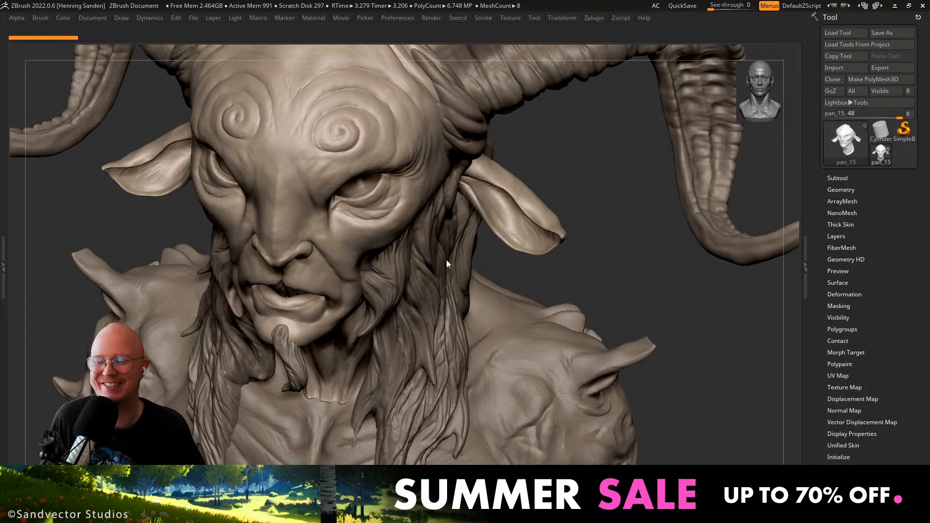
Show the hidden interface around the canvas and choose the DamStandard brush for the head sculpt.
mouse_move(539, 261)
right_mouse_down()
mouse_move(488, 253)
mouse_move(481, 271)
right_mouse_up()
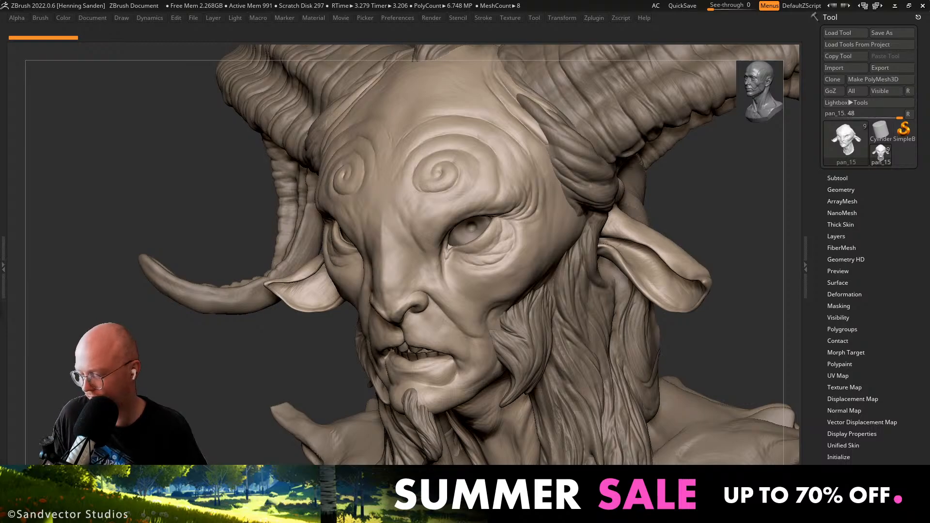
left_click(467, 242)
mouse_move(417, 247)
right_mouse_down()
mouse_move(504, 245)
mouse_move(388, 243)
mouse_move(434, 207)
mouse_move(444, 238)
mouse_move(458, 229)
mouse_move(441, 222)
right_mouse_up()
key("Tab")
key("b")
key("d")
key("s")
Set the DamStandard draw size to about 29 for detailing around the eye.
key("s")
left_click_drag(441, 222, 446, 220)
right_click_drag(444, 223, 440, 222)
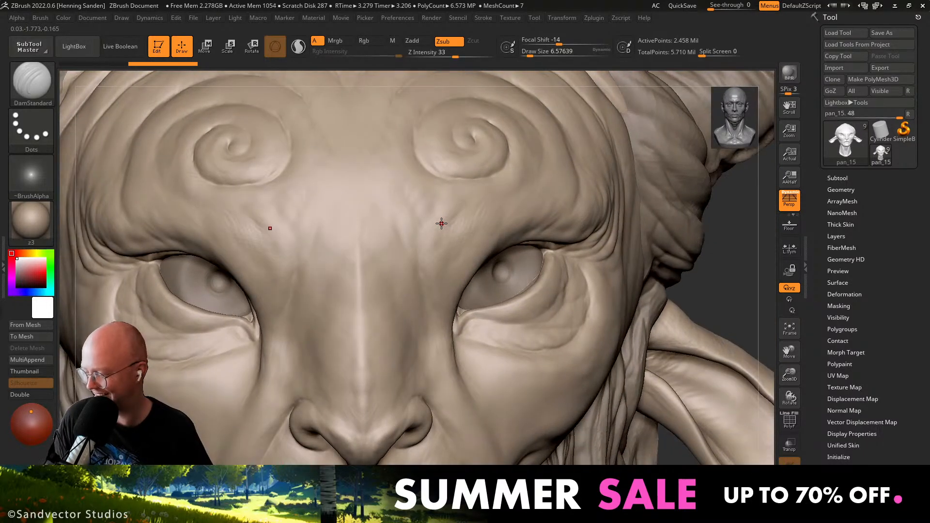
key("s")
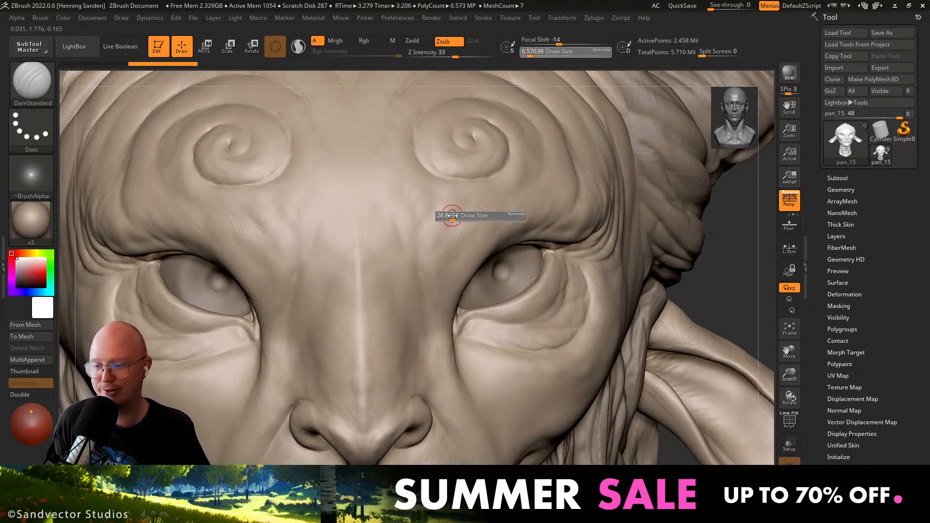
left_click_drag(446, 213, 452, 214)
mouse_move(452, 214)
right_mouse_down()
mouse_move(475, 203)
mouse_move(489, 213)
mouse_move(458, 291)
mouse_move(463, 281)
mouse_move(515, 266)
mouse_move(503, 281)
mouse_move(517, 281)
mouse_move(500, 295)
right_mouse_up()
key("s")
key("s")
left_click(526, 279)
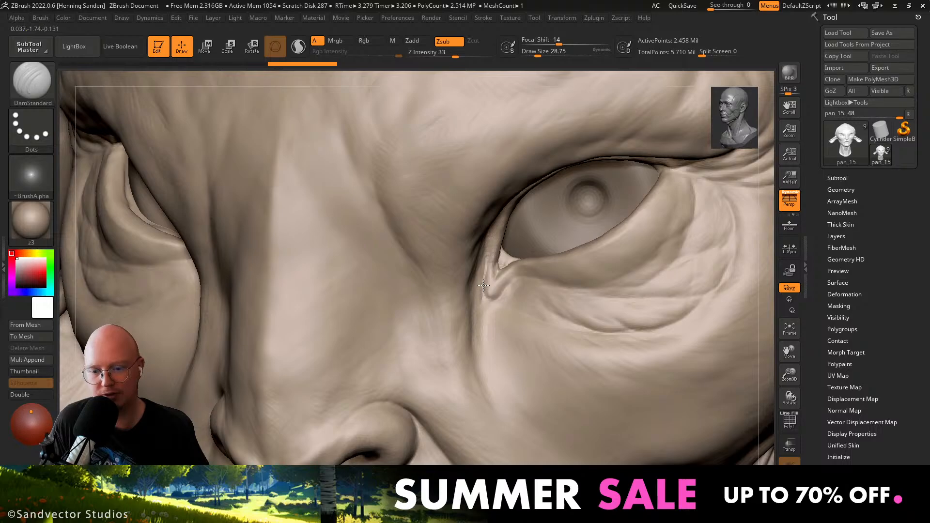
Carve fine skin creases at the inner corner of the eye, beside the nose bridge and at the outer edge of the eye bag.
left_click_drag(483, 285, 488, 269)
right_click_drag(489, 267, 496, 224)
left_click_drag(496, 223, 488, 266)
right_click_drag(488, 264, 497, 221)
left_click_drag(498, 220, 484, 263)
right_click_drag(485, 262, 464, 242)
left_click_drag(484, 242, 461, 281)
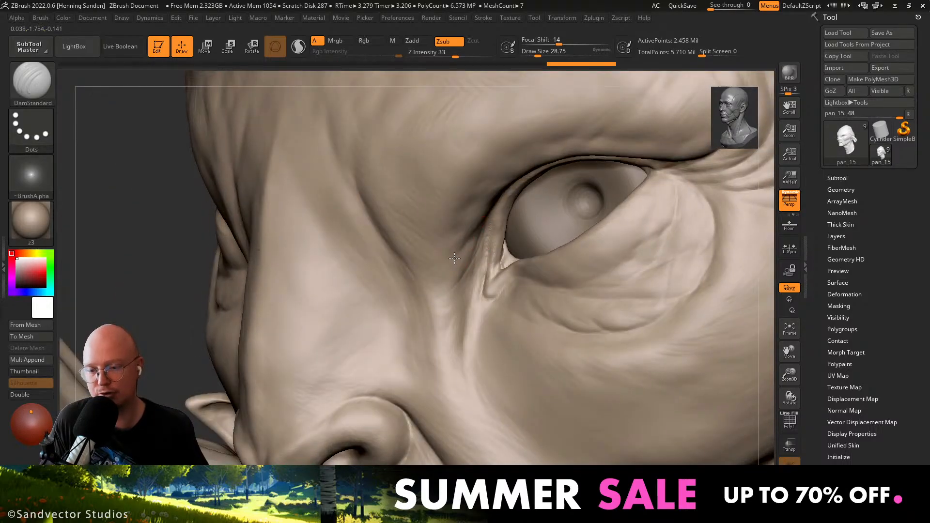
right_click_drag(456, 259, 479, 227)
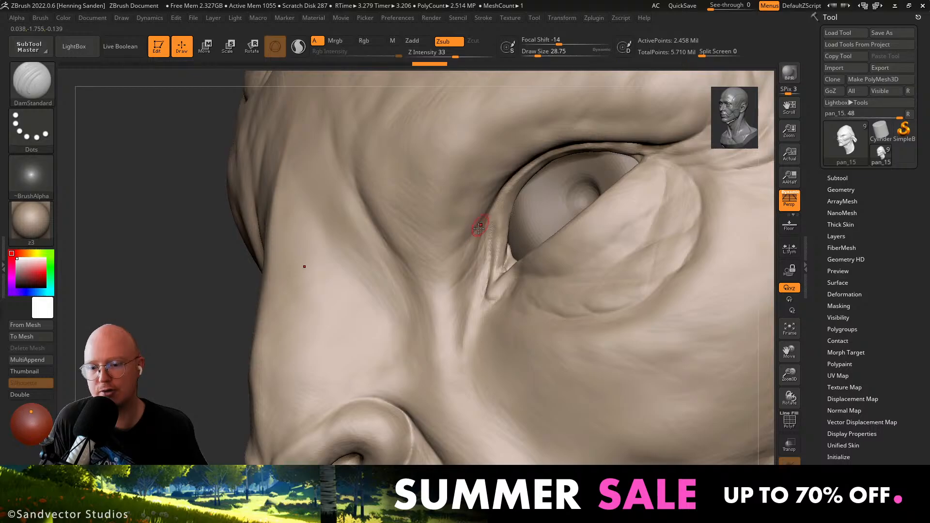
mouse_move(454, 272)
right_mouse_down()
mouse_move(615, 291)
mouse_move(597, 315)
right_mouse_up()
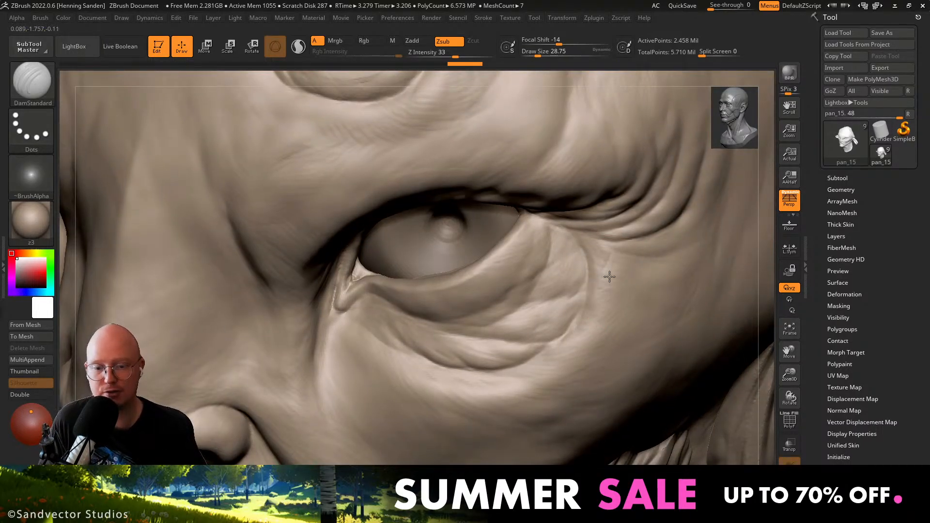
left_click_drag(592, 264, 593, 246)
Switch to the ClayBuildup_hs brush and build up the skin folds beneath the lower eyelid.
key("b")
key("c")
key("b")
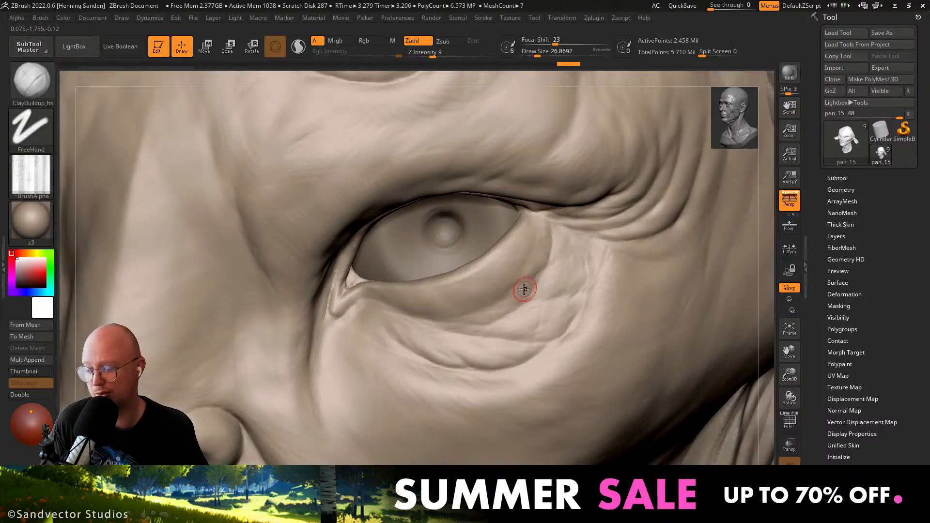
mouse_move(534, 283)
right_mouse_down()
mouse_move(539, 276)
mouse_move(532, 285)
right_mouse_up()
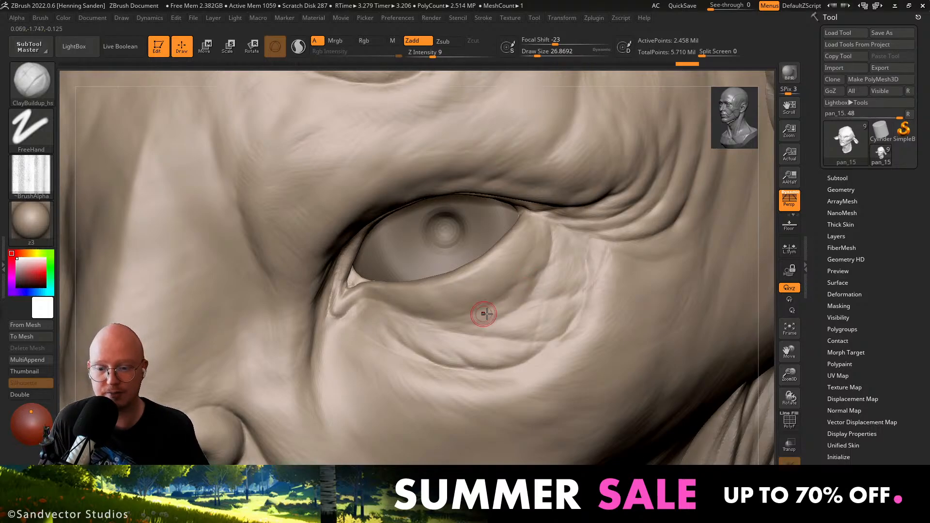
right_click_drag(487, 314, 532, 254, "alt")
left_click_drag(539, 262, 453, 293)
right_click_drag(453, 292, 484, 278)
left_click_drag(480, 281, 494, 273)
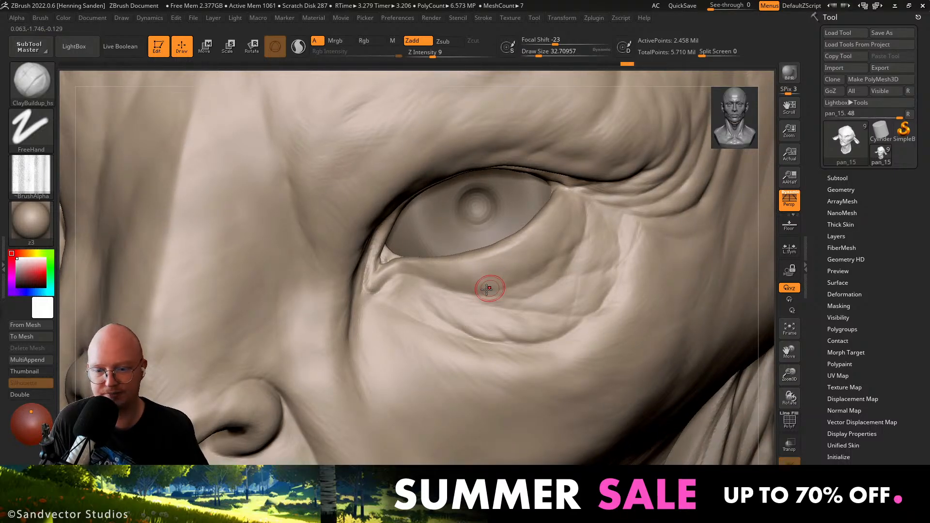
Build up the eye bag toward the inner corner, enlarging the draw size to about 37, and undo the last stroke.
left_click_drag(419, 285, 398, 286)
right_click_drag(427, 300, 425, 316)
key("s")
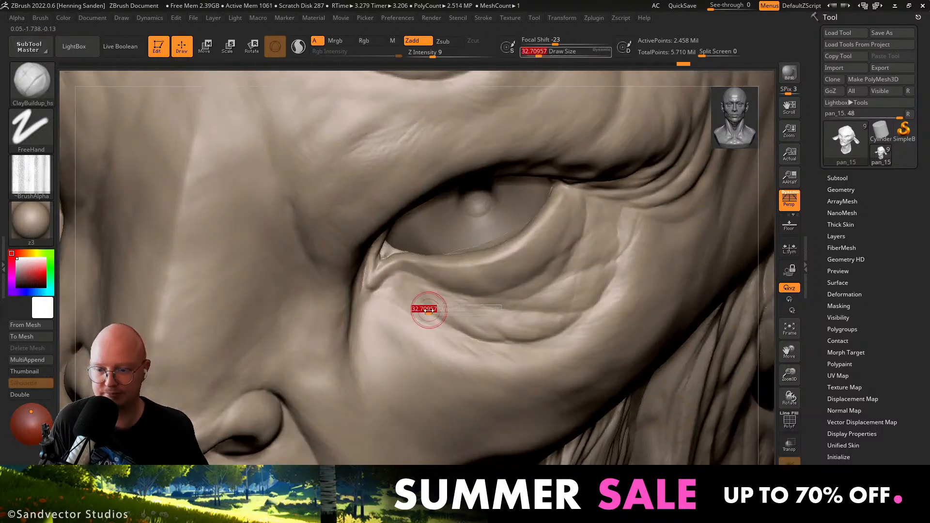
left_click_drag(435, 338, 450, 352)
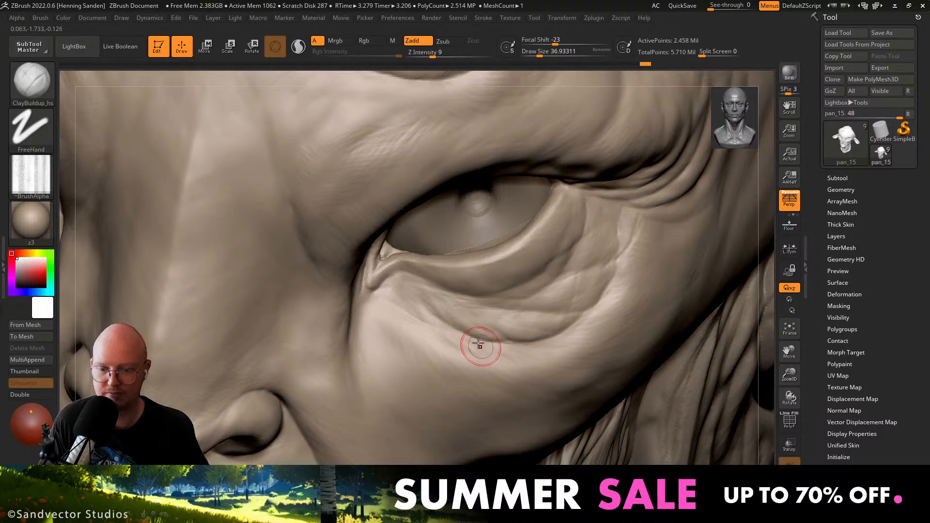
key("ctrl+z")
Set the draw size to about 49 and smooth the bridge of the nose up to the brow.
right_click_drag(533, 311, 543, 345, "ctrl")
key("s")
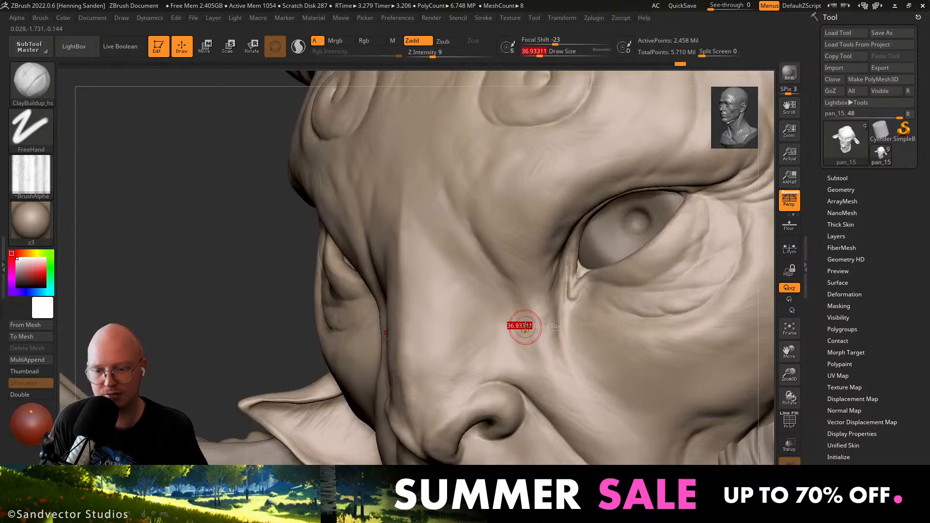
left_click_drag(520, 327, 524, 327)
right_click_drag(514, 334, 525, 344)
key("shift")
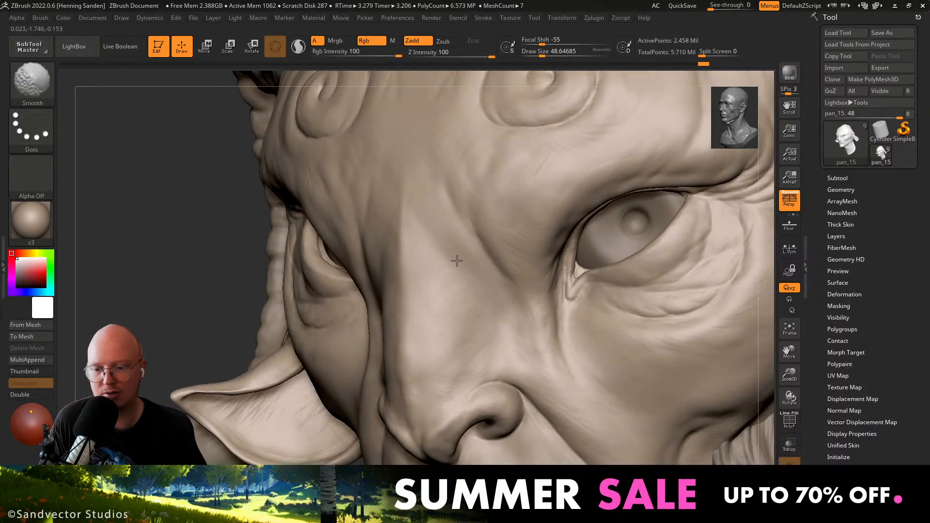
left_click_drag(415, 399, 418, 364, "shift")
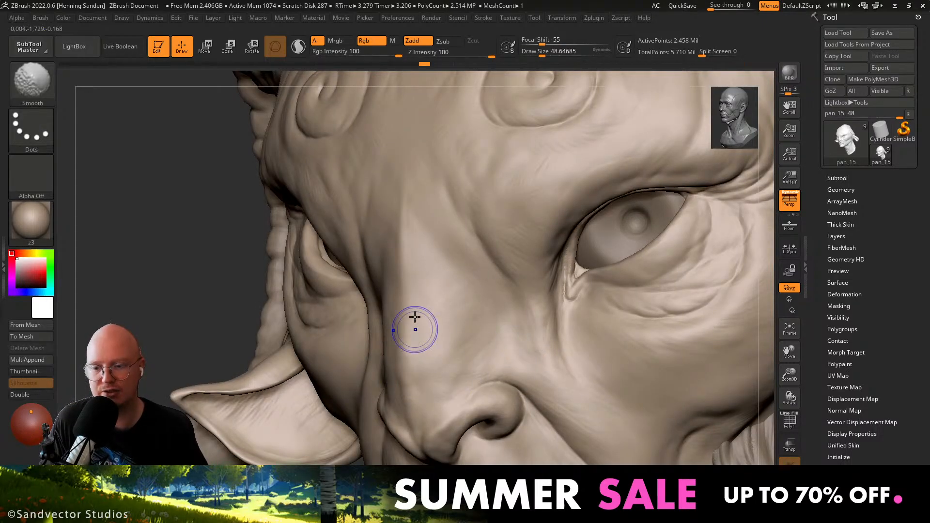
mouse_move(415, 326)
right_mouse_down()
mouse_move(373, 274)
mouse_move(437, 278)
mouse_move(395, 266)
right_mouse_up()
key("shift")
mouse_move(395, 266)
left_mouse_down("shift")
mouse_move(342, 229)
mouse_move(392, 205)
left_mouse_up("shift")
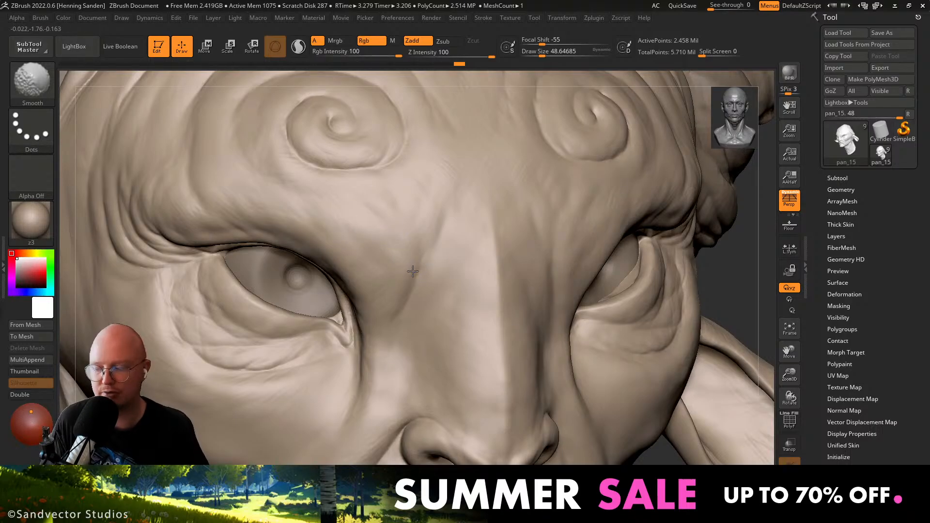
Reduce the draw size to about 39 and refine the inner corner of the opposite eye with smoothing and ClayBuildup strokes.
right_click_drag(394, 265, 388, 257)
key("shift")
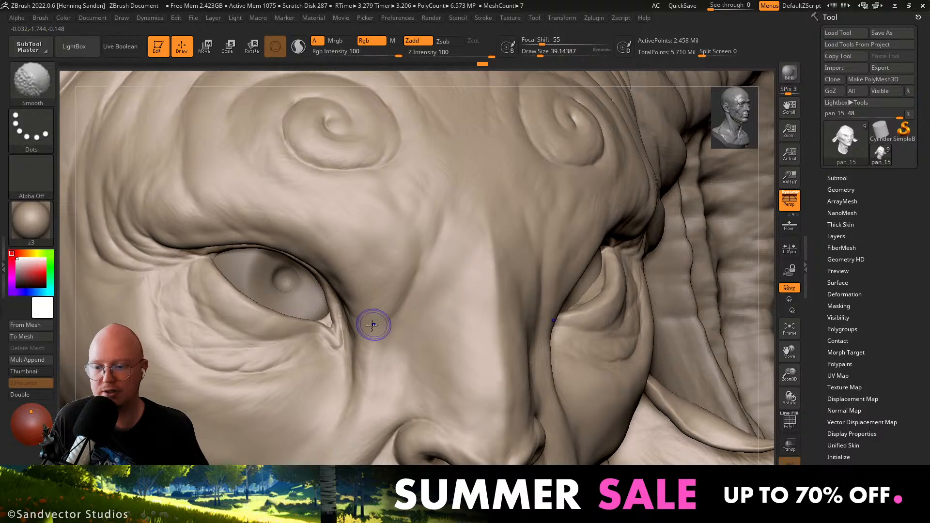
right_click_drag(372, 325, 386, 319)
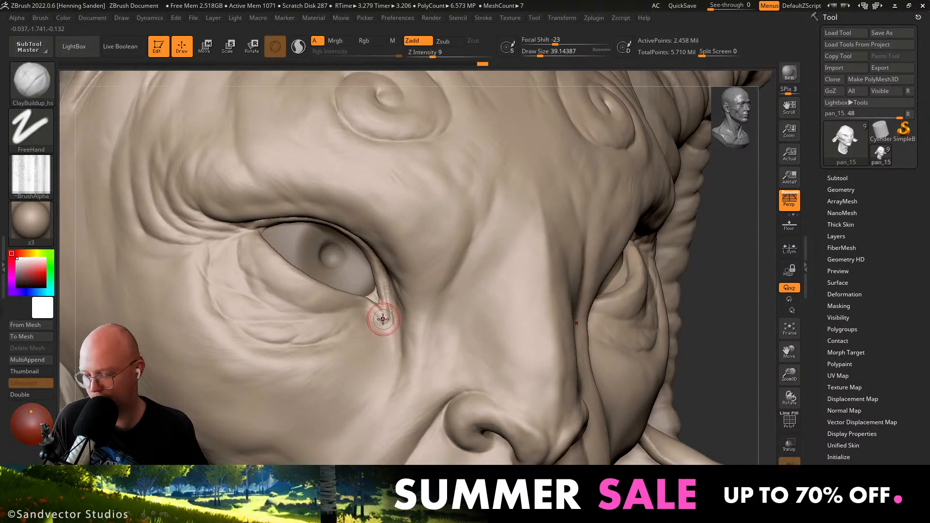
left_click_drag(382, 318, 377, 316)
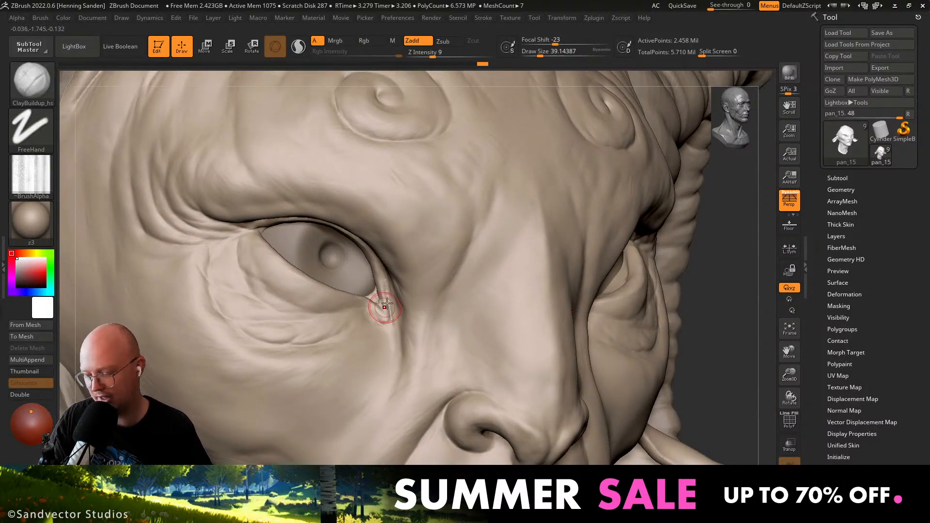
Set the ClayBuildup draw size to about 62 for the brow fold above the outer eye.
mouse_move(392, 288)
right_mouse_down()
mouse_move(403, 278)
mouse_move(388, 239)
mouse_move(439, 269)
mouse_move(431, 262)
right_mouse_up()
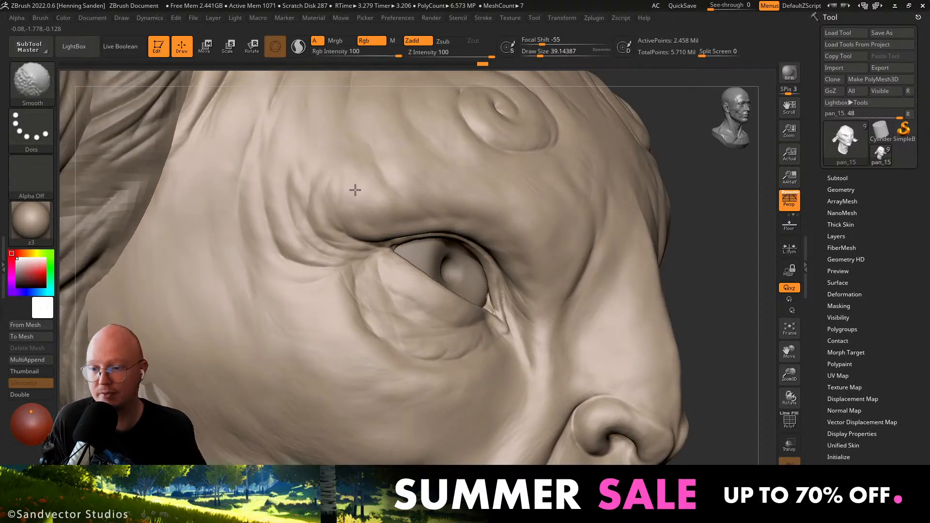
mouse_move(438, 198)
right_mouse_down()
mouse_move(421, 203)
mouse_move(454, 191)
mouse_move(448, 236)
right_mouse_up()
key("s")
left_click_drag(453, 237, 448, 237)
mouse_move(449, 236)
right_mouse_down()
mouse_move(437, 241)
mouse_move(483, 239)
right_mouse_up()
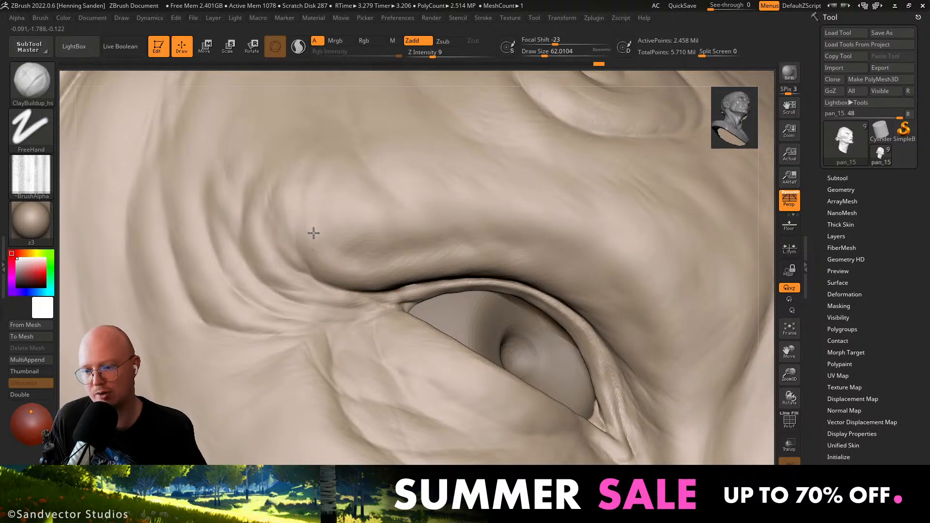
Make the curved horn the active subtool and bring its ridged segments into close view.
mouse_move(359, 287)
right_mouse_down()
mouse_move(365, 338)
mouse_move(384, 361)
right_mouse_up()
right_click_drag(552, 378, 521, 306, "alt")
right_click_drag(543, 343, 581, 365, "ctrl")
right_click_drag(581, 365, 540, 329, "shift")
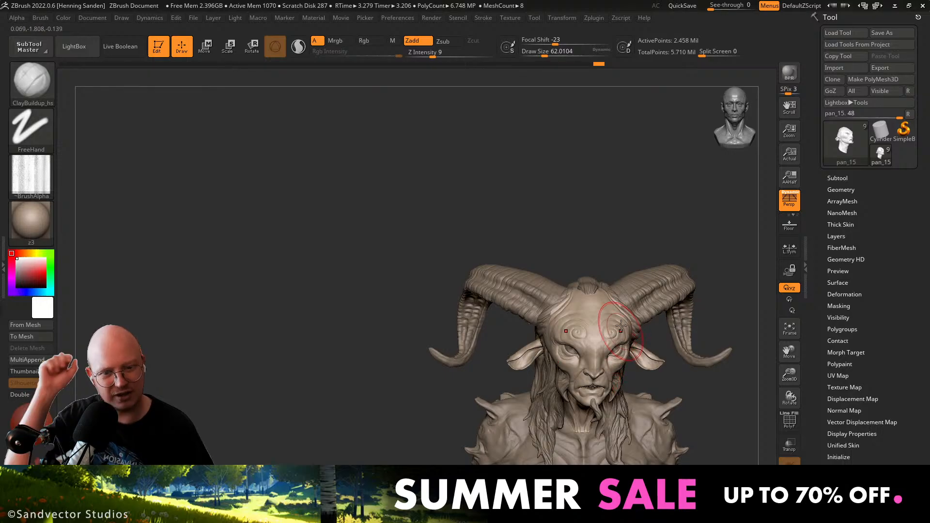
mouse_move(621, 325)
right_mouse_down()
mouse_move(615, 381)
mouse_move(630, 244)
right_mouse_up()
mouse_move(649, 303)
right_mouse_down("alt")
mouse_move(562, 308)
mouse_move(571, 249)
right_mouse_up("alt")
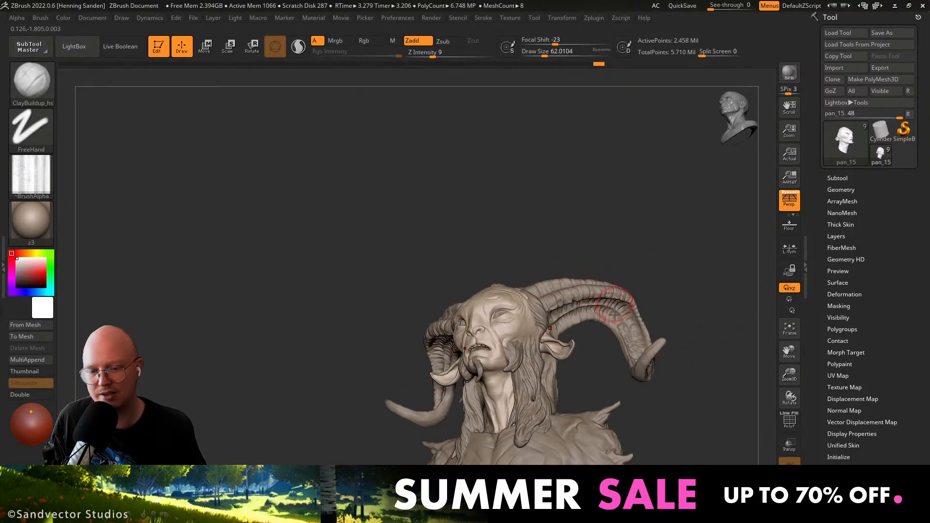
mouse_move(614, 315)
right_mouse_down()
mouse_move(577, 262)
mouse_move(582, 300)
right_mouse_up()
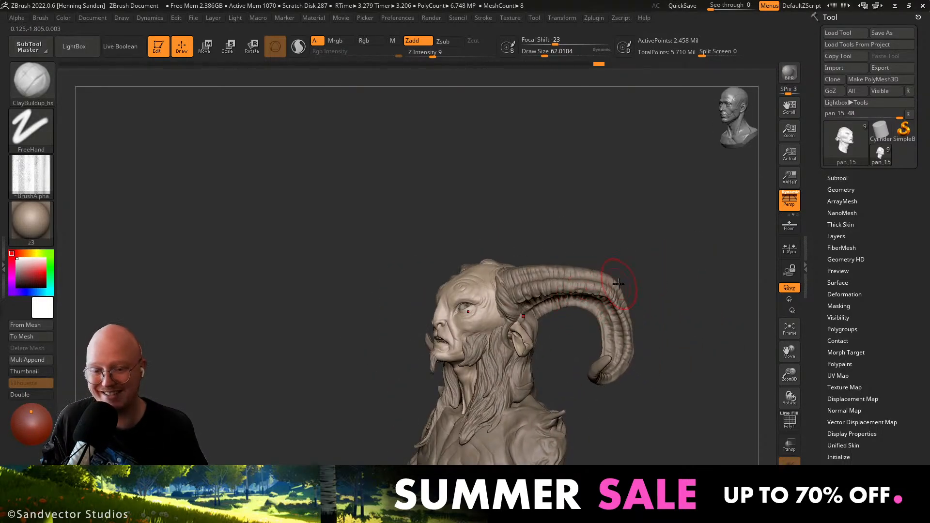
mouse_move(654, 322)
right_mouse_down("alt")
mouse_move(662, 339)
mouse_move(618, 329)
mouse_move(576, 230)
mouse_move(494, 242)
mouse_move(552, 232)
mouse_move(539, 205)
mouse_move(585, 228)
mouse_move(531, 307)
mouse_move(537, 347)
right_mouse_up("alt")
left_click(493, 227, "alt")
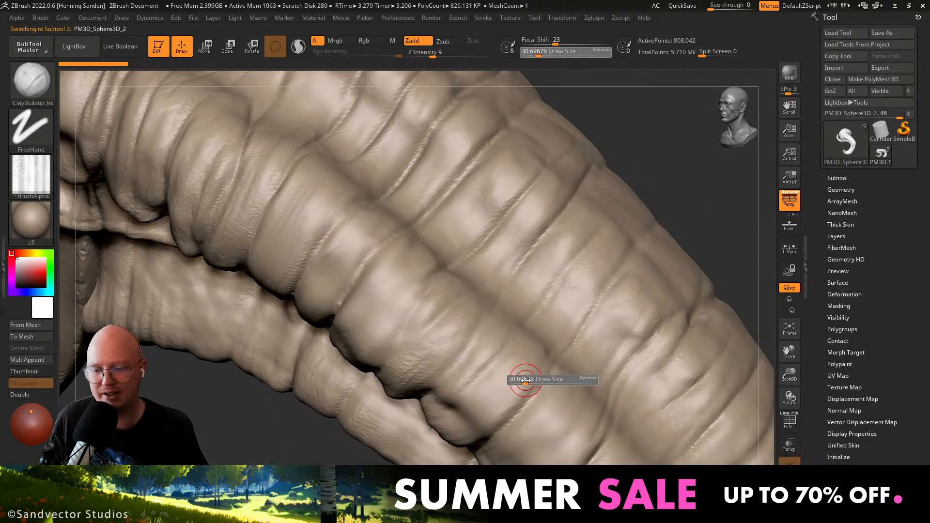
Set the ClayBuildup draw size to about 56 for working on the horn's ridges.
key("s")
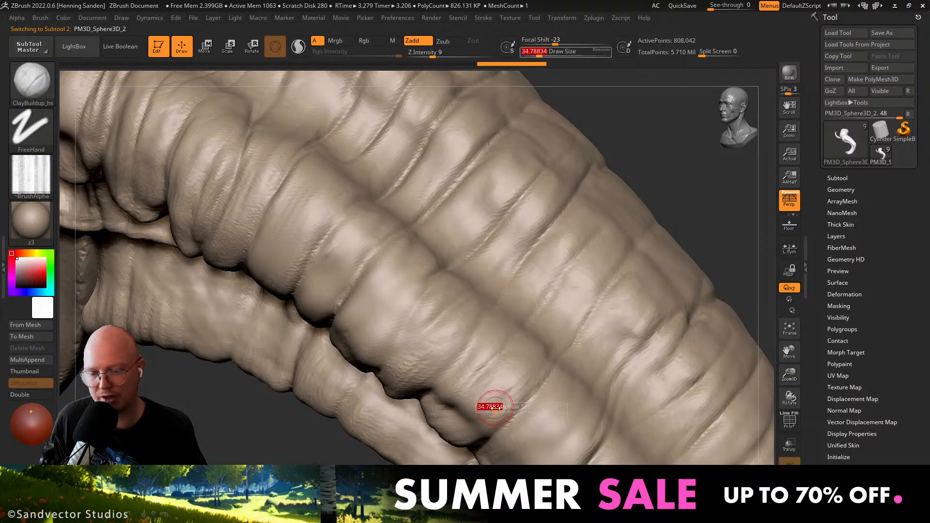
right_click_drag(494, 402, 518, 377)
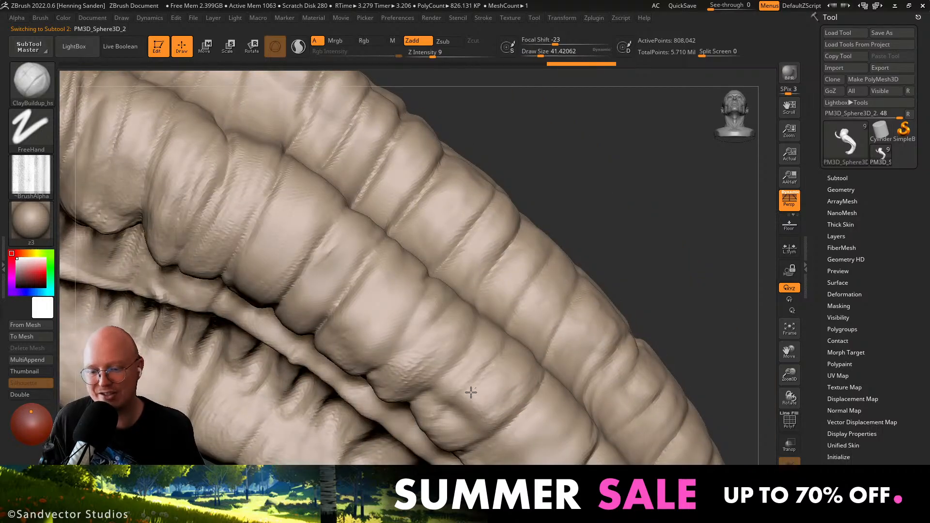
key("bracketright")
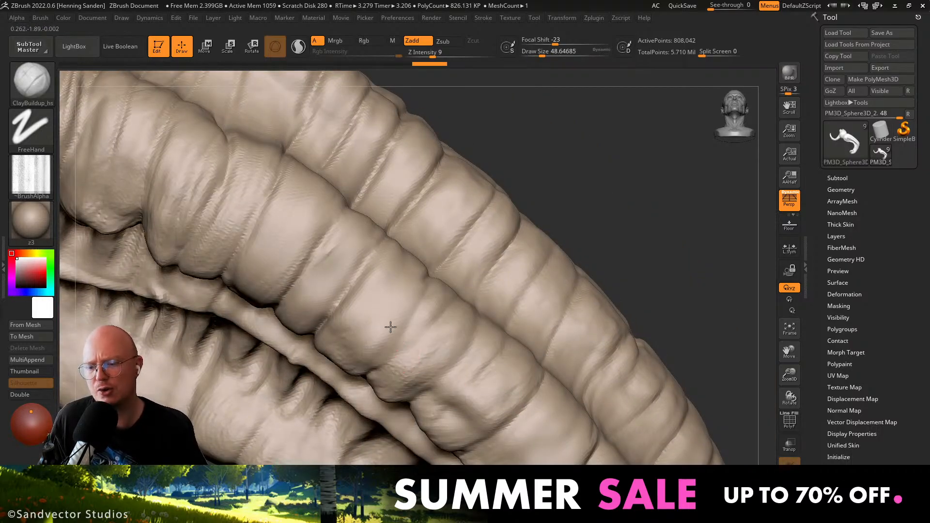
key("bracketright")
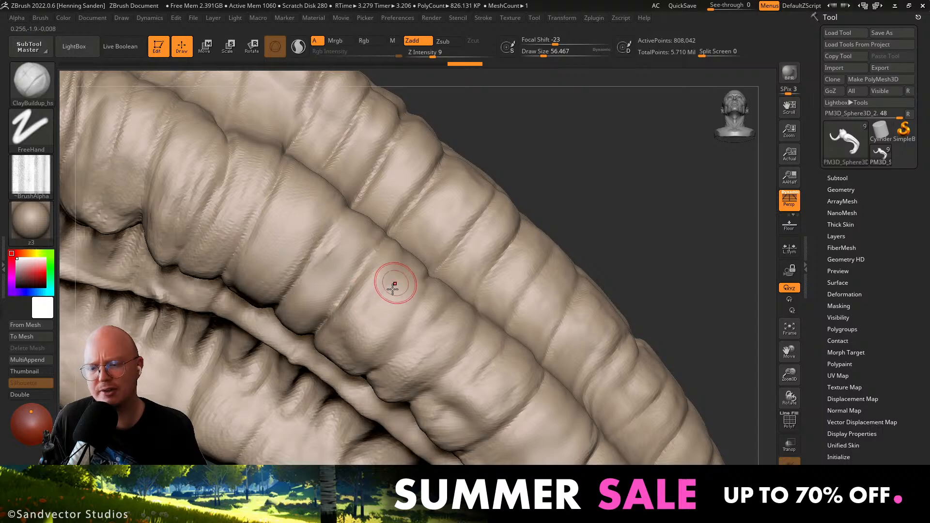
mouse_move(390, 276)
right_mouse_down()
mouse_move(378, 346)
mouse_move(389, 333)
right_mouse_up()
key("bracketleft")
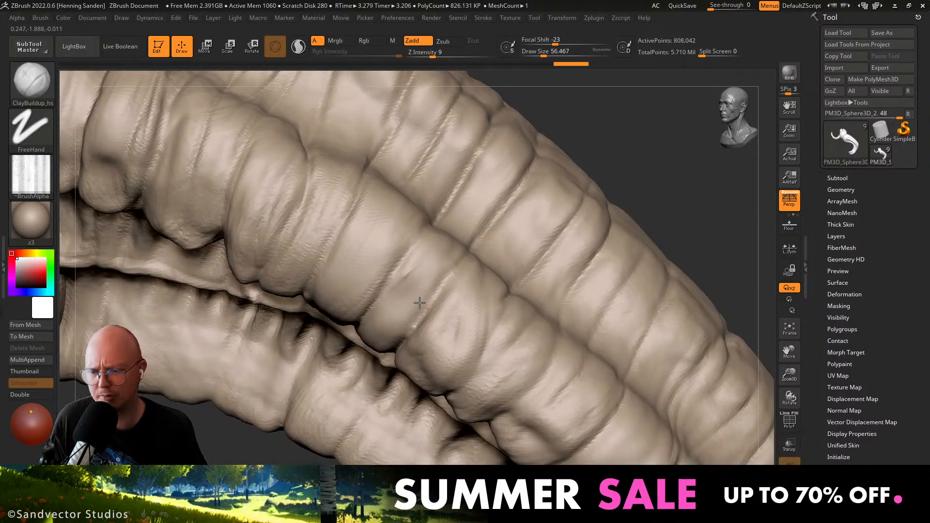
Smooth the surfaces of the horn's ridged segments, working back toward its base.
key("shift")
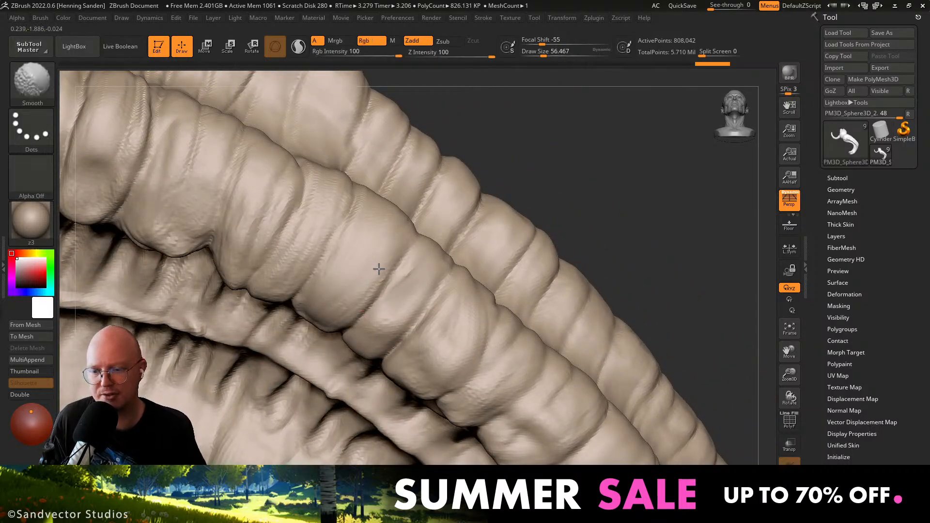
left_click_drag(292, 281, 319, 210, "shift")
mouse_move(320, 210)
right_mouse_down()
mouse_move(388, 247)
mouse_move(349, 218)
right_mouse_up()
key("shift")
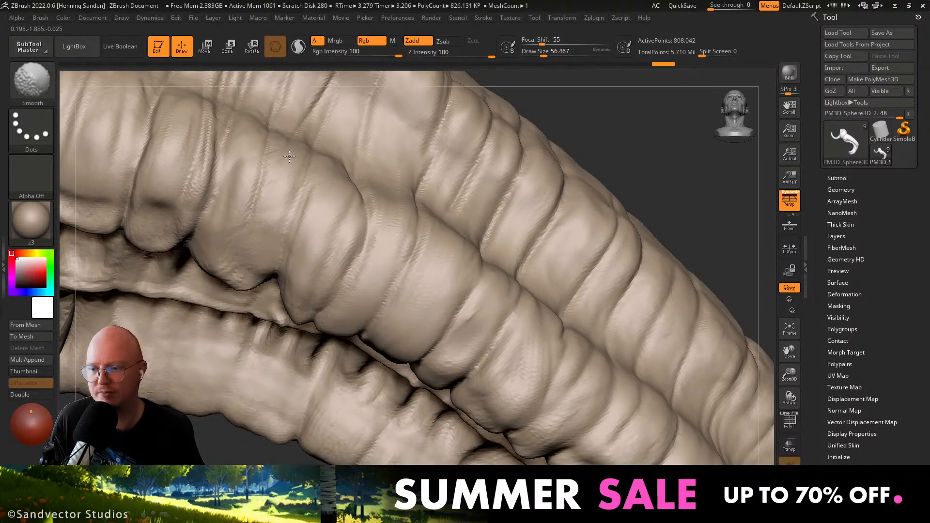
mouse_move(224, 266)
right_mouse_down()
mouse_move(355, 289)
mouse_move(359, 248)
right_mouse_up()
key("shift")
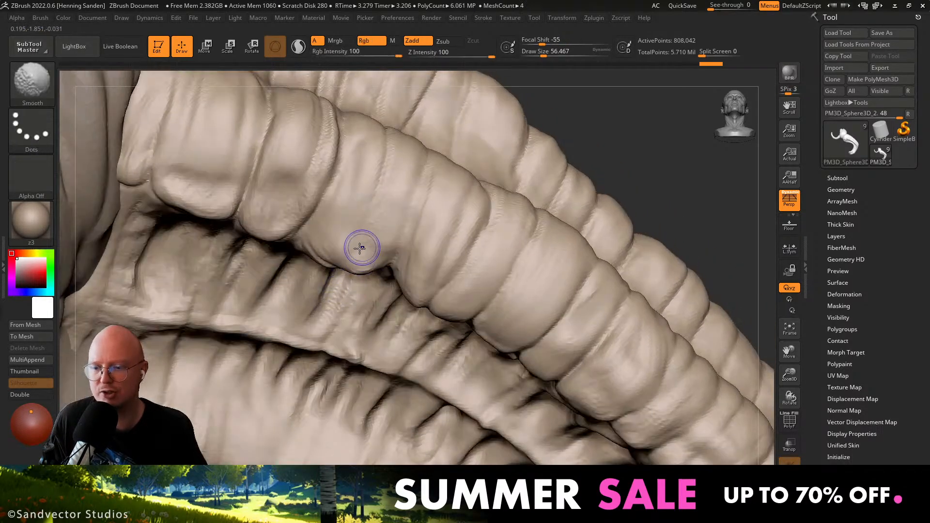
mouse_move(326, 154)
right_mouse_down()
mouse_move(398, 276)
mouse_move(292, 251)
right_mouse_up()
key("shift")
Enlarge the ClayBuildup brush, then build up and smooth the horn segments near the head.
key("s")
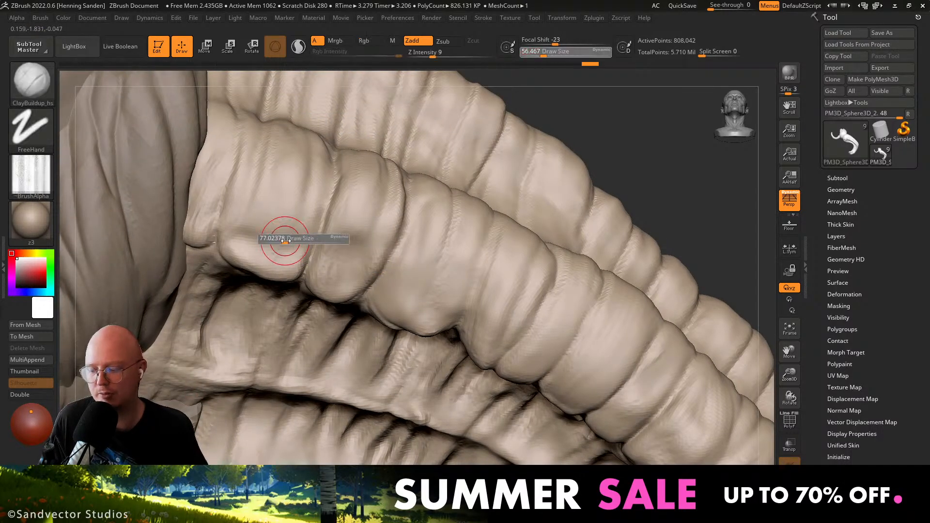
mouse_move(257, 217)
left_mouse_down()
mouse_move(238, 232)
mouse_move(218, 209)
mouse_move(193, 242)
left_mouse_up()
key("s")
mouse_move(233, 230)
right_mouse_down("alt")
mouse_move(257, 234)
mouse_move(259, 270)
mouse_move(225, 266)
right_mouse_up("alt")
left_click_drag(207, 345, 205, 363)
right_click_drag(247, 291, 266, 261, "alt")
mouse_move(273, 261)
left_mouse_down()
mouse_move(260, 327)
mouse_move(272, 264)
left_mouse_up()
left_click_drag(272, 262, 267, 338, "shift")
Carve creases between the horn's ridged segments with the DamStandard brush at a draw size of about 25.
mouse_move(268, 338)
right_mouse_down("ctrl")
mouse_move(435, 289)
mouse_move(440, 336)
mouse_move(443, 273)
mouse_move(365, 318)
mouse_move(349, 288)
mouse_move(356, 282)
right_mouse_up("ctrl")
key("b")
key("d")
key("s")
key("s")
left_click_drag(356, 283, 350, 282)
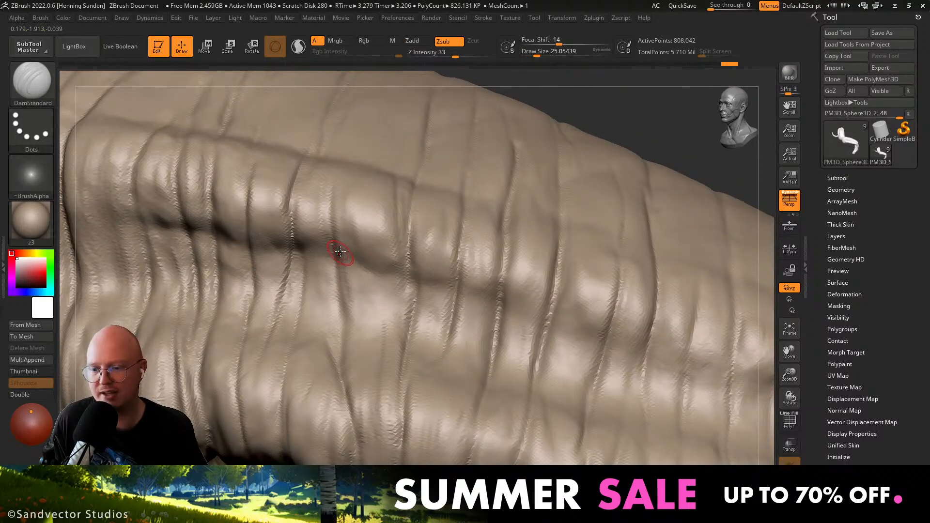
right_click_drag(360, 352, 352, 331)
left_click_drag(356, 373, 366, 440)
right_click_drag(379, 312, 375, 339)
Reduce the DamStandard draw size to about 18 and cut finer grooves across the upper surface of the horn.
key("s")
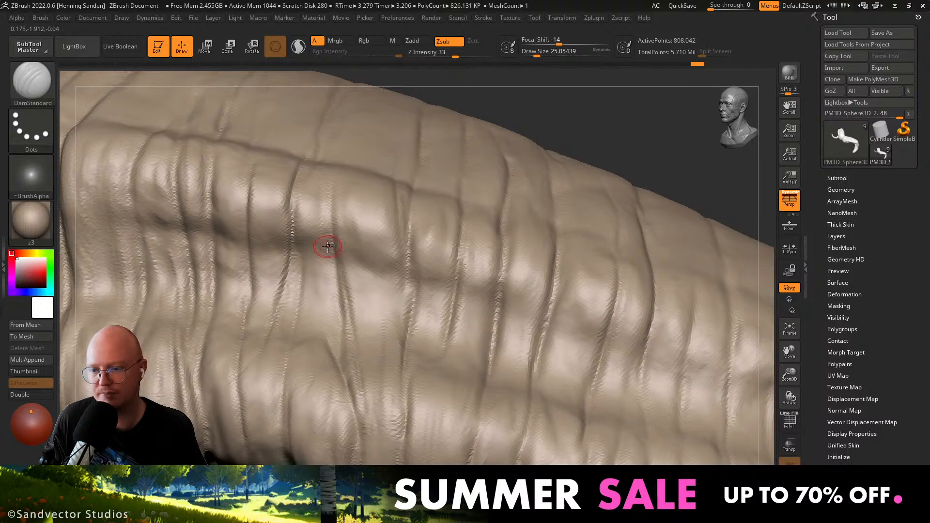
right_click_drag(330, 181, 330, 154)
left_click_drag(330, 192, 334, 160)
right_click_drag(336, 162, 345, 241)
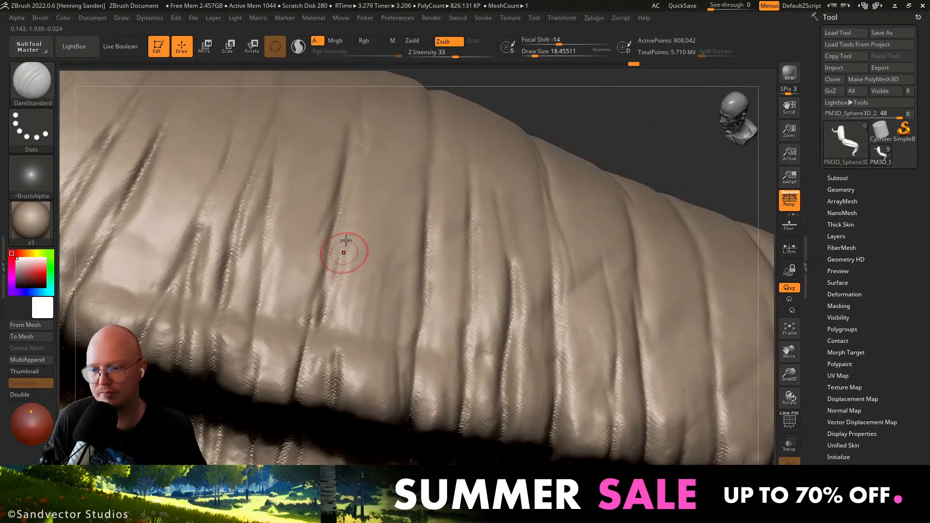
left_click_drag(342, 246, 338, 366)
left_click_drag(354, 175, 341, 257)
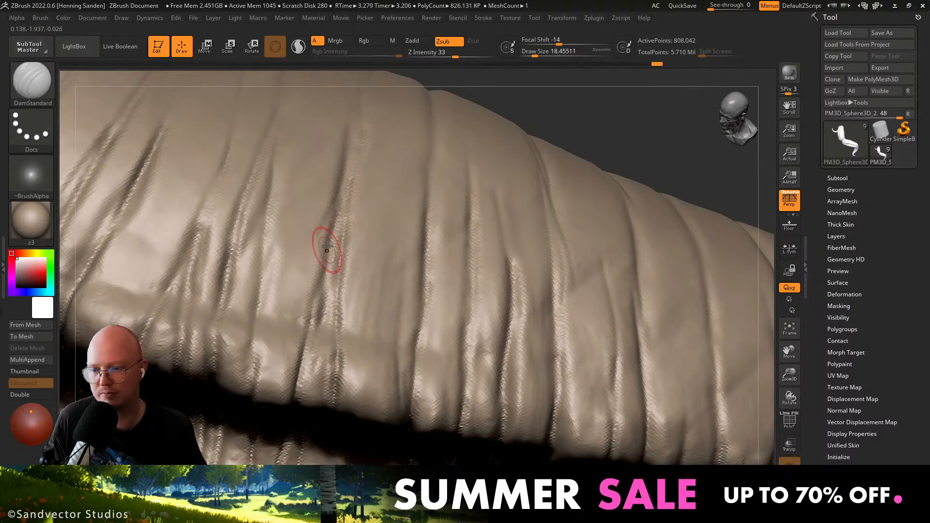
right_click_drag(325, 293, 326, 274)
left_click_drag(325, 275, 296, 387)
right_click_drag(310, 377, 307, 347)
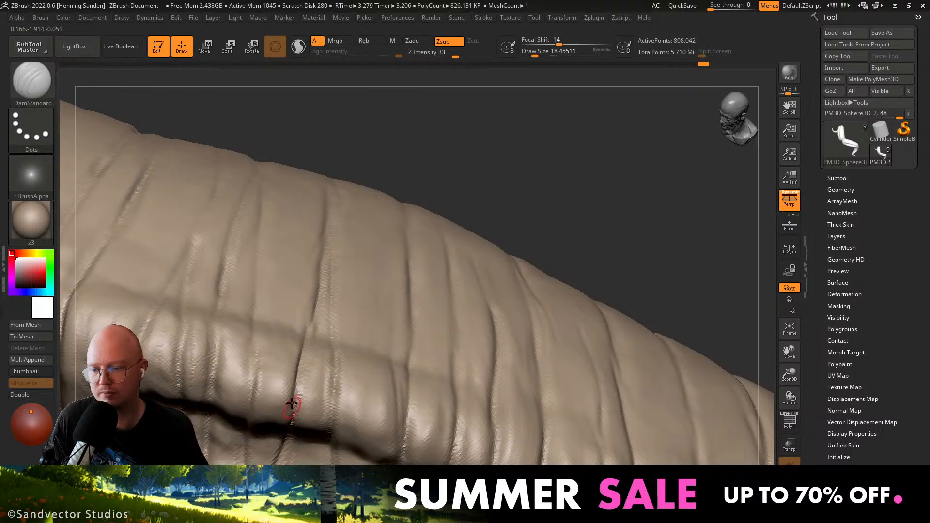
Extend the DamStandard grooves across the horn's lengthwise ridge using a draw size of about 22.
mouse_move(291, 404)
right_mouse_down()
mouse_move(301, 332)
mouse_move(288, 281)
mouse_move(286, 342)
mouse_move(285, 259)
right_mouse_up()
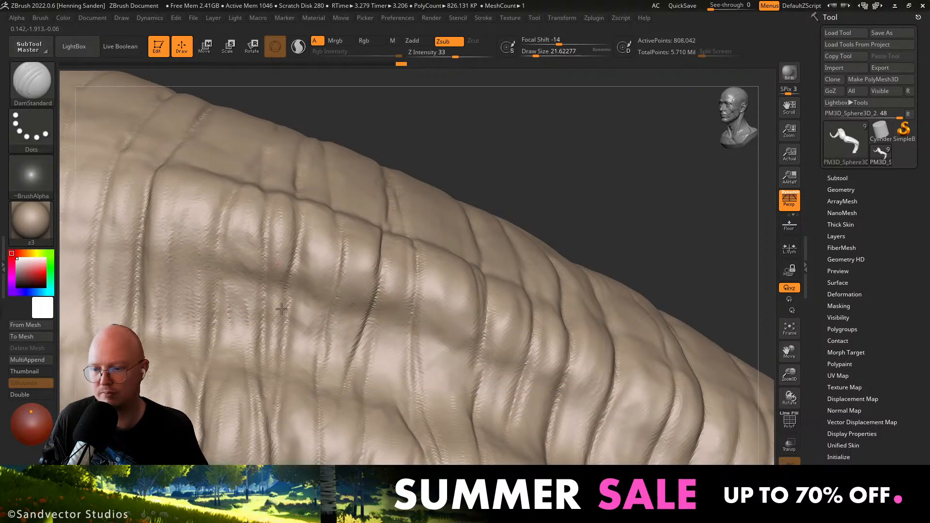
left_click_drag(275, 398, 289, 322)
right_click_drag(316, 341, 386, 318)
right_click_drag(468, 264, 477, 299)
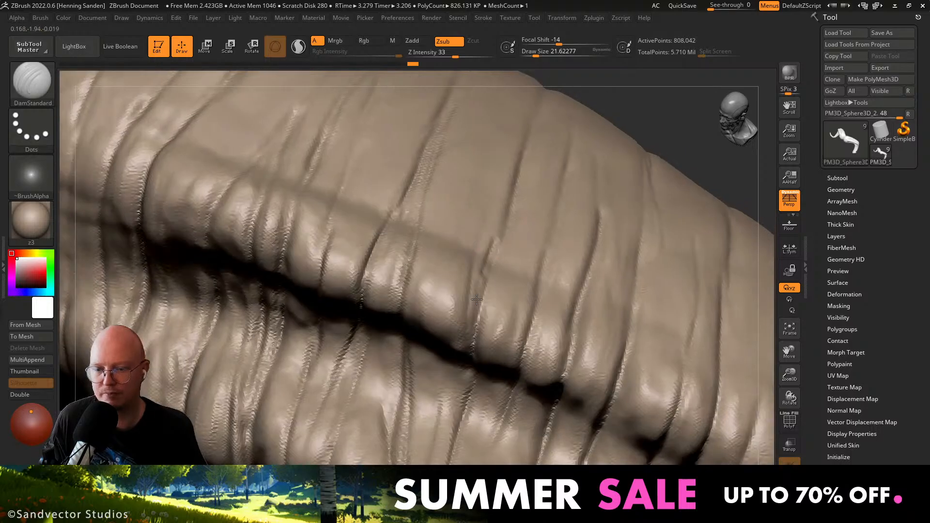
mouse_move(494, 254)
right_mouse_down("alt")
mouse_move(415, 318)
mouse_move(456, 193)
mouse_move(426, 253)
mouse_move(499, 248)
mouse_move(531, 119)
mouse_move(409, 236)
mouse_move(498, 217)
mouse_move(355, 238)
mouse_move(335, 330)
mouse_move(330, 313)
right_mouse_up("alt")
left_click_drag(331, 314, 342, 262)
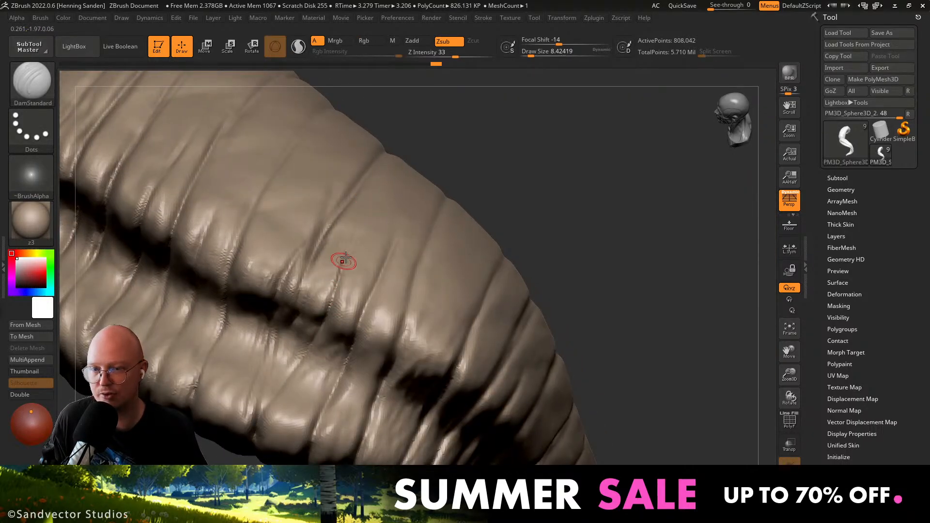
Cut thin creases with DamStandard between the segments where the horn bends, carrying them over the lengthwise ridge.
right_click_drag(357, 239, 360, 220)
left_click_drag(341, 255, 371, 208)
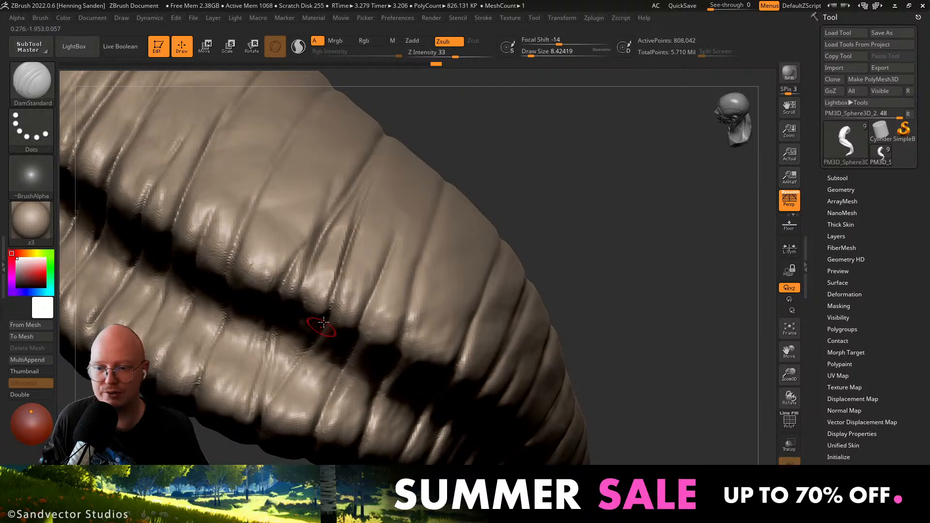
right_click_drag(318, 326, 336, 296)
right_click_drag(296, 362, 370, 221, "alt")
left_click_drag(370, 221, 355, 270)
right_click_drag(356, 271, 382, 181)
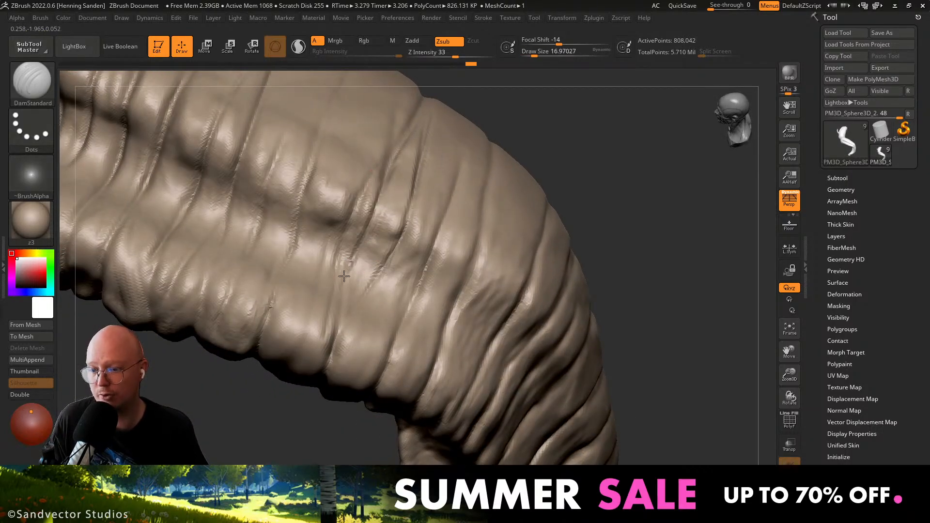
mouse_move(339, 323)
right_mouse_down()
mouse_move(325, 353)
mouse_move(369, 315)
mouse_move(313, 315)
right_mouse_up()
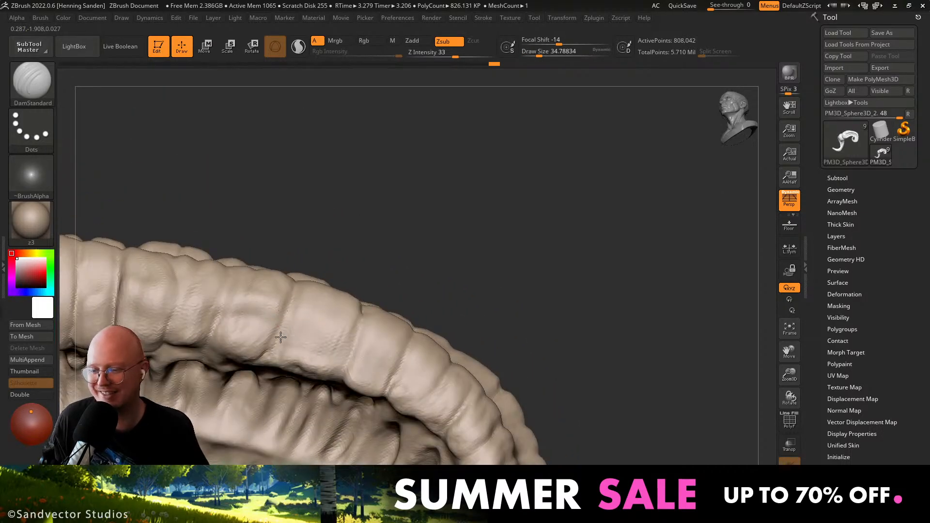
Switch to the Standard brush, raise its intensity to 27 and shape the folds on the horn's inner side.
mouse_move(281, 336)
right_mouse_down()
mouse_move(326, 307)
mouse_move(318, 307)
right_mouse_up()
mouse_move(301, 342)
right_mouse_down()
mouse_move(338, 315)
mouse_move(333, 326)
right_mouse_up()
right_click_drag(304, 354, 300, 352)
key("b")
key("s")
key("t")
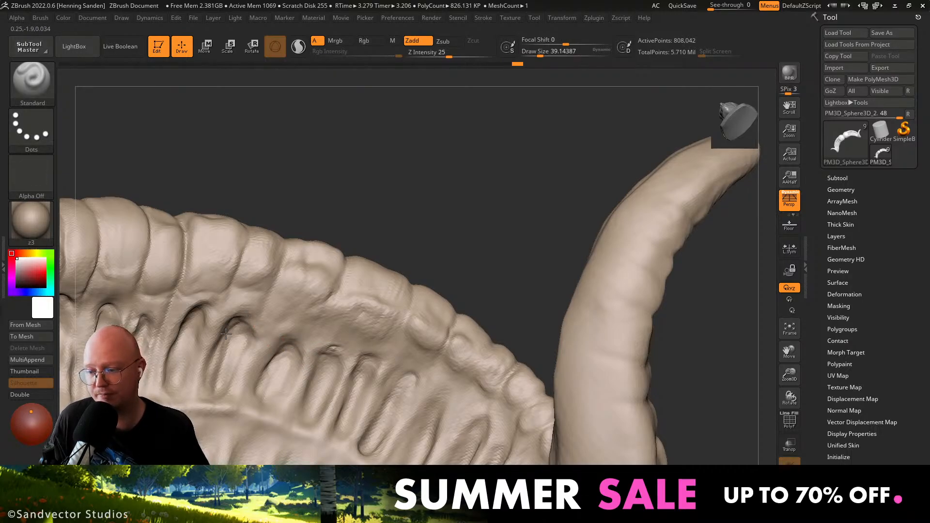
right_click_drag(225, 334, 252, 300)
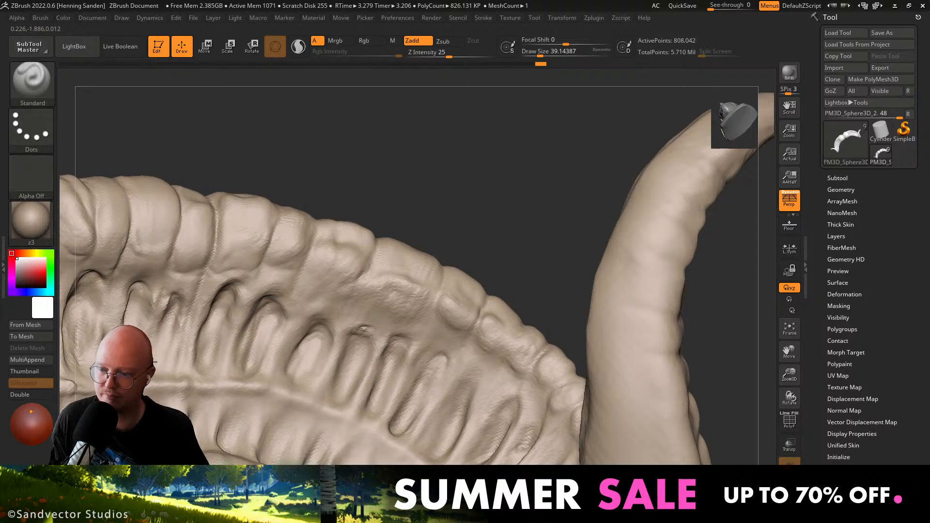
right_click_drag(154, 361, 183, 265)
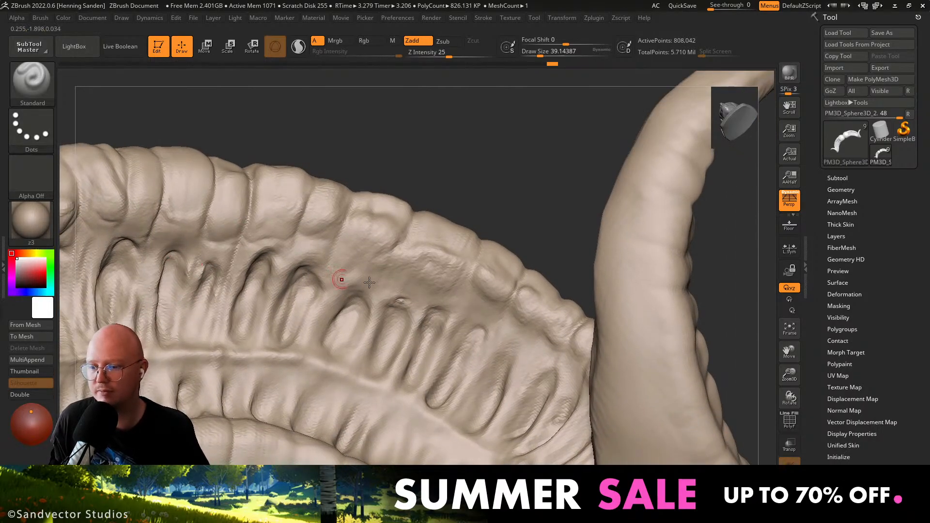
right_click_drag(369, 282, 400, 303)
left_click_drag(387, 298, 375, 310)
key("u")
key("s")
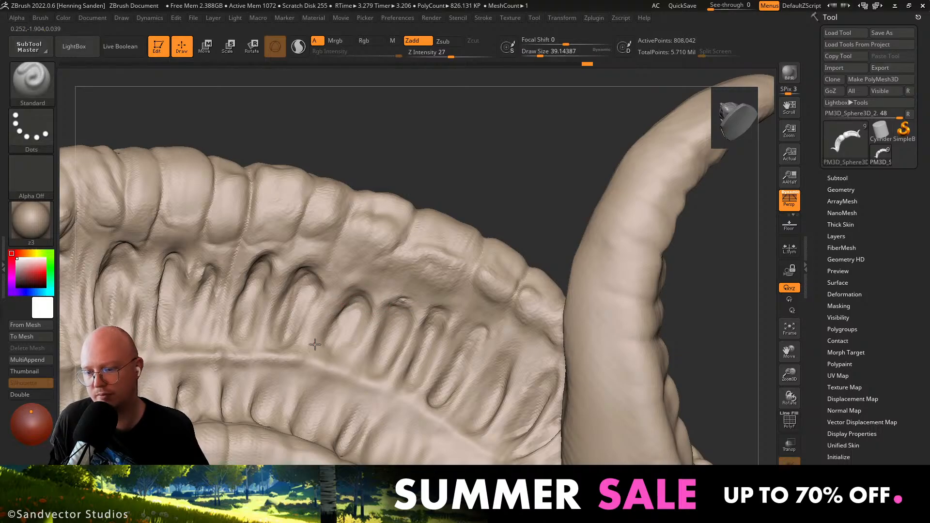
Set the Standard brush draw size to about 35 and add raised folds along the inner bend of the horn.
right_click_drag(389, 274, 214, 173)
mouse_move(425, 290)
right_mouse_down()
mouse_move(428, 336)
mouse_move(461, 350)
mouse_move(436, 323)
right_mouse_up()
right_click_drag(436, 323, 349, 416, "ctrl")
key("s")
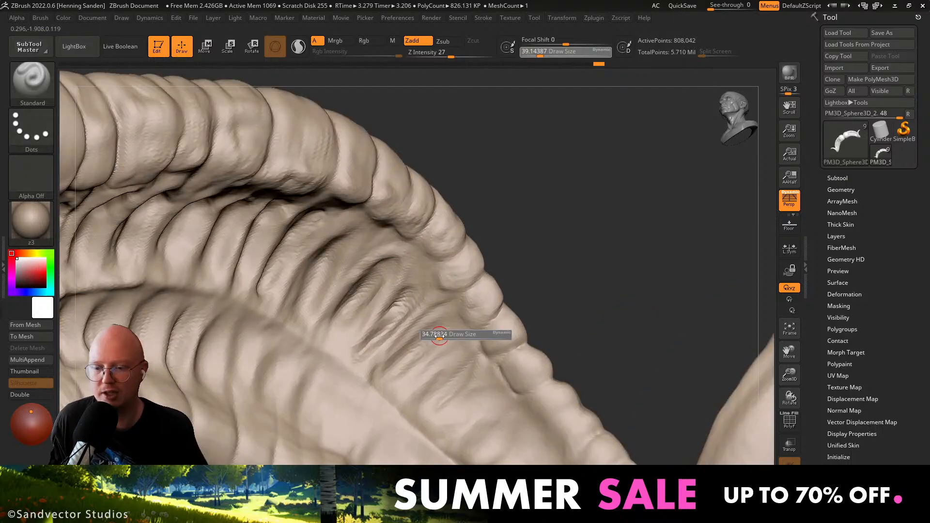
left_click_drag(440, 333, 438, 333)
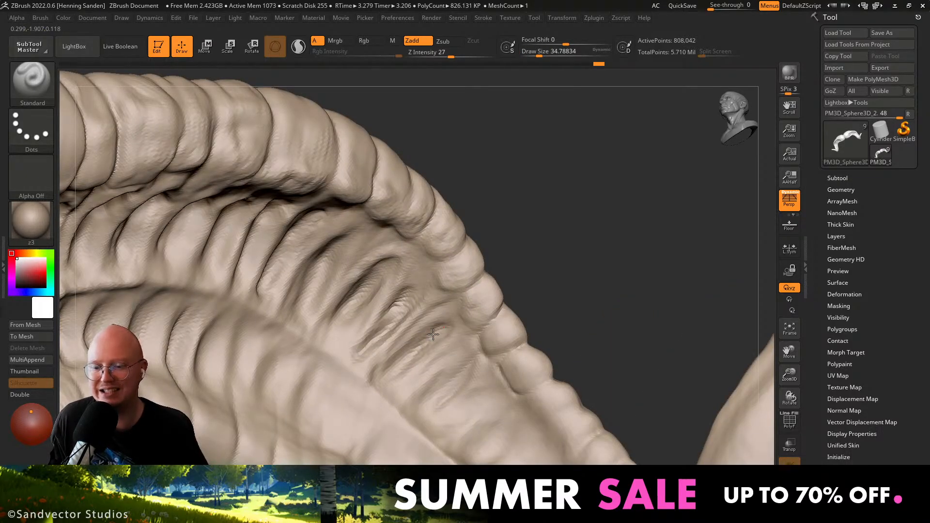
right_click_drag(441, 319, 466, 318)
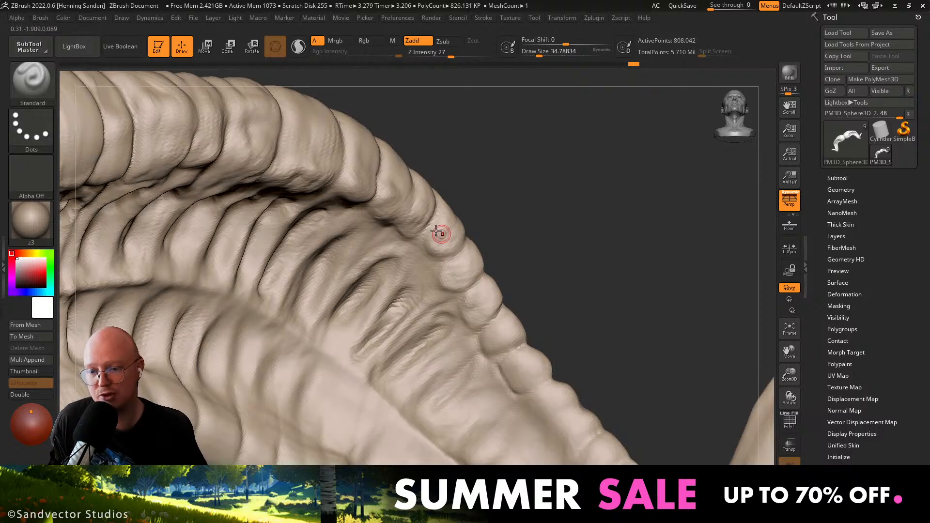
Build up the rounded segments along the horn's edge with ClayBuildup at a draw size of about 49.
mouse_move(436, 231)
right_mouse_down()
mouse_move(413, 223)
mouse_move(486, 348)
mouse_move(481, 311)
mouse_move(454, 331)
mouse_move(483, 303)
mouse_move(483, 338)
mouse_move(486, 310)
mouse_move(460, 318)
right_mouse_up()
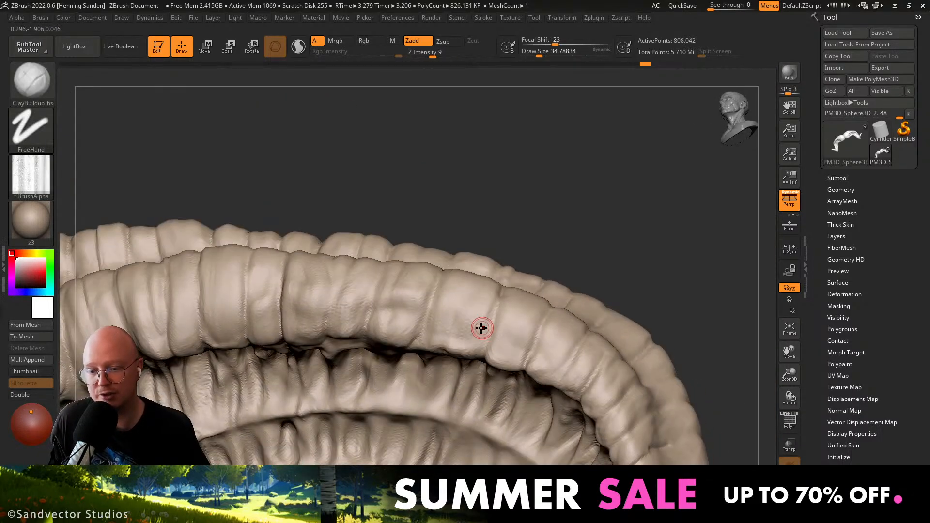
left_click_drag(481, 325, 487, 315)
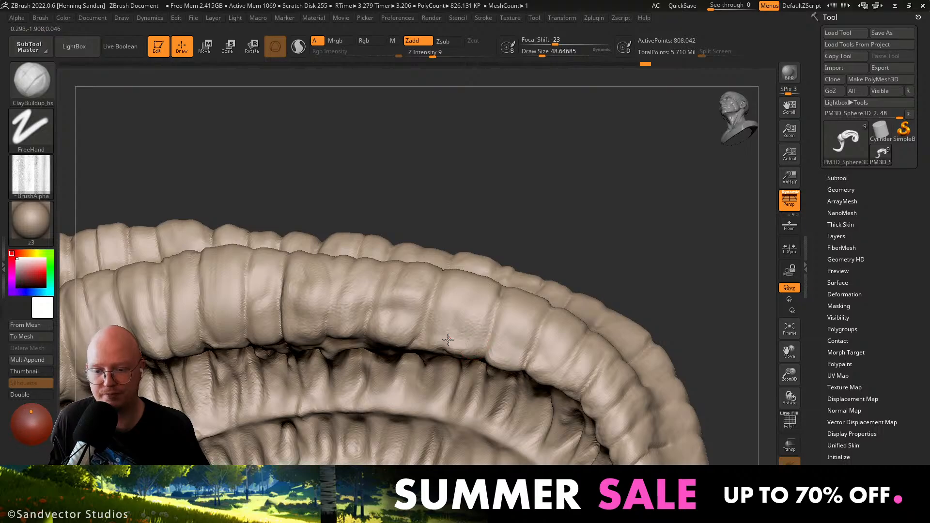
right_click_drag(441, 343, 388, 271)
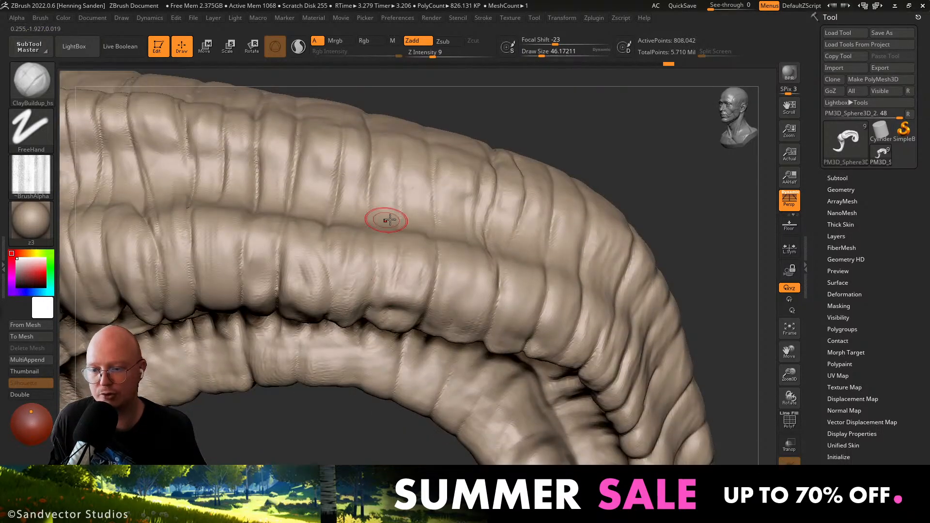
mouse_move(388, 218)
right_mouse_down()
mouse_move(388, 248)
mouse_move(397, 238)
mouse_move(383, 239)
mouse_move(391, 178)
right_mouse_up()
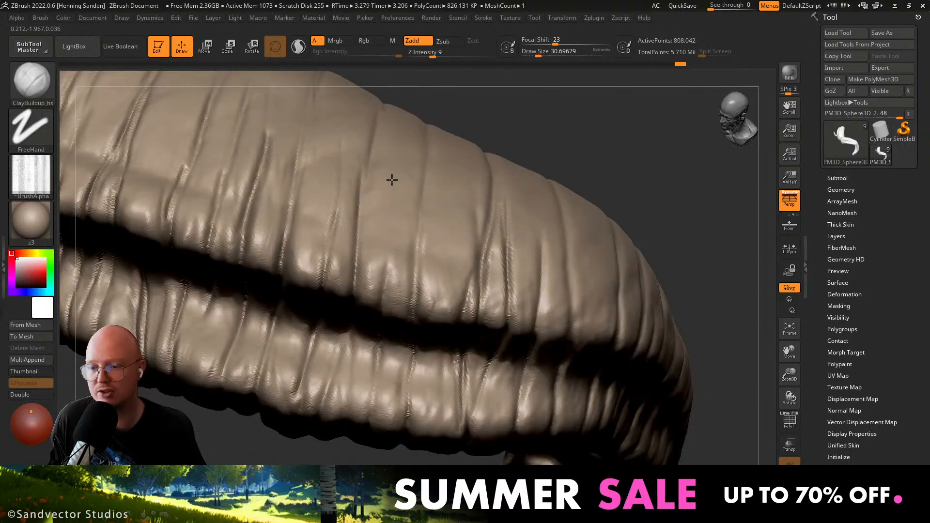
Reduce the ClayBuildup draw size to about 7 and add fine strokes between the grooves on the horn's outer surface.
key("s")
left_click_drag(386, 236, 373, 236)
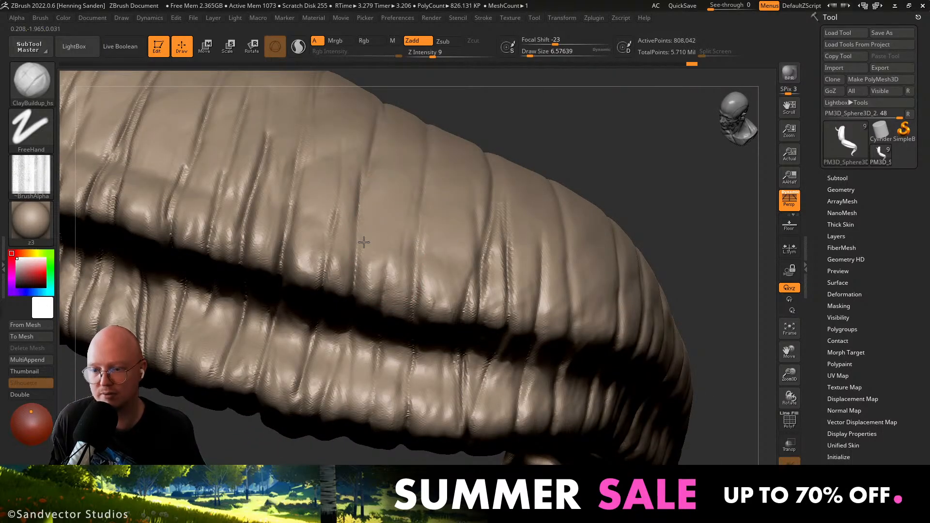
right_click_drag(364, 242, 375, 241)
left_click_drag(371, 262, 370, 273)
left_click_drag(378, 231, 379, 275)
mouse_move(377, 252)
right_mouse_down()
mouse_move(342, 280)
mouse_move(347, 322)
right_mouse_up()
left_click_drag(370, 242, 357, 317)
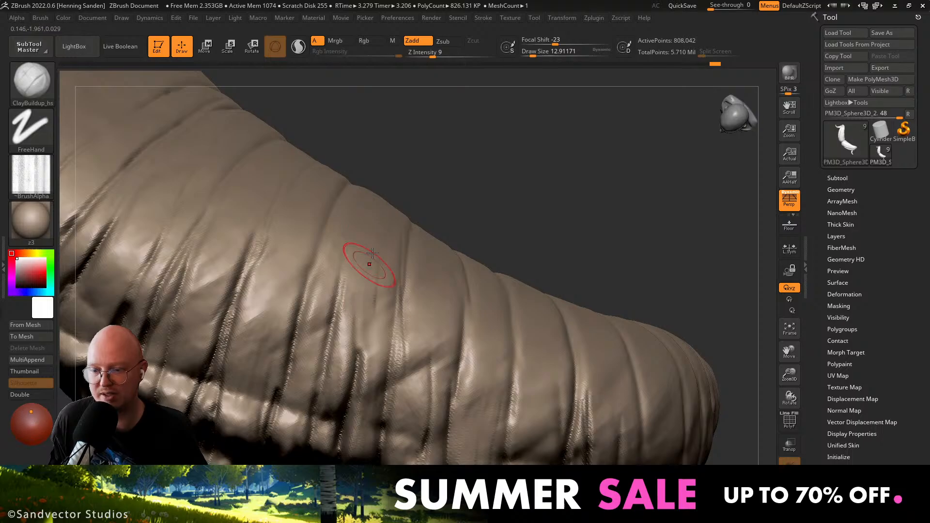
Work fine ClayBuildup strokes along the grooves of the middle horn segments.
left_click_drag(371, 266, 373, 351)
right_click_drag(373, 290, 379, 280)
mouse_move(384, 264)
left_mouse_down()
mouse_move(380, 347)
mouse_move(373, 303)
mouse_move(370, 321)
left_mouse_up()
right_click_drag(370, 289, 340, 284)
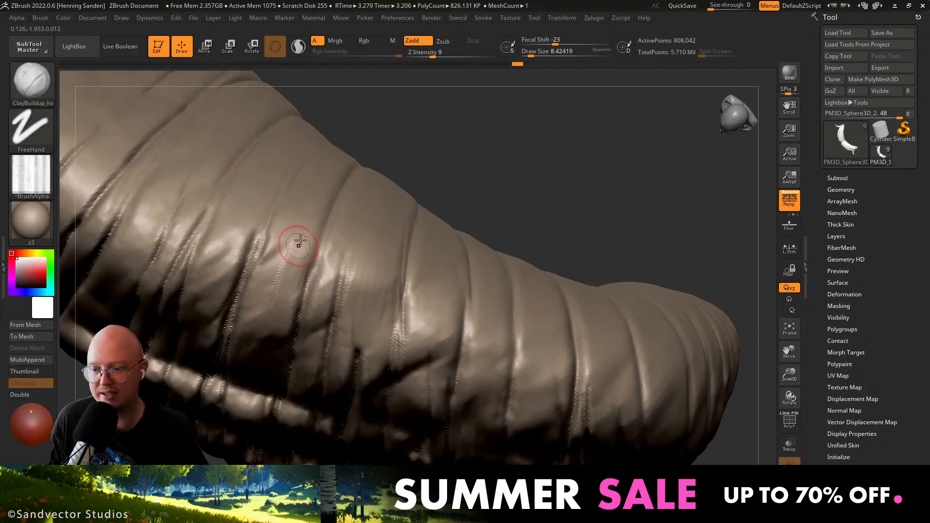
mouse_move(267, 267)
right_mouse_down()
mouse_move(282, 318)
mouse_move(276, 305)
right_mouse_up()
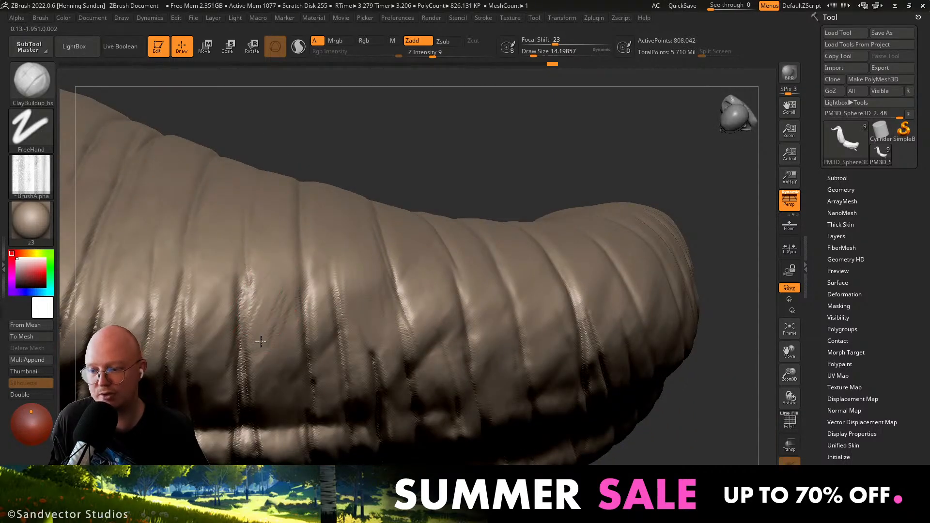
Add fine ClayBuildup strokes to the creased segments near the base of the horn.
mouse_move(273, 381)
right_mouse_down()
mouse_move(260, 270)
mouse_move(376, 234)
right_mouse_up()
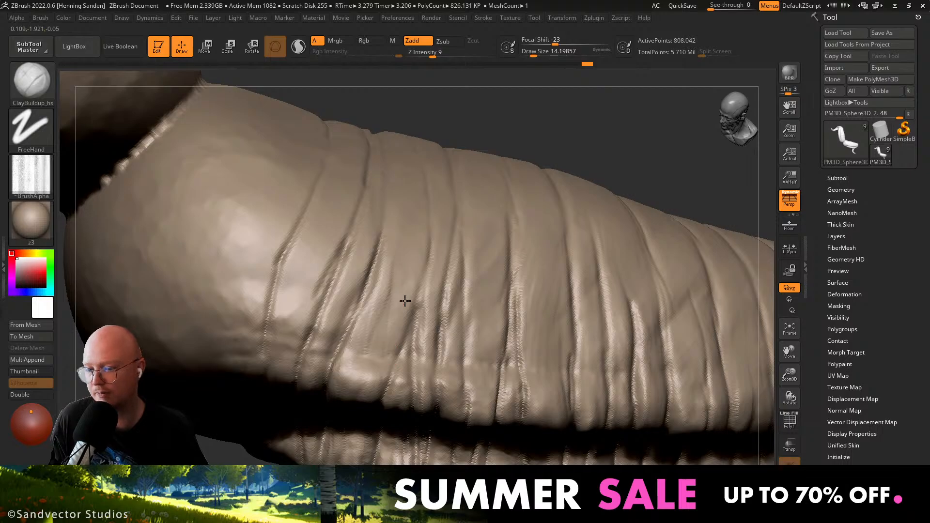
right_click_drag(420, 228, 422, 179)
left_click_drag(413, 254, 405, 237)
right_click_drag(405, 234, 404, 241)
key("s")
left_click_drag(404, 242, 392, 286)
Enlarge the ClayBuildup draw size to about 33, then to about 51, while building up the folds on the horn's underside.
mouse_move(389, 319)
right_mouse_down("ctrl")
mouse_move(429, 268)
mouse_move(440, 175)
right_mouse_up("ctrl")
right_click_drag(515, 338, 504, 314, "alt")
mouse_move(504, 313)
right_mouse_down("ctrl")
mouse_move(457, 338)
mouse_move(438, 363)
right_mouse_up("ctrl")
mouse_move(438, 363)
right_mouse_down()
mouse_move(427, 411)
mouse_move(430, 356)
right_mouse_up()
mouse_move(431, 356)
right_mouse_down("ctrl")
mouse_move(429, 386)
mouse_move(446, 336)
right_mouse_up("ctrl")
key("s")
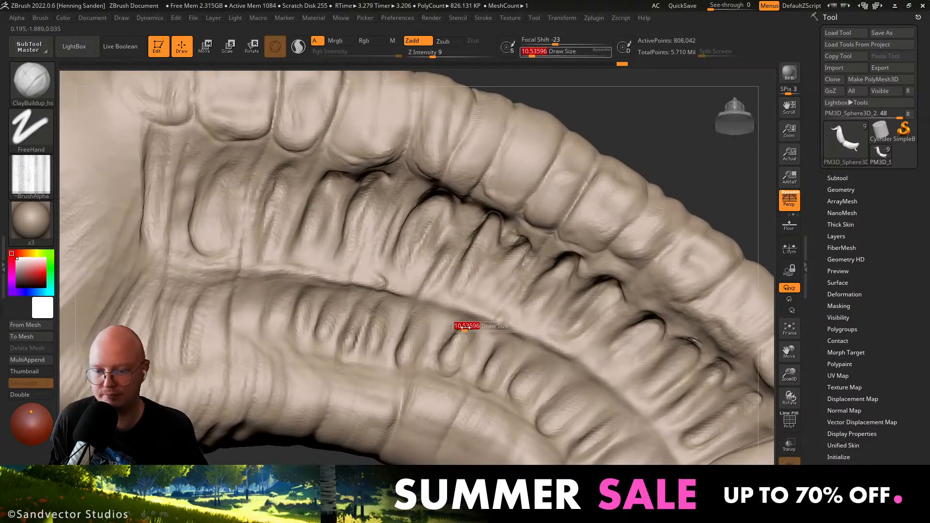
key("s")
left_click_drag(431, 327, 437, 327)
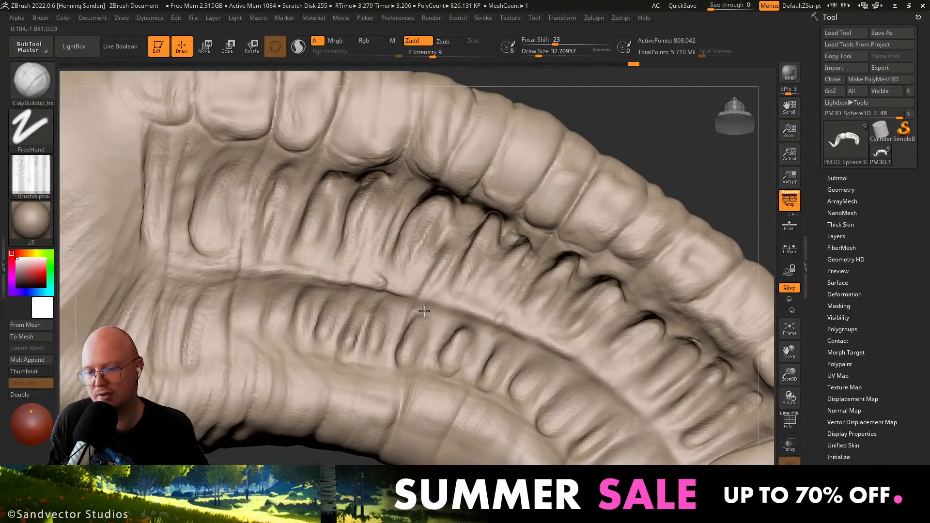
right_click_drag(429, 334, 385, 316)
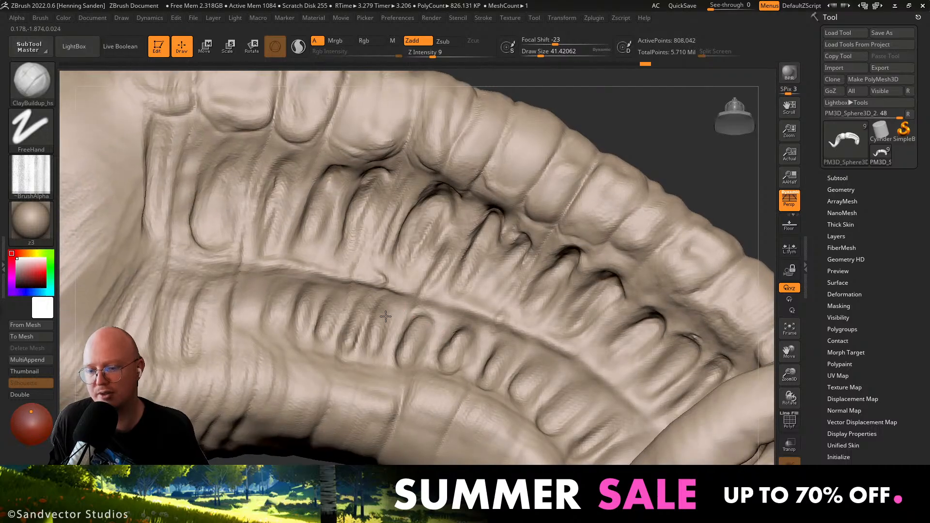
right_click_drag(370, 358, 307, 327)
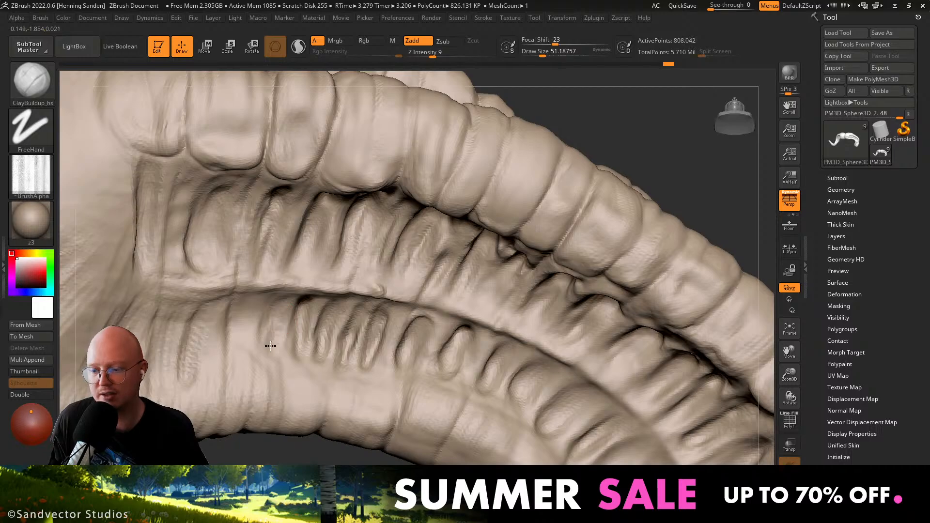
mouse_move(270, 346)
left_mouse_down()
mouse_move(234, 322)
mouse_move(243, 355)
left_mouse_up()
right_click_drag(243, 355, 390, 322, "ctrl")
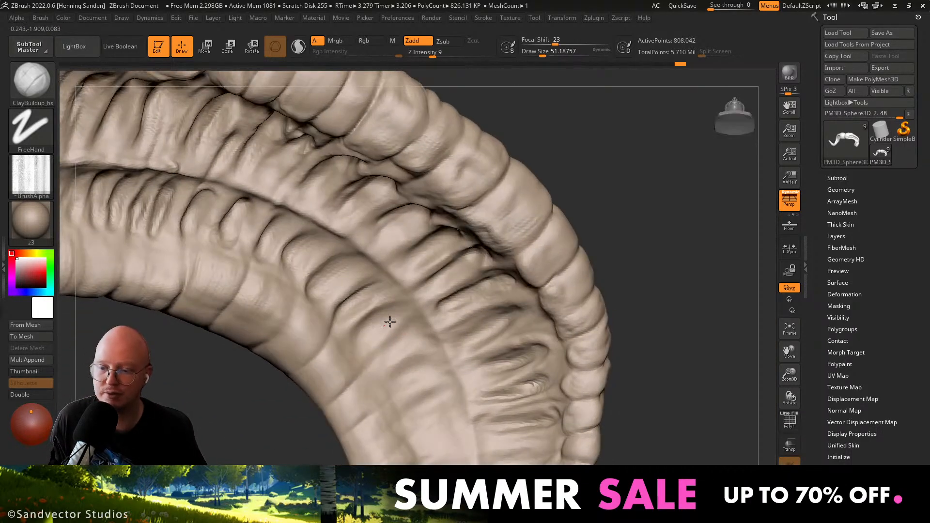
Bring the whole figure back into view, merge all visible subtools into a new tool and make that merged tool active.
right_click_drag(354, 351, 122, 183, "ctrl")
mouse_move(397, 290)
right_mouse_down()
mouse_move(338, 314)
mouse_move(408, 284)
mouse_move(312, 253)
mouse_move(342, 308)
mouse_move(277, 246)
mouse_move(379, 278)
mouse_move(368, 286)
mouse_move(462, 257)
mouse_move(494, 259)
mouse_move(439, 272)
mouse_move(480, 270)
mouse_move(448, 286)
mouse_move(430, 266)
mouse_move(439, 230)
mouse_move(463, 228)
mouse_move(518, 183)
right_mouse_up()
key("alt+s")
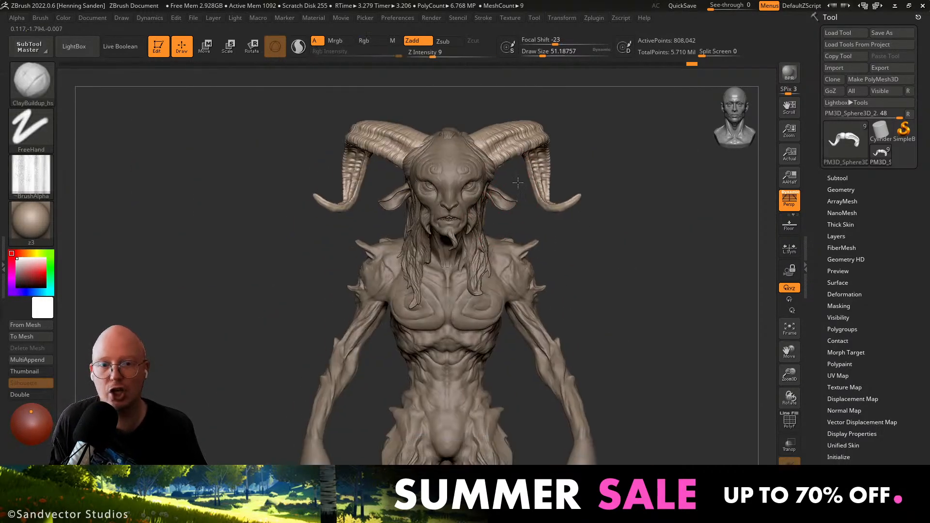
left_click(837, 177)
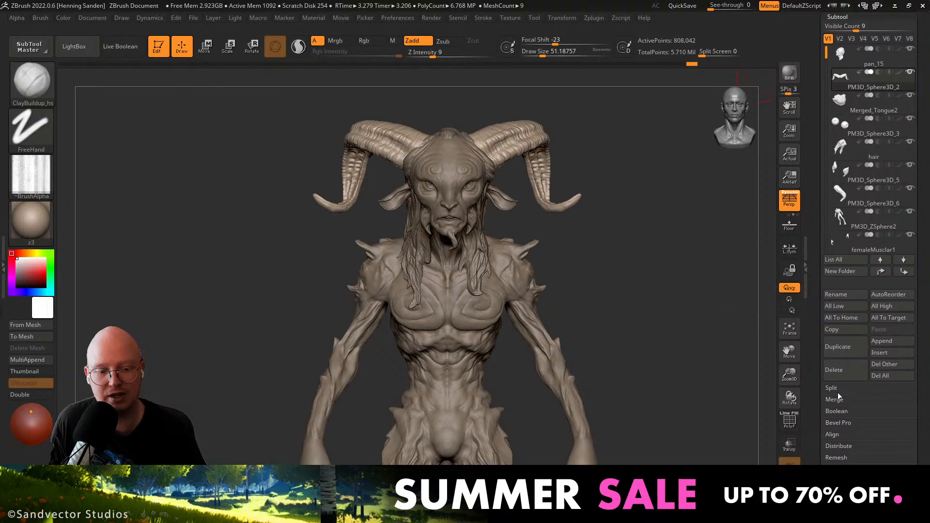
left_click(837, 400)
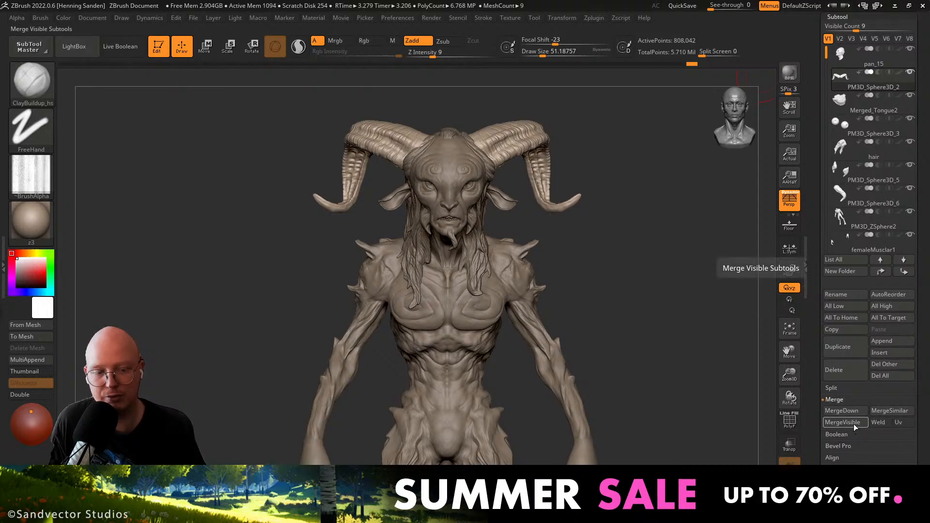
left_click_drag(815, 154, 818, 300)
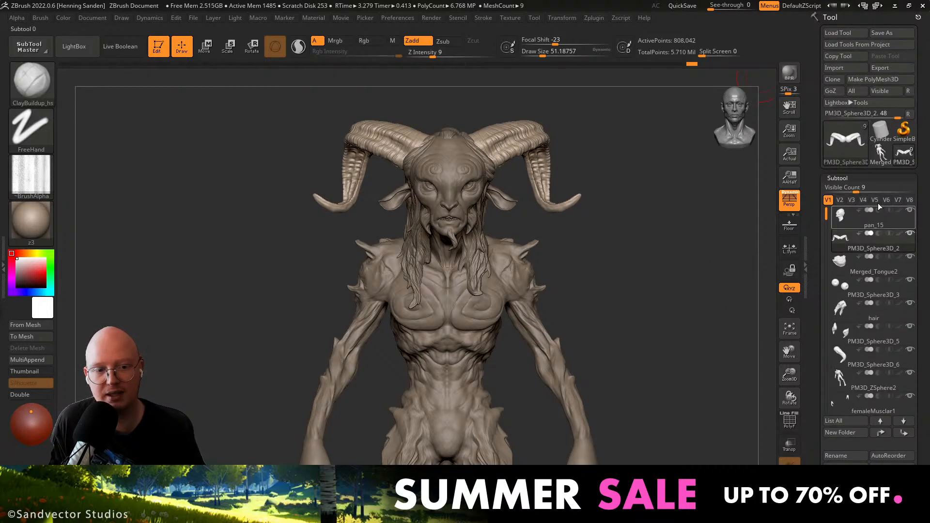
left_click(881, 156)
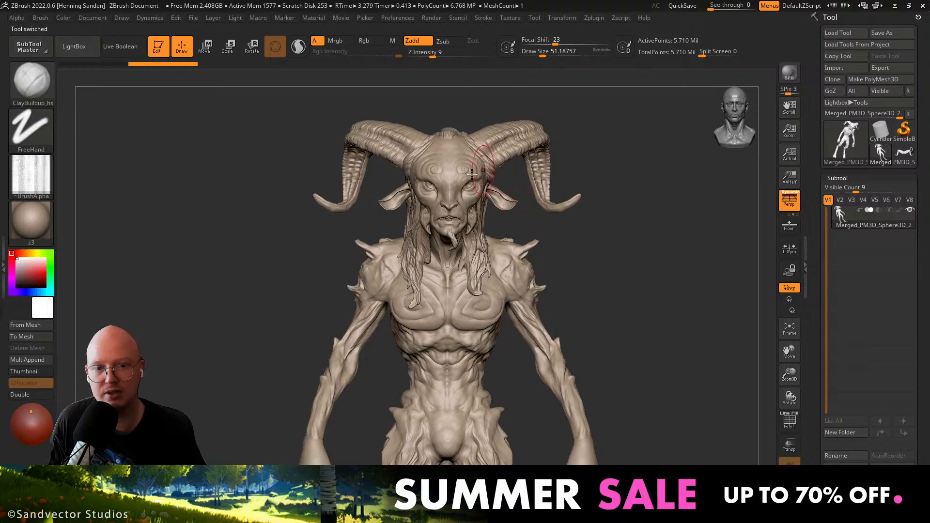
Decimate the merged figure with Decimation Master's custom k-points preset.
right_click_drag(482, 163, 460, 178)
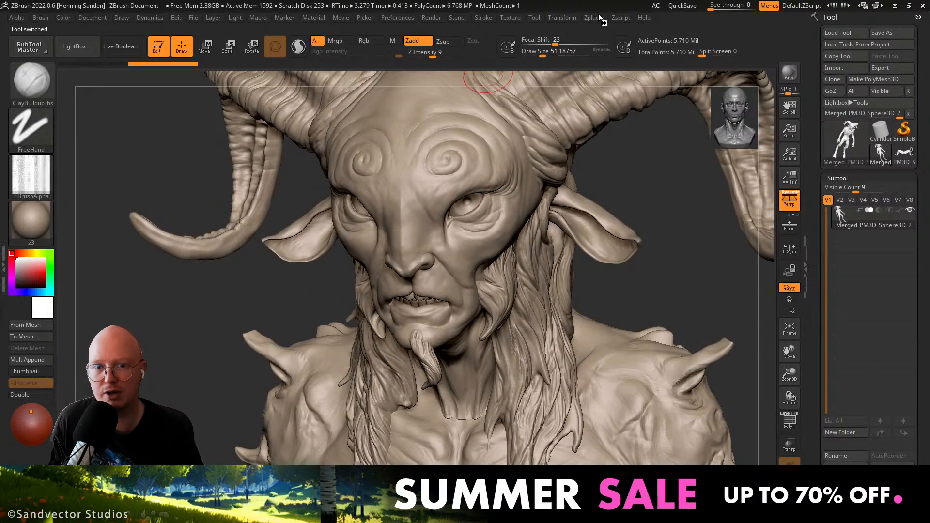
left_click(563, 18)
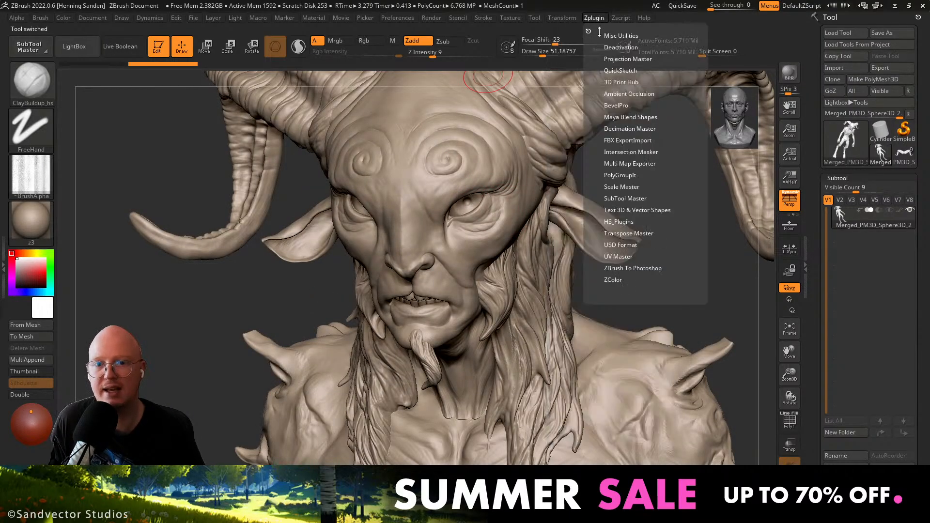
left_click(588, 31)
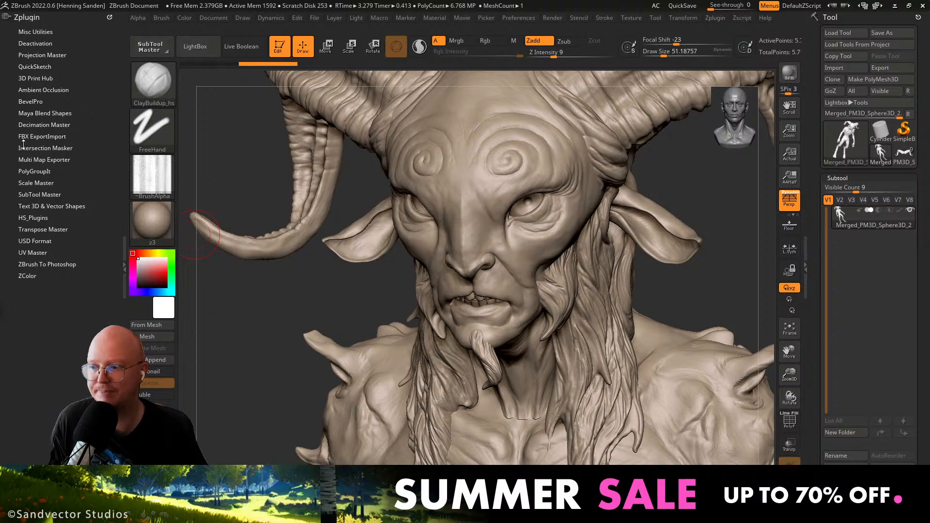
left_click(44, 125)
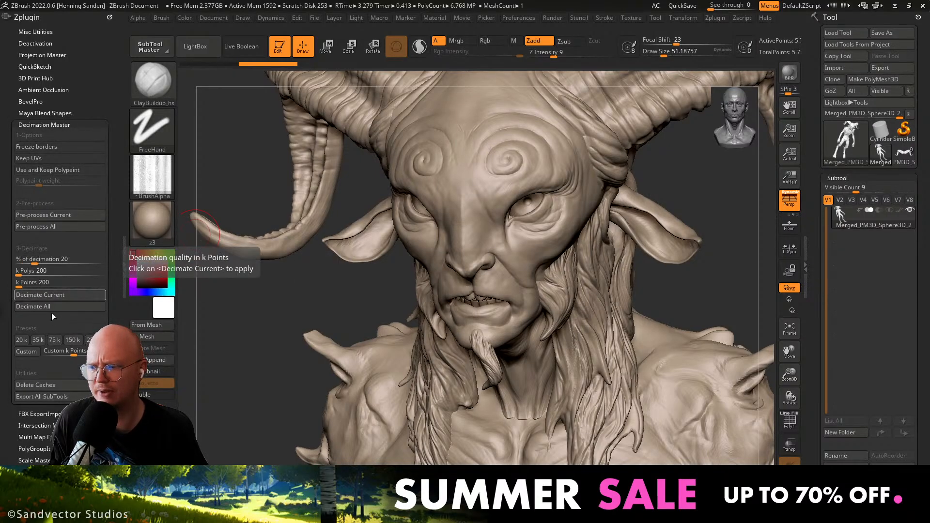
left_click(35, 353)
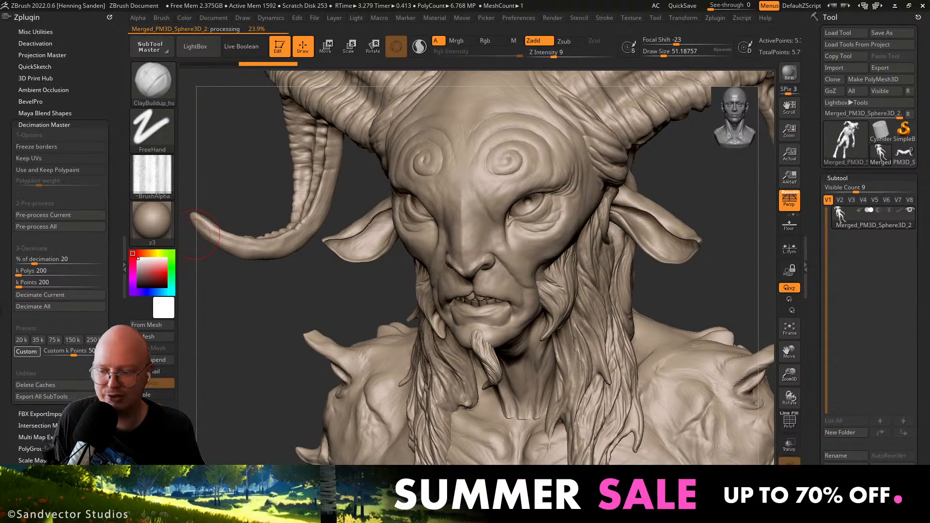
Start Blender while the decimation runs, dismiss its splash screen and switch its window to fullscreen.
key("super")
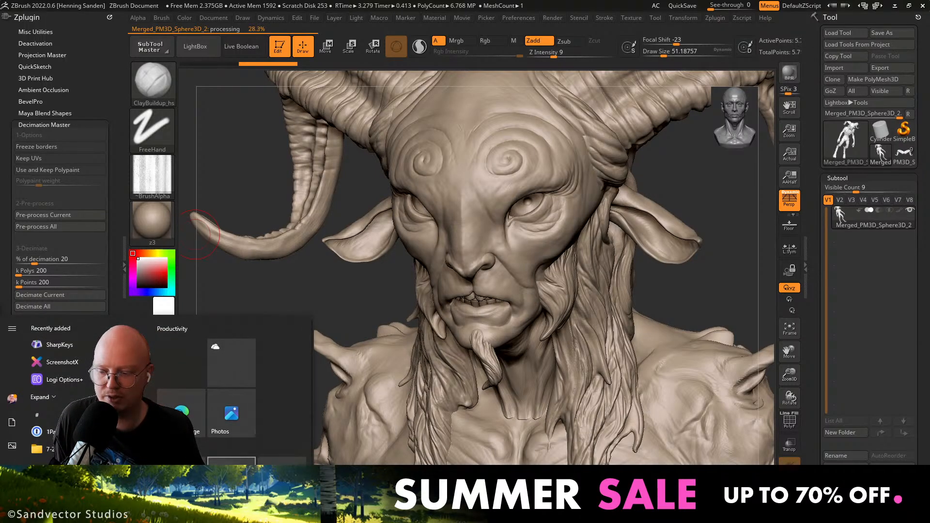
left_click(242, 514)
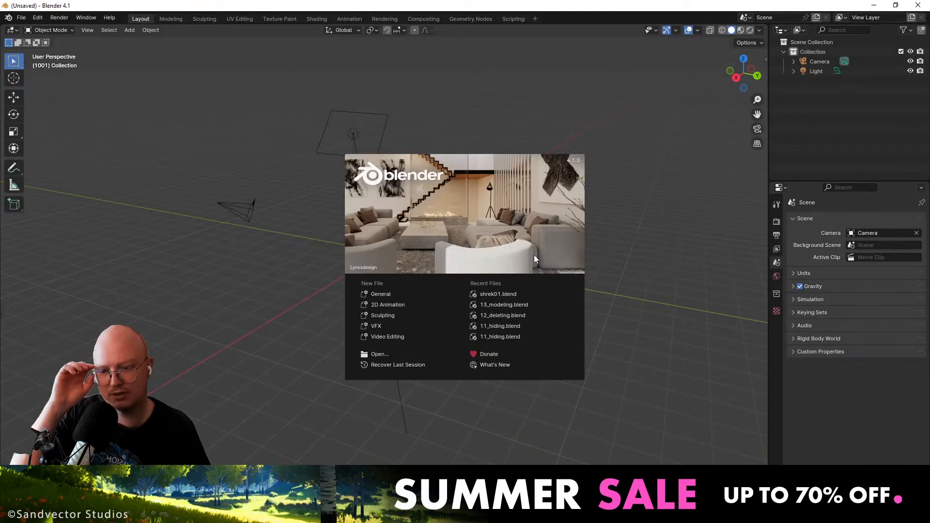
left_click(610, 213)
middle_click_drag(610, 213, 401, 234)
left_click(86, 18)
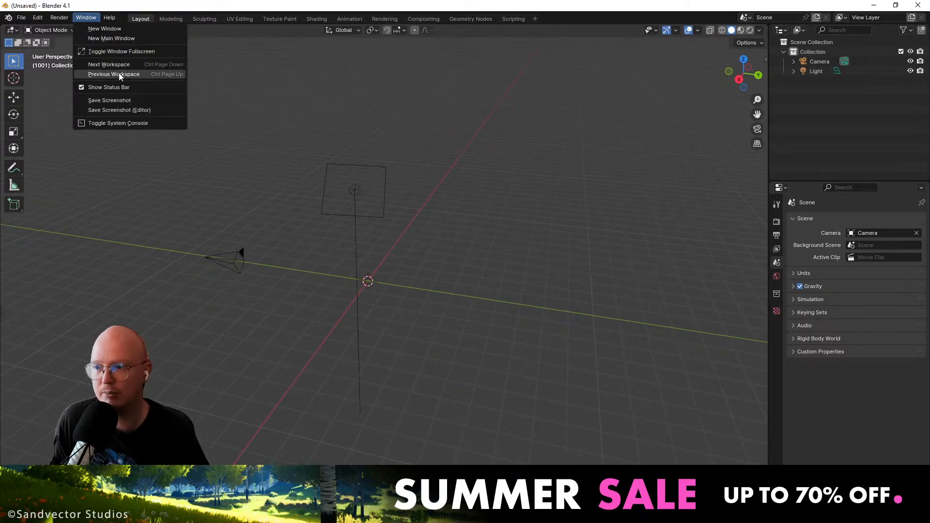
left_click(132, 50)
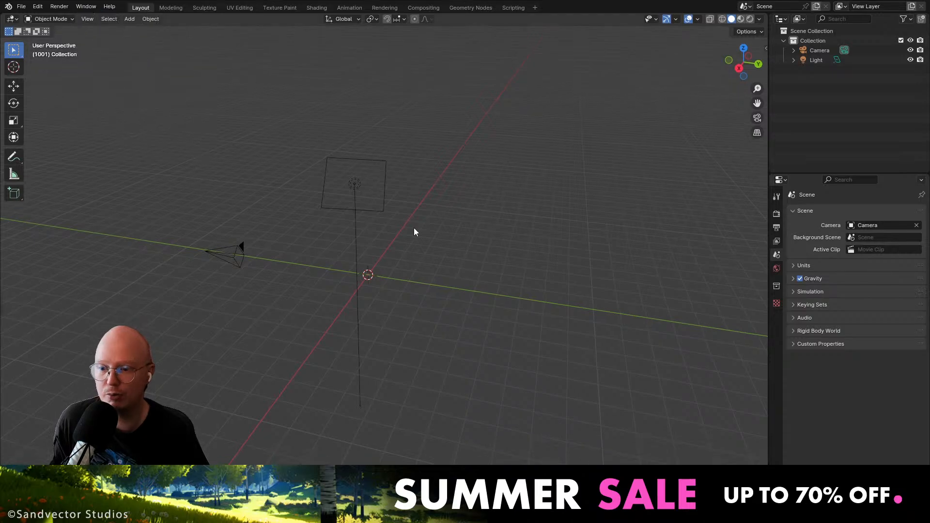
key("alt+Tab")
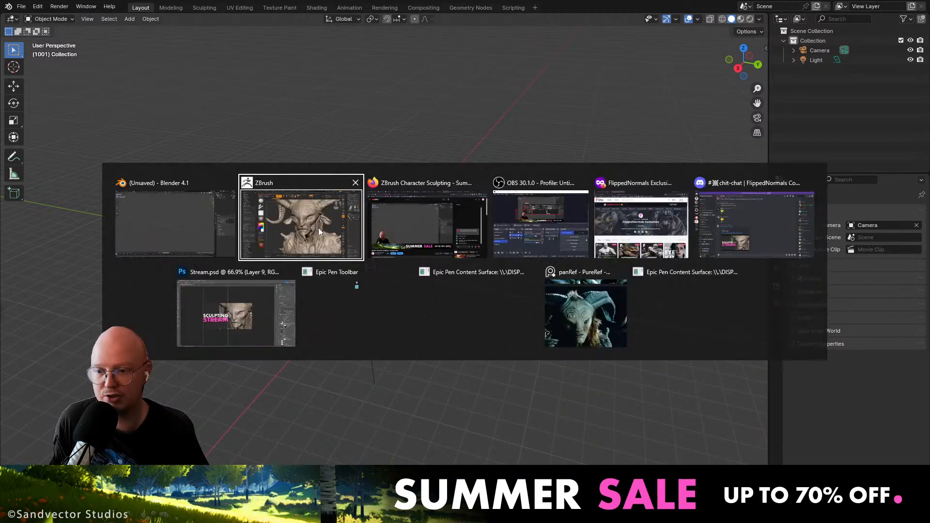
key("alt+Tab")
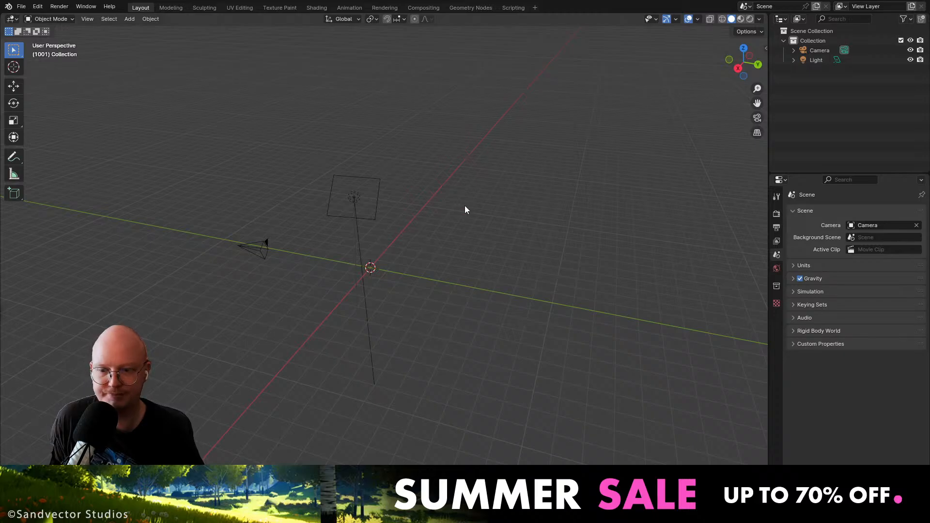
Switch back to ZBrush, check the decimated face and export the figure as Merged_PM3D_Sphere3D_2.obj to the Downloads folder.
key("alt+Tab")
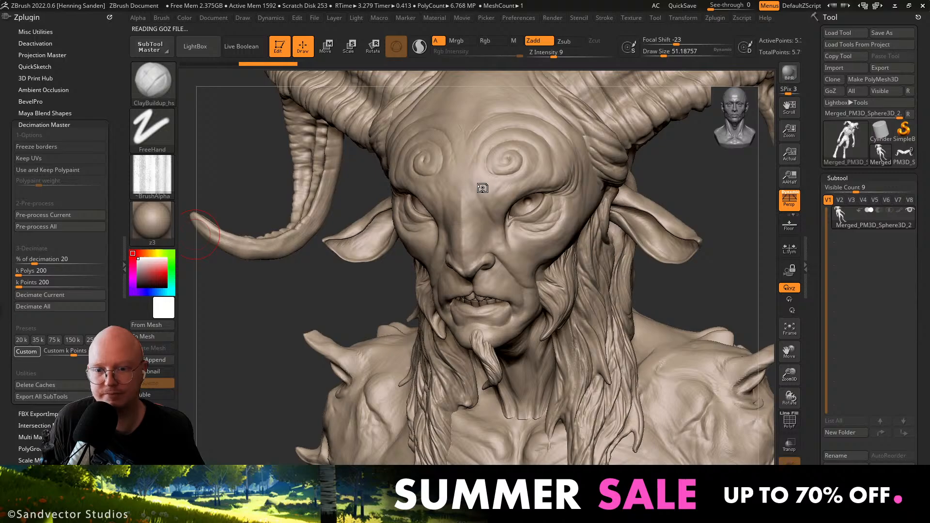
mouse_move(450, 185)
right_mouse_down()
mouse_move(499, 208)
mouse_move(544, 261)
right_mouse_up()
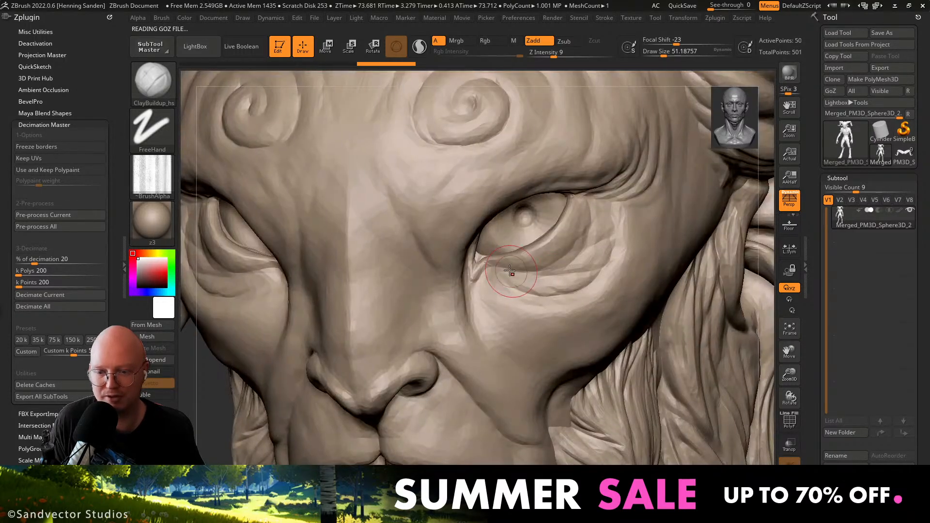
key("shift+f")
key("shift+f")
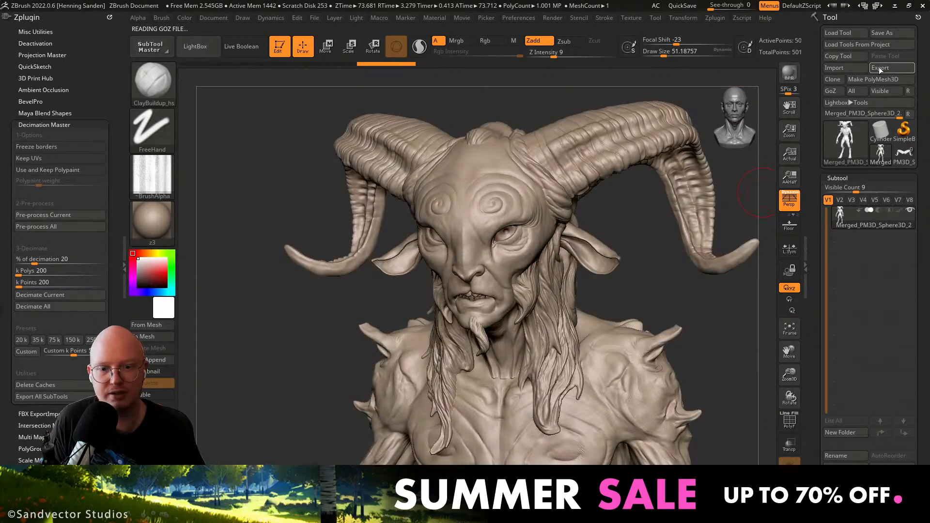
left_click(880, 68)
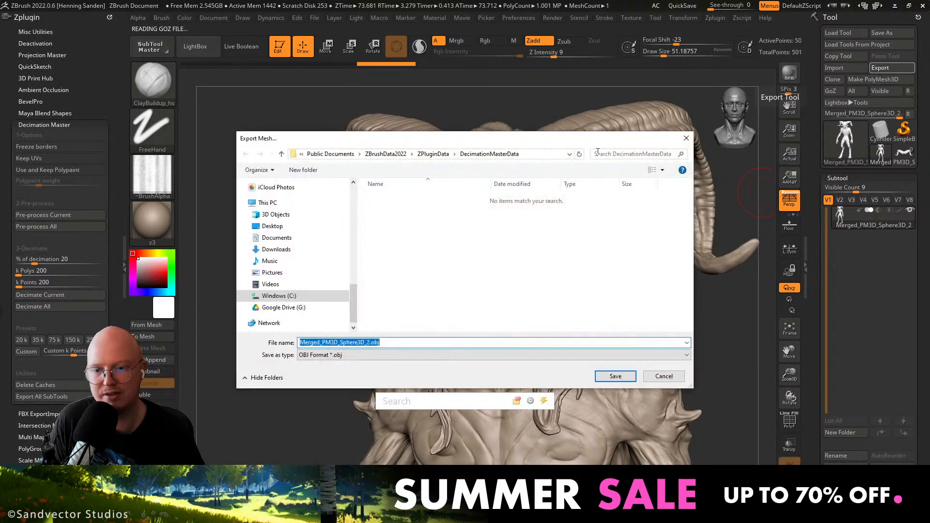
key("Return")
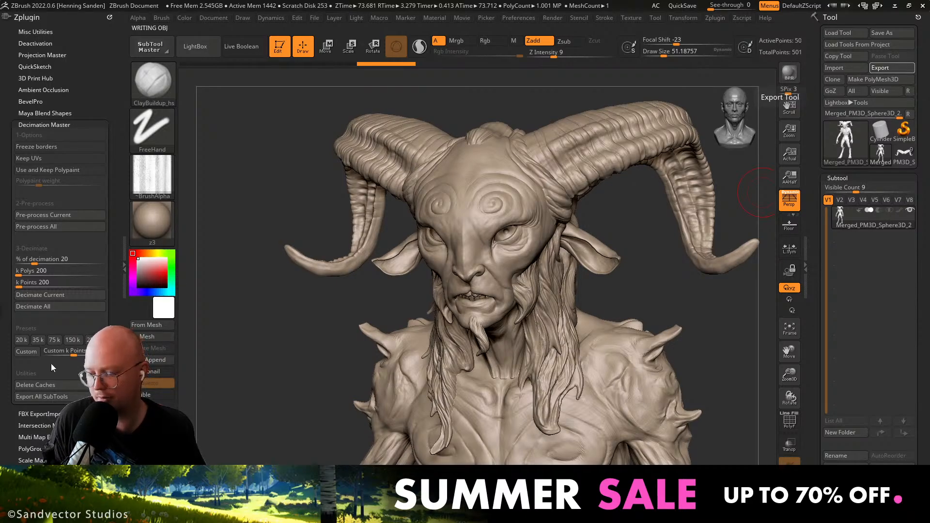
Switch to Blender, import Merged_PM3D_Sphere3D_2.obj with the default Wavefront OBJ settings and frame the figure from the front.
key("alt+Tab")
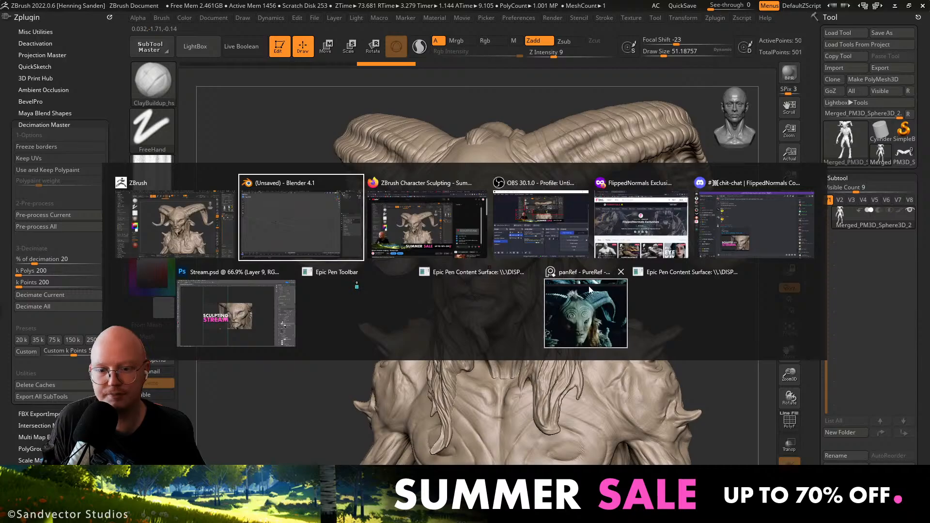
left_click(305, 242)
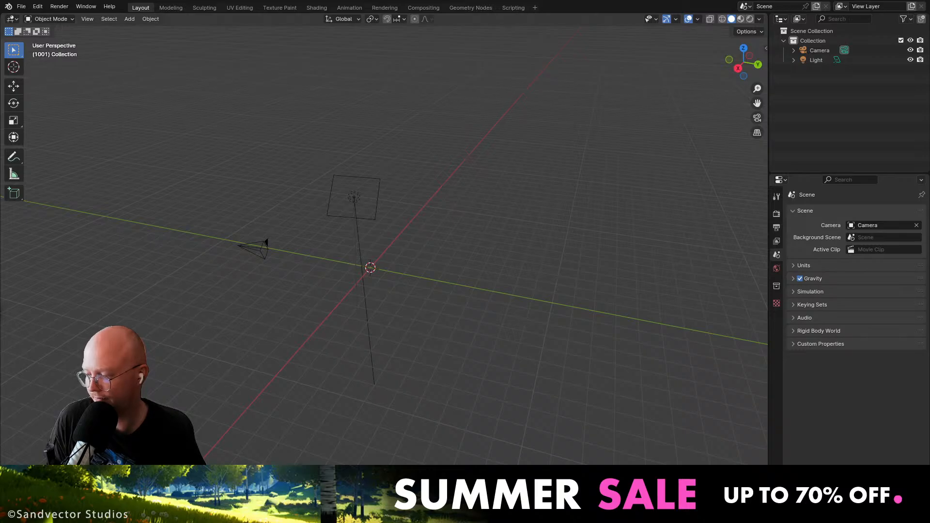
left_click_drag(261, 257, 492, 248)
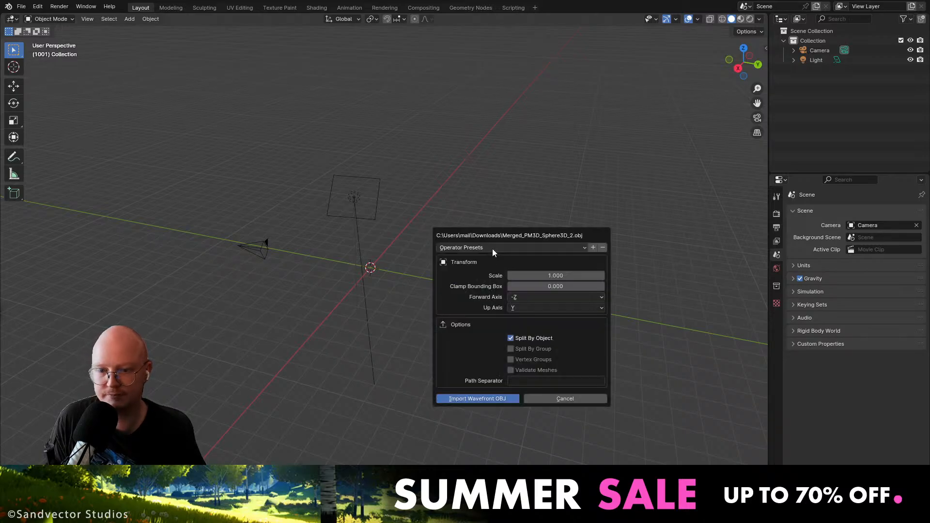
left_click(482, 398)
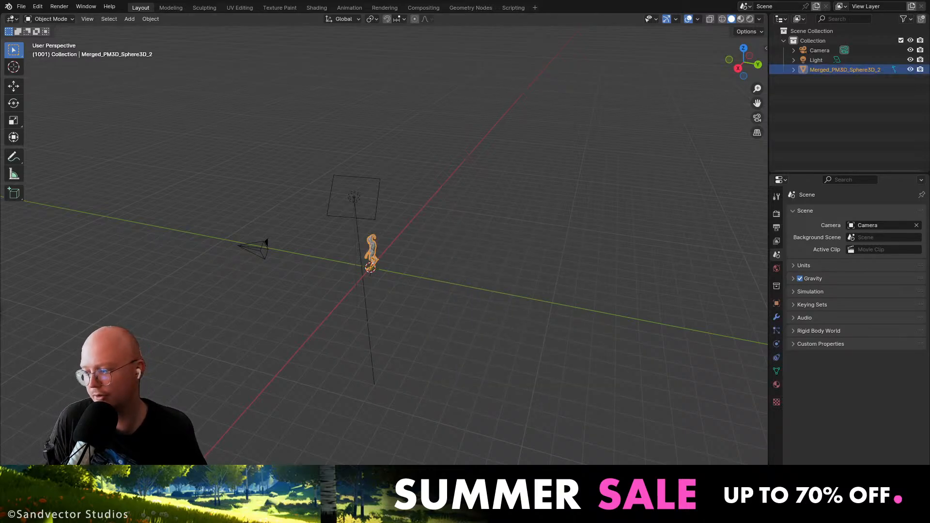
key("KP_Decimal")
middle_click_drag(381, 263, 467, 241)
scroll(454, 251, "down", 3)
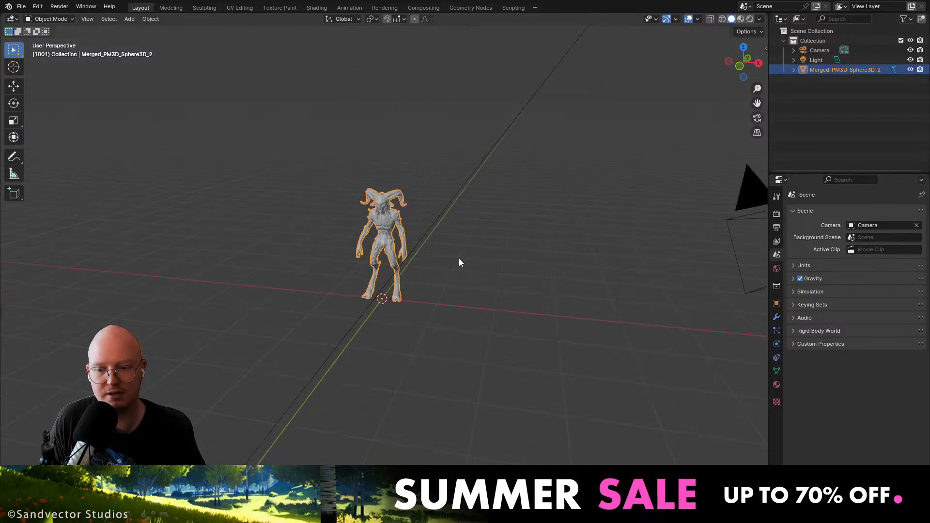
Add a default cube at the origin to compare it with the figure's size, and delete it.
key("alt+a")
key("shift+a")
mouse_move(462, 270)
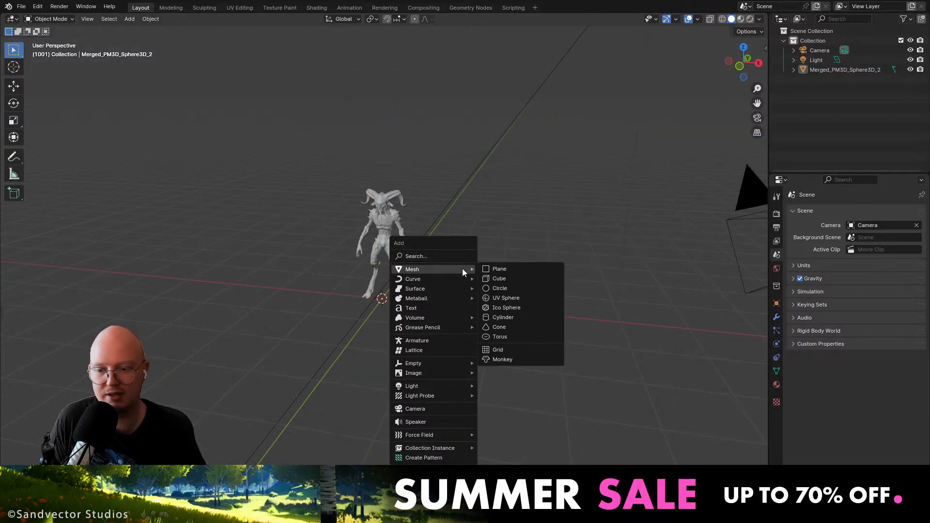
left_click(506, 278)
scroll(432, 286, "up", 2)
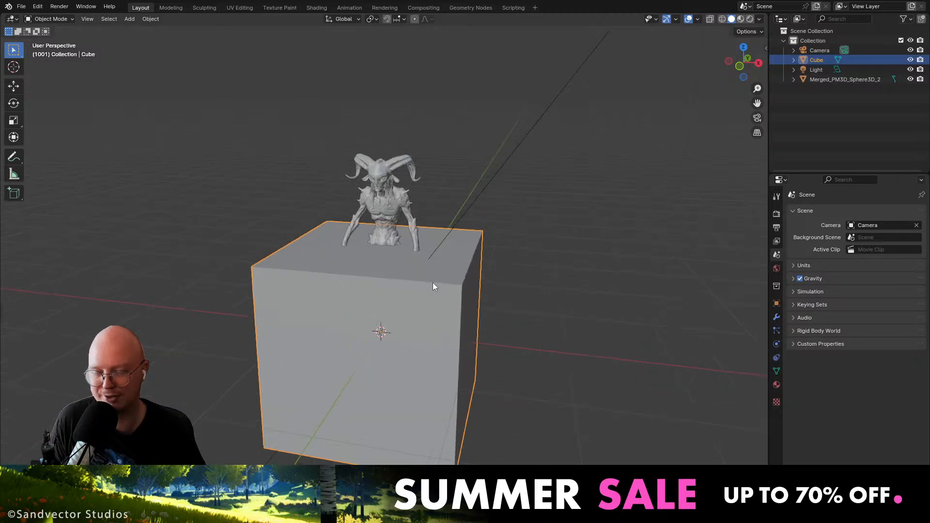
key("Delete")
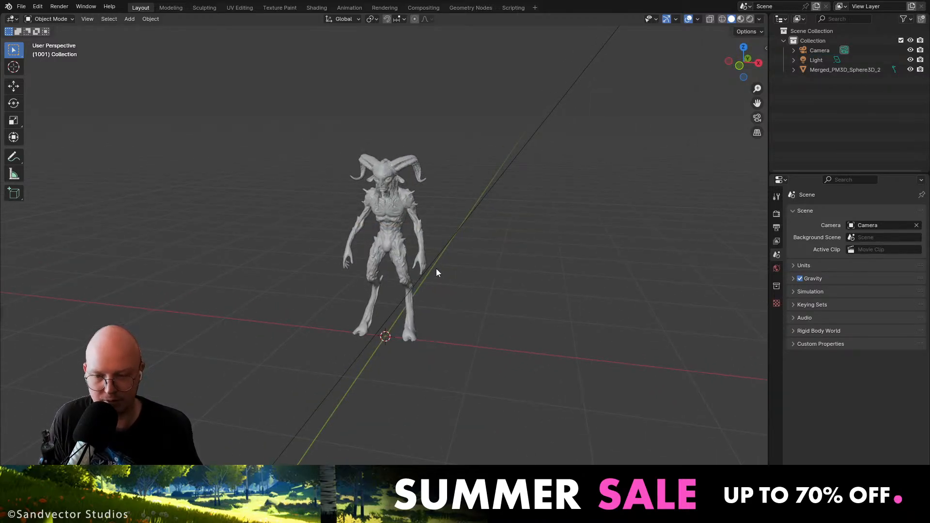
Split the 3D viewport in two, show the camera view in one half and lock the camera to the view, turning it toward the figure.
left_click_drag(725, 38, 394, 48)
key("KP_0")
key("q")
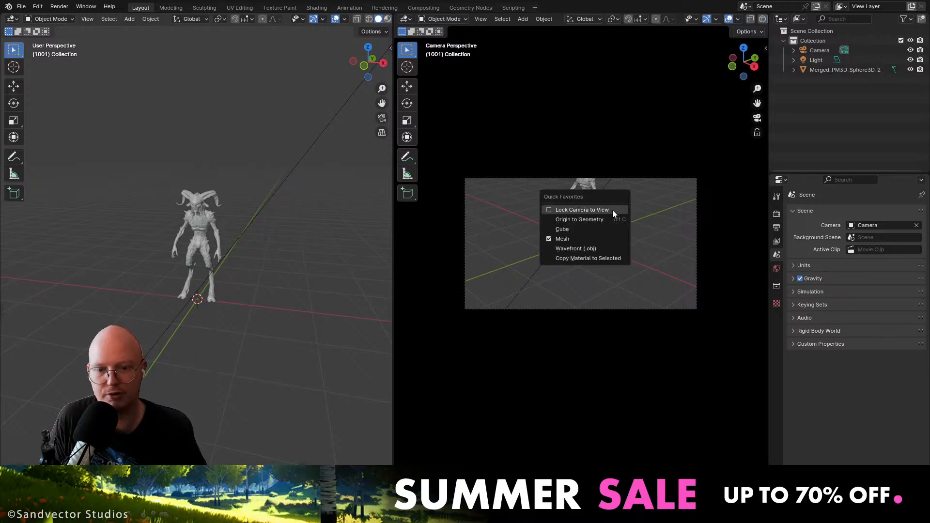
left_click(592, 210)
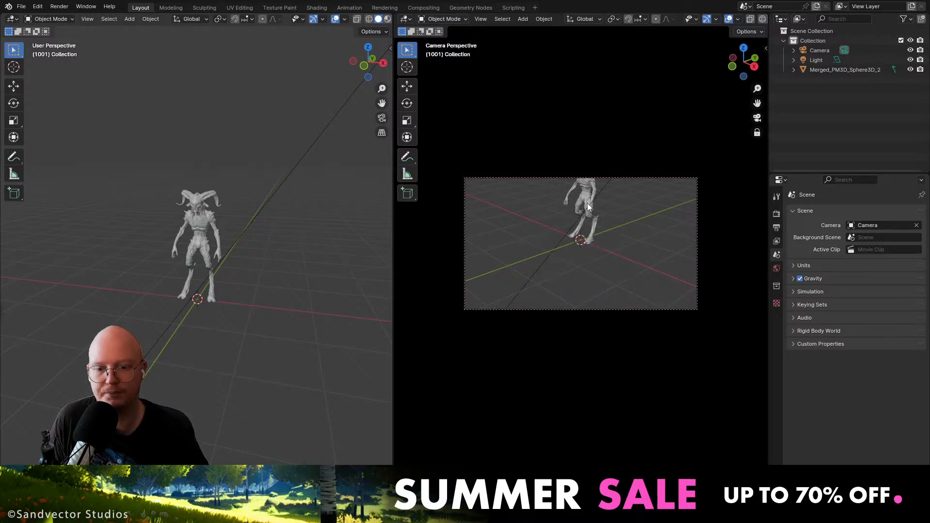
left_click(586, 206)
scroll(597, 231, "up", 3)
scroll(600, 223, "down", 3)
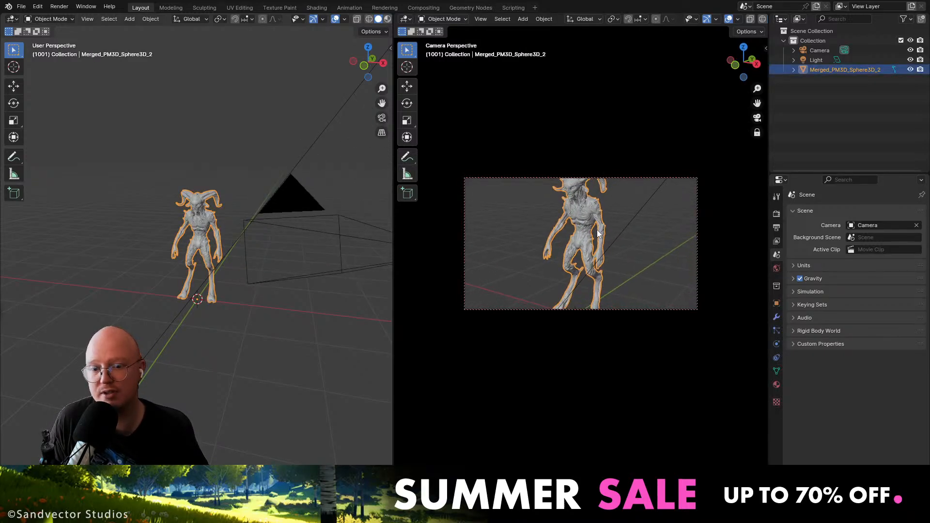
Set the render resolution to 1717 × 2210 px and reframe the camera closely around the whole figure.
left_click(777, 227)
mouse_move(872, 234)
left_mouse_down()
mouse_move(905, 234)
mouse_move(876, 234)
left_mouse_up()
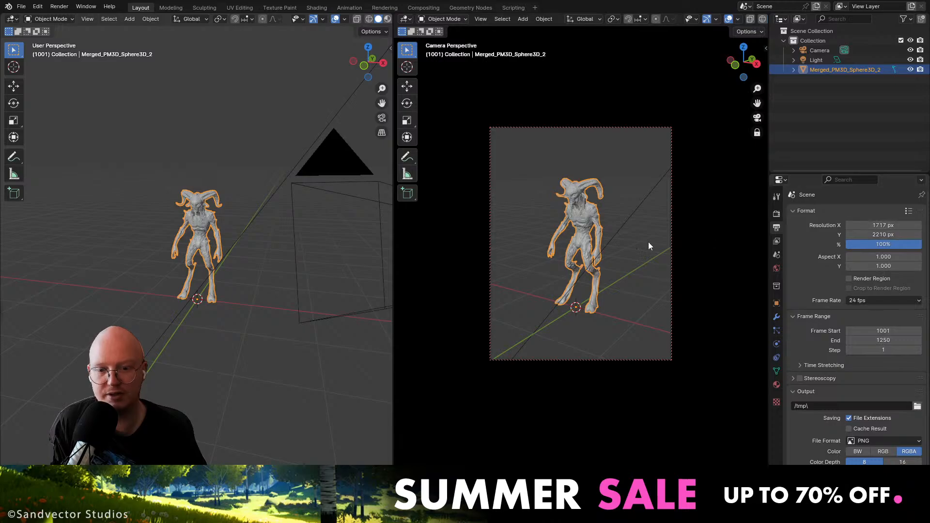
scroll(600, 228, "up", 3)
middle_click_drag(557, 216, 624, 195)
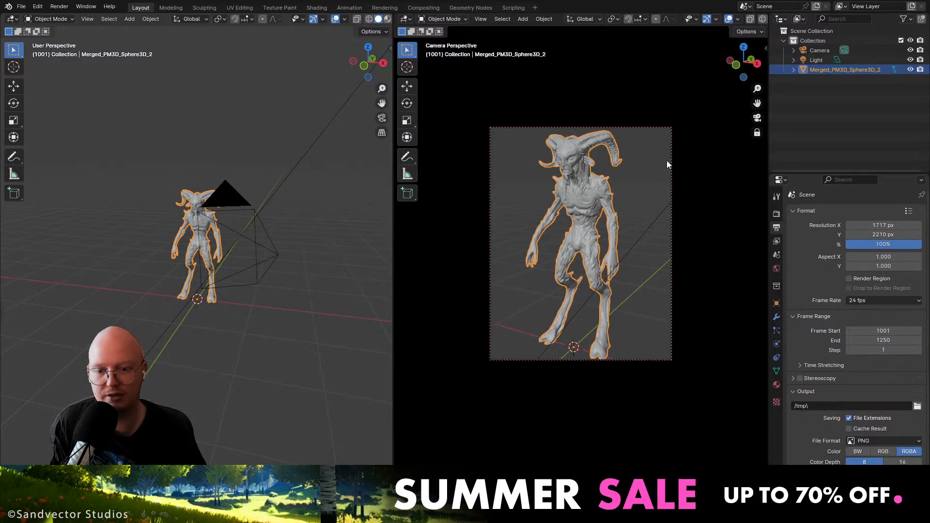
left_click(629, 201)
scroll(632, 193, "down", 1)
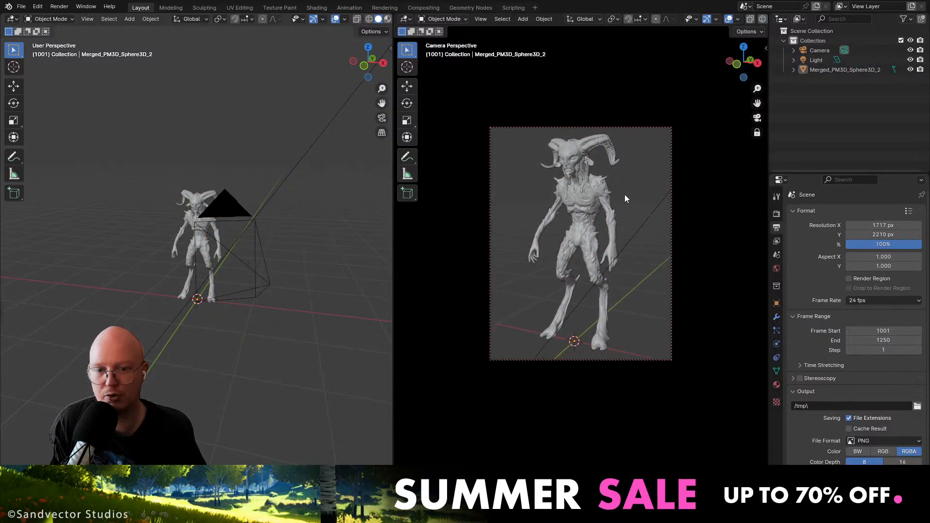
Unlock the camera from the view, enlarge its frame in the viewport and hide the overlays and gizmos there.
key("q")
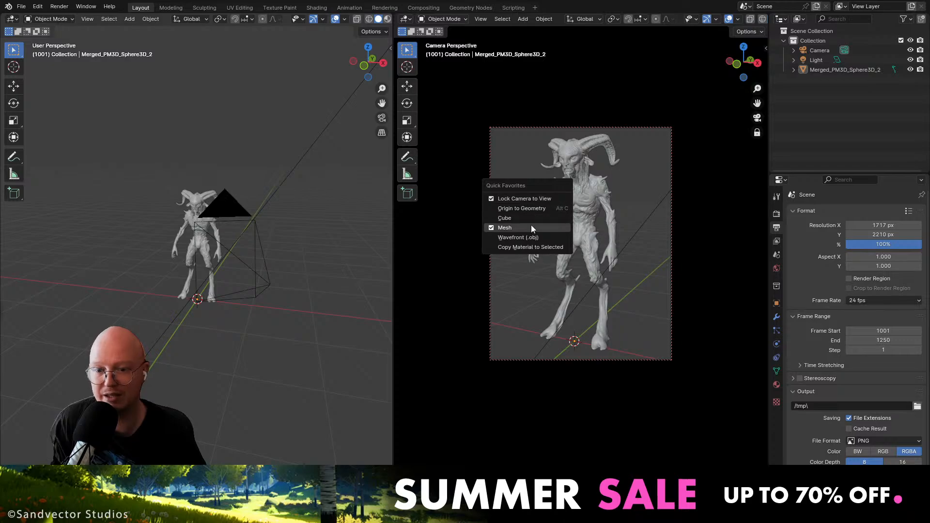
left_click(547, 197)
scroll(575, 206, "up", 2)
middle_click_drag(577, 209, 581, 231, "shift")
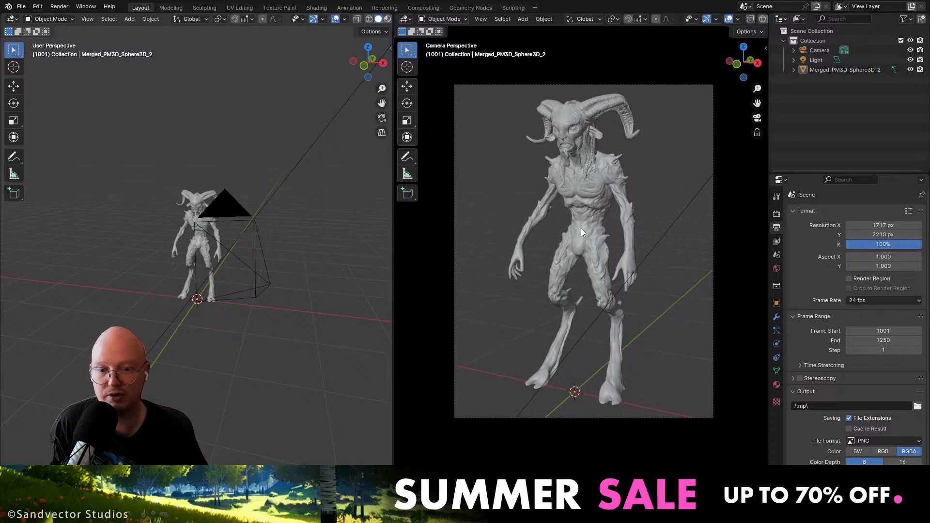
left_click(727, 20)
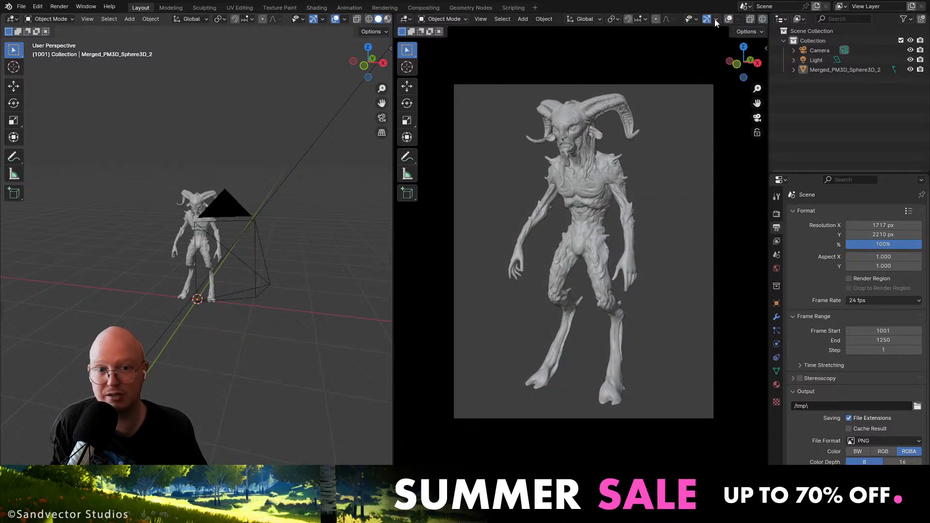
left_click(707, 20)
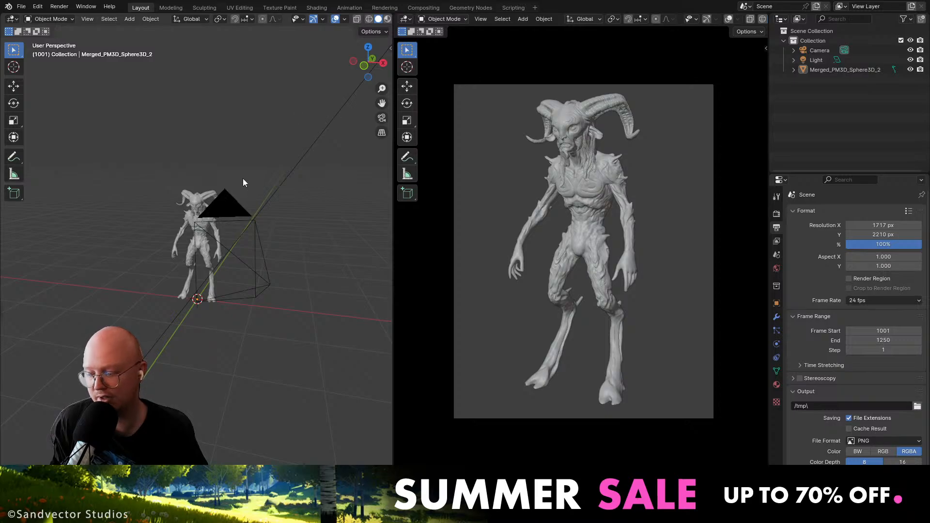
Add a plane at the origin and scale it up into a large floor under the figure.
key("shift+a")
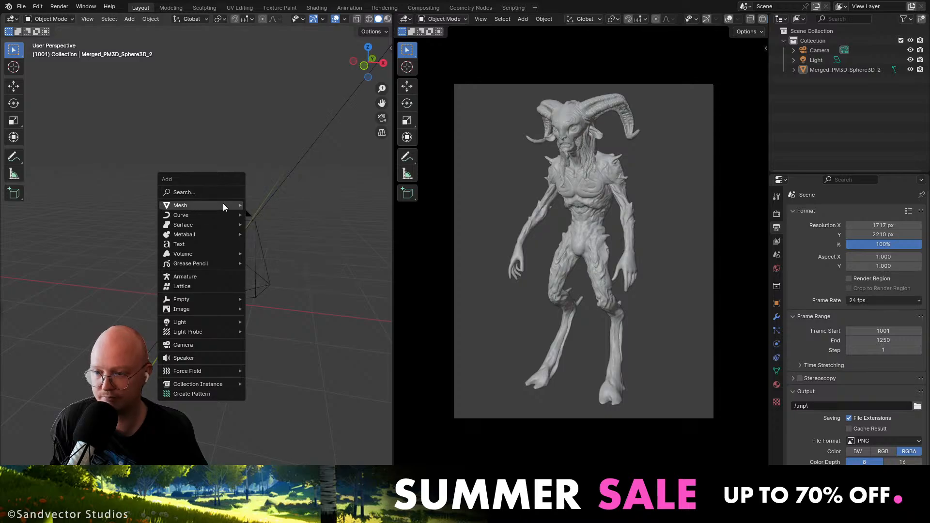
left_click(276, 204)
middle_click_drag(190, 303, 194, 330)
key("s")
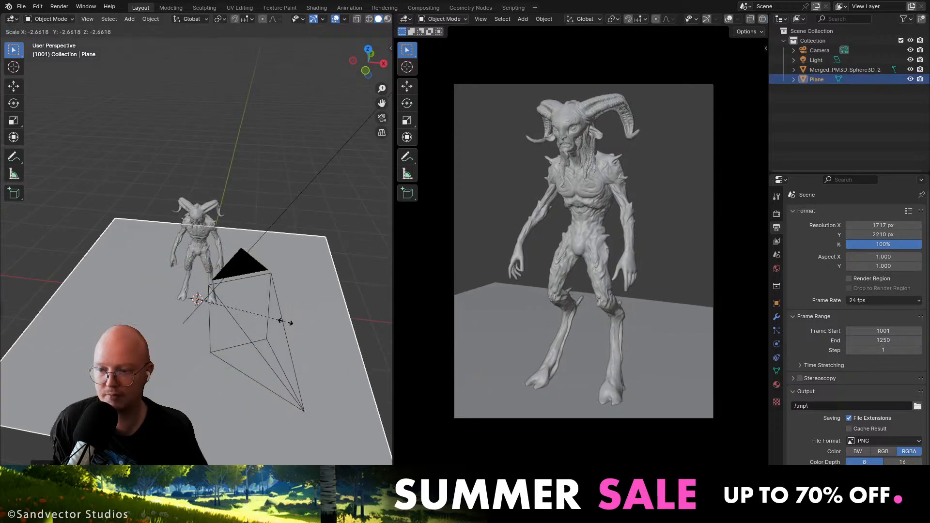
left_click(293, 269)
Extrude the plane's edge behind the figure straight up along Z into a wall taller than the figure.
key("Tab")
middle_click_drag(293, 269, 276, 251)
key("2")
left_click(297, 245)
key("e")
key("z")
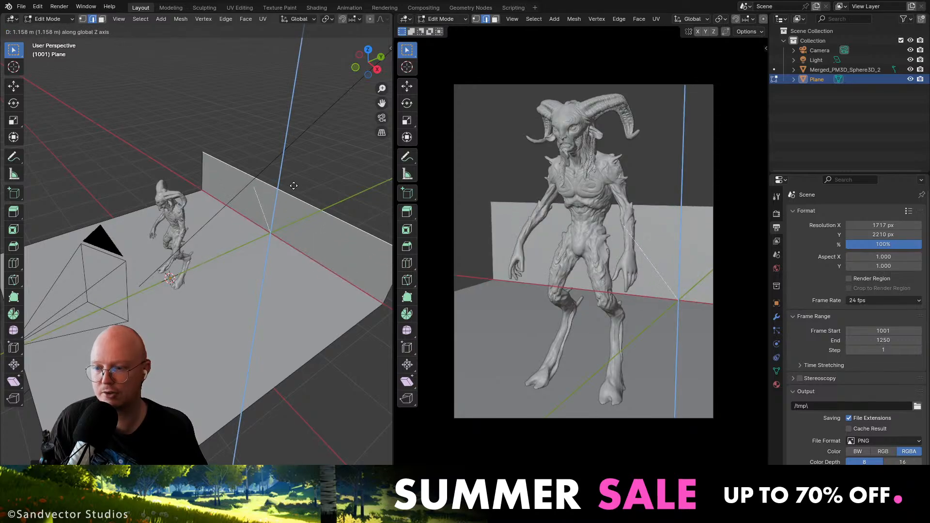
left_click(285, 43)
Bevel the edge between floor and wall with many segments into a wide curve, and return to Object Mode.
left_click(274, 238)
key("ctrl+b")
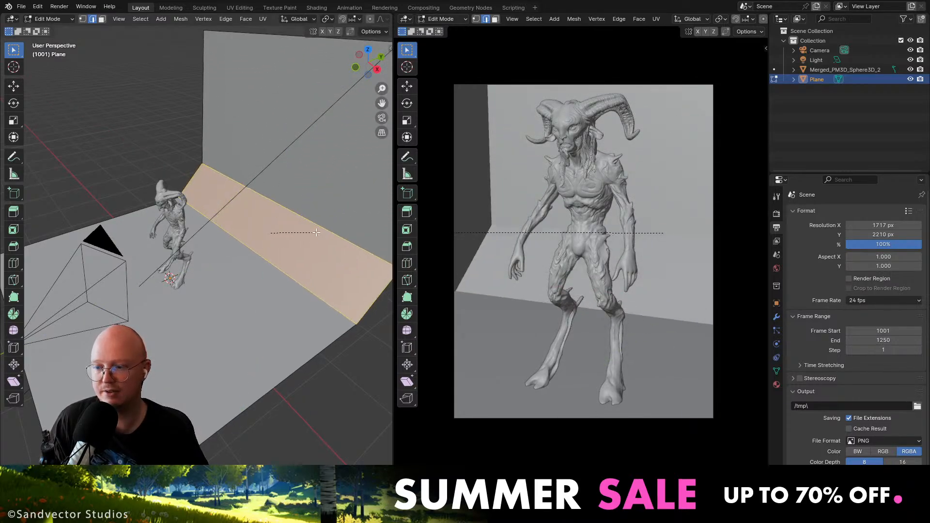
scroll(331, 217, "up", 1)
scroll(336, 214, "up", 10)
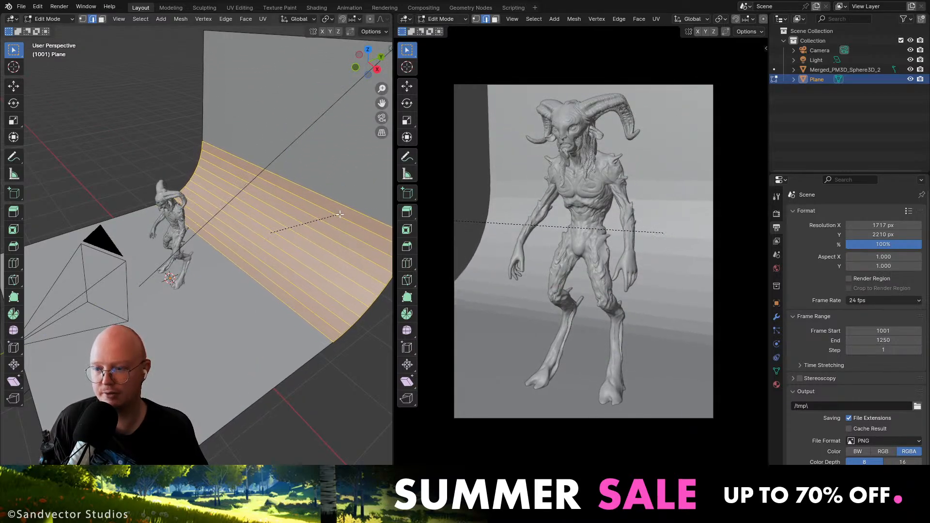
left_click(342, 212)
middle_click_drag(326, 222, 304, 233)
key("Tab")
Scale up the curved backdrop until it fills the whole background of the camera view.
scroll(223, 266, "down", 3)
key("s")
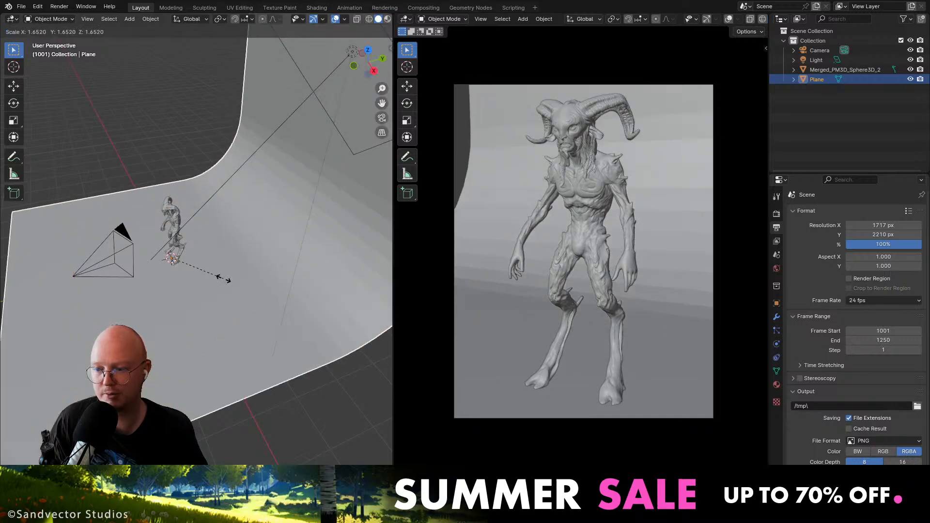
left_click(246, 281)
middle_click_drag(246, 281, 260, 250)
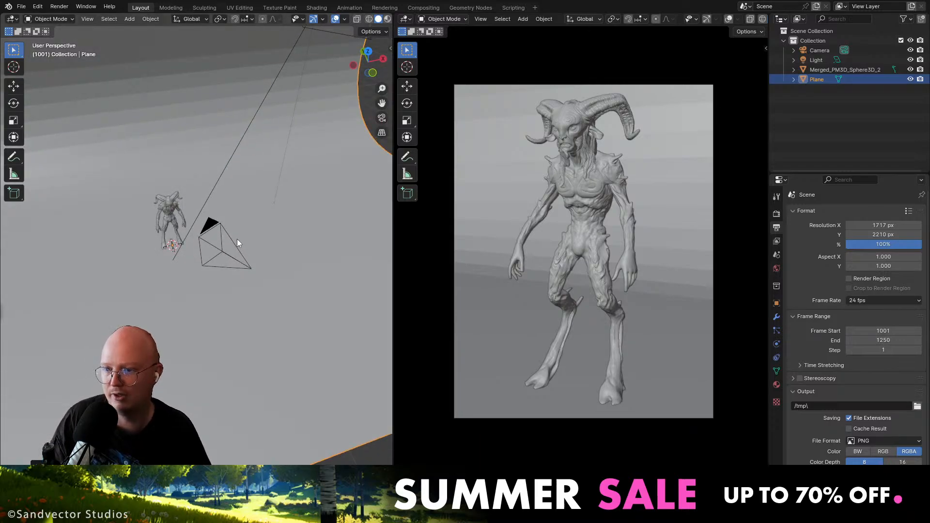
Give the backdrop a level 1 subdivision surface and shade it smooth.
key("ctrl+1")
right_click(289, 159)
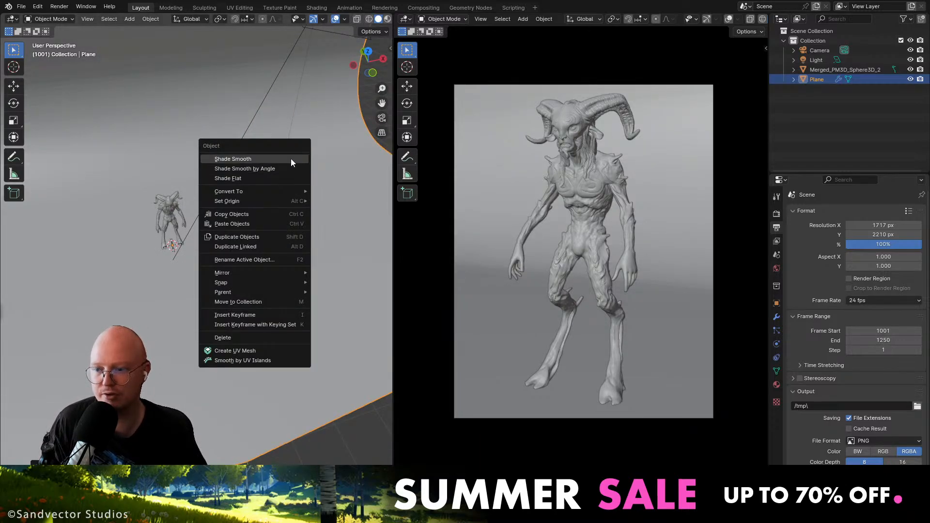
left_click(290, 158)
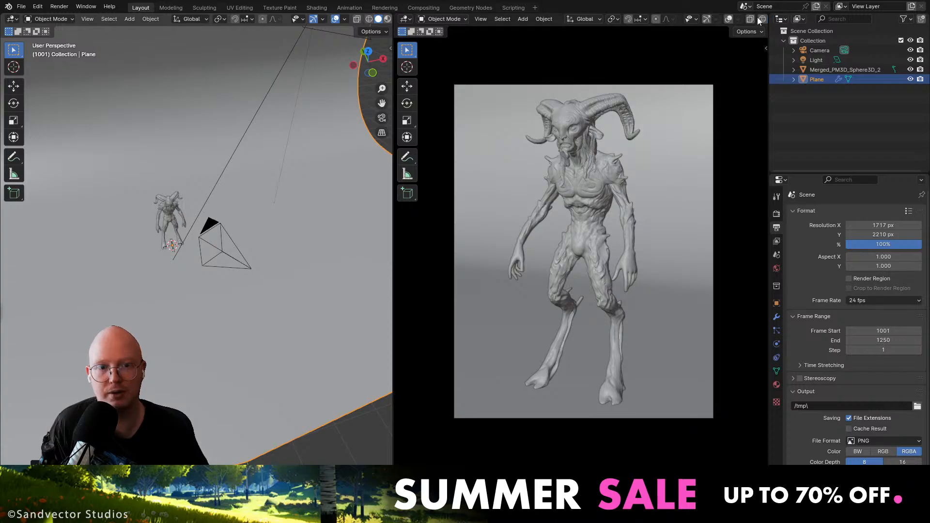
Show the camera view in rendered shading, and set the render engine to Cycles with GPU Compute as the device.
scroll(756, 19, "down", 2)
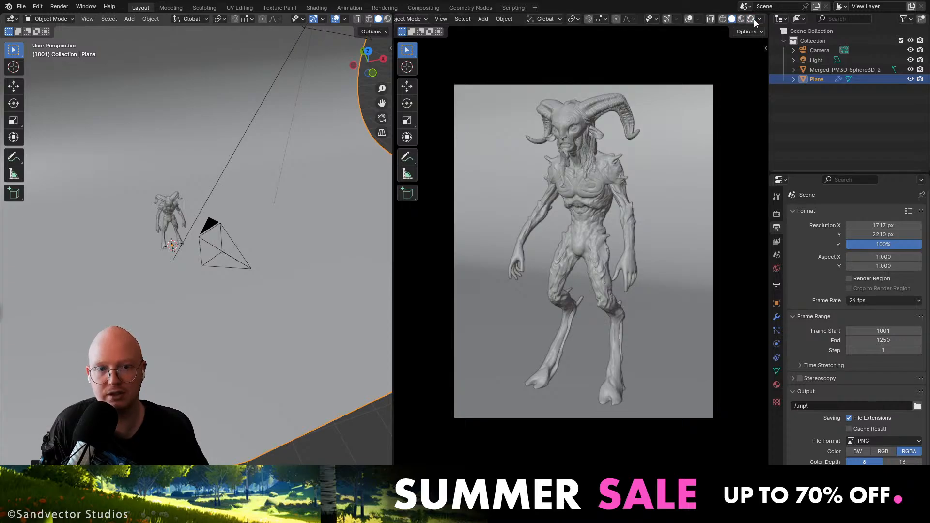
left_click(776, 214)
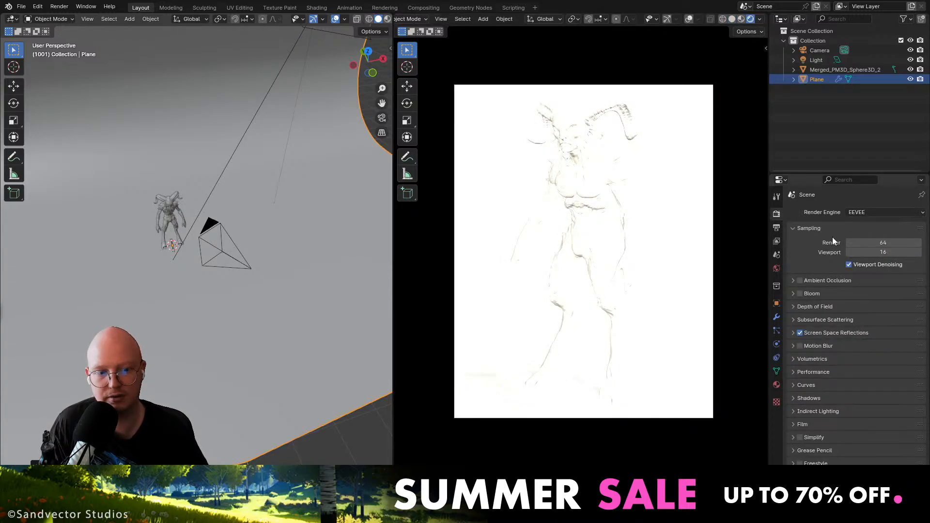
left_click(858, 213)
left_click(857, 245)
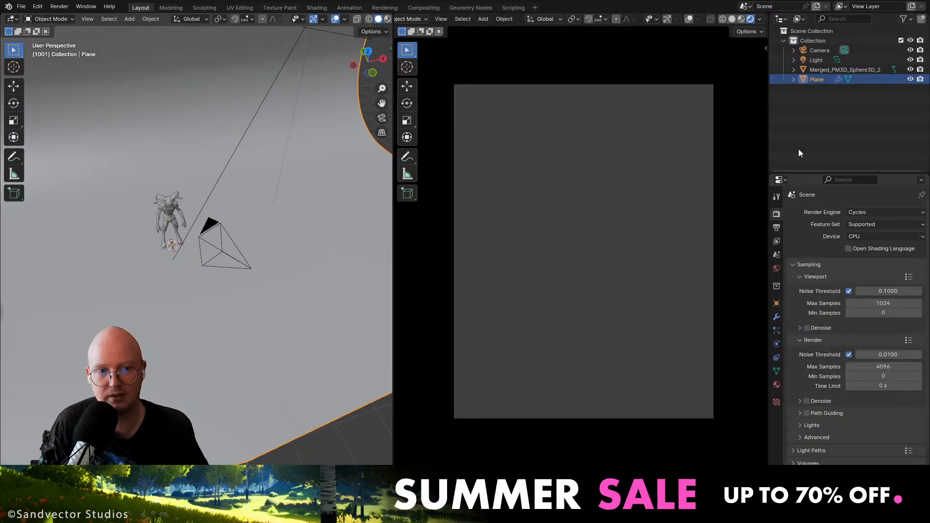
left_click(861, 236)
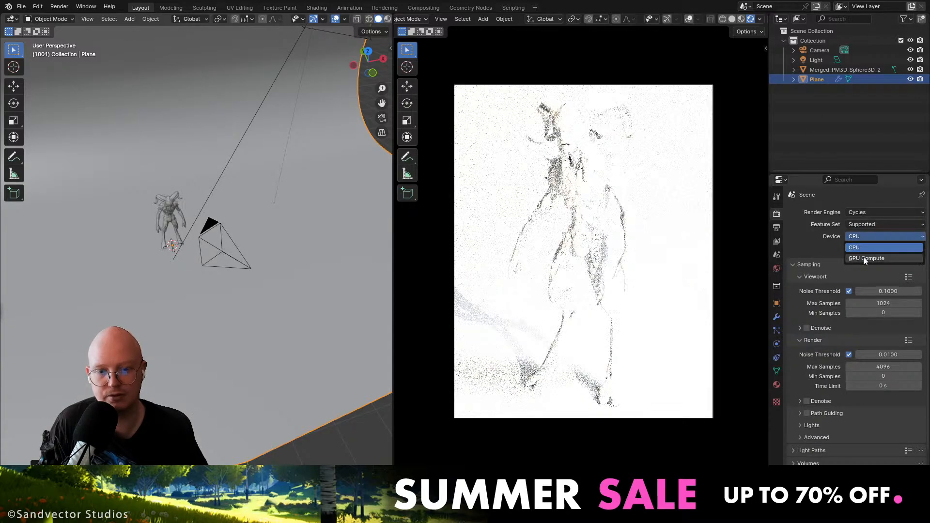
key("g")
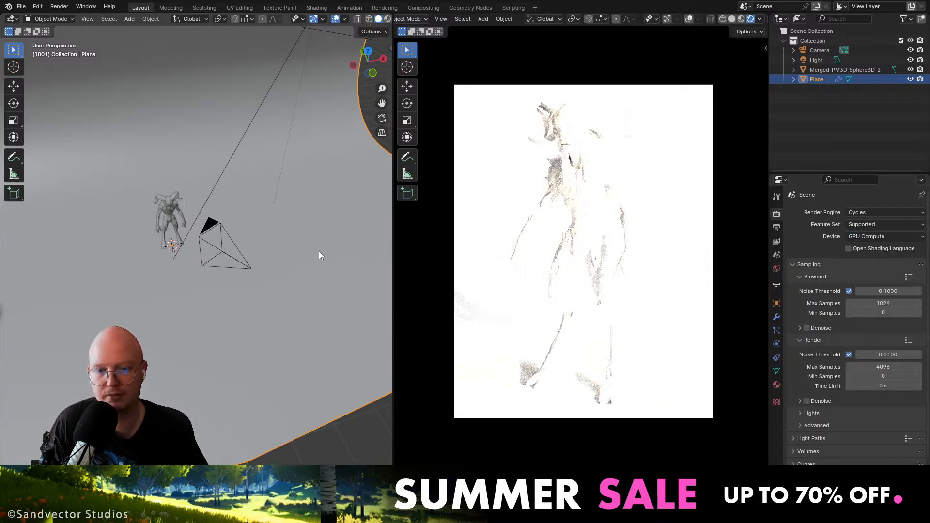
Try the Light object as a Point and a Sun light, and set it back to Area.
left_click(818, 59)
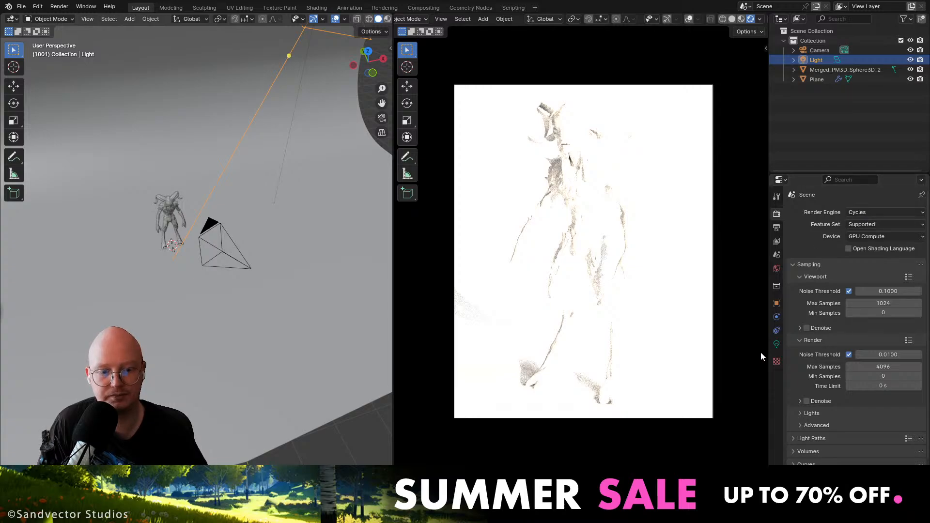
left_click(776, 344)
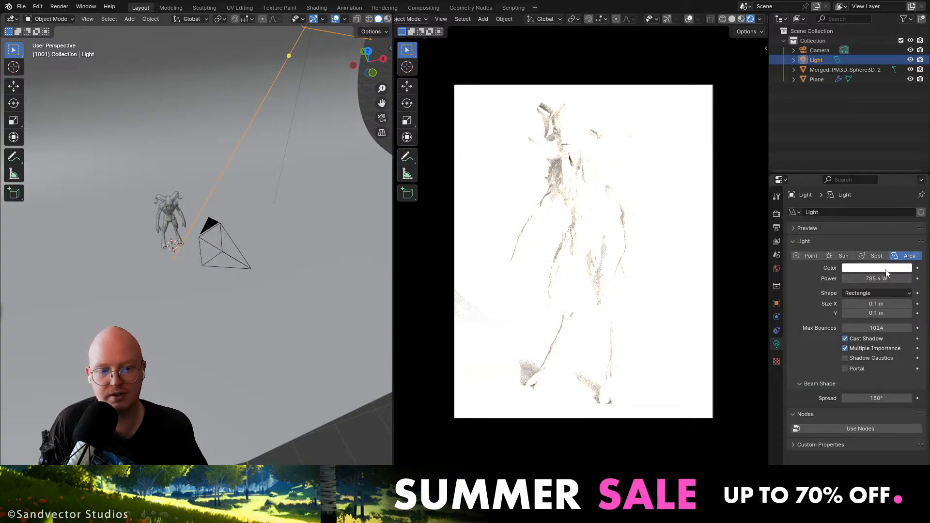
left_click(845, 256)
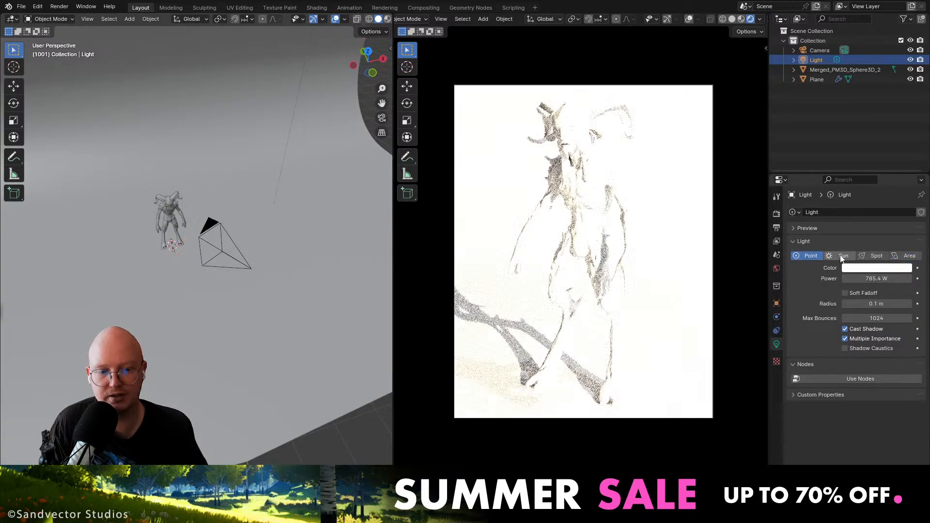
left_click(904, 257)
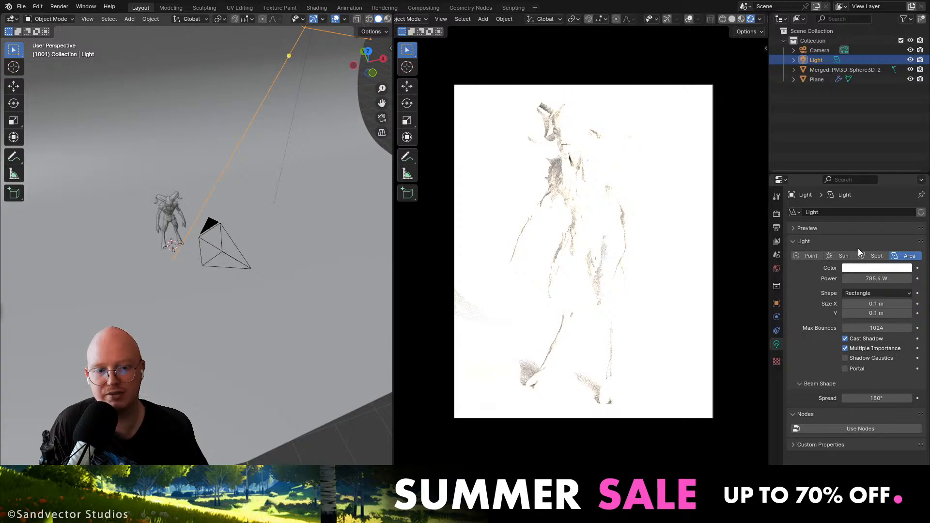
left_click(849, 255)
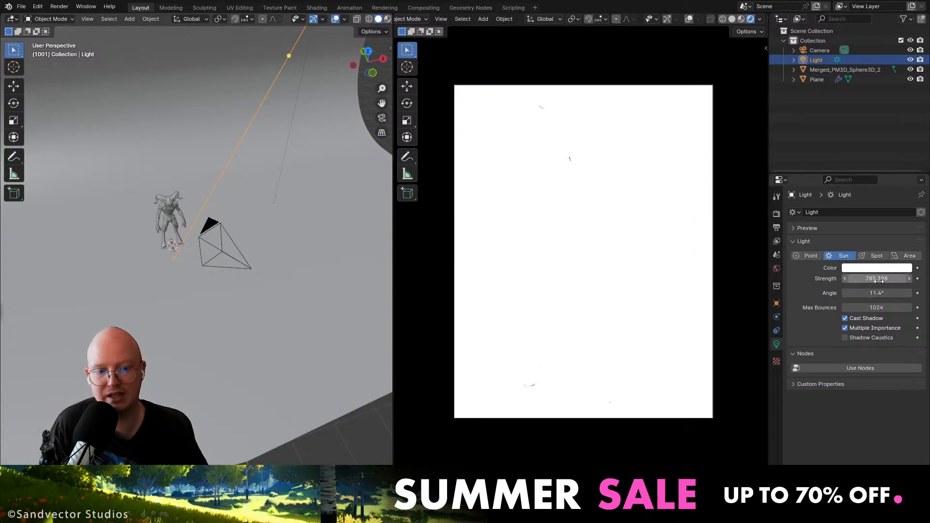
left_click(904, 255)
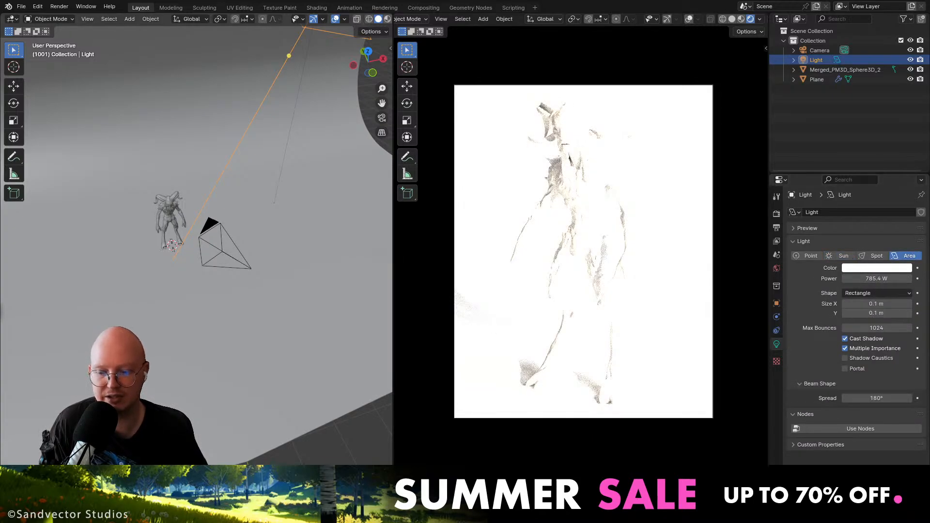
Hide the Light object, open a Shader Editor below the viewports and show the World shader nodes in it.
left_click_drag(629, 478, 630, 358)
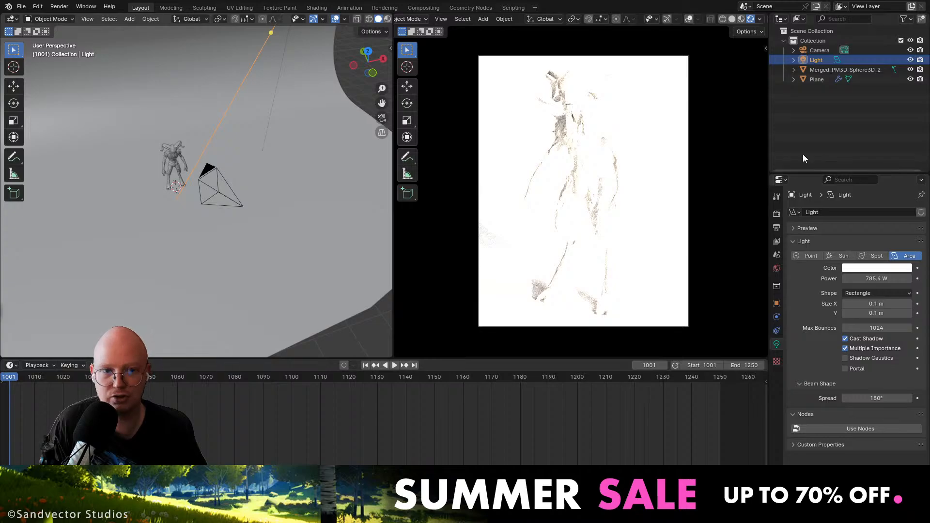
left_click(910, 59)
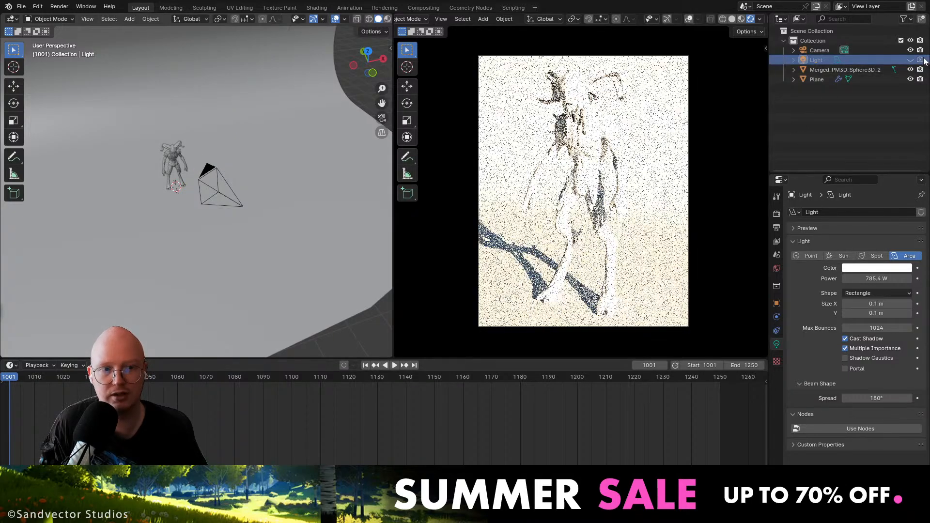
left_click(15, 364)
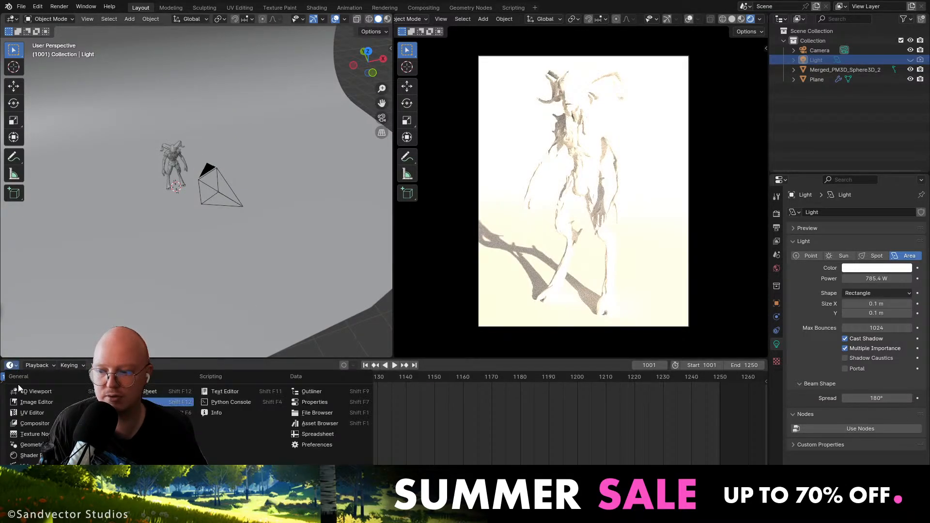
left_click(29, 454)
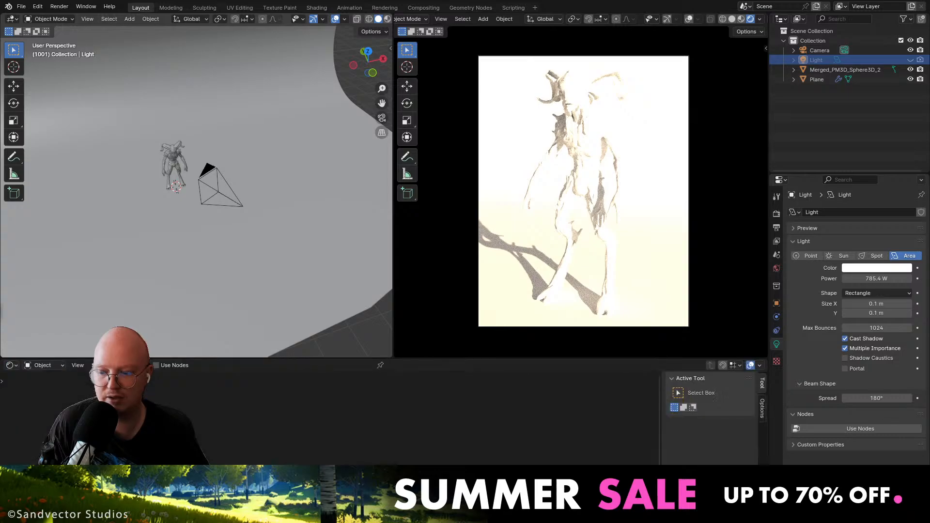
left_click(42, 366)
left_click(39, 402)
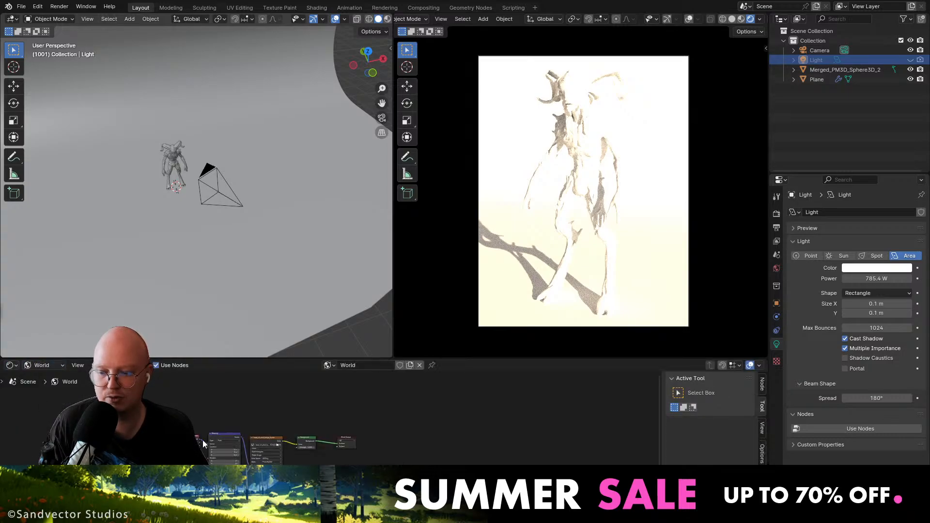
scroll(203, 439, "up", 5)
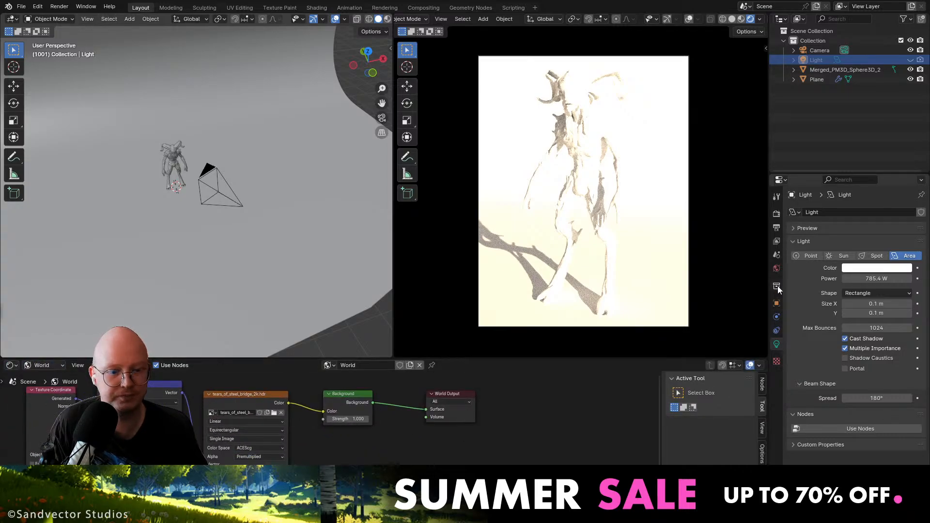
Set the scene's color management to the AgX view transform with the Punchy look.
left_click(777, 214)
scroll(812, 407, "down", 5)
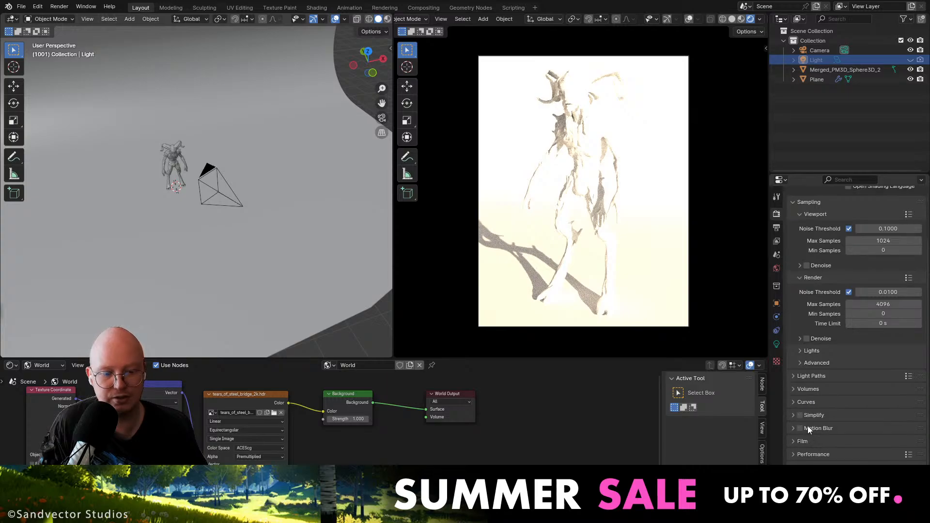
scroll(852, 339, "down", 5)
left_click(821, 404)
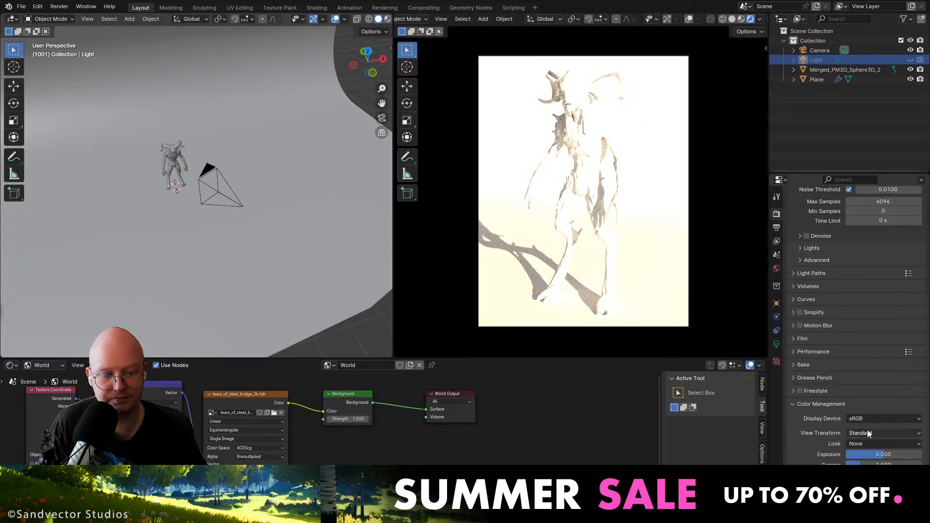
left_click(866, 432)
left_click(860, 455)
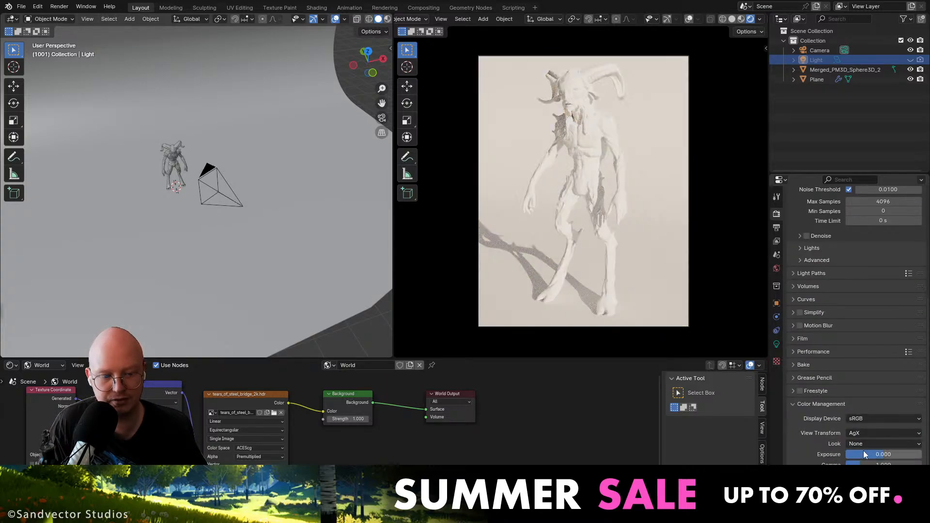
left_click(864, 444)
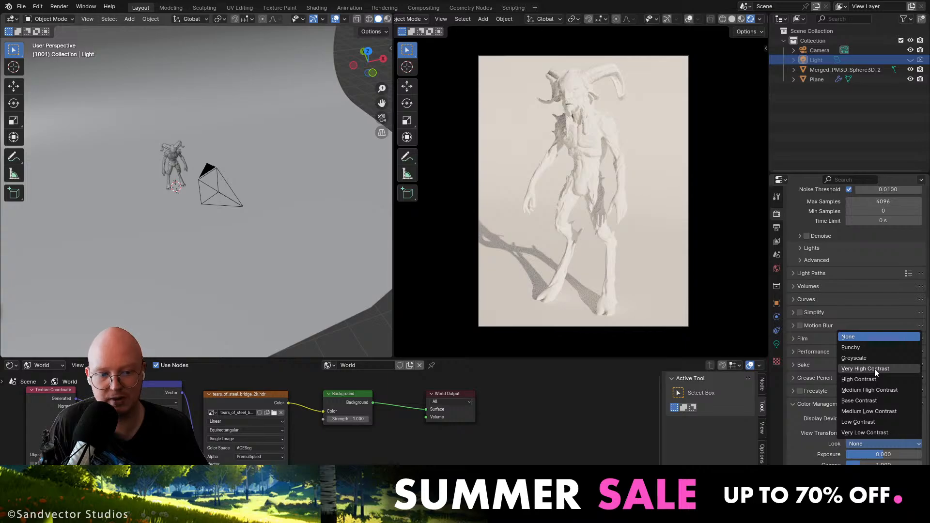
left_click(852, 347)
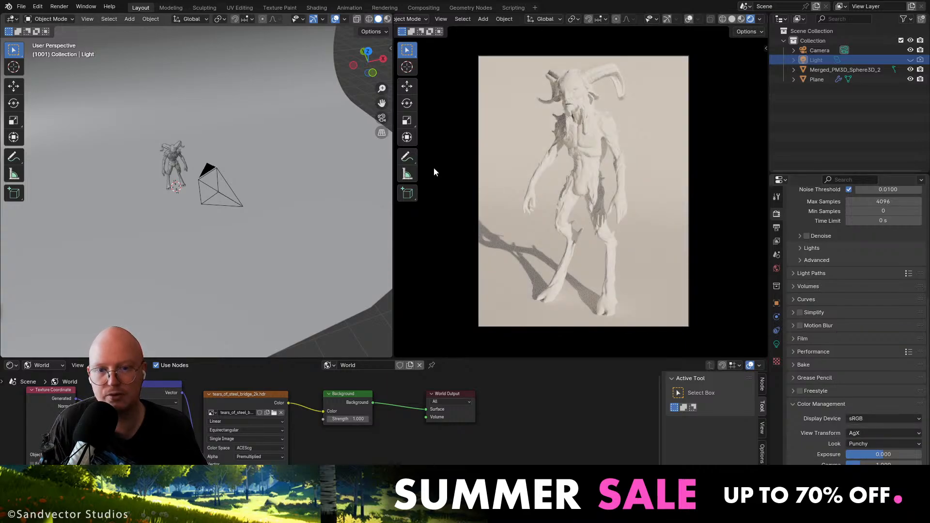
Unhide the Light object and shrink the Shader Editor area so the viewports take up the window height.
middle_click_drag(310, 184, 260, 193)
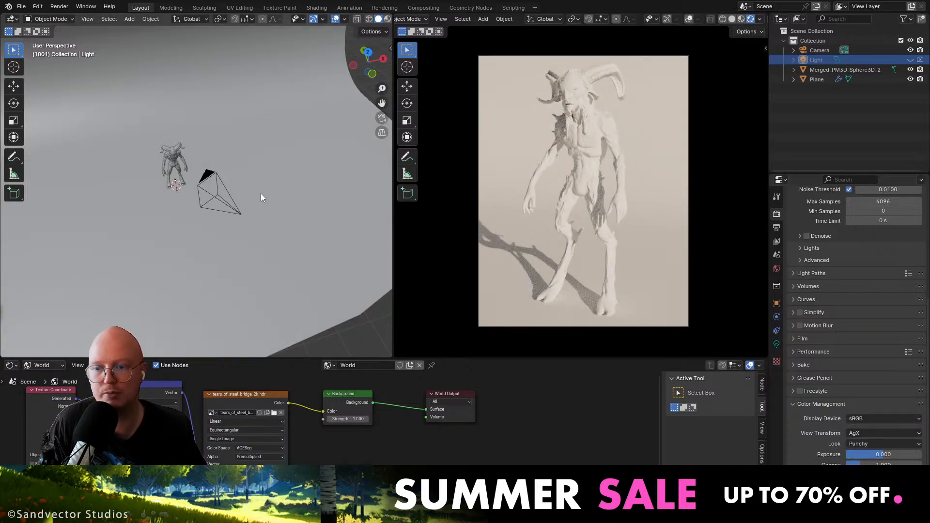
left_click(910, 60)
scroll(352, 135, "down", 5)
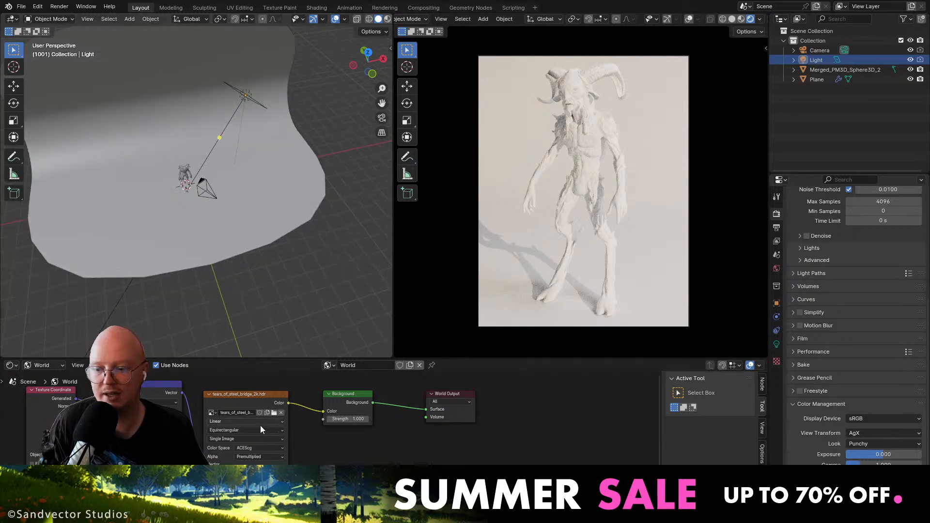
middle_click_drag(212, 293, 252, 329)
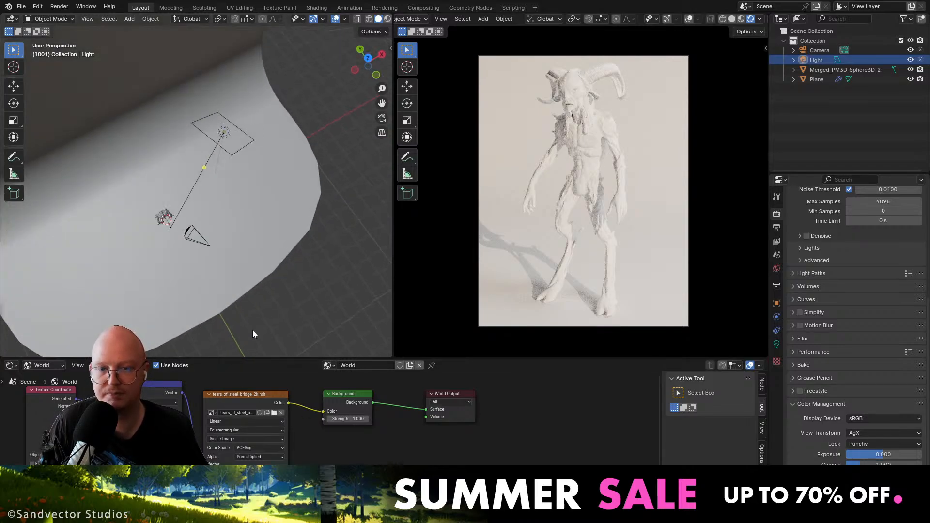
left_click_drag(275, 358, 265, 498)
Give the backdrop plane a new material with a very dark base color and a roughness of 0.941.
middle_click_drag(244, 287, 221, 268)
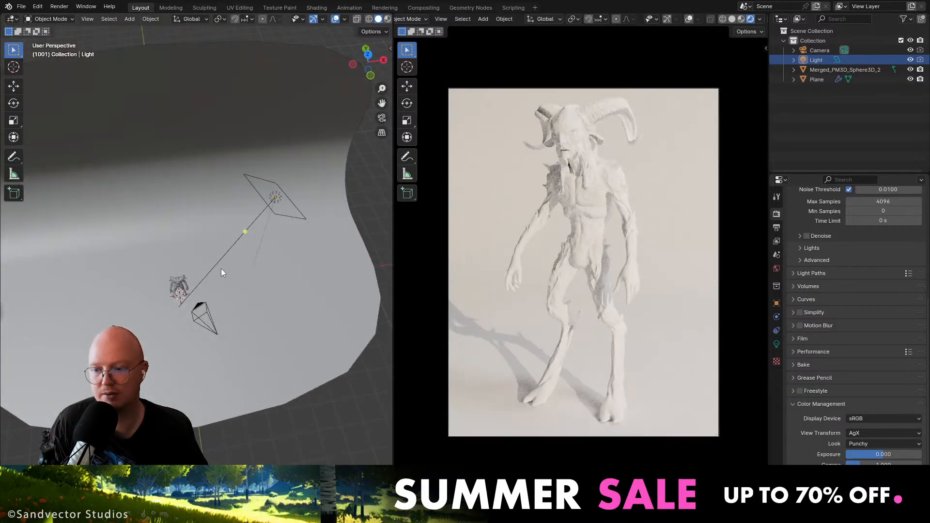
scroll(222, 270, "up", 4)
left_click(326, 284)
left_click(776, 384)
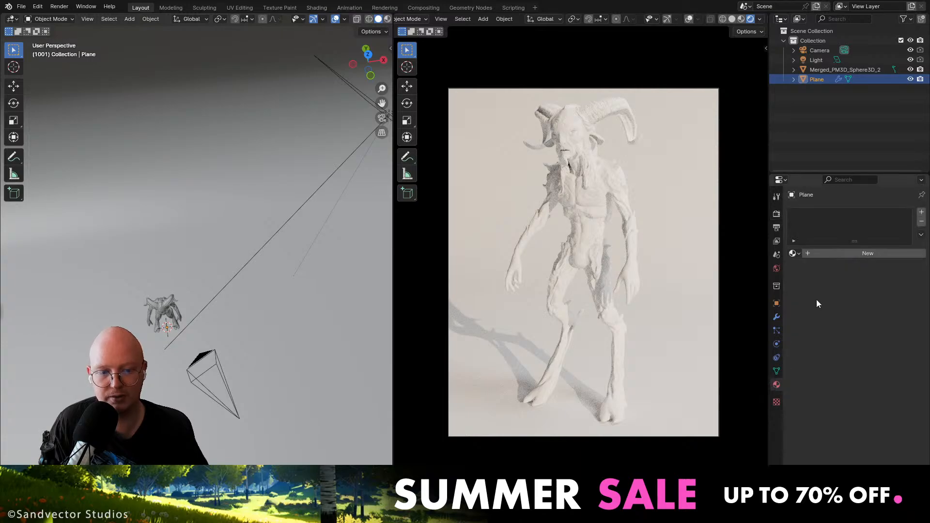
left_click(848, 253)
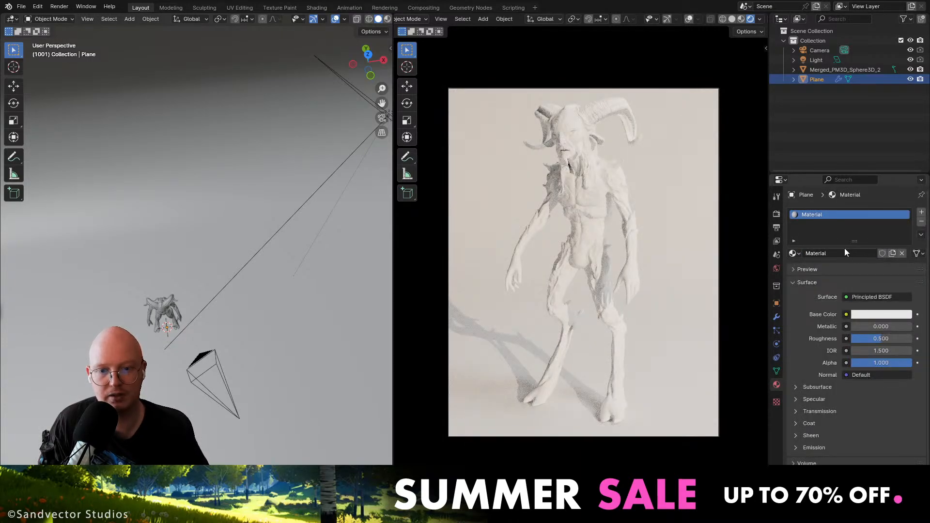
left_click(866, 315)
left_click_drag(903, 186, 903, 229)
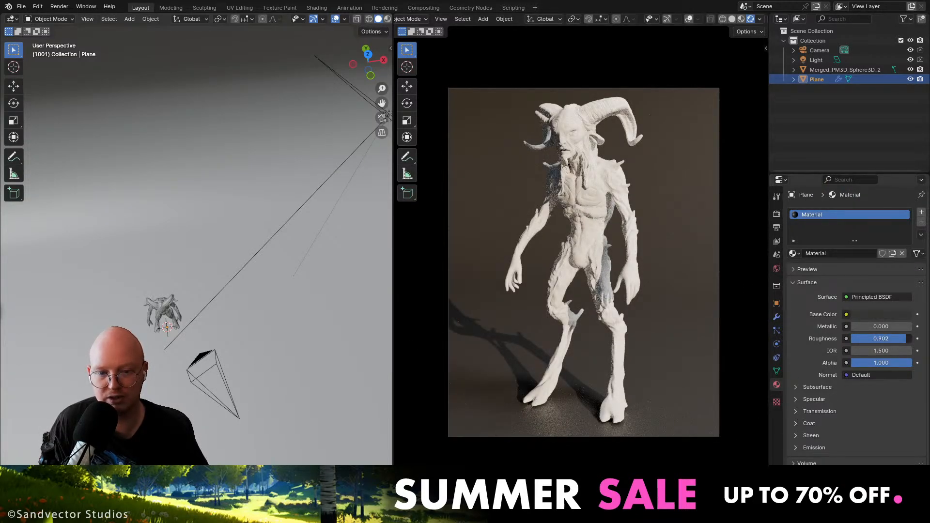
left_click_drag(905, 338, 908, 339)
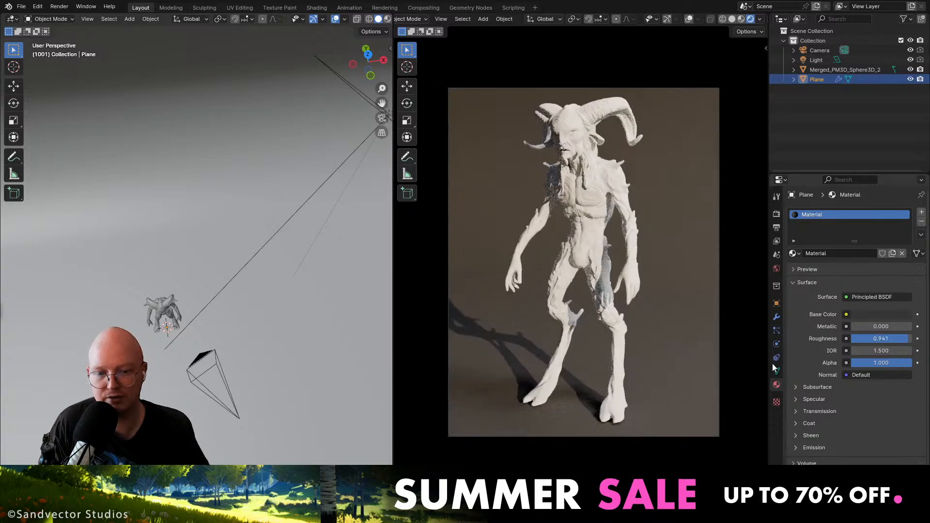
Give the faun mesh a new material with a muted green base color.
scroll(254, 318, "down", 6)
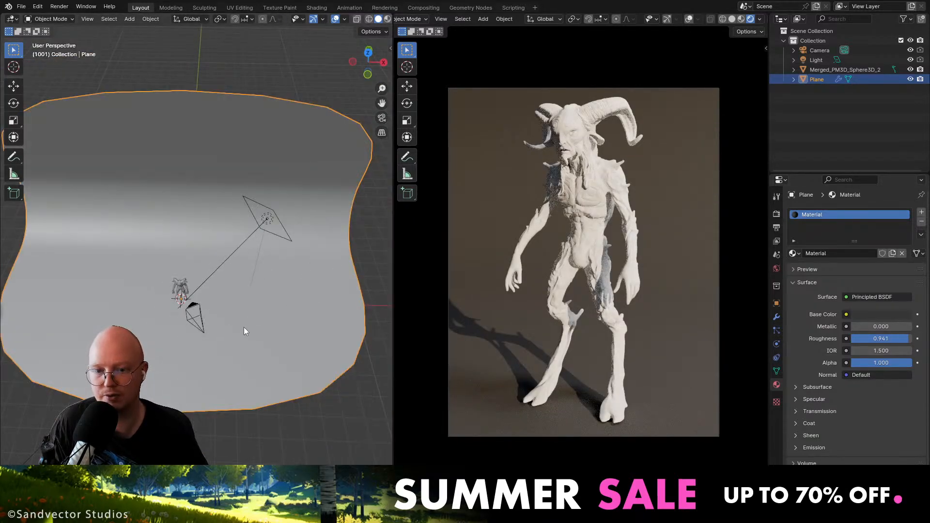
scroll(202, 318, "up", 5)
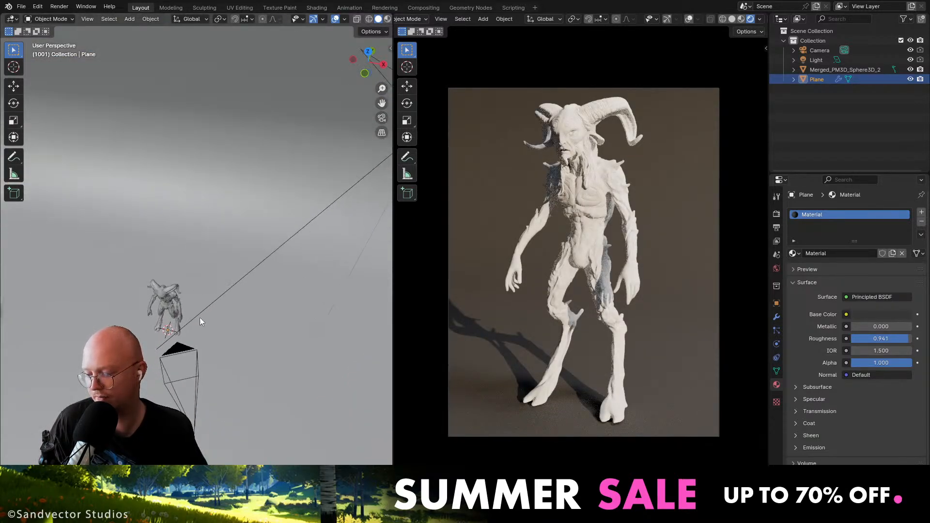
middle_click_drag(200, 318, 242, 293)
left_click(167, 287)
key("KP_Decimal")
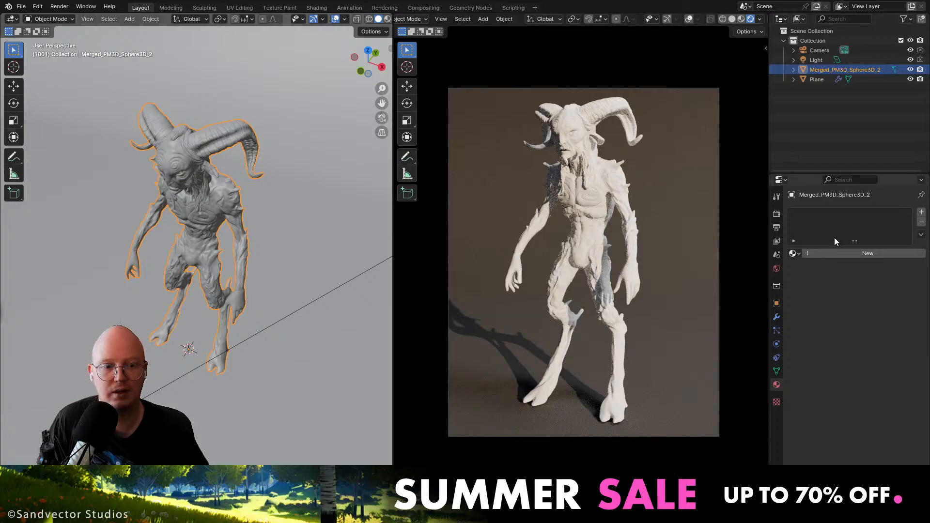
left_click(824, 252)
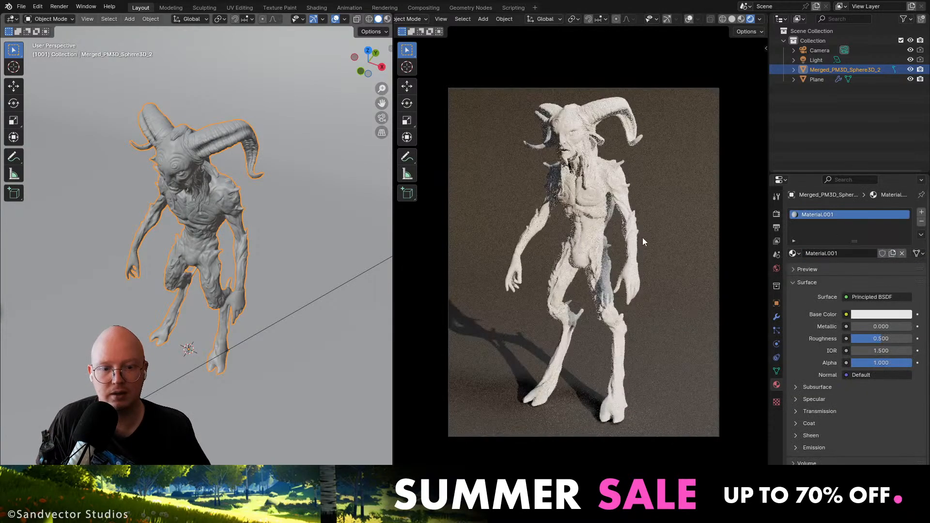
left_click(893, 315)
left_click_drag(854, 207, 845, 201)
left_click_drag(904, 167, 906, 215)
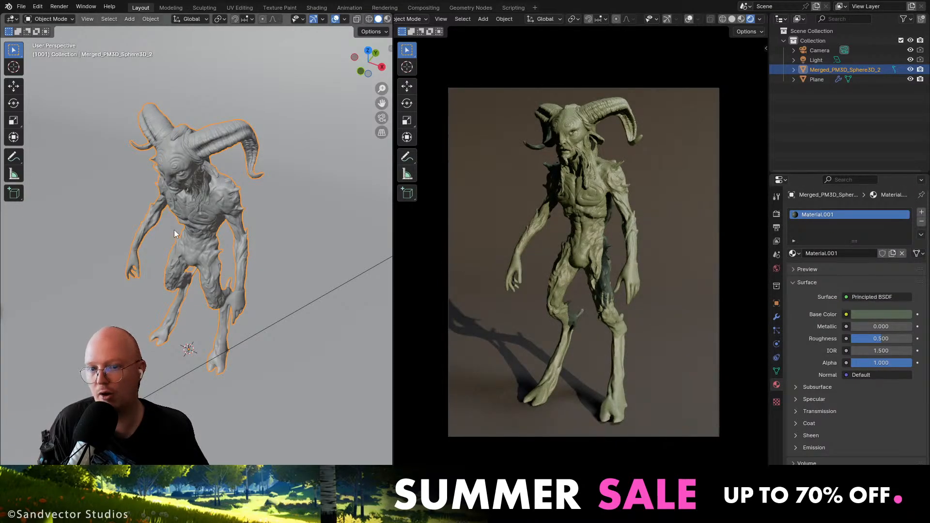
Set the roughness of the backdrop plane's material to 0.713.
middle_click_drag(197, 200, 252, 189)
scroll(252, 188, "up", 5)
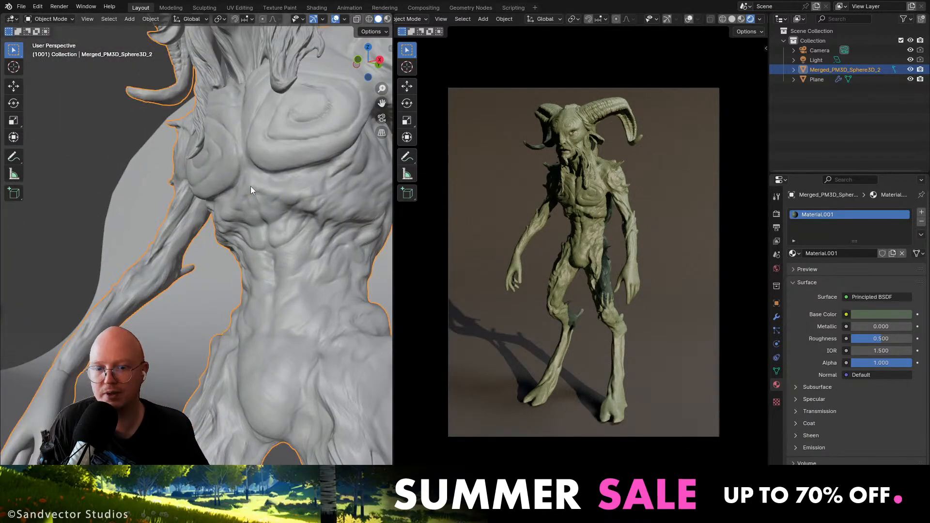
scroll(251, 189, "down", 2)
scroll(252, 189, "down", 2)
left_click(343, 252)
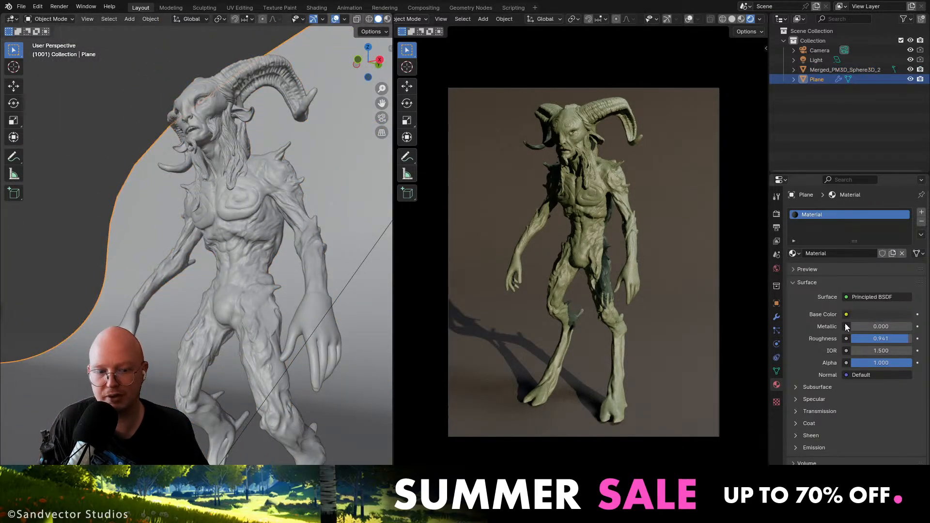
left_click_drag(874, 338, 860, 339)
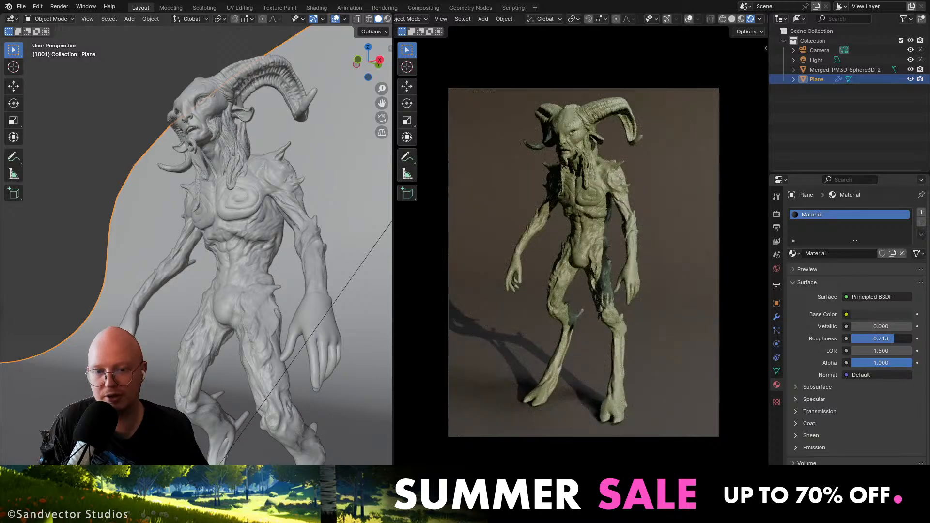
Compare the rendered view with the Light object hidden and shown, keeping it visible and enabled for rendering.
scroll(313, 301, "down", 6)
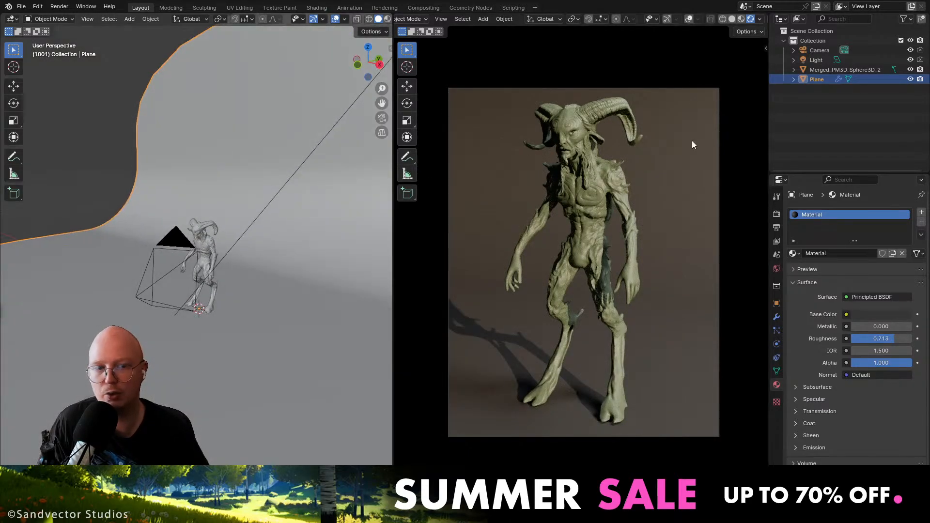
left_click(920, 59)
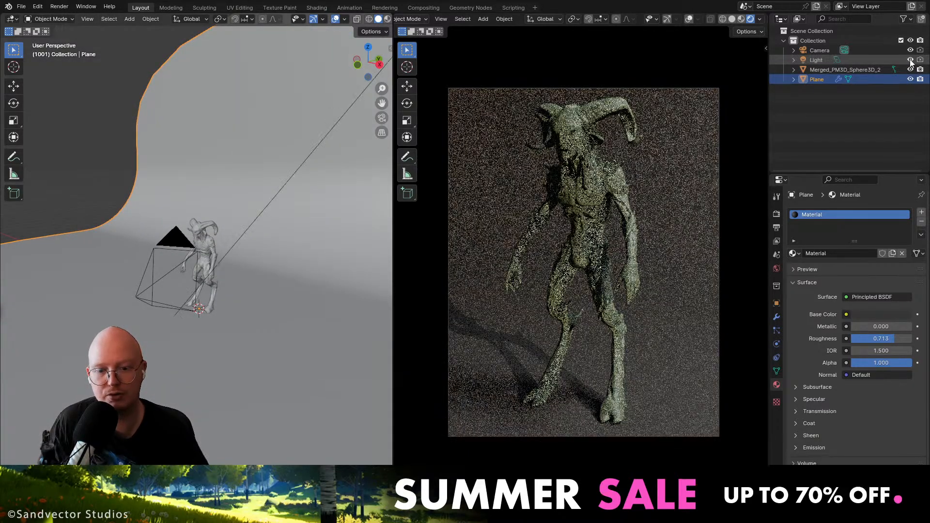
left_click(921, 60)
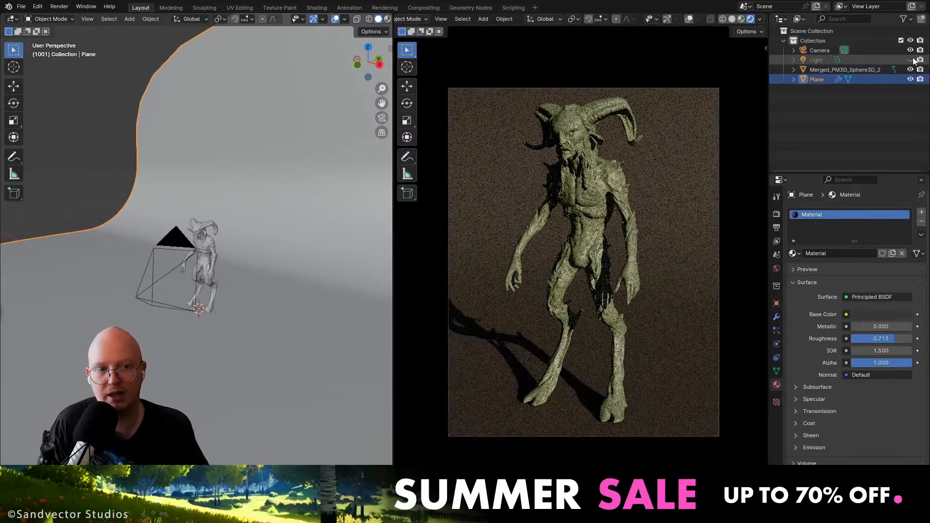
left_click(920, 60)
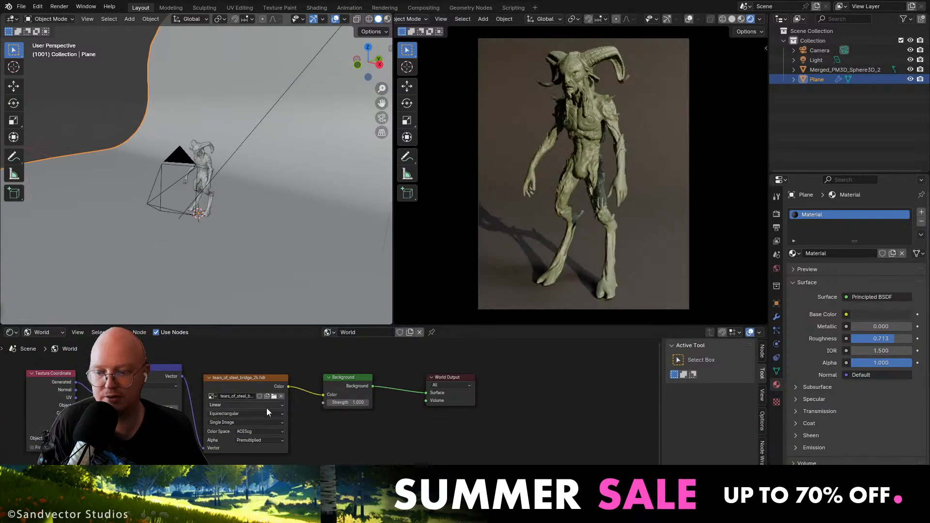
Replace the tears_of_steel_bridge_2k.hdr image in the world's Environment Texture node with another HDR image.
left_click(281, 396)
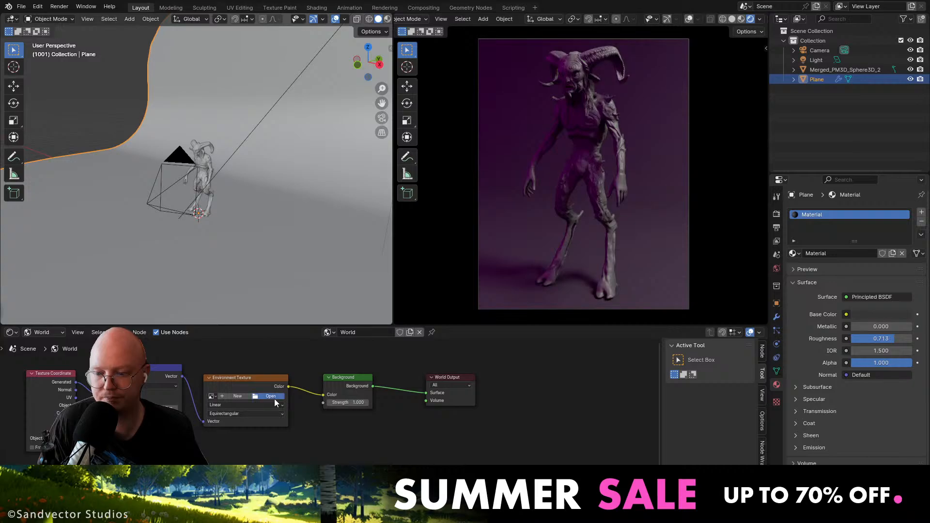
left_click(275, 400)
left_click_drag(401, 131, 0, 338)
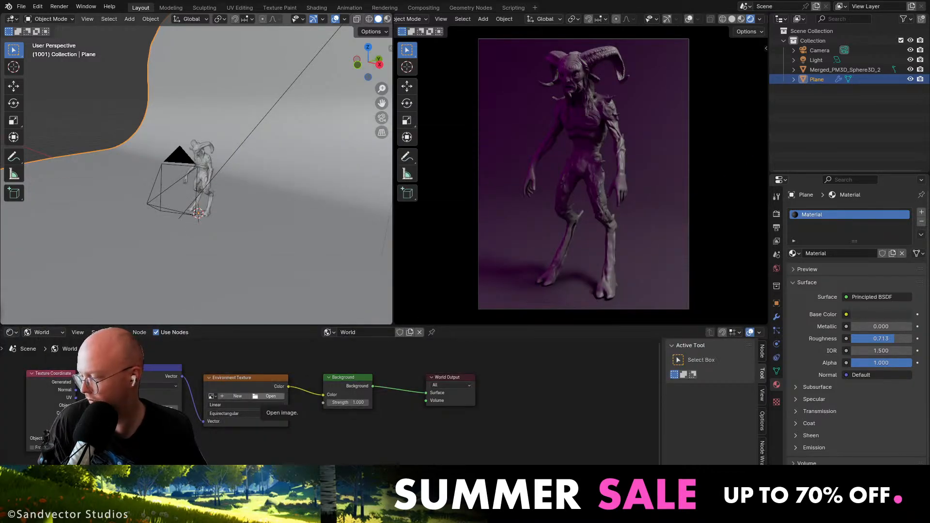
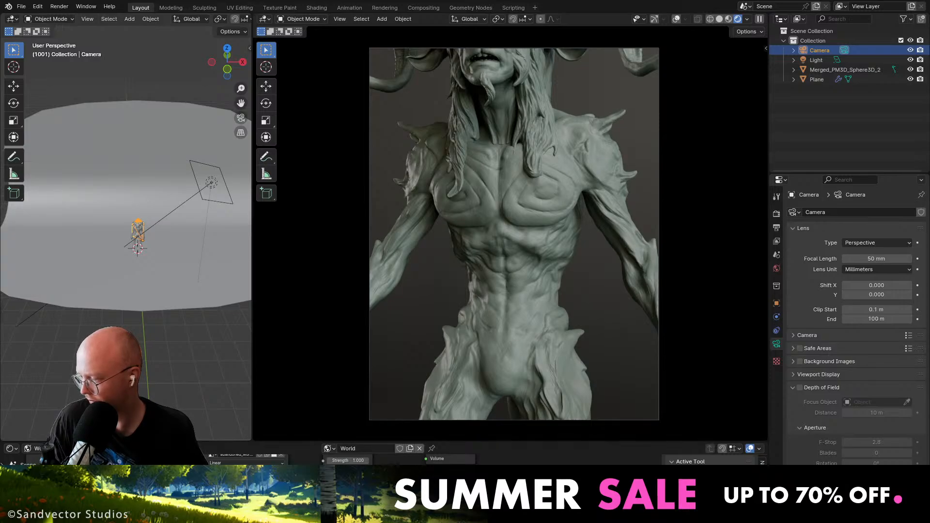
Move the camera back from the torso close-up and frame the whole faun from horns to hooves.
key("alt+Tab")
left_click(253, 290)
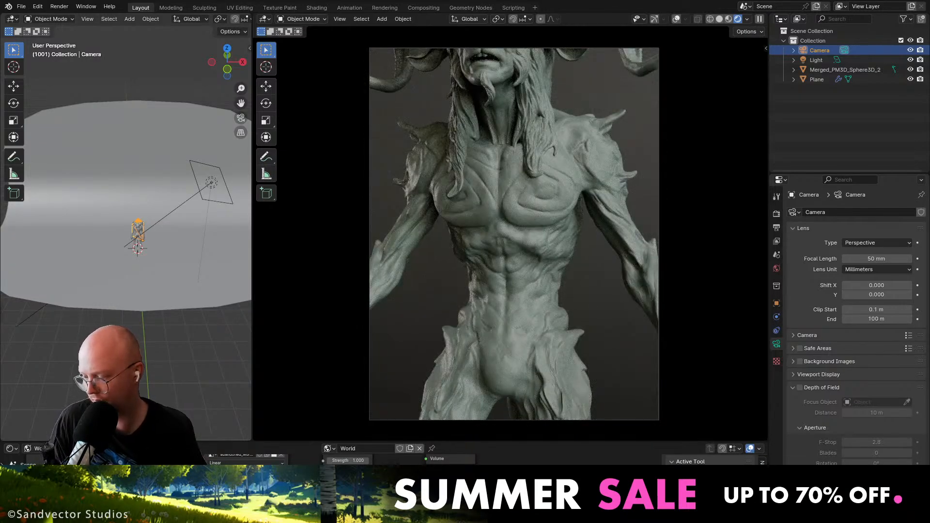
middle_click_drag(426, 231, 609, 181)
left_click(542, 196)
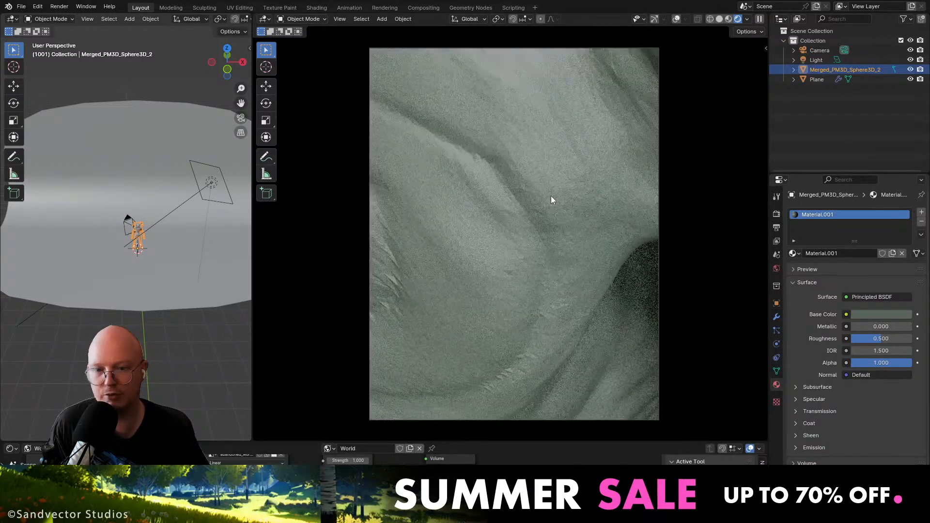
scroll(553, 215, "down", 7)
middle_click_drag(551, 214, 472, 142)
scroll(539, 236, "down", 8)
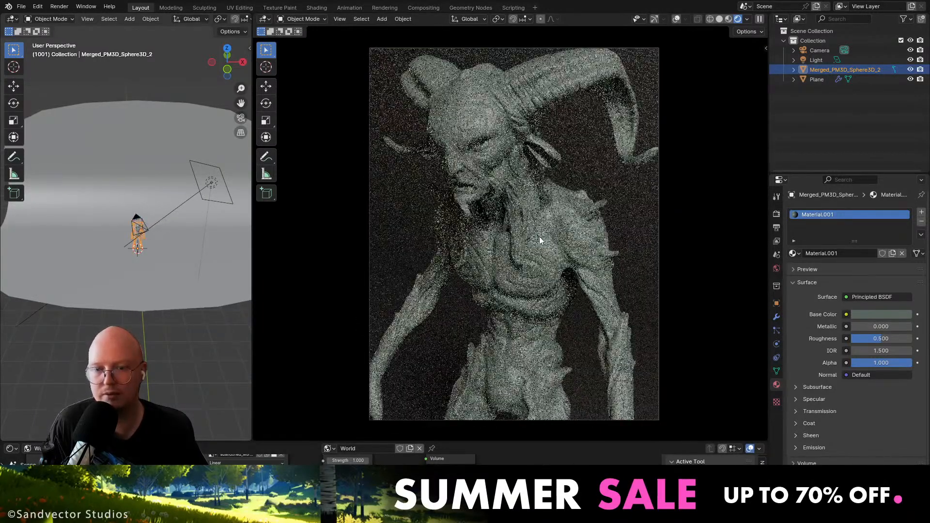
scroll(516, 222, "up", 10)
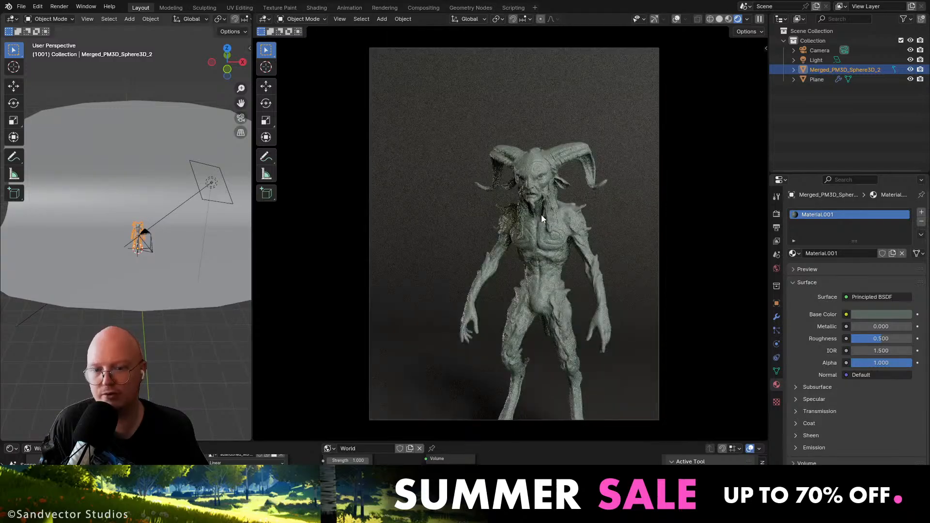
middle_click_drag(545, 248, 521, 189)
scroll(532, 220, "up", 1)
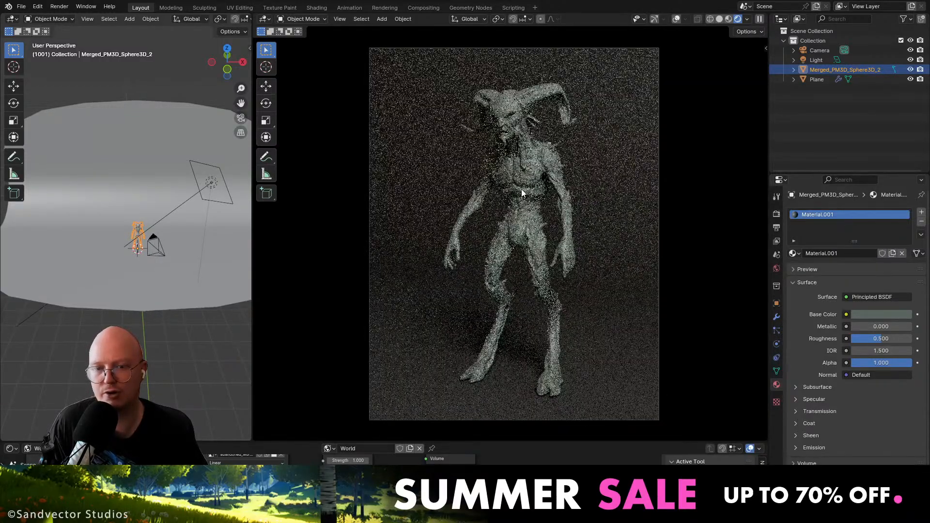
left_click(816, 59)
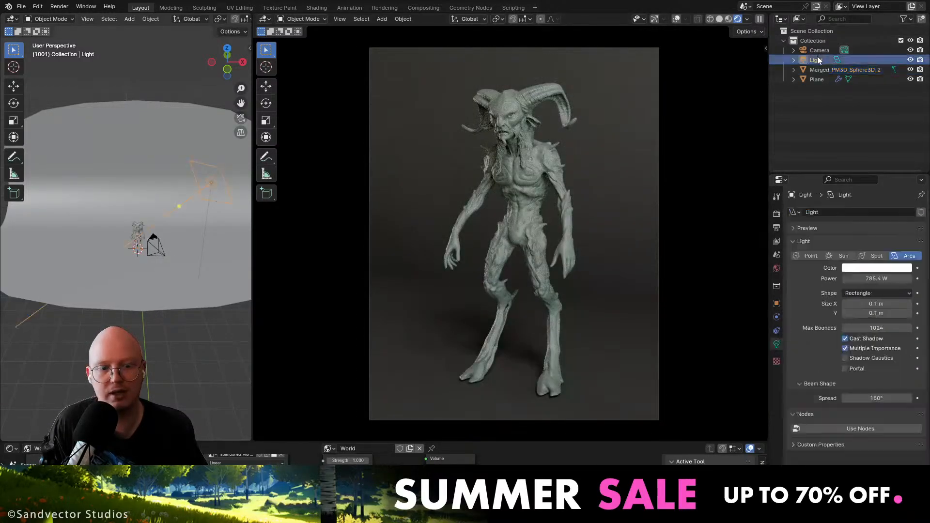
left_click(774, 318)
left_click(774, 330)
left_click(779, 346)
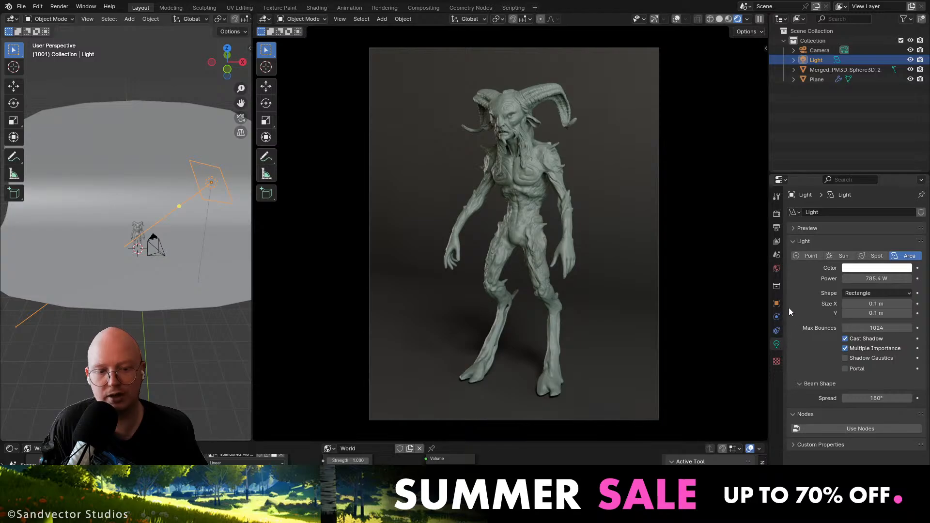
Set the camera's focal length to 110 mm and move the camera back until the whole faun fits the frame.
left_click(830, 51)
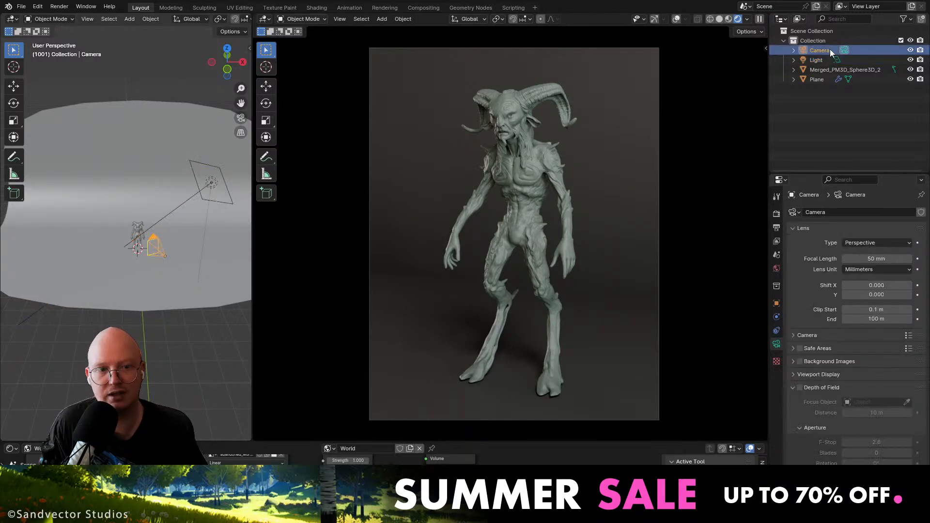
left_click(886, 260)
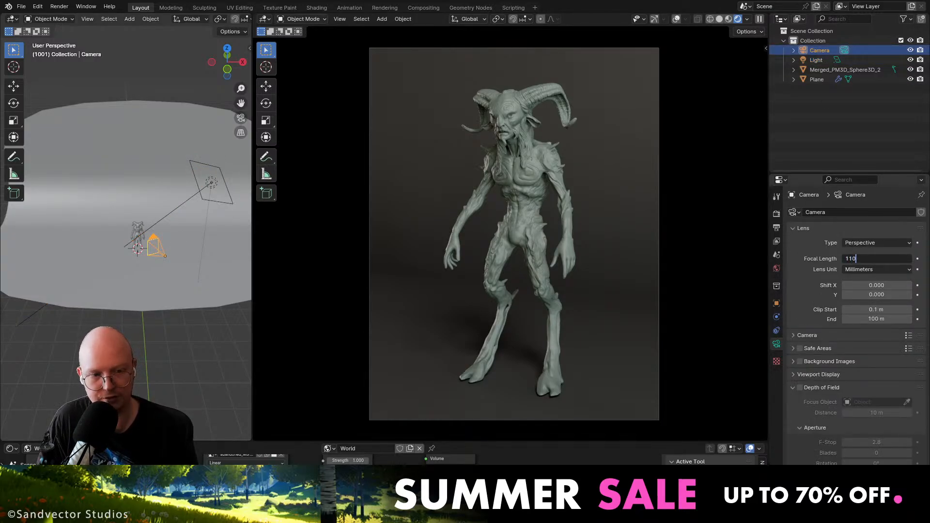
key("Return")
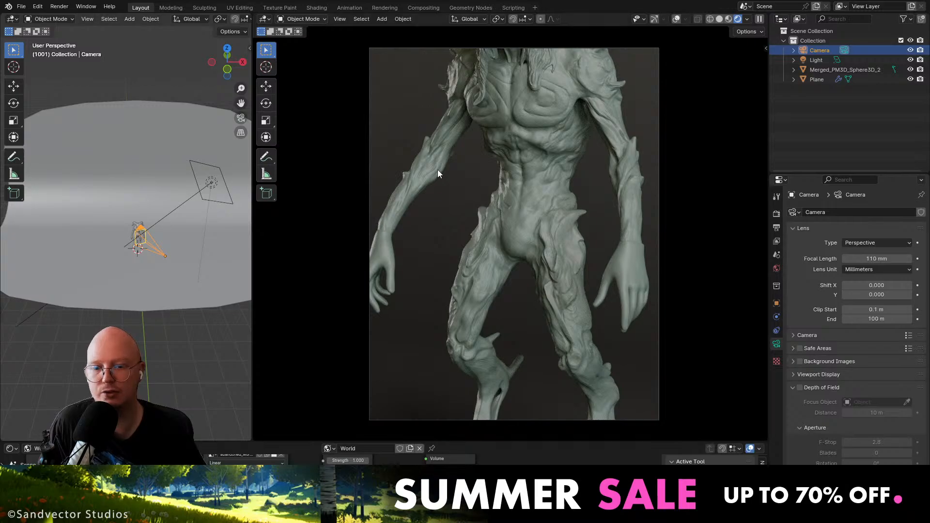
scroll(495, 193, "down", 3)
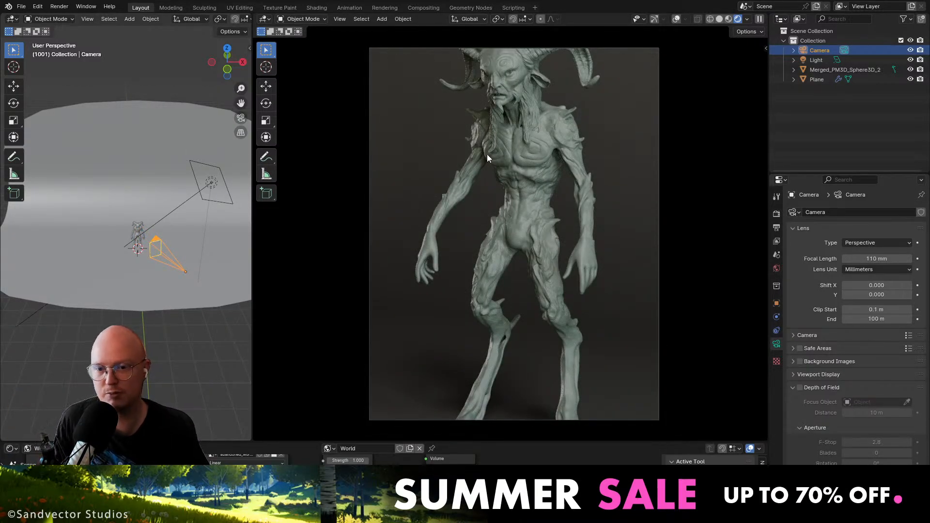
scroll(506, 126, "down", 3)
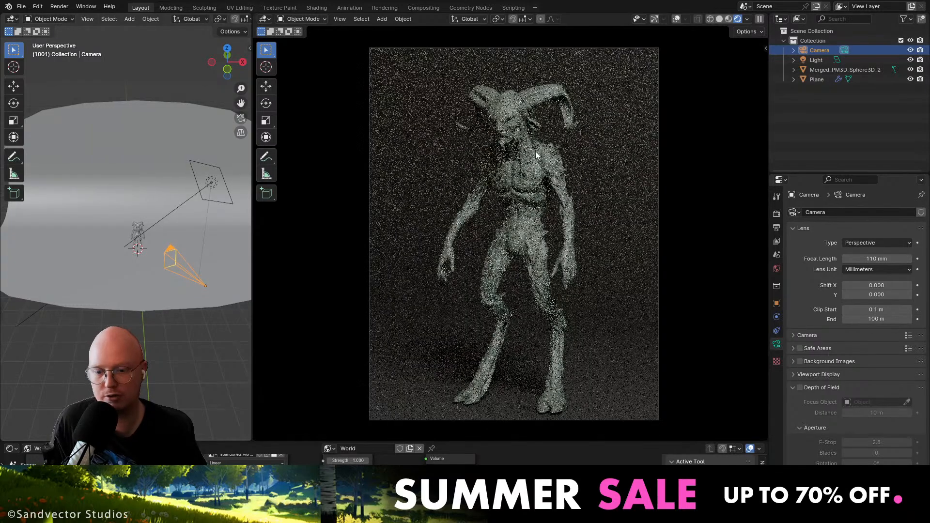
Examine the rendered faun through the camera, moving from the full body in to a frontal close-up of the head and chest.
middle_click_drag(530, 162, 576, 184)
middle_click_drag(546, 127, 540, 180, "shift")
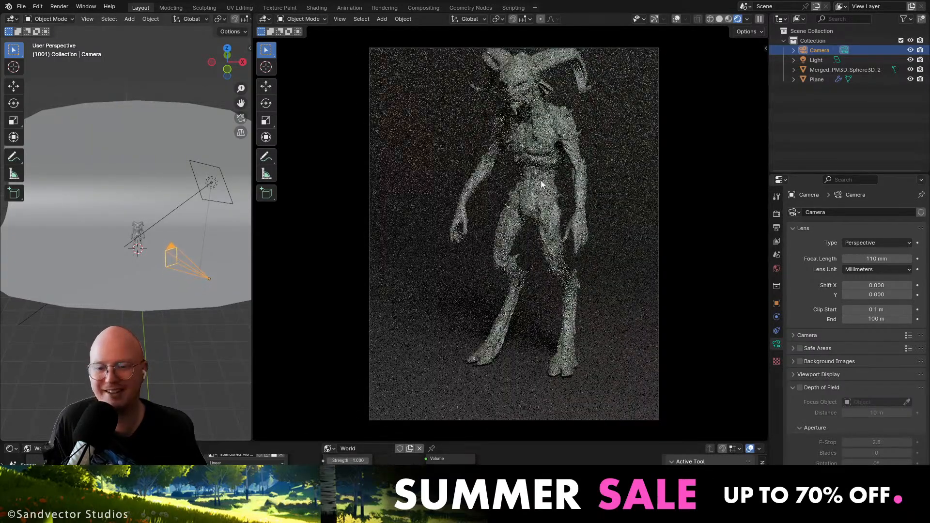
left_click(542, 158)
scroll(543, 158, "up", 4)
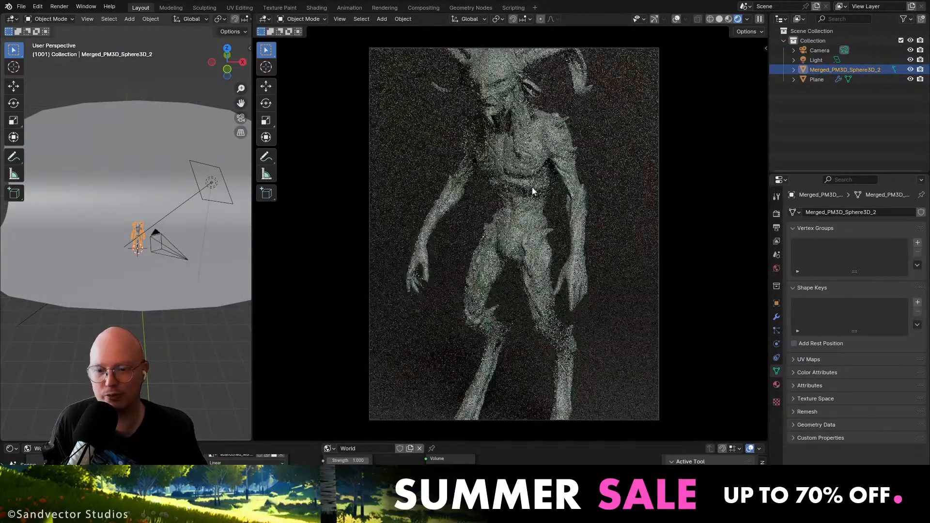
middle_click_drag(512, 185, 542, 219)
middle_click_drag(541, 218, 587, 148)
scroll(491, 161, "up", 3)
middle_click_drag(551, 115, 499, 153, "shift")
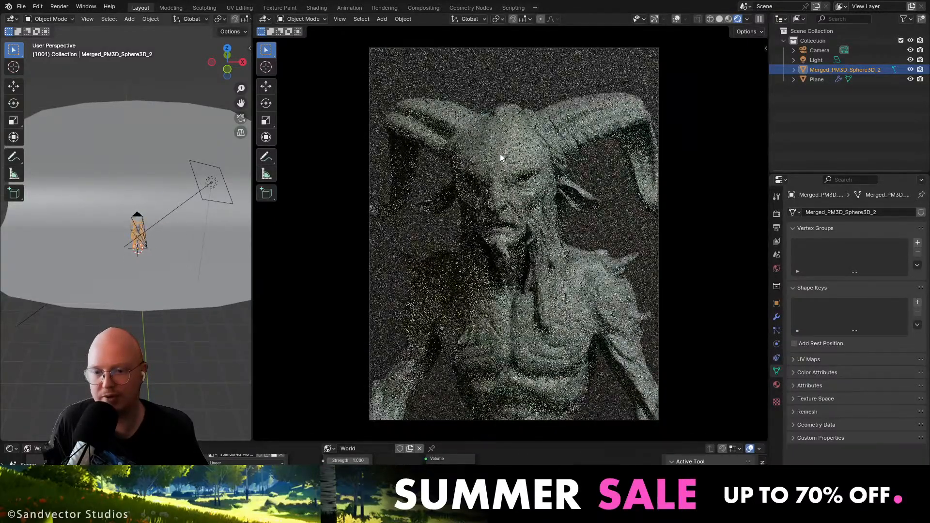
Move the camera back from the head close-up and centre the whole faun in the frame.
scroll(544, 185, "down", 4)
middle_click_drag(548, 269, 519, 197, "shift")
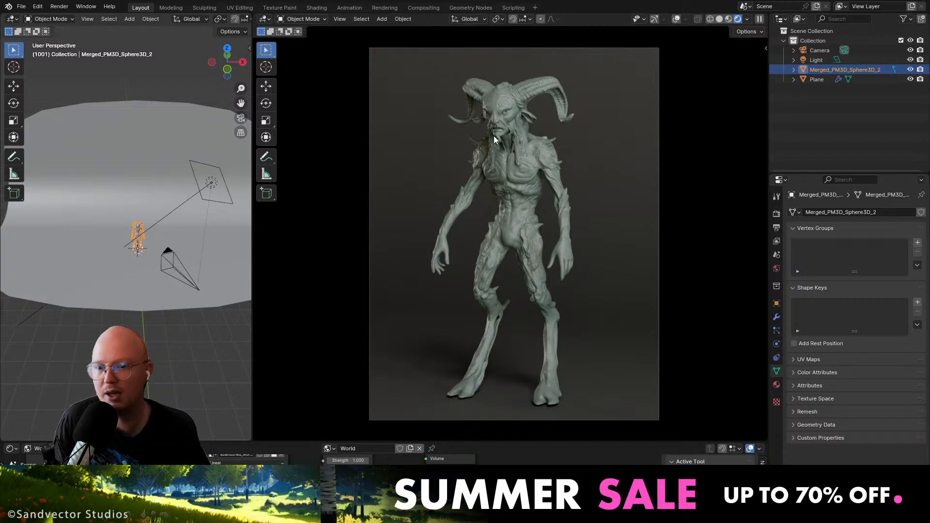
scroll(527, 135, "up", 4)
Switch to ZBrush, activate the unmerged faun tool with its separate subtools, and frame the full figure.
key("alt+Tab")
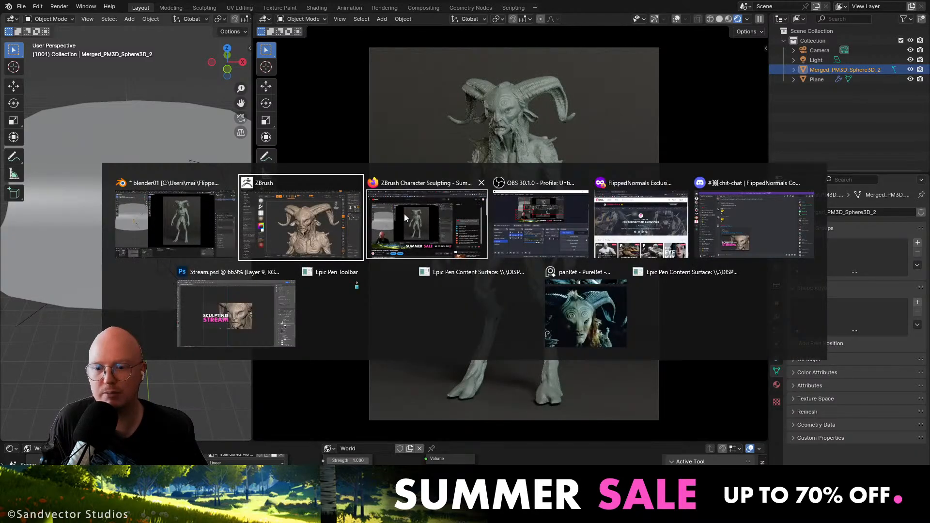
left_click(287, 234)
left_click(903, 153)
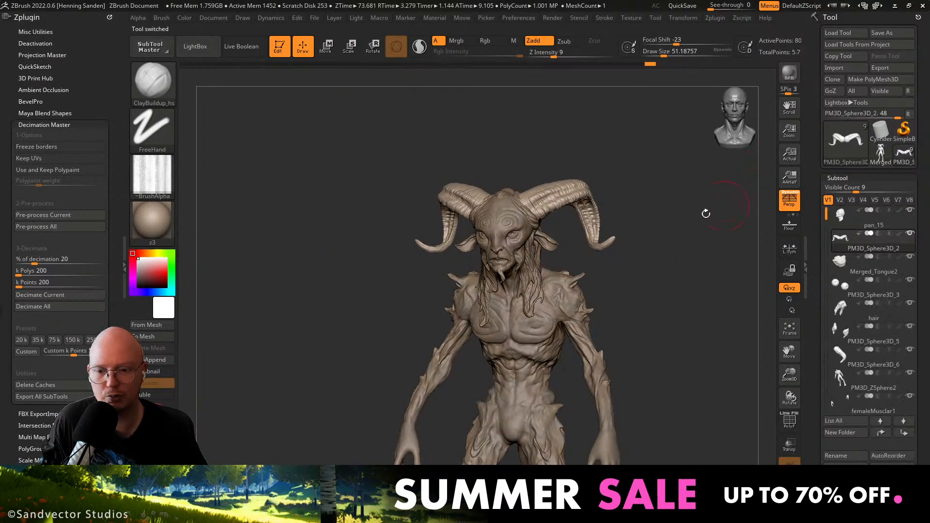
key("f")
right_click_drag(497, 200, 463, 182, "alt")
right_click_drag(524, 209, 468, 264)
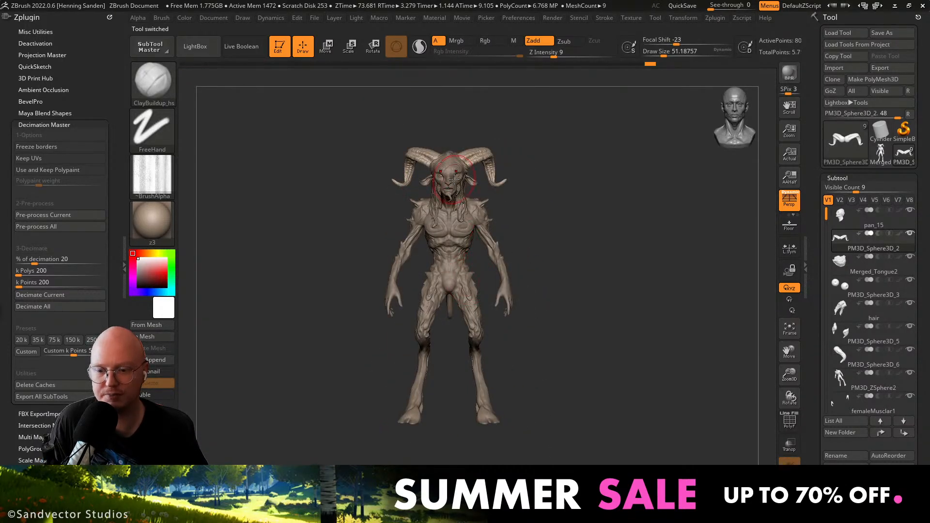
Select the head subtool pan_15 and set the gizmo to transform all head parts together, excluding the body subtool.
left_click(464, 234, "alt")
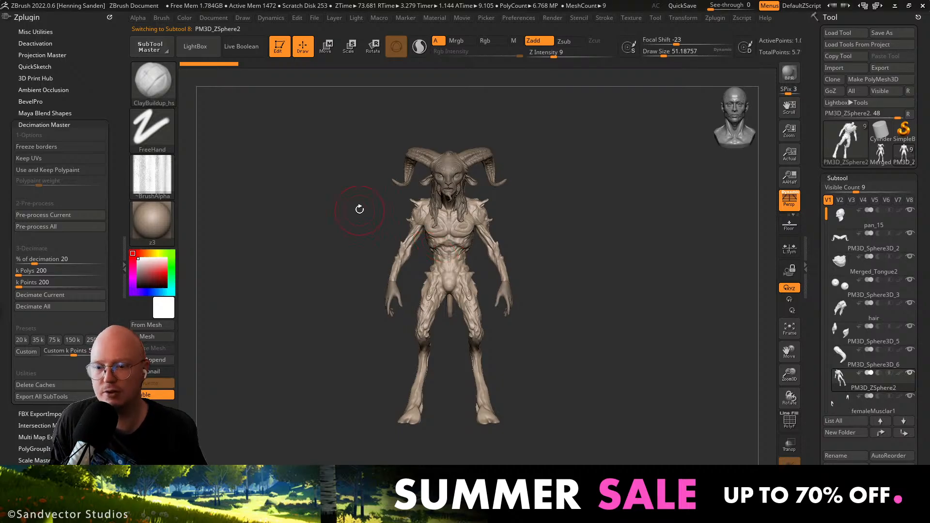
right_click_drag(357, 207, 382, 203)
left_click(443, 165, "alt")
key("w")
right_click_drag(442, 165, 490, 149, "ctrl")
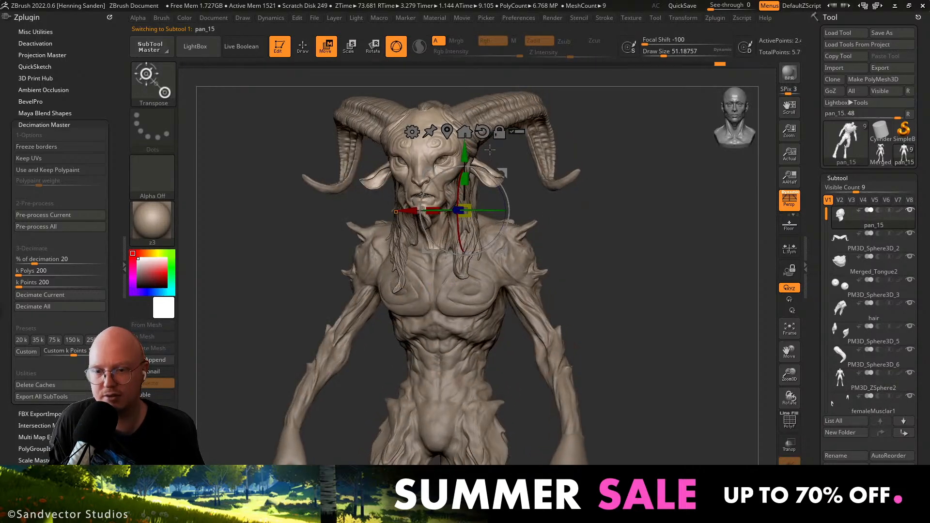
left_click(518, 131)
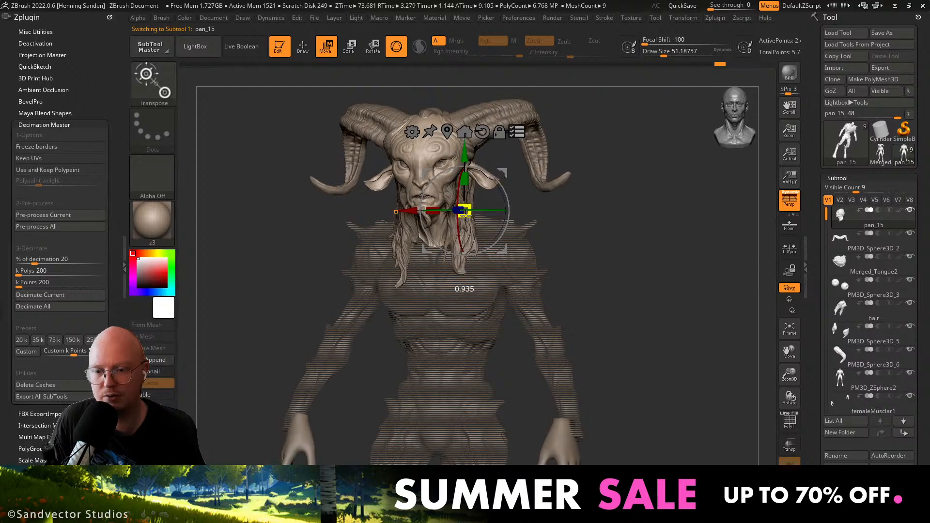
key("ctrl+shift")
left_click(574, 442, "ctrl+shift")
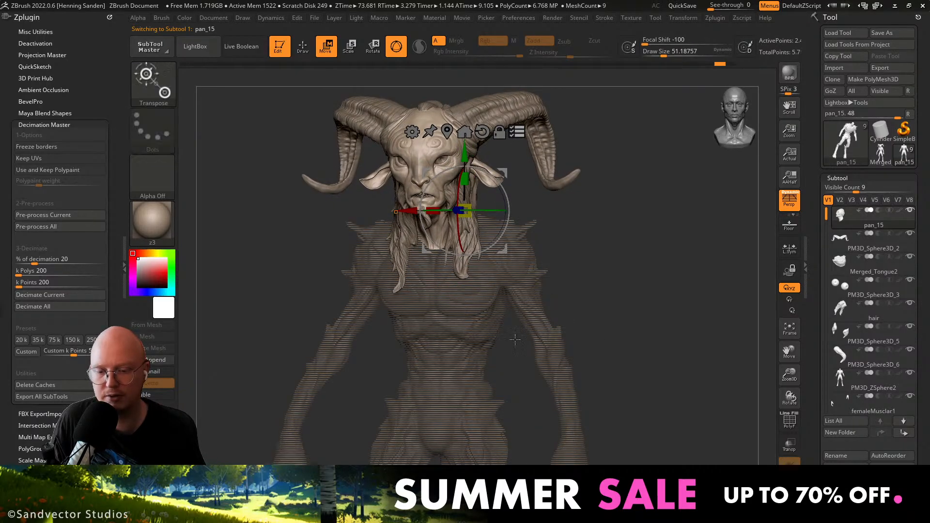
Scale the head with its horns and hair uniformly to about 0.93, compare it with the previous size, and return to drawing mode.
left_click_drag(470, 213, 478, 248)
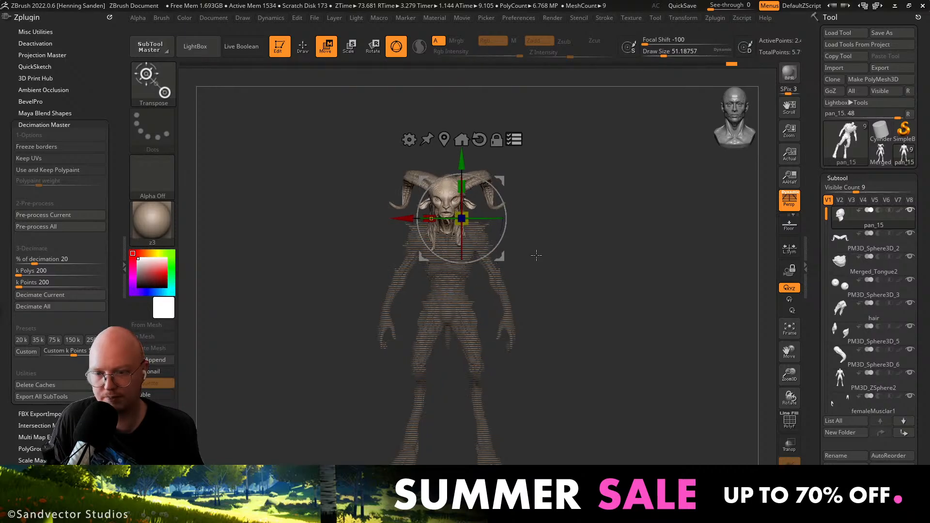
key("ctrl+z")
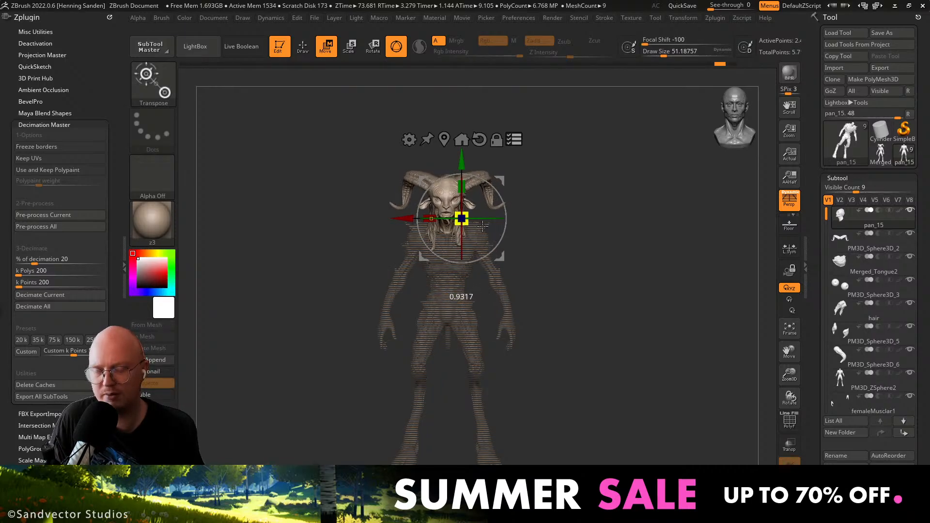
right_click_drag(483, 226, 475, 246)
right_click_drag(475, 246, 557, 235, "ctrl")
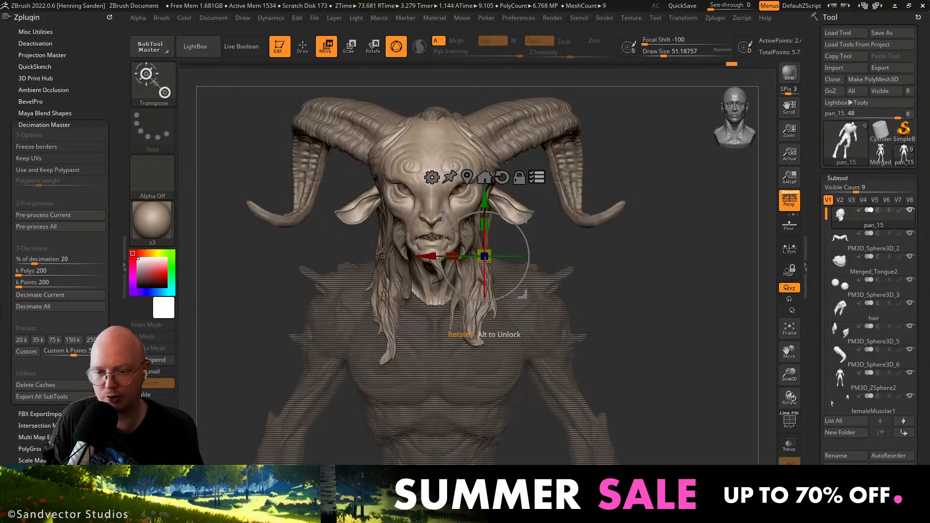
left_click_drag(484, 257, 488, 272)
right_click_drag(506, 246, 479, 243)
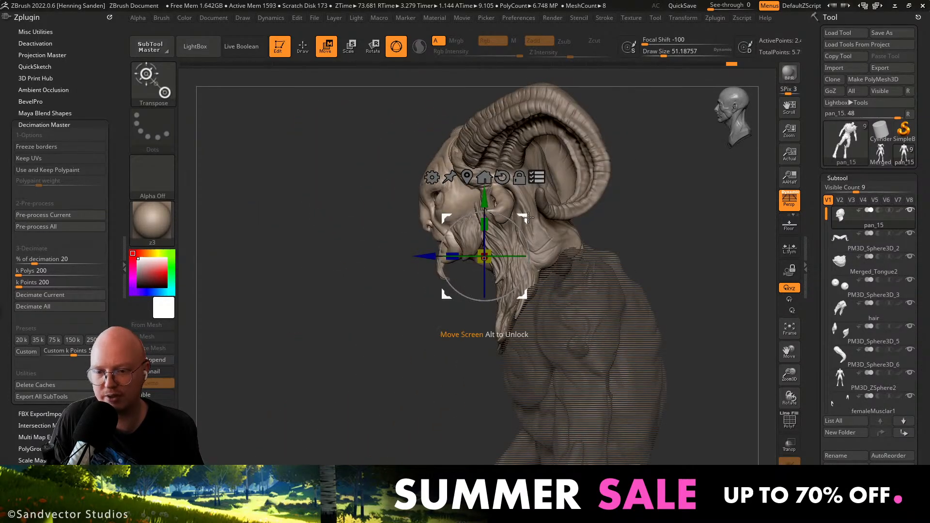
key("q")
Examine the head's proportions against the whole body from the front, three-quarter and side views.
right_click_drag(537, 255, 506, 304, "ctrl")
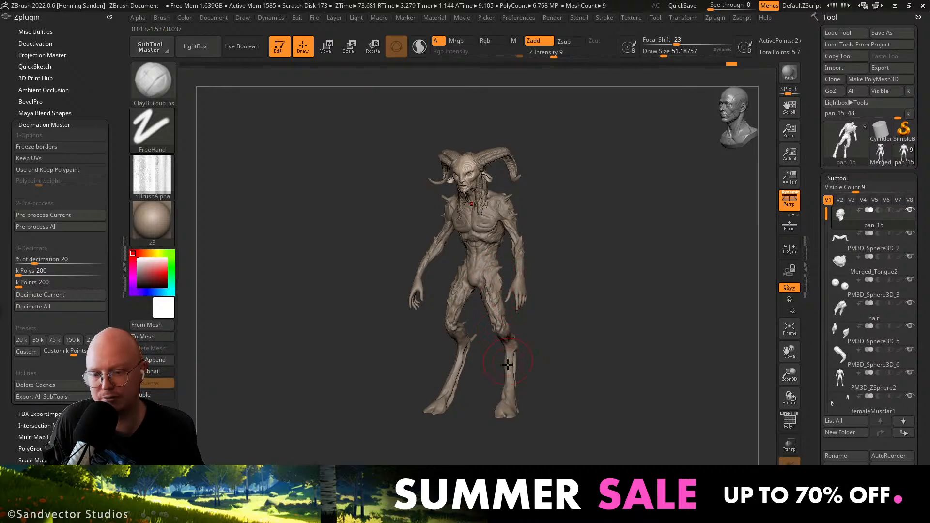
right_click_drag(501, 290, 458, 276)
right_click_drag(467, 211, 509, 208)
right_click_drag(485, 165, 472, 193, "ctrl")
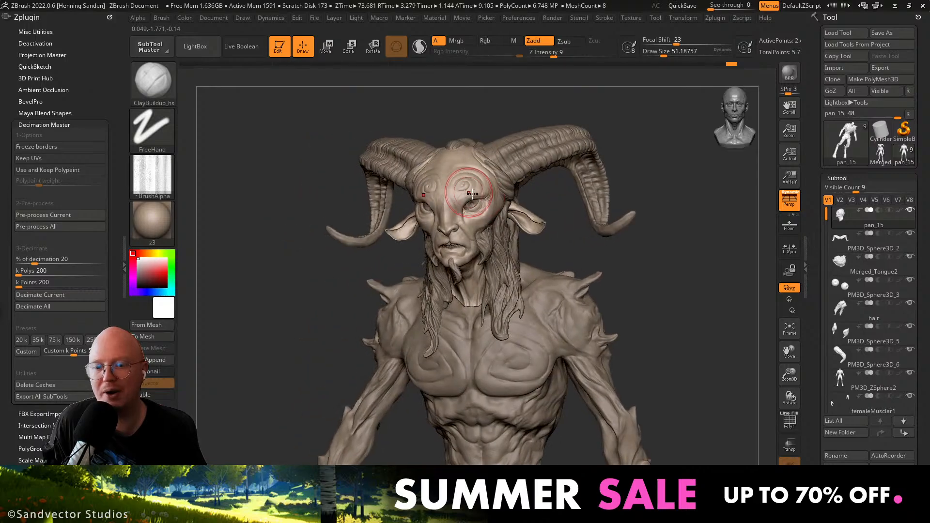
mouse_move(479, 225)
right_mouse_down("ctrl")
mouse_move(460, 199)
mouse_move(492, 230)
mouse_move(479, 206)
mouse_move(472, 218)
right_mouse_up("ctrl")
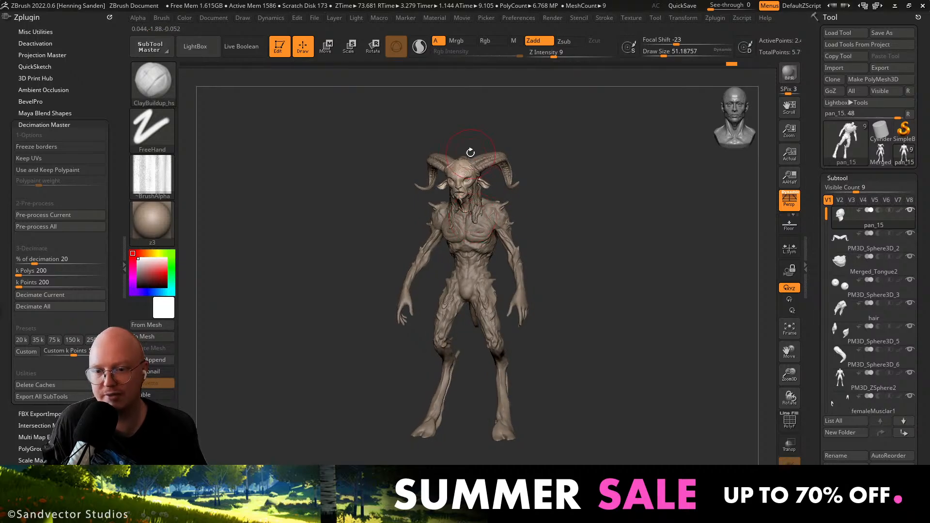
right_click_drag(471, 153, 486, 199)
right_click_drag(471, 233, 493, 206)
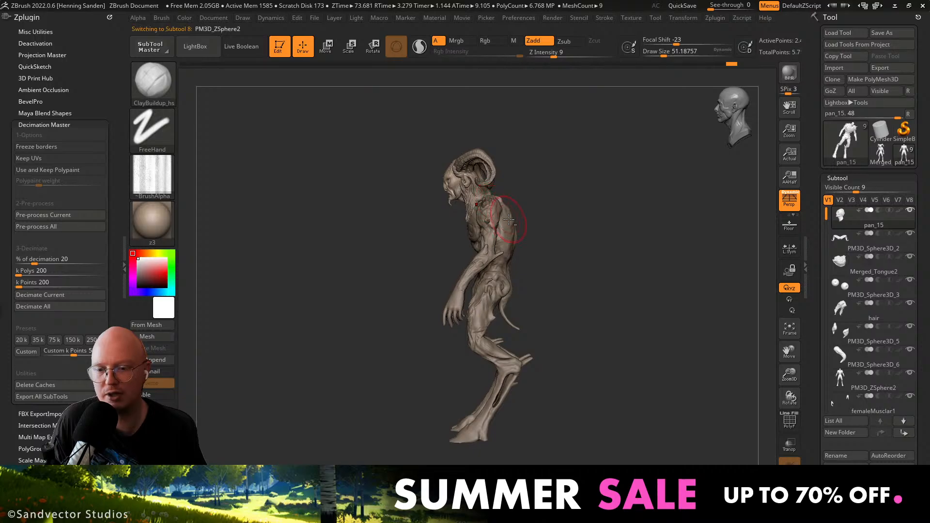
Select the body subtool PM3D_ZSphere2 and adjust its upper back with the Move brush at a draw size of about 124.
left_click(509, 220, "alt")
right_click_drag(573, 293, 579, 356, "ctrl")
key("b")
key("m")
key("v")
key("s")
mouse_move(515, 253)
left_mouse_down()
mouse_move(525, 253)
mouse_move(512, 239)
left_mouse_up()
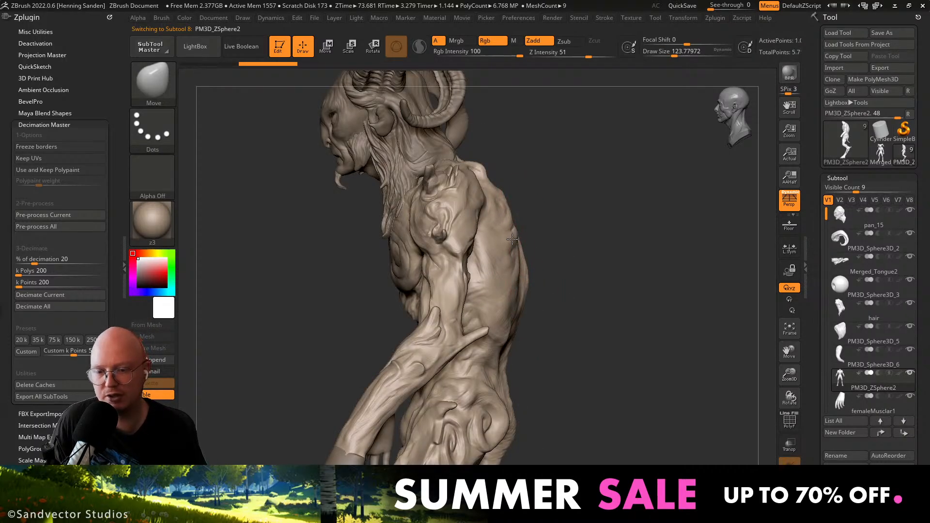
Select the head subtool pan_15 and set the Move brush's draw size to about 104 for the neck.
mouse_move(512, 239)
right_mouse_down()
mouse_move(479, 250)
mouse_move(449, 207)
mouse_move(468, 207)
mouse_move(437, 205)
mouse_move(438, 174)
mouse_move(439, 193)
mouse_move(420, 194)
mouse_move(431, 217)
mouse_move(463, 206)
right_mouse_up()
key("s")
left_click_drag(446, 205, 443, 204)
mouse_move(411, 218)
right_mouse_down()
mouse_move(423, 214)
mouse_move(454, 235)
right_mouse_up()
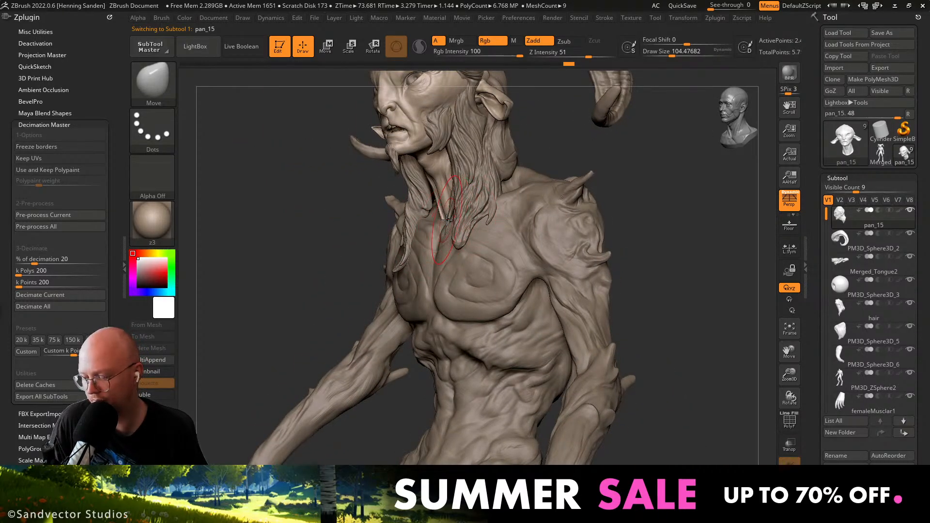
right_click_drag(449, 219, 447, 224)
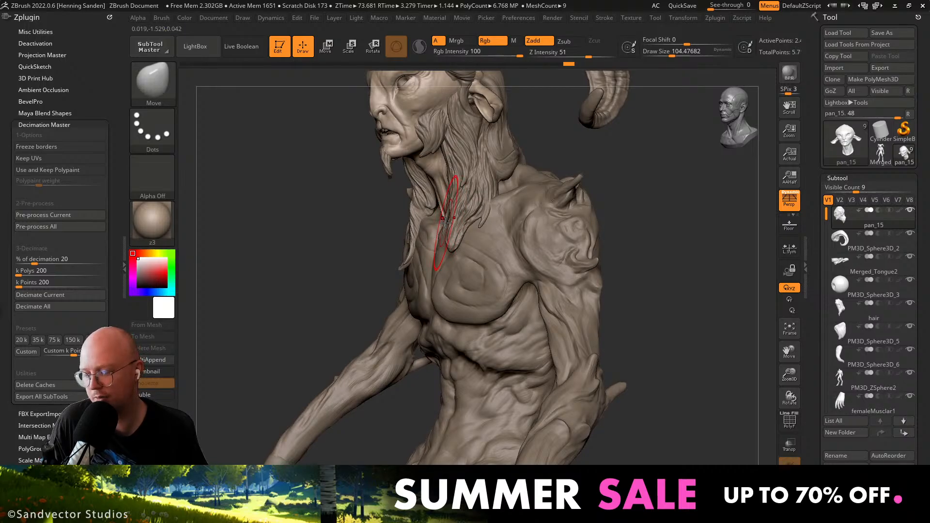
key("f")
right_click_drag(394, 182, 594, 245)
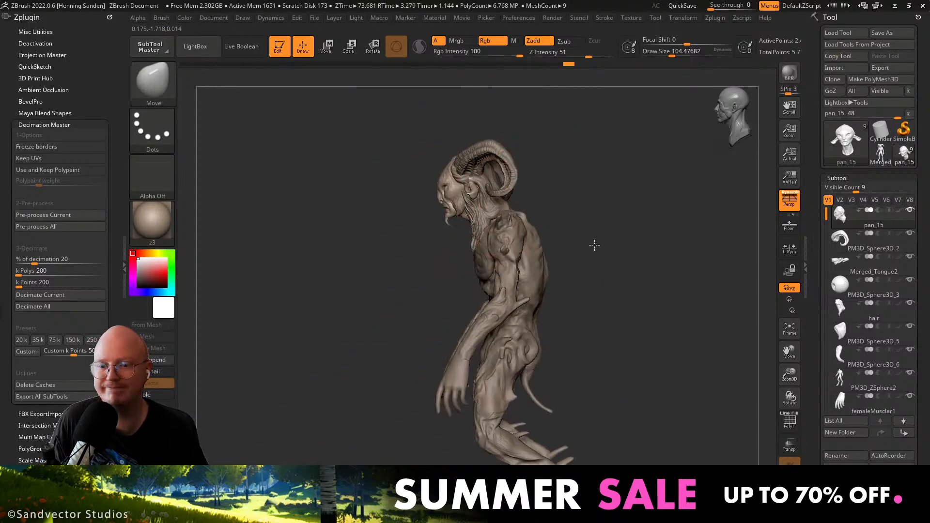
Adjust the front of the neck with the Move brush at a draw size of about 83.
key("f")
mouse_move(481, 197)
right_mouse_down()
mouse_move(486, 251)
mouse_move(463, 283)
right_mouse_up()
key("s")
left_click_drag(463, 282, 462, 284)
right_click_drag(463, 286, 456, 296)
left_click_drag(457, 296, 462, 299)
right_click_drag(462, 297, 473, 274)
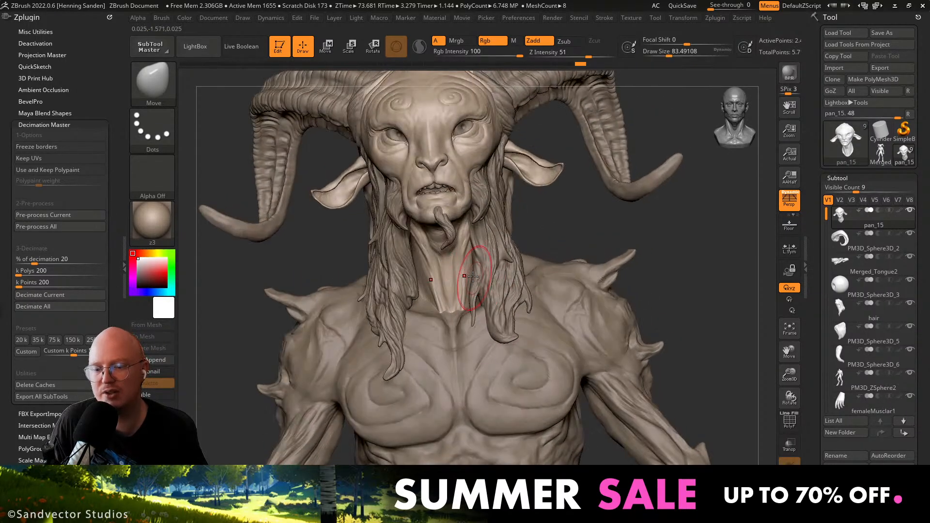
Push the side of the neck inward beside the hair, and reduce the Move brush's draw size to about 77.
left_click_drag(473, 270, 465, 268)
right_click_drag(466, 267, 460, 287)
key("s")
left_click_drag(460, 286, 458, 287)
right_click_drag(461, 306, 460, 290)
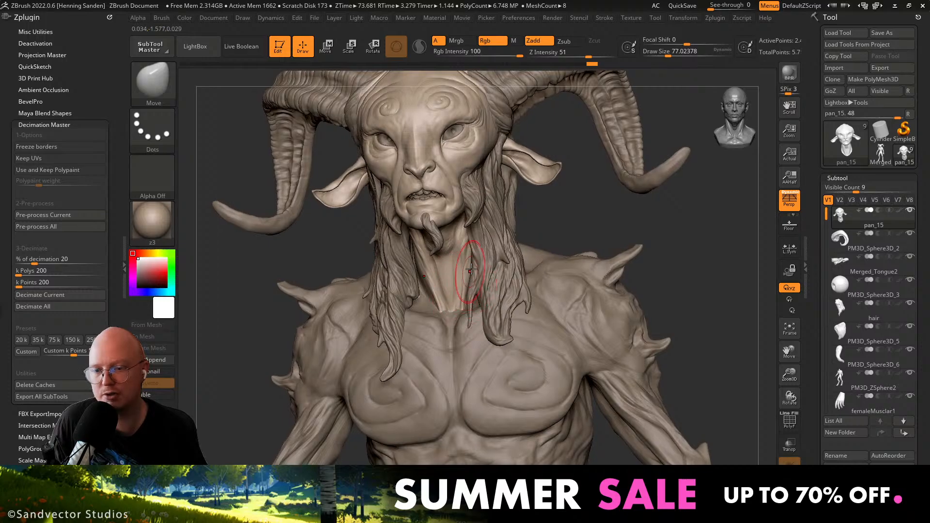
Switch to Blender, try renaming the Merged_PM3D_Sphere3D_2 object to aerged_PM3D_Sphere3D_2, and undo the rename.
key("alt+Tab")
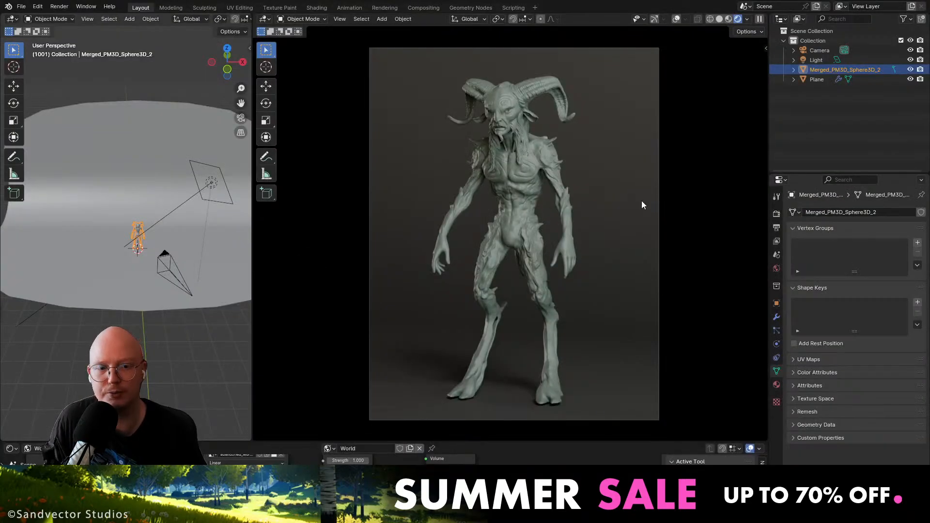
left_click(304, 234)
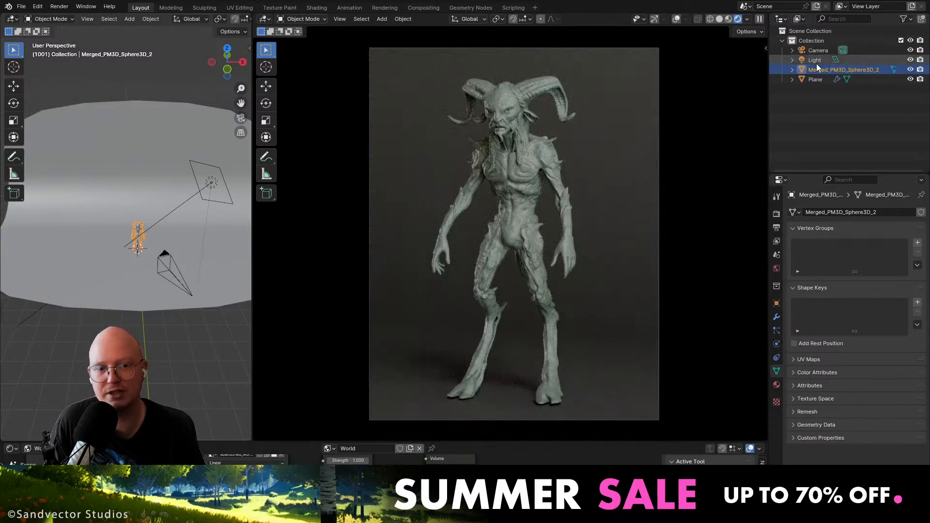
mouse_move(822, 69)
left_mouse_down()
mouse_move(824, 56)
mouse_move(821, 81)
mouse_move(818, 54)
left_mouse_up()
double_click(822, 69)
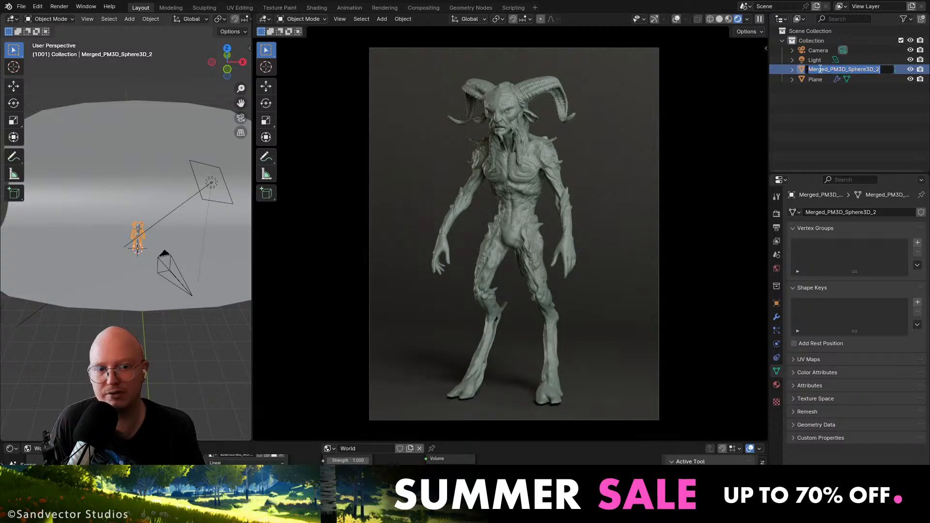
key("Home")
key("Delete")
type("a")
key("Return")
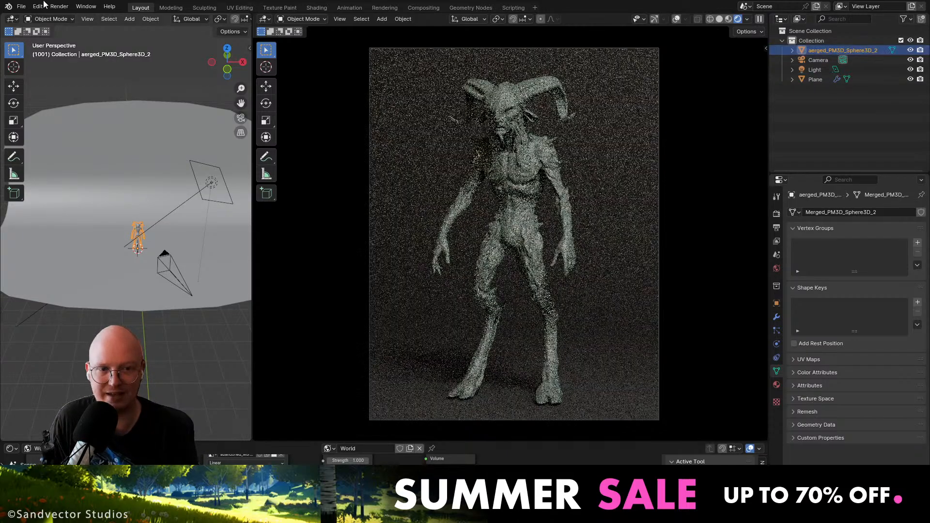
key("ctrl+z")
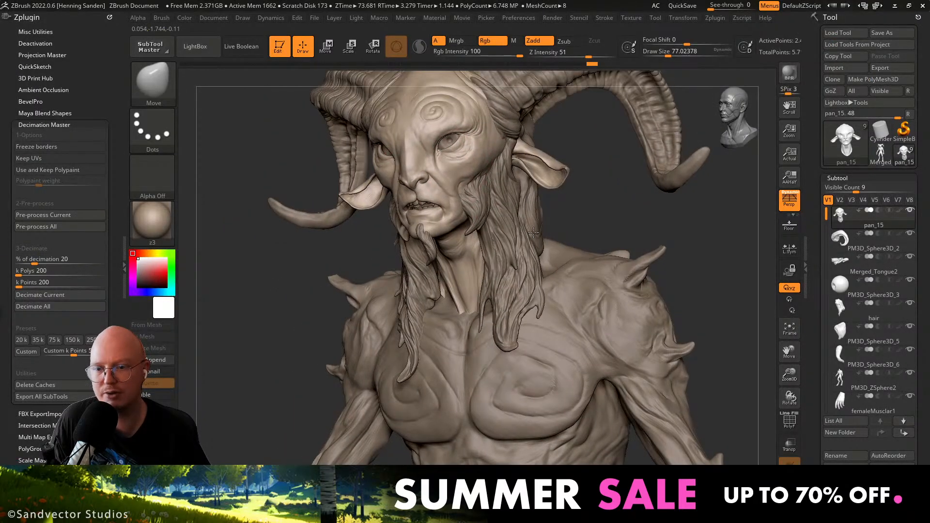
Switch to ZBrush and ready the DamStandard brush at a draw size of about 51 for the creases below the faun's eye.
right_click_drag(533, 233, 443, 206, "ctrl")
mouse_move(370, 216)
right_mouse_down("alt")
mouse_move(424, 224)
mouse_move(332, 222)
mouse_move(387, 233)
mouse_move(387, 246)
right_mouse_up("alt")
right_click_drag(387, 246, 340, 249, "ctrl")
key("1")
key("s")
left_click_drag(340, 248, 336, 248)
mouse_move(338, 196)
right_mouse_down()
mouse_move(328, 205)
mouse_move(418, 244)
right_mouse_up()
key("s")
left_click_drag(367, 238, 362, 239)
right_click_drag(362, 221, 355, 226)
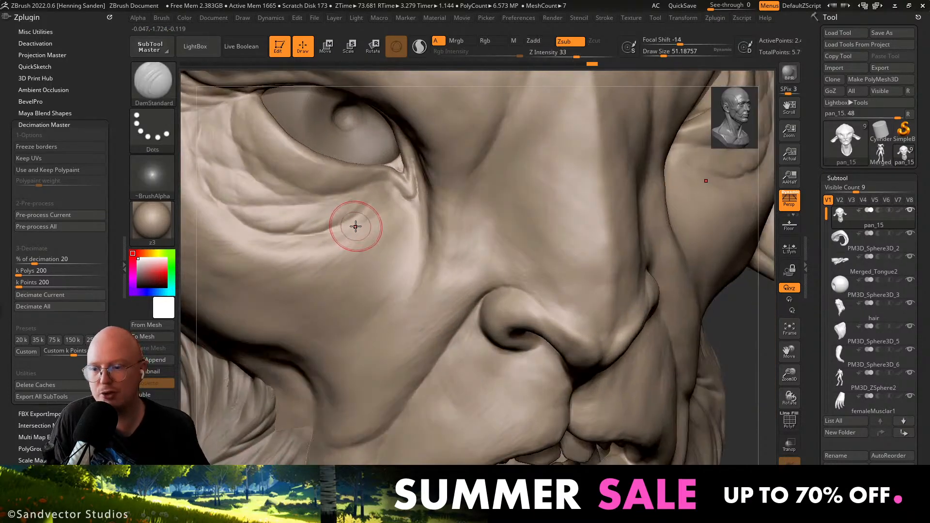
Refine the creases between the inner eye and nostril, and use the ClayBuildup_hs brush at a draw size of about 31.
key("s")
mouse_move(356, 226)
left_mouse_down()
mouse_move(340, 226)
mouse_move(367, 205)
left_mouse_up()
key("s")
key("s")
right_click_drag(332, 218, 477, 249)
key("s")
left_click_drag(551, 287, 555, 283)
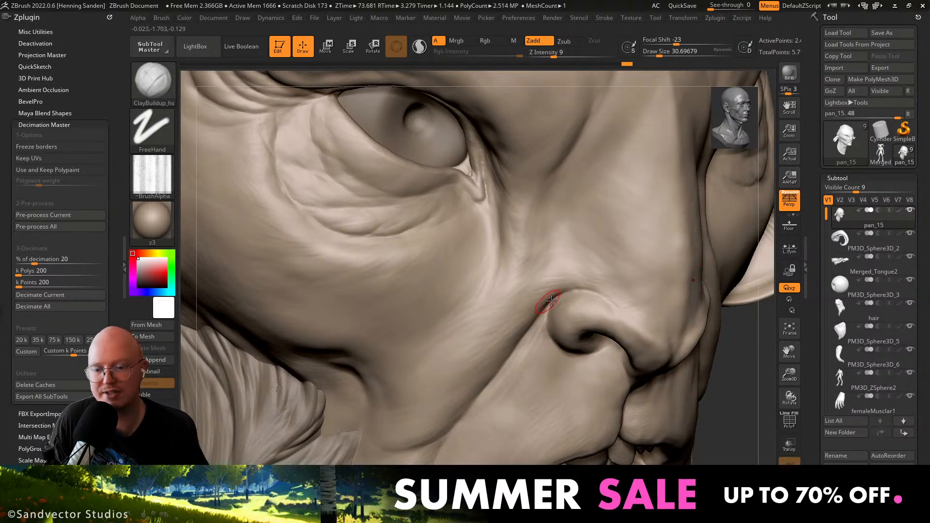
Build up the fold beside the nostril and the lower cheek with ClayBuildup_hs, raising the draw size to about 71.
right_click_drag(533, 313, 544, 286)
key("s")
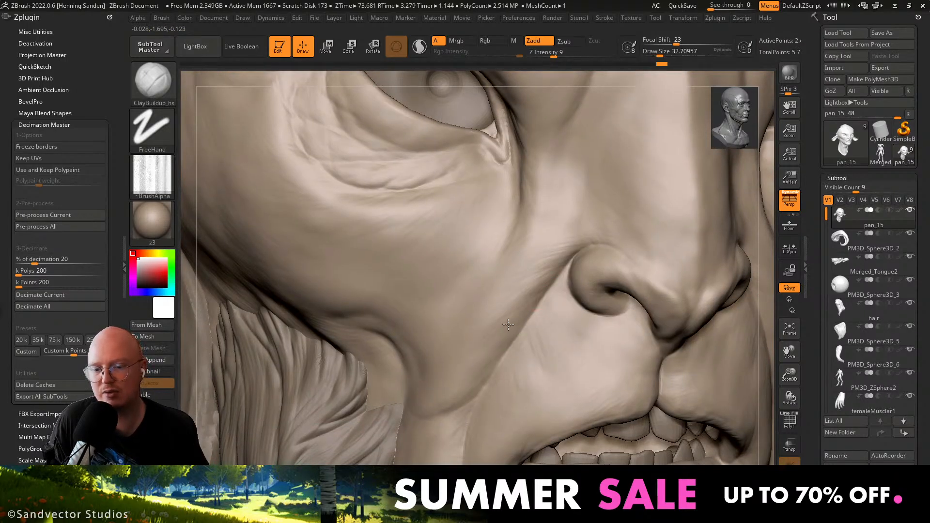
key("]")
mouse_move(526, 313)
left_mouse_down()
mouse_move(501, 336)
mouse_move(492, 333)
left_mouse_up()
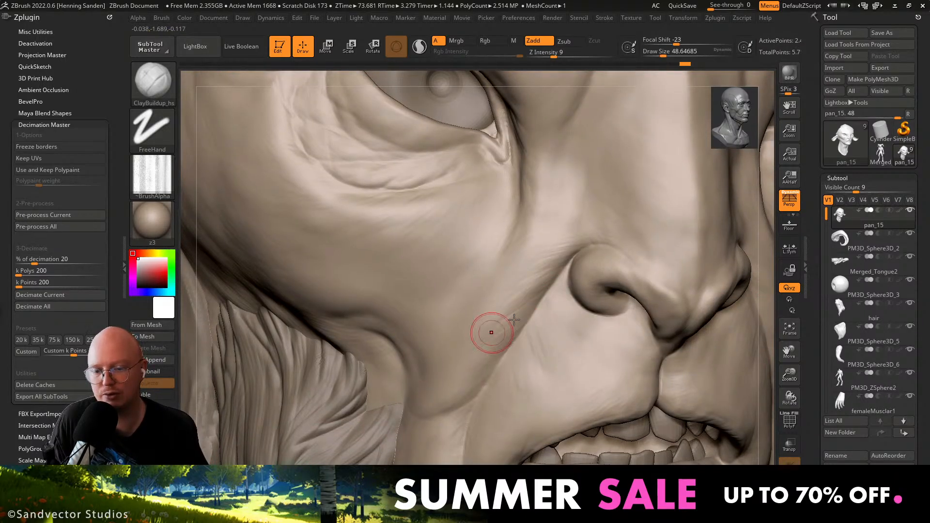
right_click_drag(482, 318, 441, 335)
key("]")
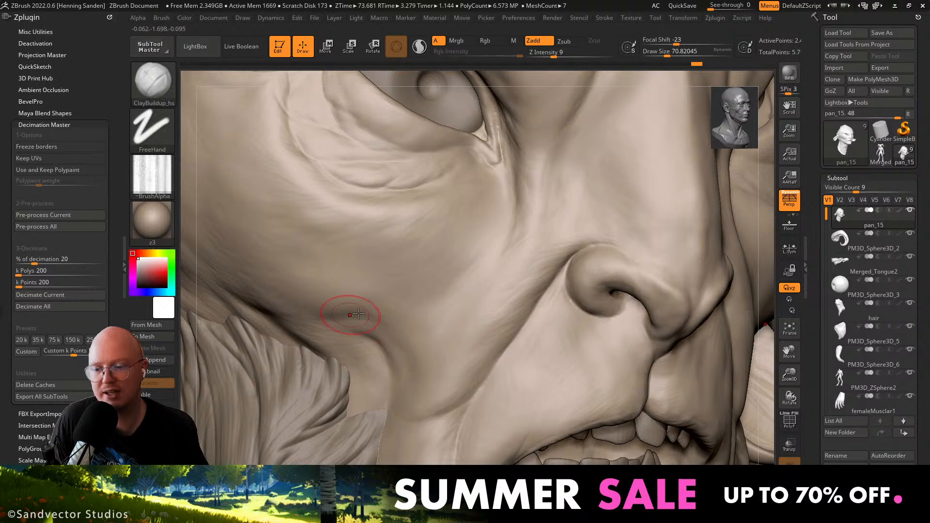
right_click_drag(339, 315, 405, 339)
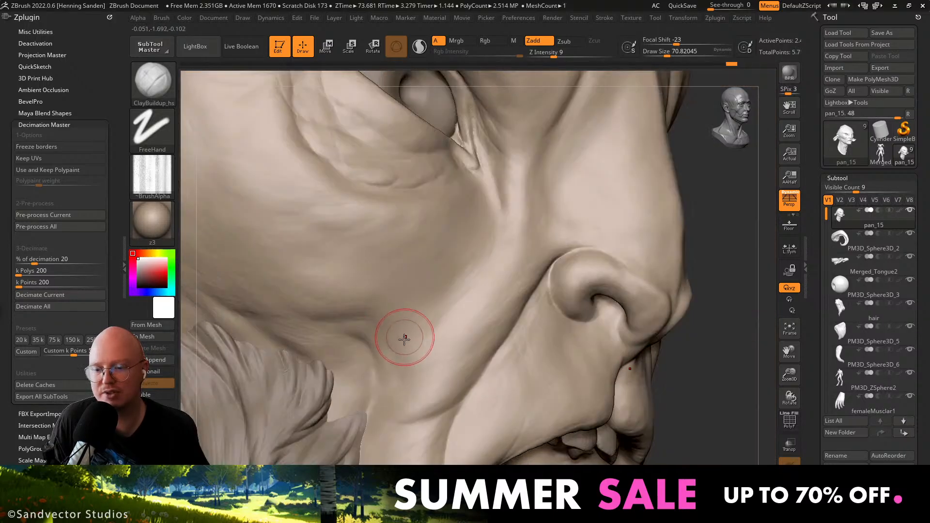
mouse_move(405, 338)
left_mouse_down()
mouse_move(413, 348)
mouse_move(404, 366)
left_mouse_up()
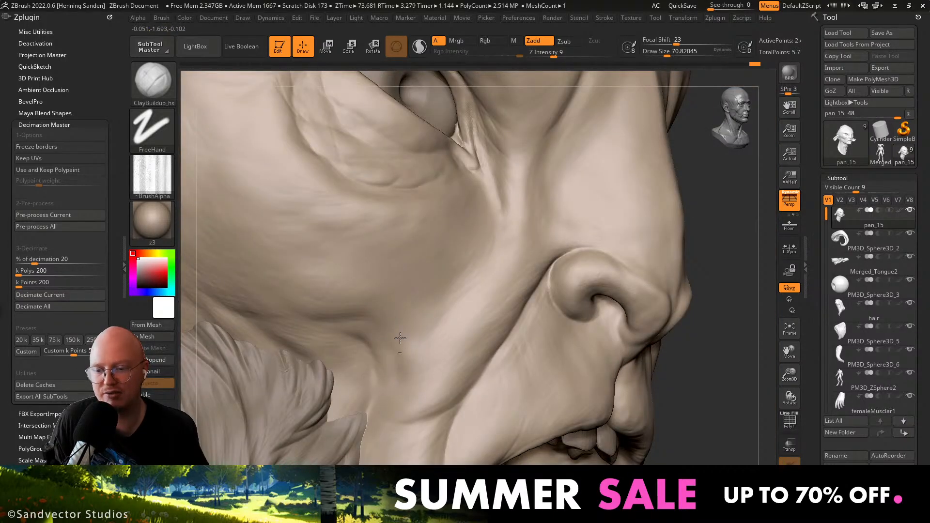
Refine the nose tip and the skin between the nostrils with ClayBuildup_hs at draw sizes of about 22 to 44.
mouse_move(398, 384)
right_mouse_down()
mouse_move(389, 308)
mouse_move(518, 307)
mouse_move(545, 331)
right_mouse_up()
scroll(547, 329, "up", 5)
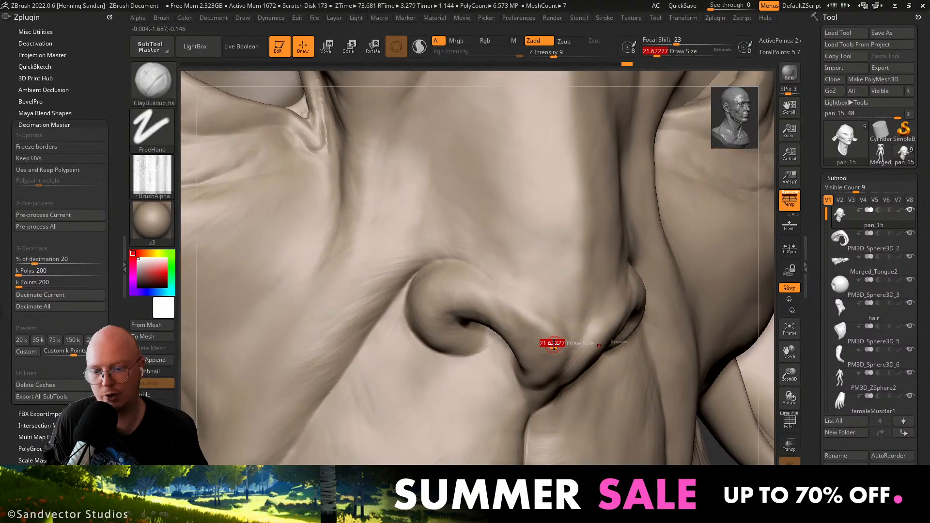
left_click_drag(508, 308, 557, 342)
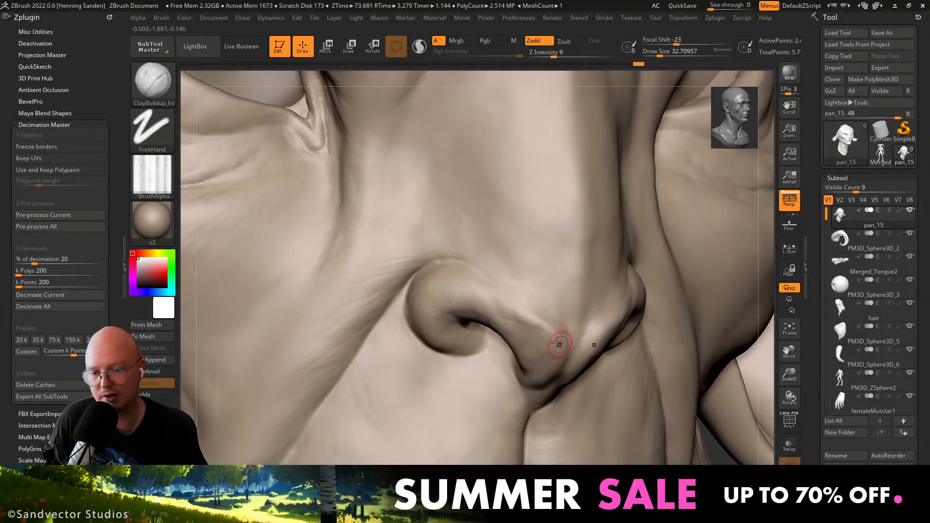
right_click_drag(541, 336, 513, 347)
scroll(543, 344, "down", 2)
left_click_drag(569, 351, 558, 395)
right_click_drag(558, 395, 552, 388)
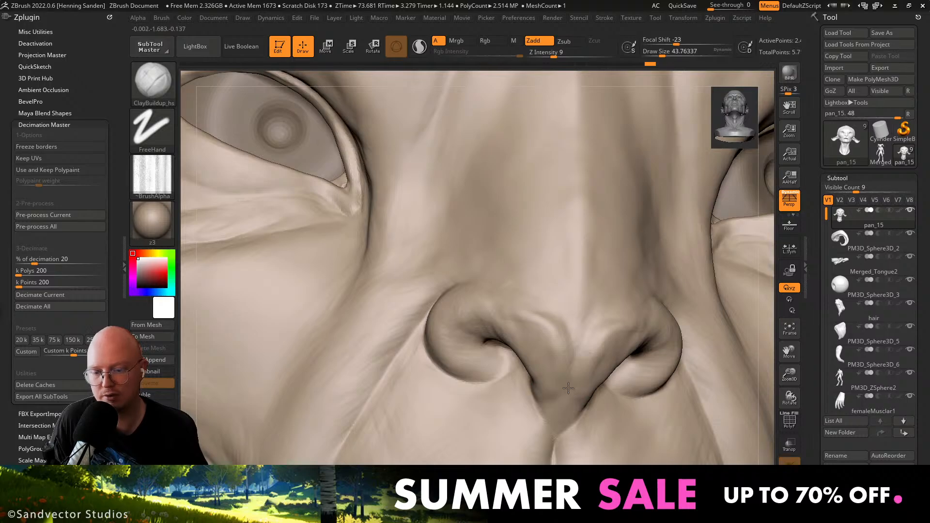
Build up the nasolabial fold from the nostril wing down the cheek with a draw size of about 56.
right_click_drag(416, 371, 476, 366)
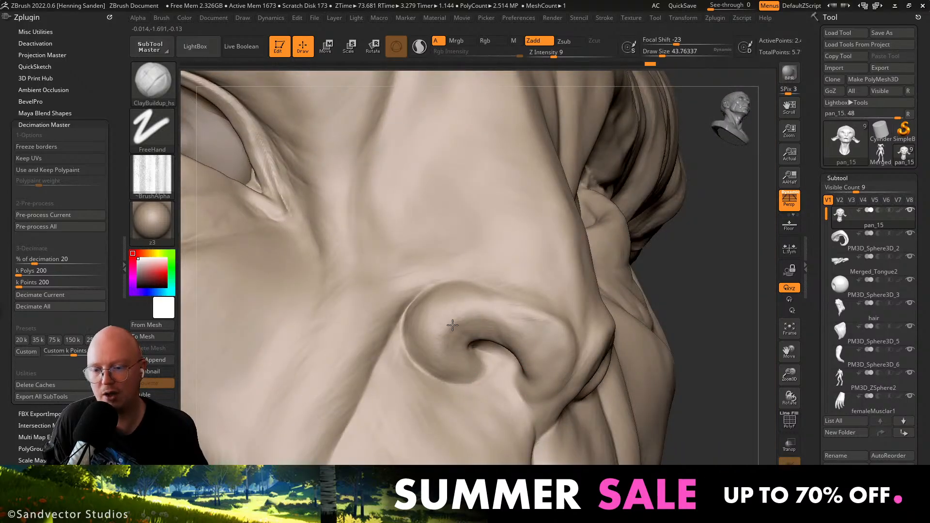
right_click_drag(481, 313, 494, 319)
left_click_drag(389, 356, 404, 336)
mouse_move(427, 324)
right_mouse_down()
mouse_move(477, 310)
mouse_move(504, 325)
mouse_move(457, 311)
mouse_move(429, 286)
right_mouse_up()
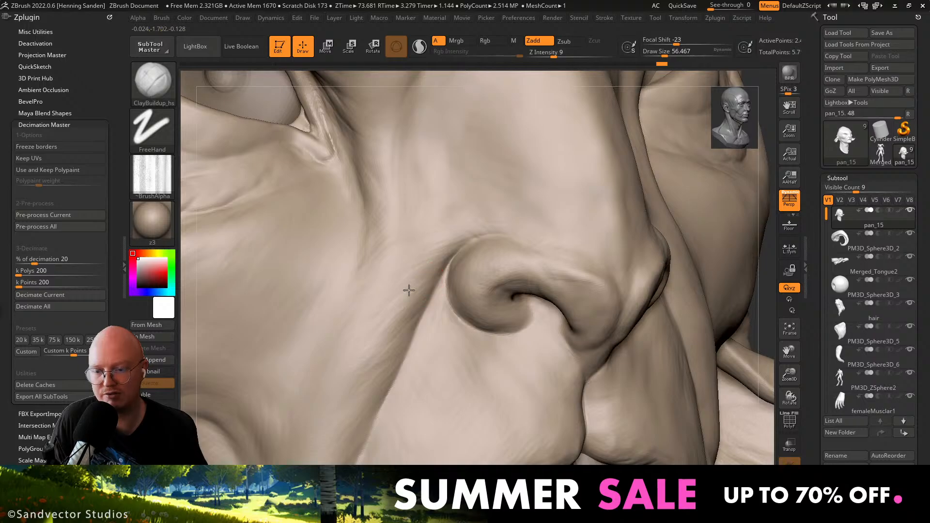
mouse_move(403, 326)
right_mouse_down()
mouse_move(469, 266)
mouse_move(450, 303)
right_mouse_up()
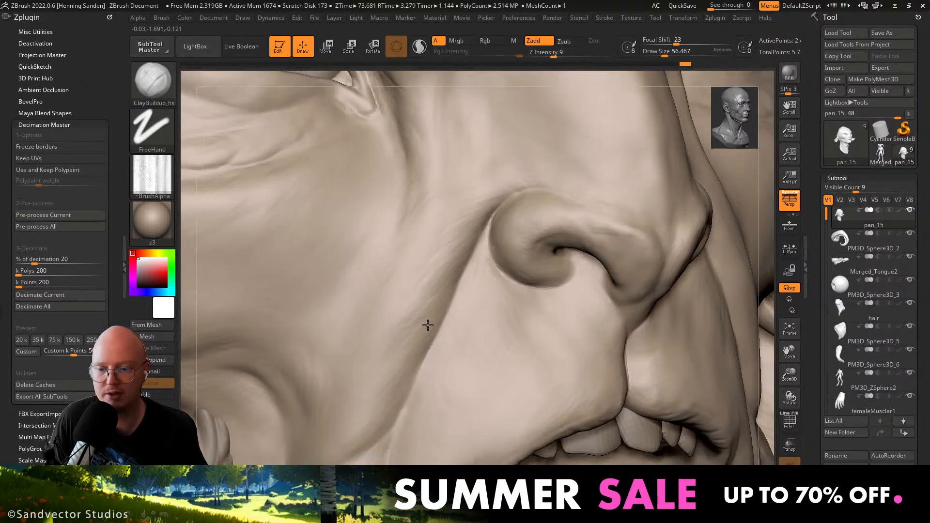
mouse_move(397, 368)
right_mouse_down()
mouse_move(492, 257)
mouse_move(415, 289)
right_mouse_up()
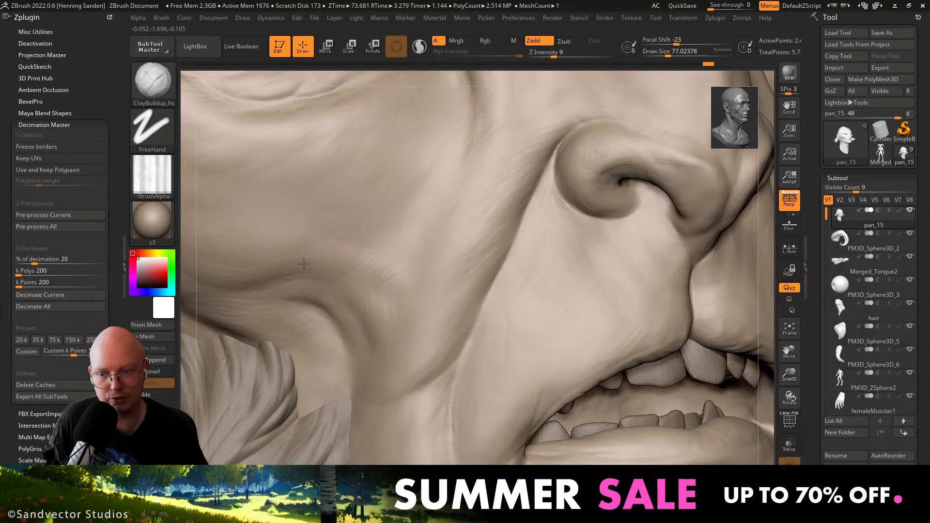
Sculpt the skin around the corner of the mouth with ClayBuildup_hs at draw sizes of about 46 to 65.
mouse_move(318, 232)
right_mouse_down("ctrl")
mouse_move(432, 257)
mouse_move(471, 287)
mouse_move(507, 314)
mouse_move(493, 317)
mouse_move(503, 371)
right_mouse_up("ctrl")
key("s")
left_click_drag(504, 372, 497, 374)
right_click_drag(497, 376, 470, 362)
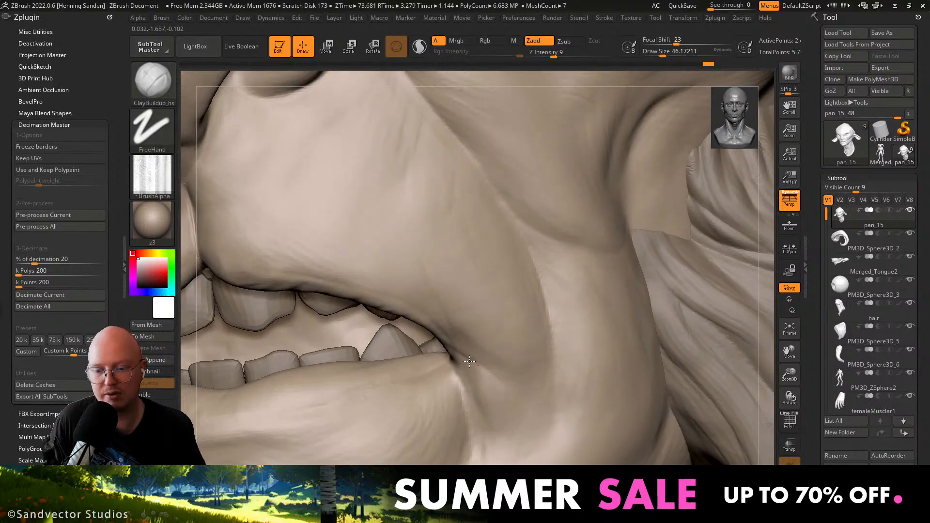
left_click_drag(472, 361, 478, 348)
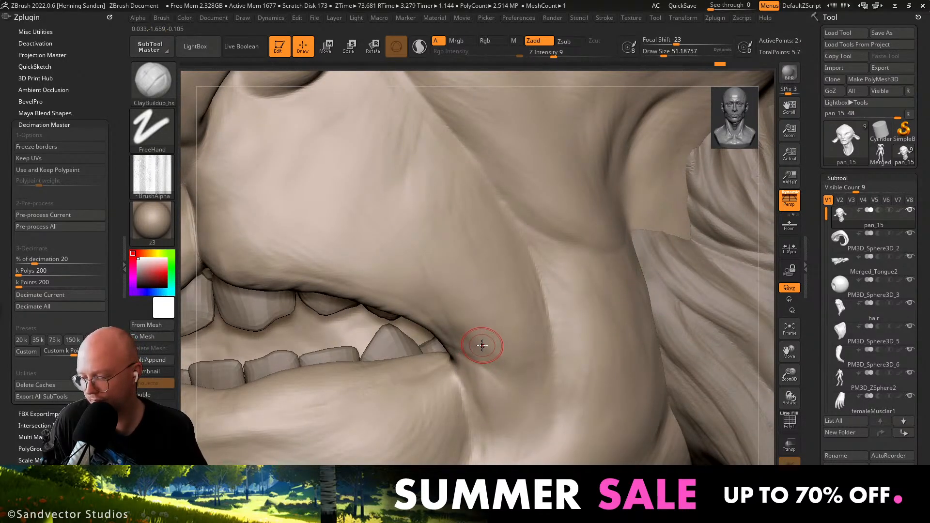
right_click_drag(484, 346, 487, 350)
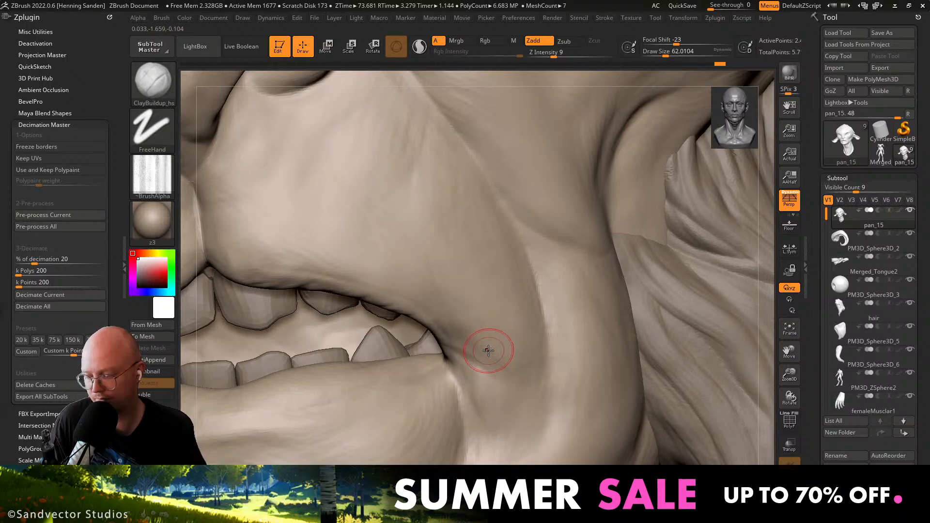
left_click_drag(452, 348, 448, 336)
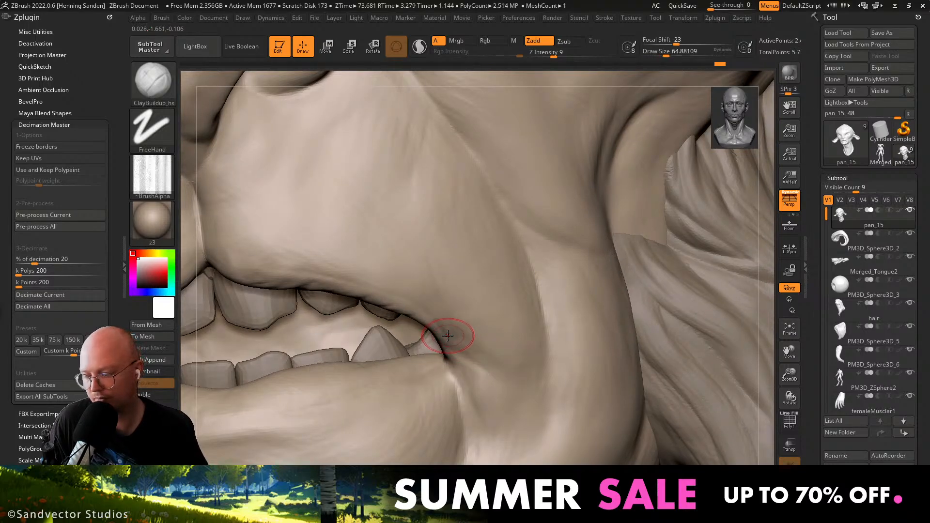
left_click(150, 228)
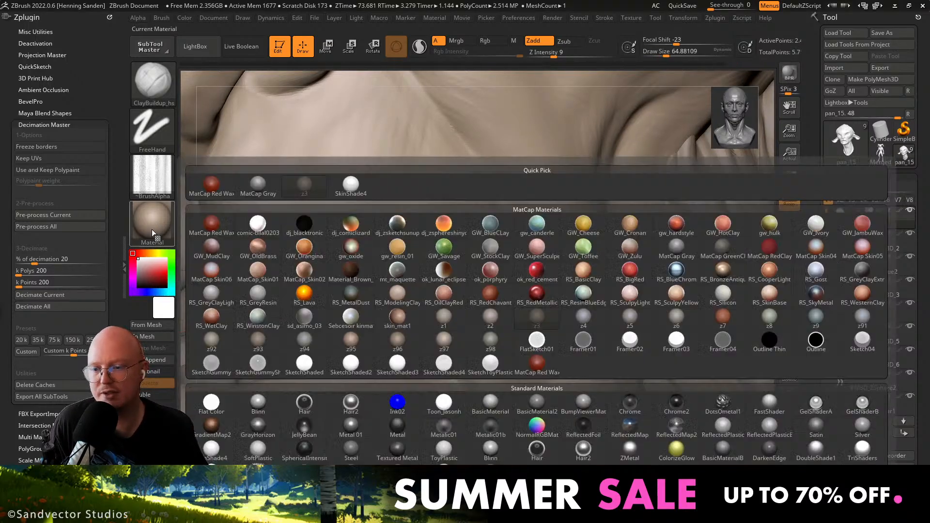
mouse_move(538, 329)
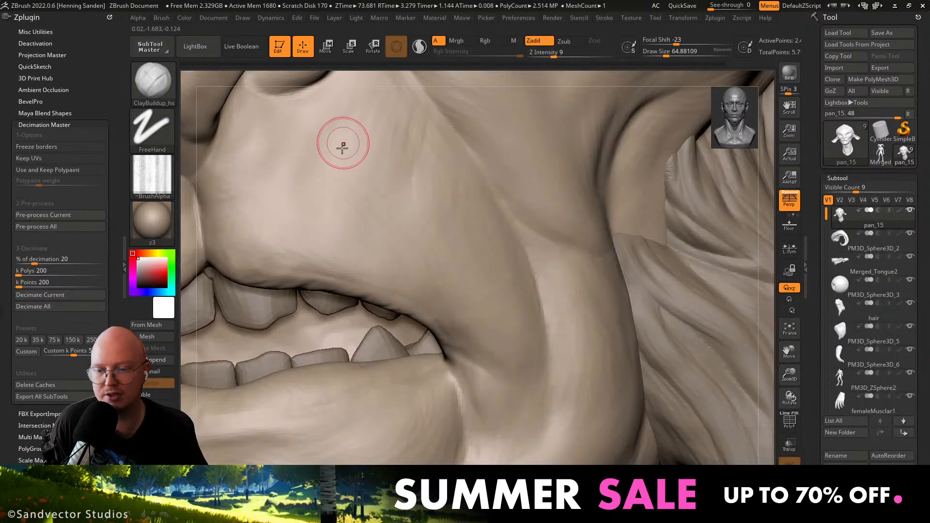
Smooth the upper lip between its edge and the central groove with the Smooth brush at a draw size of about 56.
right_click_drag(456, 312, 518, 342)
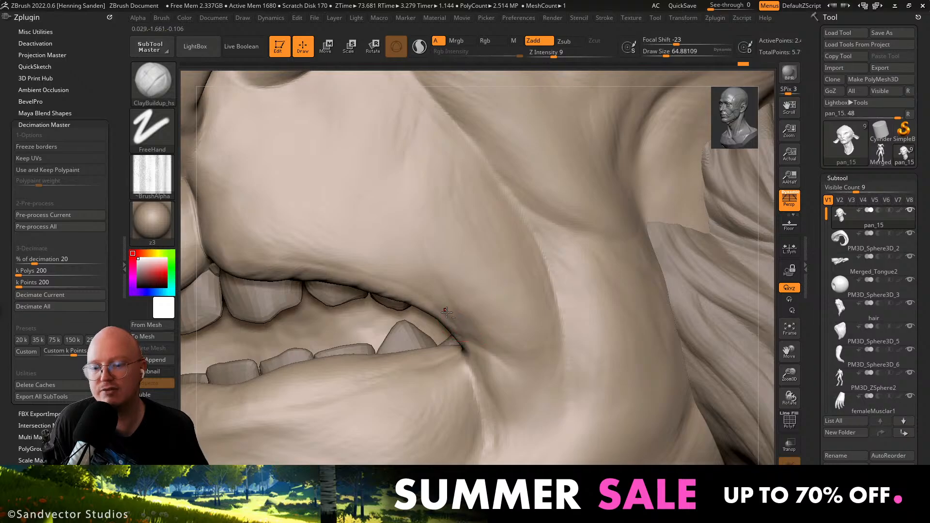
right_click_drag(407, 288, 388, 263)
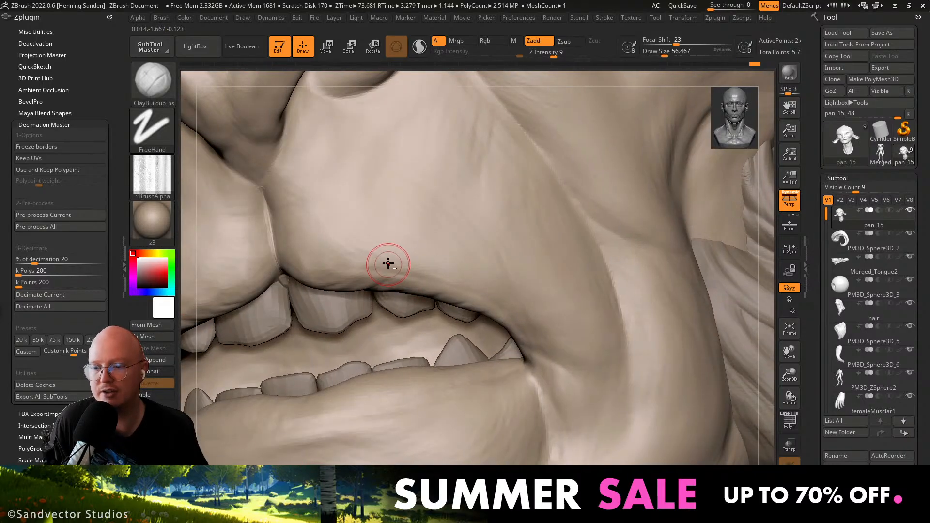
left_click_drag(373, 259, 292, 195, "shift")
right_click_drag(293, 196, 310, 174)
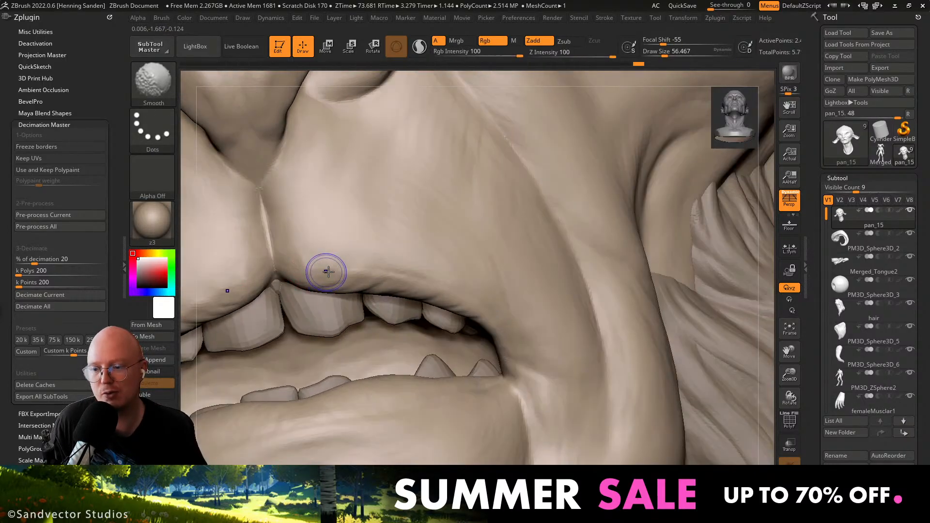
Build up the upper lip's edge above the side teeth with ClayBuildup_hs at draw sizes of about 62 to 68.
mouse_move(312, 289)
right_mouse_down()
mouse_move(300, 269)
mouse_move(327, 290)
right_mouse_up()
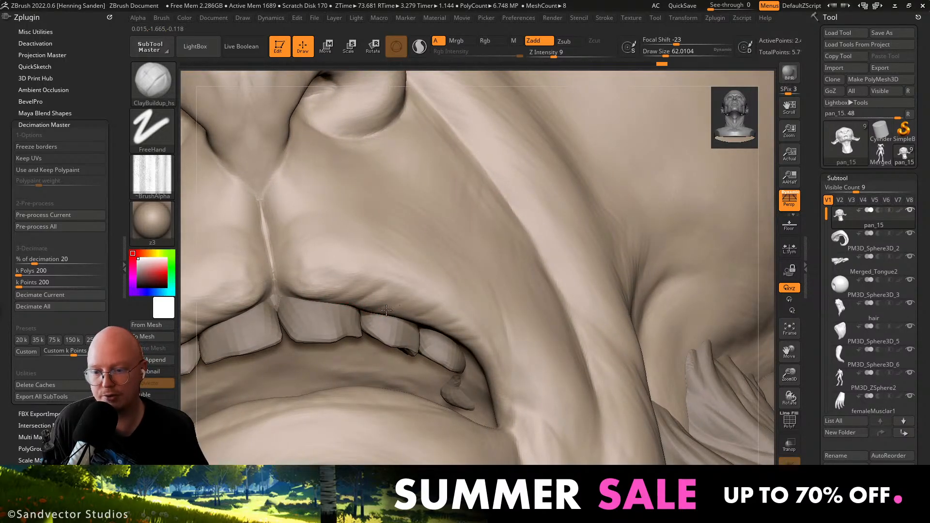
right_click_drag(427, 312, 429, 308)
left_click_drag(411, 305, 386, 300)
right_click_drag(448, 319, 452, 321)
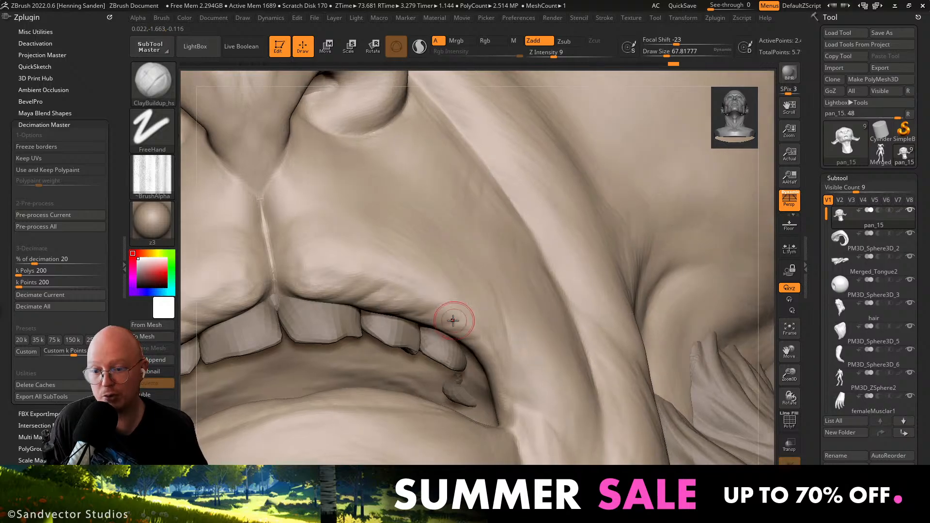
Refine the lower lip and mouth corner with ClayBuildup_hs at draw sizes of about 54 to 59.
right_click_drag(480, 354, 503, 380)
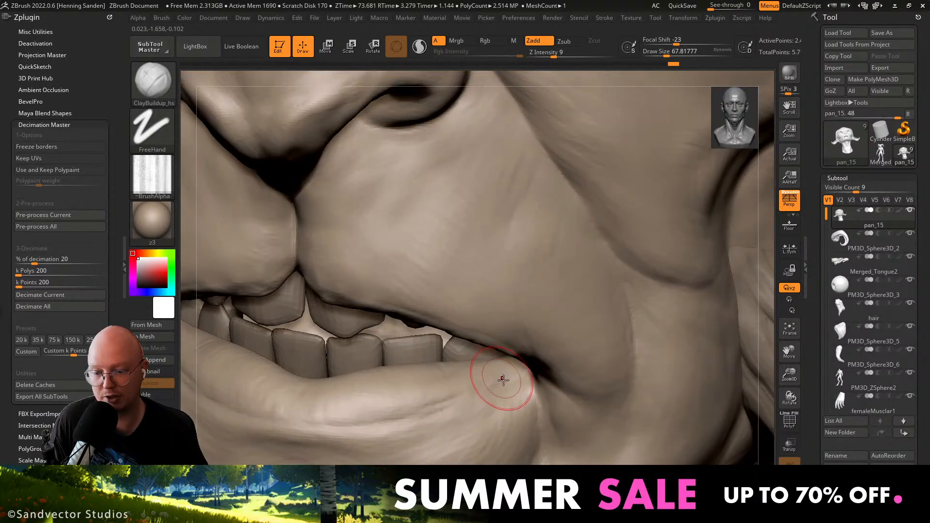
right_click_drag(409, 391, 495, 376, "ctrl")
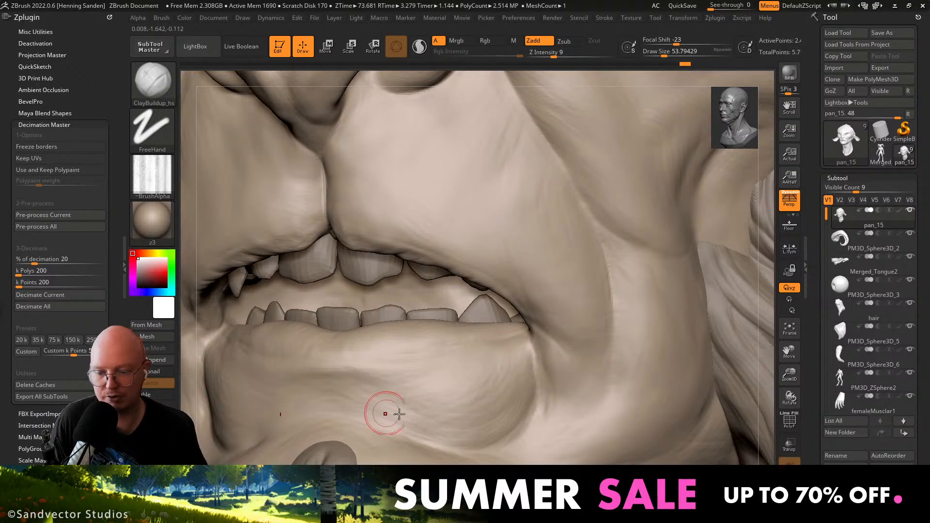
key("bracketright")
key("bracketleft")
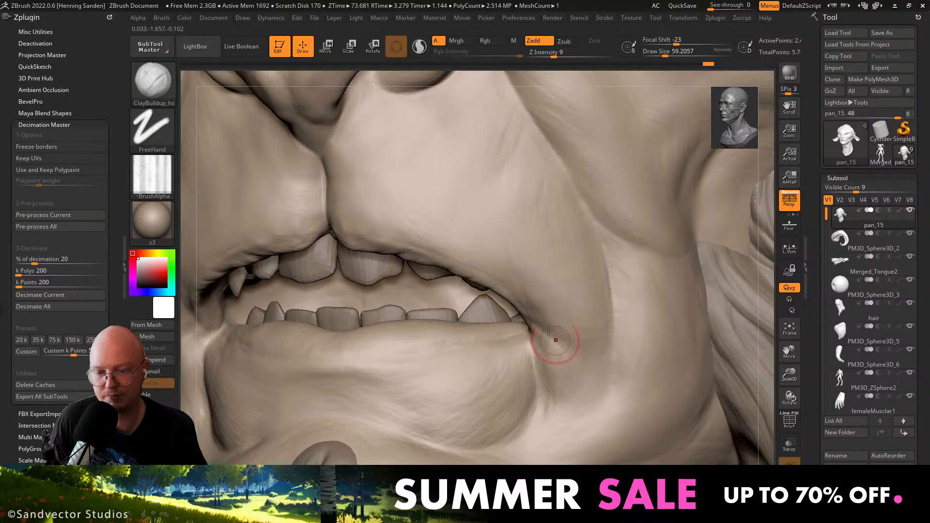
Try BasicMaterial on the faun's head, and switch the material to MatCap Gray.
left_click(151, 219)
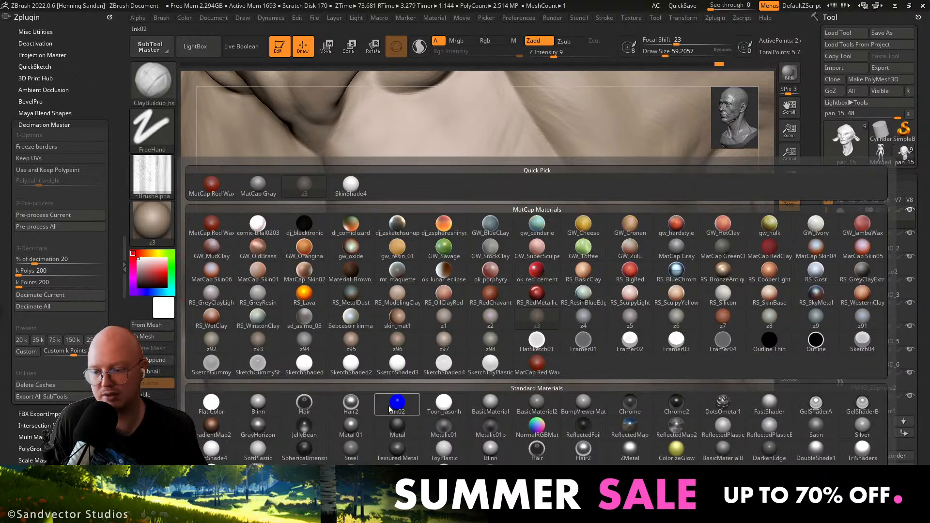
left_click(490, 402)
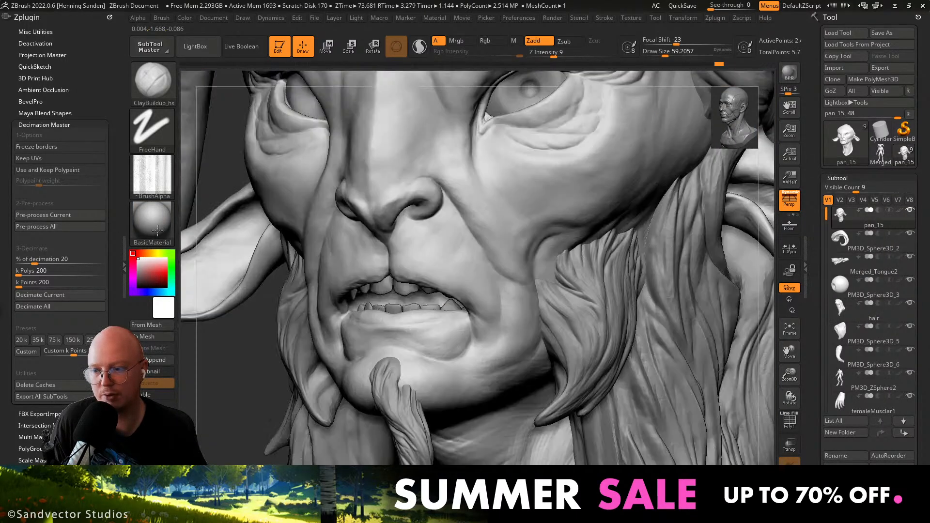
left_click(151, 219)
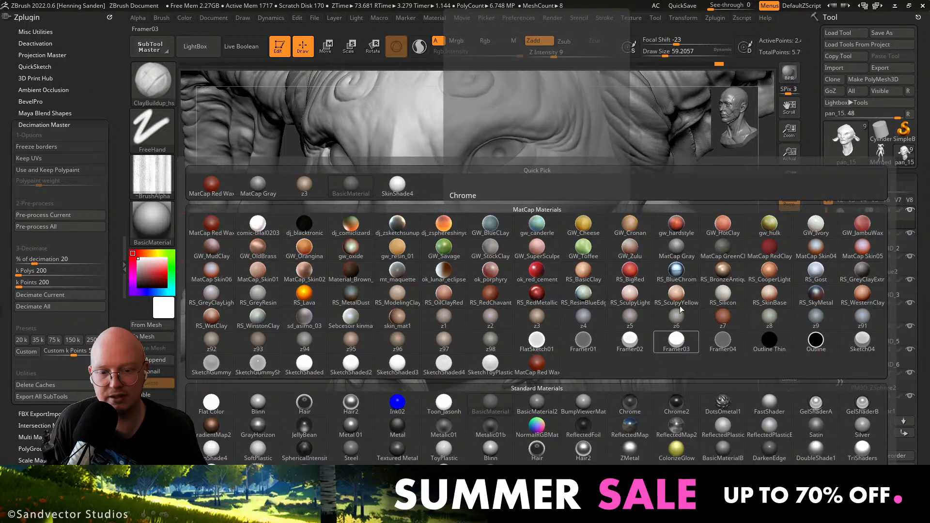
left_click(676, 249)
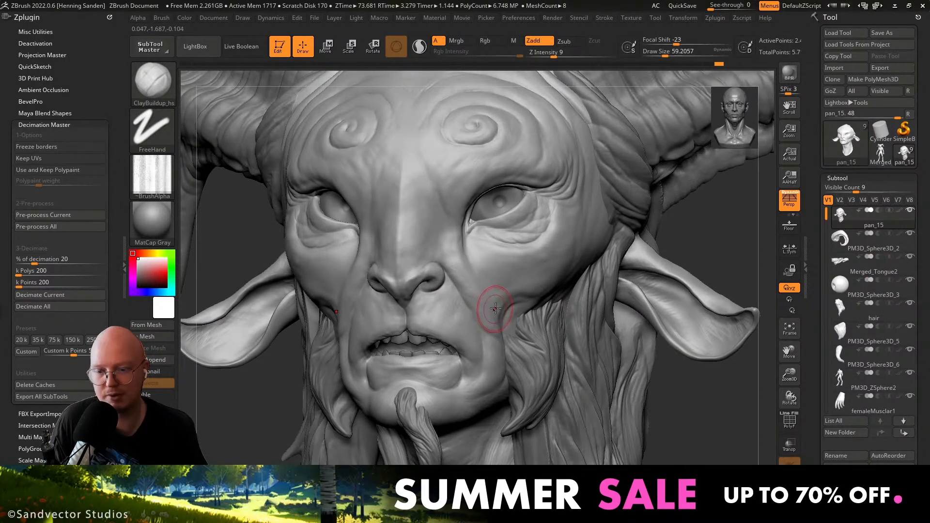
Smooth the side of the nose from the nostril up toward the inner eye corner at a draw size of about 59.
right_click_drag(495, 308, 504, 299)
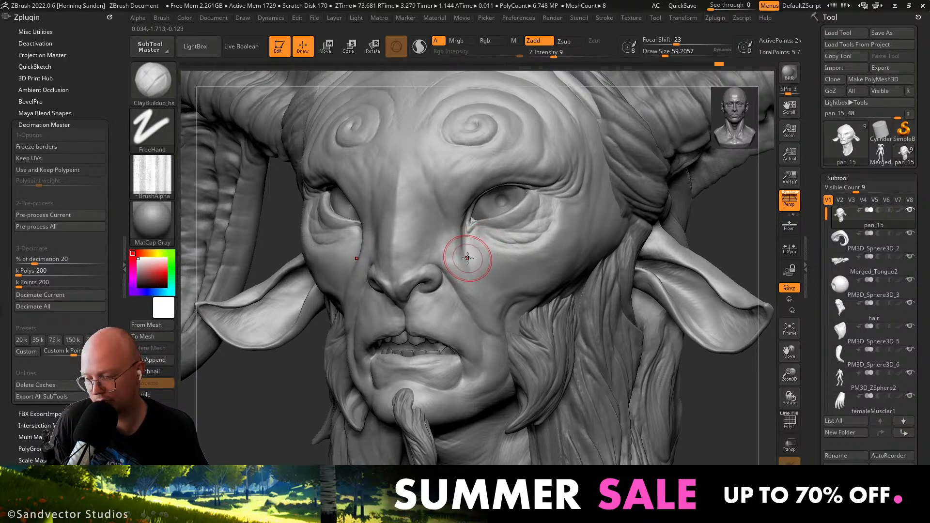
mouse_move(473, 251)
right_mouse_down()
mouse_move(481, 263)
mouse_move(473, 234)
mouse_move(452, 266)
mouse_move(431, 272)
right_mouse_up()
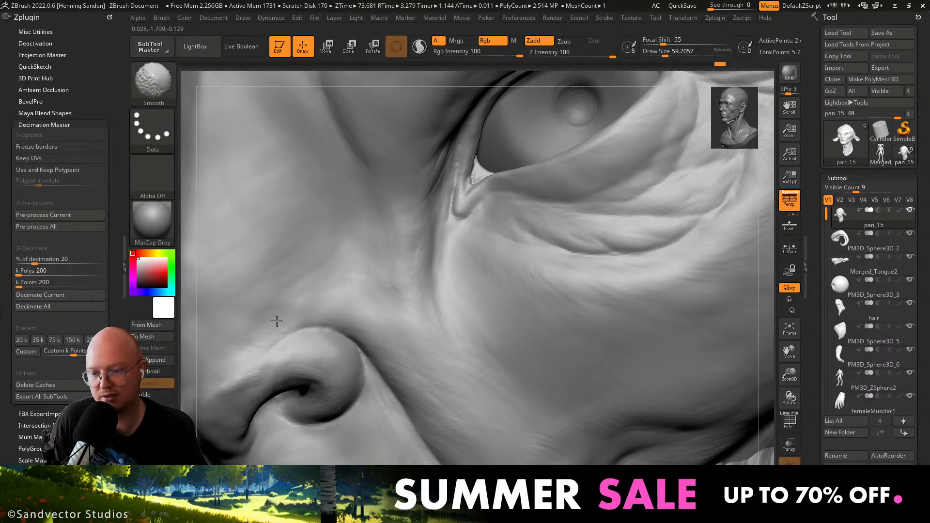
left_click_drag(235, 389, 239, 401, "shift")
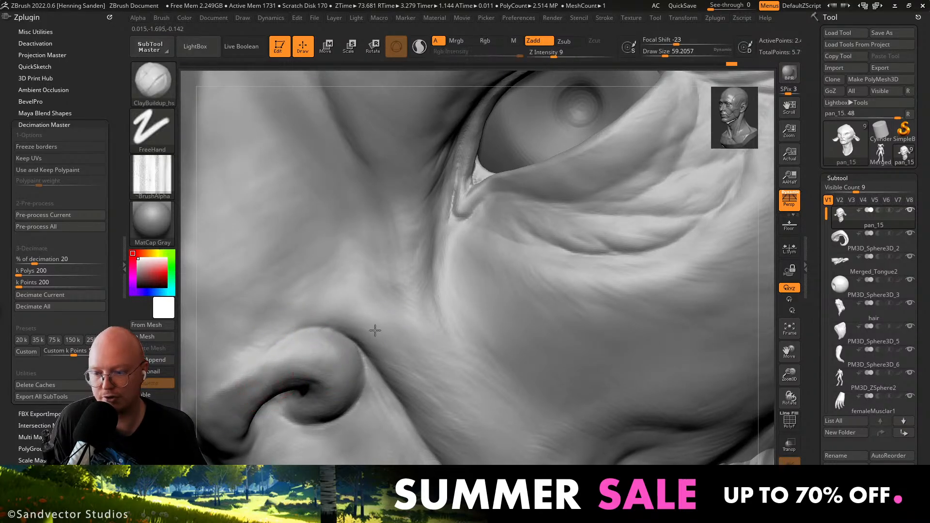
right_click_drag(373, 328, 459, 295, "alt")
left_click_drag(388, 283, 354, 283, "shift")
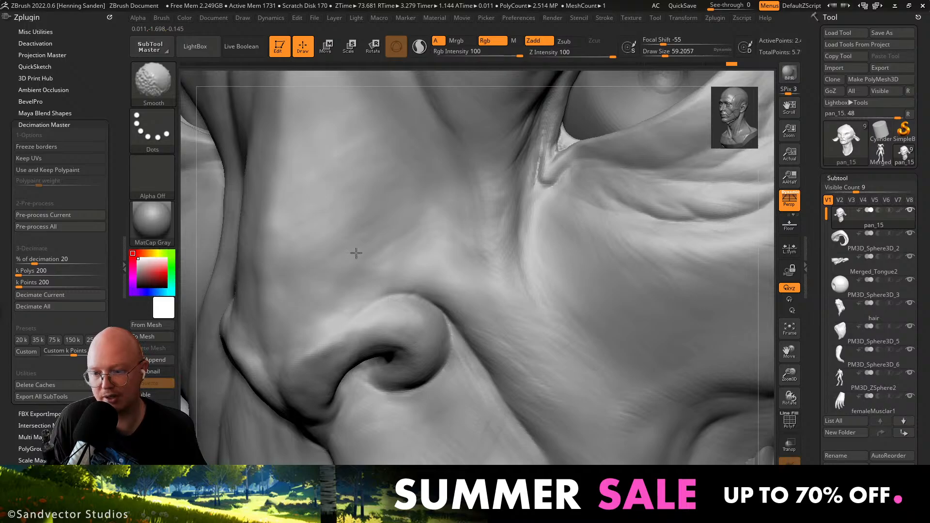
left_click_drag(326, 249, 339, 222, "shift")
right_click_drag(396, 242, 396, 287, "alt")
left_click_drag(509, 306, 487, 293, "shift")
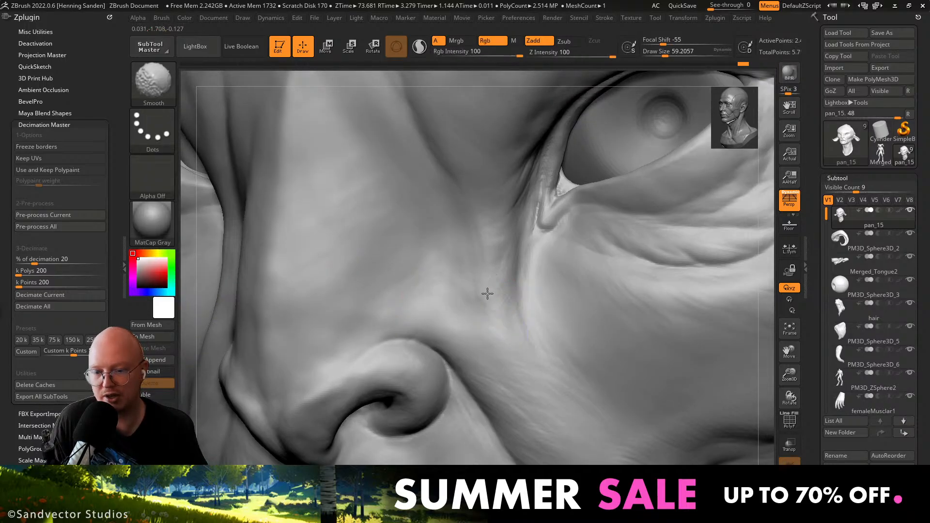
Smooth the cheek fold beside the nostril, adjusting the brush's draw size between strokes.
left_click_drag(514, 359, 516, 362, "shift")
right_click_drag(508, 385, 554, 370)
key("s")
left_click_drag(554, 369, 557, 370)
mouse_move(537, 403)
left_mouse_down("shift")
mouse_move(510, 399)
mouse_move(519, 401)
left_mouse_up("shift")
Build up the cheek fold between the nostril and inner eye corner with ClayBuildup_hs at draw sizes of about 80 to 83.
mouse_move(565, 431)
right_mouse_down("alt")
mouse_move(571, 363)
mouse_move(566, 387)
mouse_move(539, 398)
right_mouse_up("alt")
key("s")
left_click_drag(539, 398, 540, 398)
mouse_move(541, 409)
right_mouse_down()
mouse_move(519, 423)
mouse_move(529, 414)
right_mouse_up()
left_click_drag(539, 403, 479, 387)
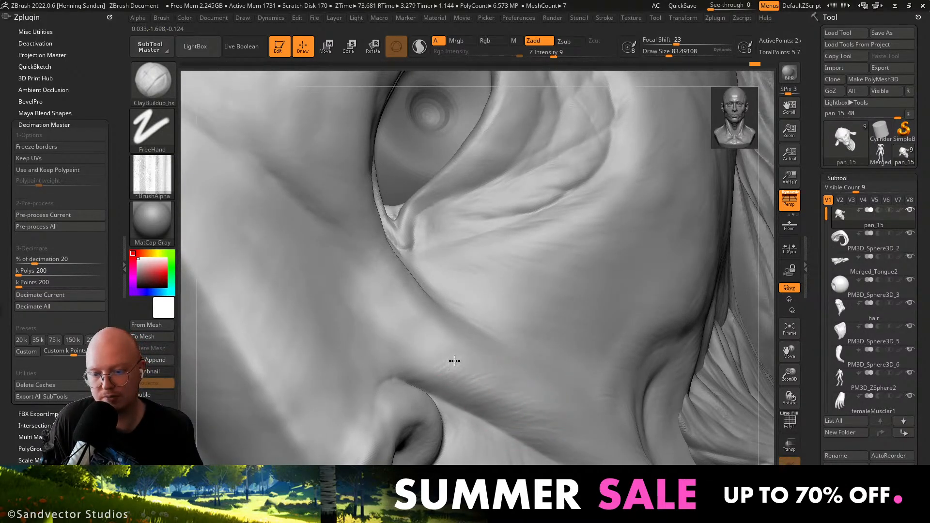
right_click_drag(404, 373, 425, 366)
left_click_drag(438, 359, 451, 342)
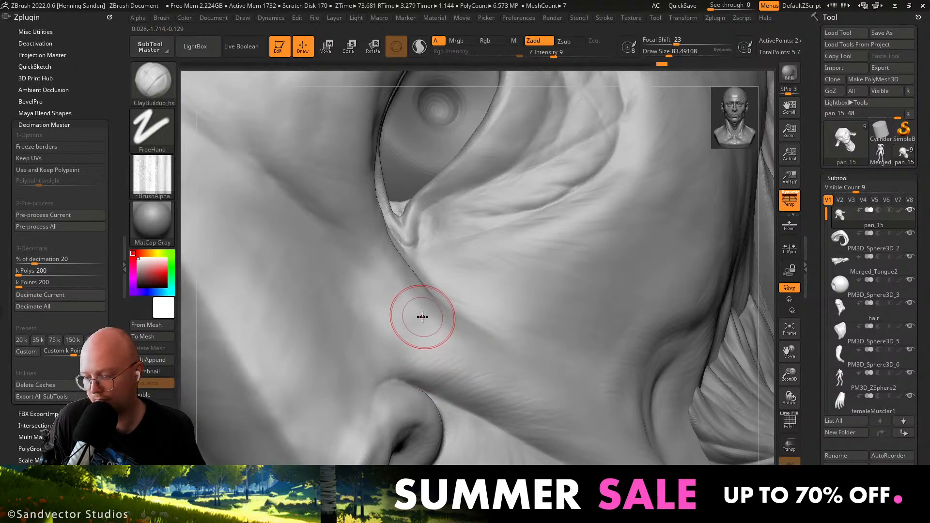
right_click_drag(426, 315, 440, 291)
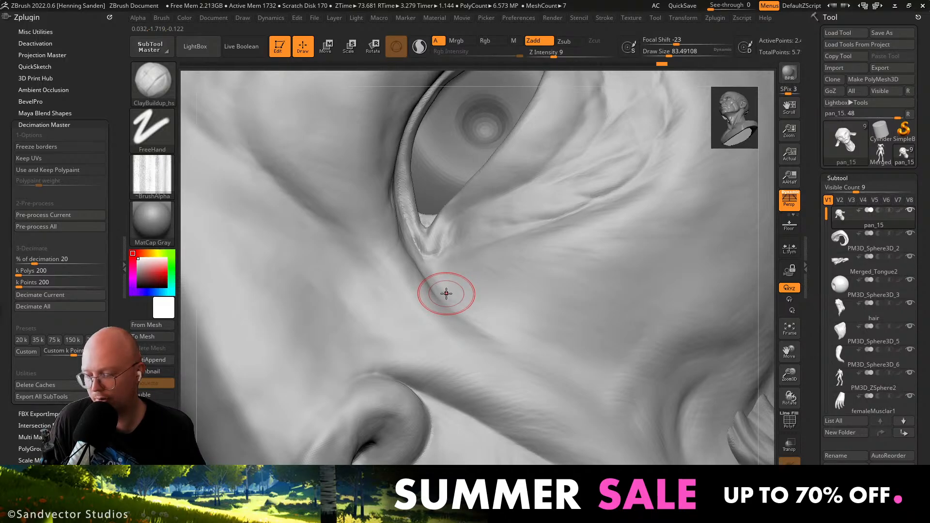
mouse_move(444, 295)
right_mouse_down()
mouse_move(405, 260)
mouse_move(427, 296)
mouse_move(405, 264)
mouse_move(343, 330)
right_mouse_up()
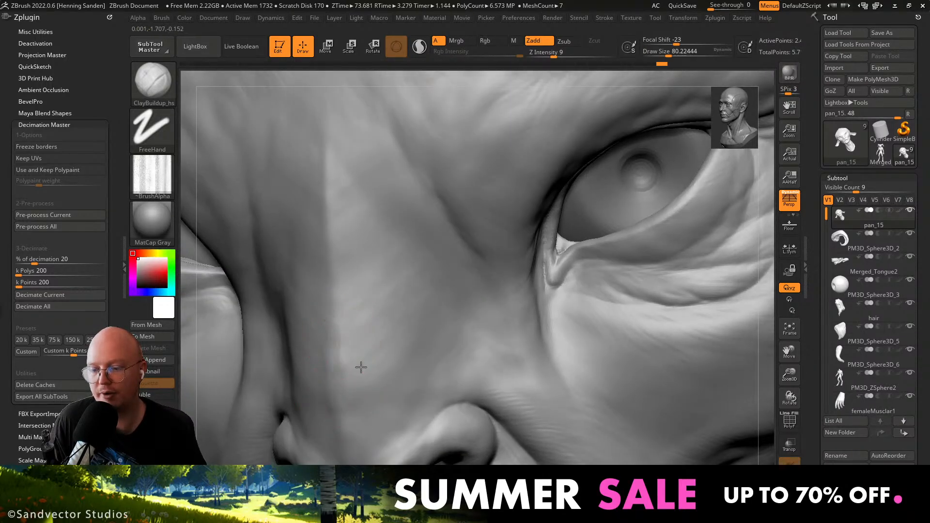
Build up the ridge along the centre of the nose bridge with ClayBuildup_hs at a draw size of about 80.
right_click_drag(359, 367, 361, 346)
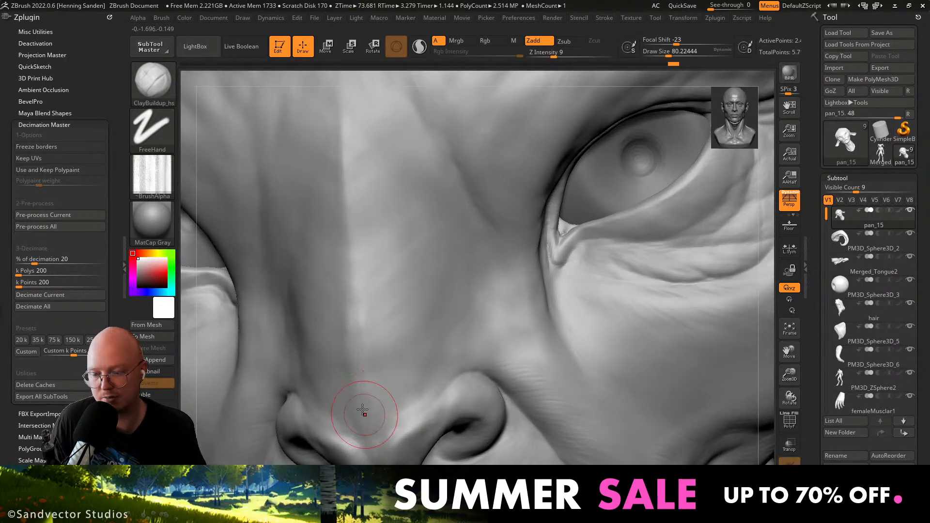
right_click_drag(363, 411, 365, 390)
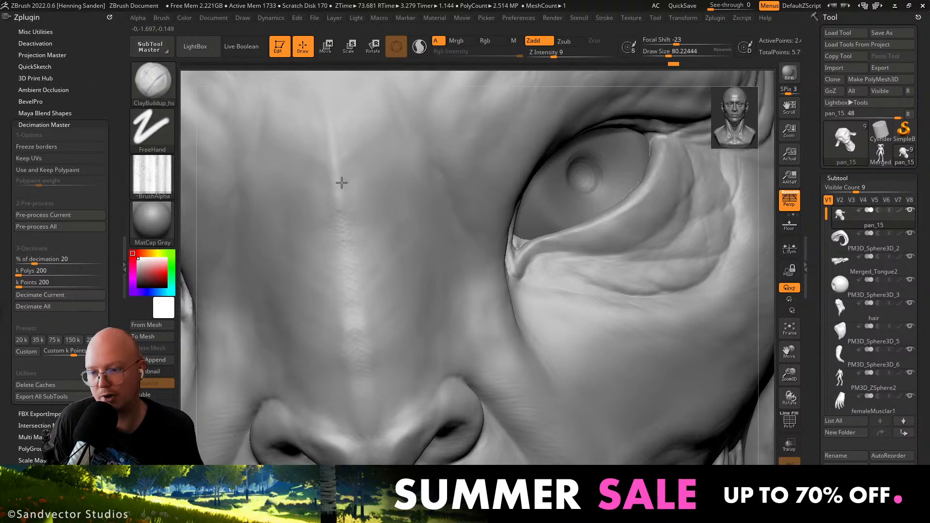
mouse_move(342, 182)
right_mouse_down()
mouse_move(380, 276)
mouse_move(349, 170)
right_mouse_up()
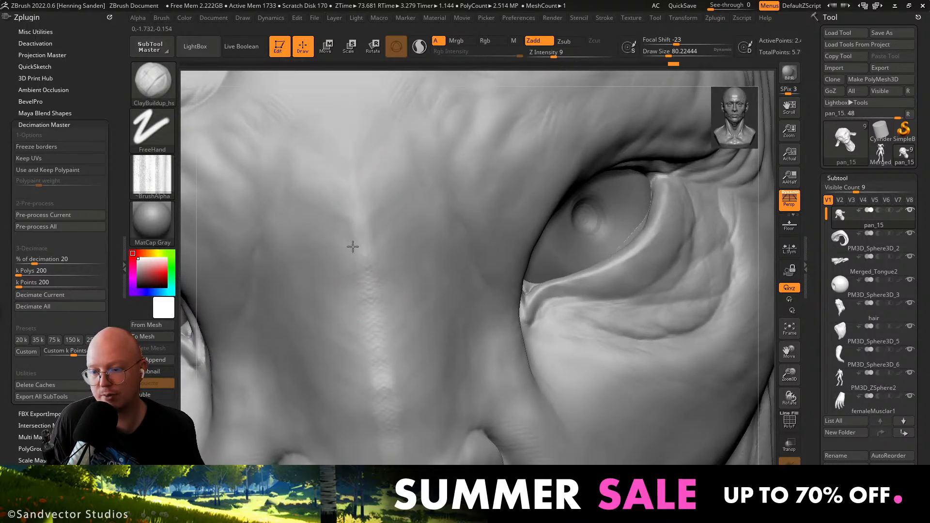
right_click_drag(352, 247, 354, 194, "ctrl")
right_click_drag(271, 271, 353, 274)
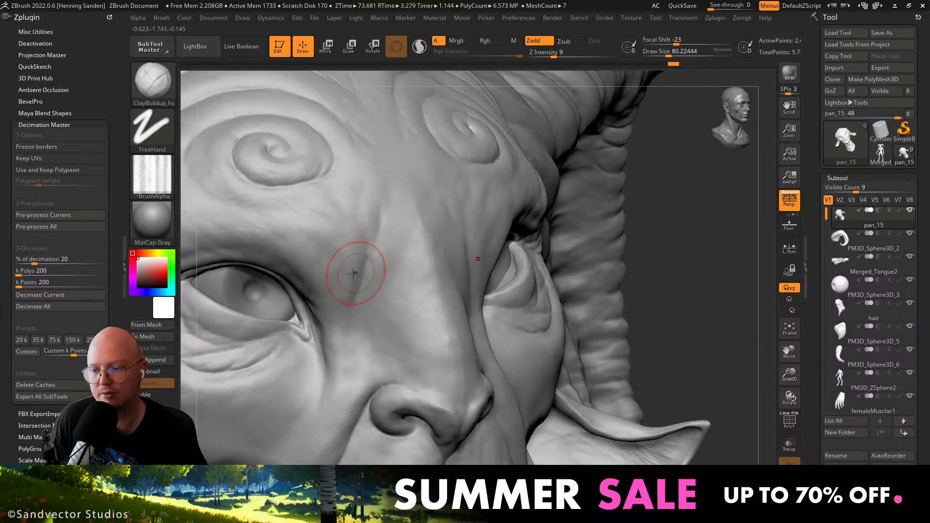
Switch the head's material to BasicMaterial and add a ClayBuildup_hs stroke to the inner brow beside the nose bridge.
left_click(153, 224)
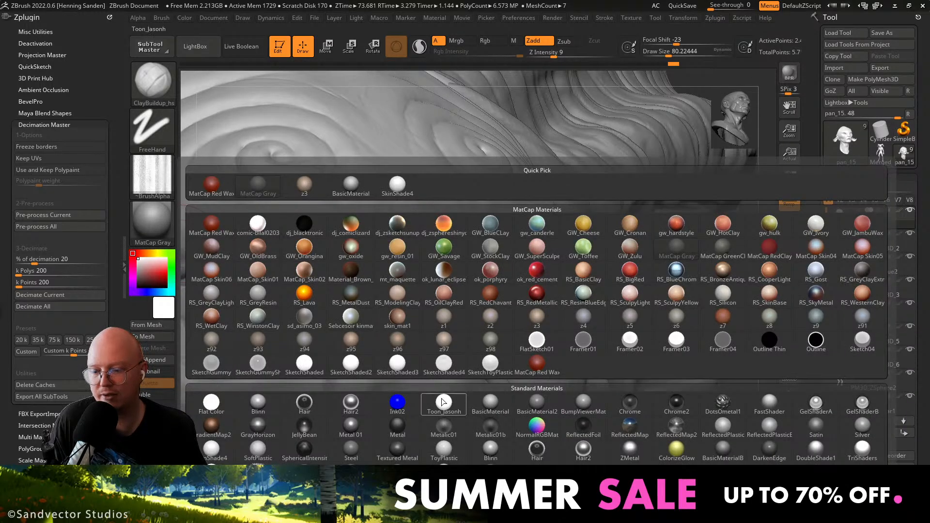
left_click(495, 412)
mouse_move(370, 293)
right_mouse_down()
mouse_move(353, 285)
mouse_move(371, 299)
right_mouse_up()
mouse_move(364, 306)
left_mouse_down()
mouse_move(342, 326)
mouse_move(351, 330)
left_mouse_up()
Detail the skin above the upper eyelid and inner eye corner with ClayBuildup_hs at draw sizes of about 62 to 71.
key("bracketleft")
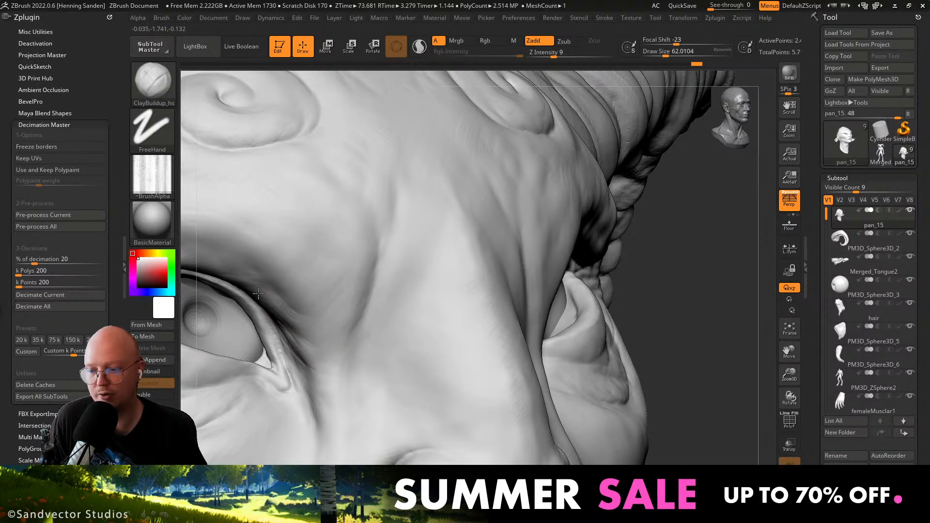
mouse_move(258, 293)
right_mouse_down()
mouse_move(400, 311)
mouse_move(373, 322)
right_mouse_up()
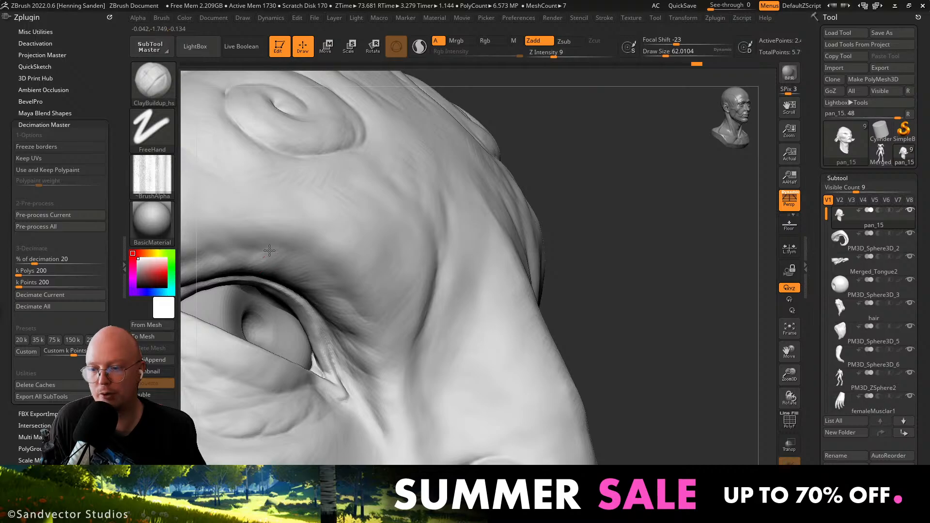
mouse_move(226, 262)
right_mouse_down()
mouse_move(342, 270)
mouse_move(307, 276)
right_mouse_up()
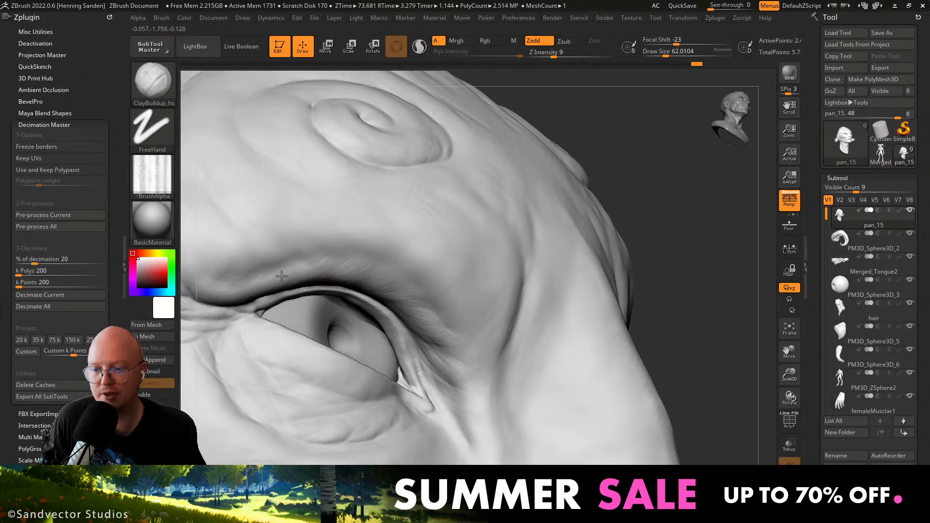
right_click_drag(266, 249, 408, 305)
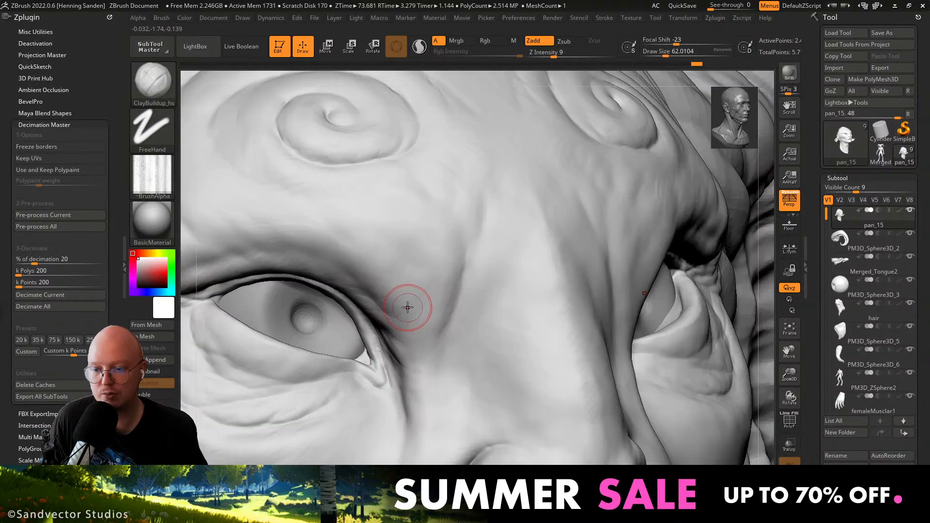
right_click_drag(383, 335, 352, 297)
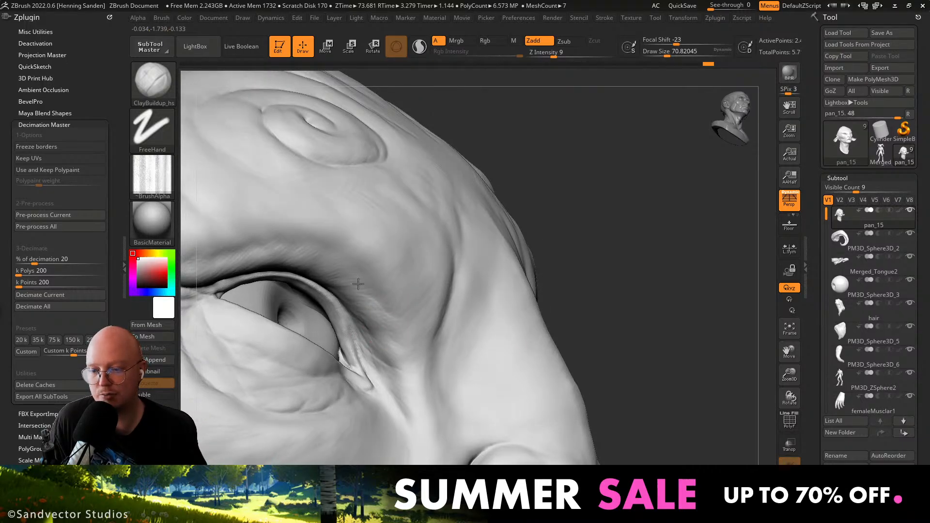
Refine the inner brow below the forehead spiral with ClayBuildup_hs at a draw size of about 74.
right_click_drag(256, 261, 218, 290)
right_click_drag(347, 359, 377, 373)
mouse_move(429, 344)
right_mouse_down("ctrl")
mouse_move(435, 314)
mouse_move(455, 325)
mouse_move(448, 370)
mouse_move(455, 317)
mouse_move(523, 404)
mouse_move(415, 347)
right_mouse_up("ctrl")
key("s")
left_click_drag(364, 348, 368, 347)
right_click_drag(365, 331, 385, 318)
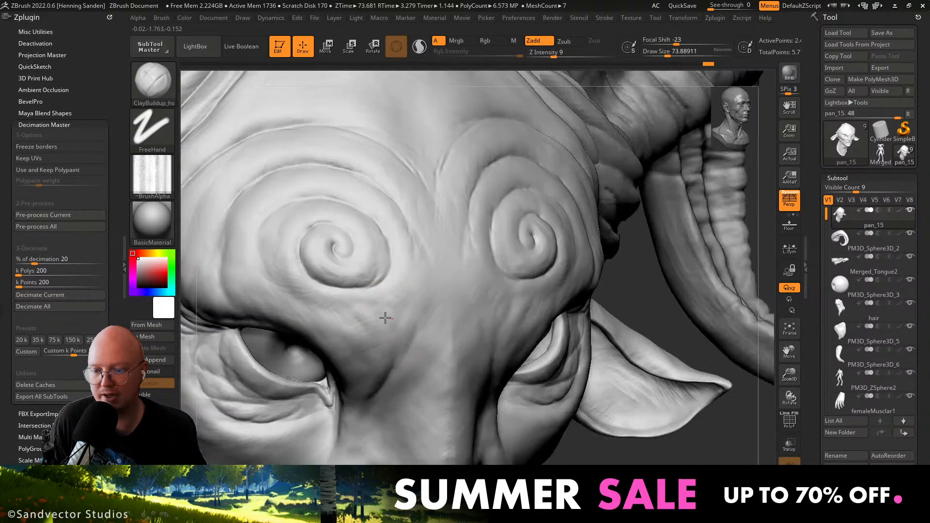
Add skin strokes between the forehead spiral and the eye socket with ClayBuildup_hs at draw sizes of about 51 to 59.
key("s")
left_click_drag(365, 315, 356, 314)
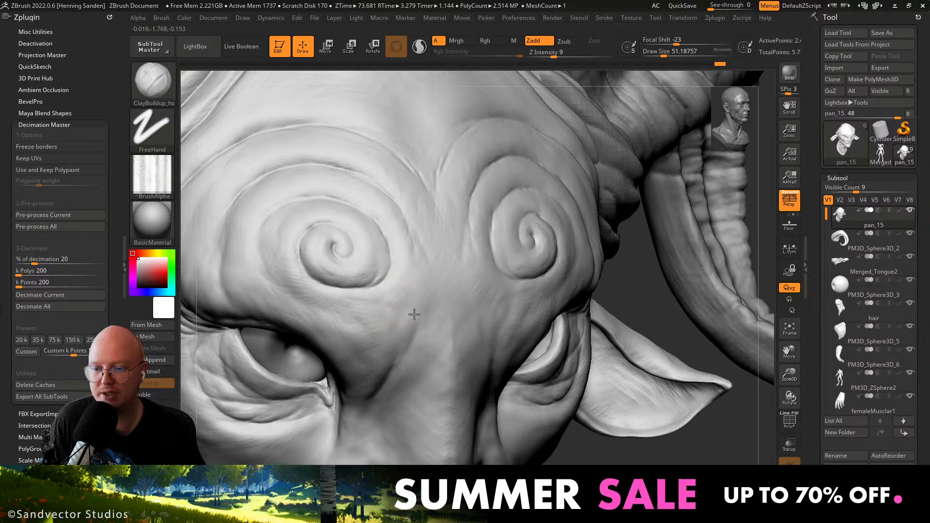
right_click_drag(414, 314, 387, 318)
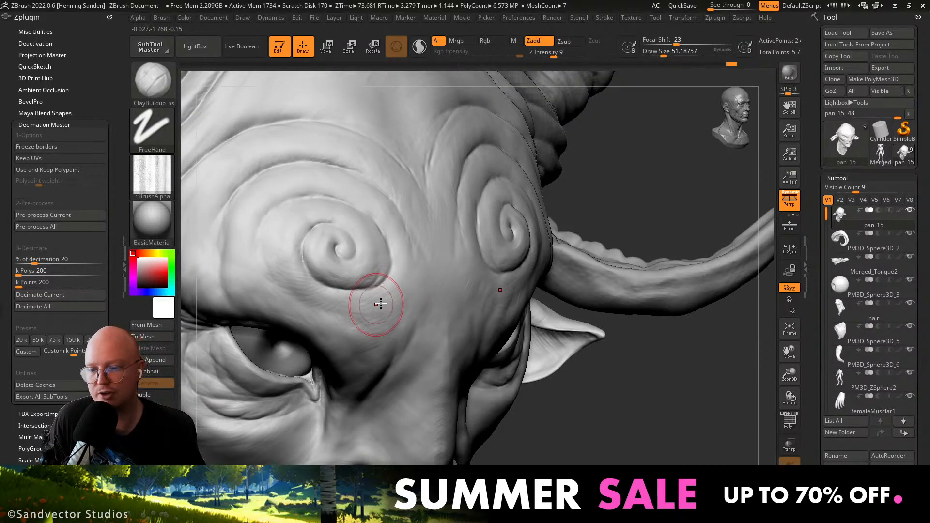
mouse_move(364, 341)
right_mouse_down()
mouse_move(381, 325)
mouse_move(415, 328)
mouse_move(410, 334)
right_mouse_up()
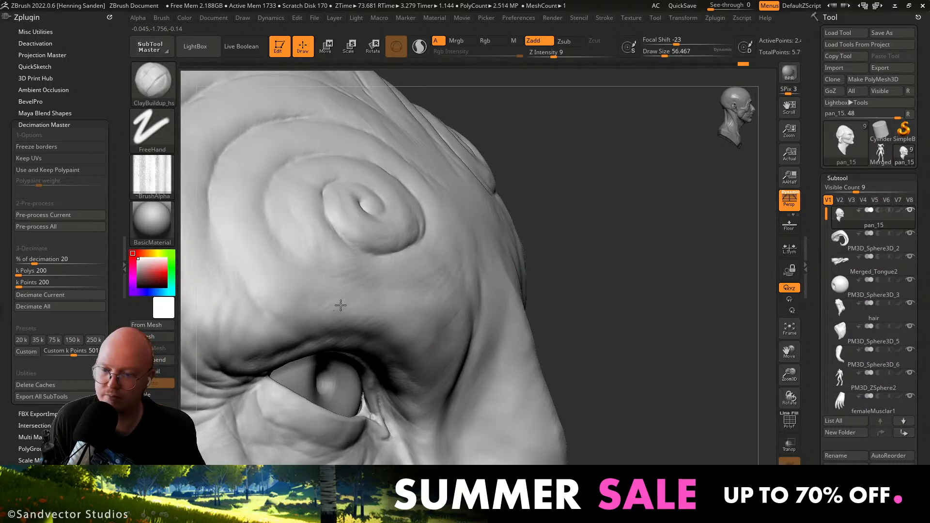
right_click_drag(357, 323, 357, 310)
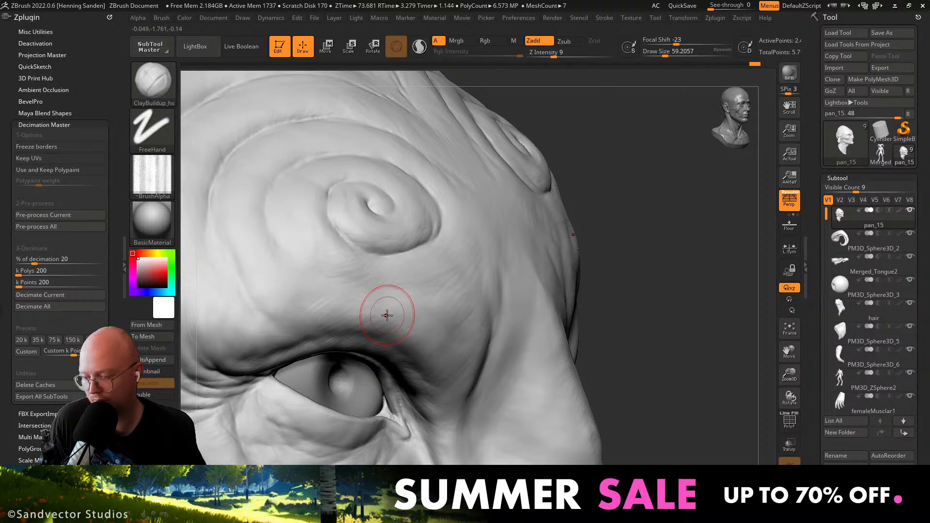
Smooth the brow above the eye and rework its inner and outer parts with ClayBuildup_hs at a draw size of about 62.
left_click_drag(396, 312, 418, 312, "shift")
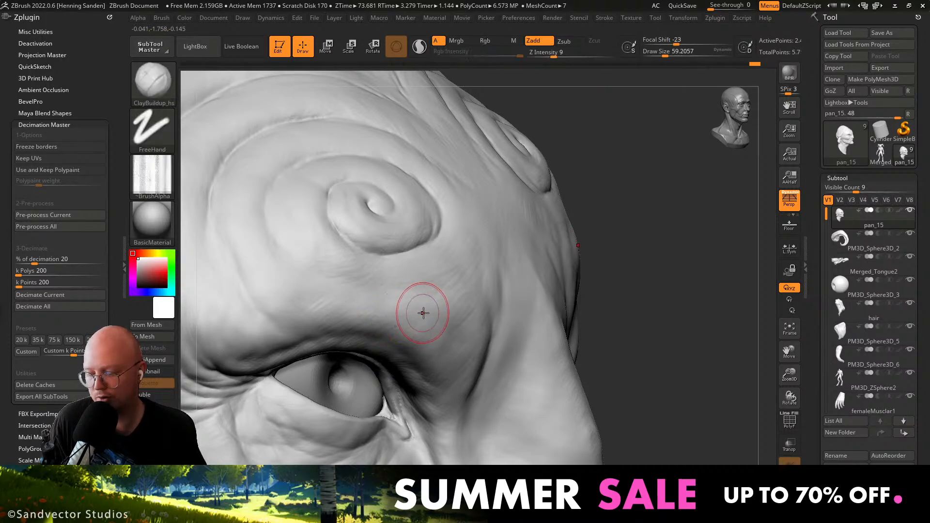
right_click_drag(436, 304, 419, 320)
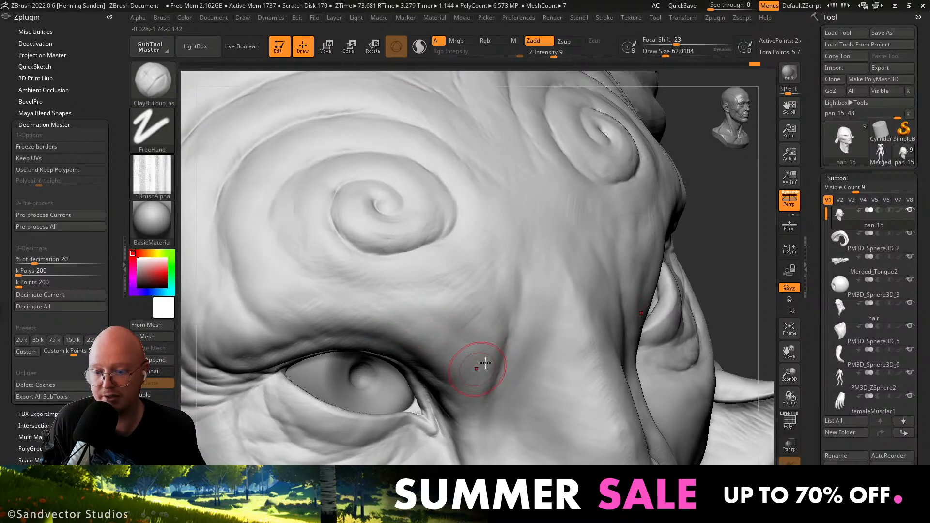
left_click_drag(470, 372, 462, 382)
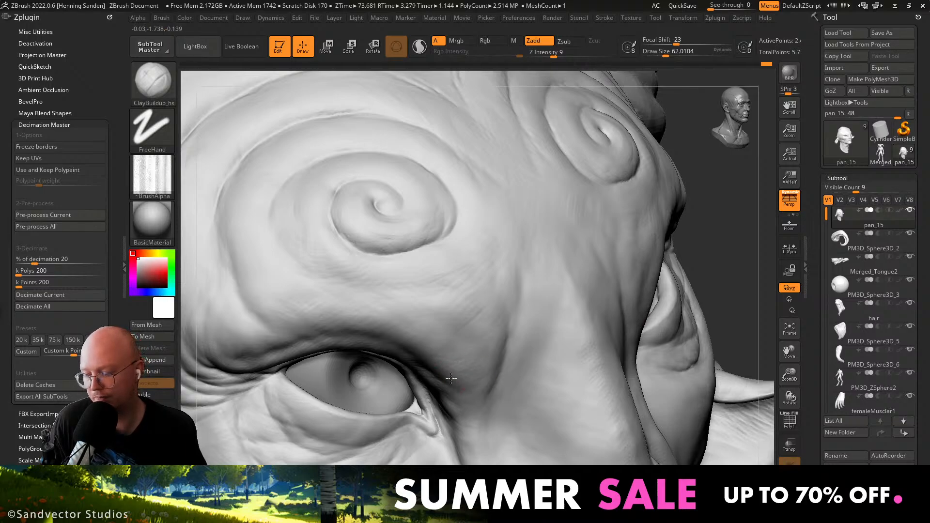
left_click_drag(451, 378, 465, 390)
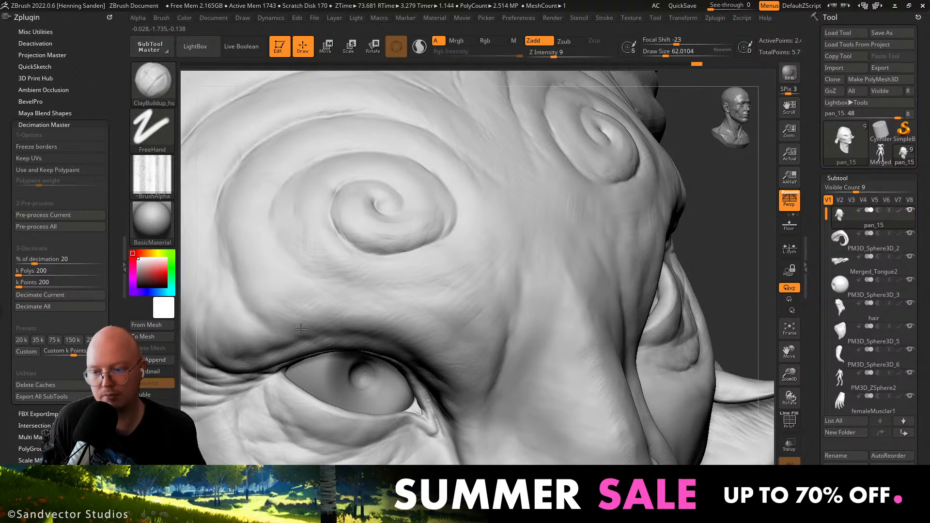
left_click_drag(301, 329, 304, 310)
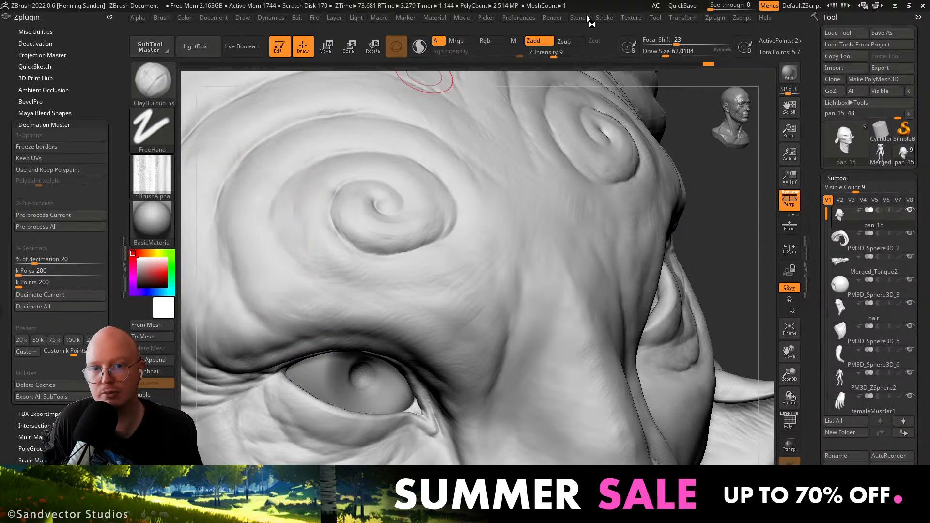
Inspect the stroke modifiers of the ClayBuildup_hs brush.
left_click(604, 18)
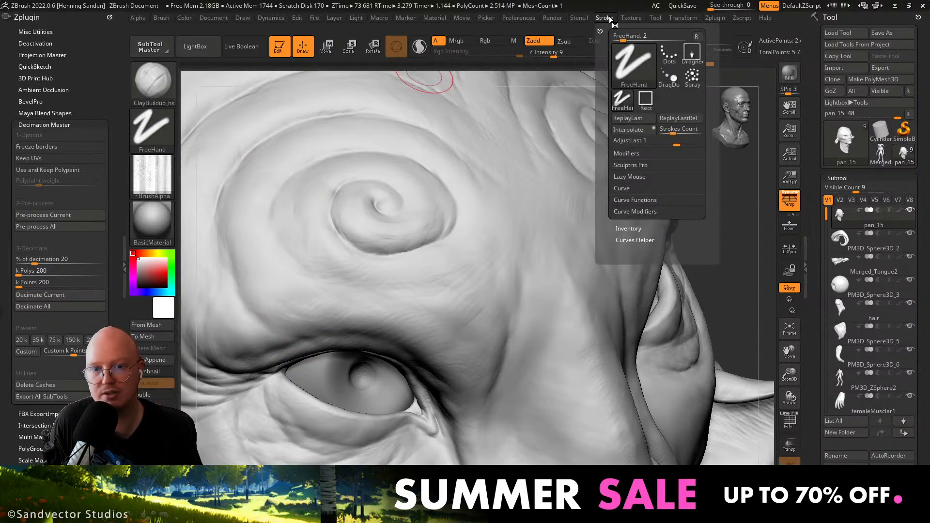
left_click(630, 154)
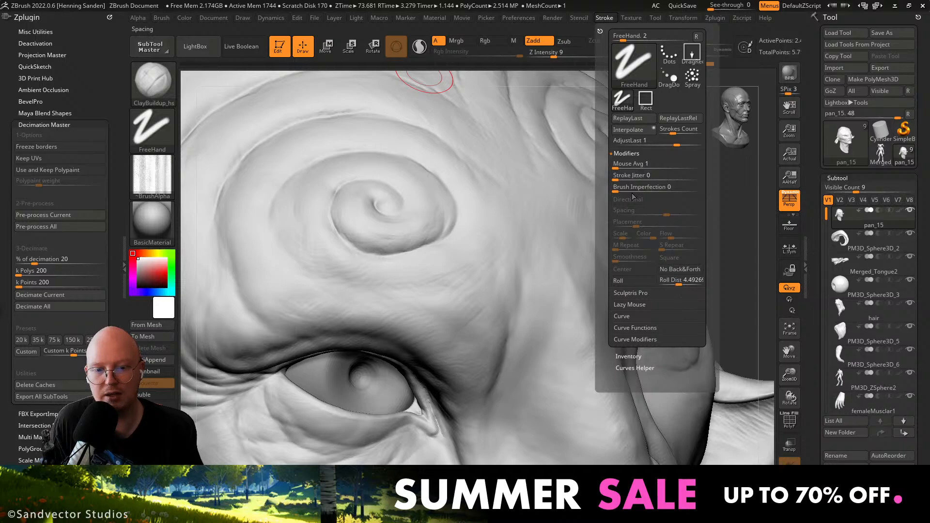
left_click(627, 153)
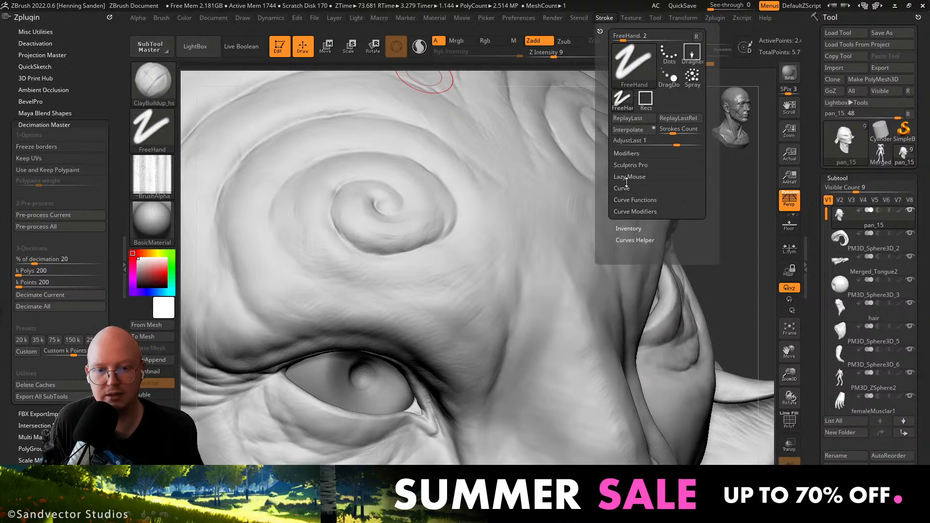
left_click(629, 153)
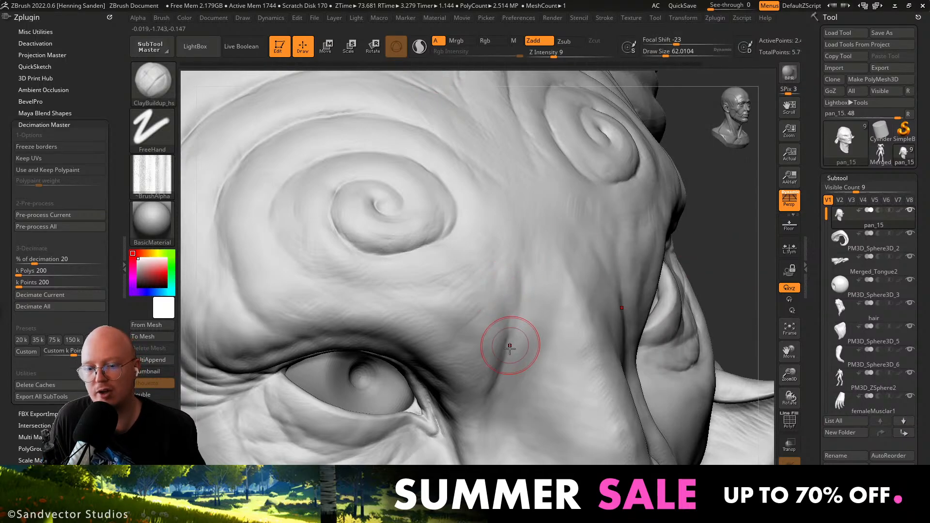
Add ClayBuildup_hs strokes along the brow from beside the nose bridge to its outer end, reducing the draw size to about 51.
mouse_move(494, 354)
left_mouse_down()
mouse_move(467, 389)
mouse_move(447, 374)
left_mouse_up()
right_click_drag(422, 310, 403, 324)
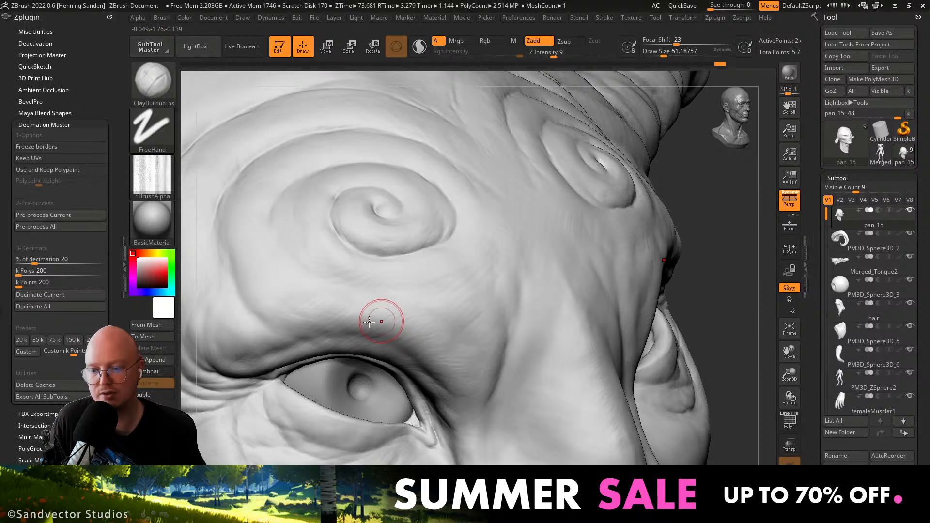
mouse_move(370, 319)
left_mouse_down()
mouse_move(288, 339)
mouse_move(256, 335)
left_mouse_up()
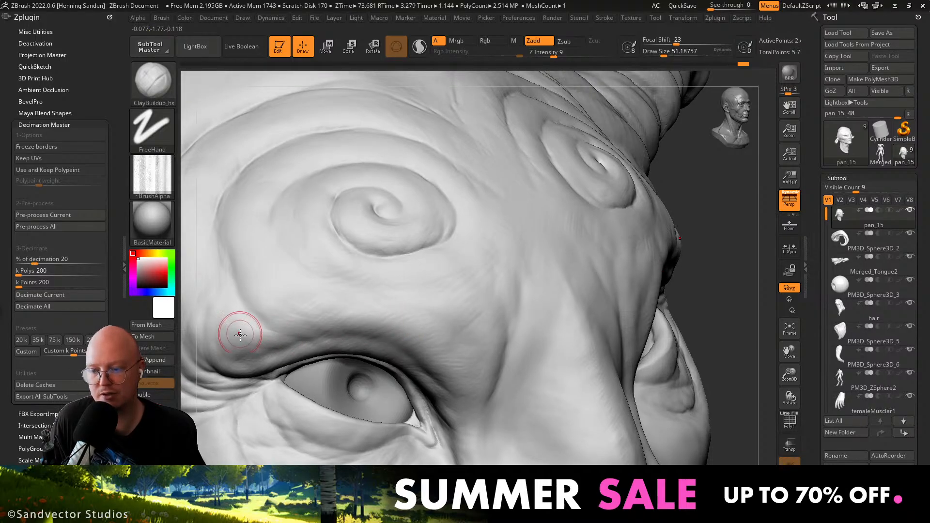
right_click_drag(240, 334, 298, 324, "alt")
mouse_move(309, 331)
left_mouse_down()
mouse_move(283, 326)
mouse_move(291, 304)
left_mouse_up()
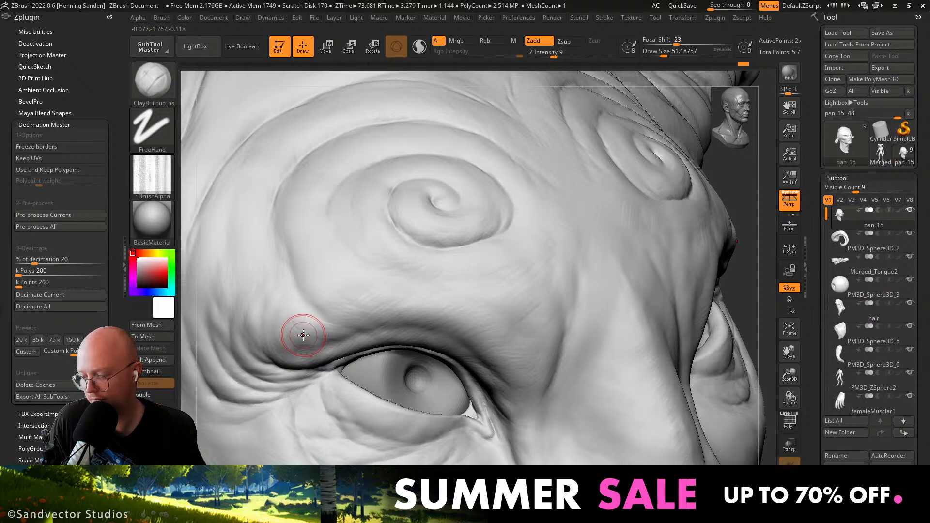
Refine the crease between the inner brow and nose bridge with ClayBuildup_hs at draw sizes of about 51 to 54.
right_click_drag(316, 328, 282, 286)
right_click_drag(281, 285, 310, 262, "ctrl")
mouse_move(504, 319)
right_mouse_down()
mouse_move(471, 327)
mouse_move(512, 355)
mouse_move(537, 329)
mouse_move(487, 346)
right_mouse_up()
mouse_move(440, 427)
right_mouse_down("alt")
mouse_move(480, 404)
mouse_move(499, 291)
right_mouse_up("alt")
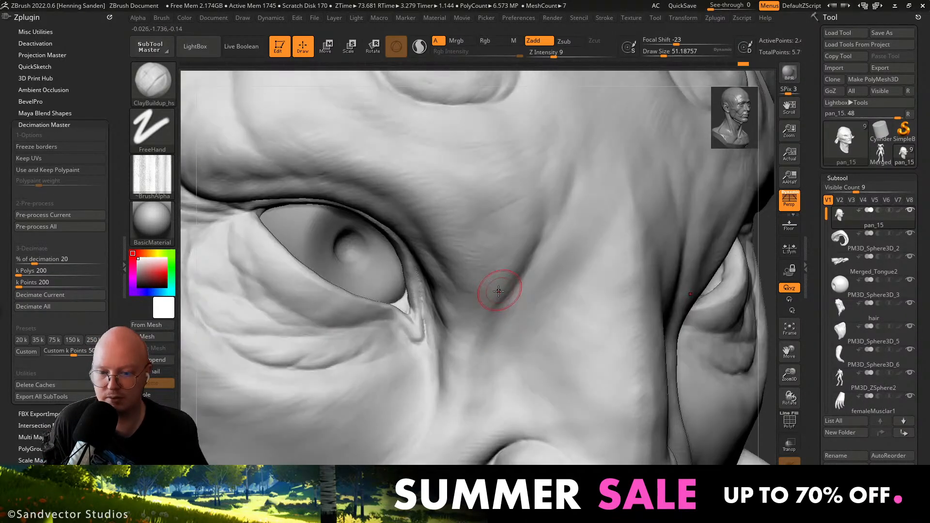
left_click(496, 323, "ctrl+shift")
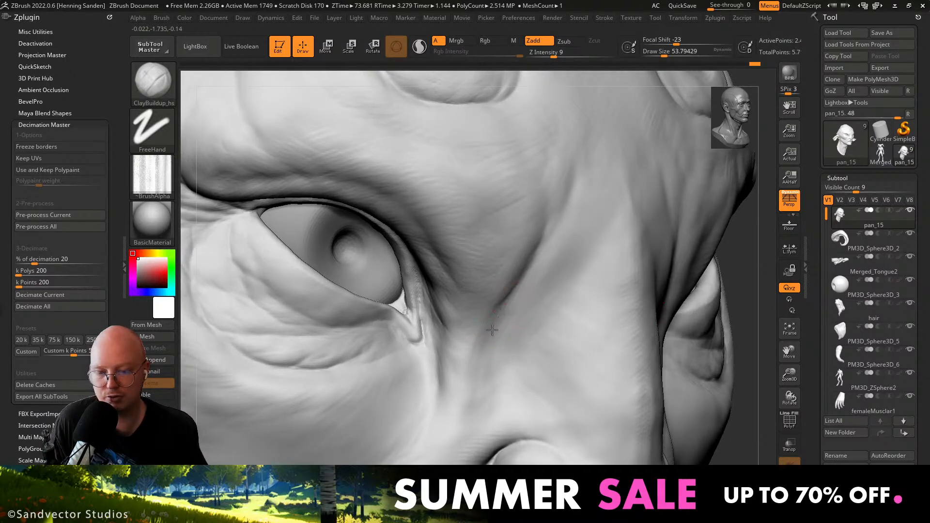
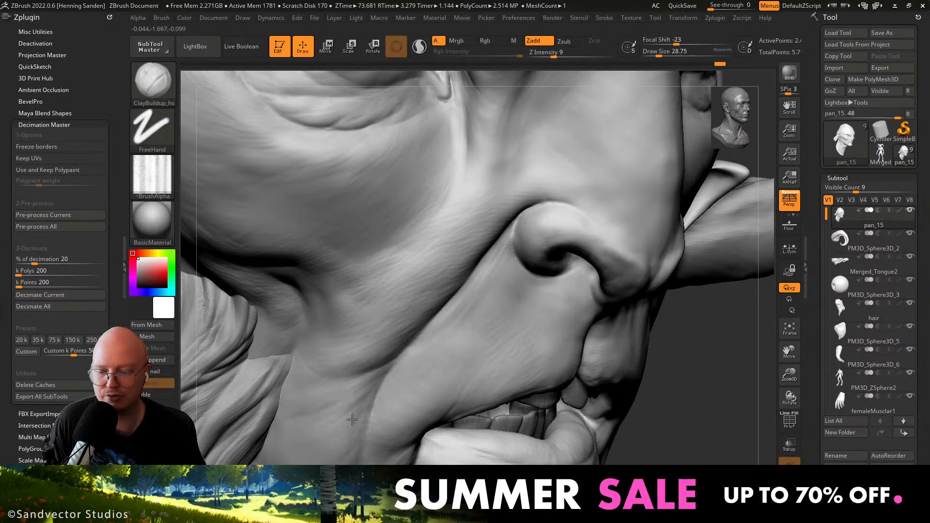
Build up the lower cheek beside the mouth corner with ClayBuildup_hs at draw sizes of about 39 to 62.
key("s")
right_click_drag(363, 392, 376, 335, "alt")
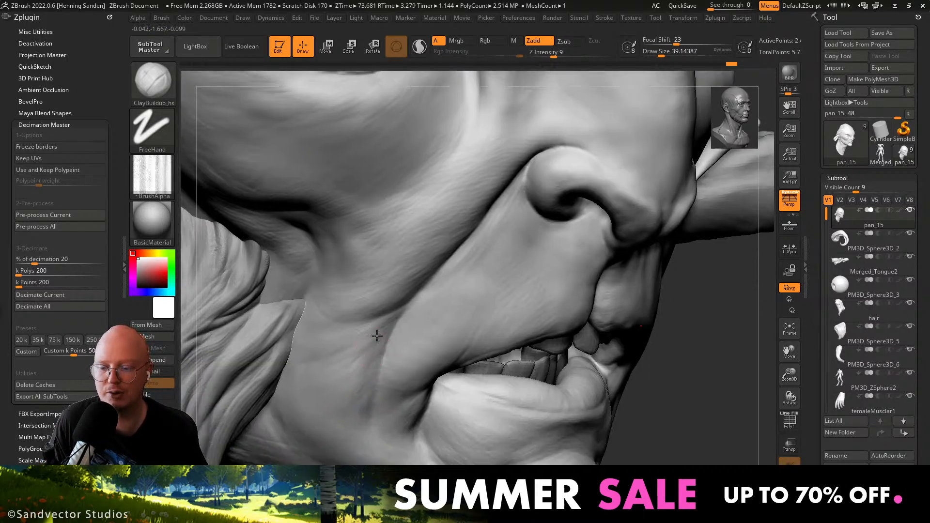
key("bracketright")
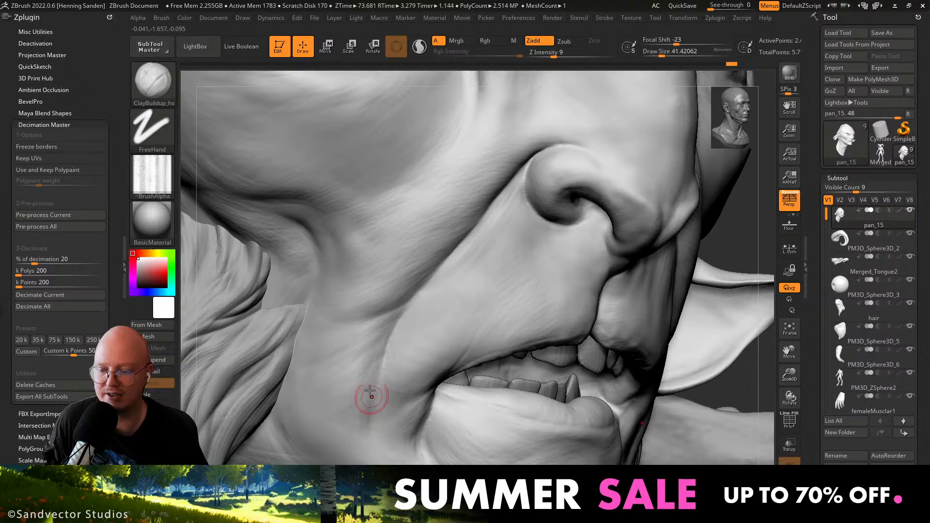
key("s")
left_click_drag(370, 412, 374, 412)
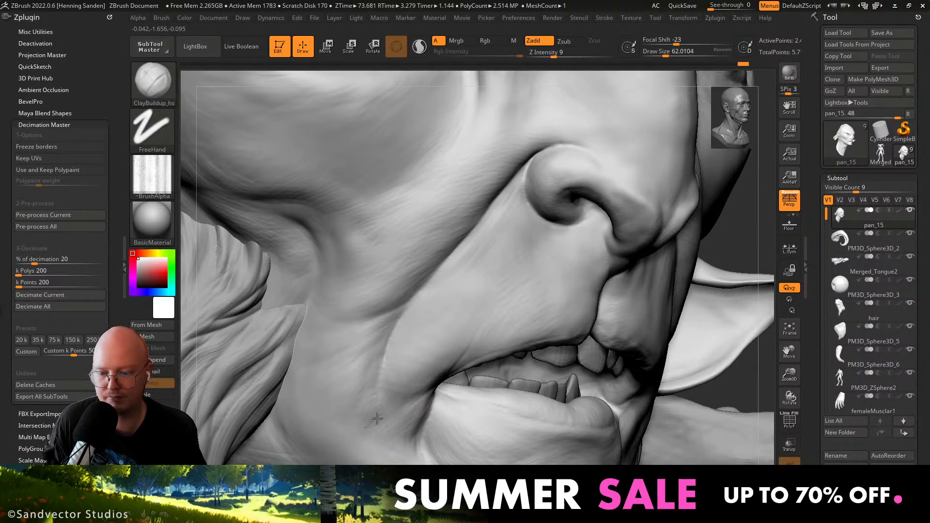
mouse_move(371, 458)
right_mouse_down()
mouse_move(405, 400)
mouse_move(386, 425)
right_mouse_up()
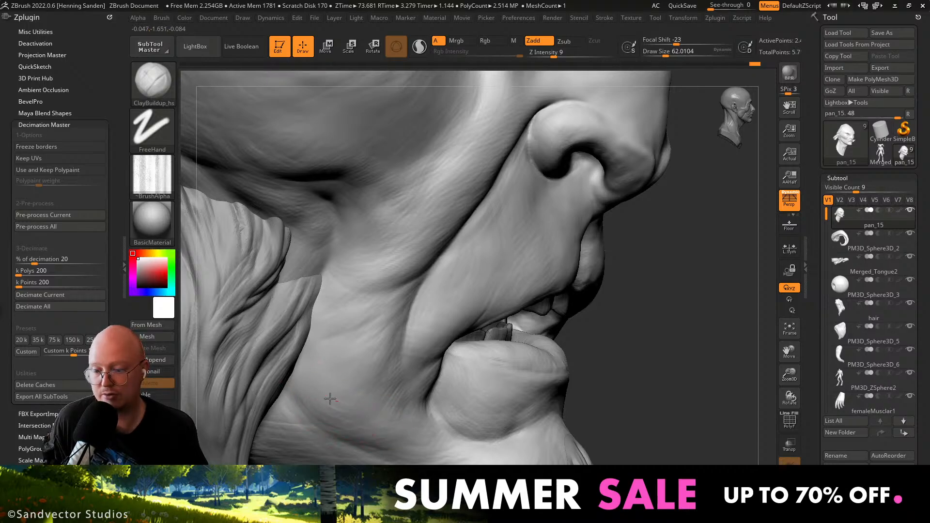
right_click_drag(358, 377, 348, 377)
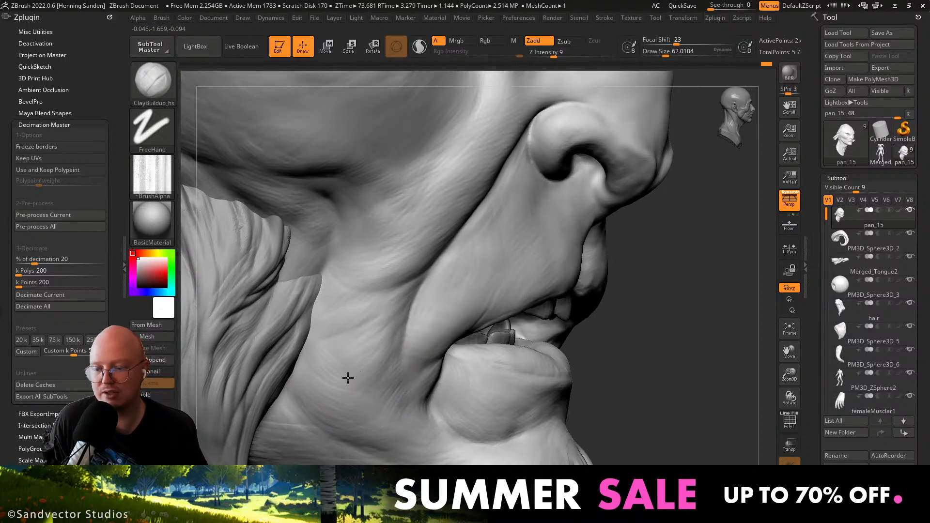
right_click_drag(357, 257, 361, 213, "ctrl")
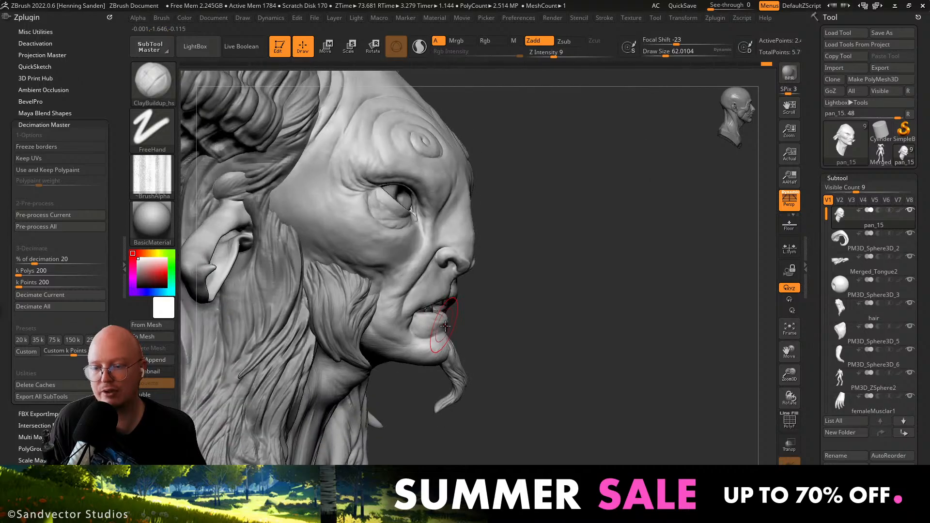
Increase the ClayBuildup_hs draw size to 112 and add broad strokes over the lower cheek and jaw beside the mouth.
mouse_move(438, 341)
right_mouse_down()
mouse_move(430, 325)
mouse_move(409, 358)
mouse_move(427, 356)
mouse_move(363, 394)
mouse_move(371, 396)
right_mouse_up()
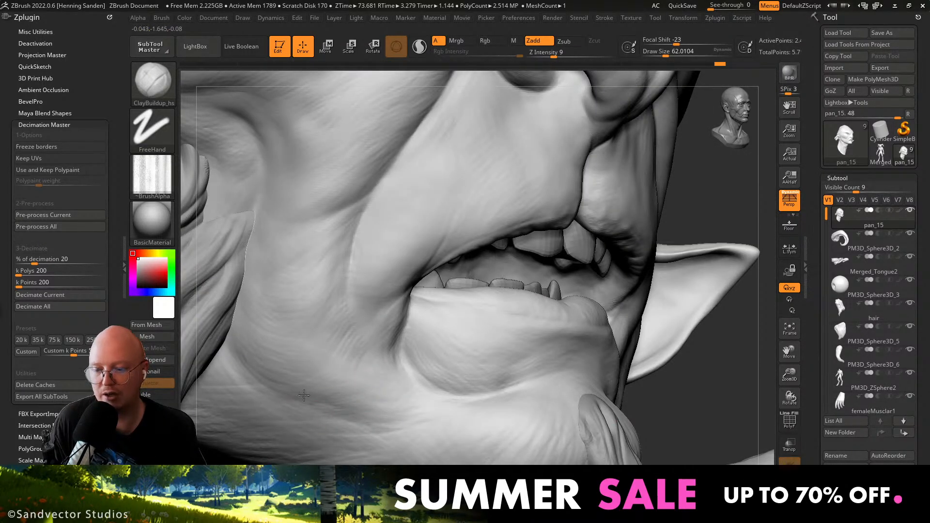
key("bracketright")
key("bracketright")
key("bracketright")
key("bracketright")
key("bracketright")
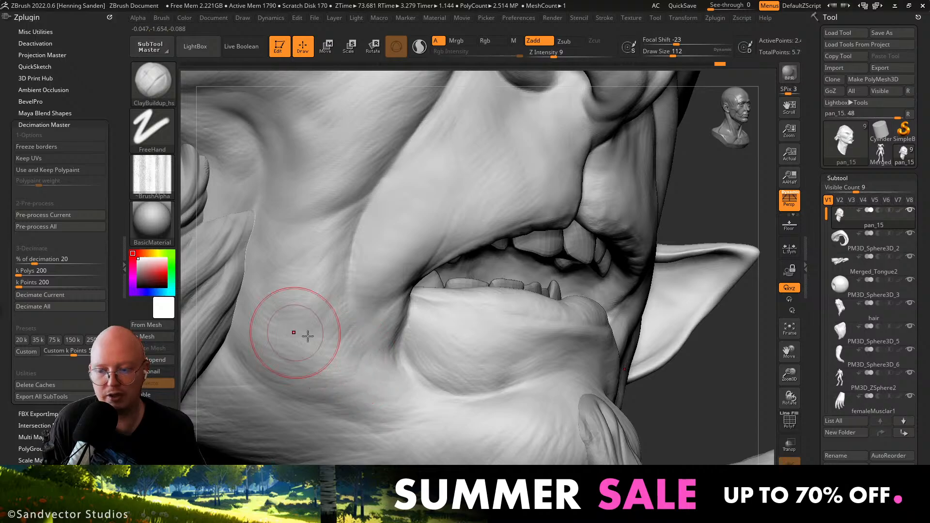
right_click_drag(299, 270, 332, 218)
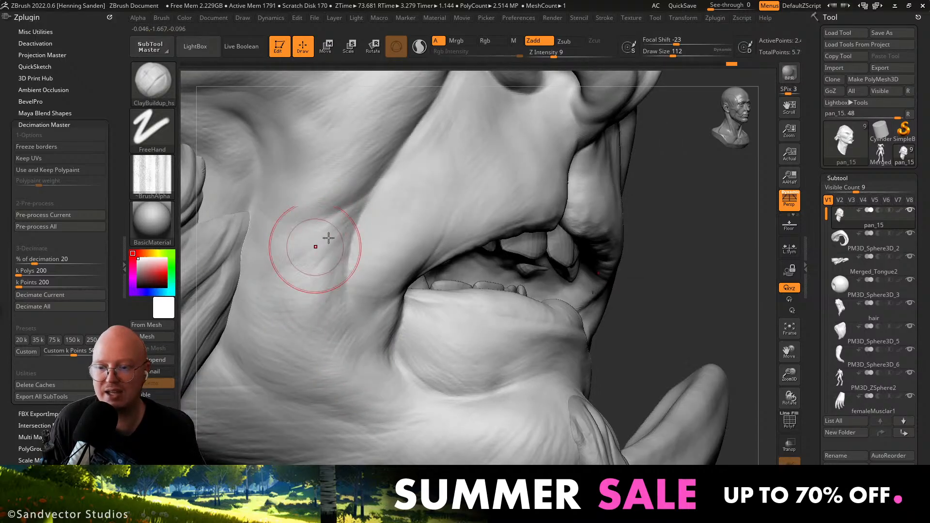
right_click_drag(316, 272, 347, 237)
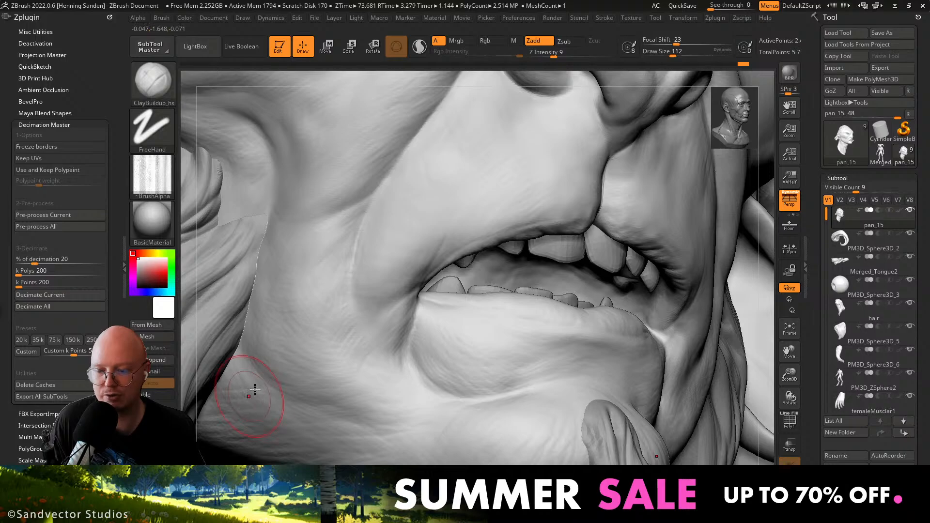
mouse_move(254, 389)
right_mouse_down()
mouse_move(452, 411)
mouse_move(441, 374)
mouse_move(451, 367)
right_mouse_up()
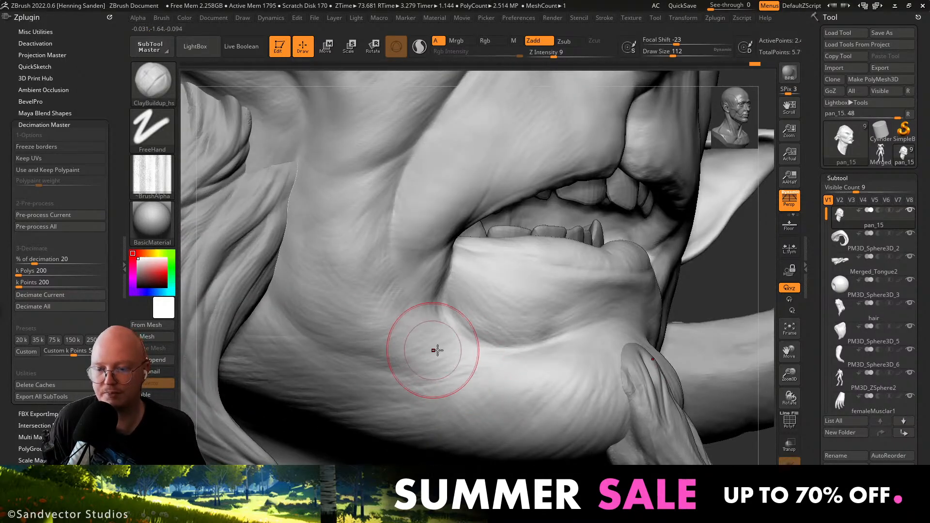
Refine the fold beneath the lower lip and around the mouth corner with ClayBuildup_hs at draw sizes of about 83 and 59.
left_click_drag(523, 340, 521, 339)
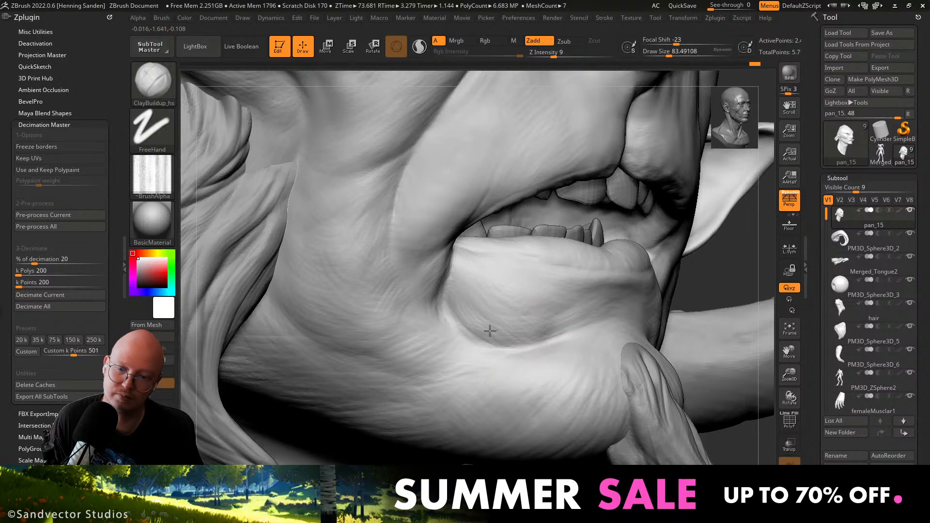
left_click_drag(446, 277, 391, 285)
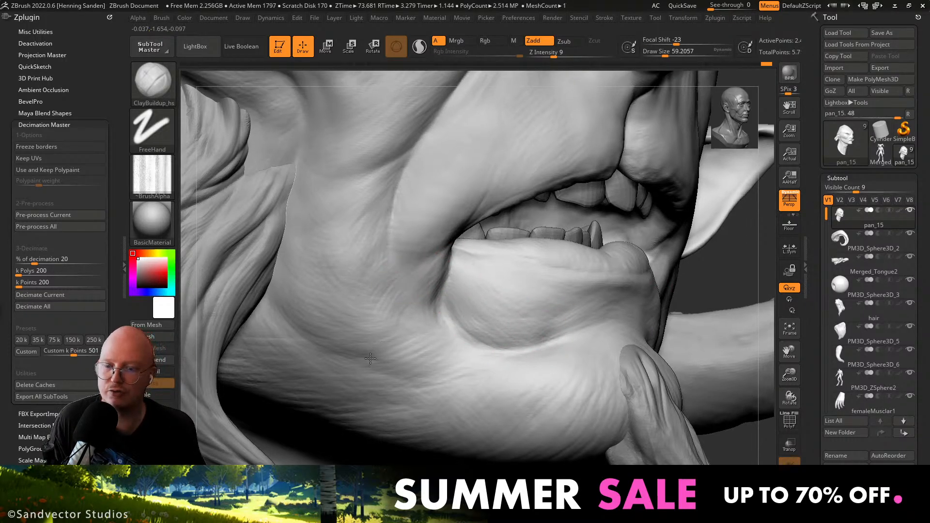
right_click_drag(392, 286, 405, 322)
mouse_move(385, 291)
right_mouse_down()
mouse_move(376, 237)
mouse_move(359, 257)
mouse_move(393, 294)
mouse_move(351, 266)
mouse_move(409, 280)
mouse_move(435, 276)
mouse_move(425, 305)
right_mouse_up()
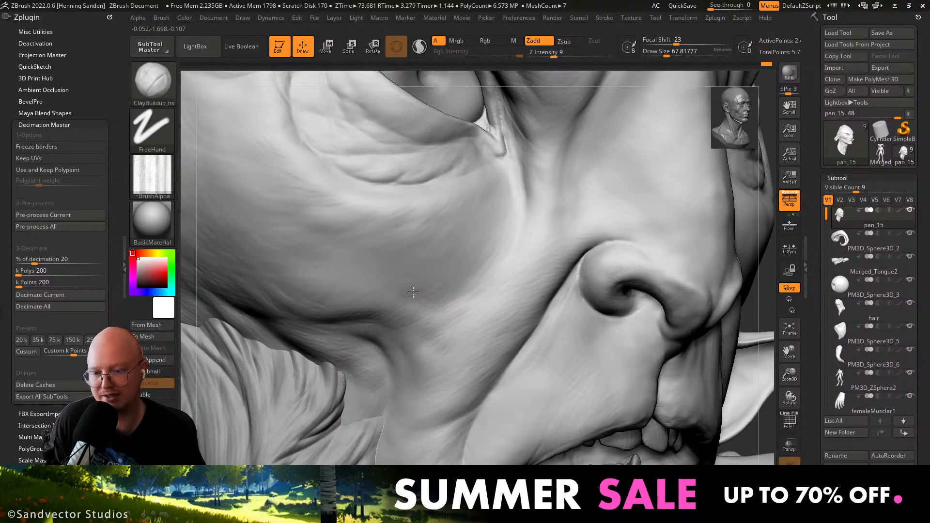
Add ClayBuildup_hs strokes across the cheek below the eye, increasing the draw size from about 68 to 124.
left_click_drag(413, 292, 347, 296)
mouse_move(376, 279)
left_mouse_down()
mouse_move(339, 302)
mouse_move(347, 301)
left_mouse_up()
right_click_drag(397, 285, 407, 272)
left_click_drag(413, 278, 390, 269)
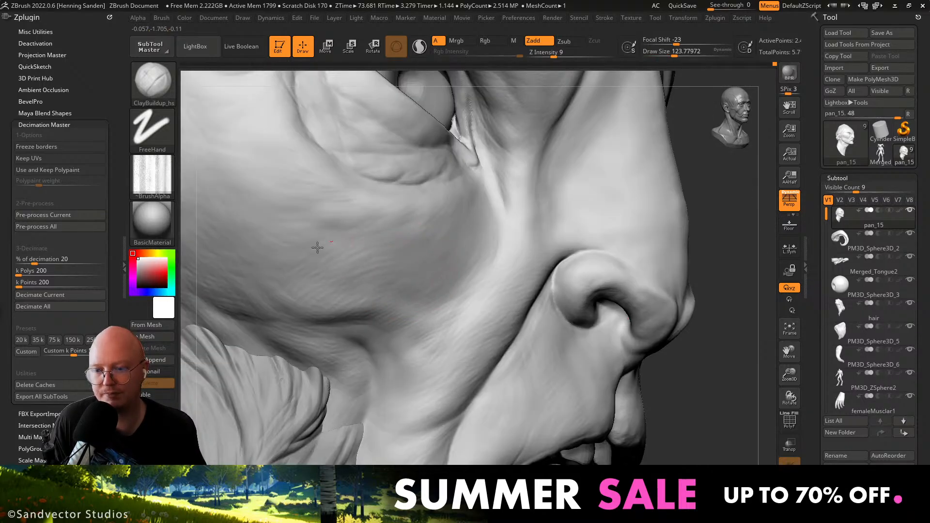
left_click_drag(318, 247, 312, 250)
right_click_drag(330, 266, 274, 229, "ctrl")
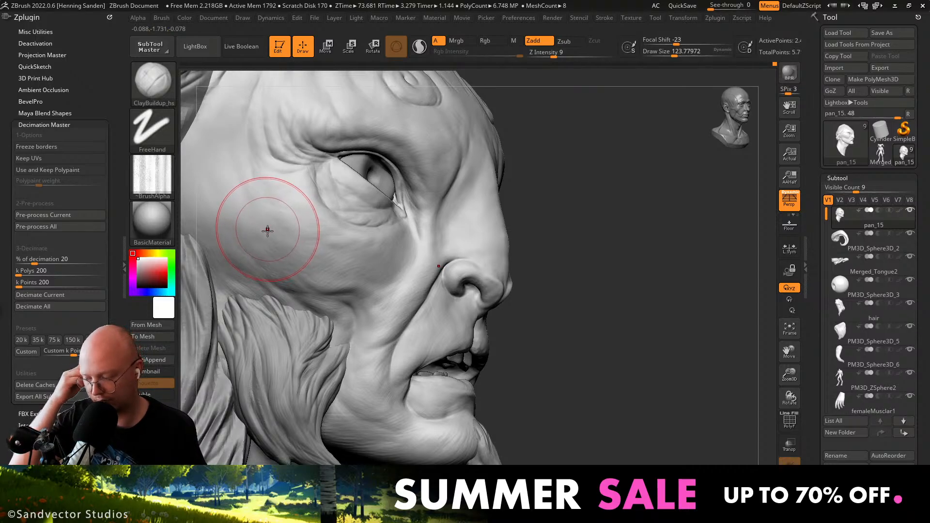
Build up the outer cheek and cheekbone towards the hairline with ClayBuildup_hs at a draw size of about 124.
mouse_move(315, 277)
right_mouse_down()
mouse_move(454, 319)
mouse_move(484, 344)
right_mouse_up()
key("s")
left_click_drag(486, 347, 469, 339)
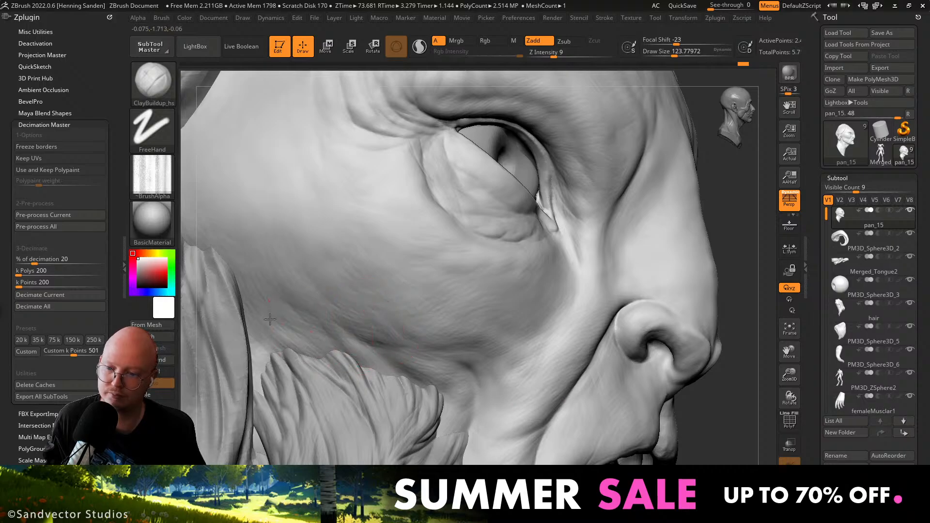
left_click_drag(232, 233, 234, 254)
right_click_drag(251, 256, 309, 309, "alt")
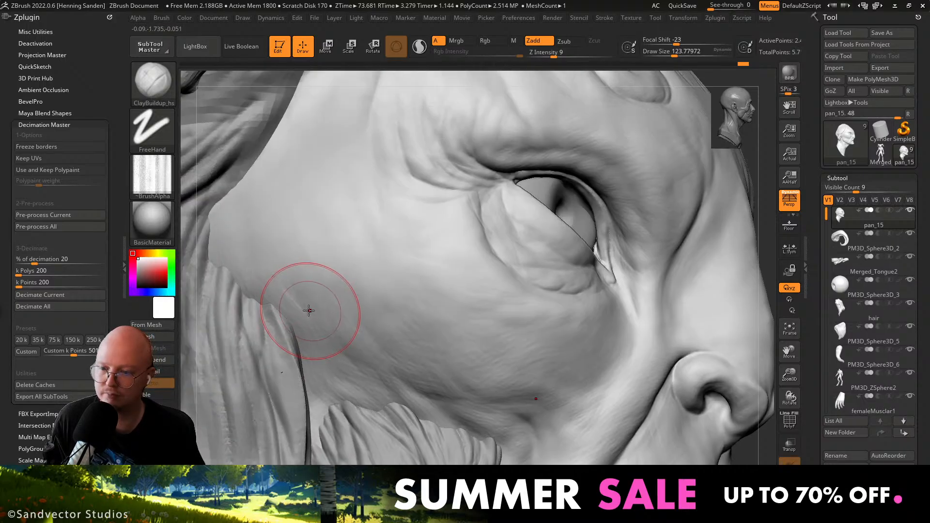
left_click_drag(308, 308, 276, 305)
left_click_drag(275, 255, 287, 248)
mouse_move(320, 297)
right_mouse_down("ctrl")
mouse_move(386, 297)
mouse_move(482, 327)
mouse_move(457, 333)
mouse_move(446, 353)
mouse_move(433, 320)
right_mouse_up("ctrl")
right_click_drag(391, 294, 392, 317, "ctrl")
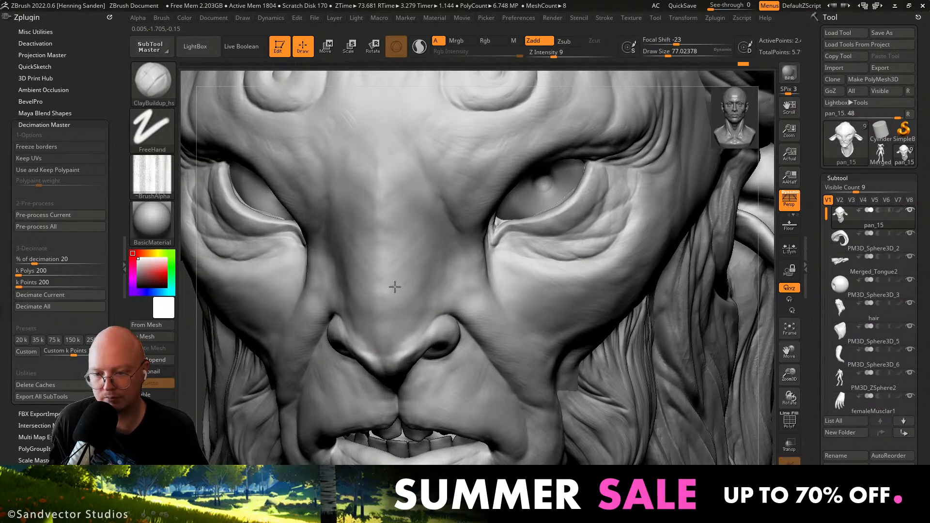
Check the whole figure, make the PM3D_ZSphere2 body the active subtool, and choose the Move brush.
key("f")
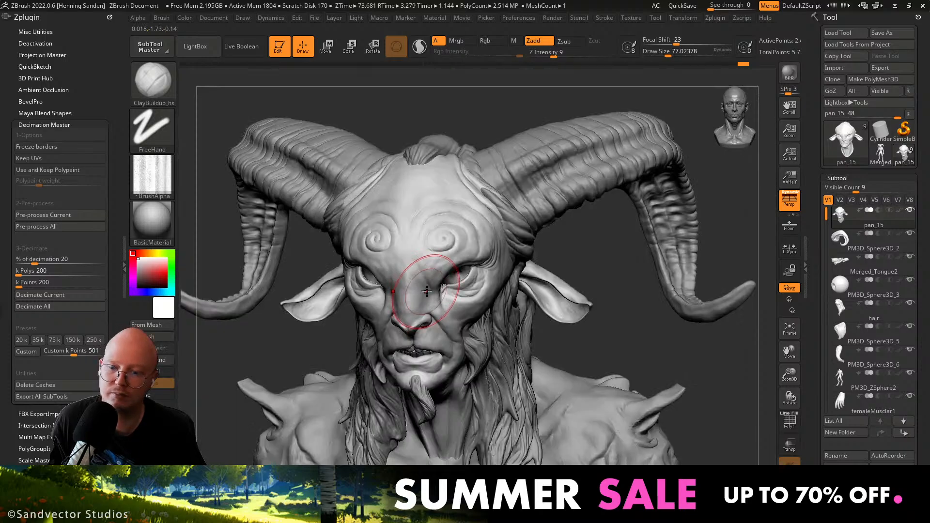
mouse_move(461, 300)
right_mouse_down()
mouse_move(330, 234)
mouse_move(336, 172)
right_mouse_up()
mouse_move(437, 370)
right_mouse_down("ctrl")
mouse_move(424, 270)
mouse_move(426, 298)
right_mouse_up("ctrl")
left_click(439, 336, "alt")
key("b")
key("m")
key("v")
key("s")
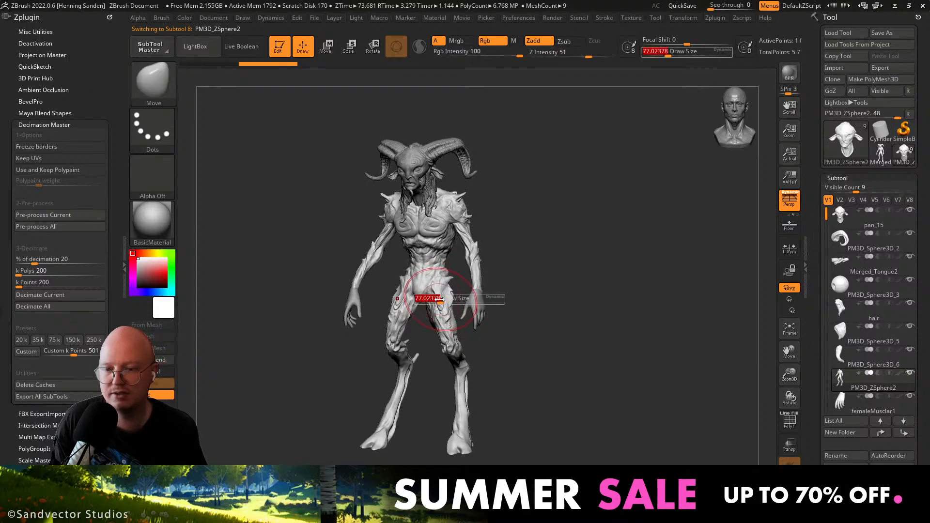
Adjust the body's hip and upper thigh shapes with the Move brush at a draw size of 112, undoing the last stroke.
left_click_drag(426, 297, 431, 296)
mouse_move(444, 300)
right_mouse_down()
mouse_move(433, 290)
mouse_move(451, 283)
right_mouse_up()
key("s")
left_click(436, 286)
mouse_move(451, 283)
left_mouse_down()
mouse_move(438, 285)
mouse_move(455, 296)
left_mouse_up()
key("s")
key("ctrl+z")
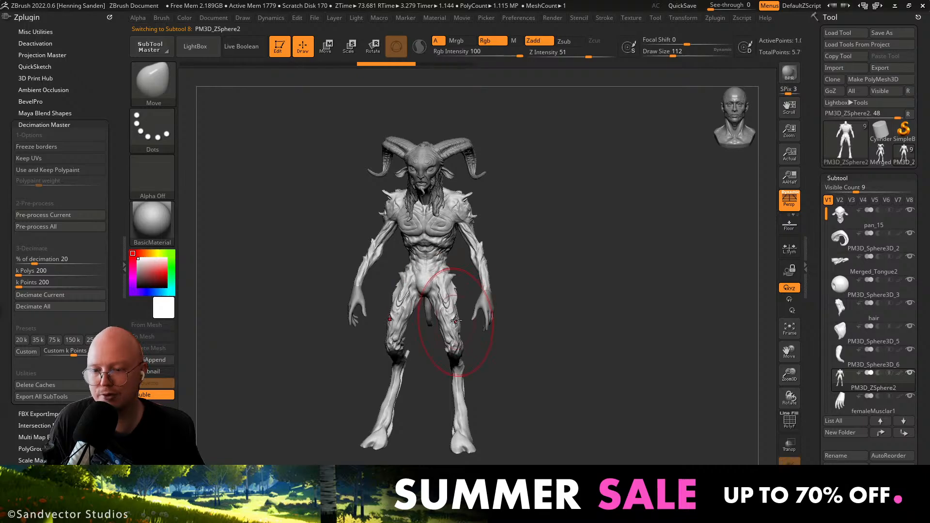
right_click_drag(460, 310, 464, 333, "ctrl")
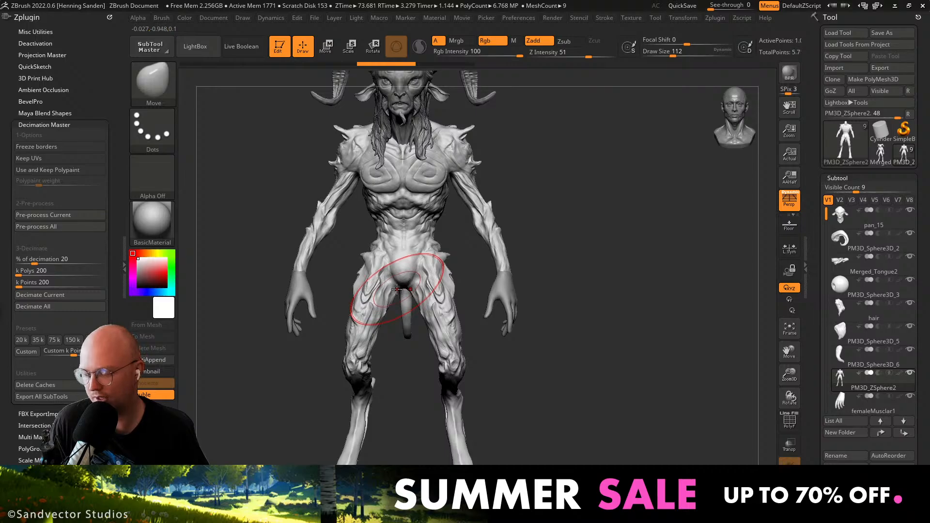
mouse_move(400, 287)
right_mouse_down()
mouse_move(421, 285)
mouse_move(399, 281)
right_mouse_up()
right_click_drag(399, 281, 397, 259, "ctrl")
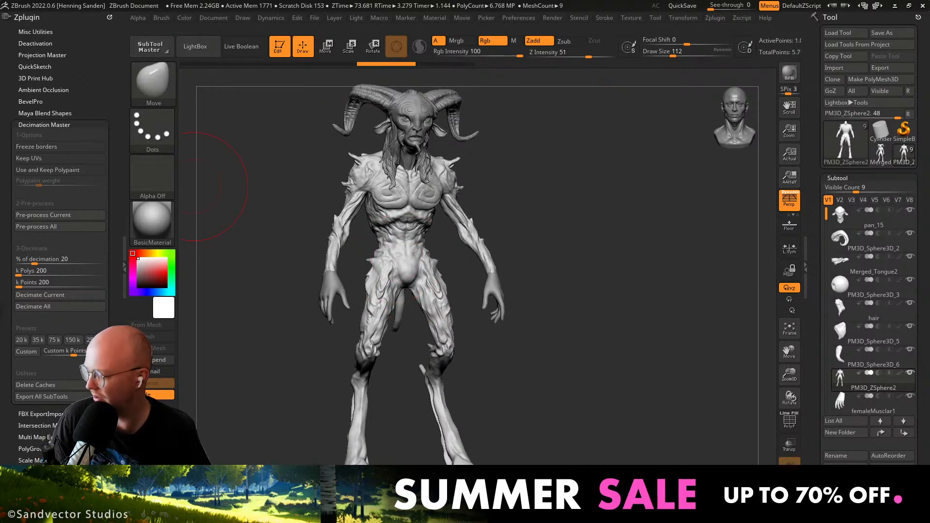
Switch to the browser and open the Switching to Blender for Experienced Artists page from the FlippedNormals Exclusives store.
key("alt+Tab")
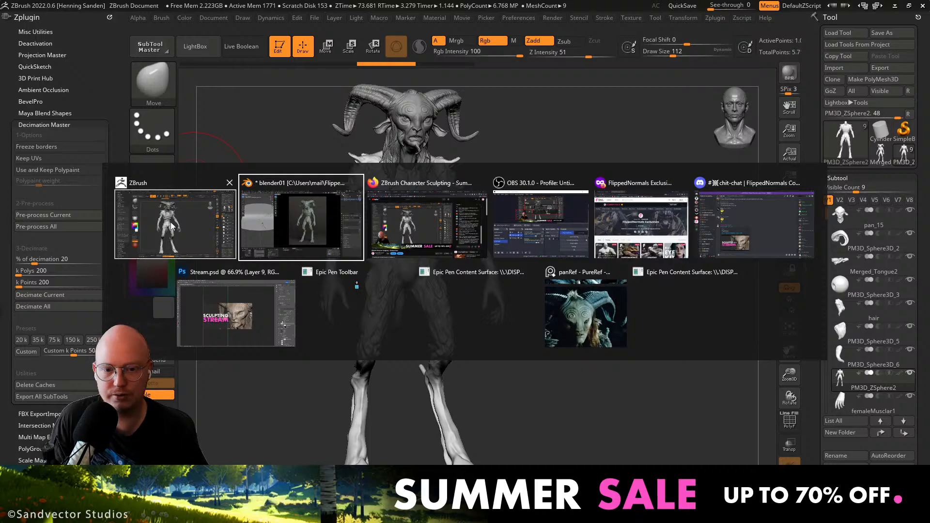
key("Escape")
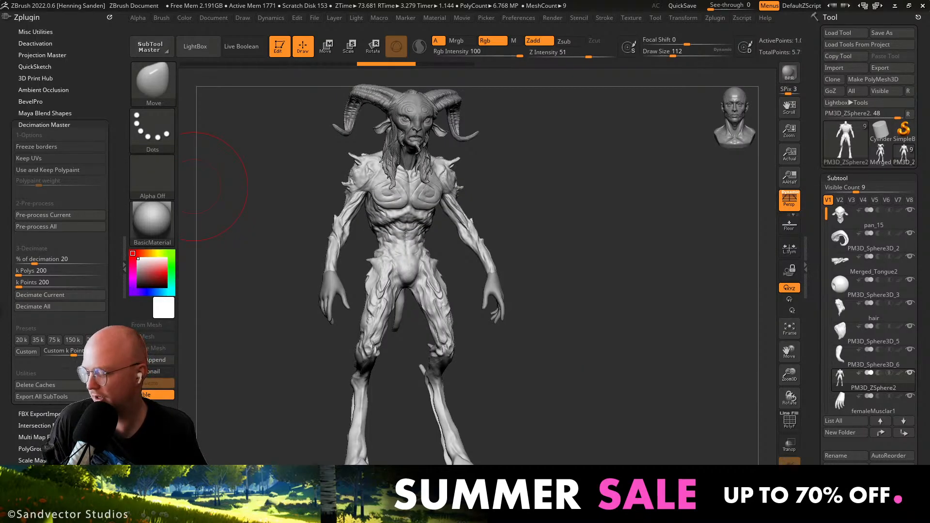
key("alt+Tab")
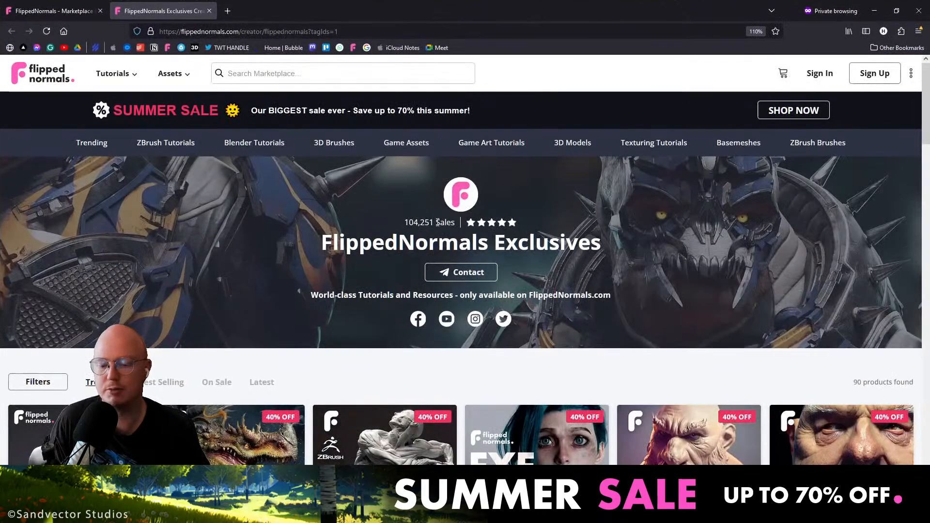
scroll(437, 227, "down", 5)
scroll(369, 274, "down", 4)
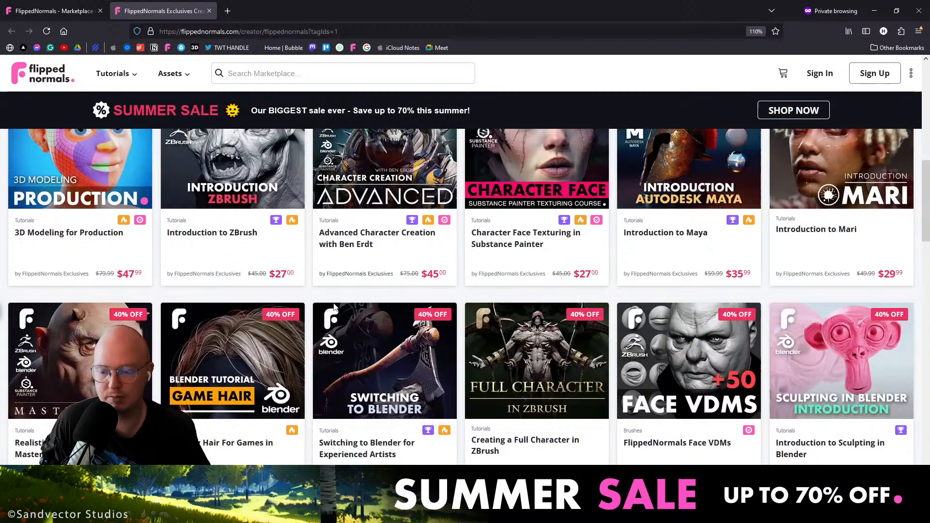
left_click(270, 15)
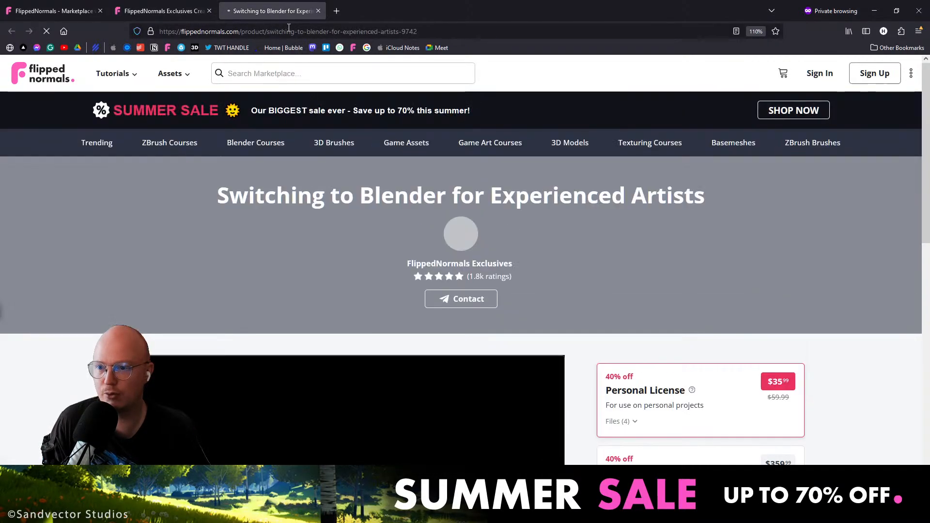
left_click(289, 30)
left_click(180, 257)
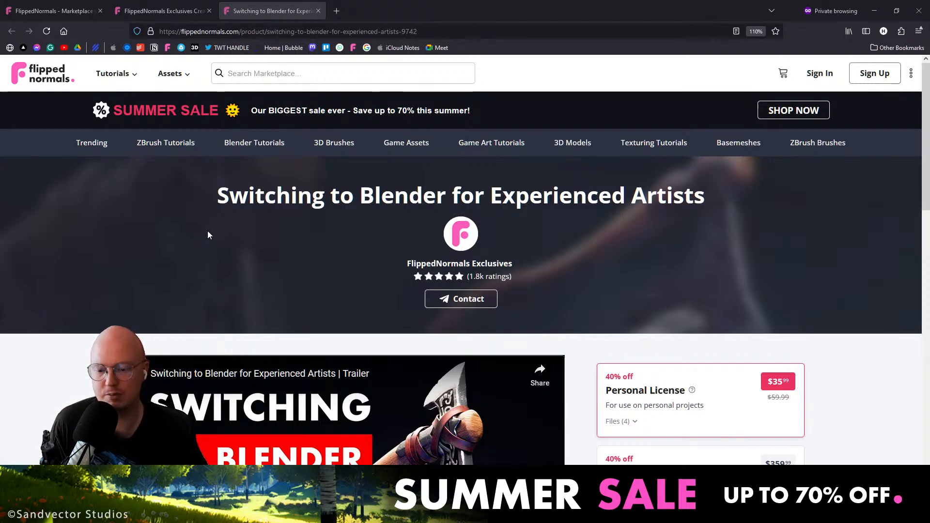
Examine the tutorial's enlarged gallery images of the axe render, its modeling setup and its material nodes.
scroll(210, 235, "down", 2)
scroll(209, 235, "down", 3)
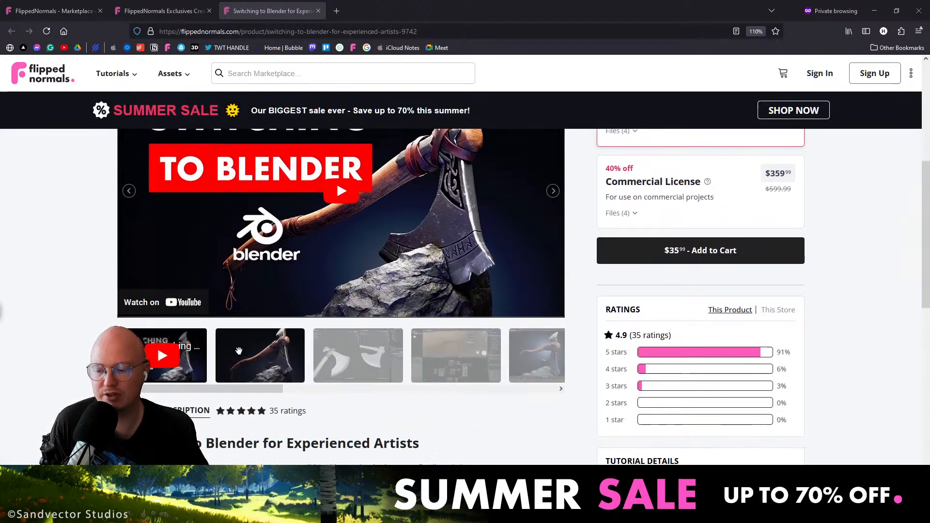
left_click(242, 354)
scroll(286, 323, "up", 2)
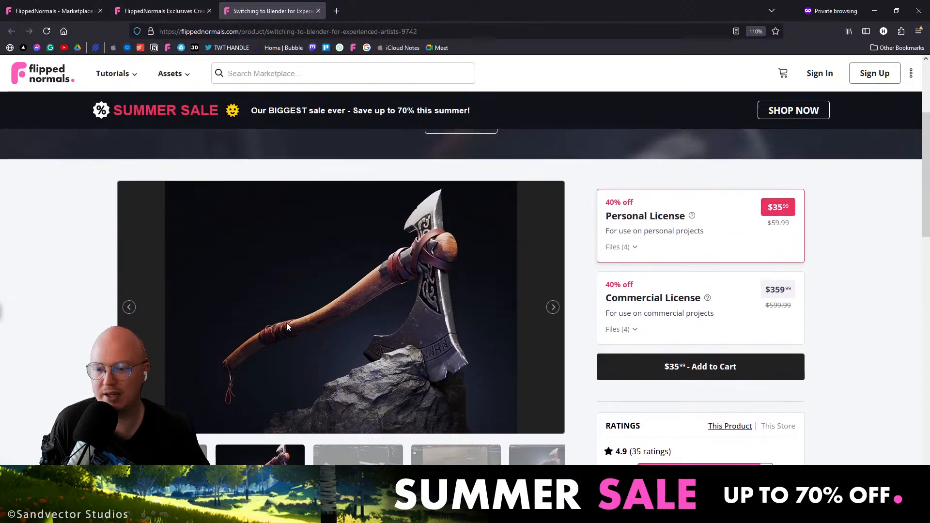
left_click(286, 323)
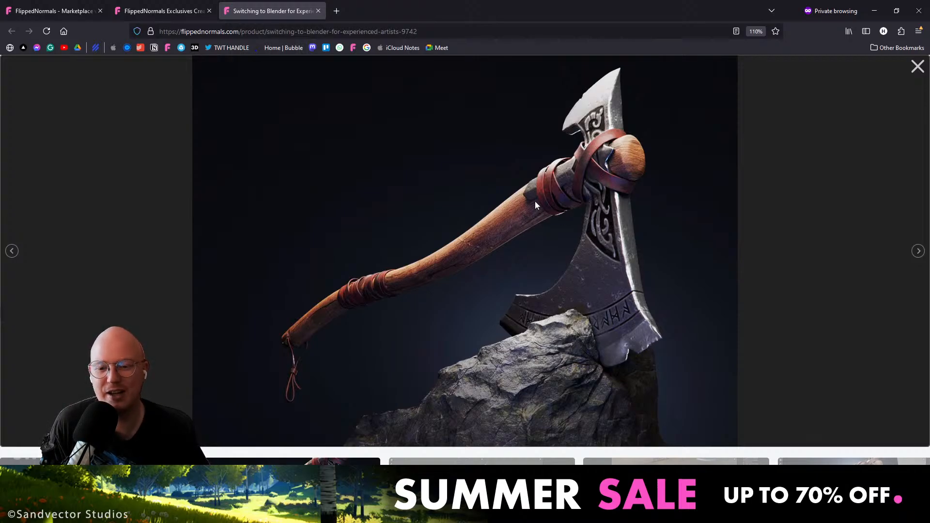
left_click(484, 463)
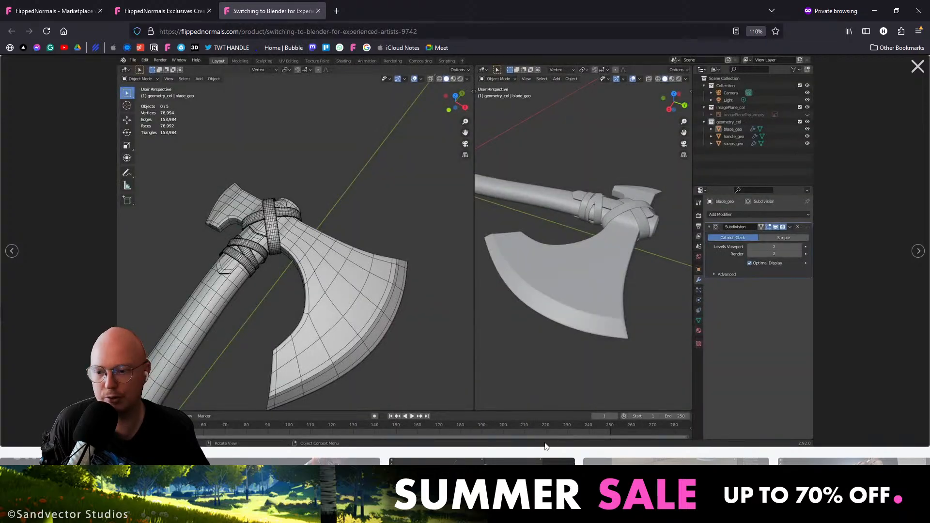
left_click(601, 462)
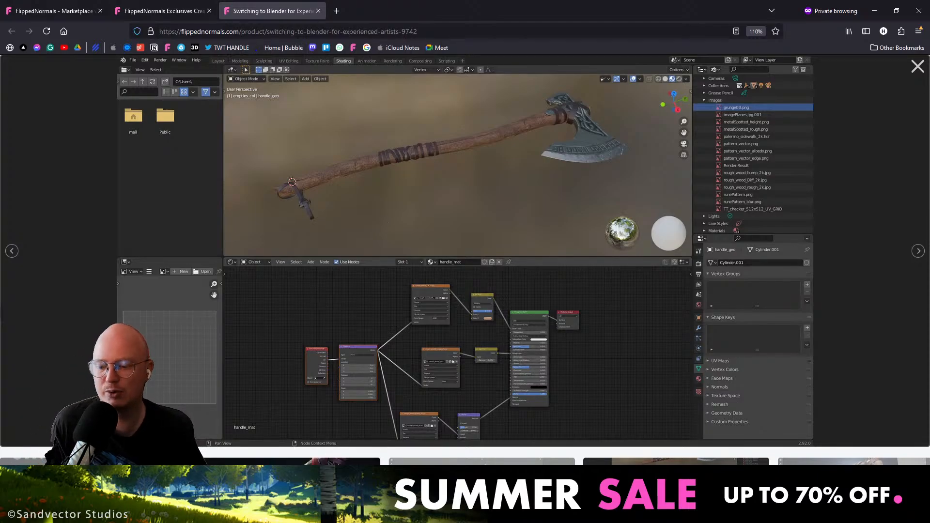
Return to ZBrush and build up the faun's lower abdomen and pelvis with the ClayBuildup_hs brush at a draw size of about 59.
key("alt+Tab")
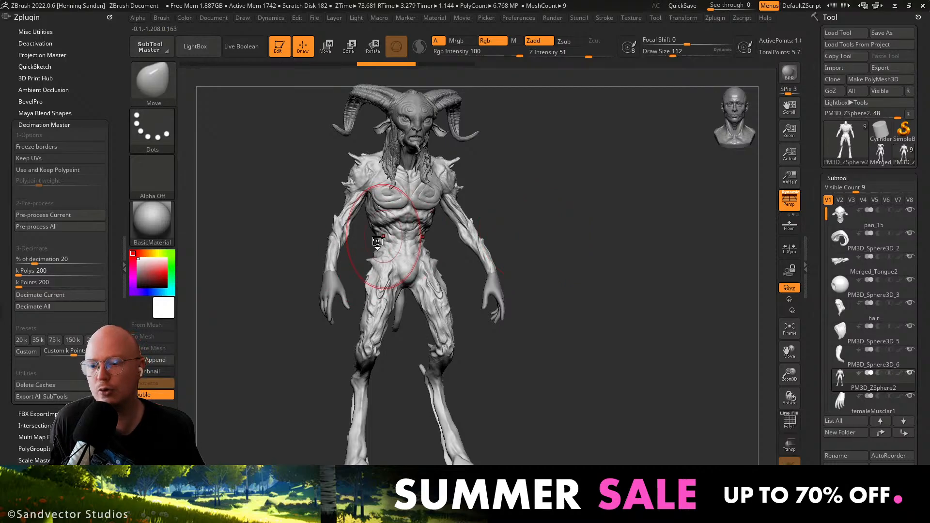
mouse_move(405, 259)
right_mouse_down()
mouse_move(388, 235)
mouse_move(457, 301)
mouse_move(446, 332)
mouse_move(434, 347)
mouse_move(363, 357)
right_mouse_up()
key("1")
key("s")
left_click_drag(361, 356, 354, 357)
mouse_move(354, 350)
right_mouse_down()
mouse_move(387, 374)
mouse_move(382, 364)
right_mouse_up()
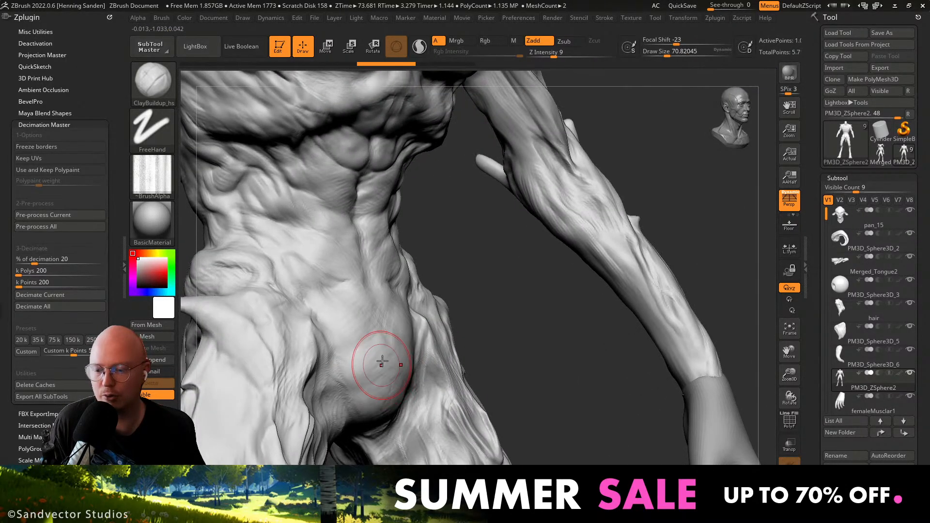
mouse_move(382, 364)
left_mouse_down()
mouse_move(359, 366)
mouse_move(354, 348)
left_mouse_up()
right_click_drag(357, 369, 365, 363)
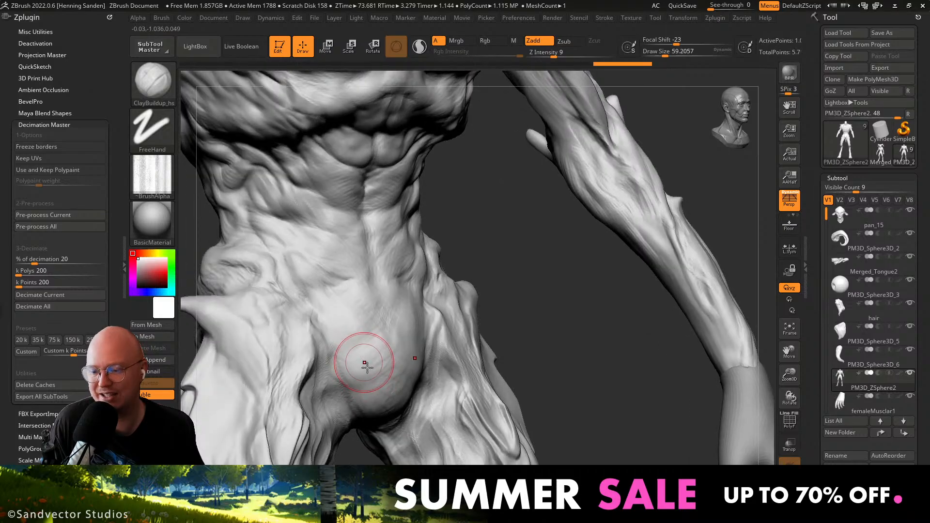
mouse_move(365, 363)
left_mouse_down()
mouse_move(336, 301)
mouse_move(373, 327)
mouse_move(368, 336)
left_mouse_up()
right_click_drag(369, 338, 357, 345)
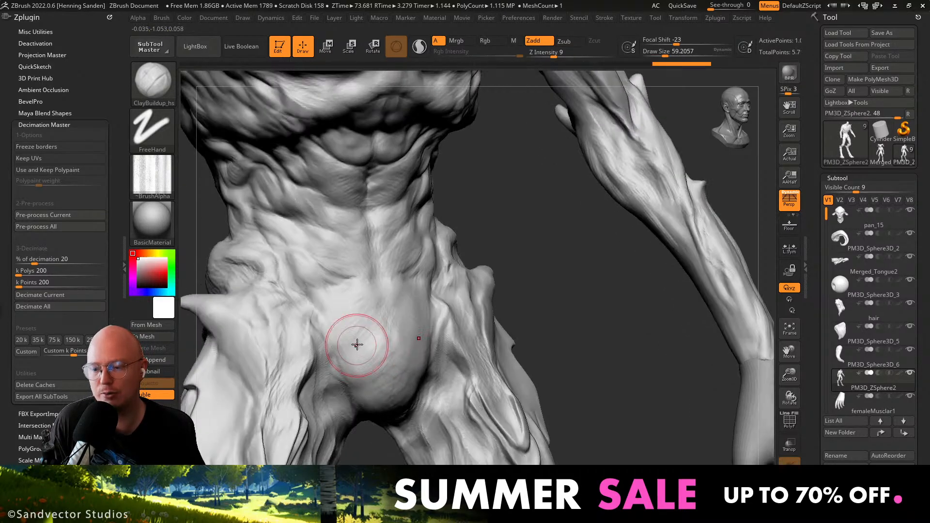
Build up the transition between lower abdomen, hip and groin with smaller ClayBuildup_hs strokes, reducing the draw size to about 31.
key("bracketleft")
left_click_drag(355, 341, 325, 301)
right_click_drag(338, 301, 356, 321)
mouse_move(356, 321)
left_mouse_down()
mouse_move(339, 305)
mouse_move(365, 318)
mouse_move(382, 350)
mouse_move(371, 357)
left_mouse_up()
key("s")
left_click_drag(370, 355, 337, 329)
right_click_drag(337, 332, 327, 335)
key("s")
left_click_drag(328, 339, 323, 339)
left_click_drag(318, 331, 327, 367)
right_click_drag(328, 370, 351, 304, "alt")
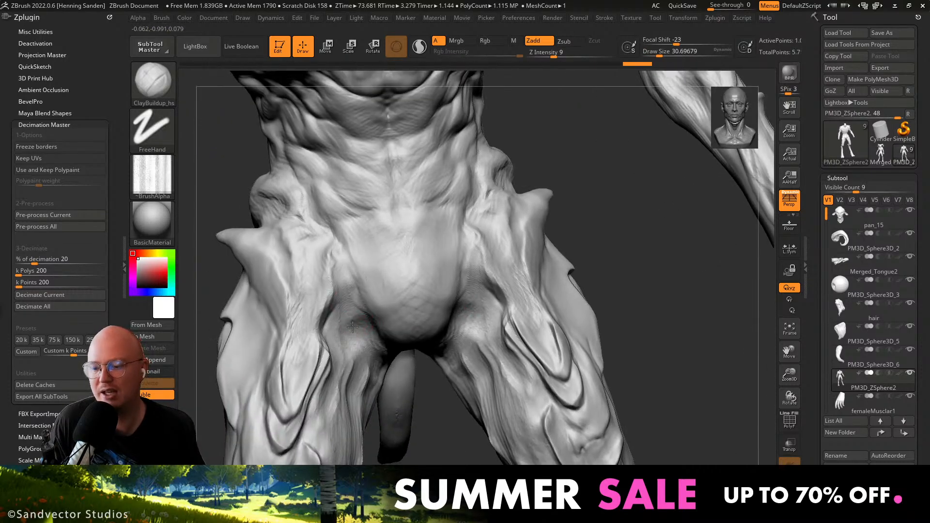
Sculpt muscle strands on the inner upper thighs beside the groin with ClayBuildup_hs at a draw size of about 29.
left_click_drag(350, 308, 334, 332)
right_click_drag(335, 331, 342, 342)
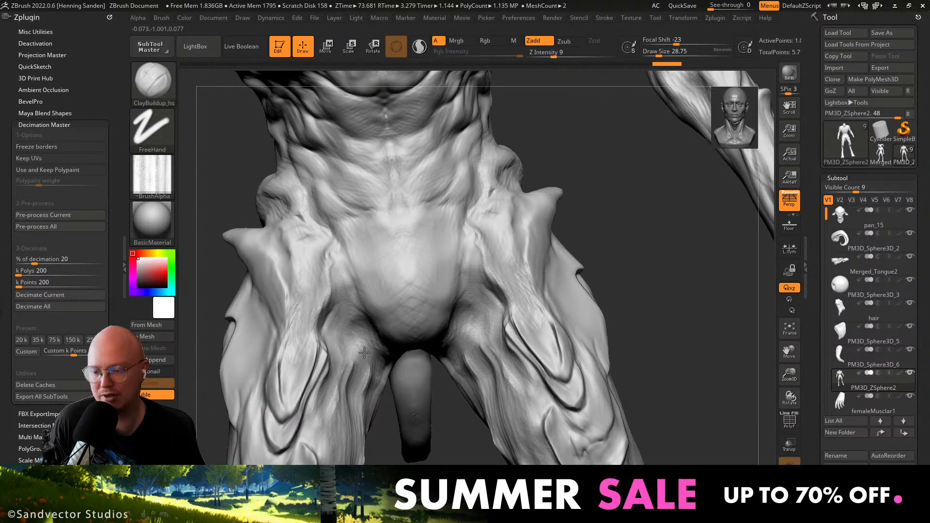
mouse_move(365, 353)
left_mouse_down()
mouse_move(349, 328)
mouse_move(334, 398)
left_mouse_up()
mouse_move(360, 408)
right_mouse_down("alt")
mouse_move(403, 293)
mouse_move(388, 291)
mouse_move(426, 228)
mouse_move(410, 265)
right_mouse_up("alt")
mouse_move(412, 264)
left_mouse_down()
mouse_move(426, 268)
mouse_move(415, 274)
left_mouse_up()
left_click_drag(401, 235, 407, 222)
Blend the pelvis into the thighs with ClayBuildup_hs at a draw size of about 65, then check the whole figure from the front.
mouse_move(407, 221)
right_mouse_down()
mouse_move(398, 233)
mouse_move(434, 284)
right_mouse_up()
key("s")
left_click_drag(435, 284, 437, 284)
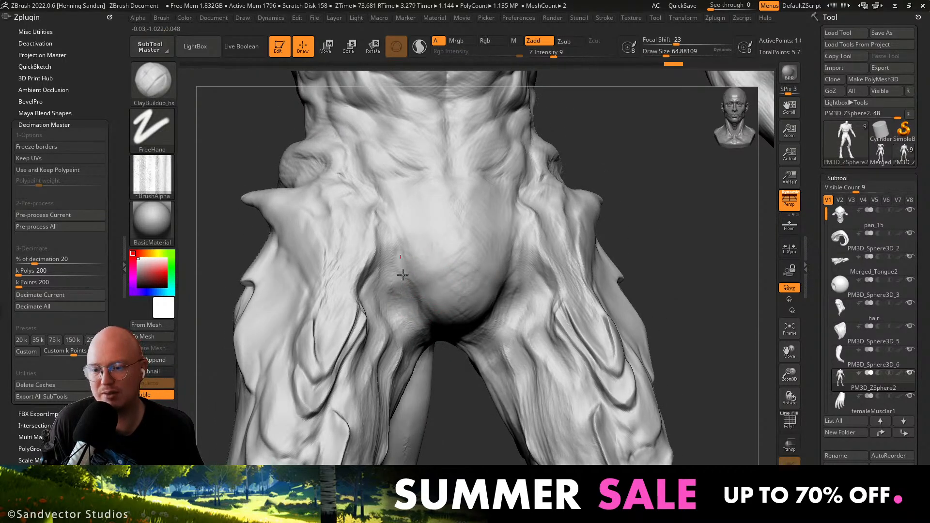
right_click_drag(412, 294, 423, 292)
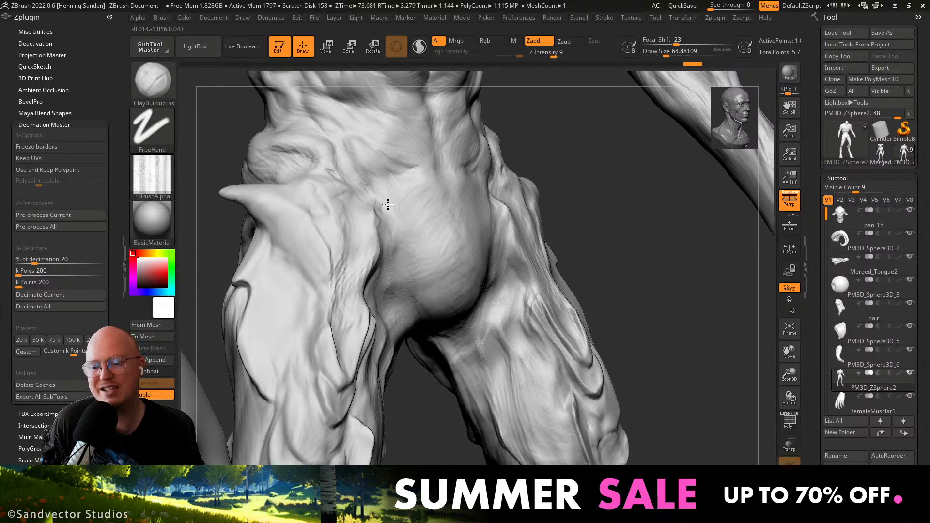
right_click_drag(415, 260, 442, 259)
right_click_drag(395, 218, 369, 164, "alt")
mouse_move(411, 232)
right_mouse_down("shift")
mouse_move(461, 245)
mouse_move(411, 209)
mouse_move(446, 234)
right_mouse_up("shift")
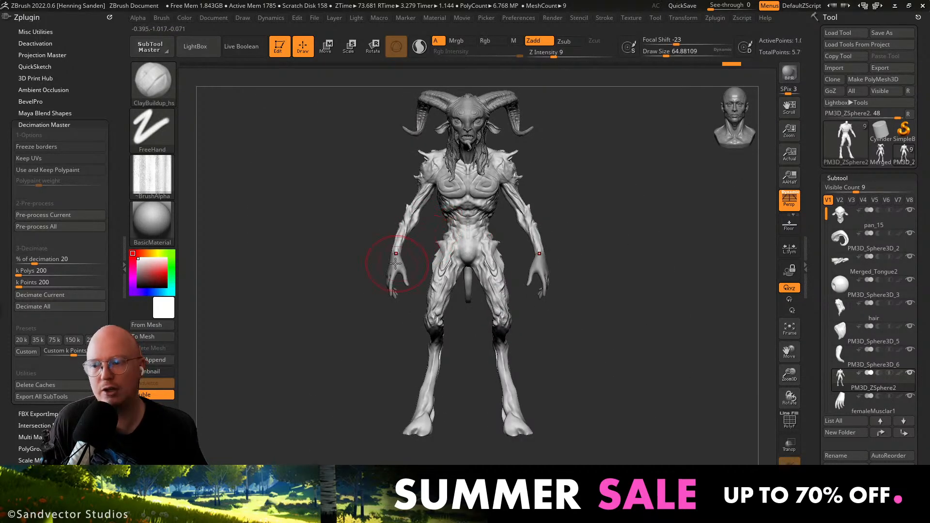
Refine the abdominal and lower rib forms with ClayBuildup_hs, using draw sizes of about 39 to 59.
right_click_drag(485, 222, 468, 226)
mouse_move(483, 224)
right_mouse_down()
mouse_move(503, 227)
mouse_move(498, 270)
mouse_move(488, 277)
mouse_move(477, 251)
right_mouse_up()
key("bracketleft")
key("bracketleft")
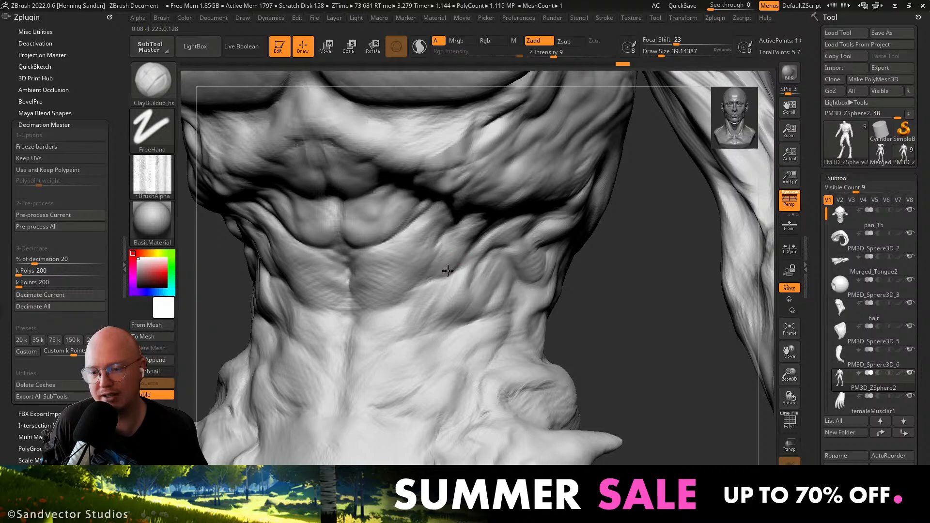
mouse_move(434, 270)
right_mouse_down()
mouse_move(492, 261)
mouse_move(522, 236)
right_mouse_up()
key("s")
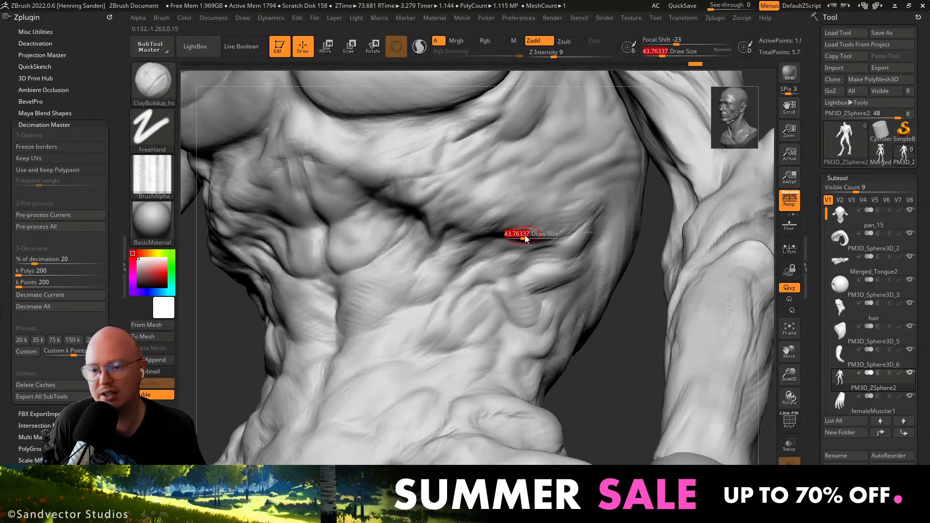
left_click_drag(524, 237, 529, 236)
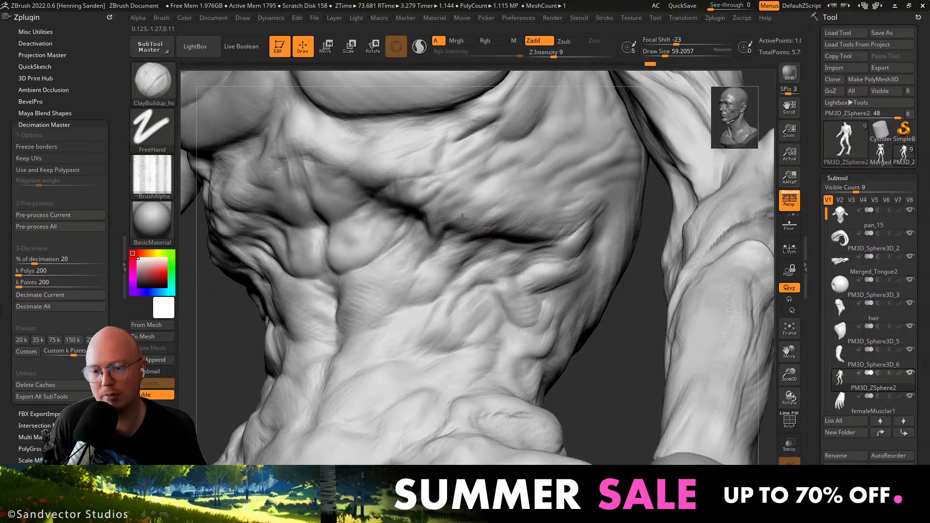
Refine the side of the torso and the waist with ClayBuildup_hs, reducing the draw size to about 41.
right_click_drag(462, 219, 486, 207)
mouse_move(423, 240)
right_mouse_down("ctrl")
mouse_move(427, 205)
mouse_move(415, 257)
mouse_move(399, 259)
mouse_move(412, 232)
right_mouse_up("ctrl")
mouse_move(436, 287)
right_mouse_down("ctrl")
mouse_move(442, 353)
mouse_move(425, 303)
right_mouse_up("ctrl")
key("s")
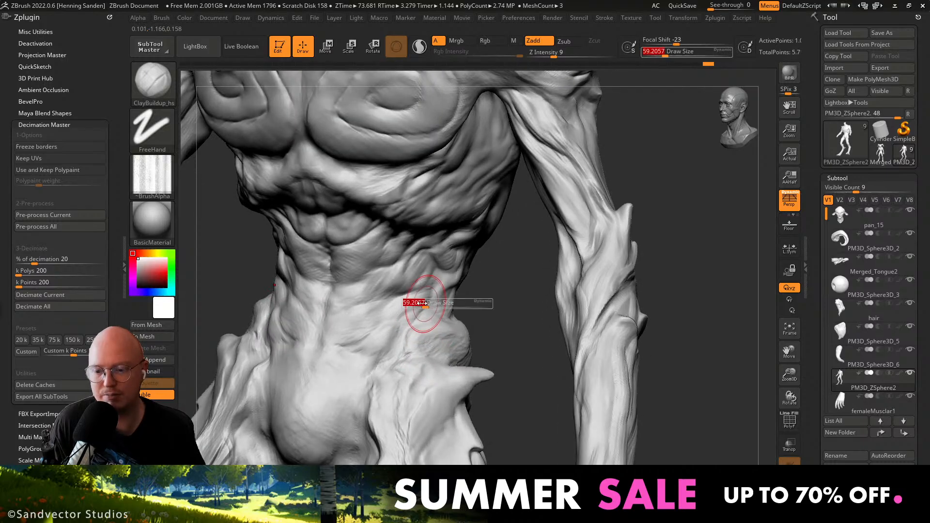
left_click_drag(425, 303, 422, 303)
right_click_drag(411, 319, 416, 299)
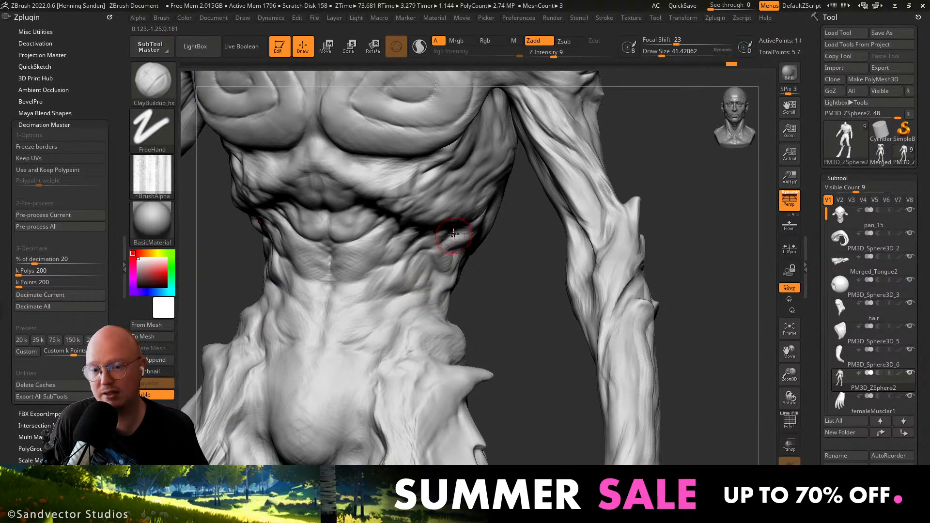
Add muscle detail to the upper arm near the armpit with ClayBuildup_hs at a draw size of about 27.
mouse_move(490, 224)
right_mouse_down("alt")
mouse_move(400, 317)
mouse_move(404, 334)
mouse_move(493, 258)
right_mouse_up("alt")
key("s")
left_click_drag(492, 258, 490, 258)
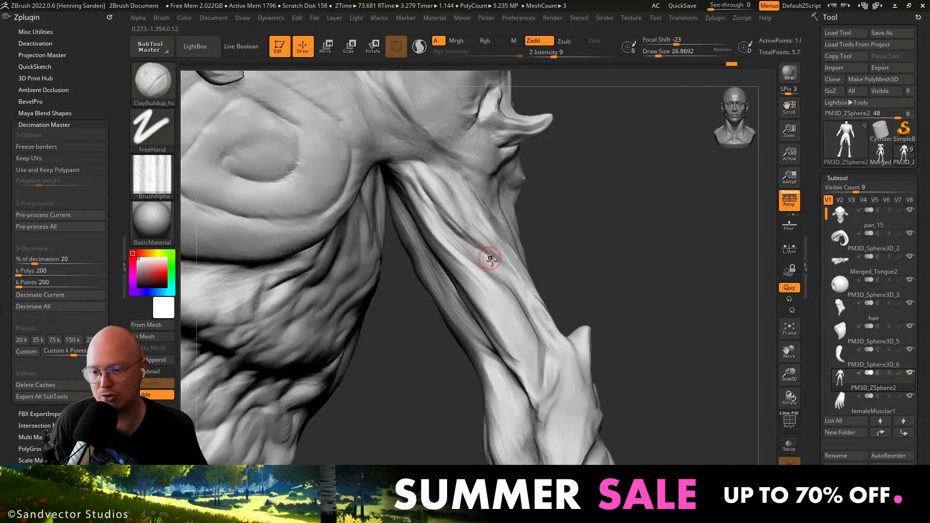
left_click_drag(415, 198, 420, 193)
Switch to the Move brush and reshape the chest muscles from a low angle at a draw size of about 251.
mouse_move(420, 192)
right_mouse_down()
mouse_move(388, 145)
mouse_move(381, 201)
right_mouse_up()
key("b")
key("m")
key("v")
key("s")
left_click_drag(377, 207, 386, 207)
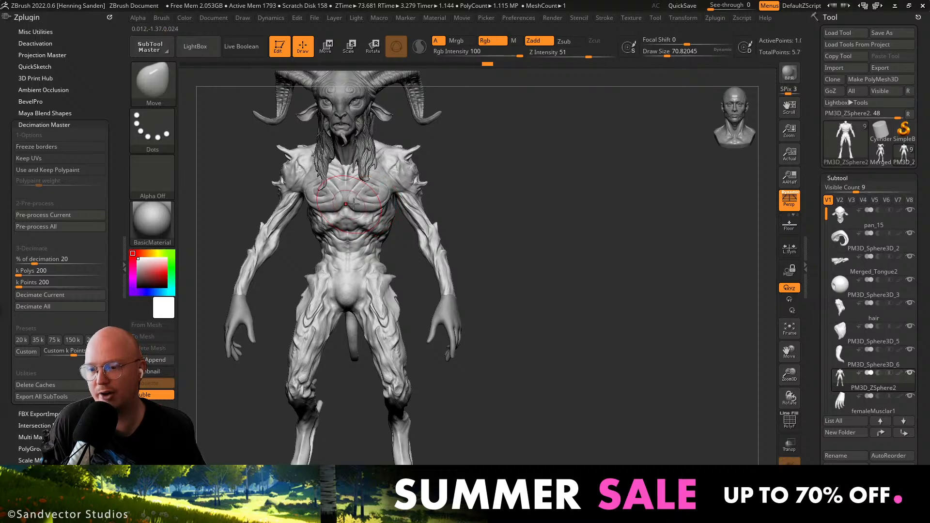
right_click_drag(354, 205, 380, 191)
mouse_move(334, 191)
right_mouse_down("ctrl")
mouse_move(326, 210)
mouse_move(315, 196)
mouse_move(309, 227)
mouse_move(318, 224)
right_mouse_up("ctrl")
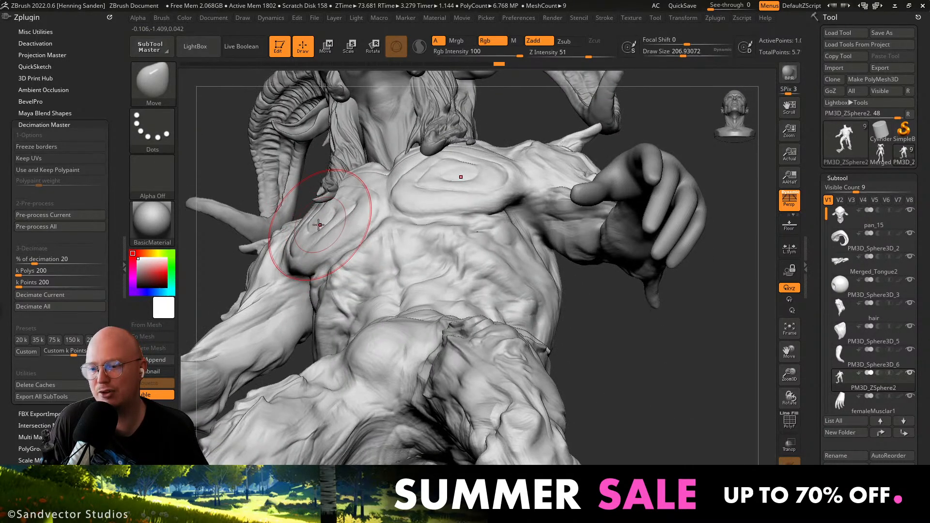
key("]")
left_click_drag(310, 224, 312, 220)
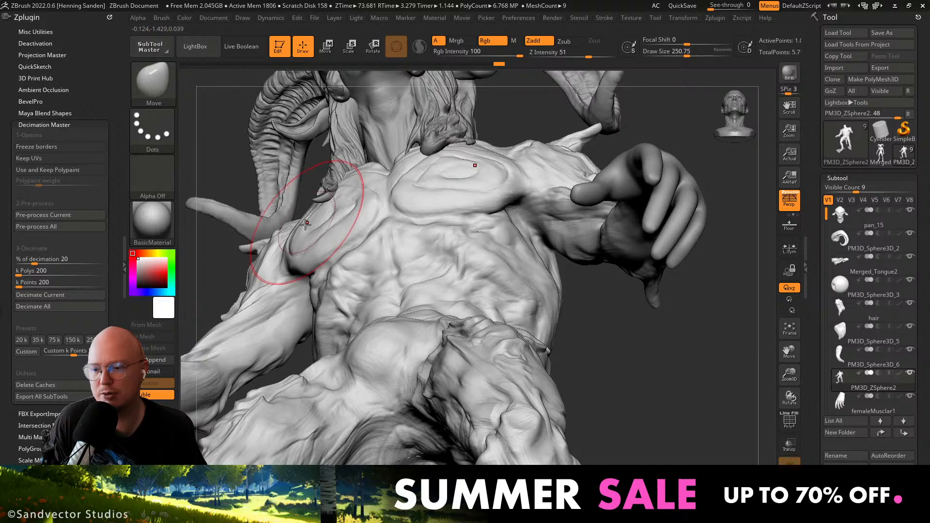
right_click_drag(291, 240, 290, 264)
left_click_drag(294, 265, 301, 262)
Adjust the lower chest edge and armpit with the Move brush at draw size 112, then reduce the size to about 90.
key("s")
left_click_drag(310, 272, 305, 272)
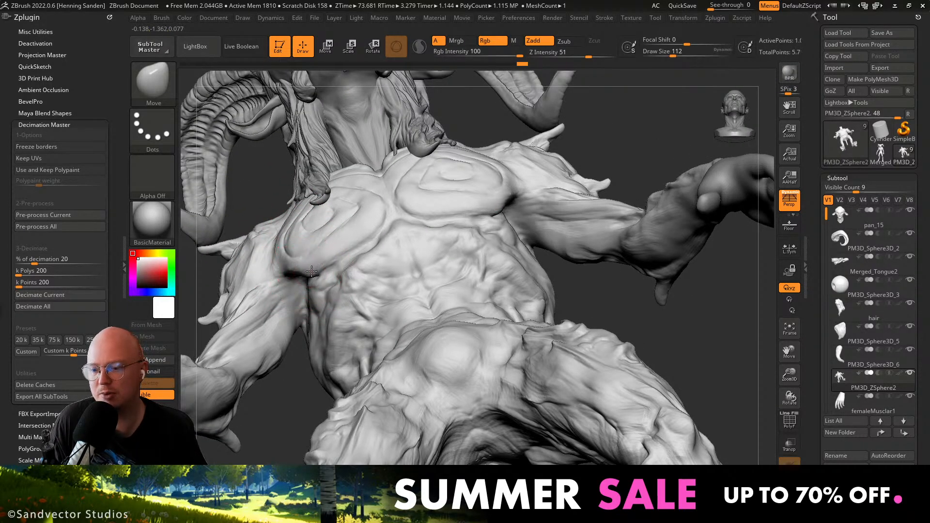
mouse_move(314, 271)
right_mouse_down()
mouse_move(300, 270)
mouse_move(320, 260)
right_mouse_up()
mouse_move(313, 249)
left_mouse_down()
mouse_move(382, 258)
mouse_move(362, 236)
left_mouse_up()
mouse_move(404, 245)
right_mouse_down("ctrl")
mouse_move(406, 215)
mouse_move(410, 269)
right_mouse_up("ctrl")
key("s")
left_click_drag(393, 272, 391, 273)
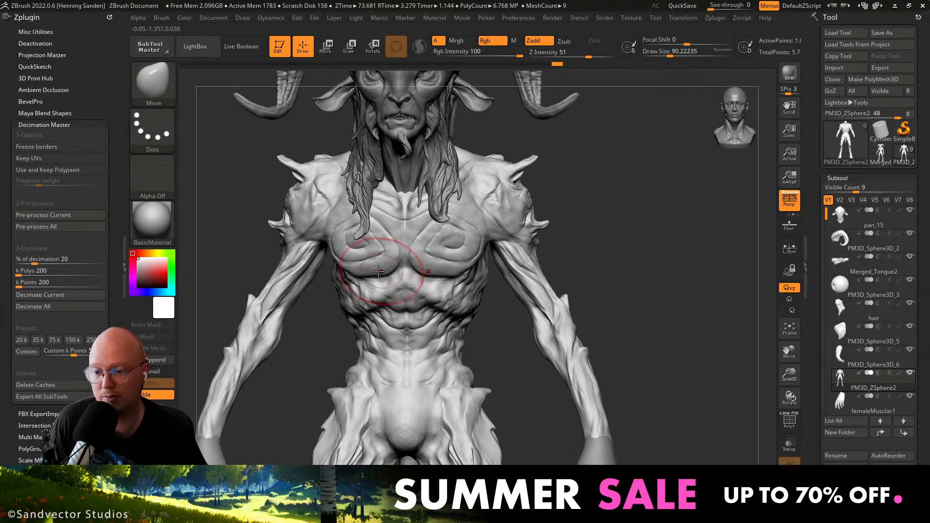
Refine the shoulder, armpit and side of the torso with the Move brush, reducing the draw size to about 56.
right_click_drag(405, 232, 441, 218, "ctrl")
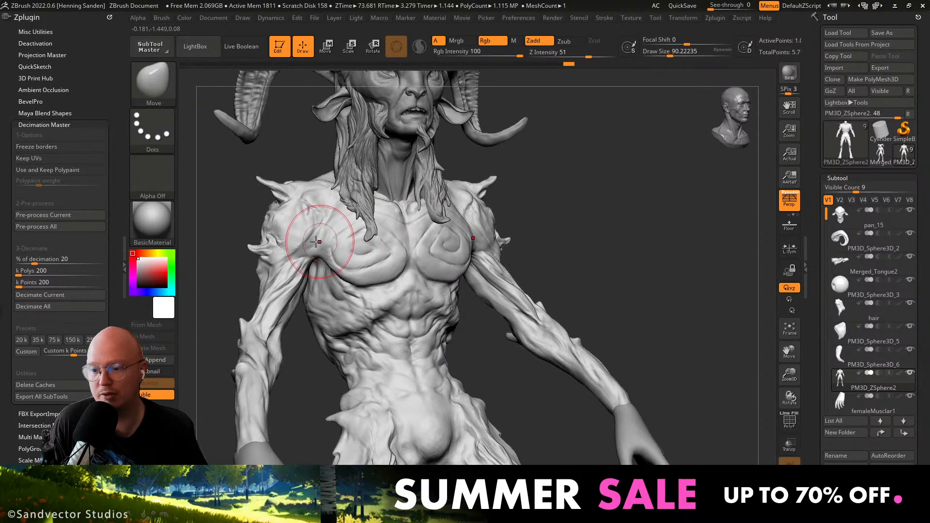
right_click_drag(311, 242, 382, 257)
right_click_drag(319, 259, 295, 252)
key("s")
left_click_drag(316, 251, 314, 250)
right_click_drag(280, 251, 325, 253)
right_click_drag(291, 286, 315, 294)
key("s")
left_click_drag(313, 295, 310, 295)
Adjust the side contour of the faun's back with the Move brush at a draw size of about 83.
right_click_drag(320, 314, 301, 279)
mouse_move(398, 251)
right_mouse_down()
mouse_move(386, 251)
mouse_move(503, 218)
mouse_move(419, 289)
right_mouse_up()
key("s")
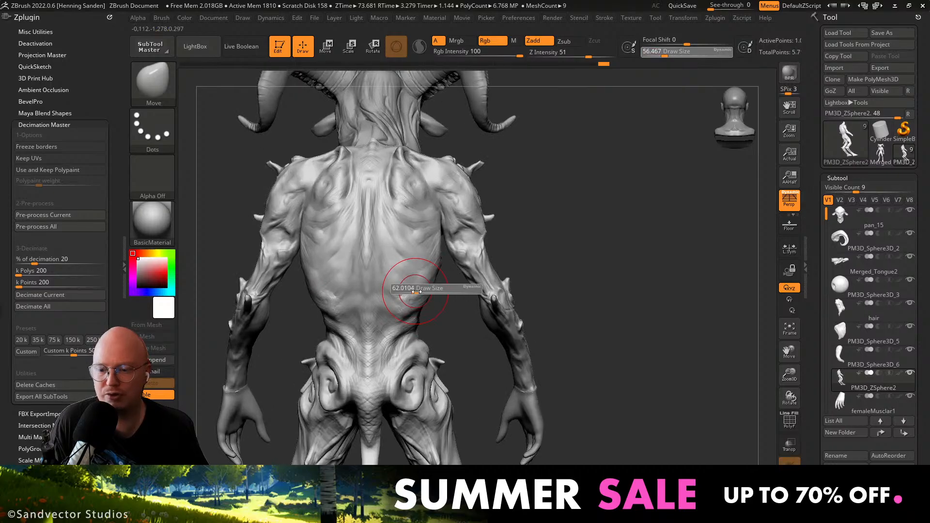
left_click_drag(420, 290, 422, 291)
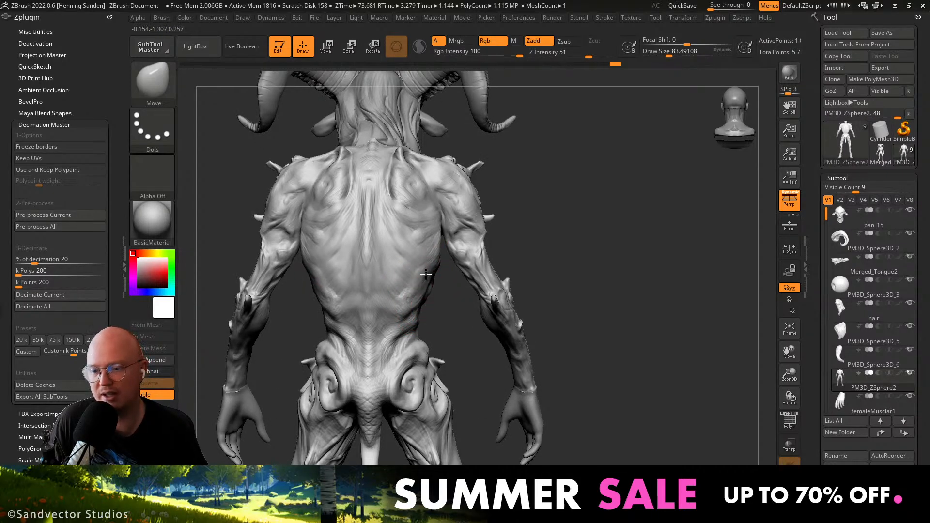
Reduce the Move brush draw size to about 68 and adjust the upper arm from behind.
mouse_move(417, 304)
right_mouse_down()
mouse_move(340, 268)
mouse_move(402, 252)
mouse_move(349, 229)
mouse_move(397, 273)
mouse_move(398, 252)
right_mouse_up()
right_click_drag(381, 214, 383, 221)
key("s")
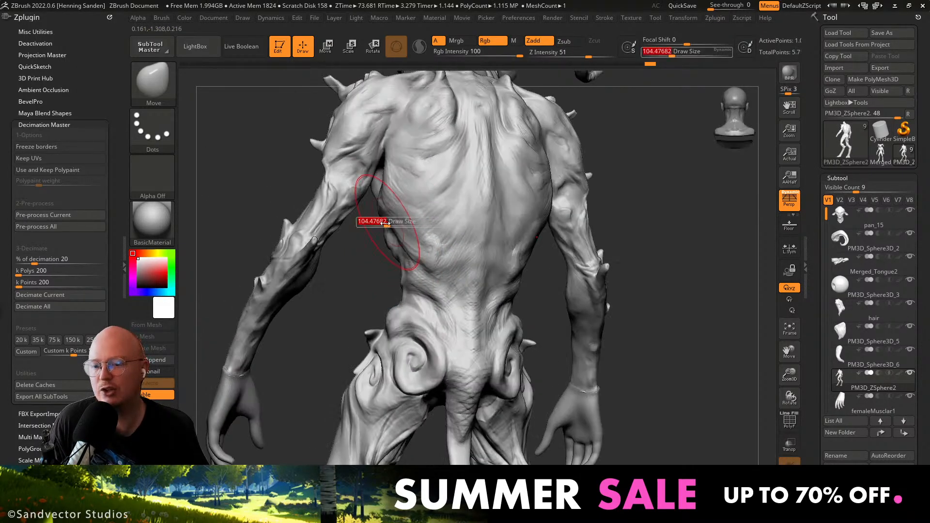
left_click_drag(384, 222, 335, 206)
mouse_move(336, 206)
right_mouse_down()
mouse_move(322, 200)
mouse_move(378, 226)
mouse_move(396, 255)
right_mouse_up()
key("s")
left_click(364, 211)
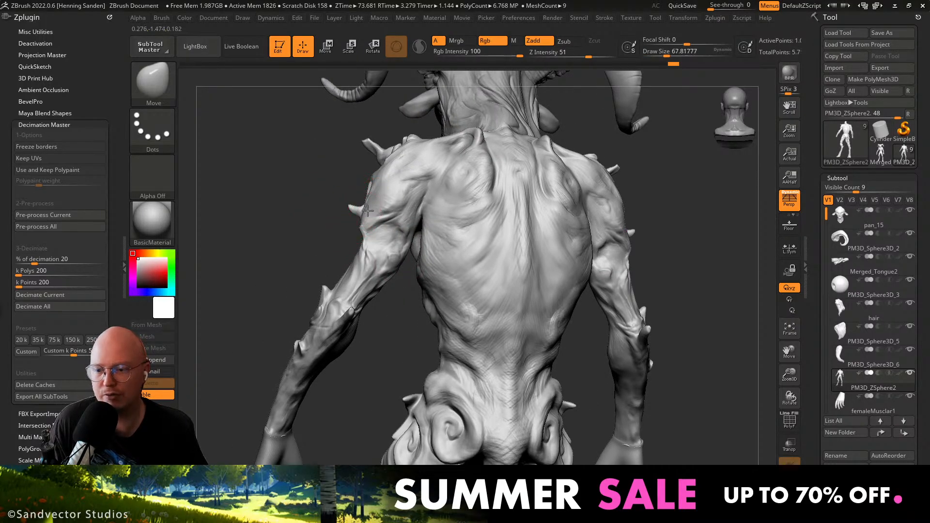
mouse_move(366, 224)
right_mouse_down()
mouse_move(436, 216)
mouse_move(422, 222)
mouse_move(416, 247)
mouse_move(422, 238)
mouse_move(426, 315)
right_mouse_up()
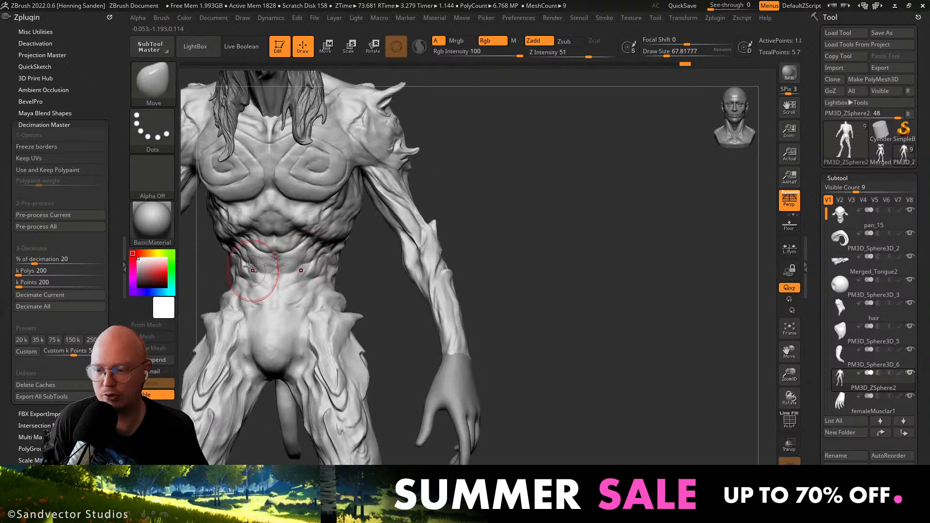
Reshape the forearms from the front with the Move brush at a draw size of about 101.
right_click_drag(237, 269, 450, 274, "alt")
key("s")
left_click_drag(332, 253, 337, 253)
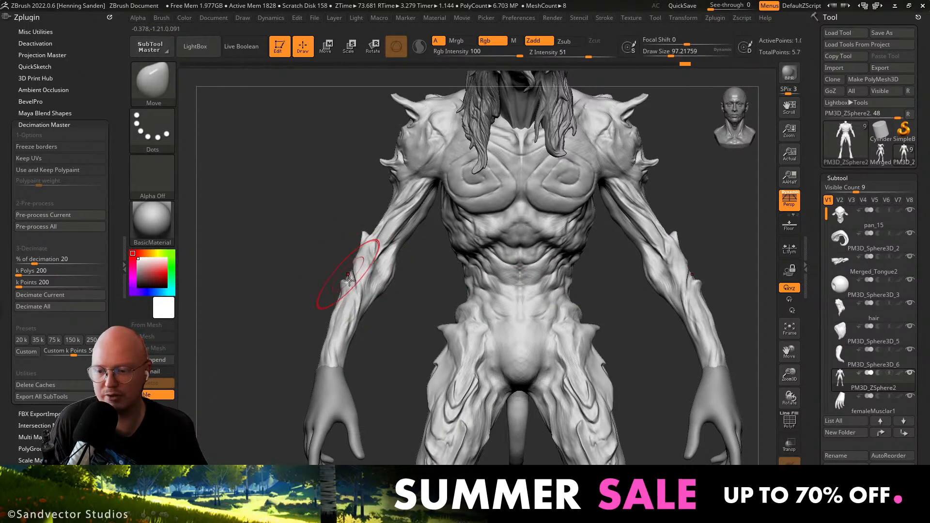
key("s")
left_click_drag(332, 297, 336, 297)
right_click_drag(339, 281, 393, 281)
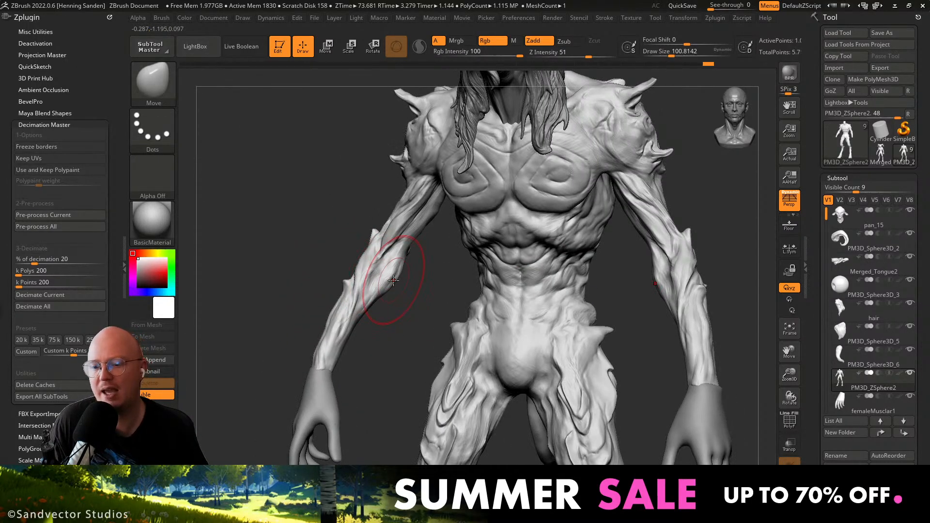
left_click_drag(384, 292, 376, 288)
Refine the elbow area with the Move brush at a draw size of about 59.
mouse_move(375, 288)
right_mouse_down()
mouse_move(337, 284)
mouse_move(347, 253)
mouse_move(377, 286)
right_mouse_up()
key("s")
left_click_drag(359, 261, 330, 278)
key("s")
right_click_drag(330, 278, 340, 272)
key("s")
left_click_drag(339, 278, 334, 278)
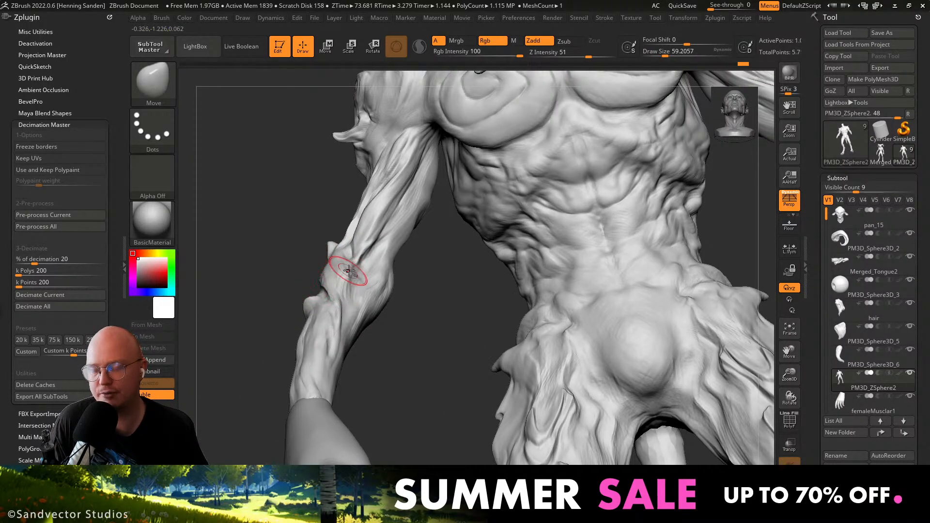
mouse_move(348, 271)
right_mouse_down("ctrl")
mouse_move(386, 247)
mouse_move(481, 253)
mouse_move(465, 240)
mouse_move(434, 336)
mouse_move(413, 310)
right_mouse_up("ctrl")
Work on the lower abdomen with the ClayBuildup brush at a draw size of about 37.
key("1")
key("s")
left_click_drag(413, 306, 408, 304)
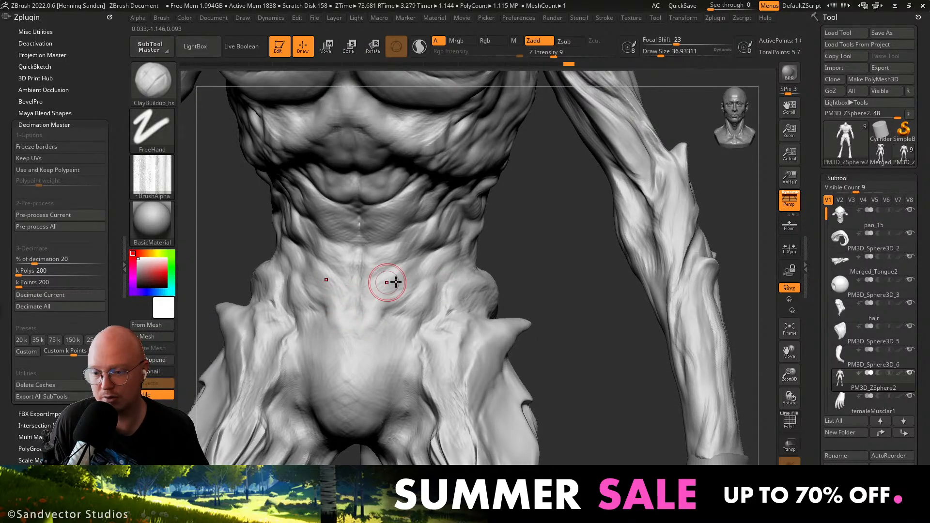
key("alt+Tab")
key("Escape")
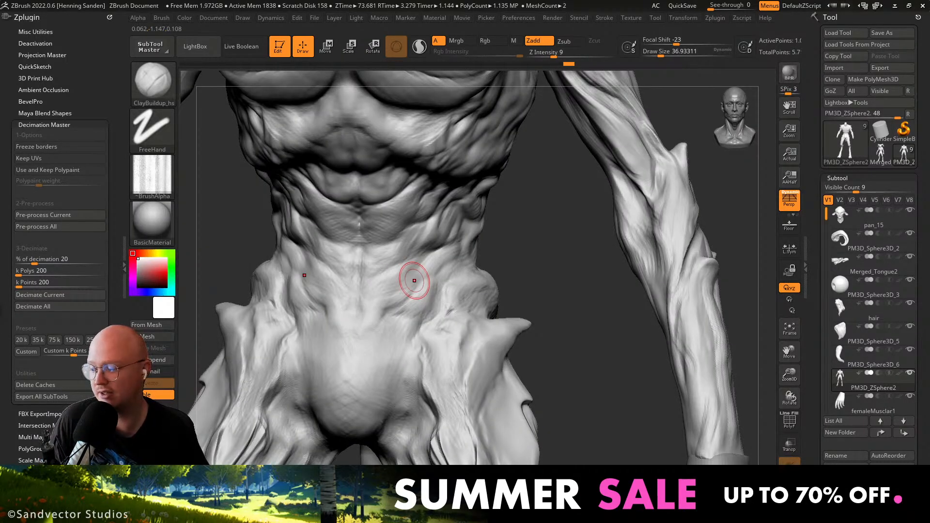
right_click_drag(0, 387, 351, 279)
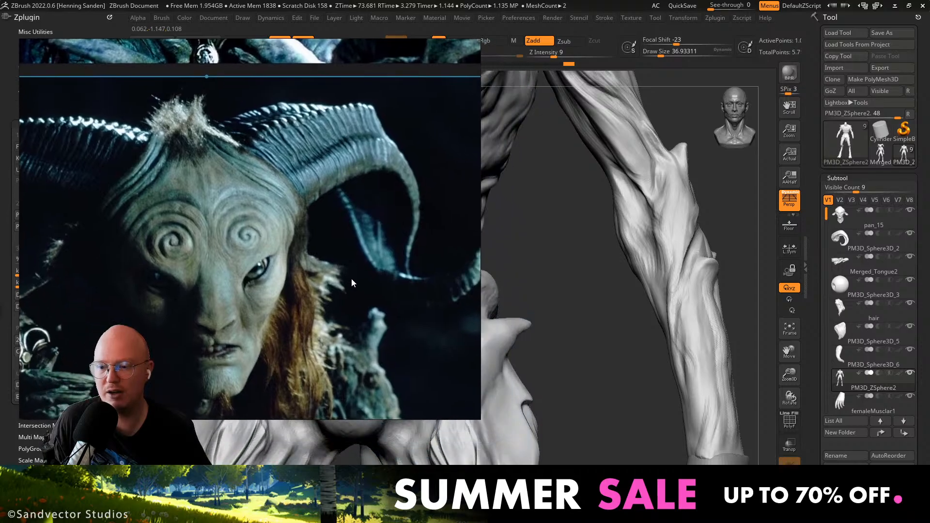
left_click(309, 422)
key("ctrl+a")
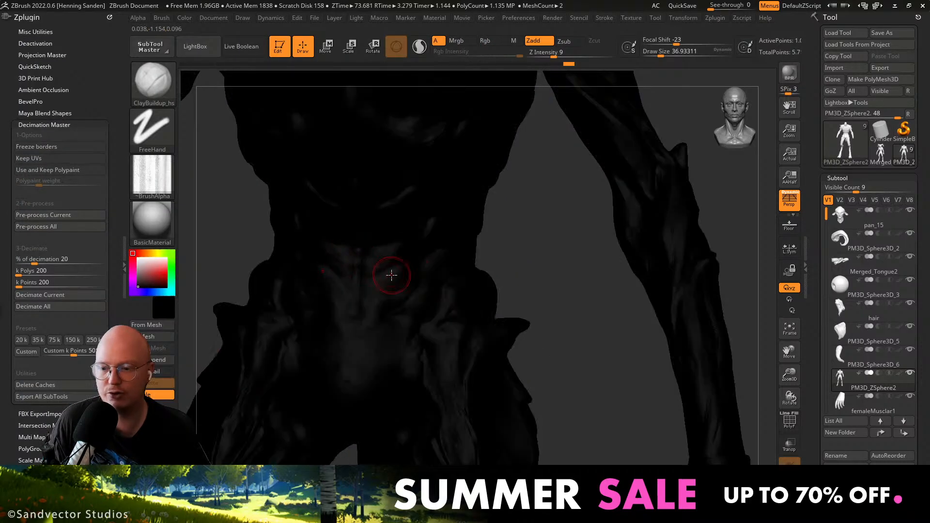
key("alt+Tab")
left_click_drag(493, 261, 505, 270, "ctrl")
key("alt+Tab")
right_click_drag(243, 247, 493, 244)
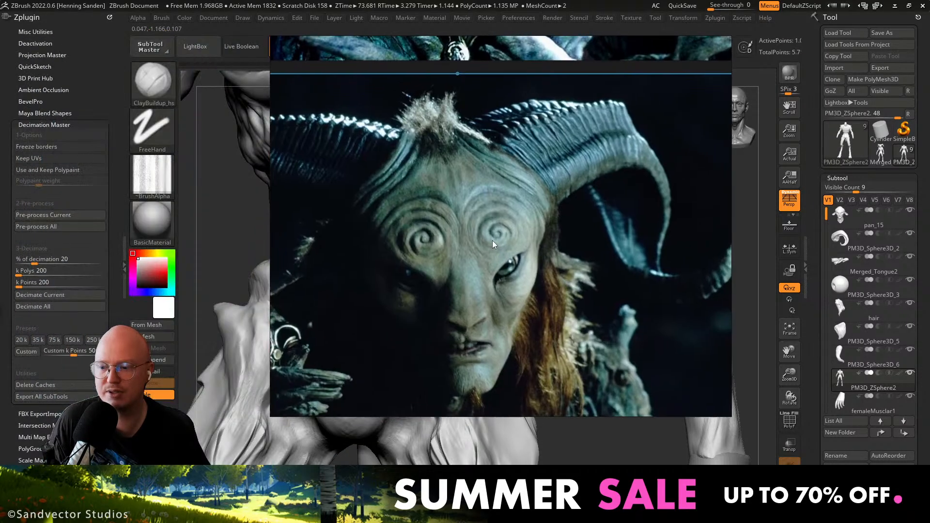
Collapse the tray with the Zplugin settings and place the narrowed faun reference board beside the visible part of the model.
left_click(124, 281)
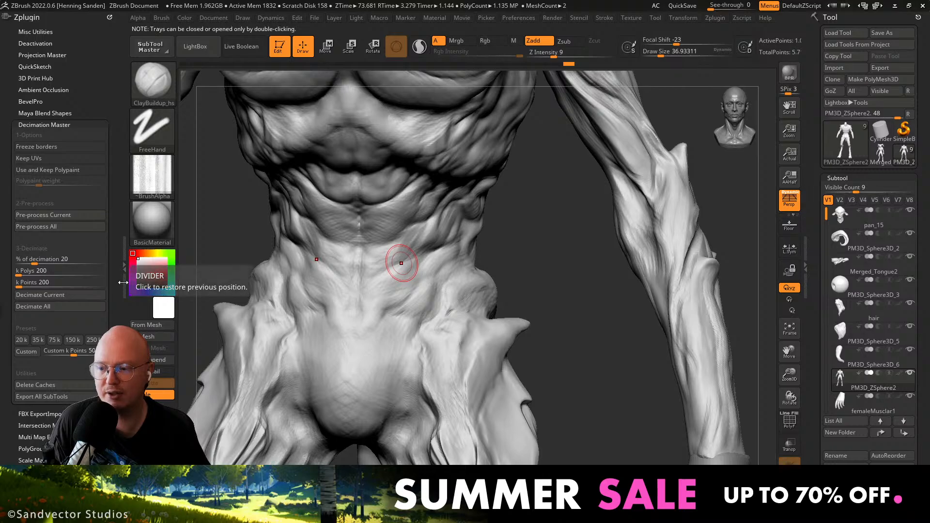
left_click(124, 280)
key("alt+Tab")
right_click_drag(412, 252, 221, 228)
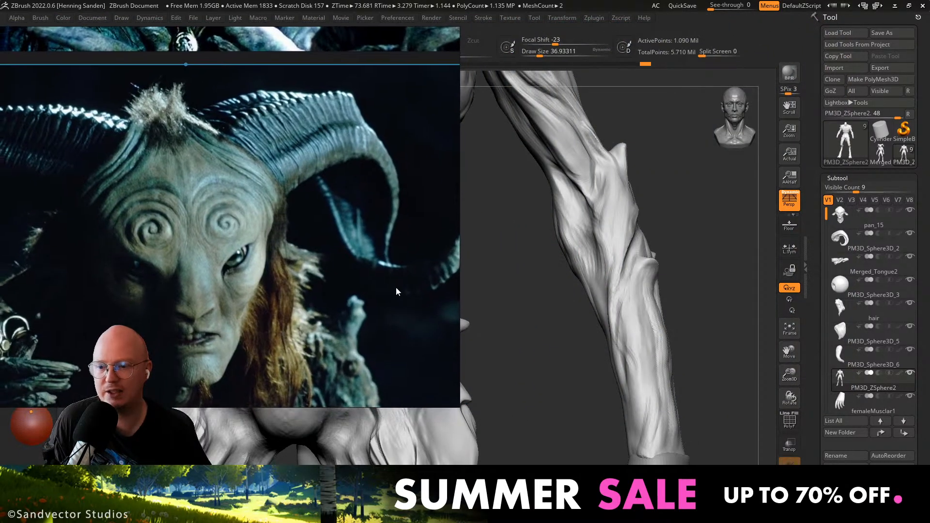
left_click_drag(455, 303, 308, 290)
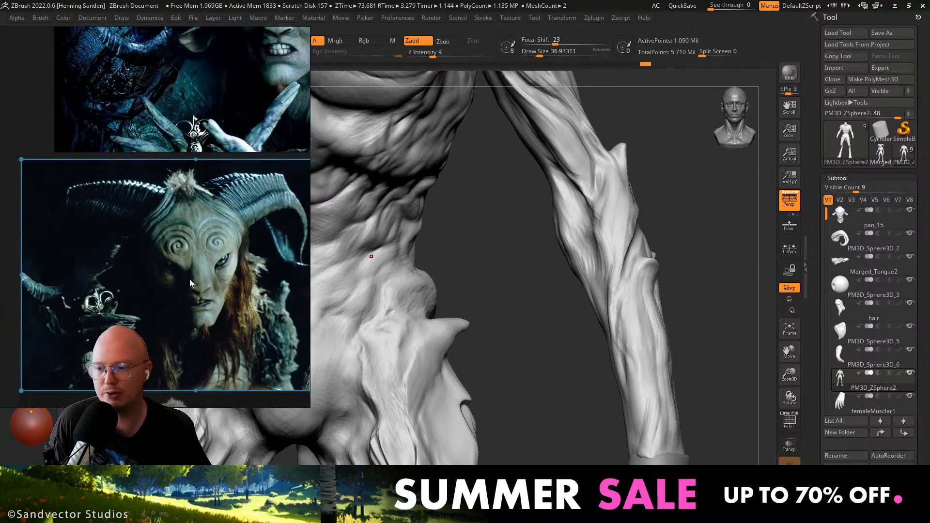
left_click_drag(163, 292, 199, 266)
Lock the reference board's canvas and frame the horned faun bust photographed against a green background.
key("ctrl+r")
scroll(201, 260, "down", 3)
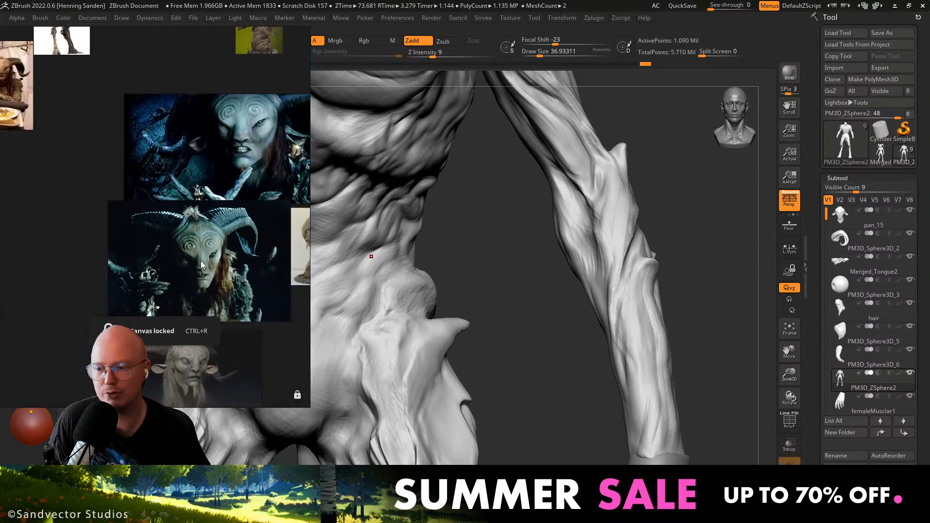
scroll(207, 252, "up", 6)
scroll(206, 250, "down", 1)
scroll(206, 252, "down", 5)
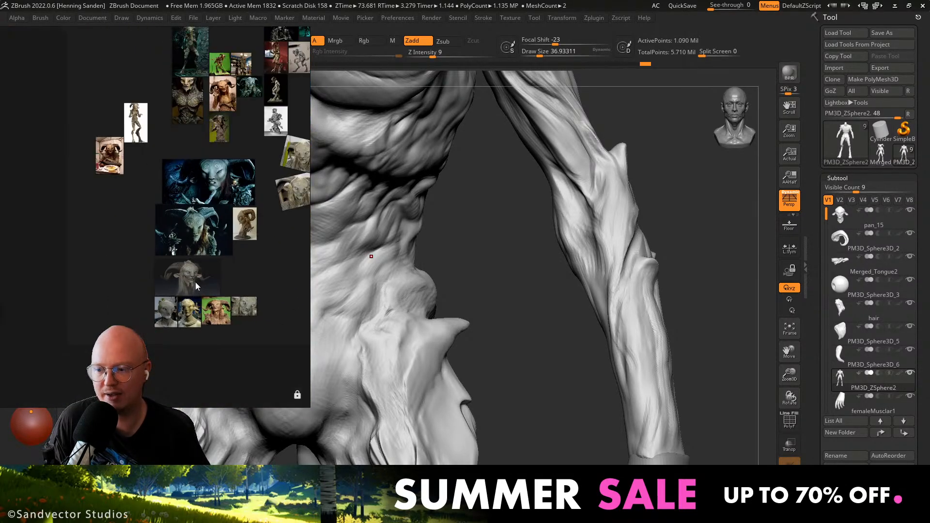
scroll(210, 315, "up", 5)
scroll(238, 319, "down", 3)
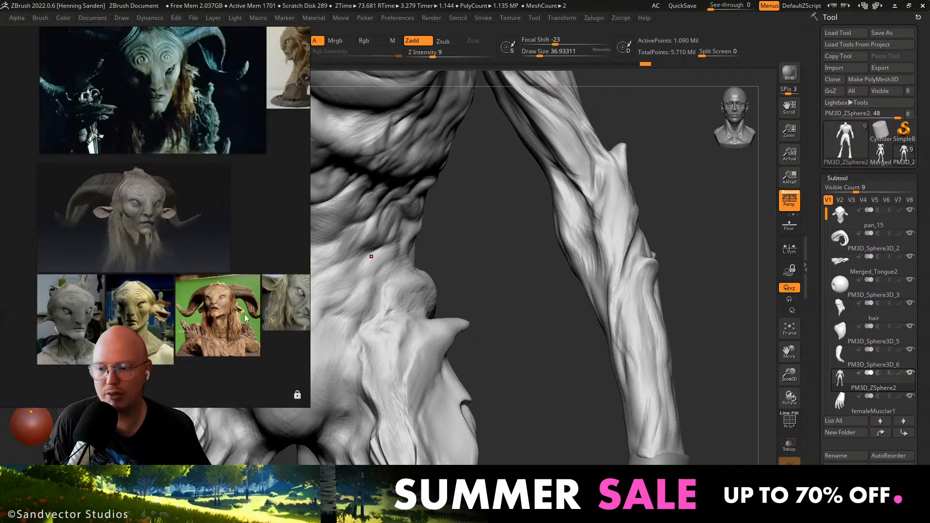
scroll(244, 314, "up", 4)
scroll(141, 303, "up", 4)
scroll(146, 275, "down", 2)
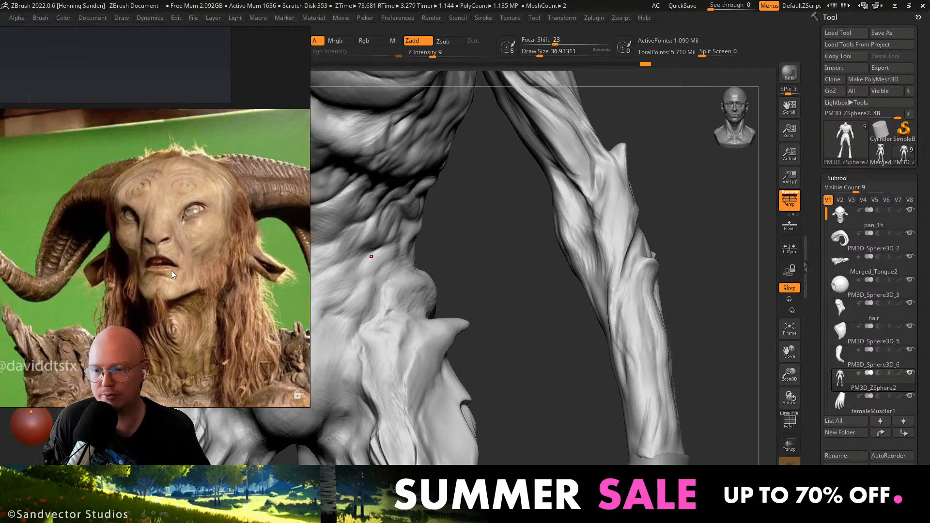
Set the reference board to stay always on top of the sculpting window.
key("alt+Tab")
left_click_drag(484, 291, 188, 271, "alt")
key("alt+Tab")
key("ctrl+shift+a")
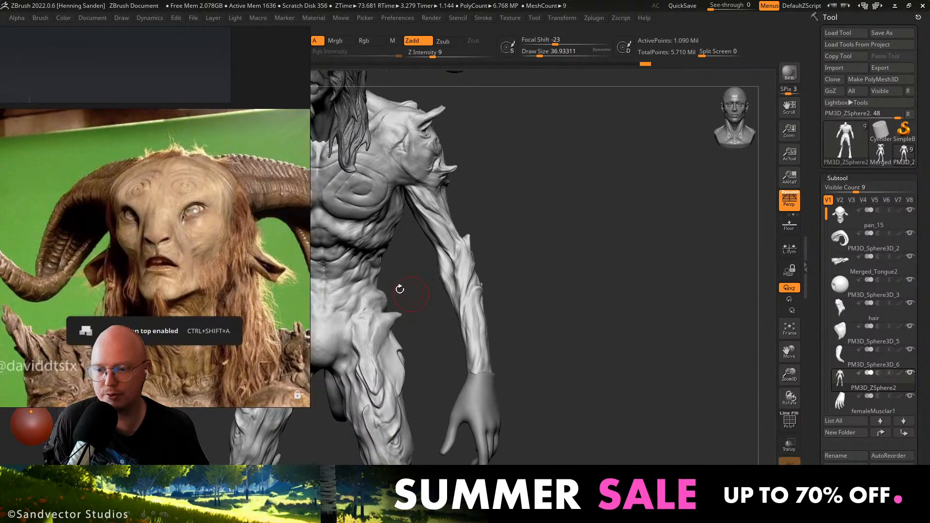
Select the pan_15 head and reshape the underside of its chin with the Move brush at a draw size of about 80.
left_click_drag(400, 287, 521, 366, "alt")
right_click_drag(521, 366, 536, 382, "alt")
right_click_drag(452, 201, 443, 250)
left_click(477, 135, "alt")
right_click_drag(443, 249, 410, 300, "ctrl")
key("b")
key("m")
key("v")
left_click_drag(413, 303, 417, 309)
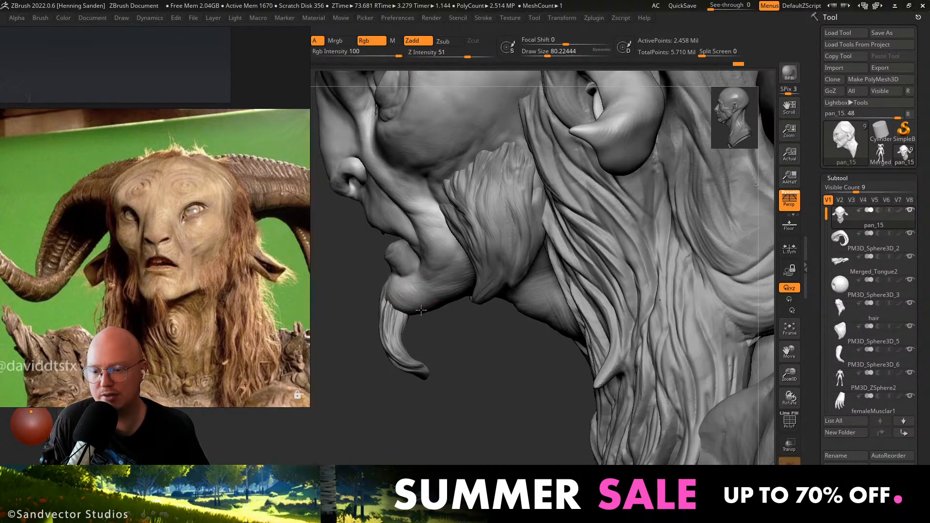
right_click_drag(420, 310, 390, 309)
left_click_drag(398, 312, 408, 309)
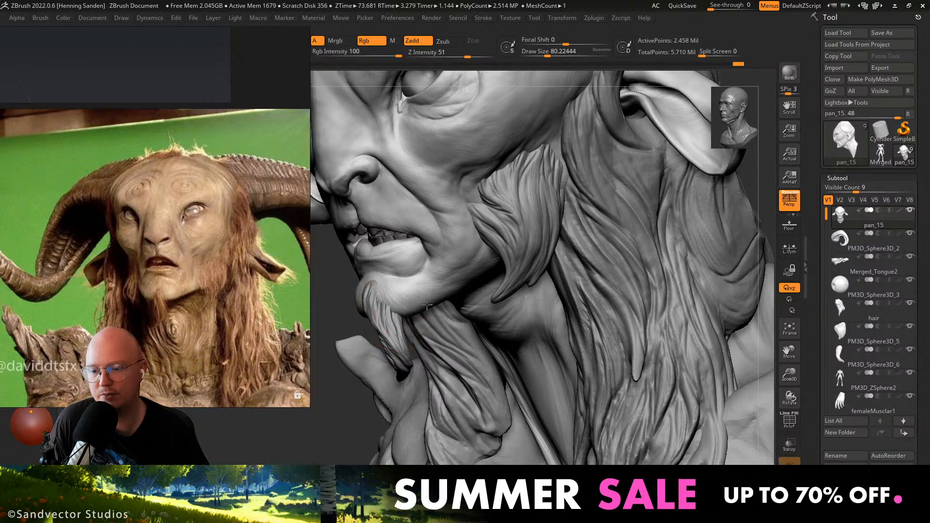
Build up the jaw beside the mouth with the ClayBuildup brush at a draw size of about 46.
right_click_drag(450, 282, 460, 277)
key("b")
key("c")
key("b")
key("s")
left_click_drag(461, 259, 464, 259)
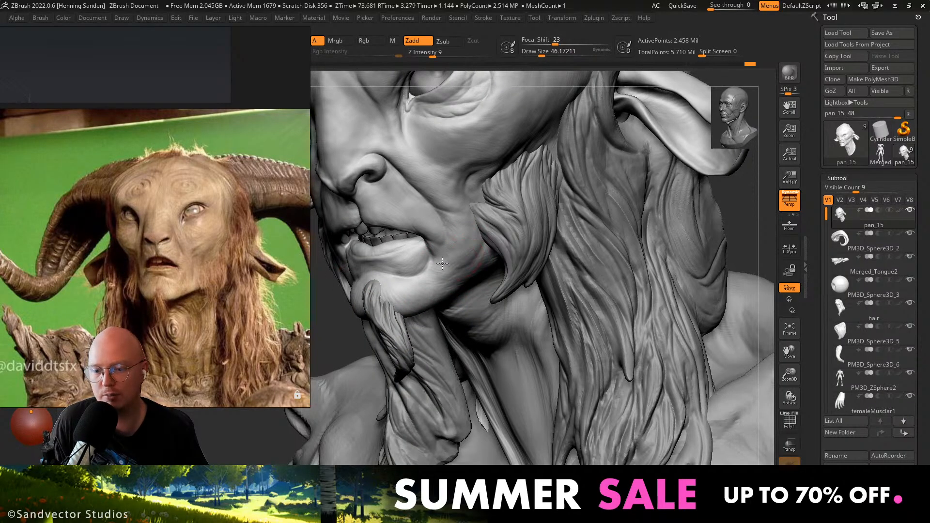
right_click_drag(475, 246, 478, 233)
Isolate the head and reshape its jaw from below with the Move brush at a draw size of about 177.
mouse_move(484, 312)
right_mouse_down()
mouse_move(474, 284)
mouse_move(500, 282)
mouse_move(498, 266)
right_mouse_up()
key("shift+s")
key("b")
key("m")
key("v")
key("s")
left_click_drag(498, 266, 507, 267)
left_click_drag(532, 275, 463, 283)
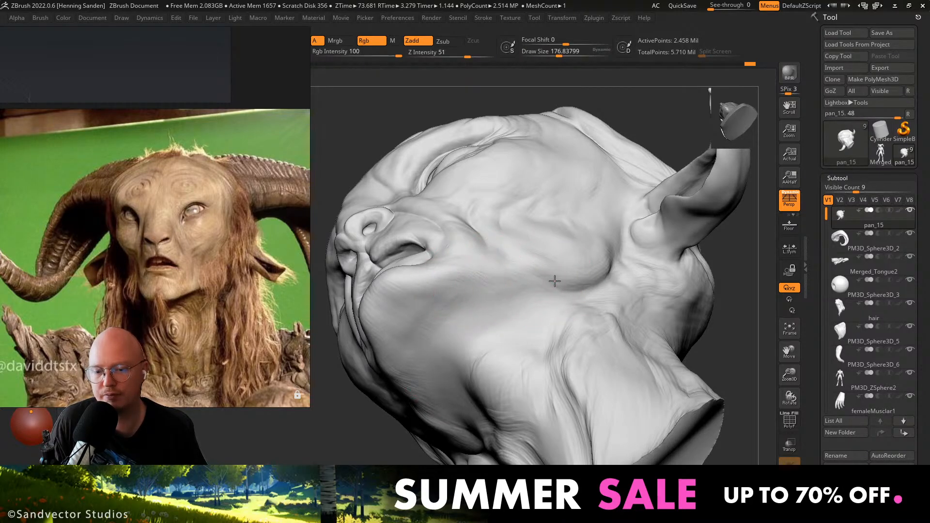
Build up the chin and its underside with the ClayBuildup brush at draw sizes between about 77 and 108.
mouse_move(538, 276)
right_mouse_down()
mouse_move(463, 300)
mouse_move(496, 339)
mouse_move(533, 322)
right_mouse_up()
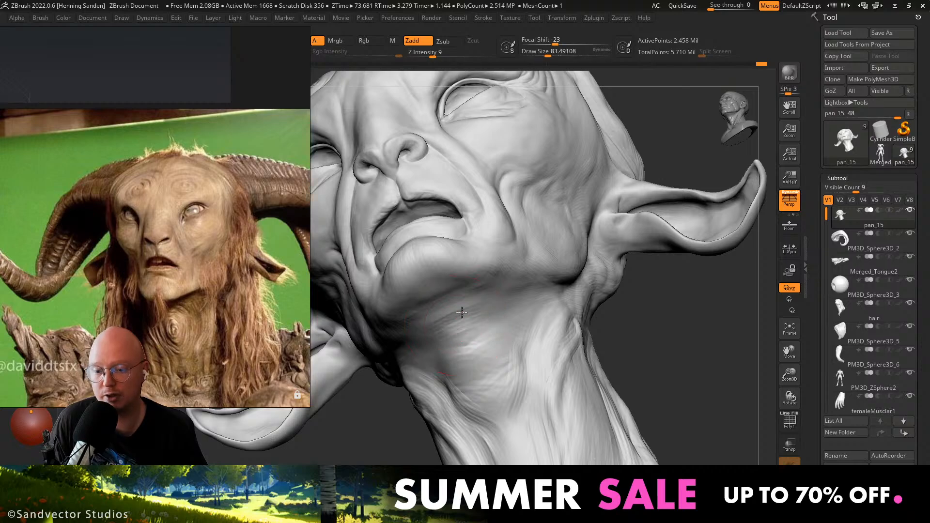
mouse_move(418, 327)
right_mouse_down()
mouse_move(447, 292)
mouse_move(422, 274)
right_mouse_up()
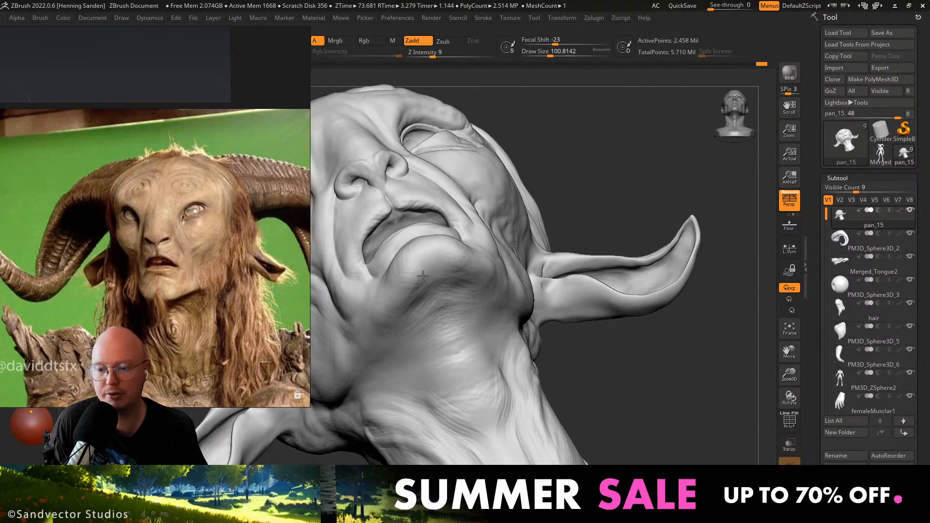
left_click_drag(433, 269, 438, 260)
right_click_drag(420, 283, 435, 332)
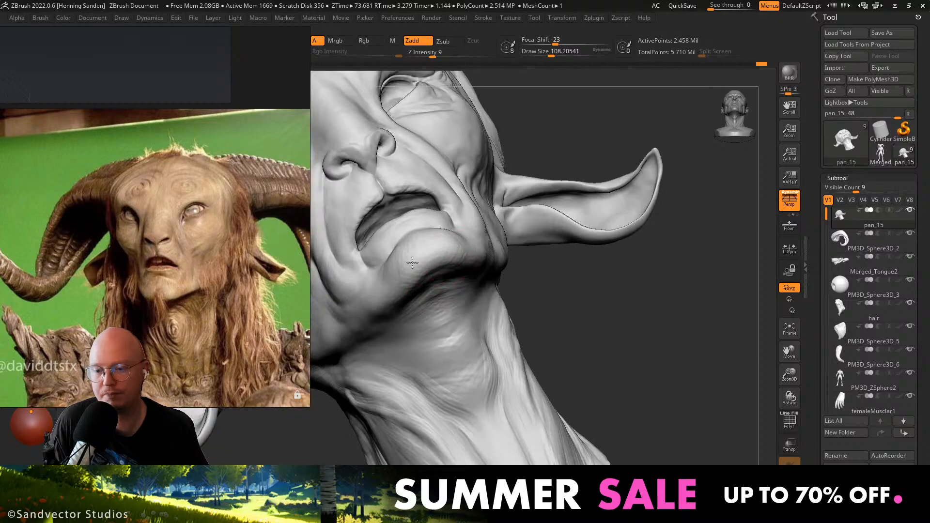
mouse_move(399, 267)
right_mouse_down()
mouse_move(479, 290)
mouse_move(488, 274)
right_mouse_up()
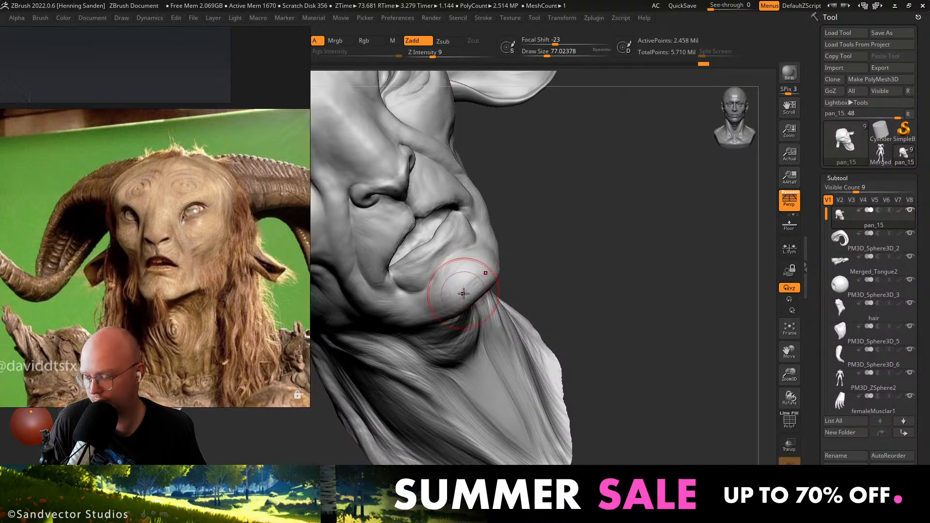
mouse_move(463, 294)
right_mouse_down()
mouse_move(438, 266)
mouse_move(404, 252)
mouse_move(428, 285)
right_mouse_up()
Reshape the jaw and cheek with the Move brush, starting at a draw size of about 77.
key("b")
key("m")
key("v")
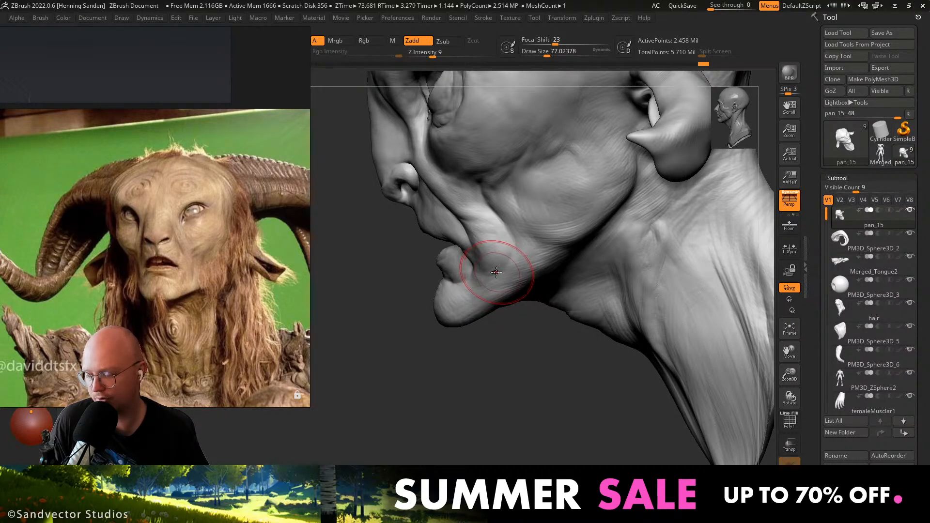
mouse_move(496, 272)
right_mouse_down()
mouse_move(415, 276)
mouse_move(438, 232)
mouse_move(417, 200)
mouse_move(535, 218)
mouse_move(542, 263)
mouse_move(477, 272)
right_mouse_up()
key("1")
right_click_drag(541, 275, 529, 274)
key("s")
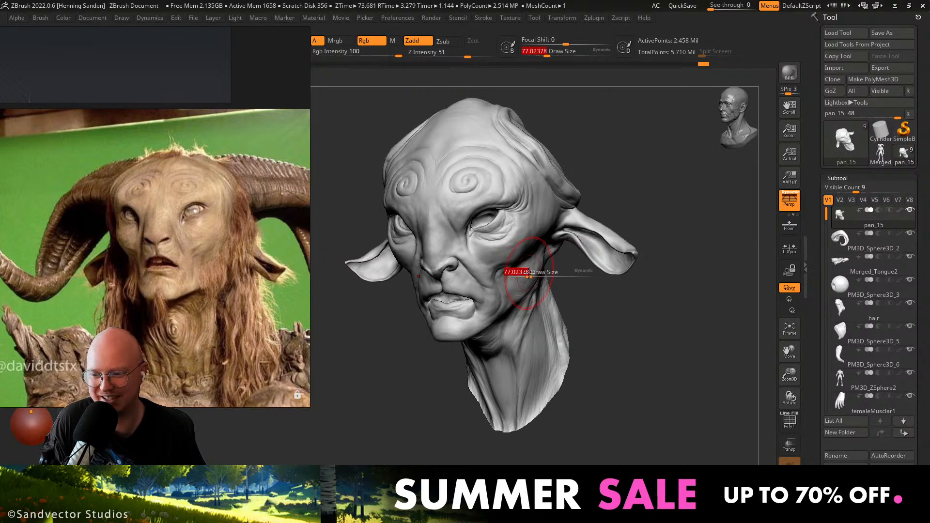
left_click_drag(528, 274, 537, 275)
mouse_move(537, 275)
right_mouse_down()
mouse_move(542, 267)
mouse_move(527, 266)
right_mouse_up()
Refine the jaw corner and the side of the neck below the ear, adjusting the brush size between strokes.
key("2")
key("s")
left_click_drag(528, 267, 532, 267)
mouse_move(615, 301)
right_mouse_down()
mouse_move(593, 293)
mouse_move(557, 311)
right_mouse_up()
key("s")
left_click_drag(556, 311, 555, 309)
left_click_drag(550, 308, 539, 344)
key("s")
right_click_drag(547, 340, 614, 334)
mouse_move(538, 323)
right_mouse_down()
mouse_move(562, 318)
mouse_move(523, 334)
mouse_move(523, 297)
mouse_move(541, 342)
mouse_move(529, 298)
right_mouse_up()
Adjust the hair beside the jaw with the Move brush and isolate the head again.
key("alt+s")
left_click(528, 334, "alt")
key("b")
key("m")
key("v")
left_click(529, 297, "alt")
key("alt+s")
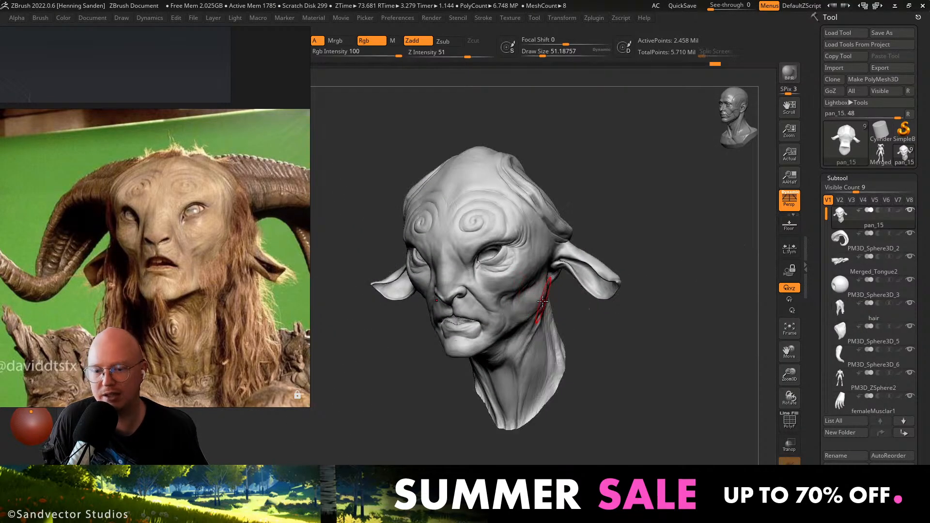
Work on the back of the neck with the ClayBuildup brush at a draw size of about 68.
key("b")
key("c")
key("b")
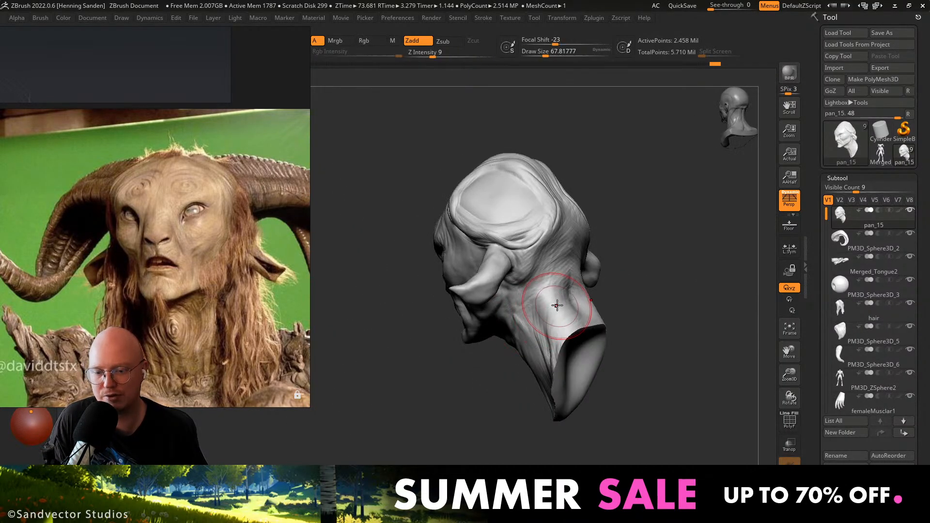
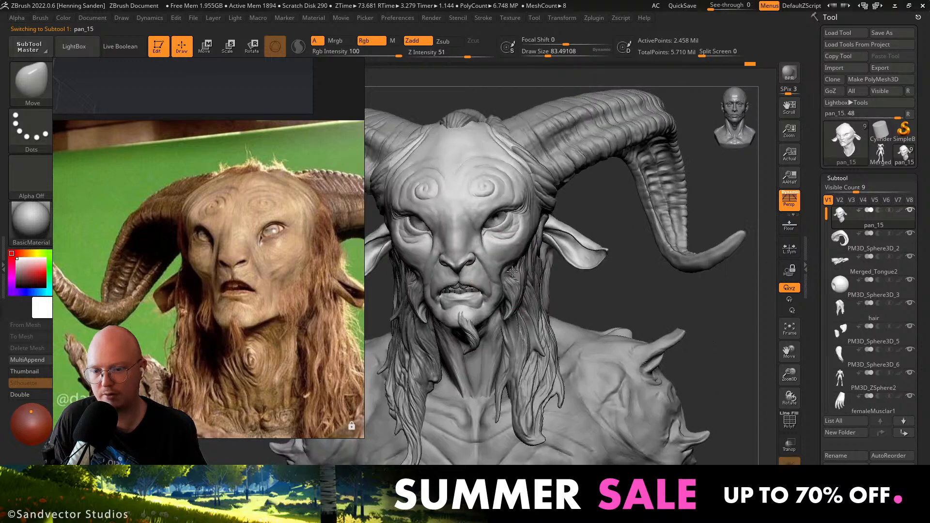
Reshape the head's cheeks with the Move brush, reducing the draw size to about 44.
left_click_drag(507, 263, 503, 269)
right_click_drag(508, 276, 528, 236, "ctrl")
key("s")
left_click_drag(526, 265, 528, 264)
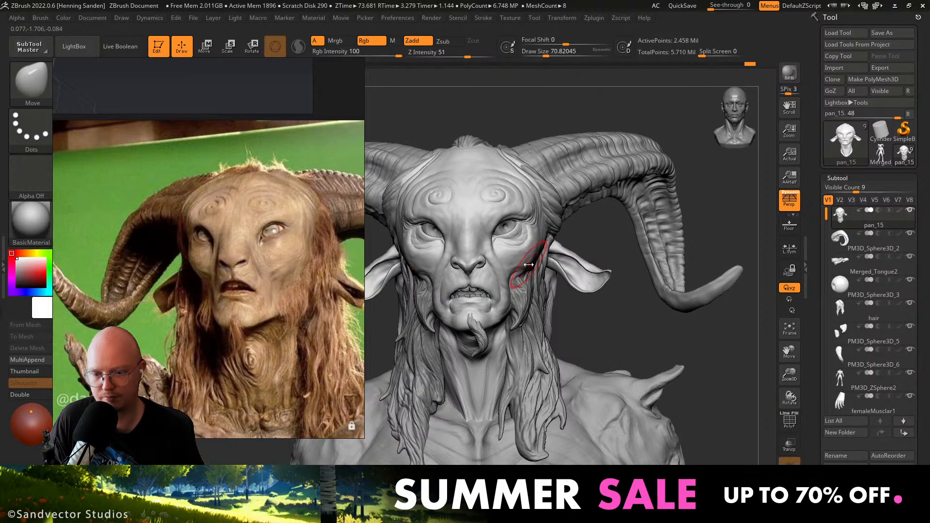
right_click_drag(517, 266, 529, 278)
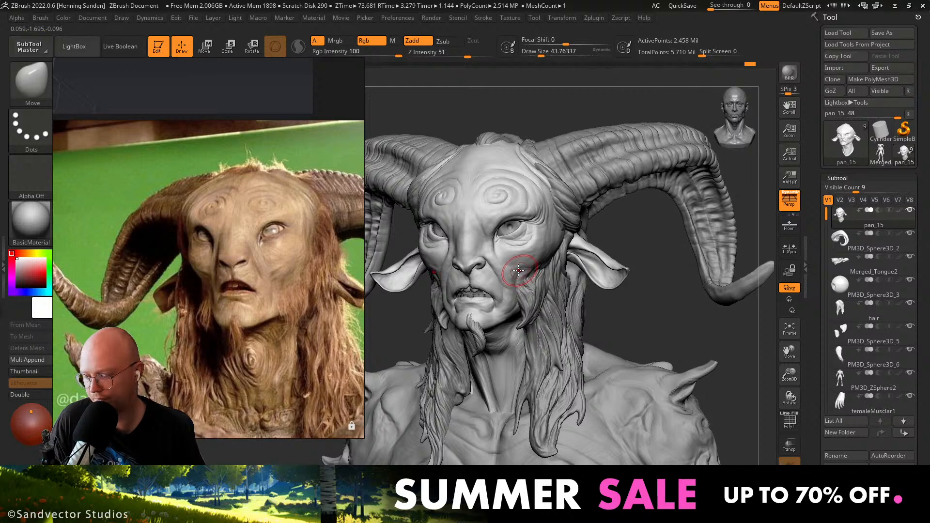
right_click_drag(520, 268, 510, 271)
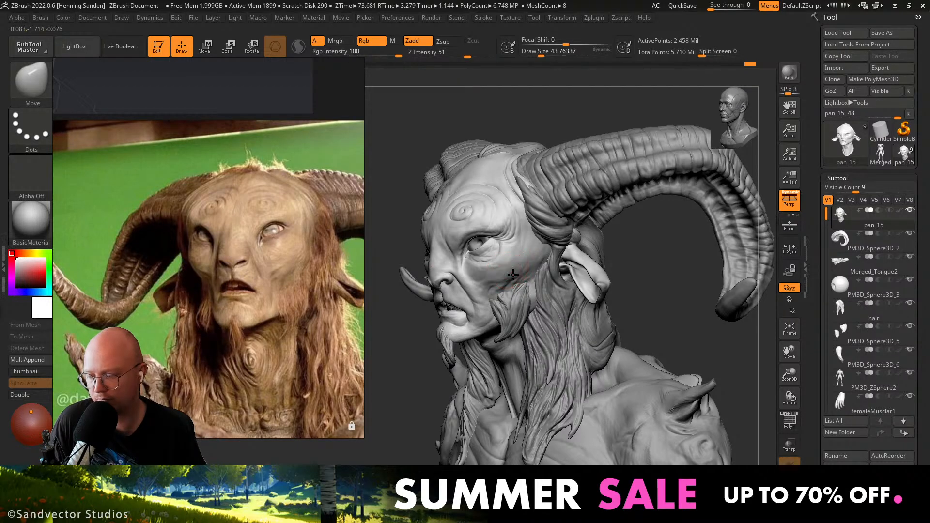
Adjust the profile of the lips with the Move brush at a draw size of about 104.
mouse_move(513, 274)
right_mouse_down()
mouse_move(500, 261)
mouse_move(489, 268)
right_mouse_up()
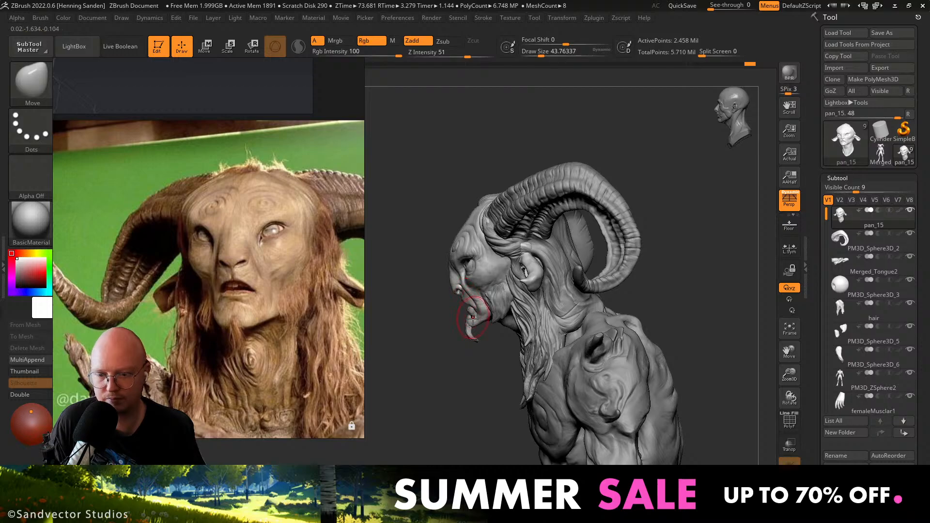
mouse_move(473, 318)
right_mouse_down("ctrl")
mouse_move(459, 328)
mouse_move(445, 270)
mouse_move(428, 250)
mouse_move(436, 256)
right_mouse_up("ctrl")
left_click_drag(437, 257, 437, 268)
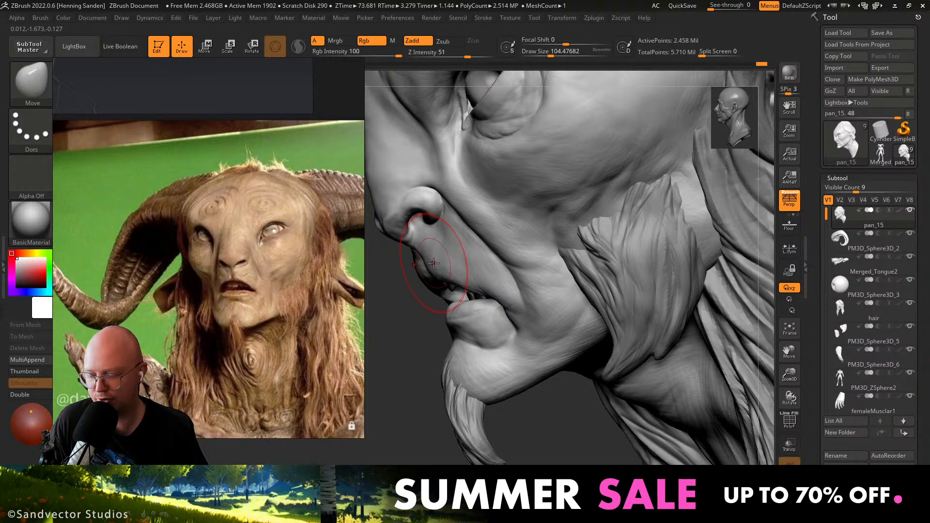
Reshape the mouth corner and adjoining cheek with the Move brush, using draw sizes of about 108 and 74.
mouse_move(434, 263)
right_mouse_down()
mouse_move(446, 249)
mouse_move(480, 272)
mouse_move(526, 269)
mouse_move(532, 285)
right_mouse_up()
key("s")
left_click_drag(542, 295, 541, 296)
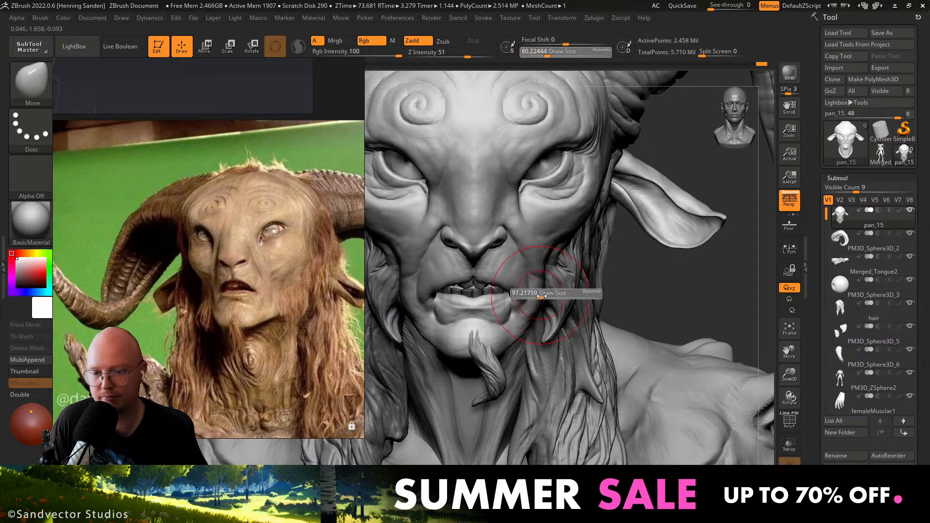
right_click_drag(541, 296, 525, 297)
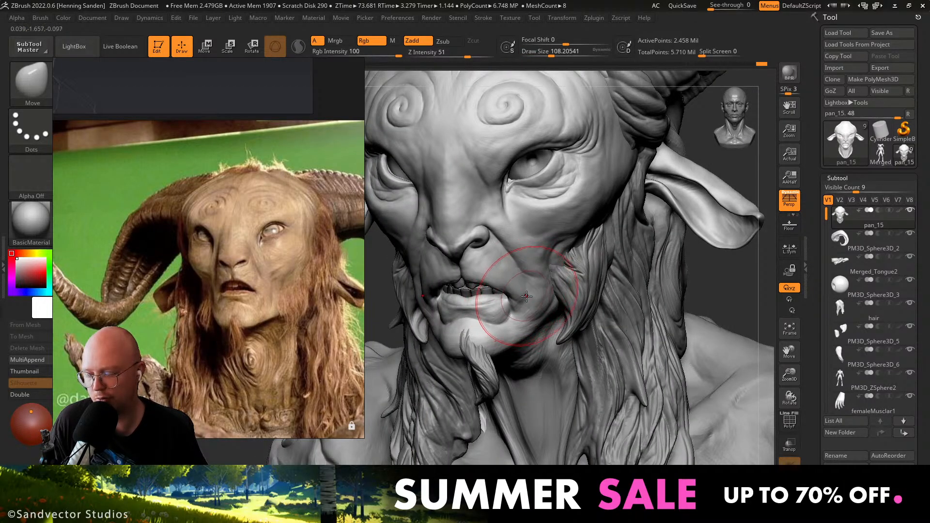
right_click_drag(527, 296, 521, 294)
key("s")
left_click_drag(521, 295, 515, 295)
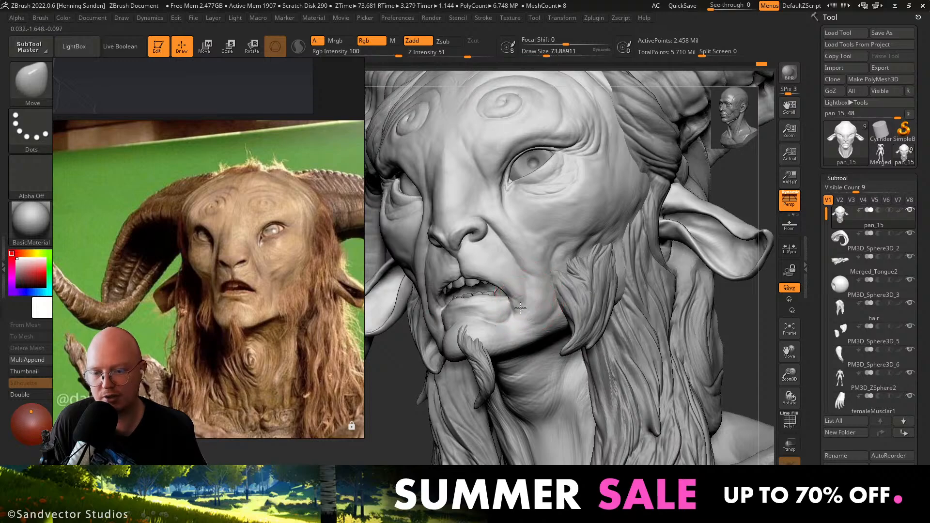
Adjust the cheeks on both sides of the mouth with the Move brush, using draw sizes of about 90 and 112.
right_click_drag(521, 306, 512, 305)
key("s")
left_click_drag(512, 305, 515, 304)
mouse_move(517, 305)
right_mouse_down()
mouse_move(507, 301)
mouse_move(524, 294)
mouse_move(518, 275)
right_mouse_up()
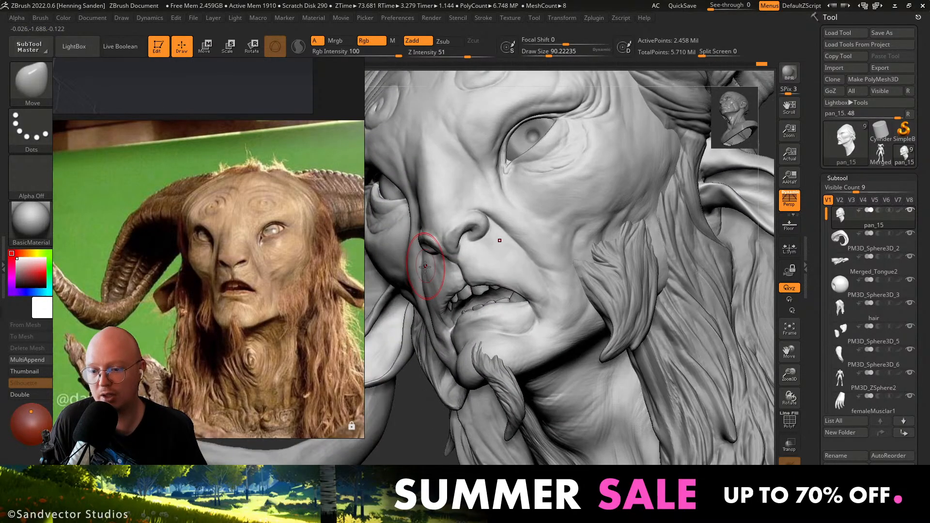
right_click_drag(427, 267, 440, 270)
key("s")
left_click_drag(438, 269, 441, 270)
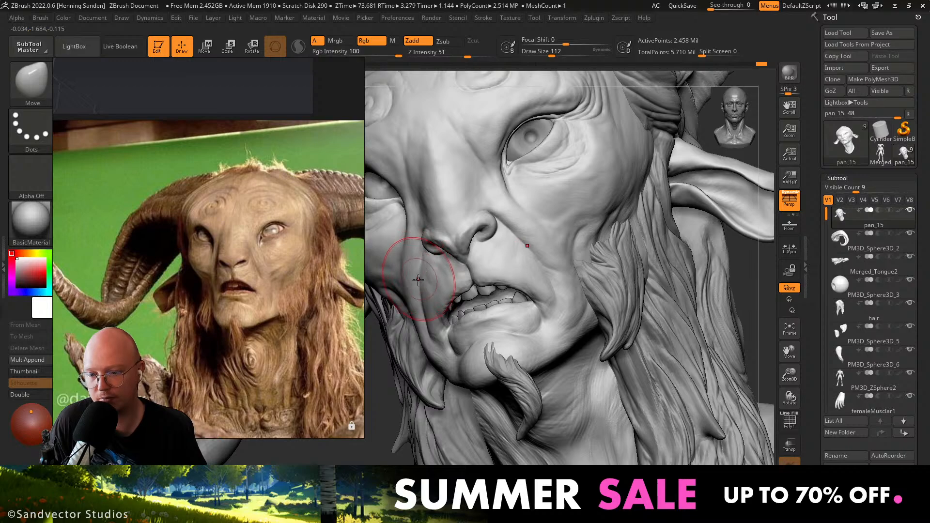
Build up the lower cheek and jaw beside the mouth with the ClayBuildup brush, reducing the draw size from about 68 to 51.
mouse_move(415, 279)
right_mouse_down()
mouse_move(429, 285)
mouse_move(399, 284)
mouse_move(426, 315)
right_mouse_up()
key("b")
key("c")
key("b")
key("s")
left_click_drag(428, 316, 429, 319)
key("s")
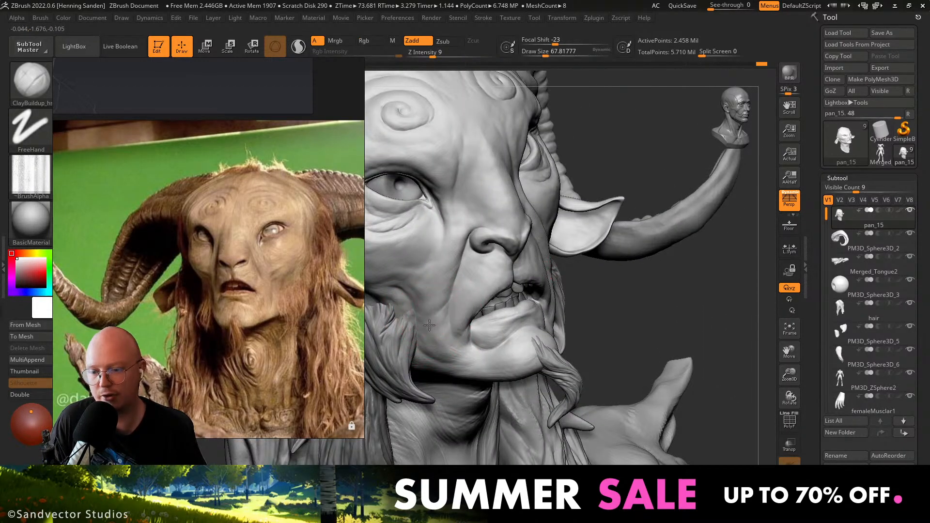
right_click_drag(424, 316, 430, 309)
key("s")
left_click_drag(439, 326, 435, 326)
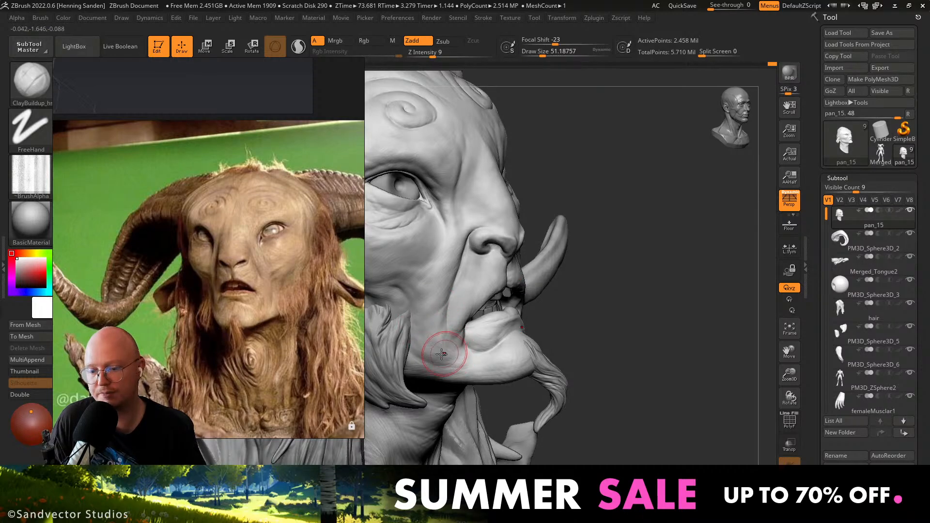
left_click_drag(425, 333, 436, 364)
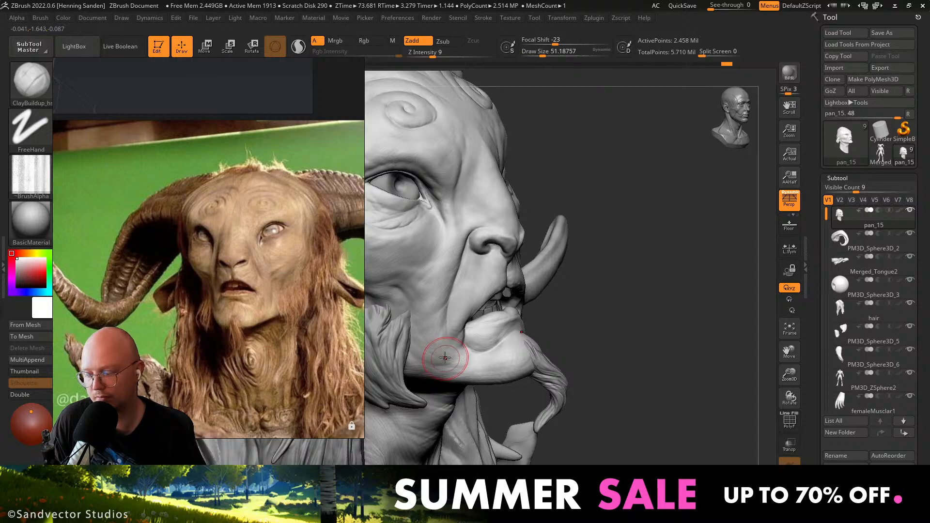
Sculpt the fold between the upper eyelid and brow with the ClayBuildup brush at a draw size of about 83.
mouse_move(450, 348)
right_mouse_down()
mouse_move(518, 313)
mouse_move(501, 314)
right_mouse_up()
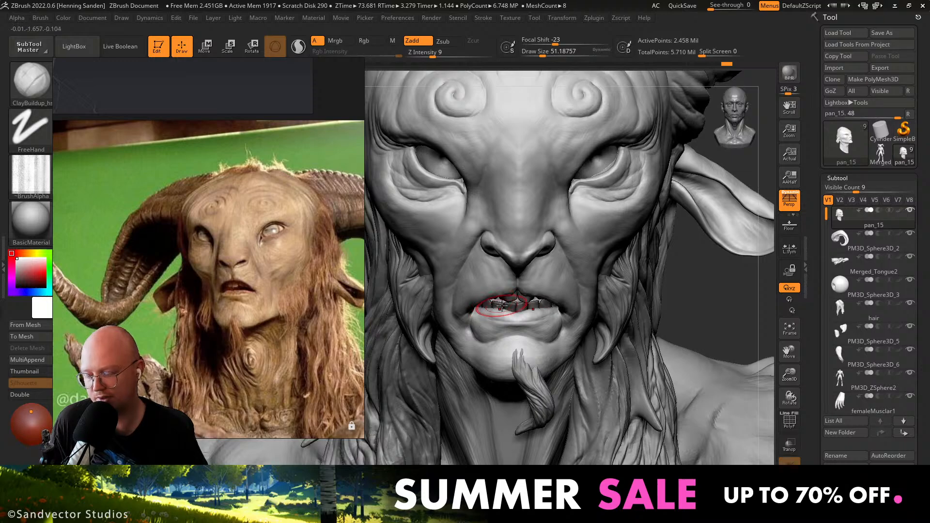
mouse_move(497, 306)
right_mouse_down()
mouse_move(544, 254)
mouse_move(579, 248)
mouse_move(583, 237)
mouse_move(567, 226)
mouse_move(550, 239)
mouse_move(551, 166)
mouse_move(588, 252)
mouse_move(593, 213)
mouse_move(583, 292)
mouse_move(588, 268)
right_mouse_up()
key("s")
left_click_drag(593, 278, 608, 278)
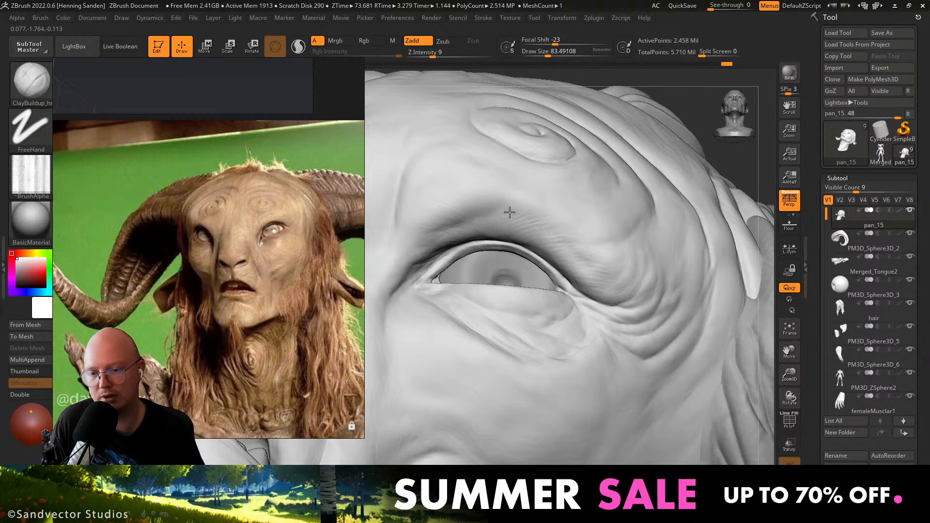
right_click_drag(572, 258, 580, 273)
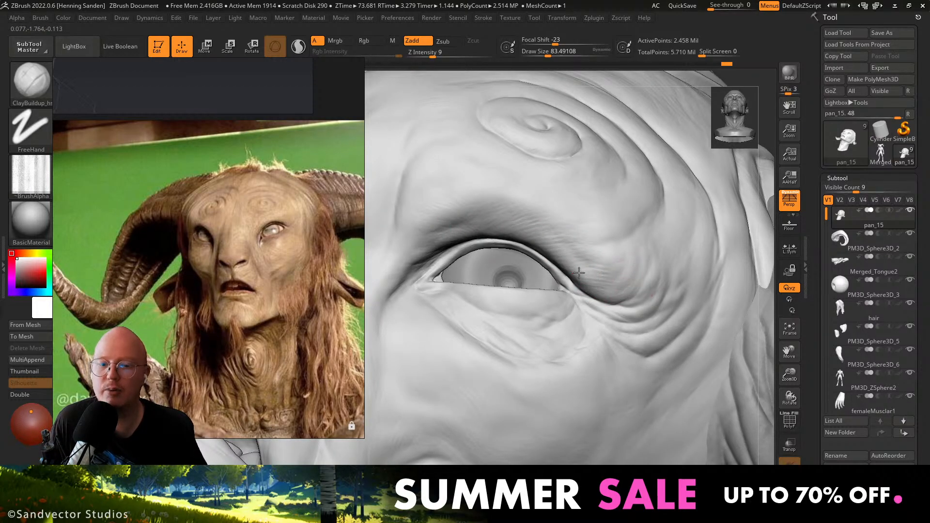
left_click_drag(546, 239, 544, 226)
key("s")
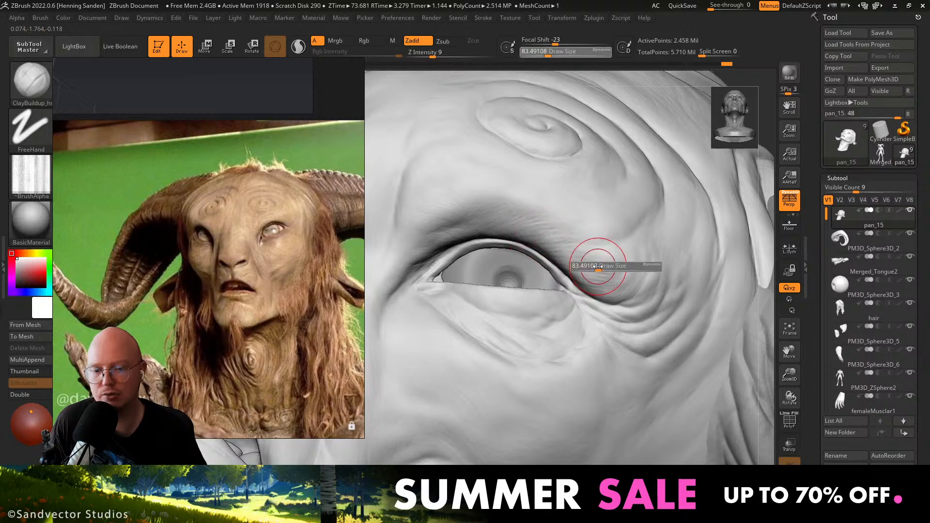
left_click_drag(591, 260, 585, 256)
mouse_move(504, 214)
left_mouse_down()
mouse_move(455, 218)
mouse_move(485, 212)
left_mouse_up()
Build up the brow volume above the eye with broader ClayBuildup strokes at draw sizes of about 145 and 140.
key("s")
mouse_move(485, 210)
left_mouse_down()
mouse_move(441, 228)
mouse_move(428, 222)
left_mouse_up()
mouse_move(494, 301)
right_mouse_down()
mouse_move(487, 237)
mouse_move(526, 208)
mouse_move(605, 300)
right_mouse_up()
key("s")
left_click_drag(605, 300, 610, 299)
right_click_drag(611, 300, 647, 278)
left_click_drag(626, 267, 609, 271)
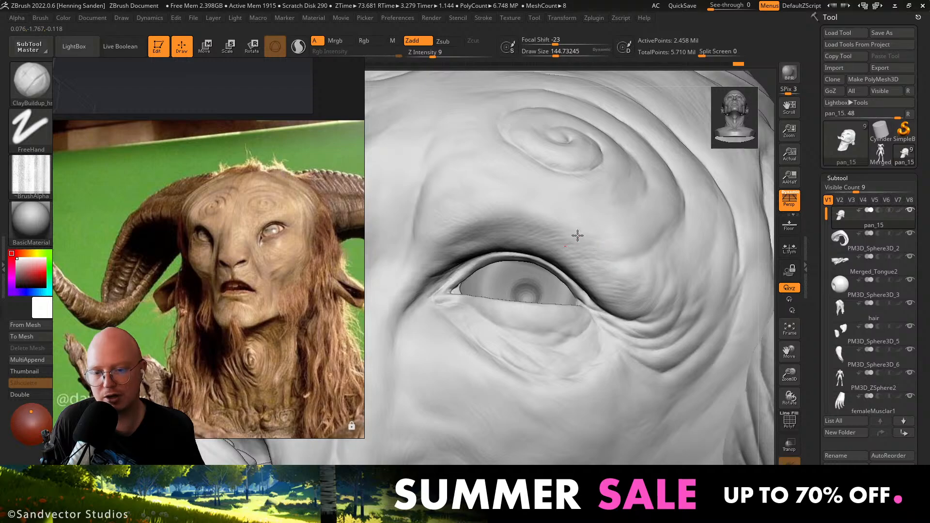
left_click_drag(447, 221, 442, 228)
mouse_move(475, 213)
right_mouse_down()
mouse_move(496, 205)
mouse_move(467, 220)
mouse_move(522, 253)
right_mouse_up()
left_click_drag(508, 231, 487, 203)
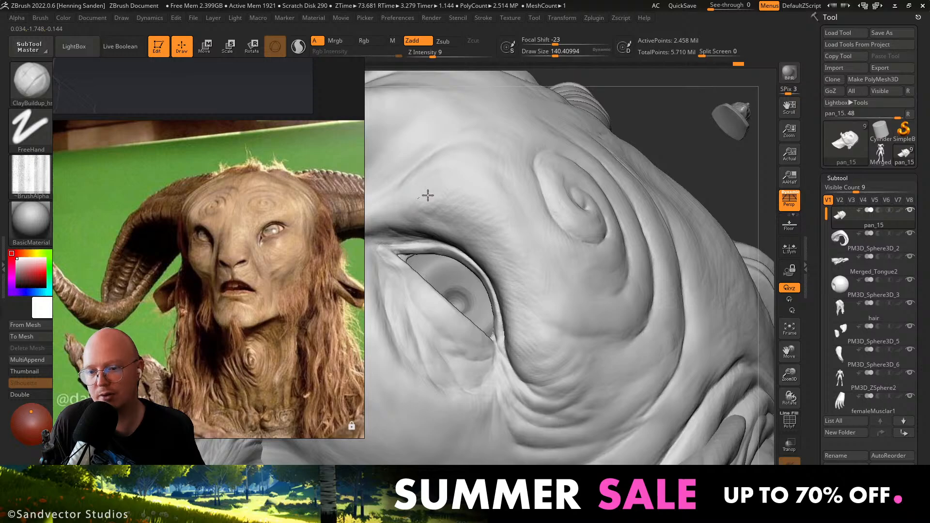
Refine the inner brow at a draw size of about 112 and the outer brow at about 71.
mouse_move(497, 235)
right_mouse_down()
mouse_move(478, 213)
mouse_move(517, 220)
mouse_move(530, 242)
right_mouse_up()
key("s")
left_click_drag(461, 207, 451, 208)
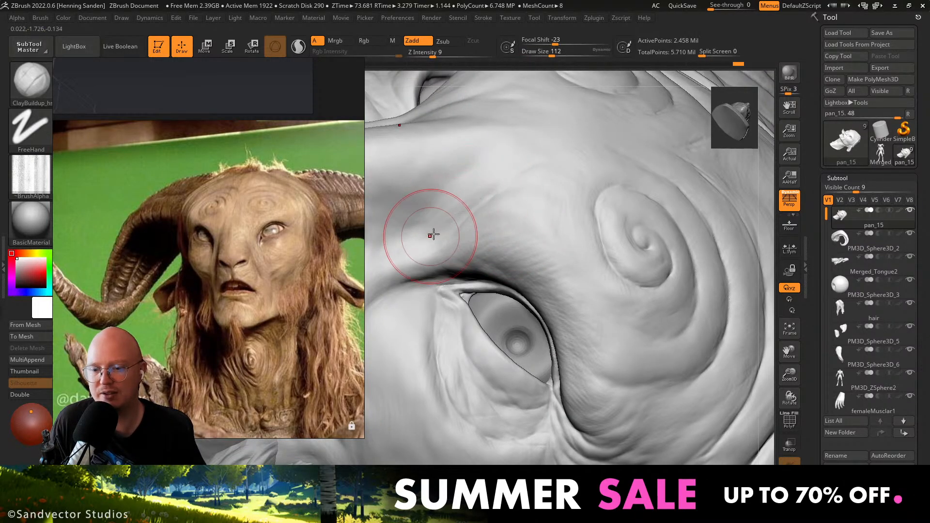
mouse_move(440, 250)
right_mouse_down()
mouse_move(451, 275)
mouse_move(423, 156)
mouse_move(428, 116)
mouse_move(528, 268)
mouse_move(491, 201)
mouse_move(506, 187)
mouse_move(553, 194)
mouse_move(509, 199)
mouse_move(504, 303)
right_mouse_up()
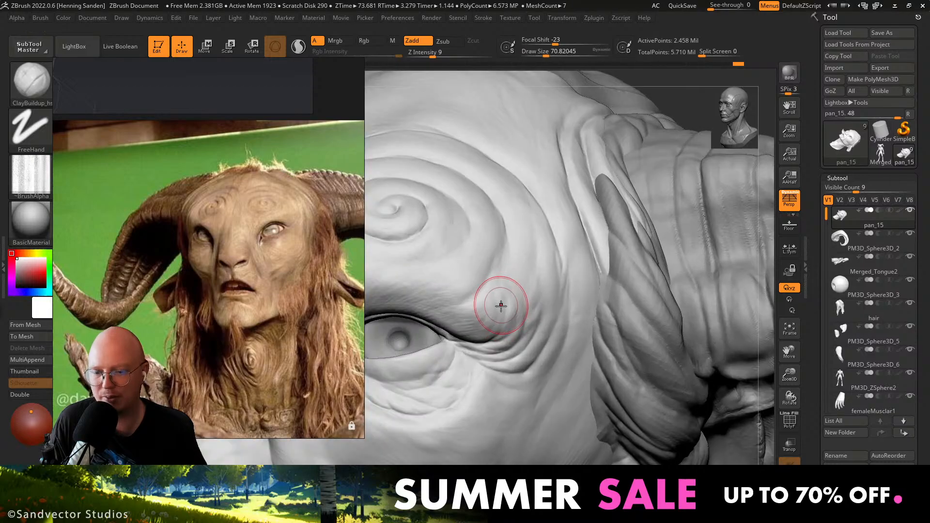
Deepen the definition of the crease above the eye toward its inner corner with ClayBuildup at a draw size of about 90.
mouse_move(564, 293)
right_mouse_down()
mouse_move(581, 291)
mouse_move(501, 301)
mouse_move(598, 321)
right_mouse_up()
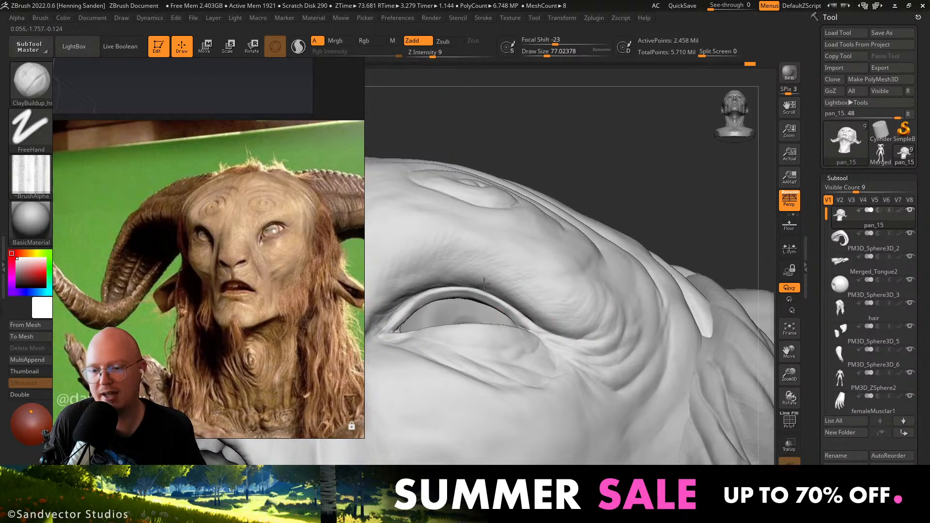
right_click_drag(483, 284, 506, 291)
right_click_drag(576, 312, 645, 349)
key("s")
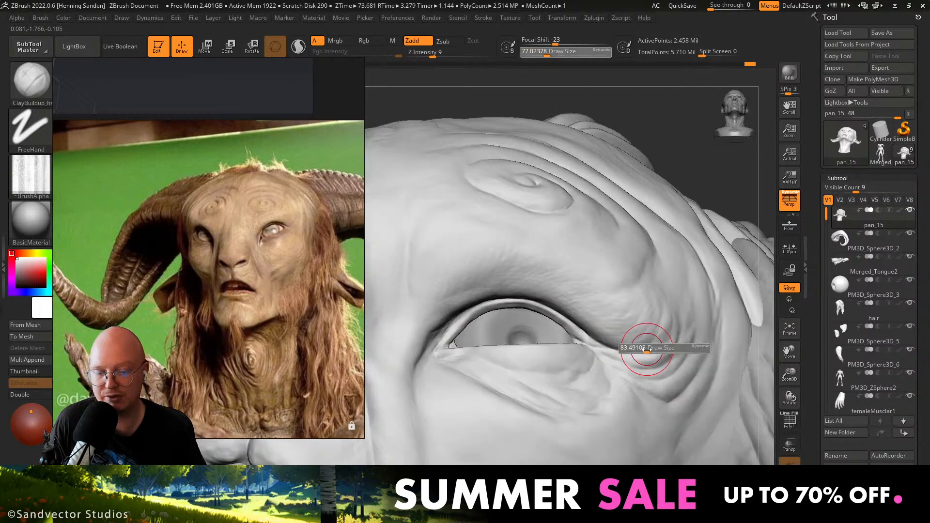
left_click_drag(647, 349, 653, 349)
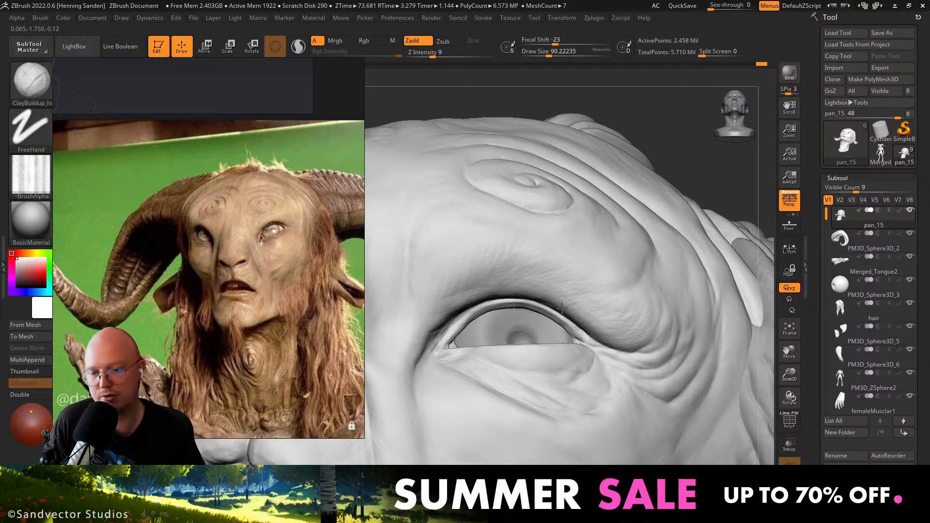
right_click_drag(470, 291, 524, 292)
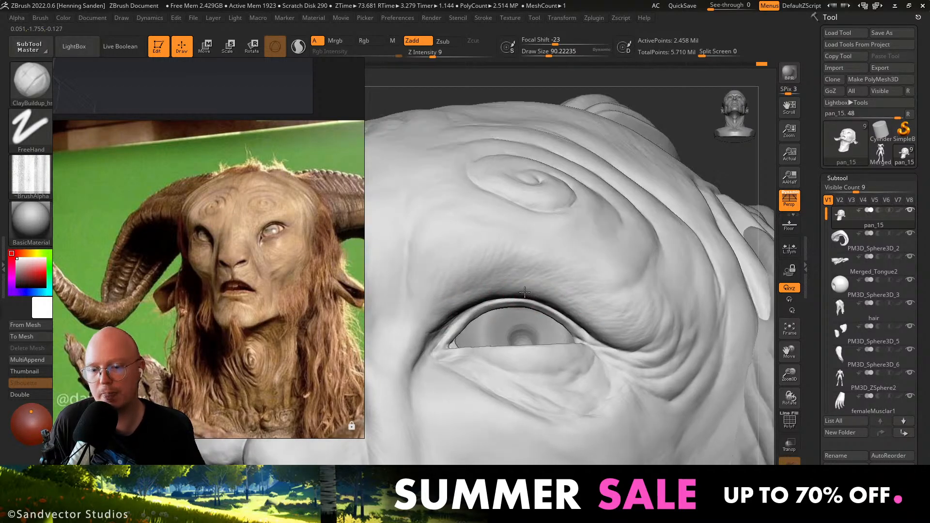
left_click_drag(439, 311, 412, 357)
Adjust the hollow beside the inner eye corner with the Move brush at a draw size of about 101.
mouse_move(426, 347)
right_mouse_down()
mouse_move(454, 338)
mouse_move(418, 353)
right_mouse_up()
key("b")
key("m")
key("v")
key("bracketright")
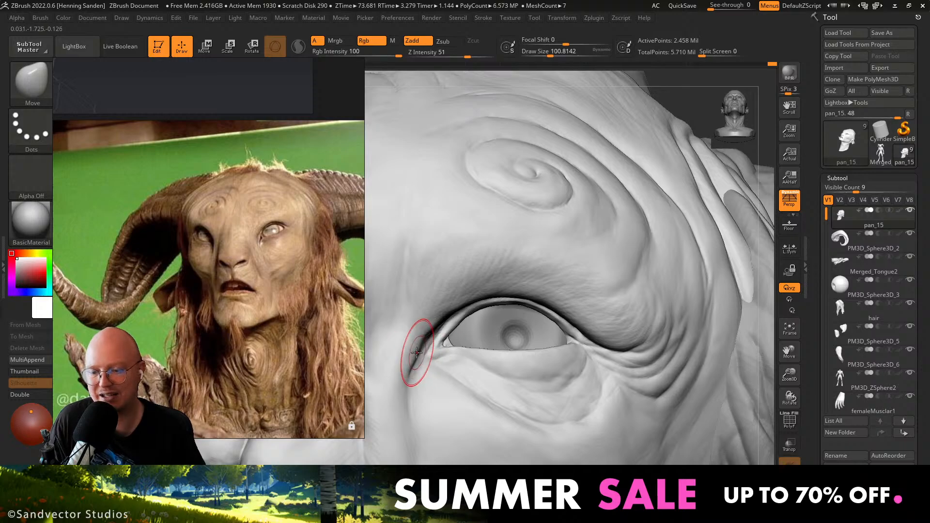
Refine the upper eyelid fold and the inner eye corner with the ClayBuildup brush at a draw size of about 77.
right_click_drag(490, 308, 611, 332)
key("b")
key("c")
key("b")
key("bracketleft")
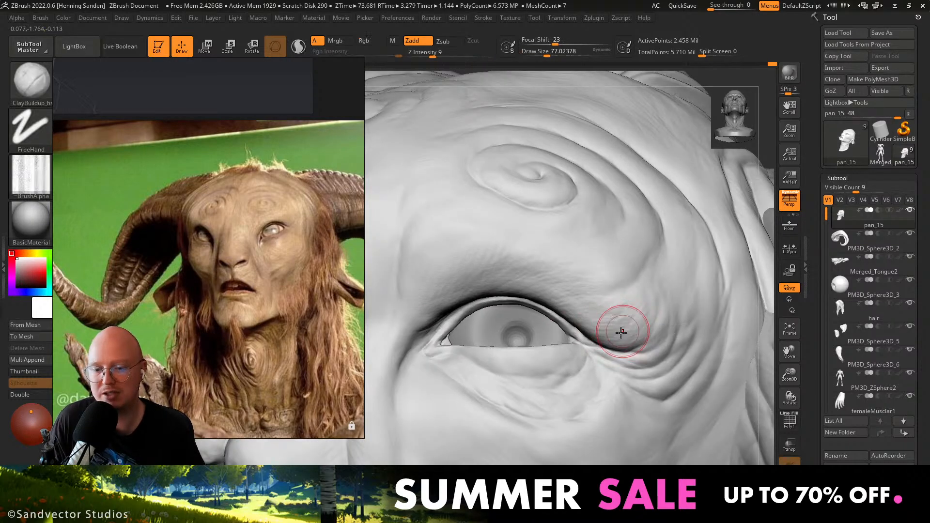
left_click_drag(556, 299, 504, 282)
right_click_drag(450, 310, 399, 337)
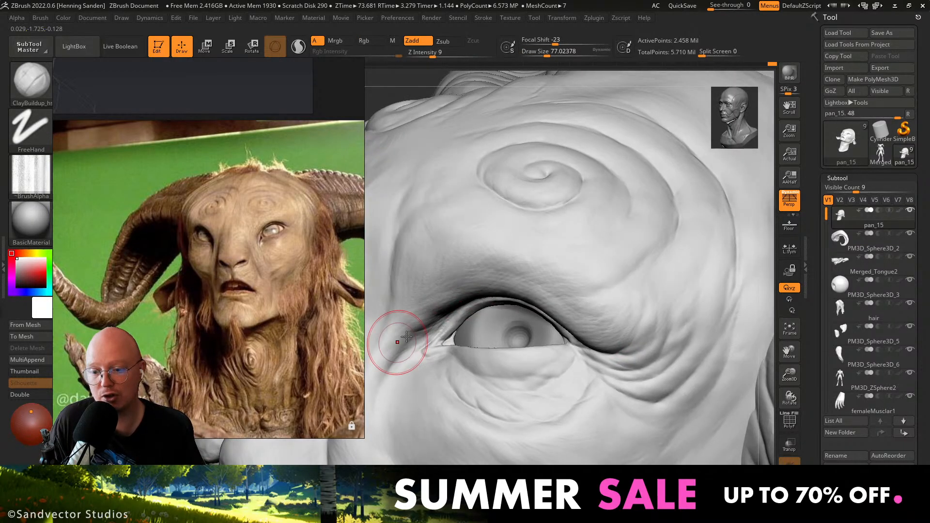
left_click_drag(404, 345, 438, 325)
Sculpt the underside of the brow and its transition to the nose with ClayBuildup at draw sizes of about 74 and 90.
right_click_drag(443, 325, 514, 334)
mouse_move(513, 335)
right_mouse_down("ctrl")
mouse_move(534, 310)
mouse_move(512, 328)
mouse_move(486, 325)
mouse_move(462, 301)
mouse_move(504, 319)
mouse_move(445, 364)
mouse_move(438, 383)
mouse_move(434, 372)
mouse_move(459, 356)
right_mouse_up("ctrl")
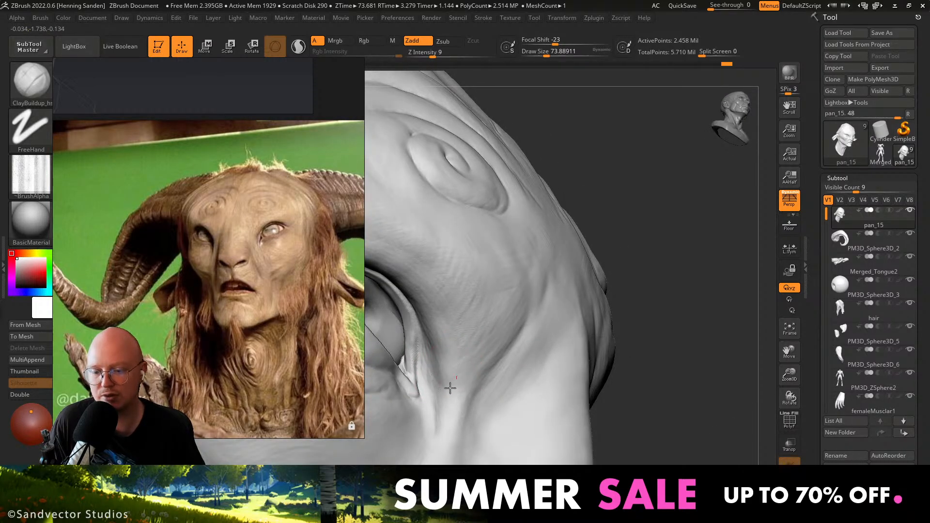
right_click_drag(438, 342, 517, 383)
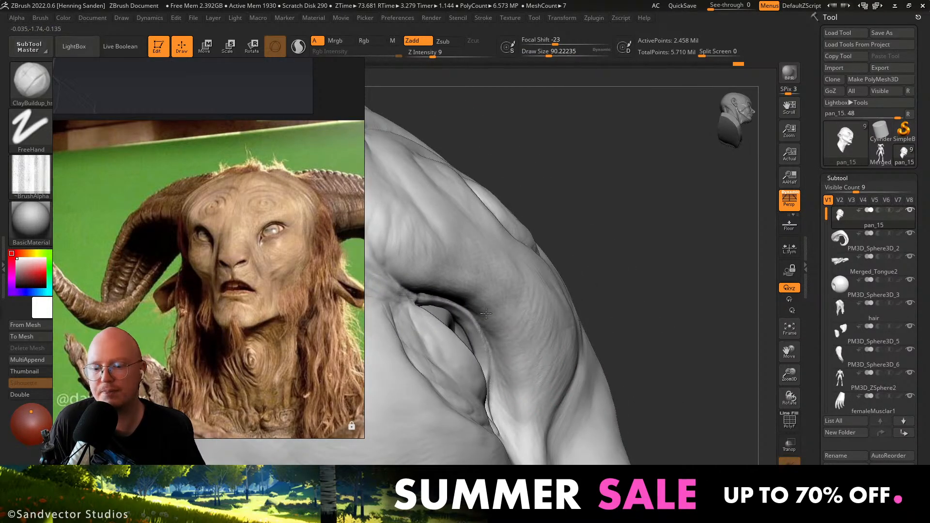
right_click_drag(463, 279, 466, 287)
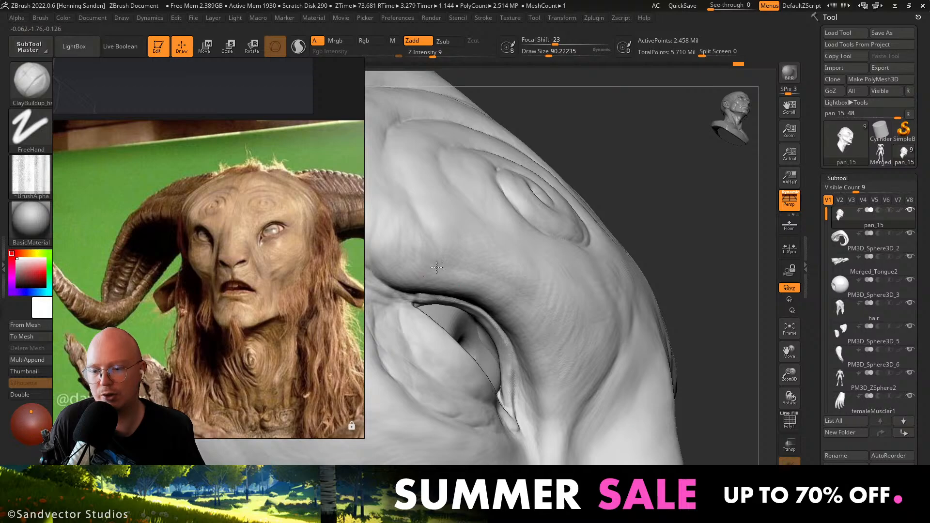
mouse_move(401, 278)
right_mouse_down("ctrl")
mouse_move(371, 189)
mouse_move(547, 290)
mouse_move(542, 300)
mouse_move(533, 284)
mouse_move(490, 288)
mouse_move(531, 260)
right_mouse_up("ctrl")
scroll(532, 260, "up", 5)
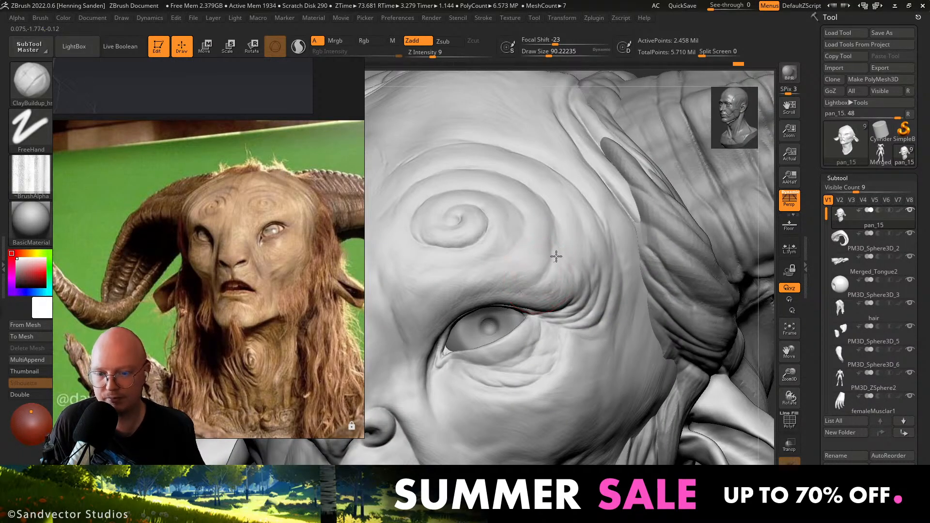
Detail the outer brow between the forehead spiral and the eye wrinkles with ClayBuildup at a draw size of about 51.
key("s")
left_click(559, 262)
mouse_move(558, 264)
left_mouse_down()
mouse_move(562, 245)
mouse_move(562, 296)
left_mouse_up()
key("s")
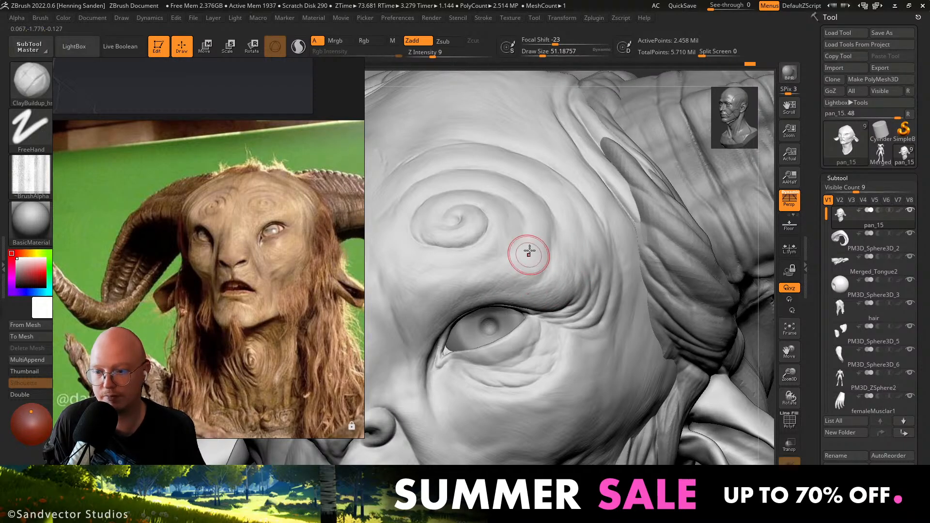
mouse_move(577, 214)
right_mouse_down()
mouse_move(577, 245)
mouse_move(450, 291)
mouse_move(507, 310)
right_mouse_up()
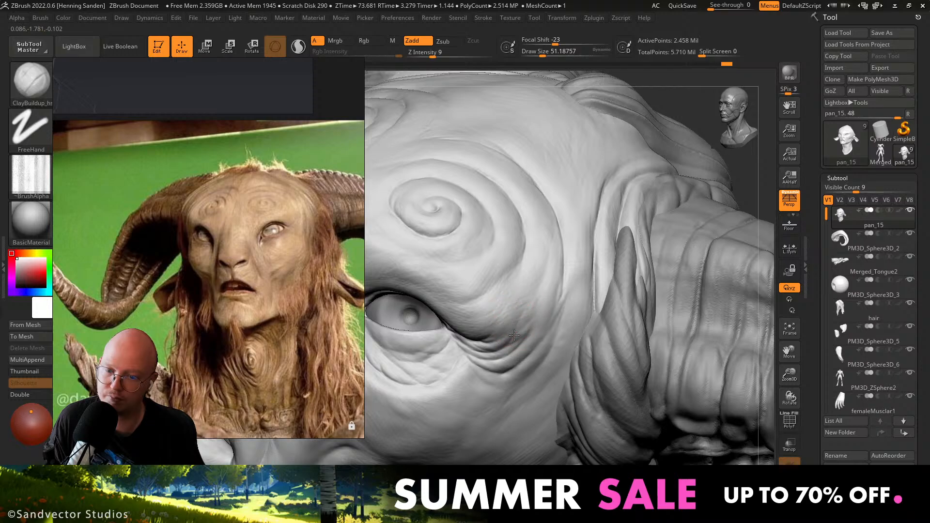
left_click_drag(492, 309, 497, 297)
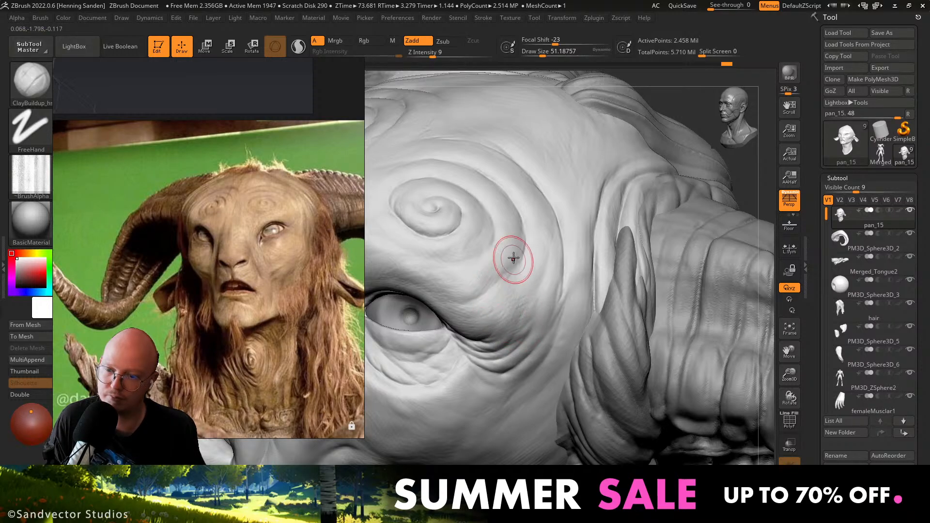
left_click_drag(511, 257, 503, 297)
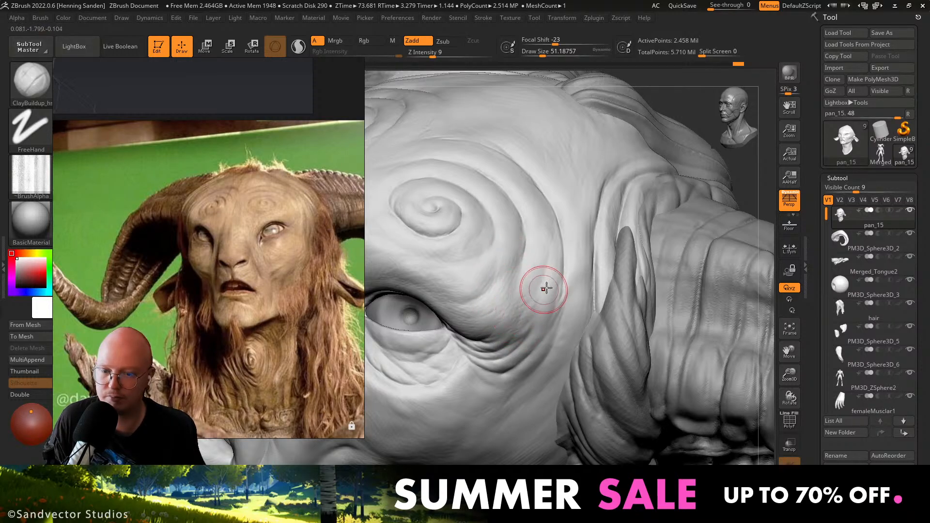
right_click_drag(544, 289, 553, 285)
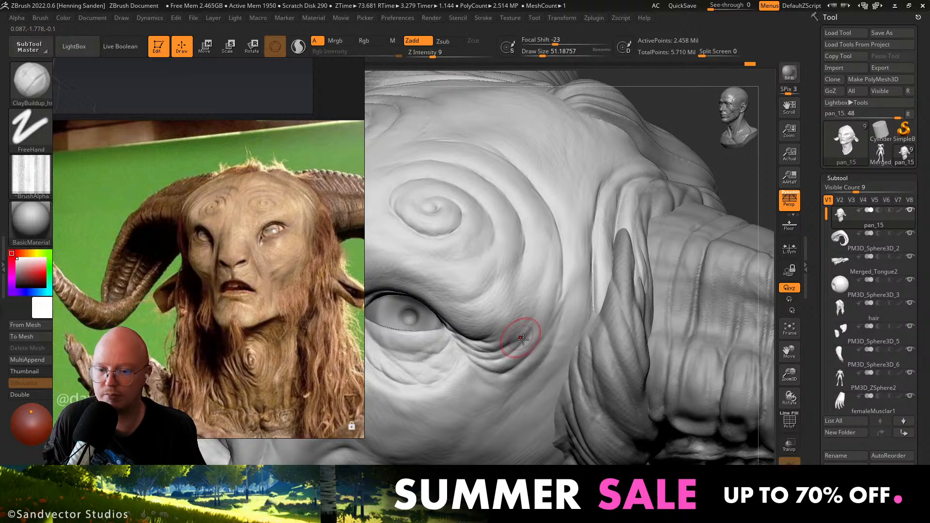
right_click_drag(529, 331, 504, 274, "alt")
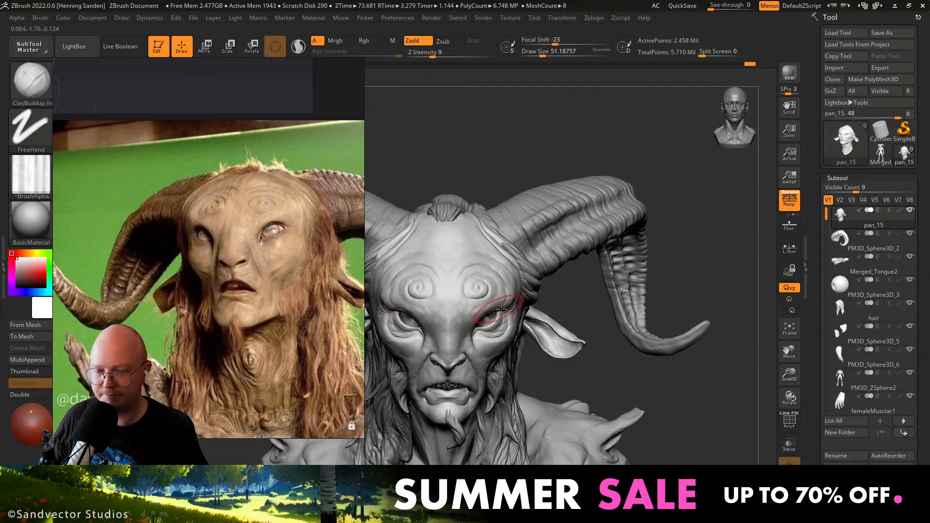
Build up the skin folds around the outer eye corner and brow with ClayBuildup at draw sizes of about 62 and 56.
mouse_move(501, 309)
right_mouse_down()
mouse_move(426, 298)
mouse_move(485, 329)
mouse_move(481, 321)
mouse_move(516, 312)
right_mouse_up()
key("s")
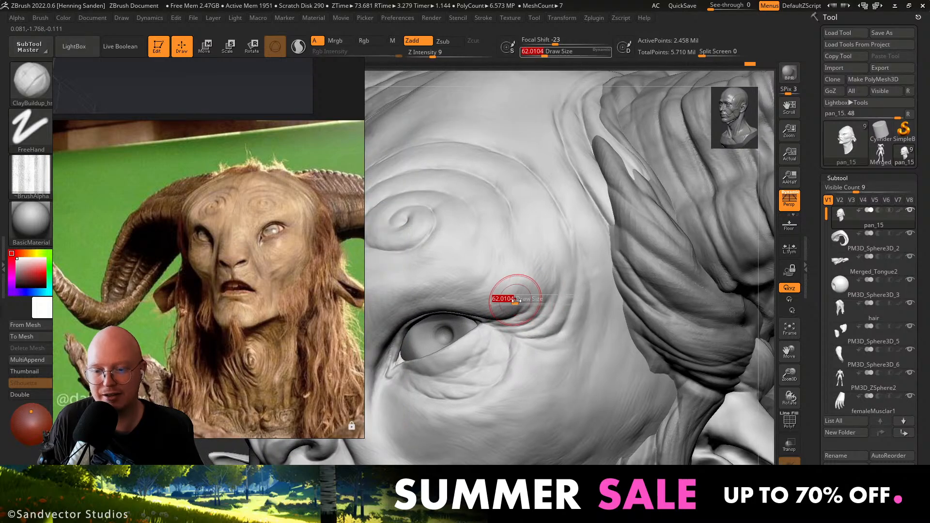
left_click_drag(433, 297, 426, 299)
mouse_move(516, 286)
right_mouse_down()
mouse_move(523, 310)
mouse_move(544, 304)
mouse_move(556, 328)
mouse_move(548, 293)
mouse_move(563, 326)
right_mouse_up()
key("s")
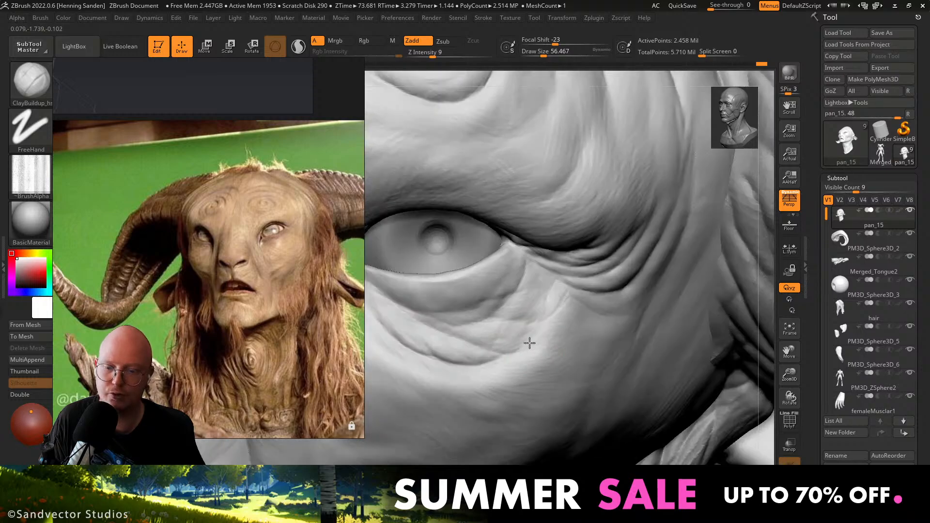
Switch to Blender and examine the rendered face close up around the eyes, forehead spirals and mouth.
key("alt+Tab")
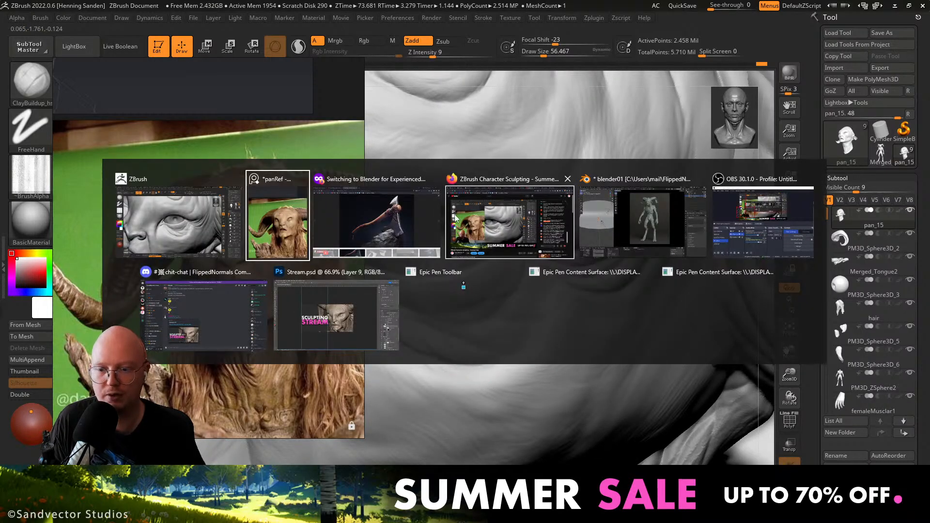
left_click(630, 222)
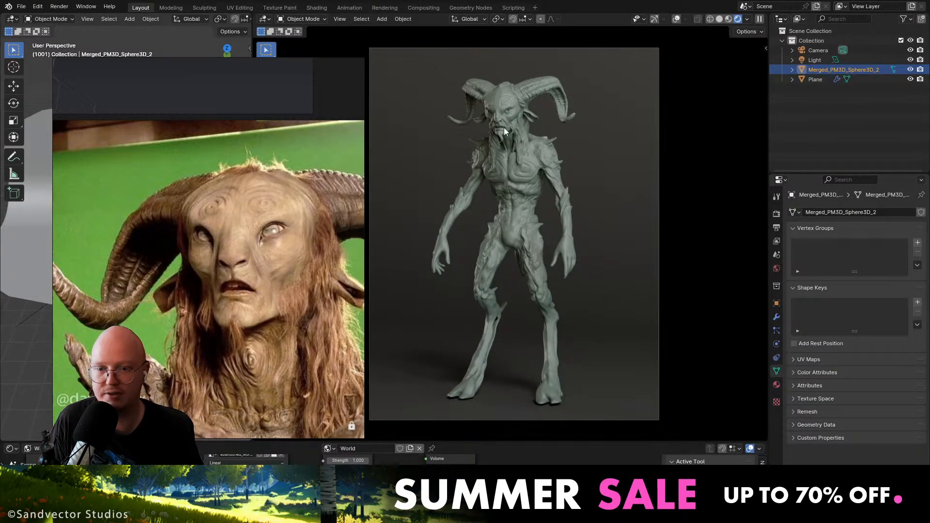
scroll(501, 121, "up", 10)
middle_click_drag(502, 124, 533, 261, "shift")
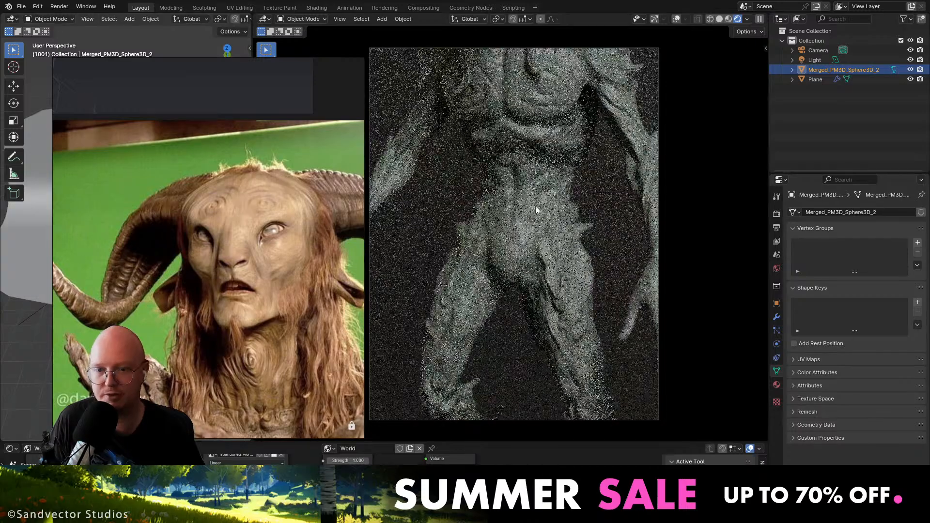
scroll(529, 146, "up", 4)
middle_click_drag(527, 194, 523, 291, "shift")
middle_click_drag(547, 140, 557, 351, "shift")
scroll(523, 254, "down", 2)
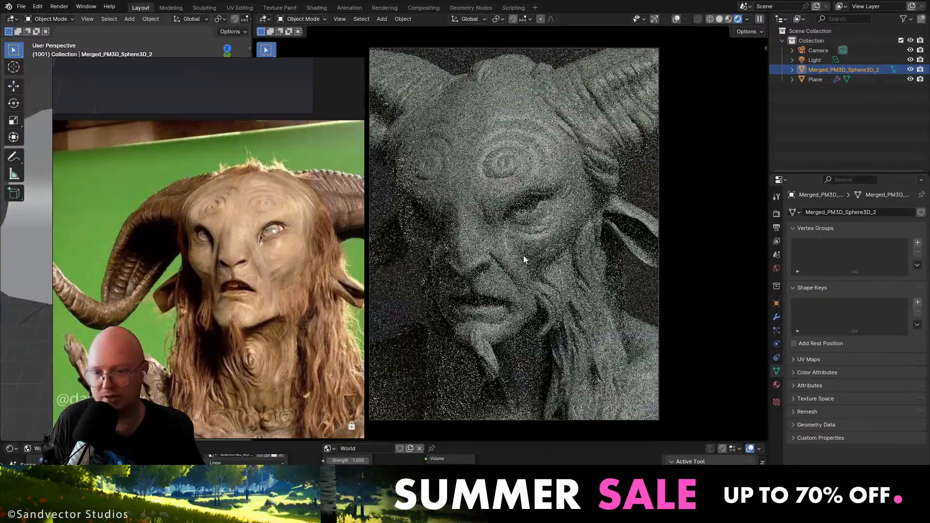
middle_click_drag(521, 251, 524, 191, "shift")
scroll(530, 192, "up", 2)
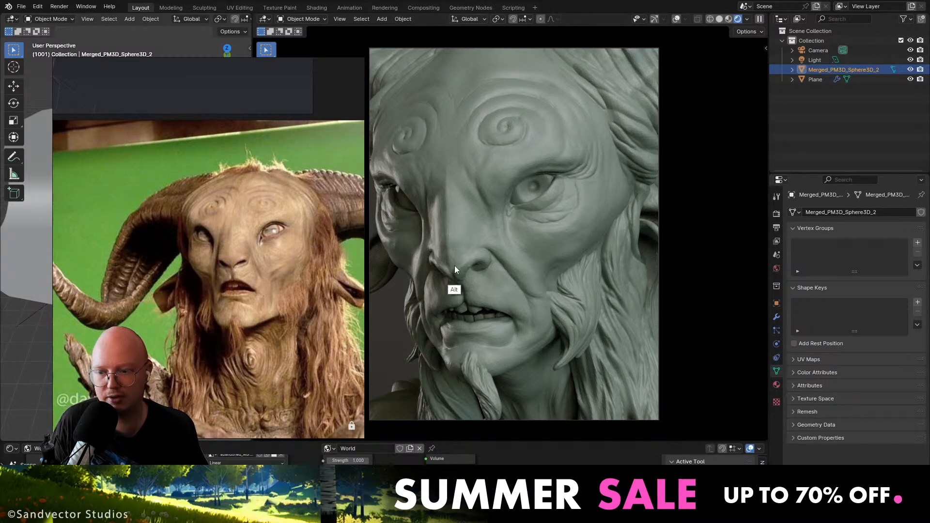
Switch back to ZBrush and sculpt fine wrinkles under the outer lower eyelid with ClayBuildup at a draw size of about 29.
key("alt+Tab")
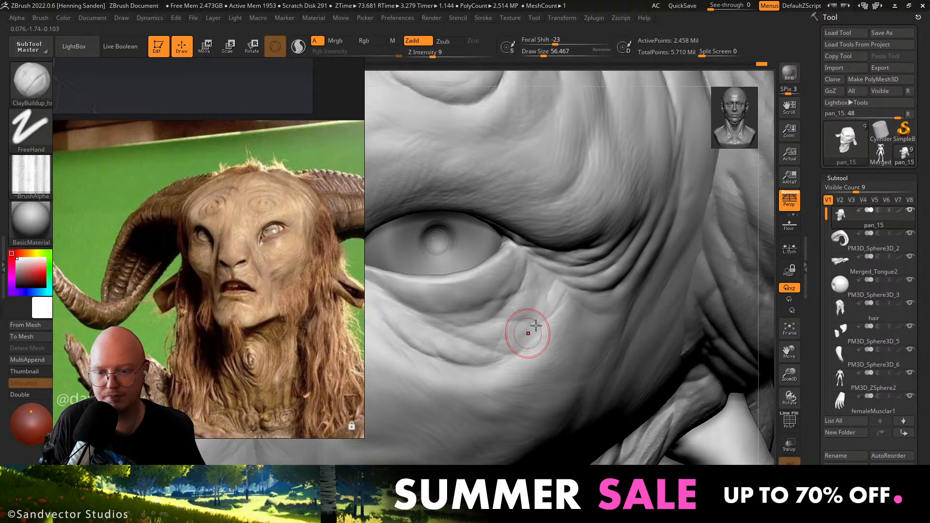
left_click_drag(536, 325, 537, 322)
right_click_drag(541, 328, 536, 335)
key("s")
left_click_drag(536, 335, 530, 335)
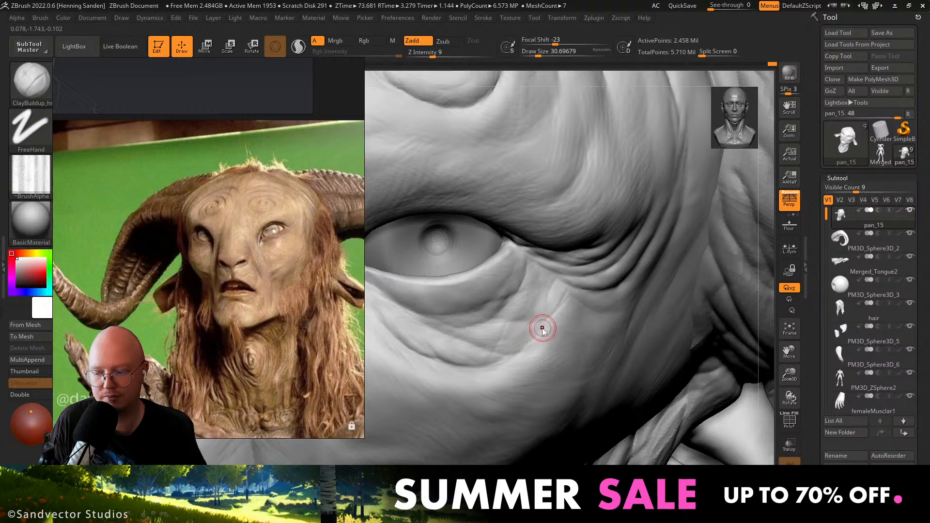
key("s")
left_click(537, 329)
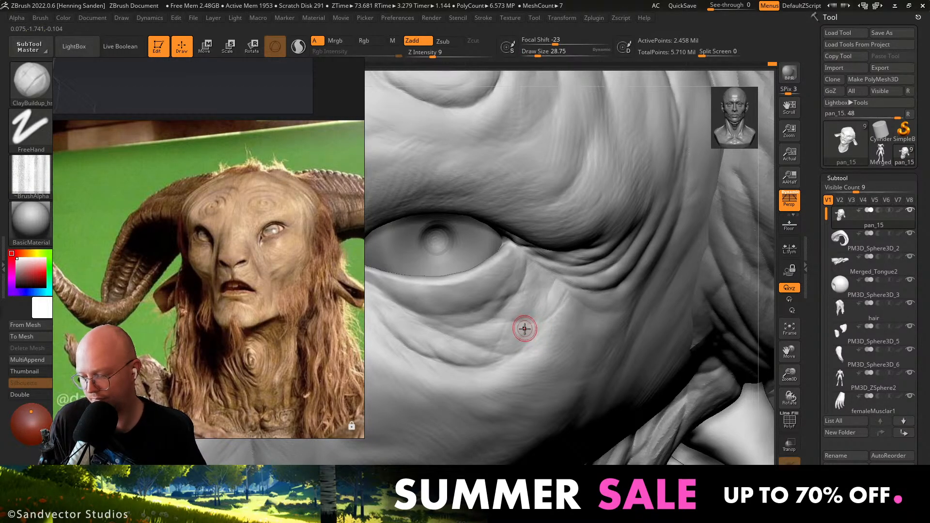
key("s")
left_click(523, 332)
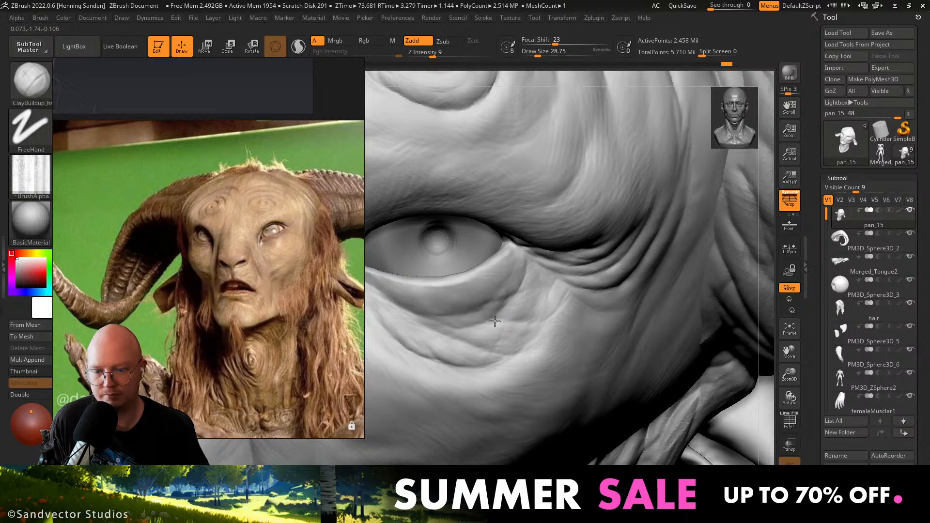
left_click_drag(507, 331, 516, 337)
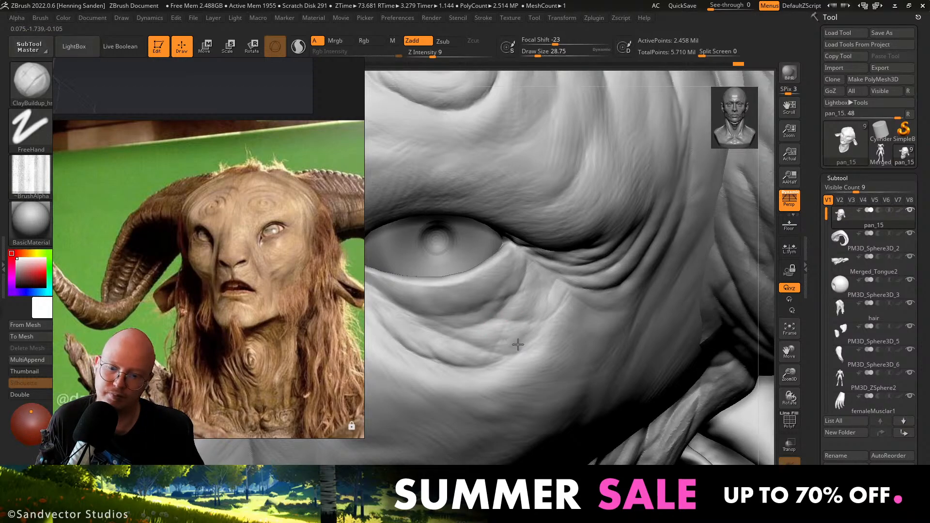
Refine the folds below the outer eye corner and the upper cheek with ClayBuildup at draw sizes of about 31, 44 and 56.
right_click_drag(540, 281, 545, 267)
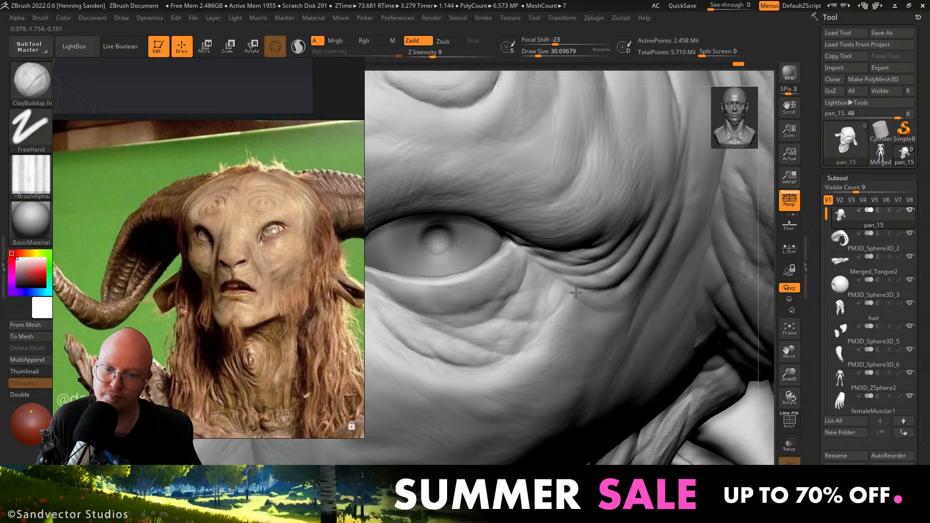
right_click_drag(537, 339, 586, 305, "alt")
key("s")
left_click_drag(584, 323, 588, 324)
key("s")
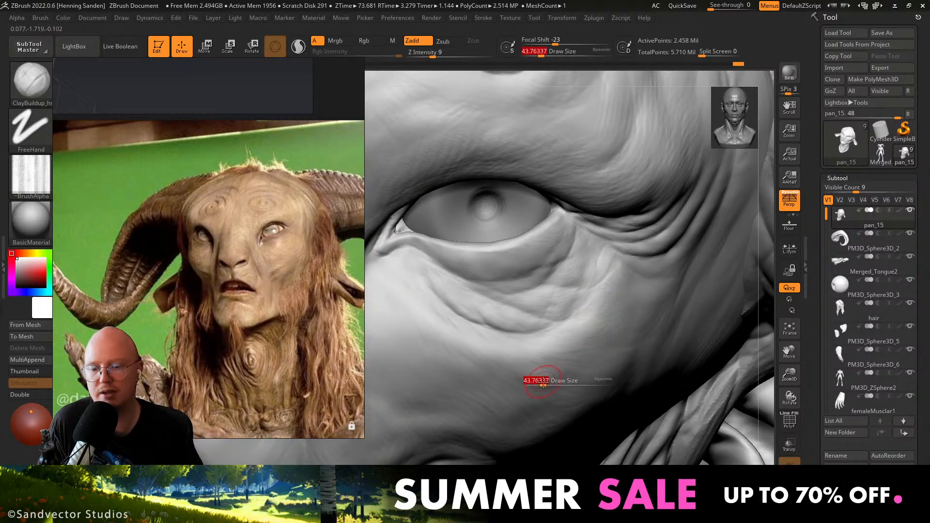
left_click_drag(542, 383, 552, 383)
right_click_drag(596, 387, 602, 346, "alt")
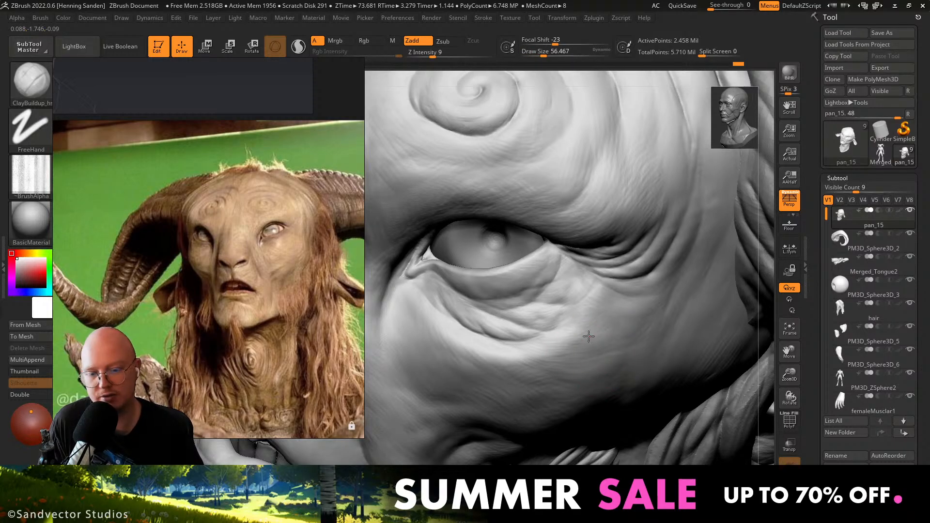
Blend the eye-bag wrinkles into the cheek with ClayBuildup at a draw size of about 51.
right_click_drag(597, 301, 600, 304)
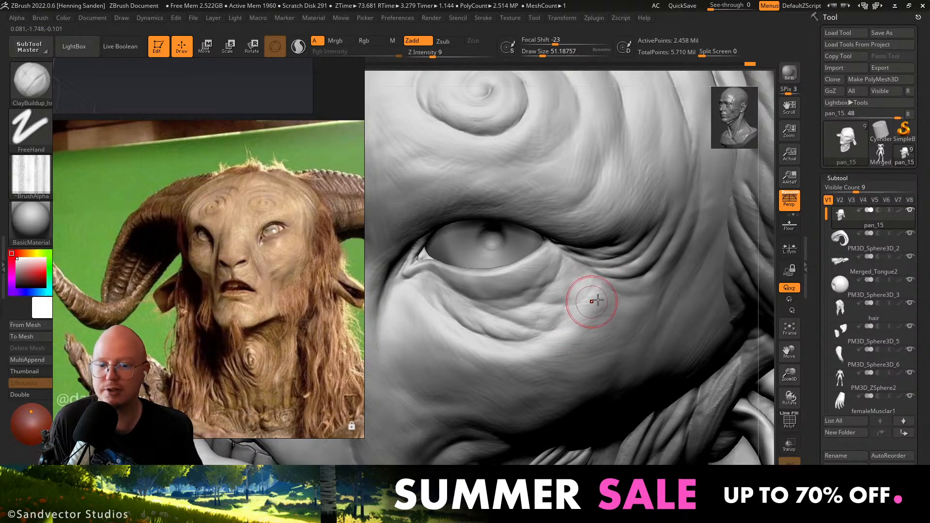
right_click_drag(570, 343, 518, 332)
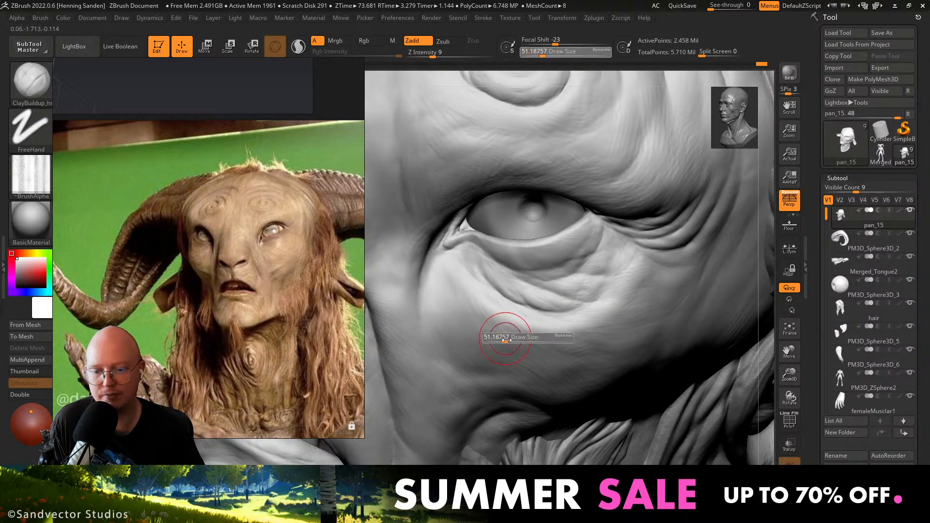
mouse_move(507, 342)
left_mouse_down()
mouse_move(523, 342)
mouse_move(487, 338)
mouse_move(458, 318)
mouse_move(444, 355)
left_mouse_up()
mouse_move(459, 315)
left_mouse_down()
mouse_move(479, 362)
mouse_move(509, 373)
left_mouse_up()
right_click_drag(598, 409, 514, 420, "alt")
Change the sculpt's material to MatCap Red Wax, moving the reference image aside and back beside the face.
right_click_drag(294, 216, 167, 499)
left_click(26, 220)
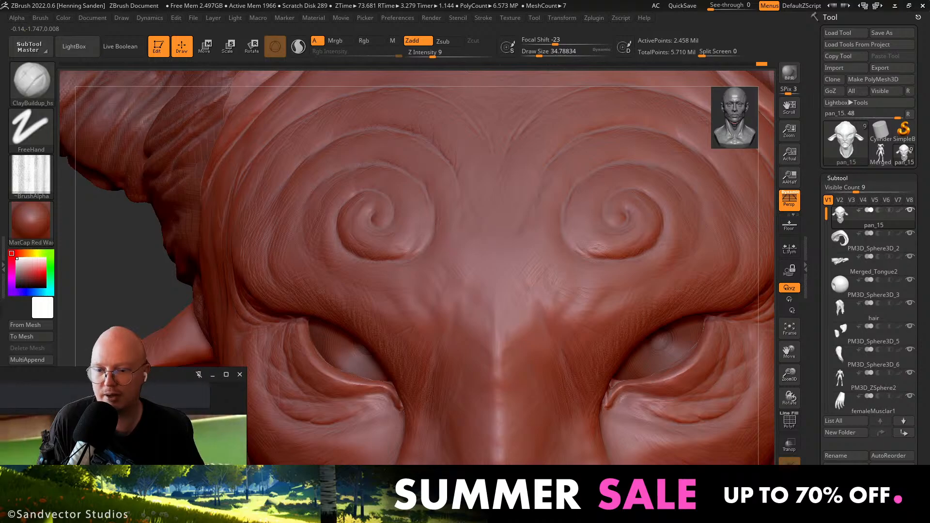
right_click_drag(206, 461, 250, 194)
Sculpt skin texture on the inner brow beside the nose bridge with ClayBuildup at draw sizes of about 51 and 59.
mouse_move(466, 335)
right_mouse_down()
mouse_move(400, 326)
mouse_move(482, 338)
right_mouse_up()
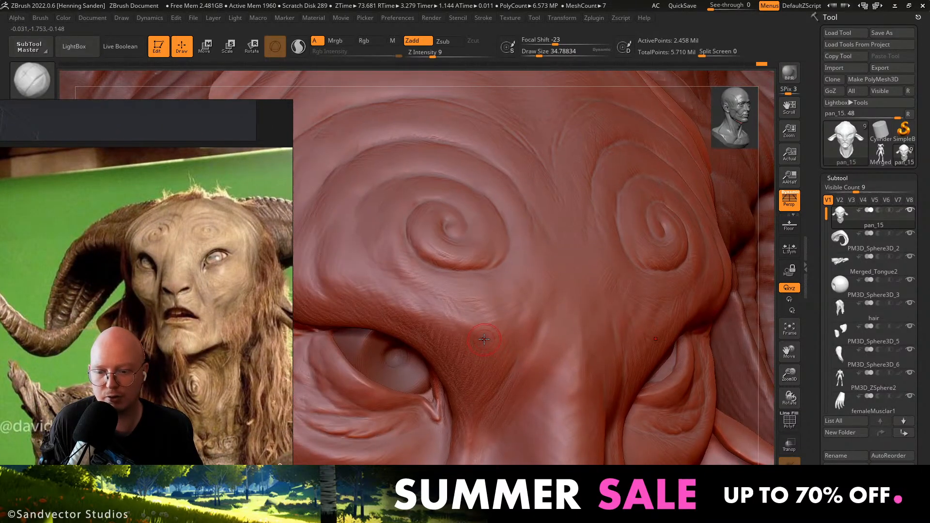
key("s")
left_click_drag(482, 339, 485, 339)
mouse_move(485, 339)
right_mouse_down()
mouse_move(487, 331)
mouse_move(479, 359)
mouse_move(482, 347)
right_mouse_up()
key("s")
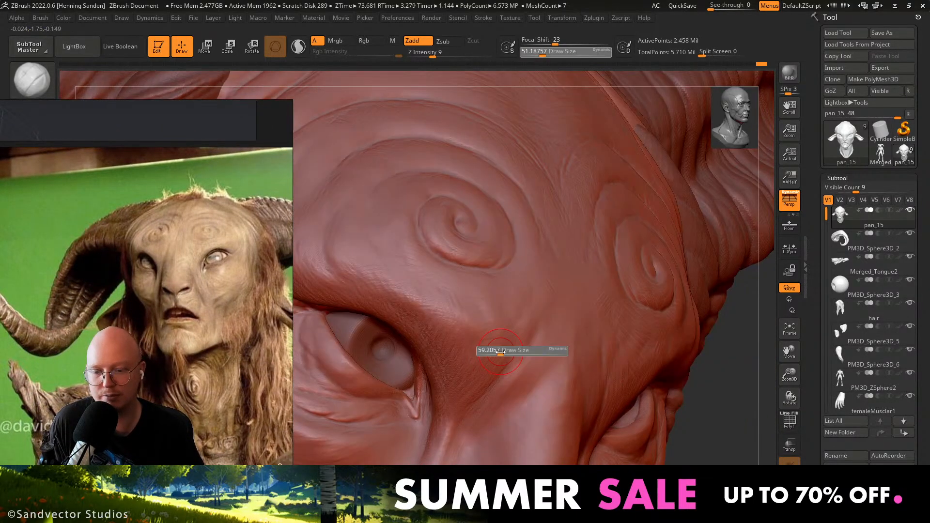
mouse_move(482, 346)
left_mouse_down()
mouse_move(464, 320)
mouse_move(456, 340)
mouse_move(456, 317)
mouse_move(445, 307)
left_mouse_up()
key("s")
Texture the outer brow ridge above the eye with ClayBuildup at a draw size of about 62.
mouse_move(413, 297)
right_mouse_down()
mouse_move(477, 325)
mouse_move(539, 324)
right_mouse_up()
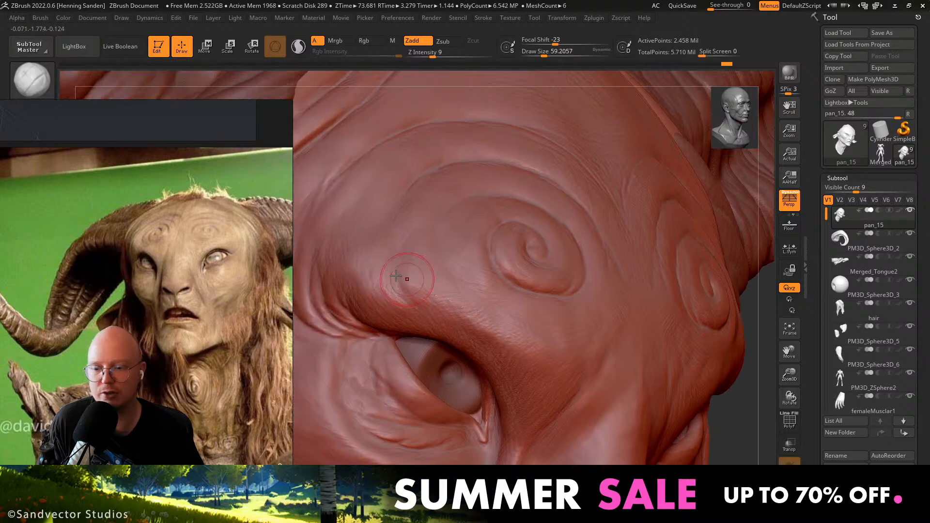
key("s")
left_click(373, 272)
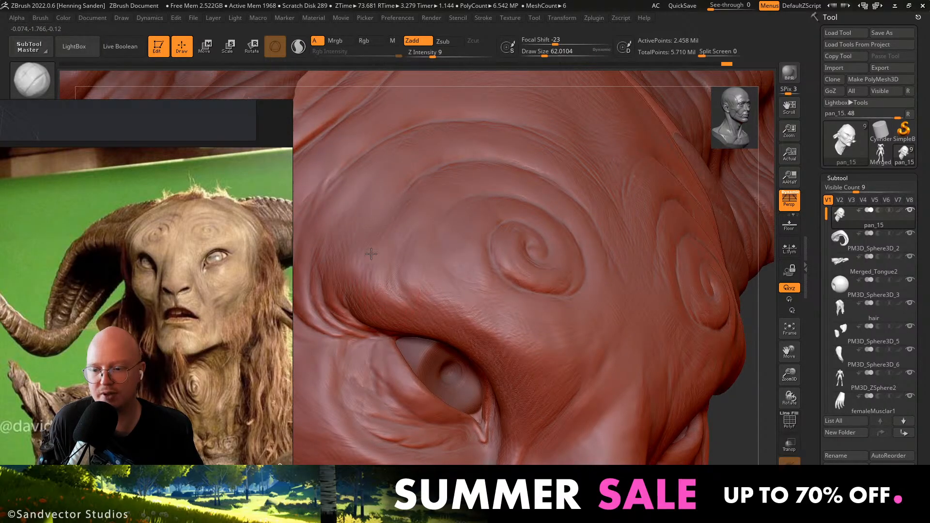
Detail the forehead spiral above the eye with ClayBuildup at a draw size of about 27 and Z Intensity 3.
right_click_drag(622, 295, 542, 281)
mouse_move(564, 250)
right_mouse_down("alt")
mouse_move(546, 303)
mouse_move(550, 294)
right_mouse_up("alt")
key("s")
left_click_drag(550, 292, 529, 289)
key("s")
left_click(542, 284)
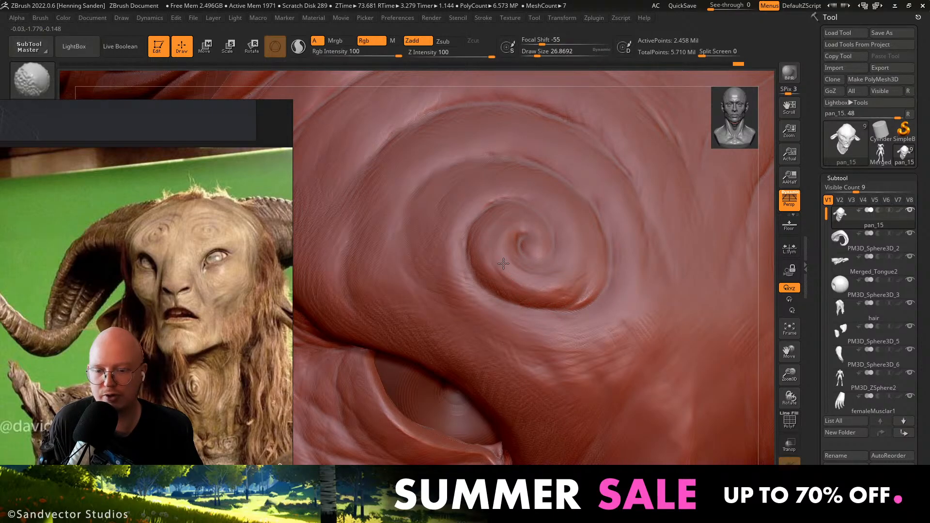
left_click(423, 52)
type("3")
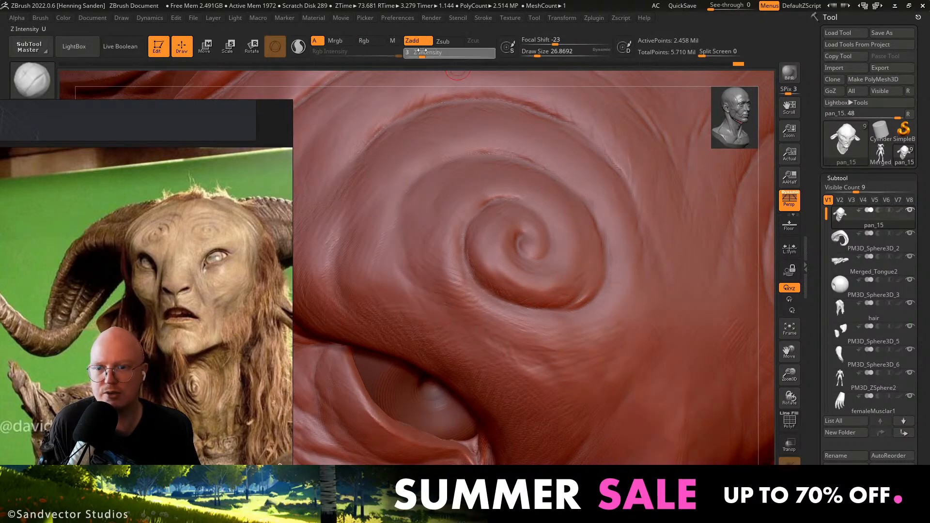
key("Return")
right_click_drag(537, 285, 533, 293)
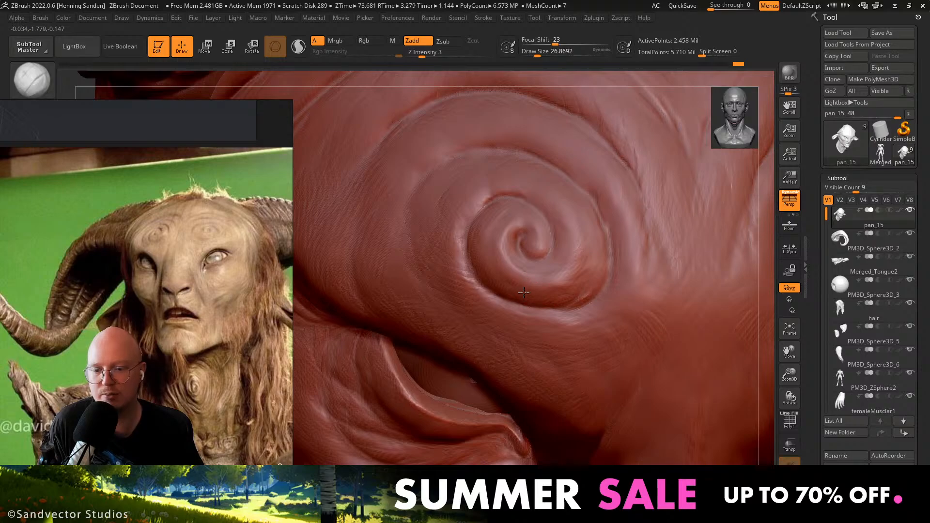
Set the brush's Z Intensity to 2 and add subtle skin detail to the inner forehead spiral.
left_click(419, 53)
type("2")
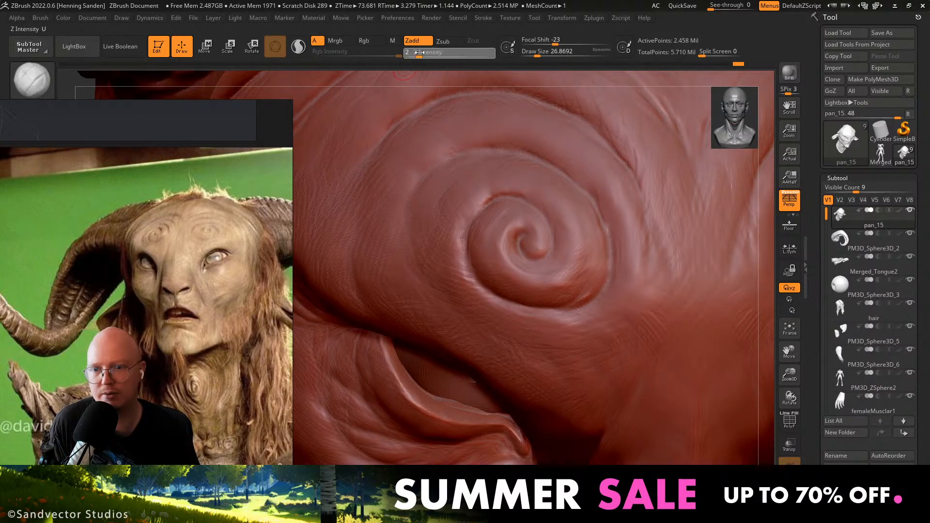
key("Return")
right_click_drag(447, 262, 463, 309)
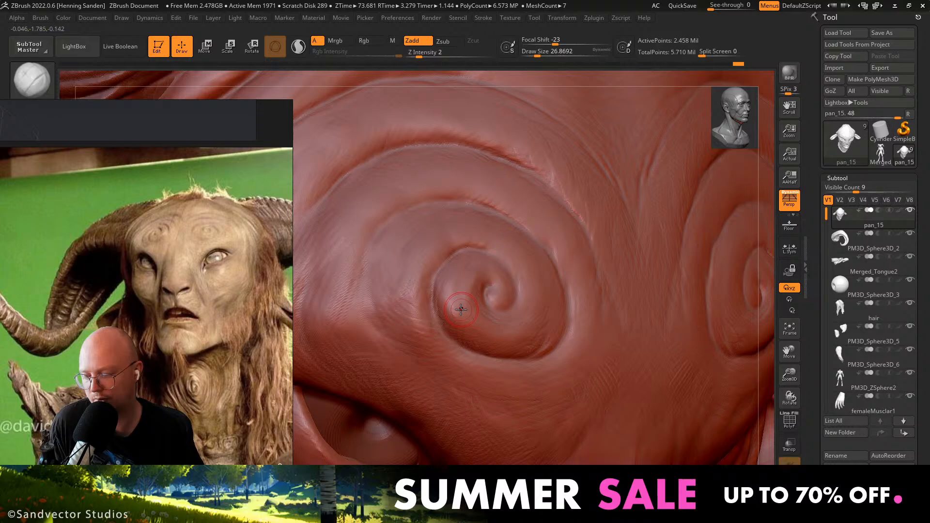
right_click_drag(460, 309, 464, 302)
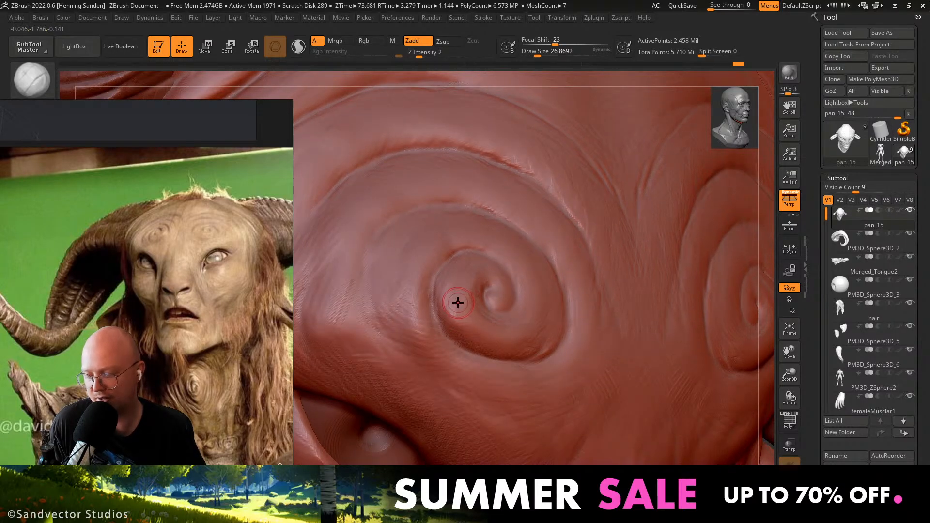
Switch to Blender, inspect the render of the character's head and torso at different distances, and return to ZBrush.
key("alt+Tab")
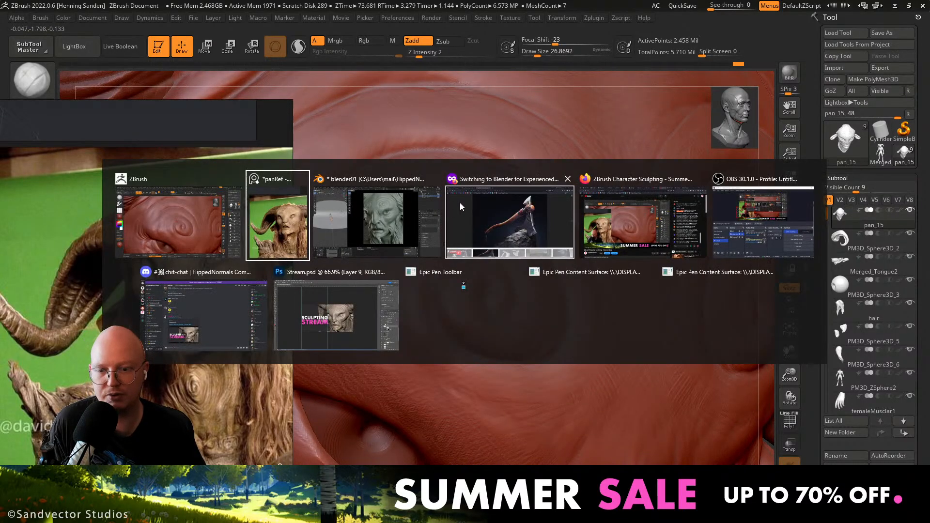
left_click(374, 224)
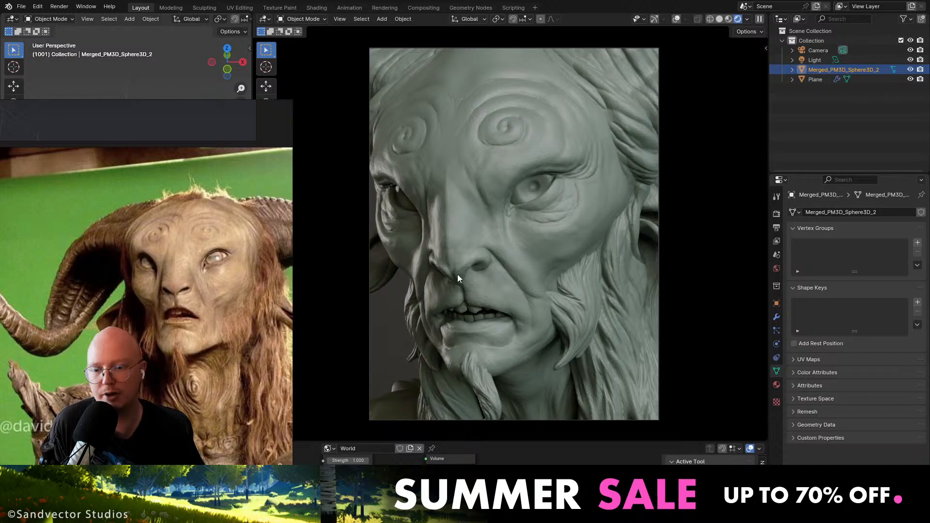
scroll(463, 231, "down", 6)
key("KP_0")
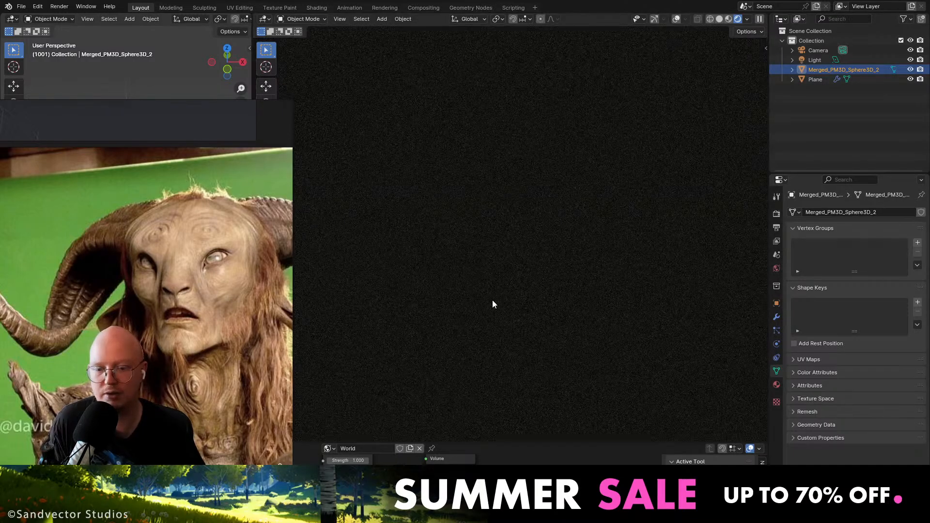
key("KP_0")
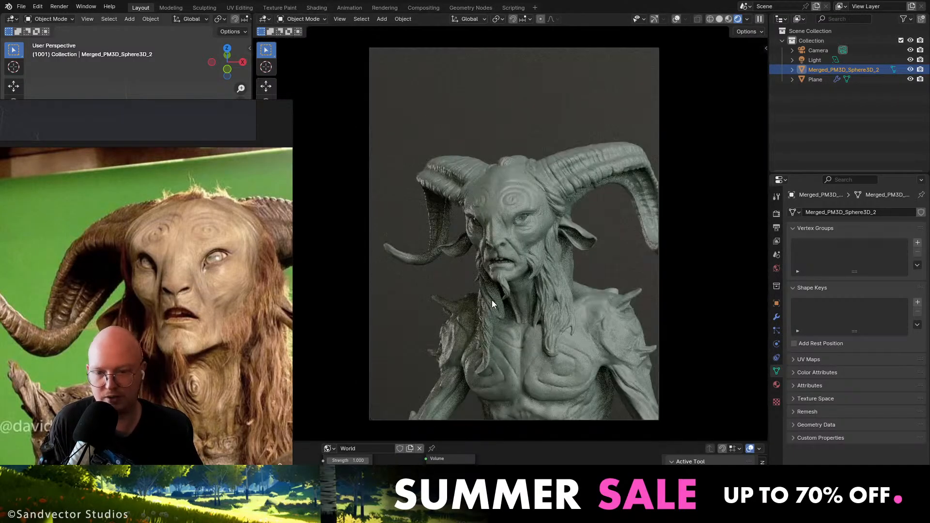
middle_click_drag(489, 281, 472, 263)
scroll(479, 238, "down", 4)
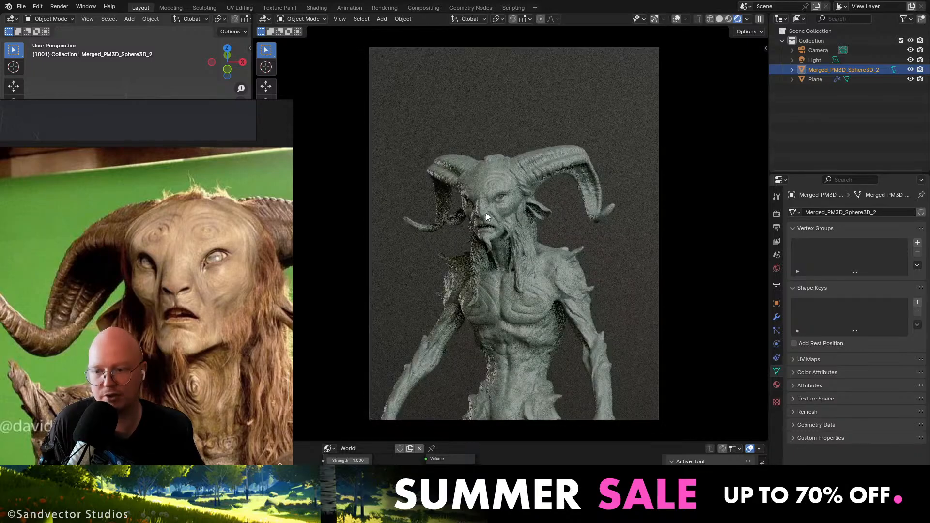
scroll(466, 189, "up", 5)
scroll(466, 179, "down", 3)
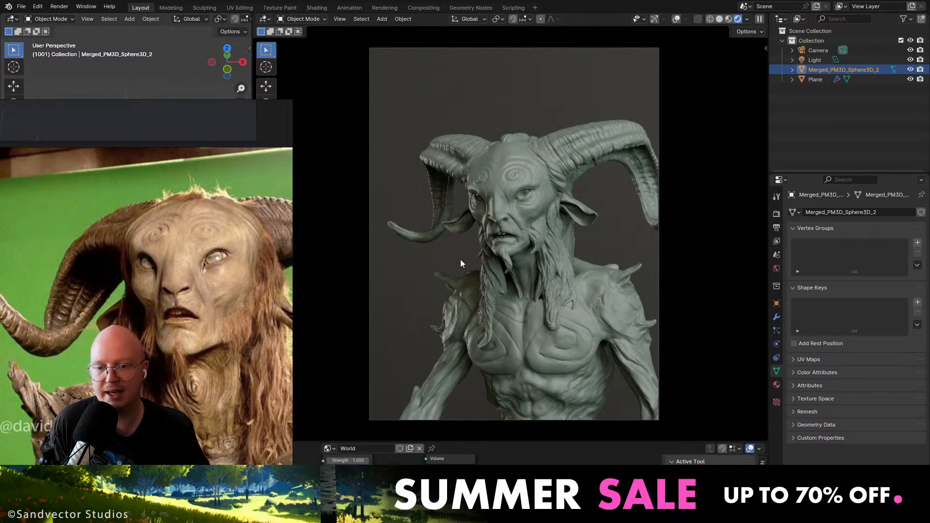
key("alt+Tab")
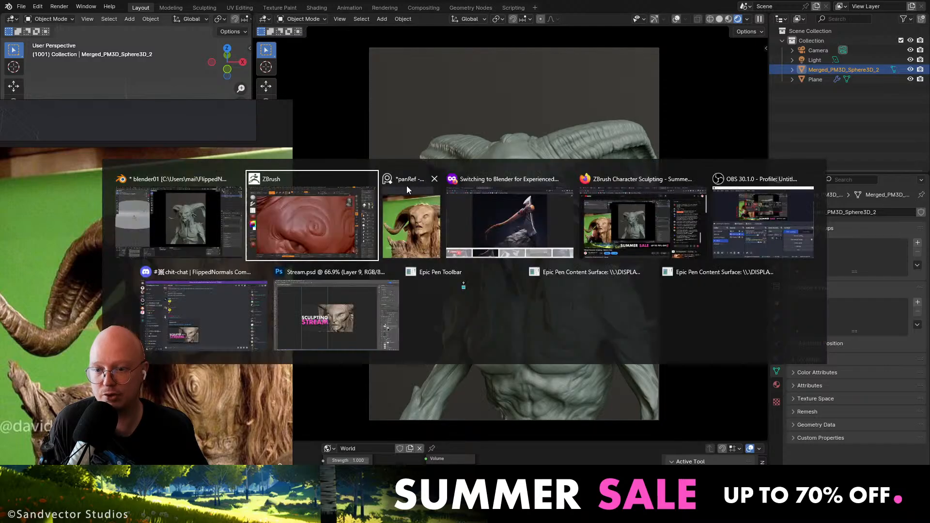
Return to ZBrush and add subtle skin texture around the forehead spiral's inner coil at a draw size of about 25.
left_click(299, 219)
mouse_move(450, 281)
right_mouse_down()
mouse_move(438, 313)
mouse_move(477, 322)
mouse_move(472, 334)
right_mouse_up()
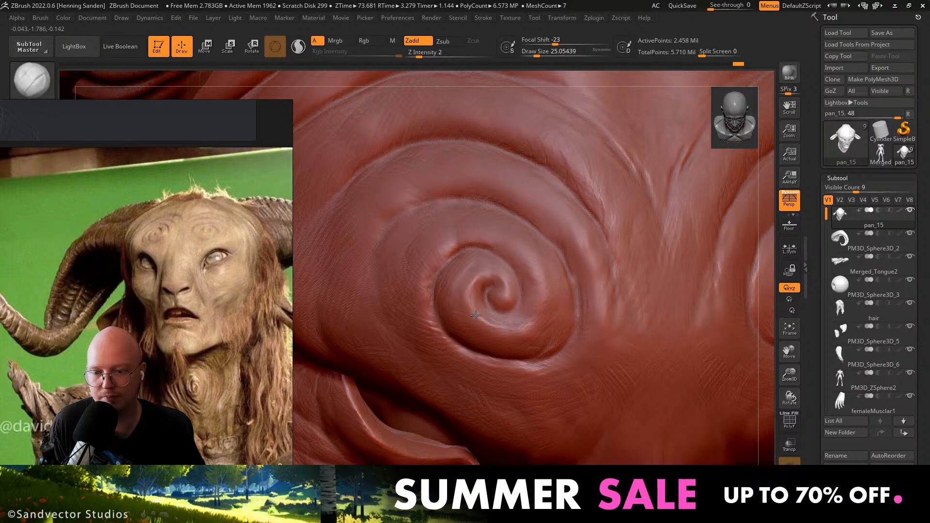
right_click_drag(493, 323, 512, 329)
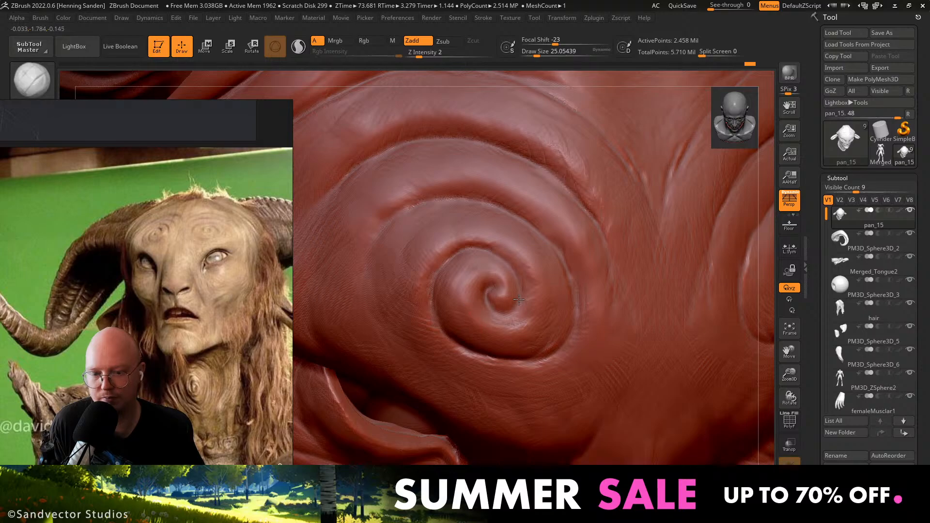
mouse_move(519, 299)
right_mouse_down()
mouse_move(541, 343)
mouse_move(545, 334)
right_mouse_up()
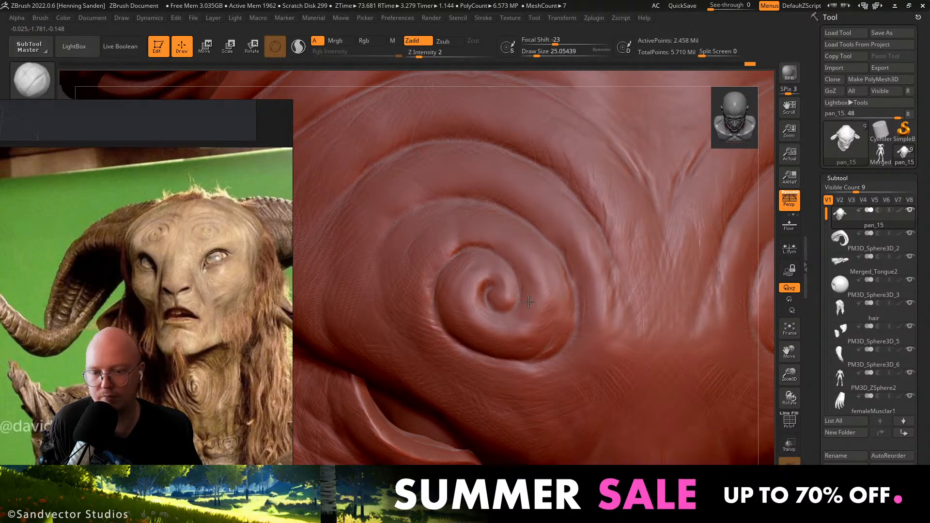
mouse_move(528, 301)
right_mouse_down()
mouse_move(543, 291)
mouse_move(528, 314)
mouse_move(417, 289)
mouse_move(490, 248)
right_mouse_up()
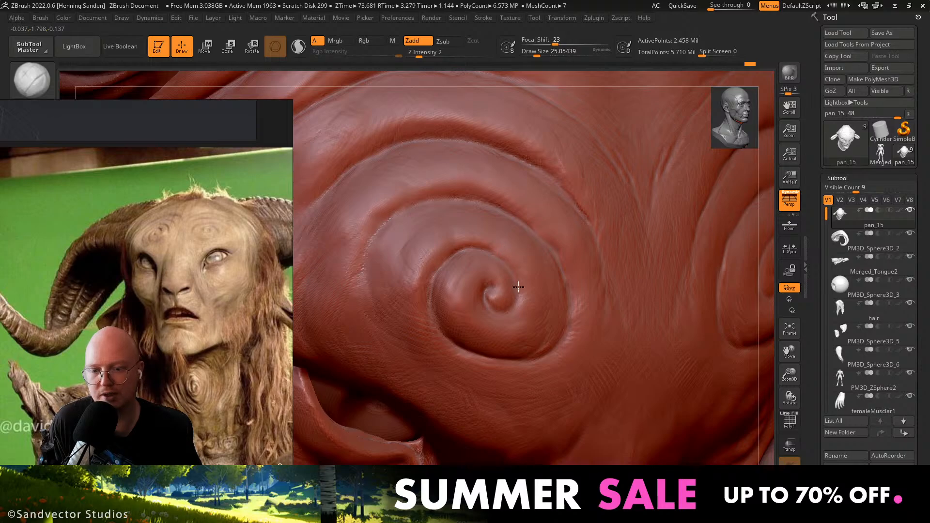
mouse_move(518, 286)
right_mouse_down()
mouse_move(515, 266)
mouse_move(529, 255)
mouse_move(541, 280)
mouse_move(569, 296)
mouse_move(567, 314)
right_mouse_up()
Reduce the draw size to about 16 and refine the fine skin detail along the inner coil's edge.
key("bracketleft")
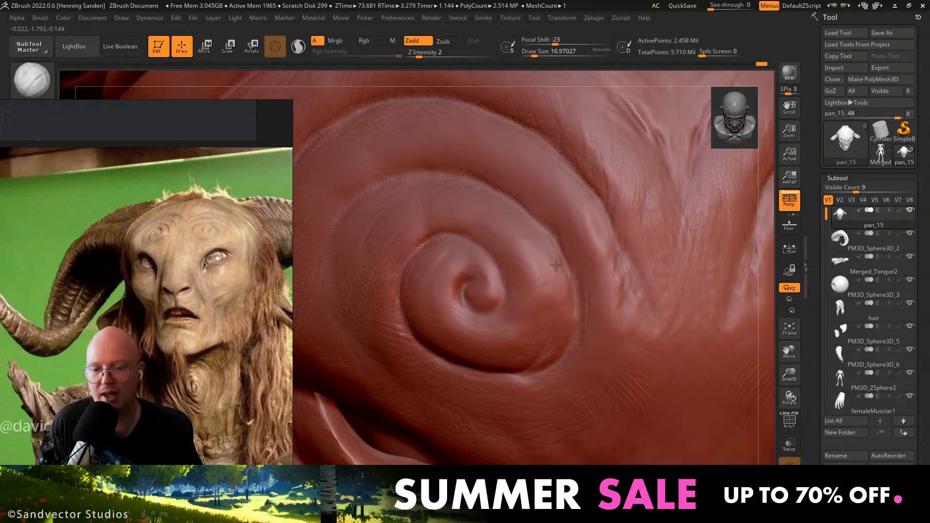
key("s")
key("s")
key("s")
key("s")
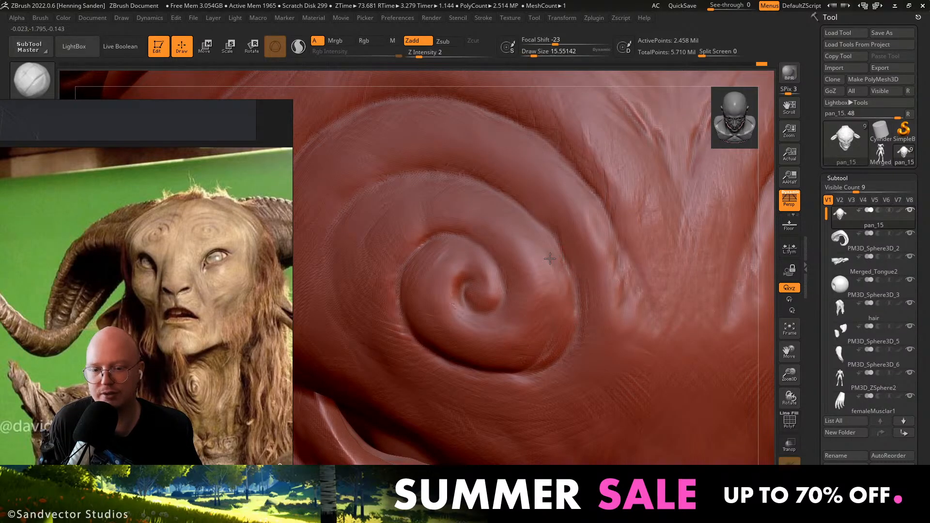
key("s")
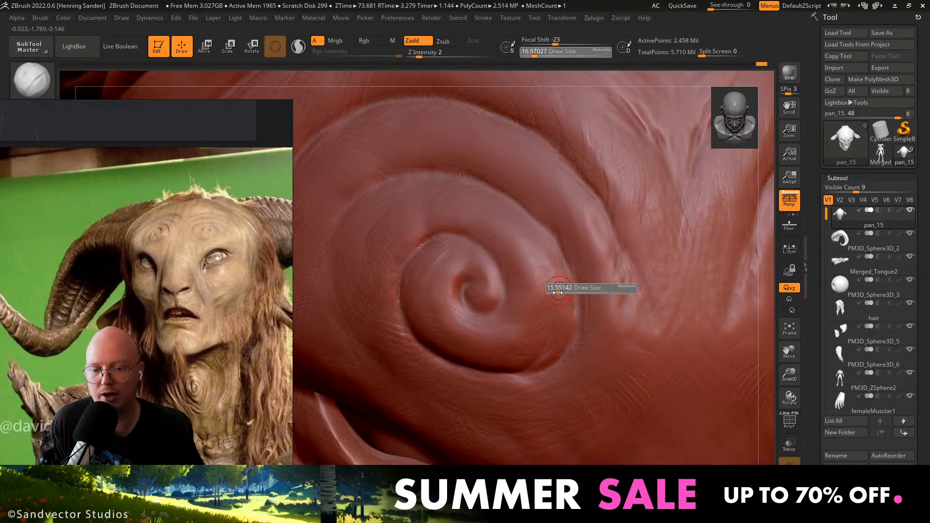
Set the draw size to about 33 and texture the skin between the forehead spiral and the middle of the forehead.
right_click_drag(560, 318, 564, 306)
key("s")
left_click_drag(563, 306, 567, 307)
key("s")
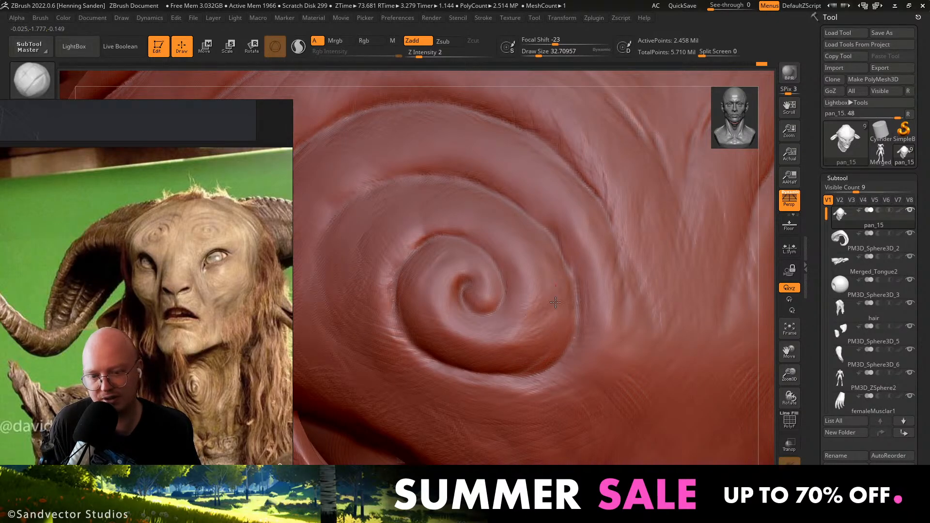
right_click_drag(581, 294, 635, 305)
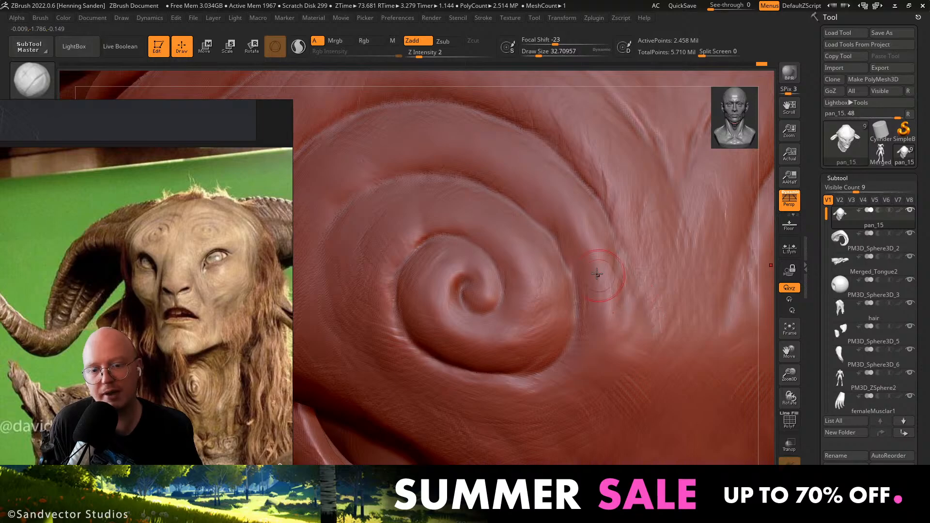
mouse_move(597, 273)
right_mouse_down()
mouse_move(587, 265)
mouse_move(588, 221)
mouse_move(575, 243)
mouse_move(596, 329)
mouse_move(636, 349)
right_mouse_up()
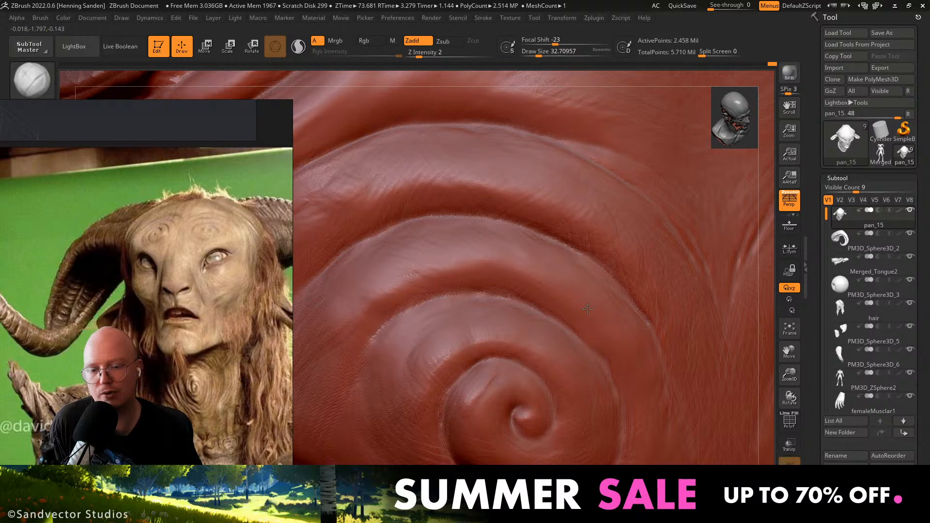
right_click_drag(548, 300, 623, 341)
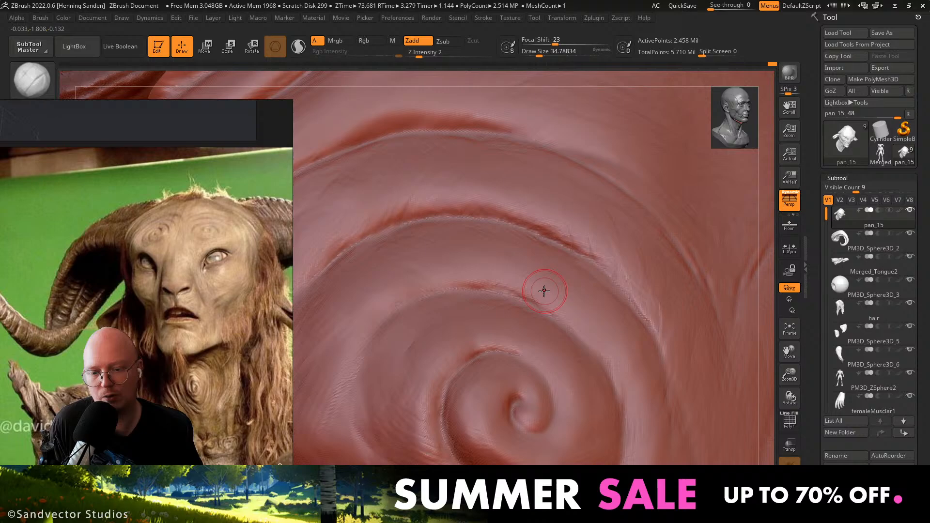
Set the draw size to about 35, then smooth and retexture the upper coil above the spiral's center.
key("s")
left_click_drag(544, 304, 532, 303)
left_click_drag(530, 298, 447, 281, "shift")
key("bracketright")
key("bracketright")
key("bracketright")
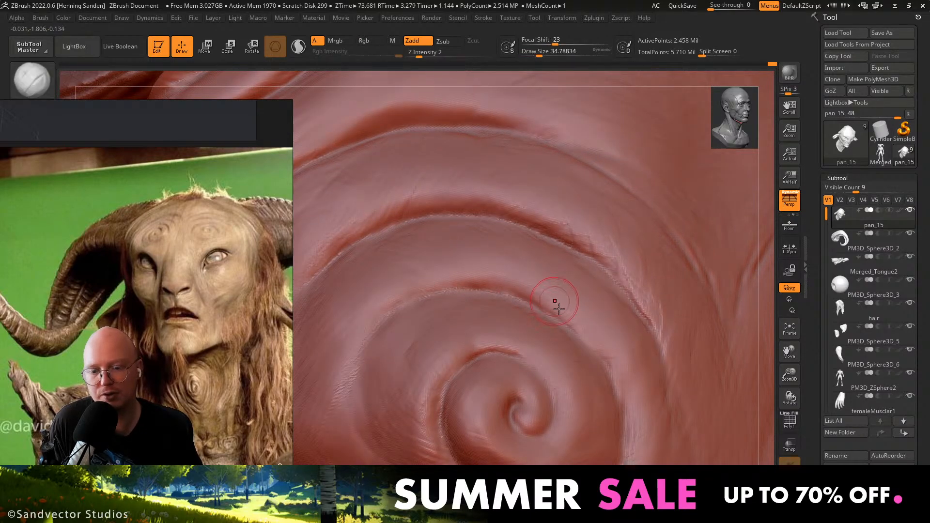
left_click_drag(554, 299, 446, 280)
Work subtle skin texture across the spiral's upper coils, reducing the draw size from about 62 to 31.
key("bracketright")
right_click_drag(377, 303, 416, 276)
mouse_move(508, 257)
right_mouse_down()
mouse_move(455, 280)
mouse_move(523, 287)
mouse_move(551, 311)
right_mouse_up()
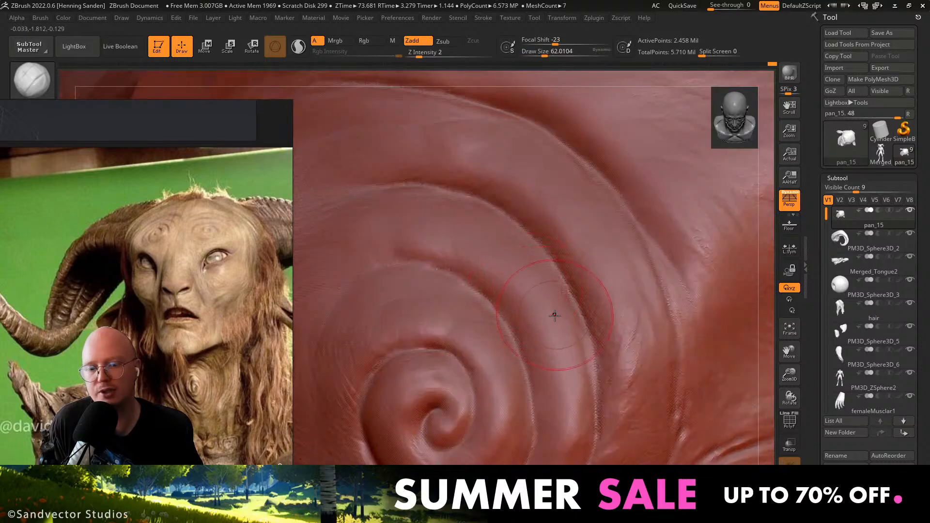
right_click_drag(447, 292, 415, 303)
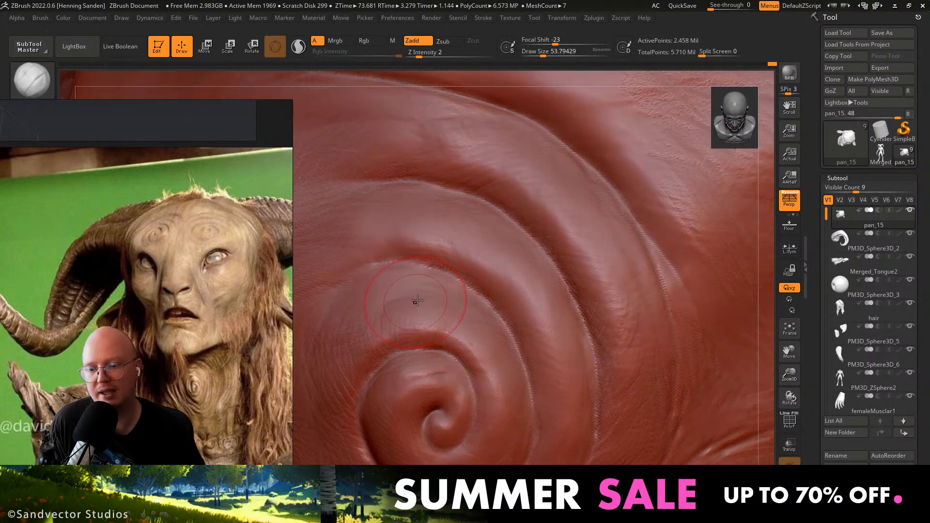
key("bracketleft")
left_click_drag(430, 300, 417, 303)
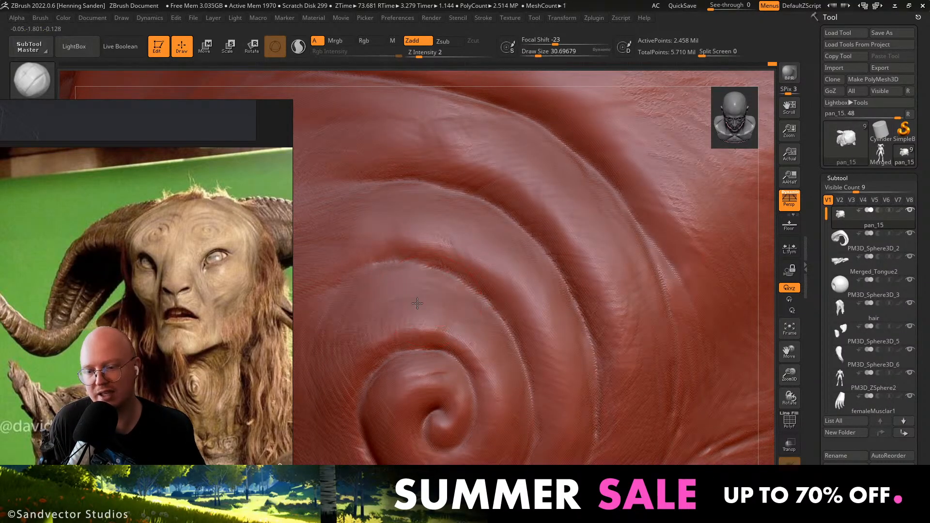
Raise the draw size to about 51 and texture the outer coils where they run toward the temple.
right_click_drag(371, 306, 479, 314)
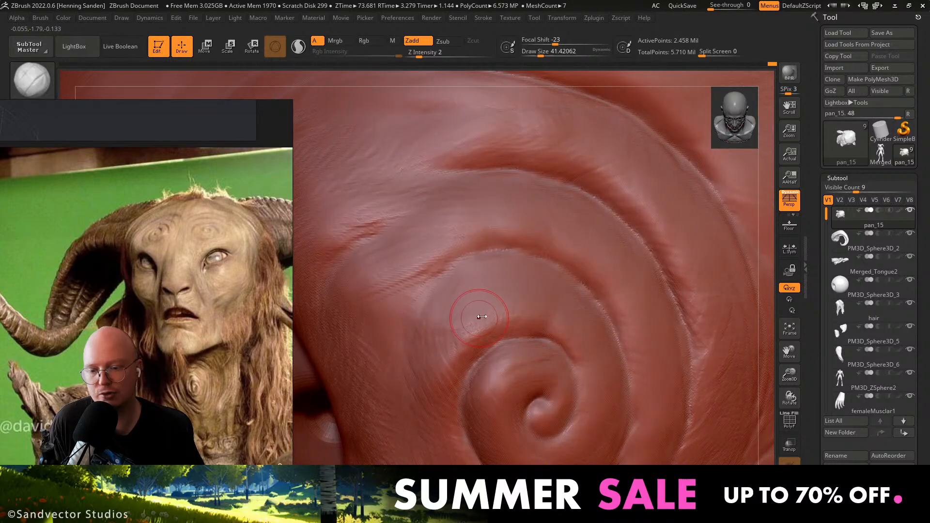
mouse_move(453, 313)
left_mouse_down()
mouse_move(386, 296)
mouse_move(414, 290)
mouse_move(429, 243)
mouse_move(371, 319)
left_mouse_up()
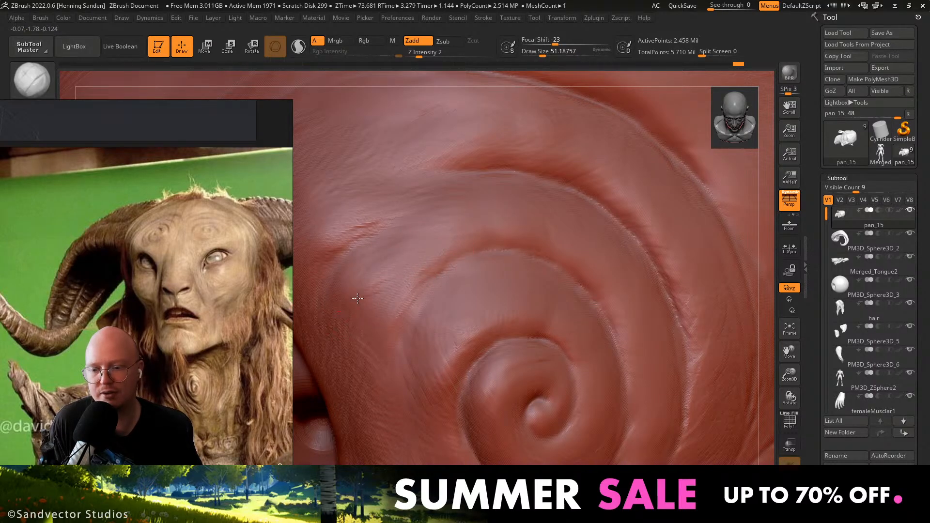
left_click_drag(395, 292, 390, 320)
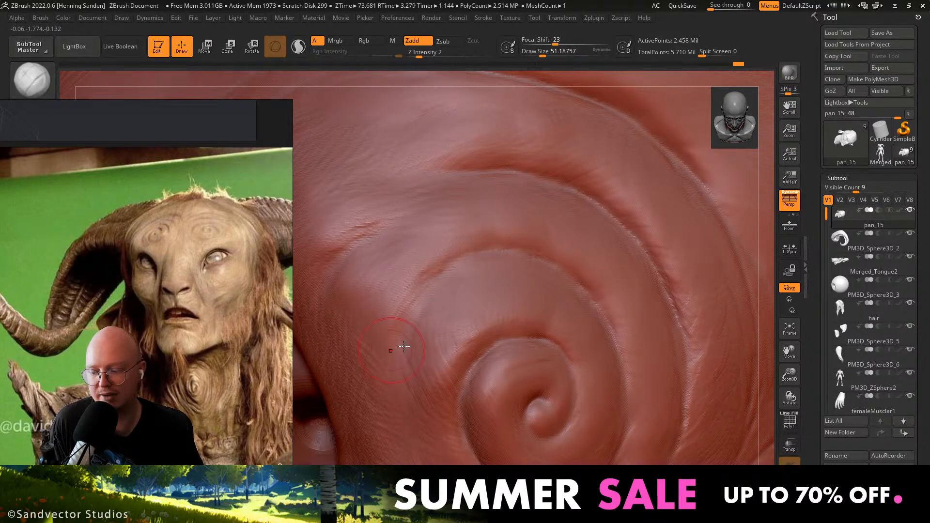
mouse_move(393, 304)
right_mouse_down("ctrl")
mouse_move(417, 313)
mouse_move(436, 301)
right_mouse_up("ctrl")
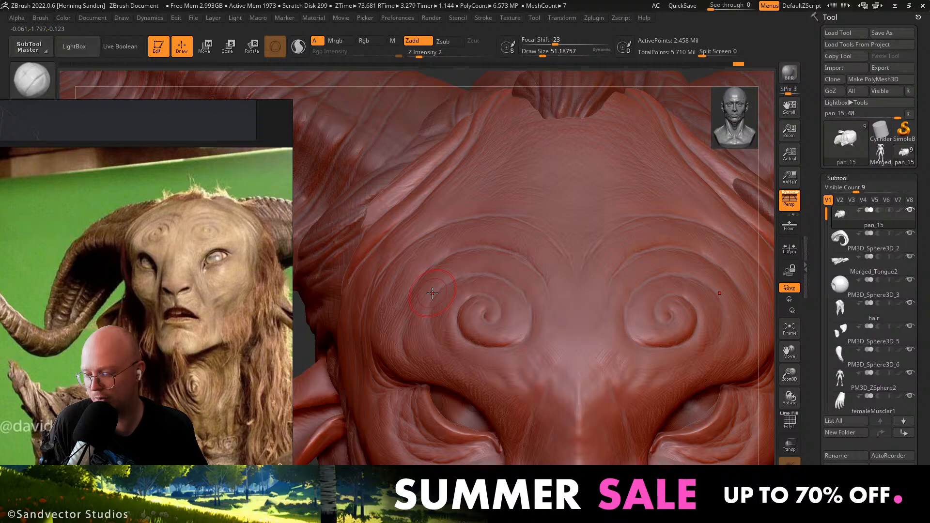
Detail the upper outer coils of the forehead spiral, reducing the draw size to about 33.
mouse_move(432, 293)
right_mouse_down()
mouse_move(466, 285)
mouse_move(463, 320)
mouse_move(413, 270)
mouse_move(369, 254)
right_mouse_up()
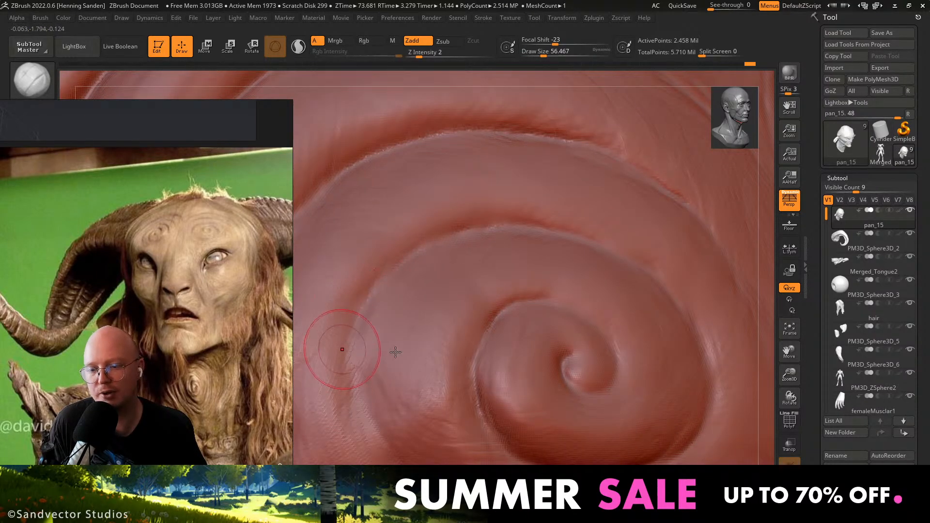
right_click_drag(395, 352, 504, 398, "alt")
mouse_move(411, 307)
right_mouse_down()
mouse_move(445, 349)
mouse_move(416, 343)
mouse_move(452, 342)
mouse_move(434, 309)
mouse_move(445, 324)
right_mouse_up()
key("bracketleft")
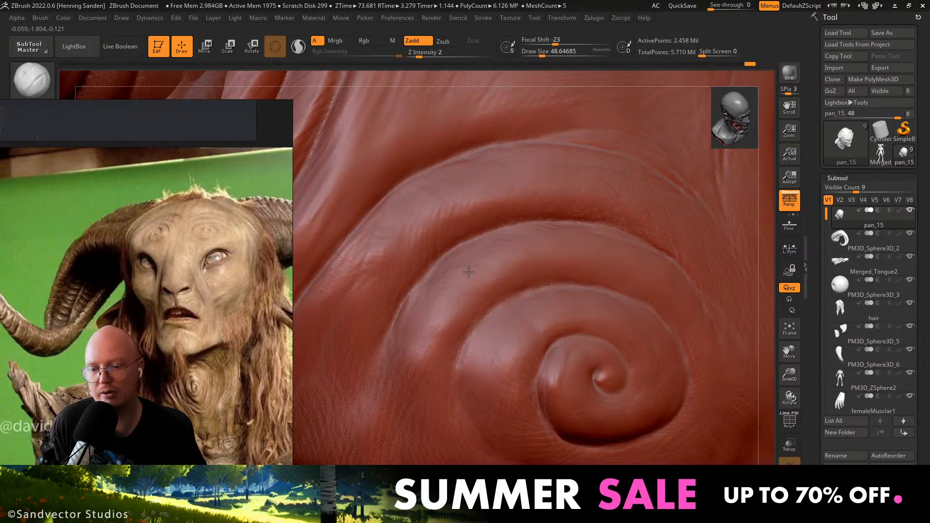
right_click_drag(488, 268, 493, 250)
key("s")
left_click_drag(460, 267, 456, 268)
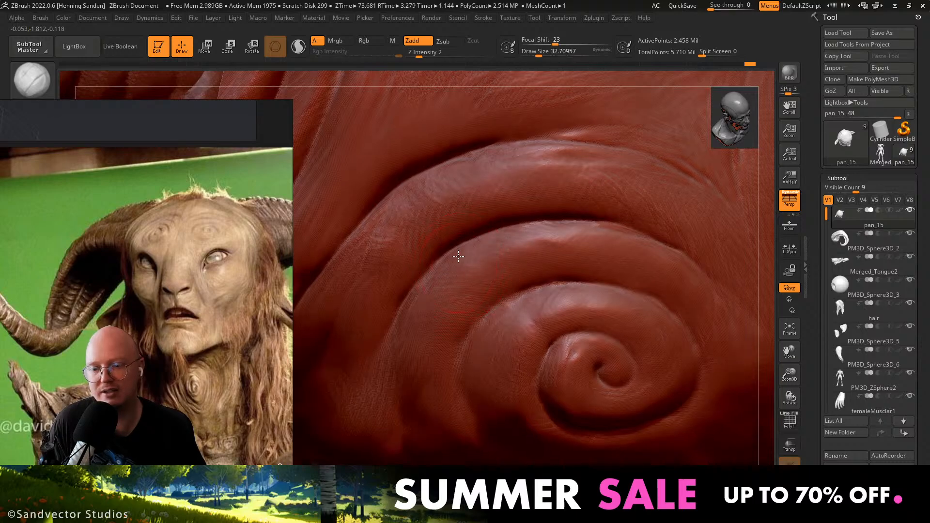
Set the draw size to about 27 and add fine creases to the outermost coil's upper ridge.
right_click_drag(456, 267, 453, 280)
key("s")
left_click_drag(425, 270, 425, 271)
key("s")
left_click_drag(405, 237, 406, 238)
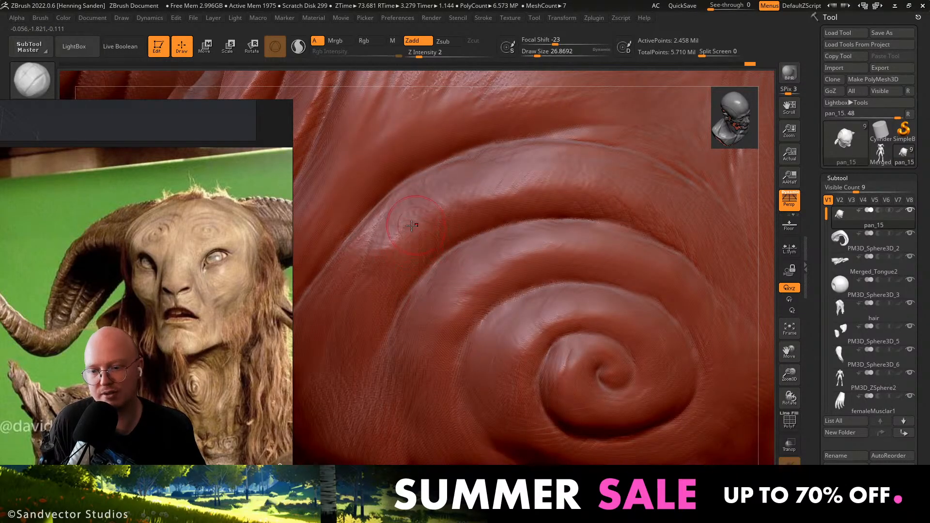
right_click_drag(391, 246, 411, 235)
left_click_drag(411, 235, 392, 261)
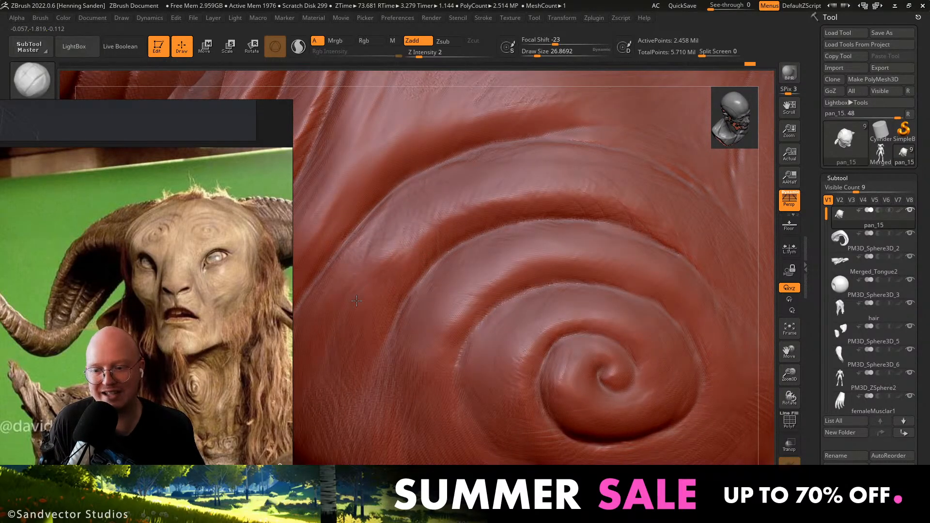
Set the draw size to about 35 and stroke skin texture down the outer coils toward the brow.
right_click_drag(371, 288, 436, 278)
key("s")
mouse_move(441, 271)
left_mouse_down()
mouse_move(370, 358)
mouse_move(391, 343)
left_mouse_up()
mouse_move(385, 297)
left_mouse_down()
mouse_move(342, 325)
mouse_move(362, 321)
left_mouse_up()
key("s")
left_click_drag(475, 297, 477, 297)
left_click_drag(491, 265, 442, 350)
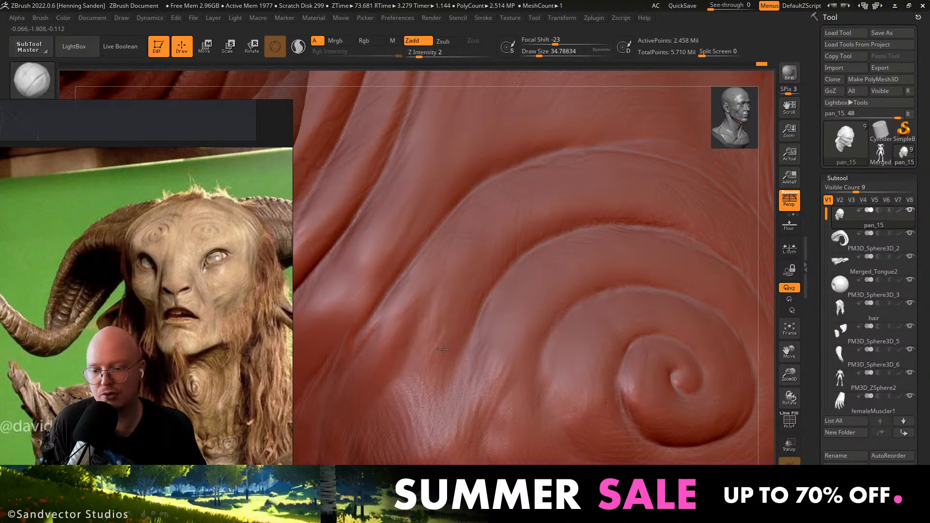
Texture the outer brow where the spiral's coils fade out, raising the draw size to about 54.
right_click_drag(467, 344, 444, 353)
mouse_move(426, 381)
left_mouse_down()
mouse_move(403, 441)
mouse_move(410, 434)
left_mouse_up()
right_click_drag(425, 400, 427, 332, "alt")
key("s")
left_click_drag(425, 358, 432, 357)
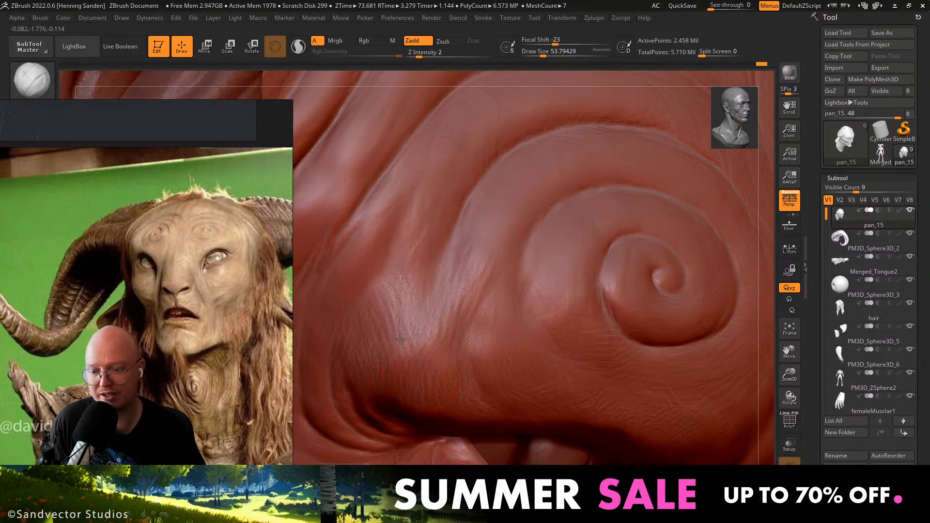
left_click_drag(392, 300, 386, 290)
Add skin folds and texture to the brow below the spiral's outer coils at a draw size of about 54.
right_click_drag(412, 306, 420, 276, "ctrl")
mouse_move(420, 276)
right_mouse_down()
mouse_move(509, 374)
mouse_move(562, 371)
right_mouse_up()
left_click_drag(503, 350, 487, 371)
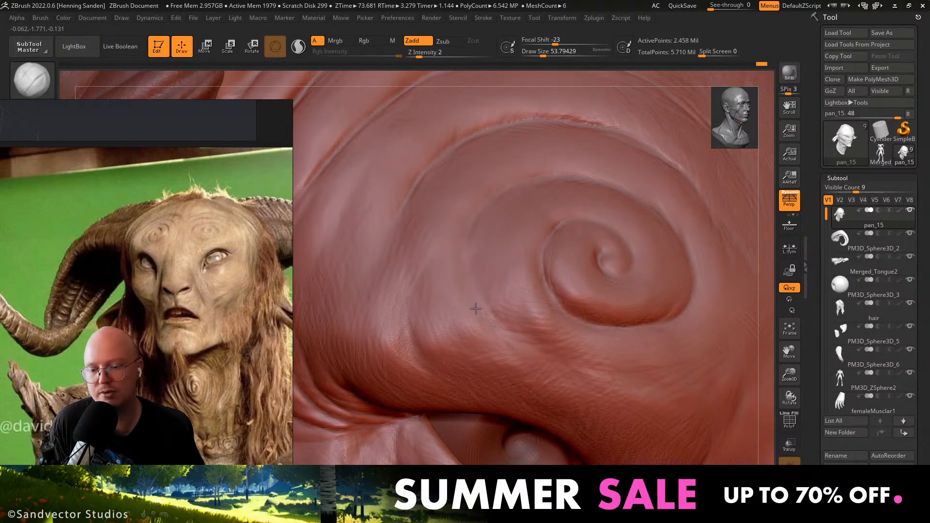
left_click_drag(483, 324, 506, 365)
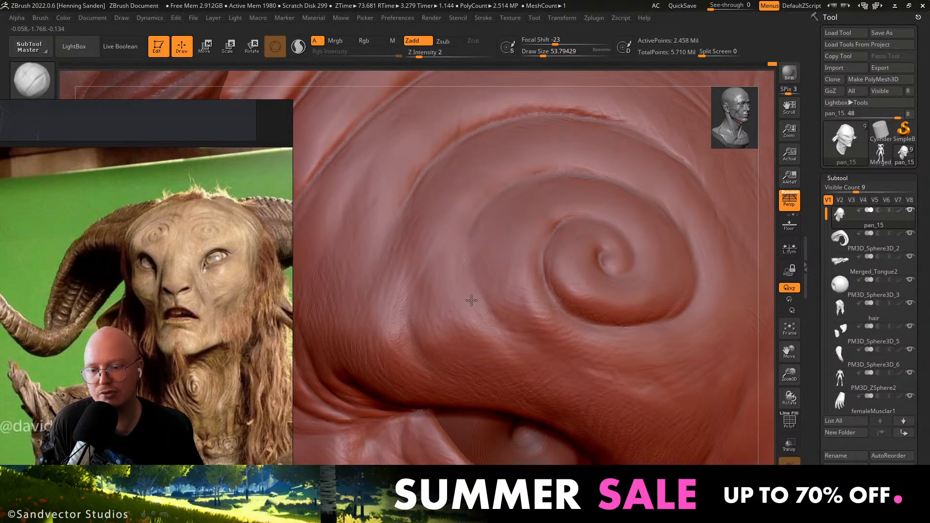
right_click_drag(450, 265, 439, 262)
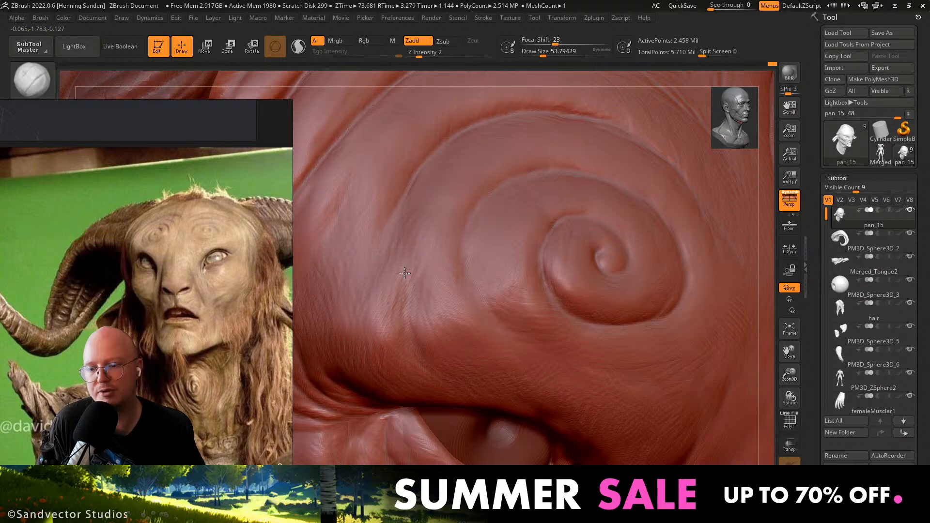
right_click_drag(519, 310, 510, 305)
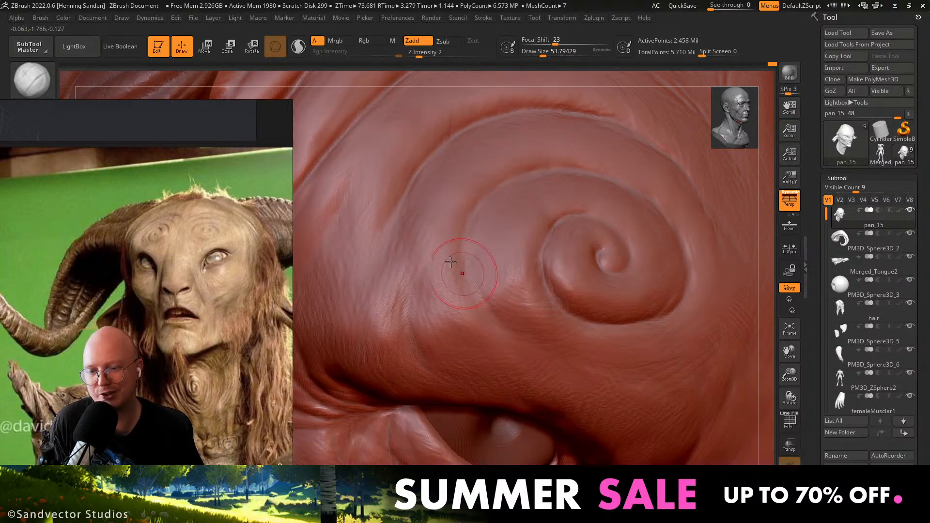
right_click_drag(444, 213, 459, 235)
Add fine skin texture beneath the spiral's innermost coils toward the centre of the brow, reducing the draw size to about 33.
key("s")
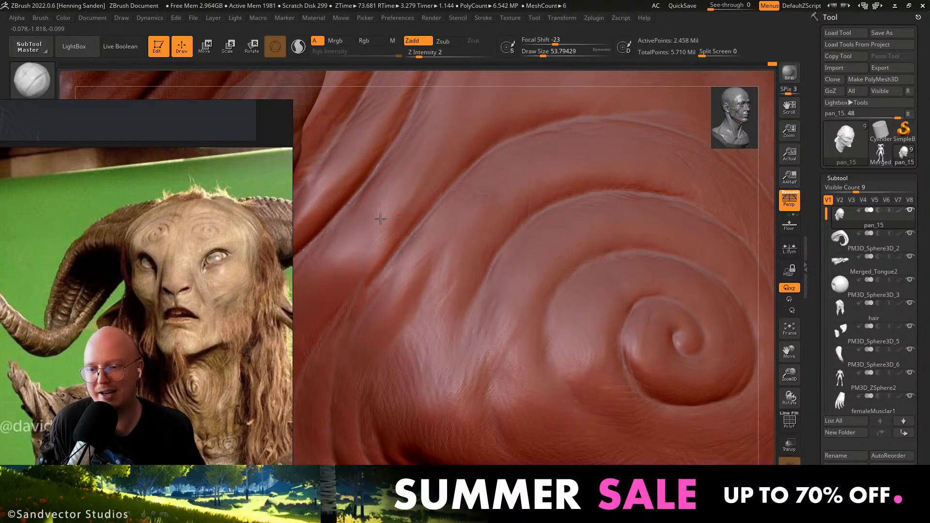
right_click_drag(352, 242, 382, 150, "ctrl")
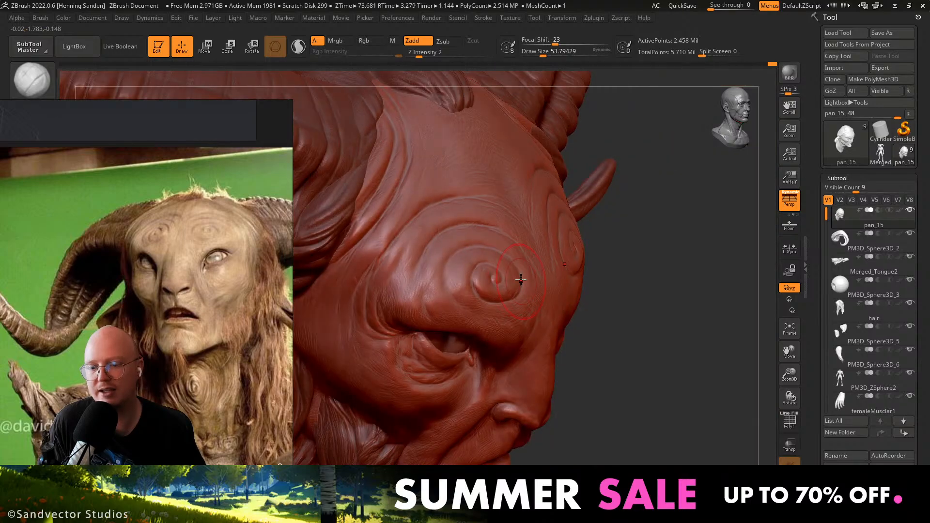
mouse_move(644, 242)
right_mouse_down()
mouse_move(592, 254)
mouse_move(573, 322)
mouse_move(496, 302)
right_mouse_up()
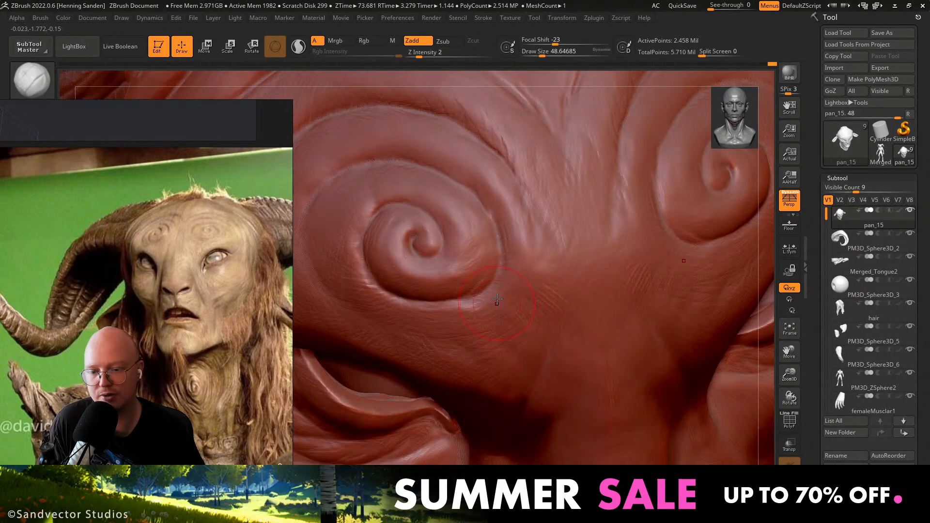
key("bracketleft")
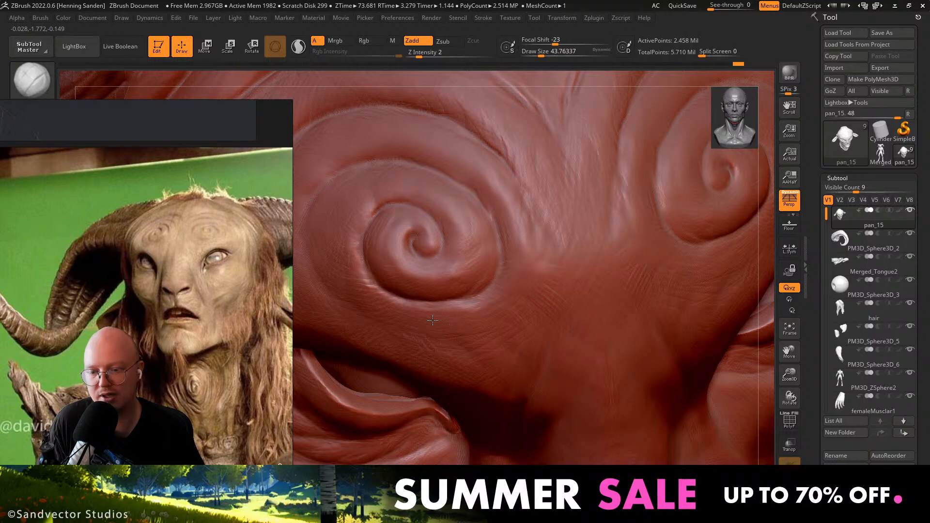
key("s")
left_click_drag(440, 317, 437, 317)
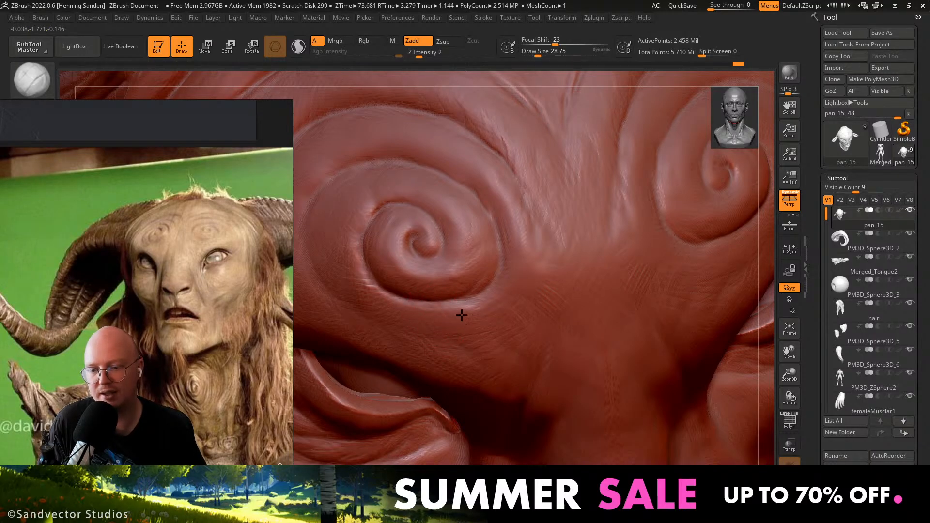
key("bracketleft")
key("s")
left_click_drag(492, 292, 497, 292)
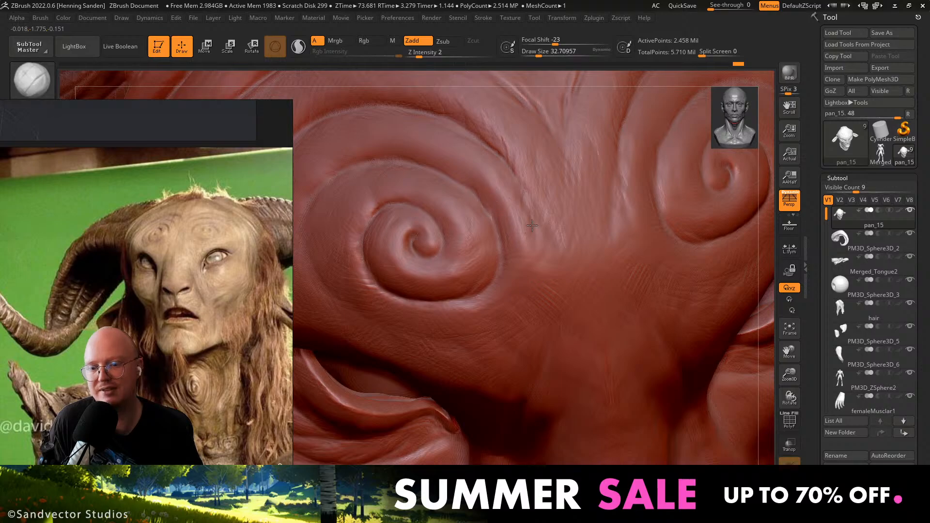
Build up skin folds and texture along the brow below the spiral at draw sizes of about 65 and 51.
right_click_drag(533, 264, 550, 262)
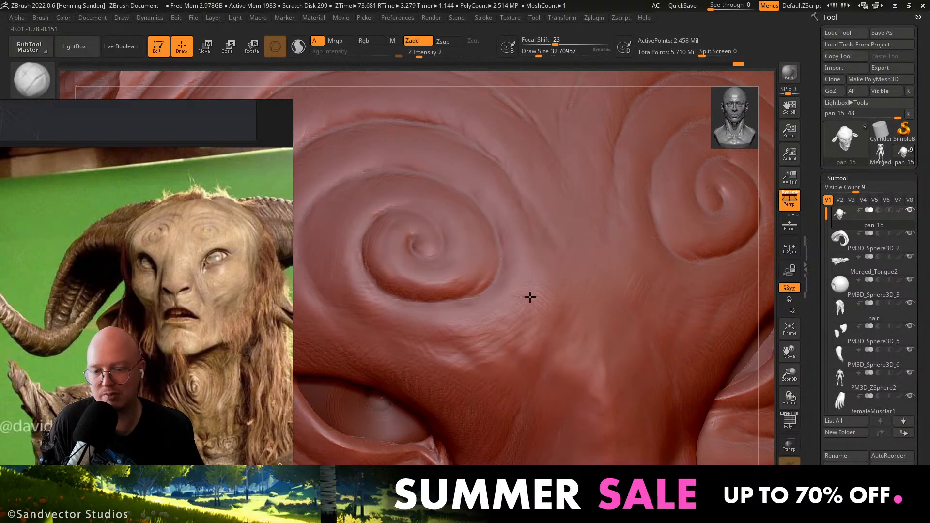
key("s")
left_click_drag(485, 321, 492, 321)
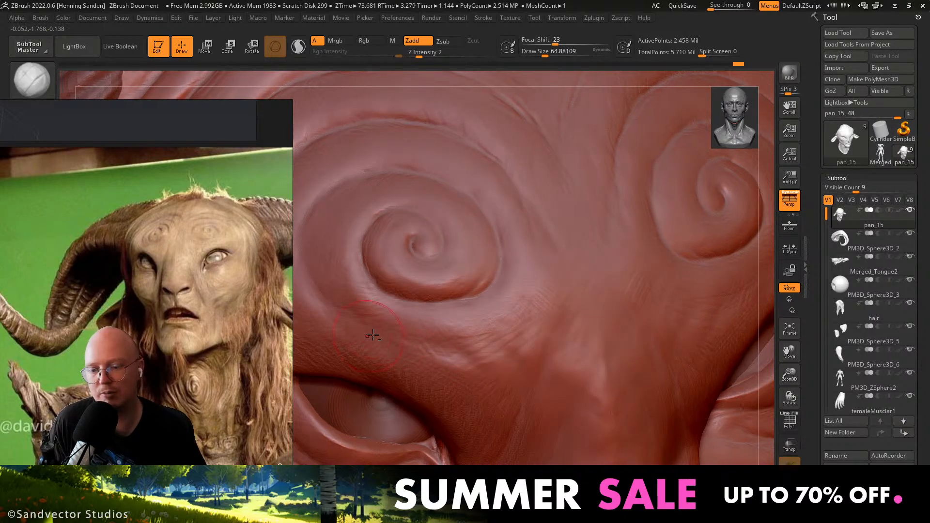
right_click_drag(366, 332, 482, 320, "alt")
key("s")
left_click_drag(485, 318, 483, 319)
right_click_drag(473, 310, 486, 300)
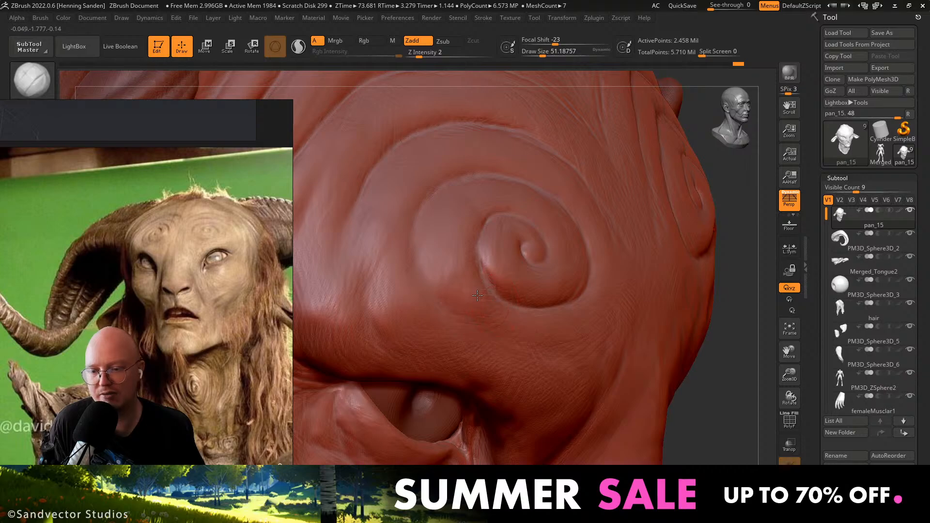
right_click_drag(427, 252, 427, 335)
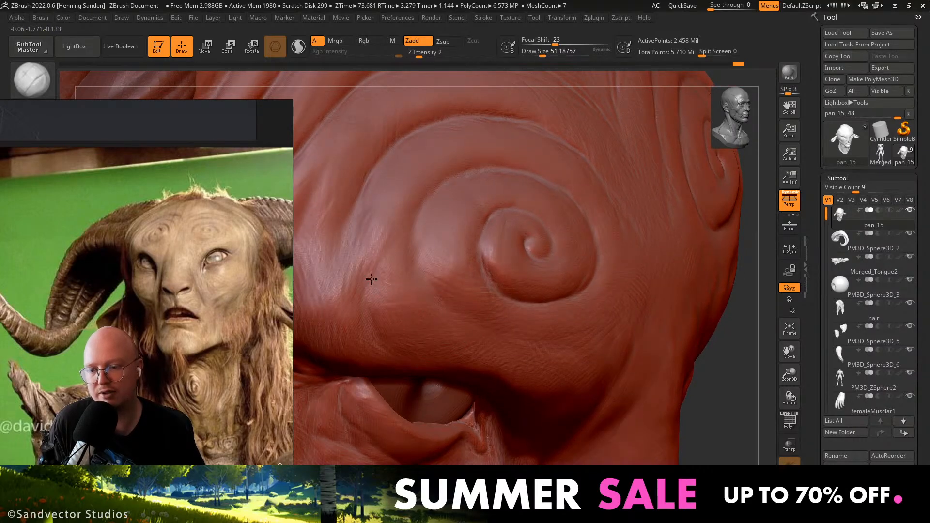
Texture the outer brow ridge above the eye's outer corner at draw sizes of about 77 and 56.
mouse_move(386, 318)
right_mouse_down()
mouse_move(446, 344)
mouse_move(453, 323)
right_mouse_up()
key("s")
left_click_drag(455, 323, 459, 323)
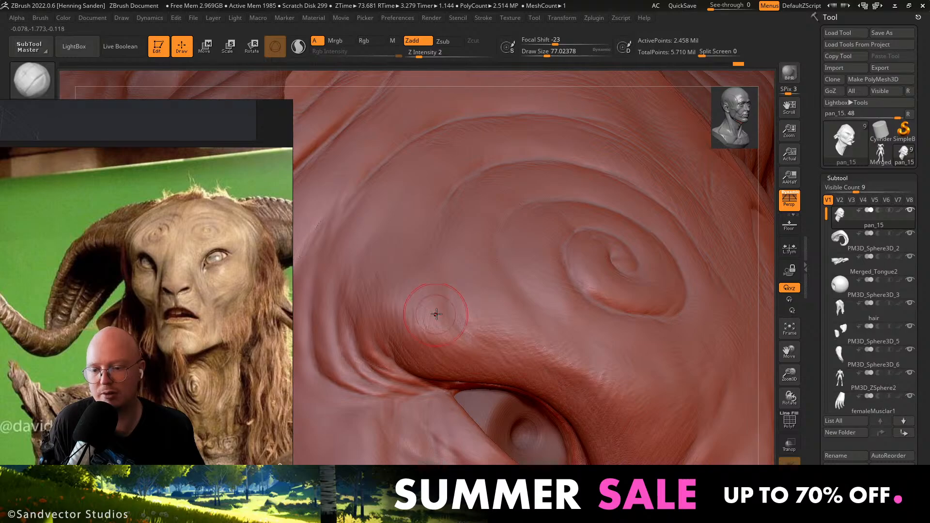
right_click_drag(436, 307, 440, 328)
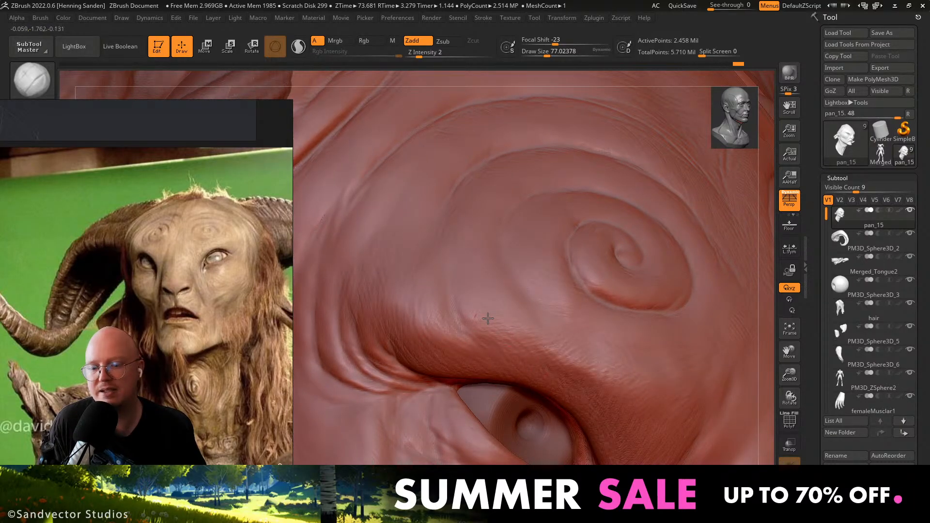
key("s")
mouse_move(373, 321)
left_mouse_down()
mouse_move(359, 300)
mouse_move(341, 316)
left_mouse_up()
key("s")
key("s")
right_click_drag(342, 309, 338, 301)
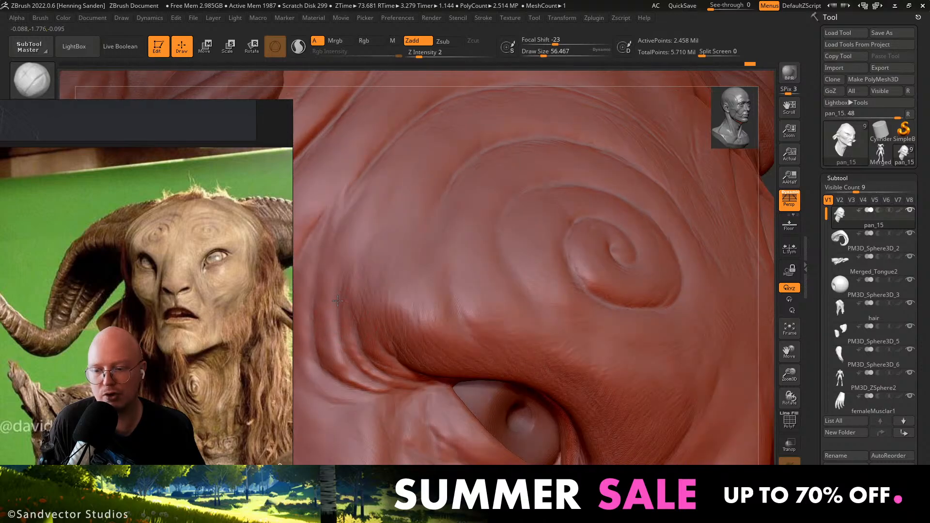
Detail the temple creases and the wrinkles beside the eye's outer corner, reducing the draw size to about 31.
key("s")
left_click_drag(336, 296, 333, 294)
key("s")
left_click_drag(329, 336, 327, 335)
mouse_move(456, 298)
right_mouse_down()
mouse_move(463, 295)
mouse_move(440, 317)
mouse_move(467, 290)
mouse_move(487, 310)
right_mouse_up()
key("s")
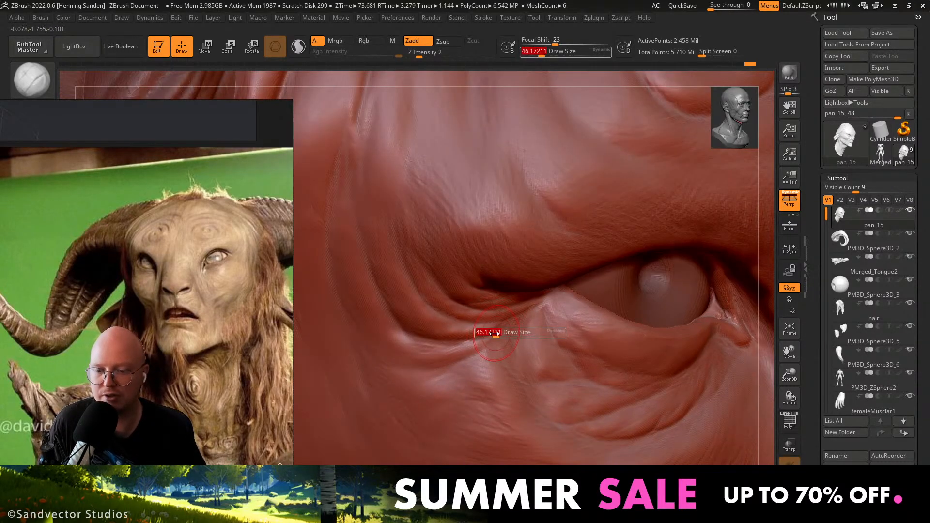
left_click_drag(494, 333, 492, 333)
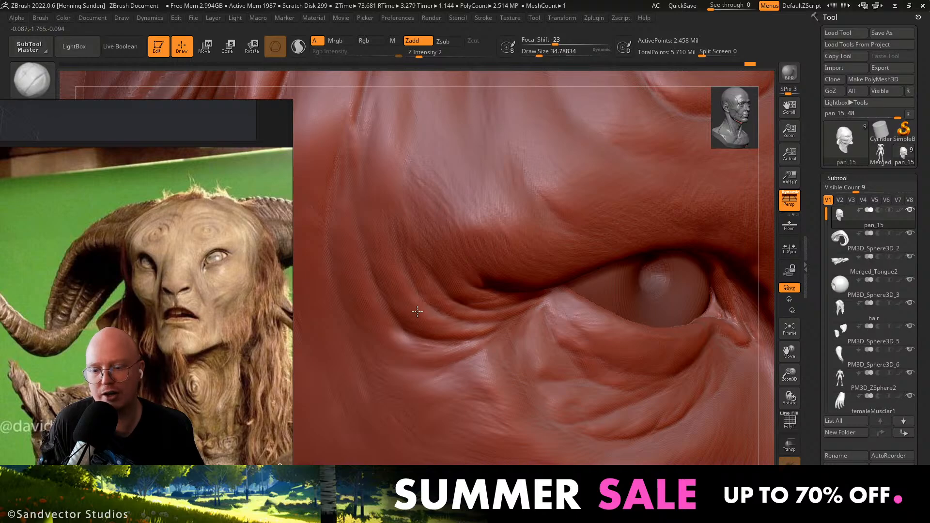
right_click_drag(436, 283, 465, 315)
mouse_move(477, 324)
left_mouse_down()
mouse_move(459, 329)
mouse_move(456, 311)
left_mouse_up()
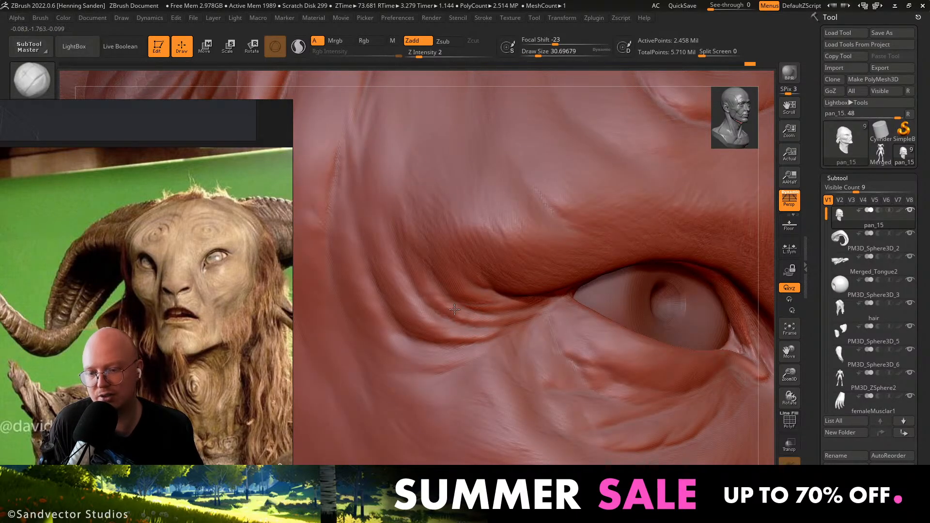
Refine the wrinkle folds at the eye's outer corner and below them, raising the draw size from about 35 to 49.
right_click_drag(483, 276, 479, 300)
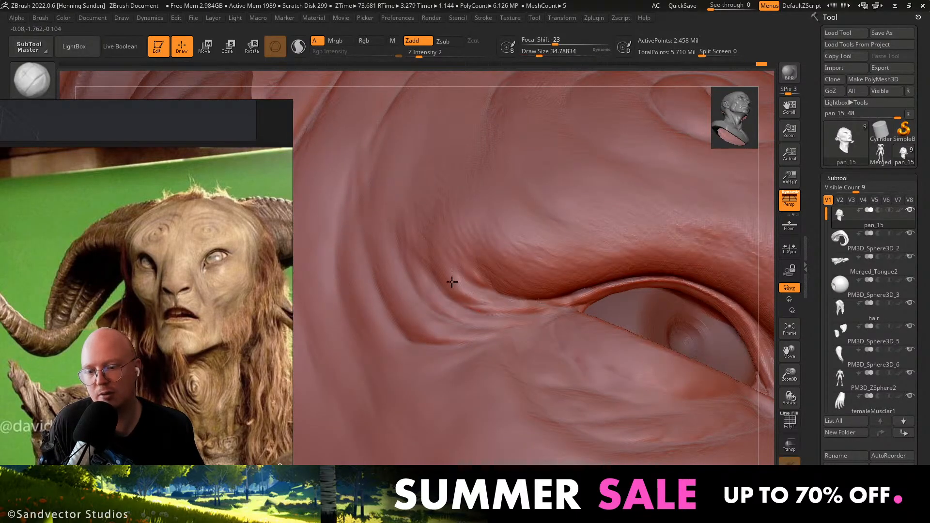
right_click_drag(479, 298, 489, 301)
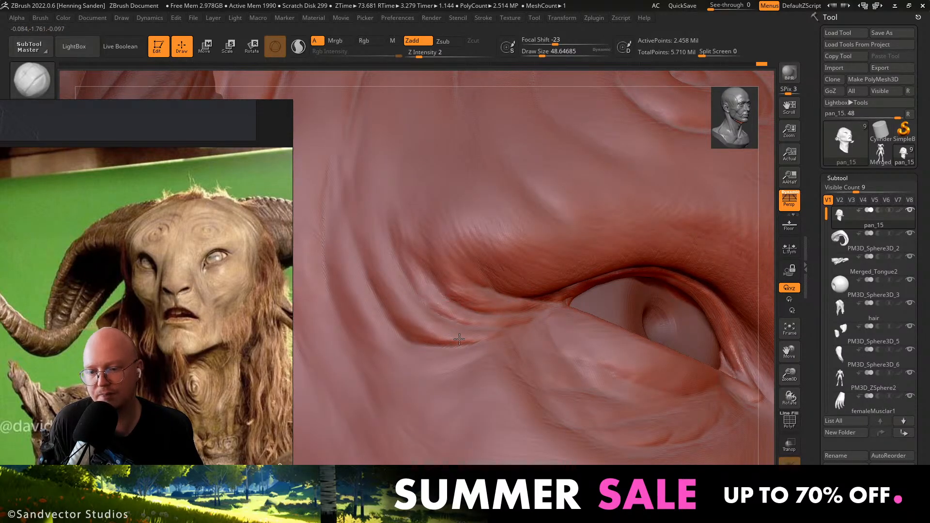
right_click_drag(459, 338, 527, 330)
mouse_move(447, 353)
left_mouse_down()
mouse_move(420, 369)
mouse_move(386, 364)
left_mouse_up()
Texture the inner brow down to the eye's inner corner and nose bridge, raising the draw size from about 54 to 71.
mouse_move(391, 285)
right_mouse_down("alt")
mouse_move(330, 221)
mouse_move(370, 159)
right_mouse_up("alt")
right_click_drag(388, 232, 451, 271, "shift")
mouse_move(475, 300)
right_mouse_down()
mouse_move(520, 365)
mouse_move(498, 353)
mouse_move(508, 351)
right_mouse_up()
left_click_drag(508, 352, 492, 384)
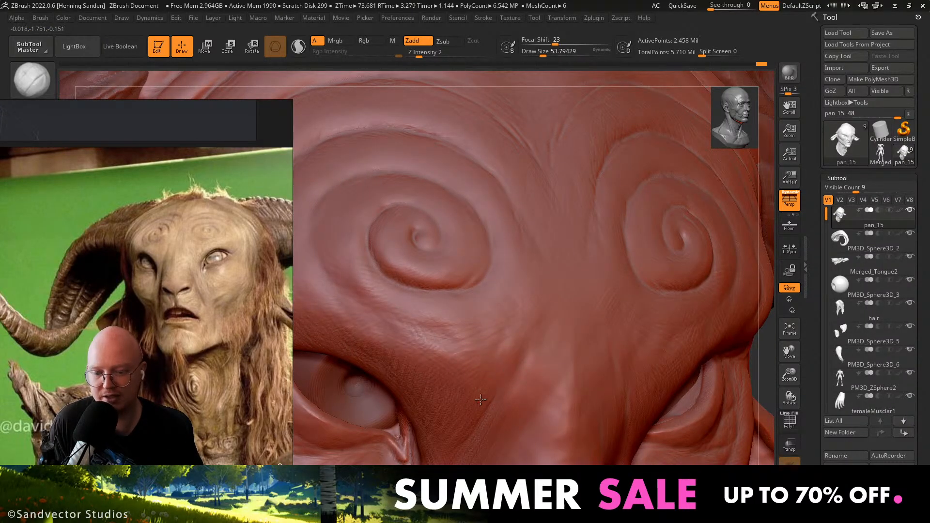
right_click_drag(480, 399, 498, 322, "alt")
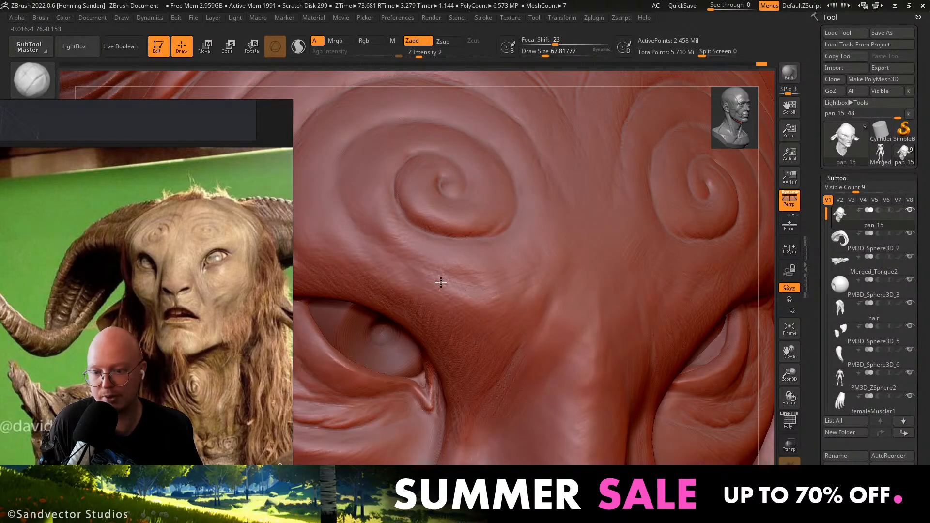
right_click_drag(424, 305, 492, 366)
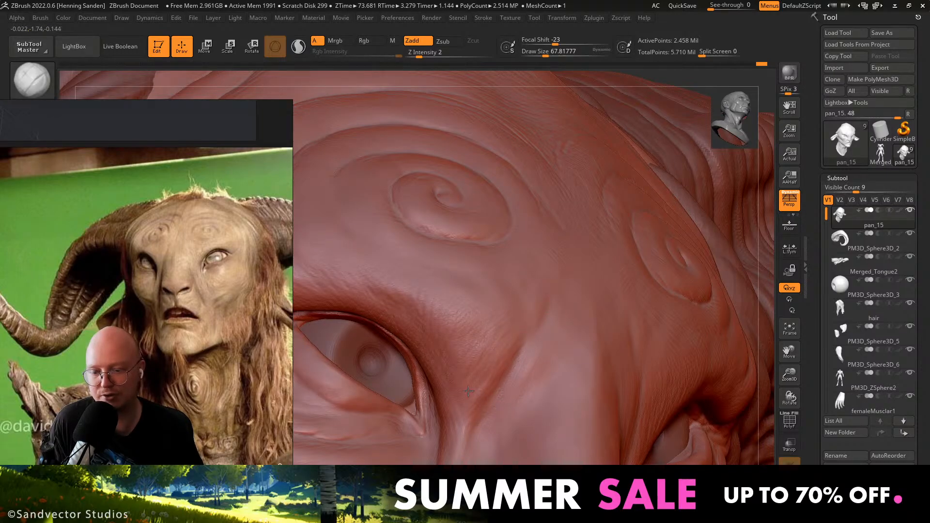
right_click_drag(453, 385, 576, 283)
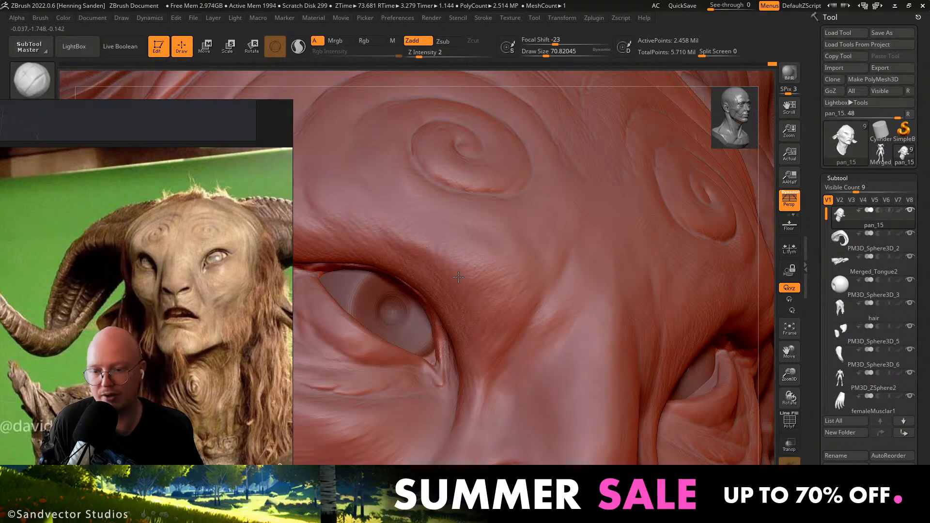
Switch to the browser and view the enlarged axe image on the Switching to Blender product page, moving the reference image aside.
key("alt+Tab")
left_click(510, 221)
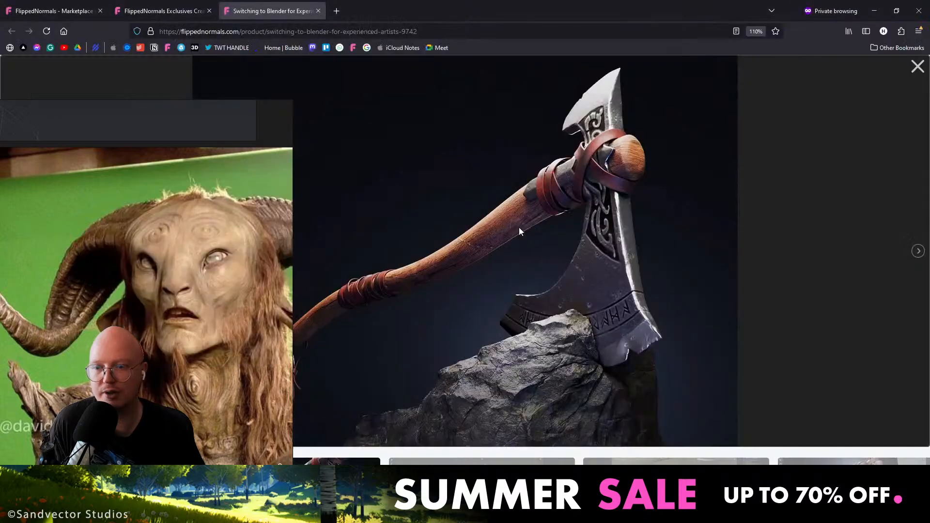
right_click_drag(179, 218, 2, 366)
left_click(106, 274)
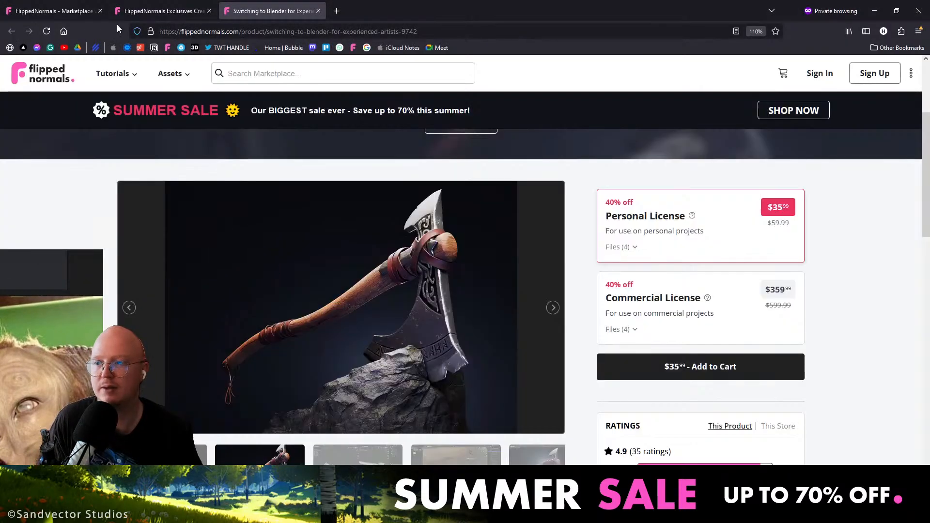
Browse the FlippedNormals marketplace home page and the FlippedNormals Exclusives listing for discounted tutorials and assets.
left_click(73, 11)
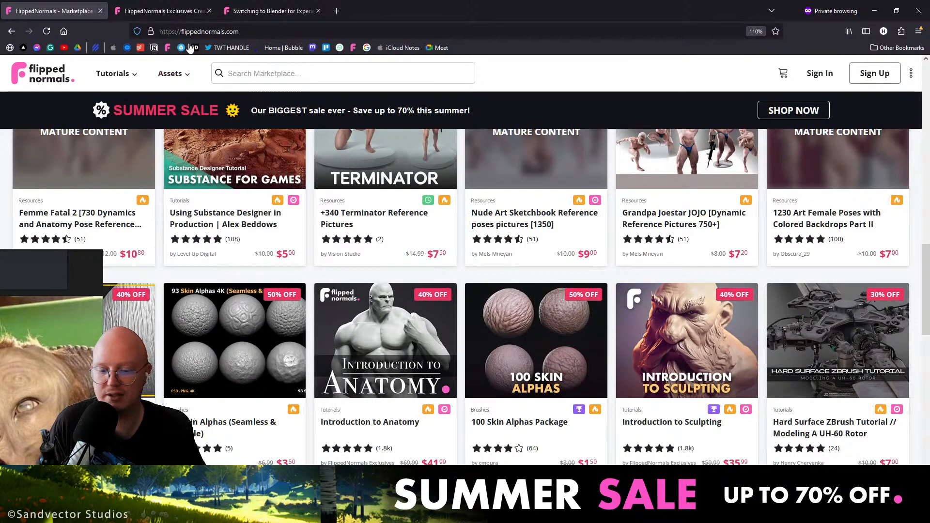
scroll(450, 291, "down", 7)
scroll(460, 319, "down", 15)
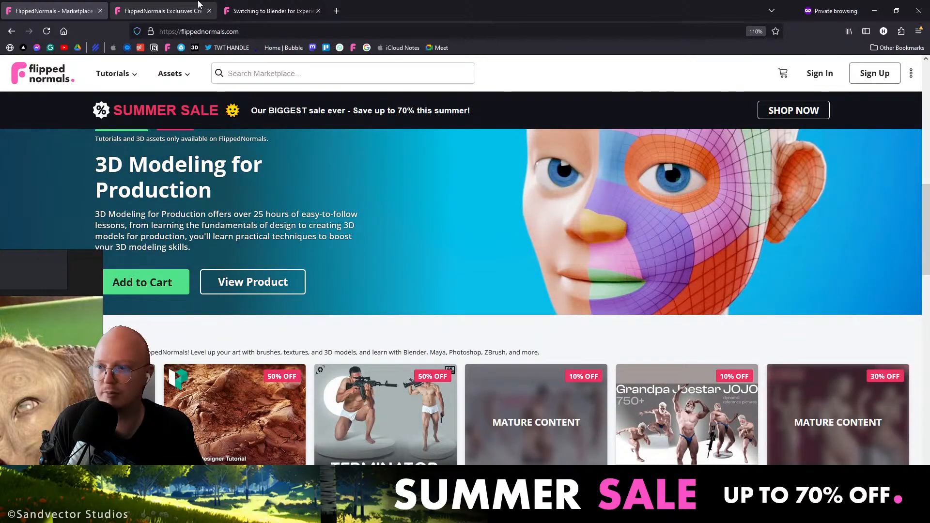
left_click(199, 5)
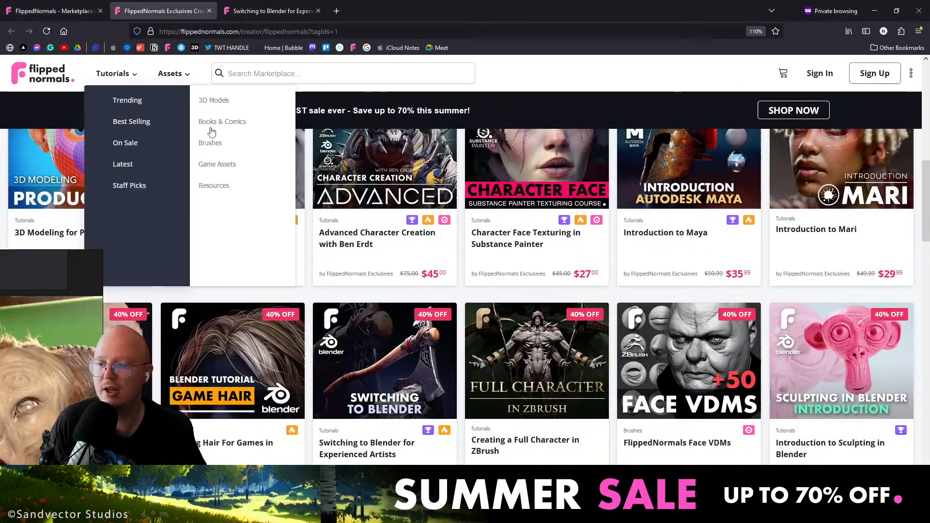
scroll(213, 194, "down", 4)
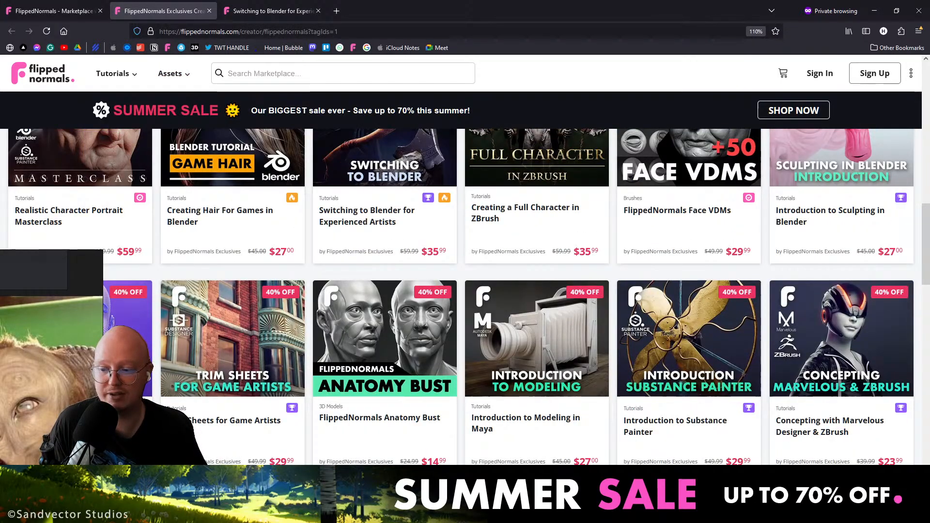
scroll(268, 372, "down", 4)
scroll(268, 372, "down", 4)
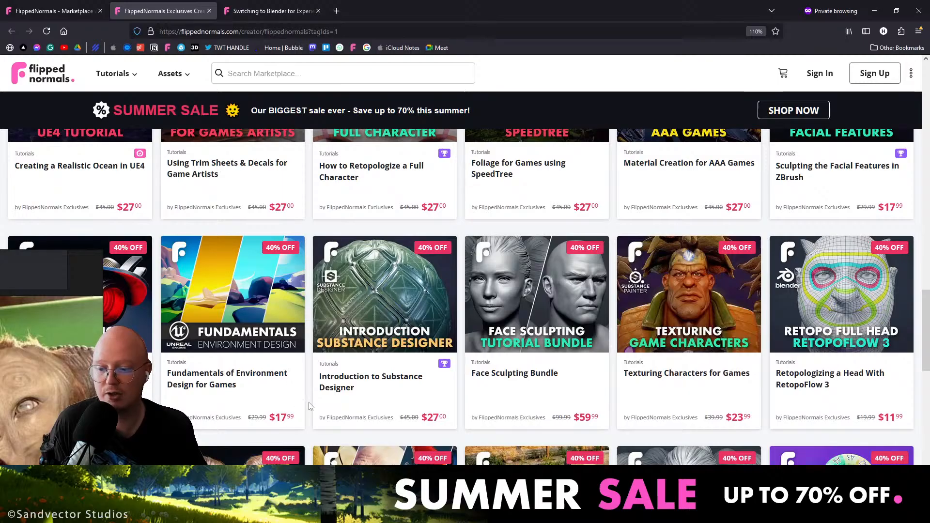
scroll(291, 382, "up", 12)
scroll(305, 351, "down", 3)
scroll(303, 351, "down", 3)
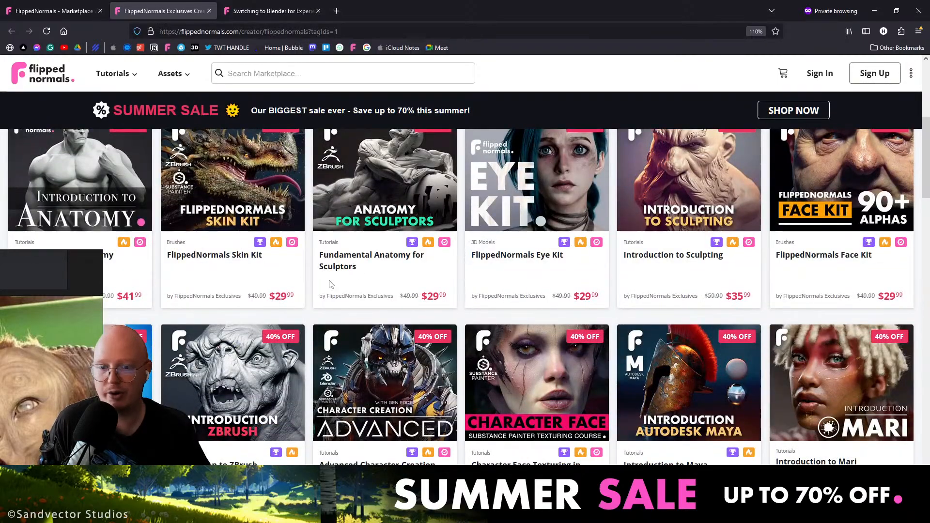
Open the FlippedNormals Eye Kit product page separately and view its enlarged eye renders and character image.
middle_click(537, 184)
left_click(291, 9)
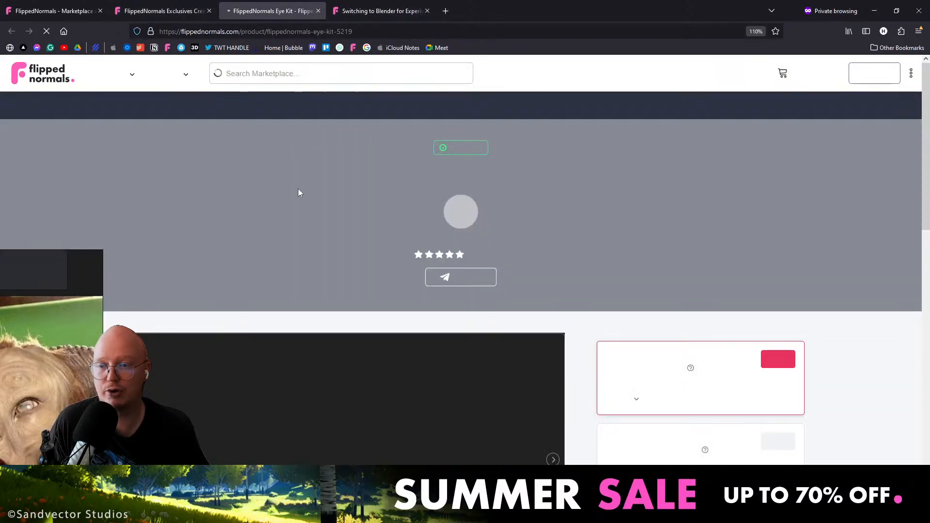
scroll(414, 355, "down", 3)
scroll(414, 355, "down", 2)
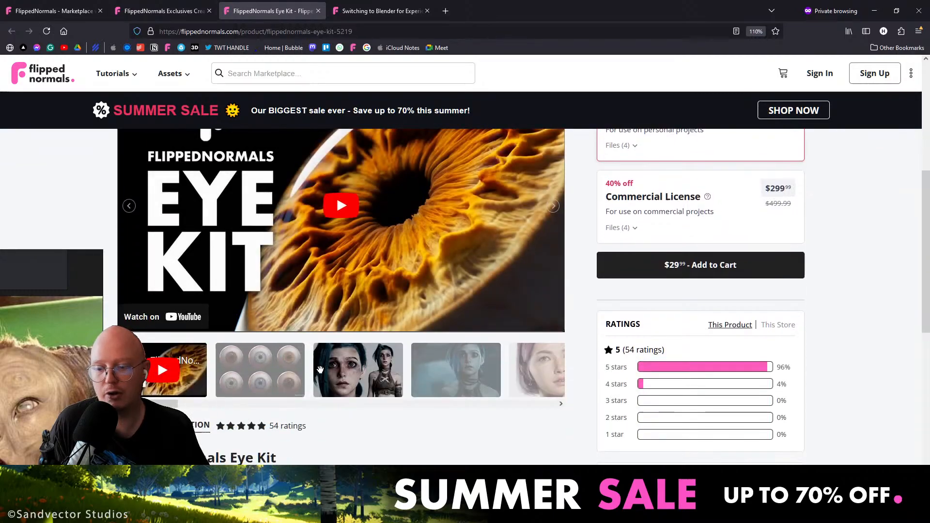
left_click(295, 349)
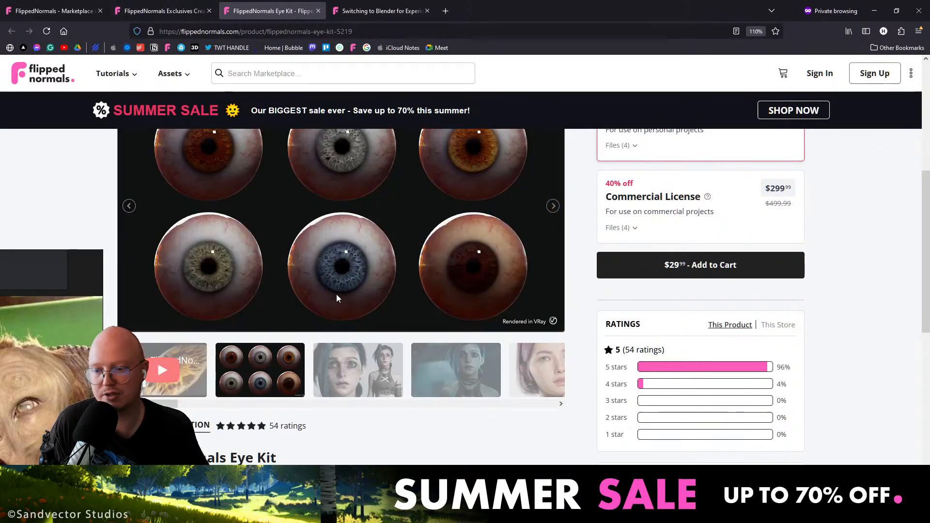
left_click(318, 296)
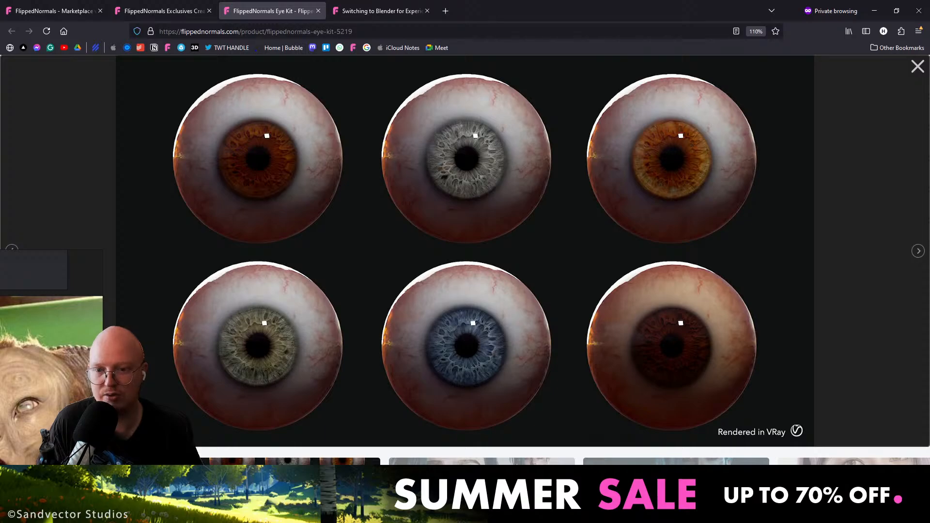
key("Right")
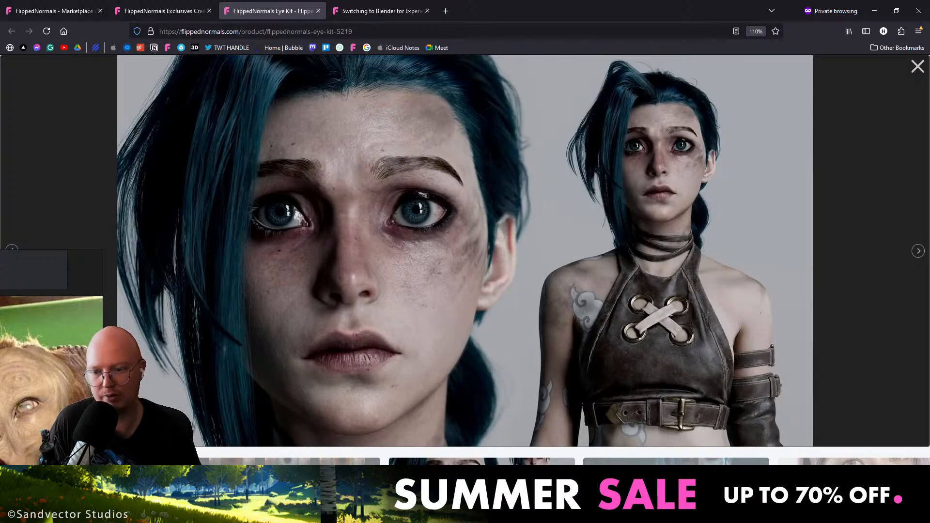
Look through the Eye Kit's enlarged gallery images, from the six eye renders to the male portrait rendered in Arnold.
key("Left")
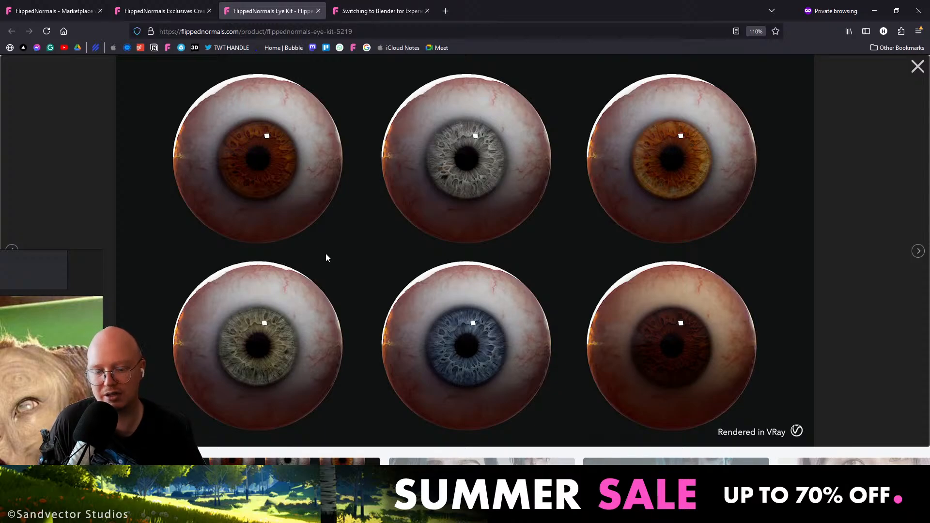
key("Right")
key("Right")
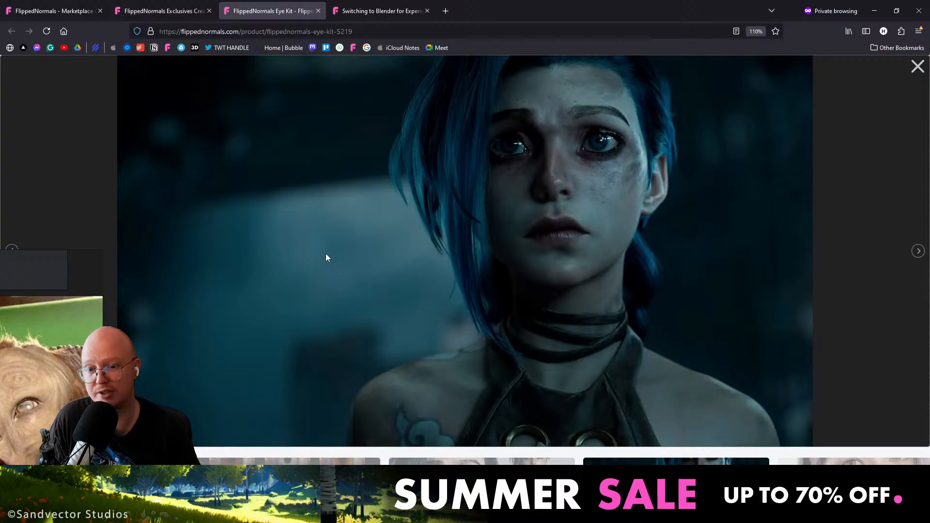
key("Left")
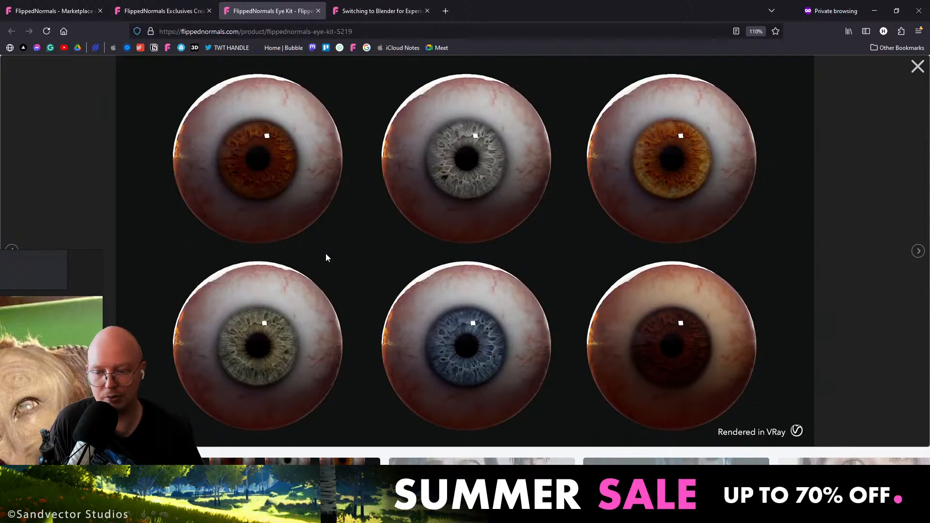
key("Right")
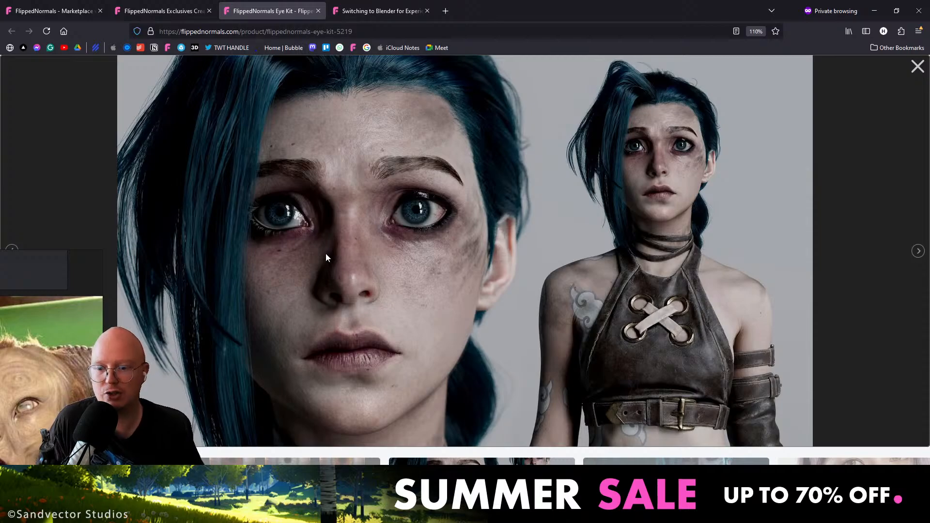
key("Right")
key("Right")
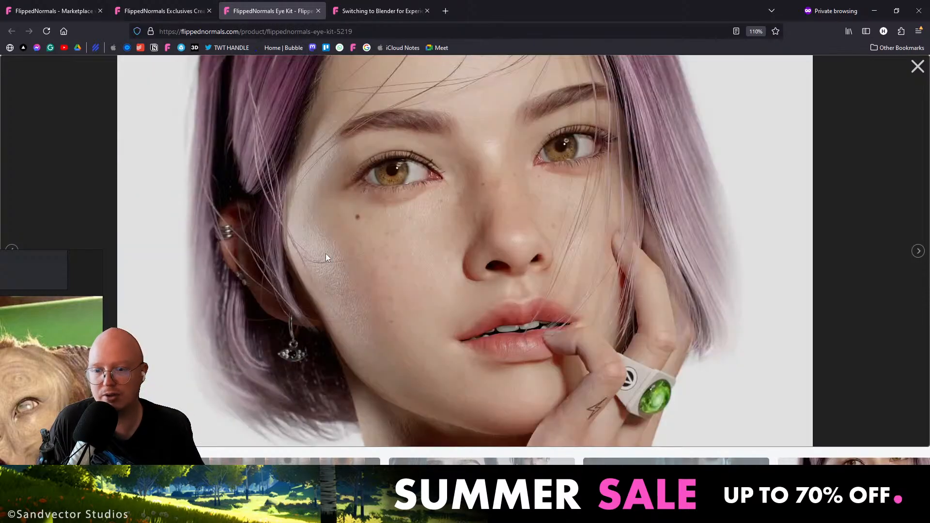
key("Right")
key("Right")
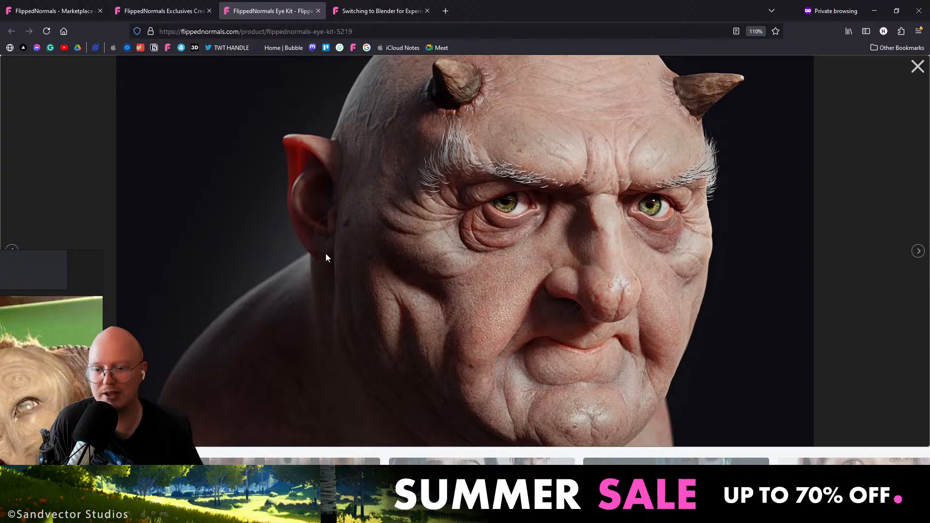
key("Right")
key("ctrl+l")
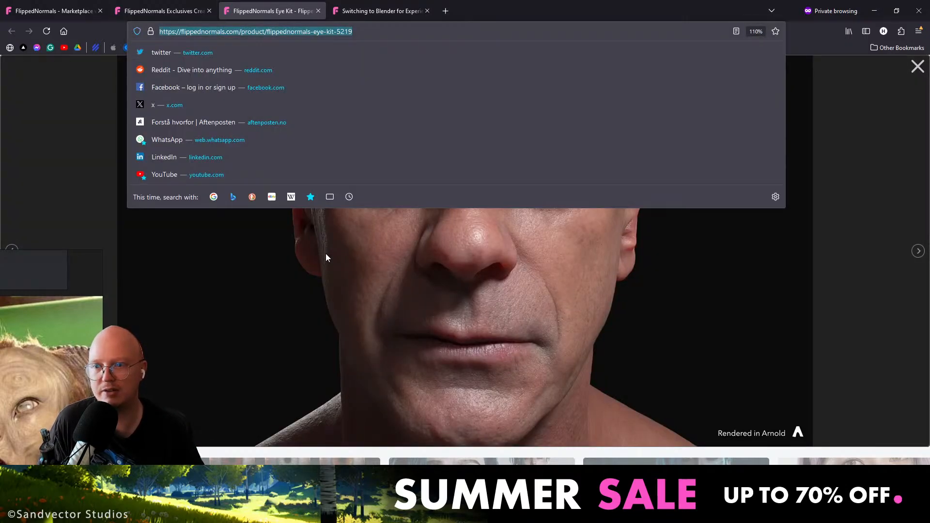
key("Escape")
Switch back to ZBrush and place the faun reference image beside the sculpted head.
right_click_drag(87, 325, 410, 184)
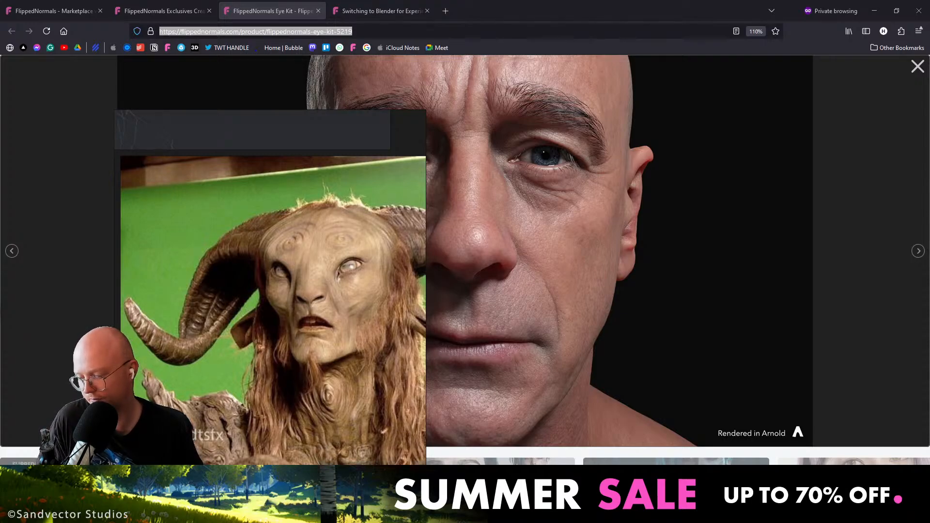
key("alt+Tab")
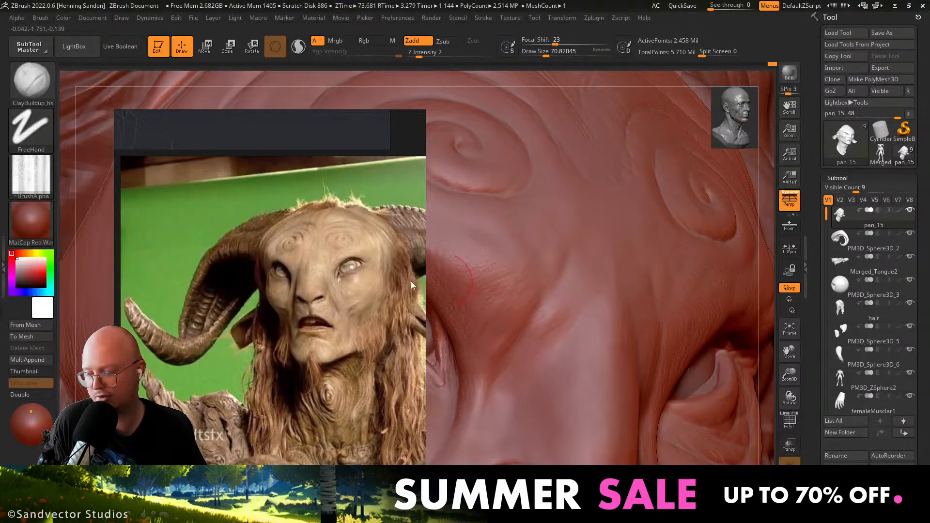
right_click_drag(330, 296, 298, 260)
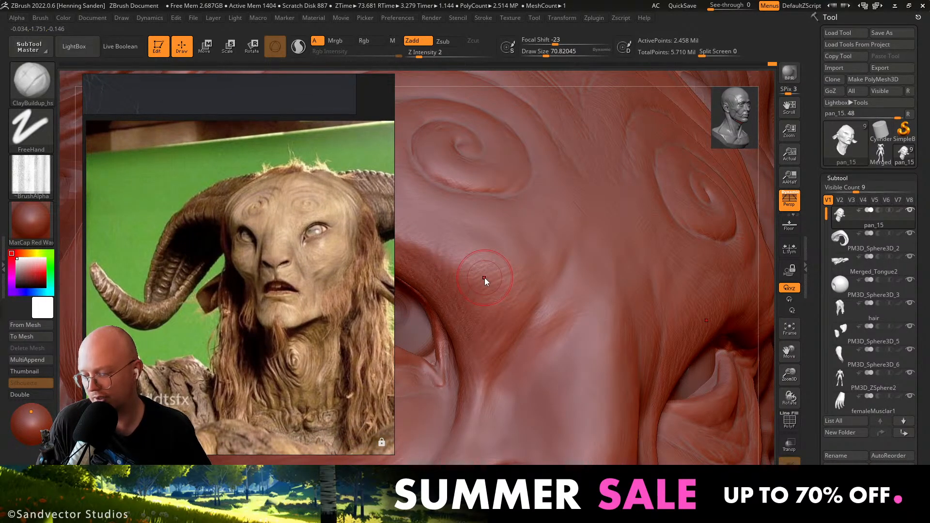
mouse_move(478, 276)
right_mouse_down("ctrl")
mouse_move(329, 194)
mouse_move(417, 286)
right_mouse_up("ctrl")
middle_click_drag(328, 298, 305, 289)
left_click_drag(305, 290, 245, 291)
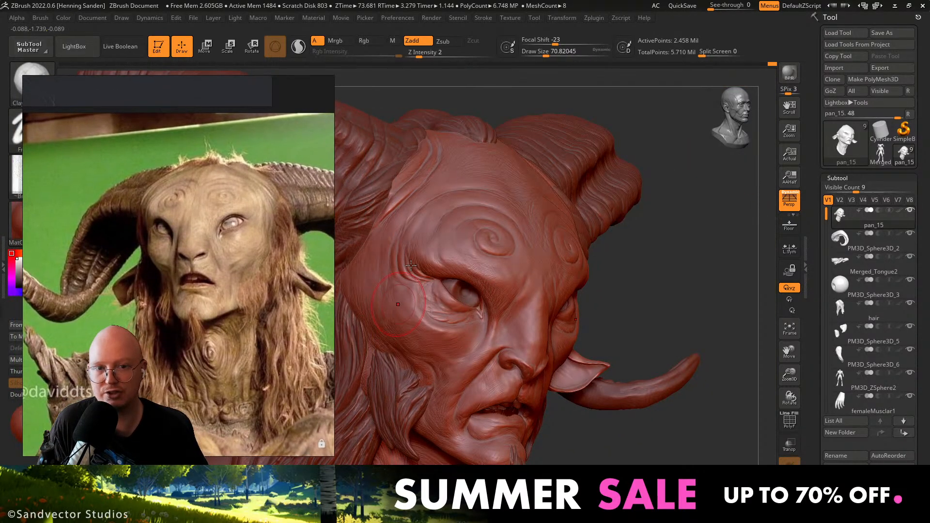
Texture the skin beside the eye's outer corner, reducing the draw size from about 59 to 46.
mouse_move(493, 300)
right_mouse_down()
mouse_move(456, 306)
mouse_move(484, 271)
mouse_move(532, 339)
mouse_move(574, 310)
mouse_move(527, 350)
right_mouse_up()
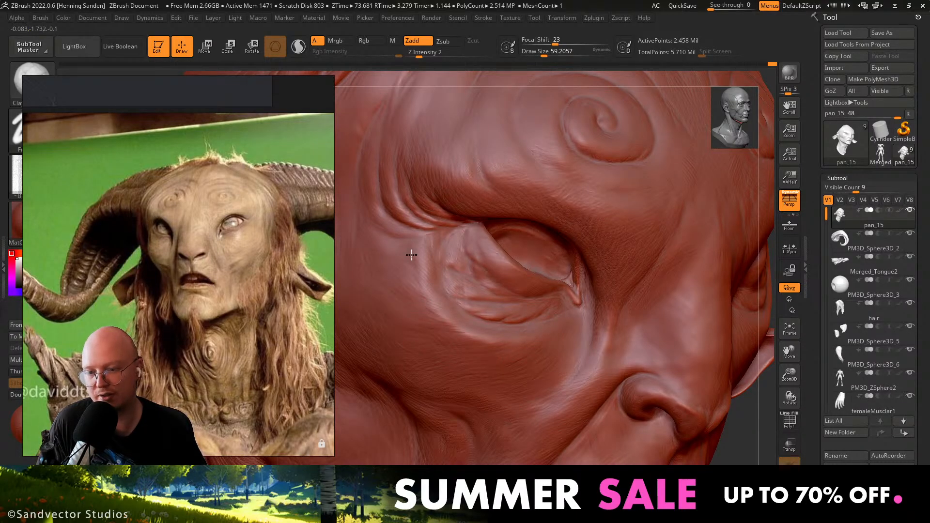
right_click_drag(411, 254, 429, 249)
left_click_drag(428, 247, 421, 239)
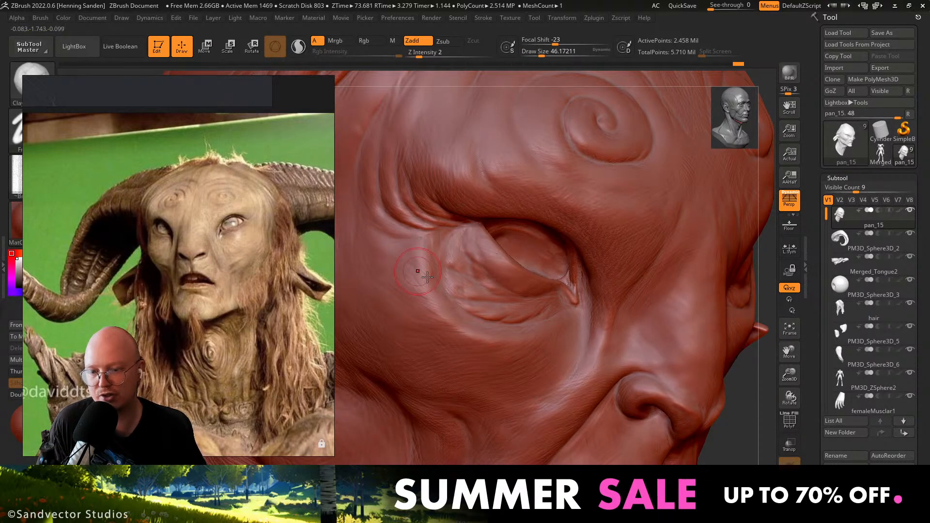
Reshape the lower eyelid from below with the Move brush, enlarging the draw size to about 268.
mouse_move(427, 277)
right_mouse_down("ctrl")
mouse_move(441, 208)
mouse_move(460, 203)
right_mouse_up("ctrl")
mouse_move(460, 203)
right_mouse_down("ctrl")
mouse_move(504, 287)
mouse_move(508, 329)
mouse_move(492, 321)
mouse_move(503, 319)
right_mouse_up("ctrl")
key("b")
key("m")
key("v")
key("s")
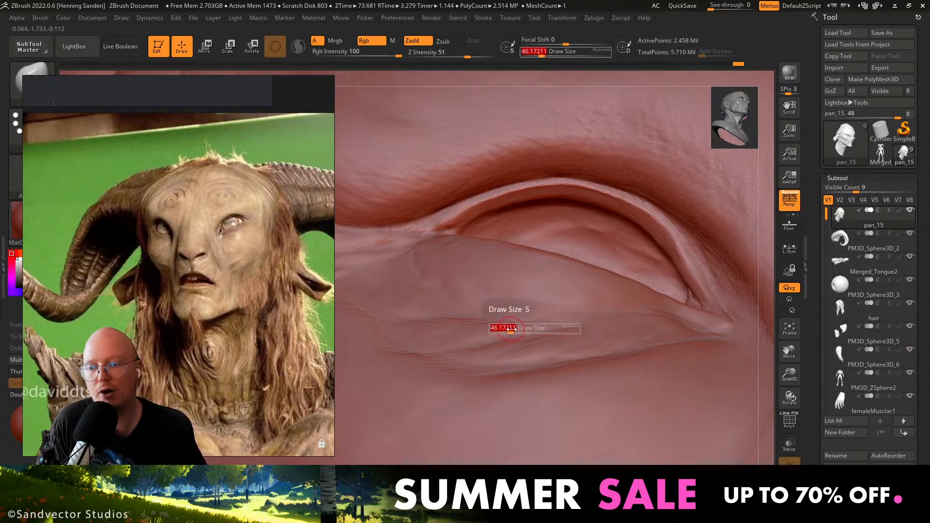
left_click_drag(511, 329, 533, 329)
right_click_drag(529, 299, 525, 315)
key("s")
left_click_drag(525, 319, 529, 320)
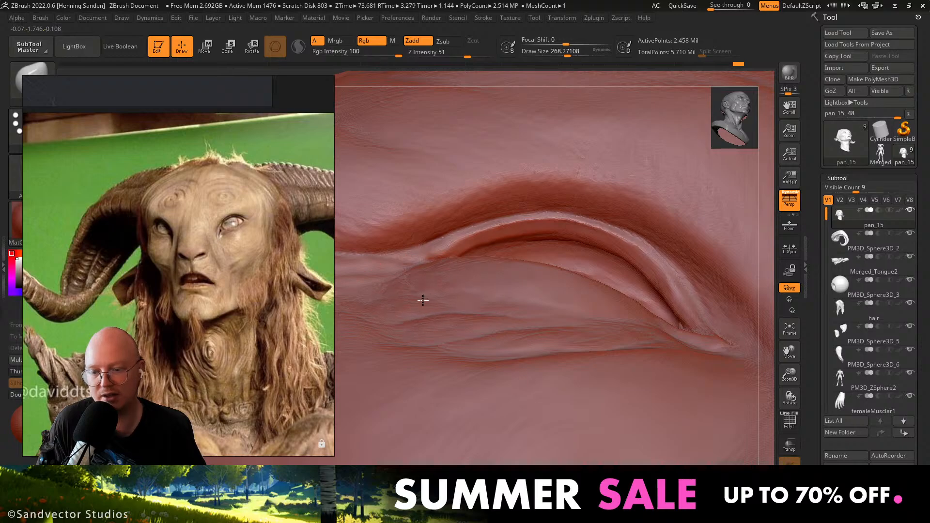
Adjust the eye bag's outer folds with the Move brush at a draw size of about 228.
mouse_move(422, 300)
right_mouse_down()
mouse_move(441, 317)
mouse_move(482, 321)
mouse_move(486, 303)
right_mouse_up()
key("s")
left_click_drag(462, 296, 461, 297)
mouse_move(447, 296)
right_mouse_down()
mouse_move(432, 292)
mouse_move(412, 194)
right_mouse_up()
right_click_drag(436, 232, 645, 311)
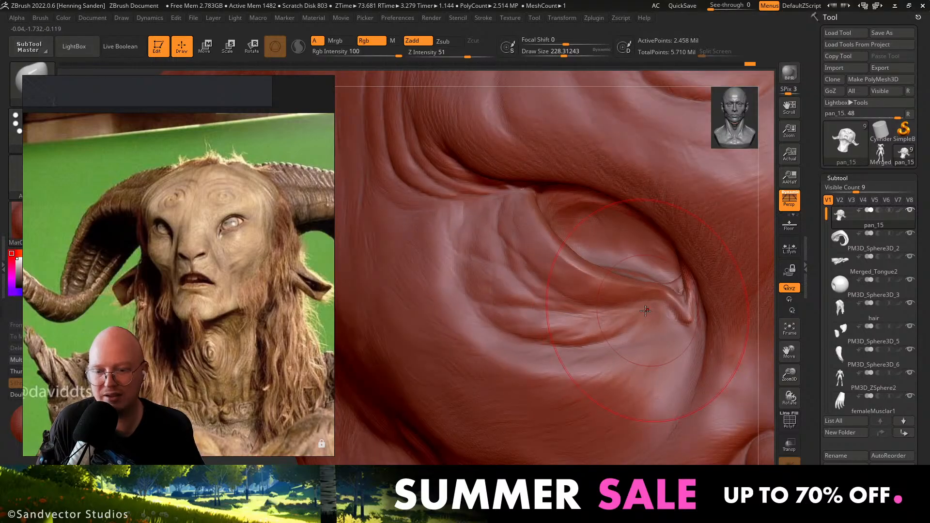
Reduce the draw size to about 33 and refine and smooth the rim around the eye bag's folds.
key("s")
left_click_drag(632, 313, 611, 313)
mouse_move(465, 309)
right_mouse_down()
mouse_move(508, 310)
mouse_move(518, 329)
right_mouse_up()
key("s")
left_click_drag(484, 285, 477, 285)
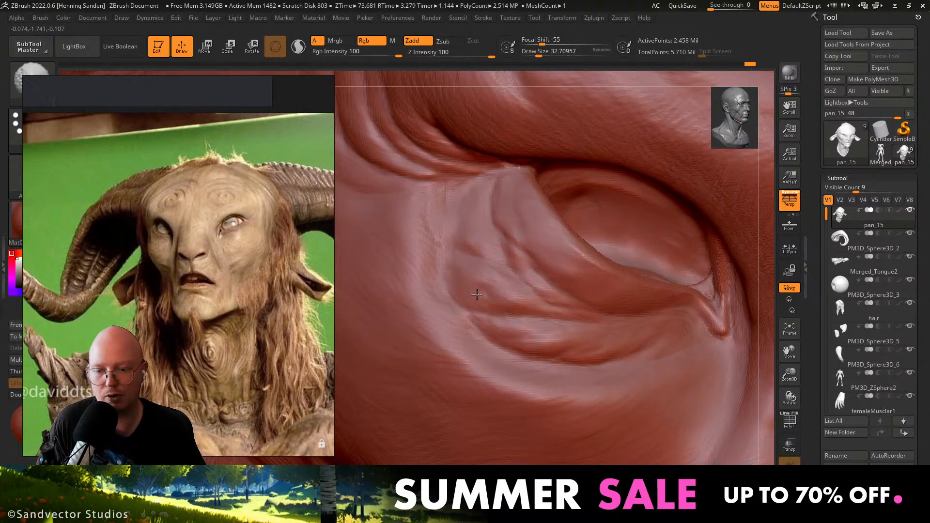
left_click_drag(417, 215, 438, 188)
right_click_drag(525, 402, 537, 368, "ctrl")
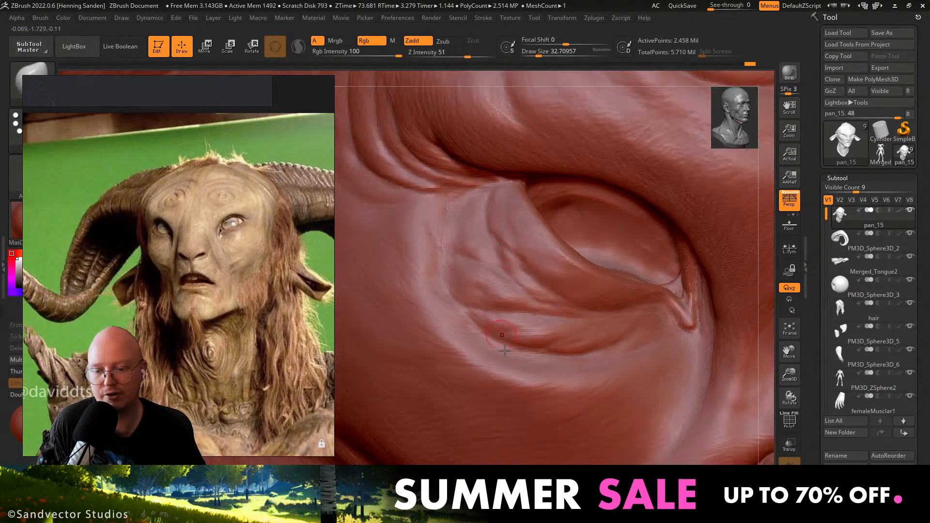
left_click_drag(519, 395, 537, 378)
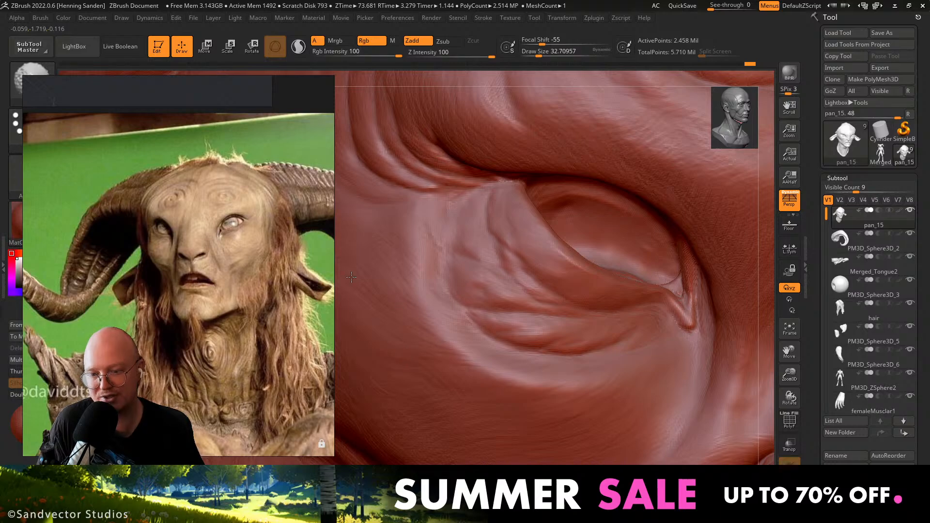
Smooth the cheek surface below the eye bag and along the cheek crease, raising the draw size to about 39.
mouse_move(489, 373)
right_mouse_down("ctrl")
mouse_move(509, 292)
mouse_move(525, 342)
mouse_move(530, 330)
mouse_move(585, 344)
right_mouse_up("ctrl")
key("3")
key("1")
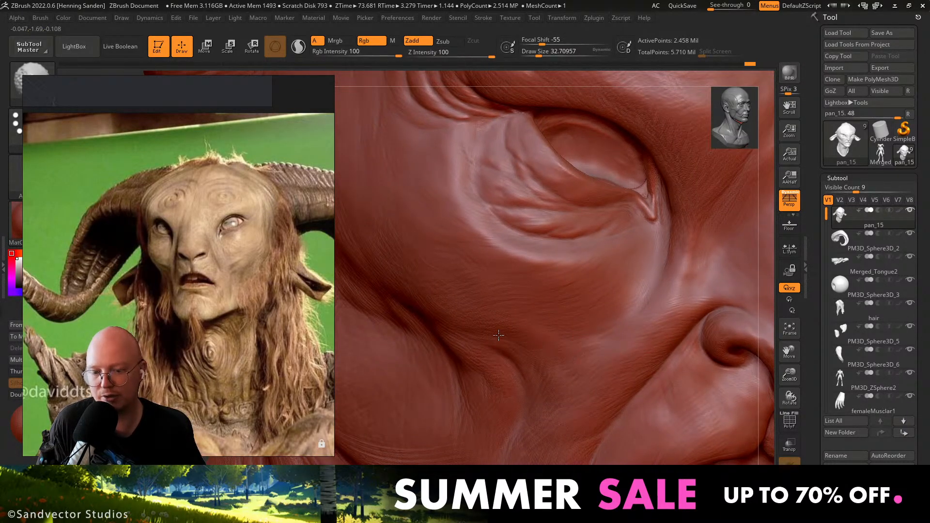
mouse_move(463, 313)
left_mouse_down("shift")
mouse_move(523, 334)
mouse_move(556, 382)
left_mouse_up("shift")
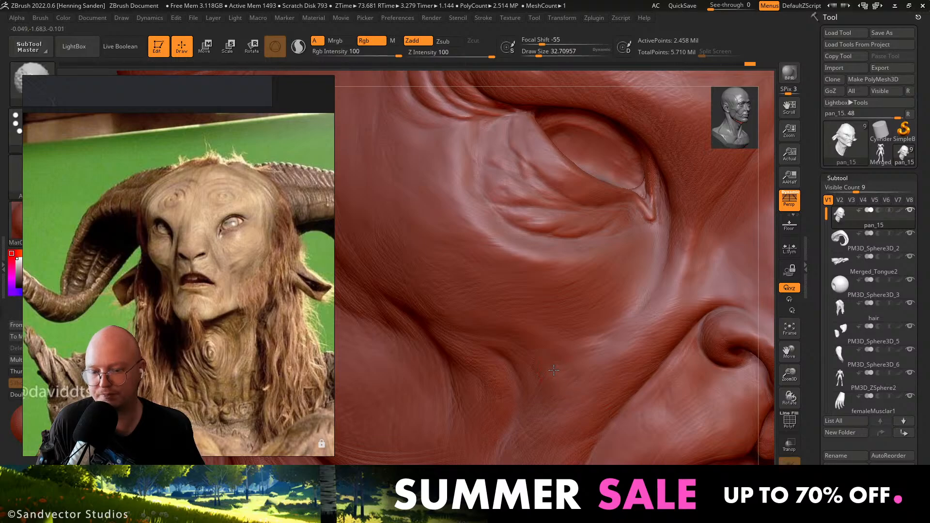
right_click_drag(553, 370, 499, 379)
key("1")
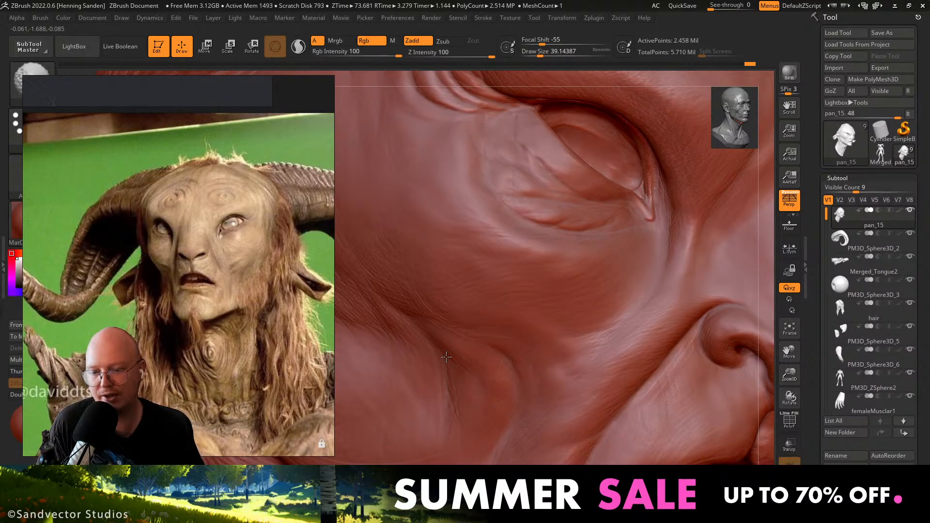
Soften the crease under the cheekbone with the draw size raised to about 59.
key("s")
left_click_drag(455, 363, 460, 362)
left_click_drag(415, 313, 407, 304, "shift")
key("2")
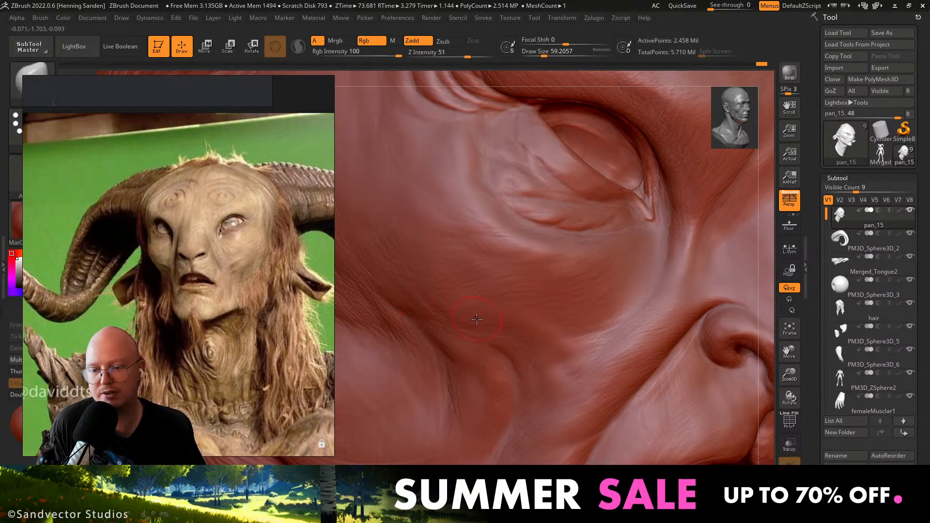
key("1")
key("3")
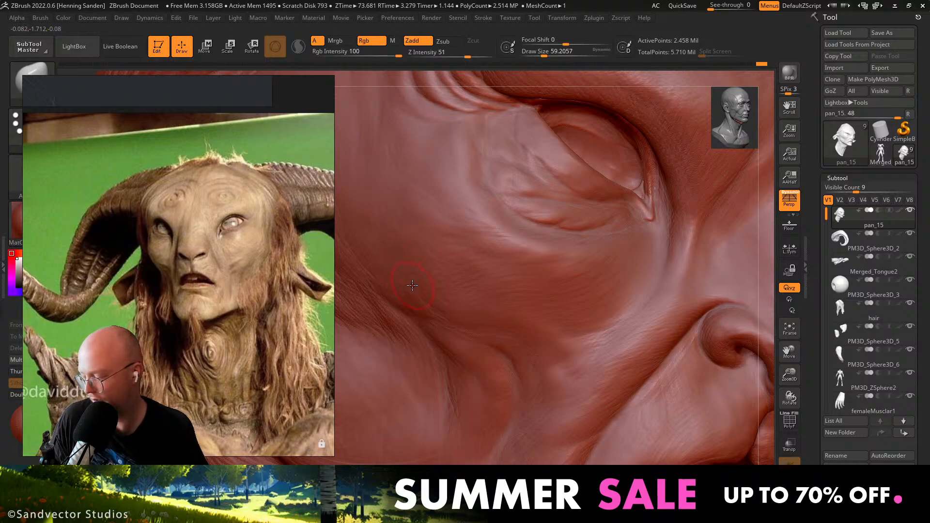
Handwrite and underline the word AERON as a yellow annotation over the cheek, and clear it.
key("ctrl+shift+3")
mouse_move(383, 289)
left_mouse_down()
mouse_move(386, 277)
mouse_move(403, 293)
mouse_move(418, 266)
left_mouse_up()
mouse_move(442, 261)
left_mouse_down()
mouse_move(439, 292)
mouse_move(444, 279)
mouse_move(465, 276)
mouse_move(472, 289)
left_mouse_up()
mouse_move(492, 271)
left_mouse_down()
mouse_move(499, 273)
mouse_move(489, 269)
left_mouse_up()
mouse_move(504, 293)
left_mouse_down()
mouse_move(524, 258)
mouse_move(548, 261)
left_mouse_up()
mouse_move(367, 306)
left_mouse_down()
mouse_move(477, 309)
mouse_move(427, 309)
left_mouse_up()
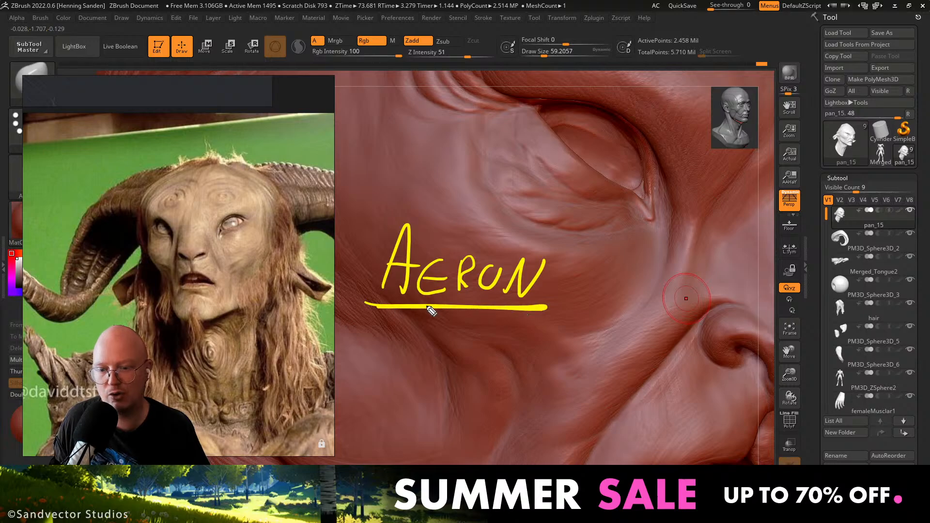
key("ctrl+shift+7")
key("ctrl+shift+2")
Switch to the ClayBuildup_hs brush at a draw size of about 94 and texture the cheek below the eye.
right_click_drag(556, 334, 591, 342)
key("s")
left_click_drag(577, 344, 557, 326)
key("ctrl+z")
key("2")
key("s")
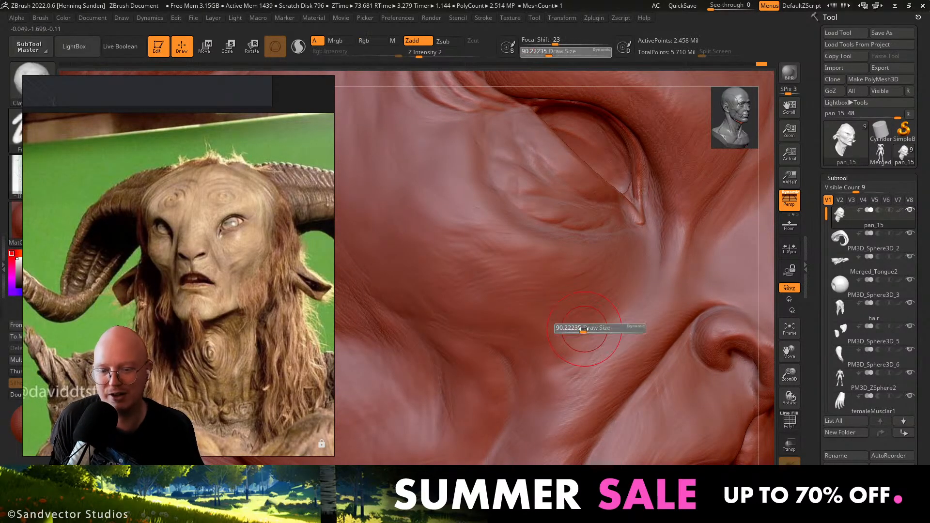
left_click(584, 331)
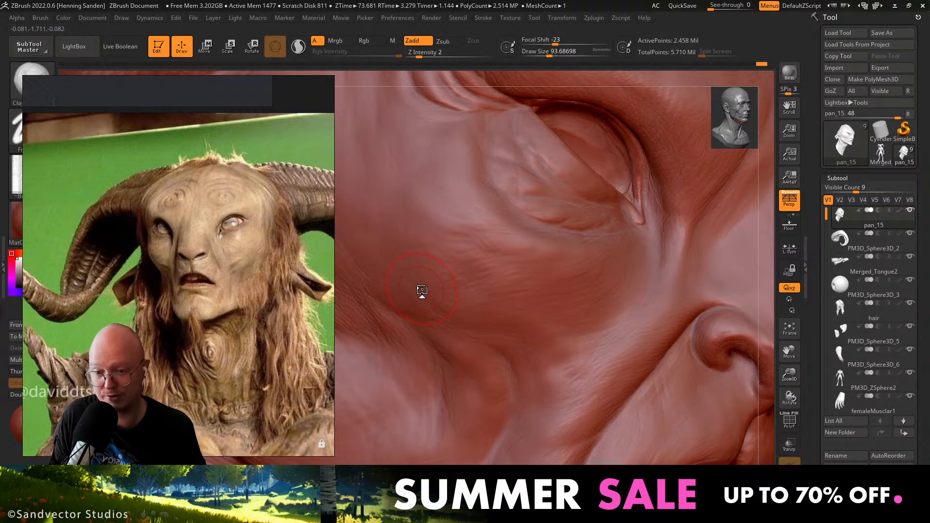
right_click_drag(547, 338, 554, 342)
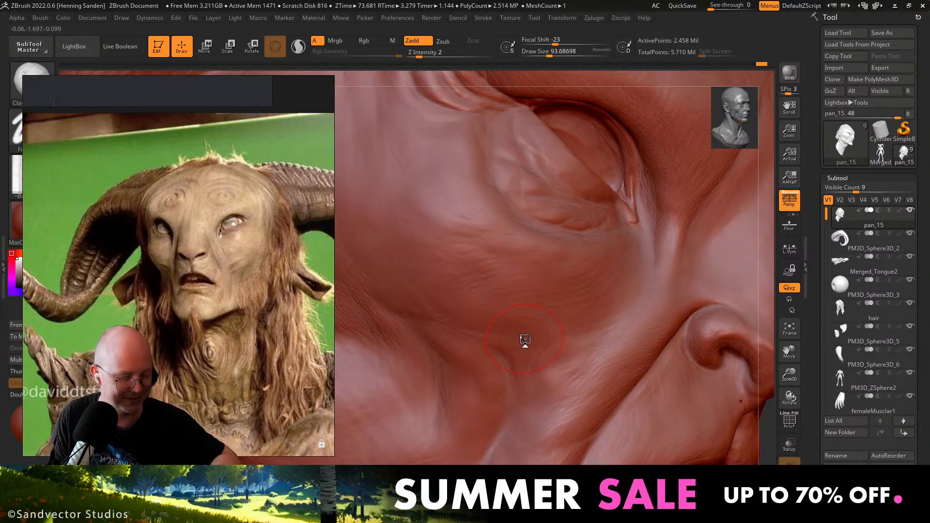
right_click_drag(567, 347, 577, 354)
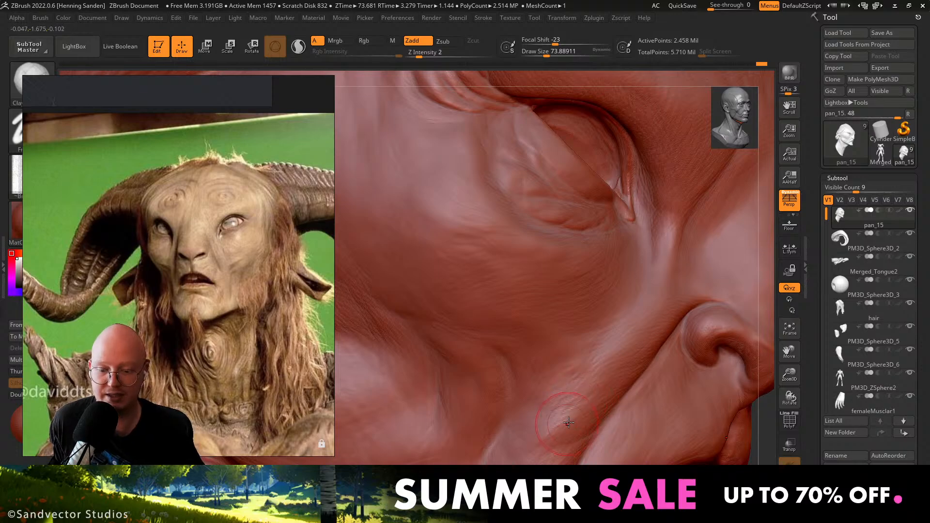
Texture the cheekbone and the crease beneath it, setting the draw size to about 49 and then 68.
right_click_drag(537, 421, 415, 322)
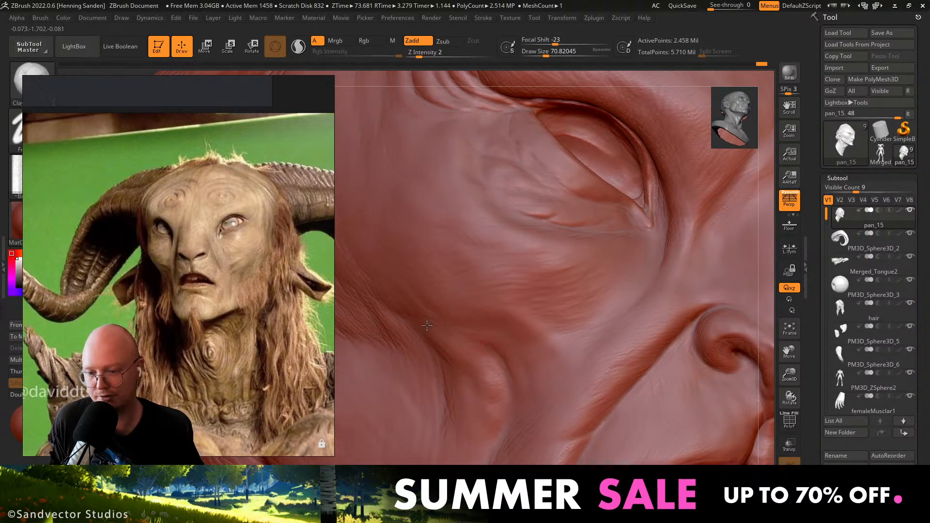
mouse_move(512, 297)
right_mouse_down("alt")
mouse_move(428, 224)
mouse_move(523, 312)
mouse_move(557, 329)
mouse_move(497, 341)
mouse_move(582, 346)
right_mouse_up("alt")
key("s")
key("s")
left_click_drag(584, 350, 579, 349)
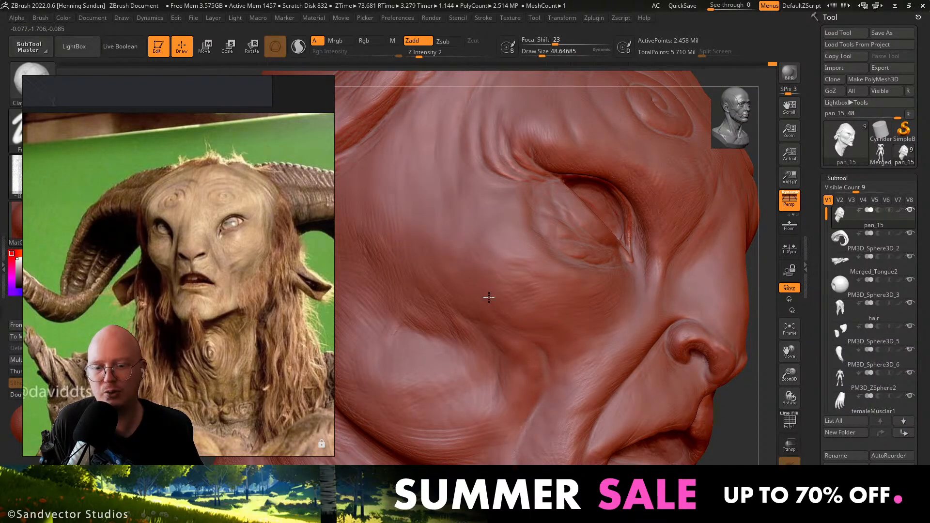
key("s")
left_click_drag(489, 297, 492, 297)
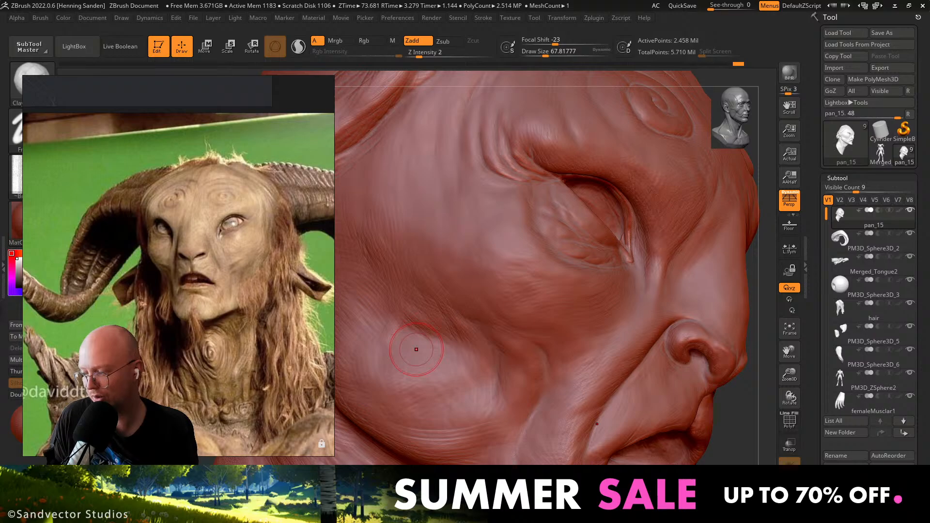
Texture the lower cheek and the crease beneath it with fine strokes, setting the draw size to about 54 and then 62.
mouse_move(547, 307)
right_mouse_down()
mouse_move(539, 311)
mouse_move(606, 283)
mouse_move(623, 322)
mouse_move(533, 390)
right_mouse_up()
mouse_move(545, 371)
left_mouse_down()
mouse_move(510, 397)
mouse_move(430, 374)
left_mouse_up()
key("s")
key("s")
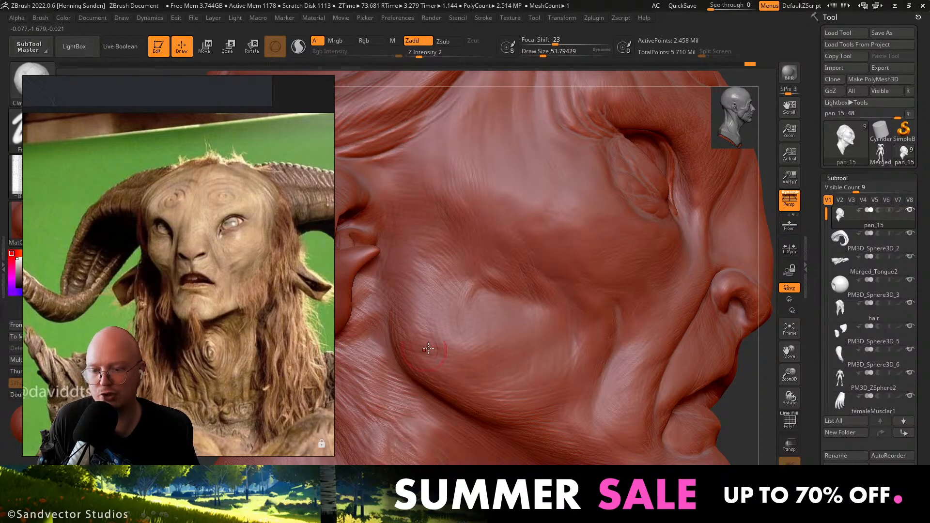
mouse_move(473, 362)
right_mouse_down()
mouse_move(441, 290)
mouse_move(420, 314)
mouse_move(388, 310)
right_mouse_up()
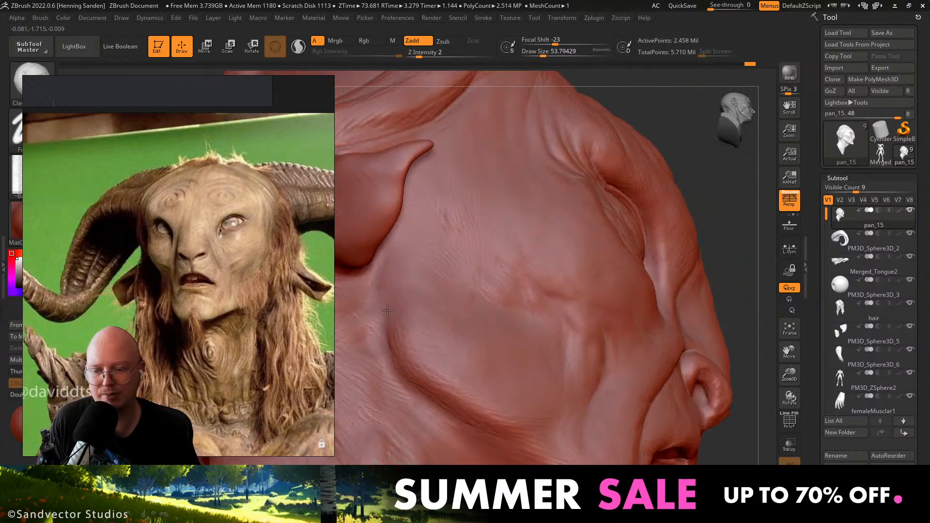
right_click_drag(402, 381, 477, 429)
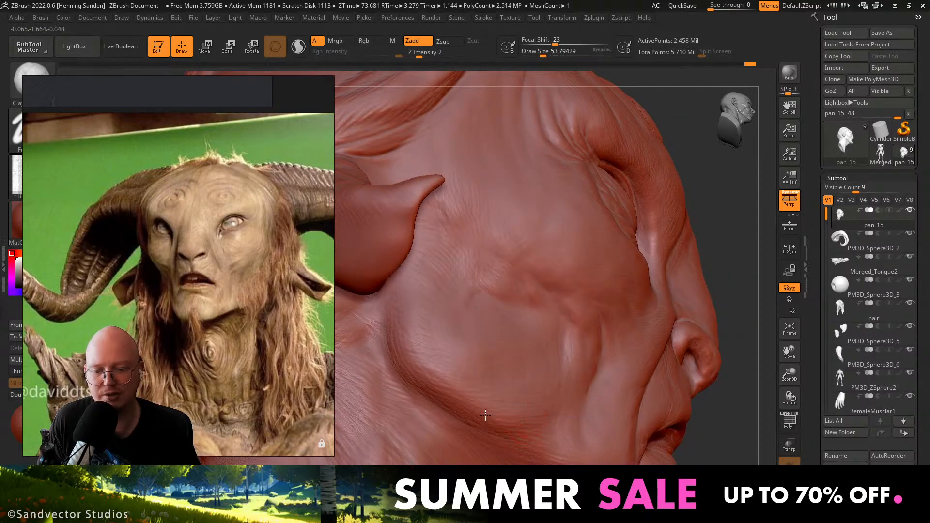
right_click_drag(490, 394, 564, 388)
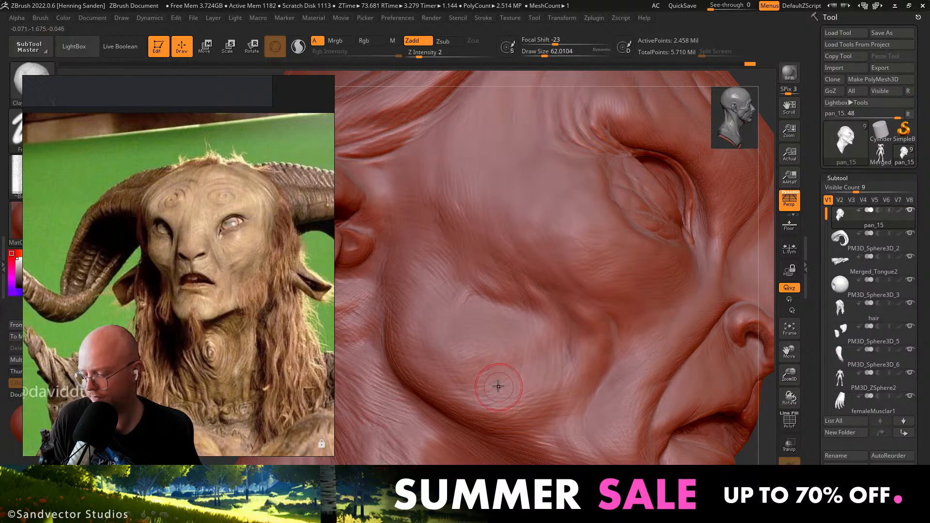
mouse_move(497, 372)
right_mouse_down("ctrl")
mouse_move(455, 307)
mouse_move(438, 242)
right_mouse_up("ctrl")
Texture the skin between the brows and along the inner brow, reducing the draw size to about 44.
mouse_move(489, 326)
right_mouse_down()
mouse_move(563, 324)
mouse_move(571, 268)
mouse_move(598, 307)
mouse_move(581, 378)
right_mouse_up()
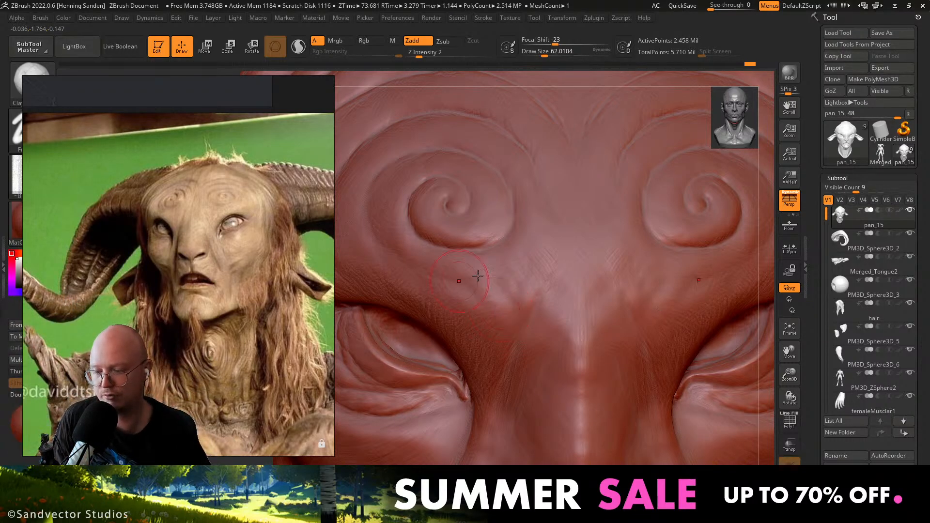
right_click_drag(494, 272, 552, 281)
key("s")
left_click_drag(506, 338, 502, 338)
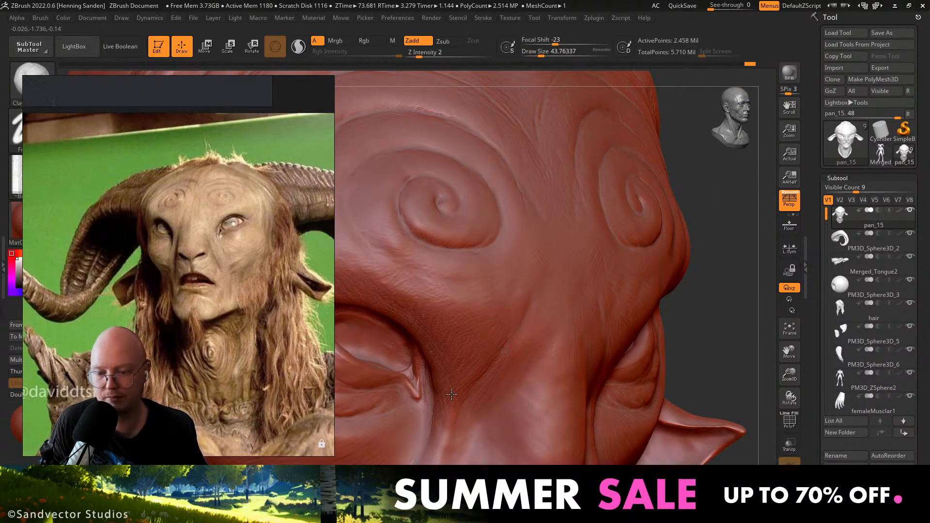
right_click_drag(453, 371, 493, 331, "alt")
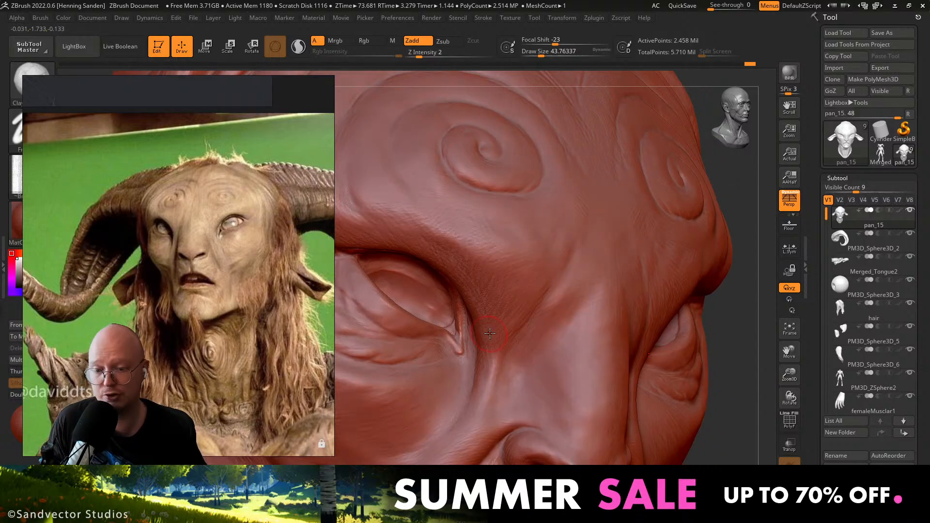
Add texture to the folds and skin beneath the eye, setting the draw size to about 54 and then 59.
key("s")
left_click_drag(489, 332, 492, 332)
right_click_drag(436, 379, 554, 344, "alt")
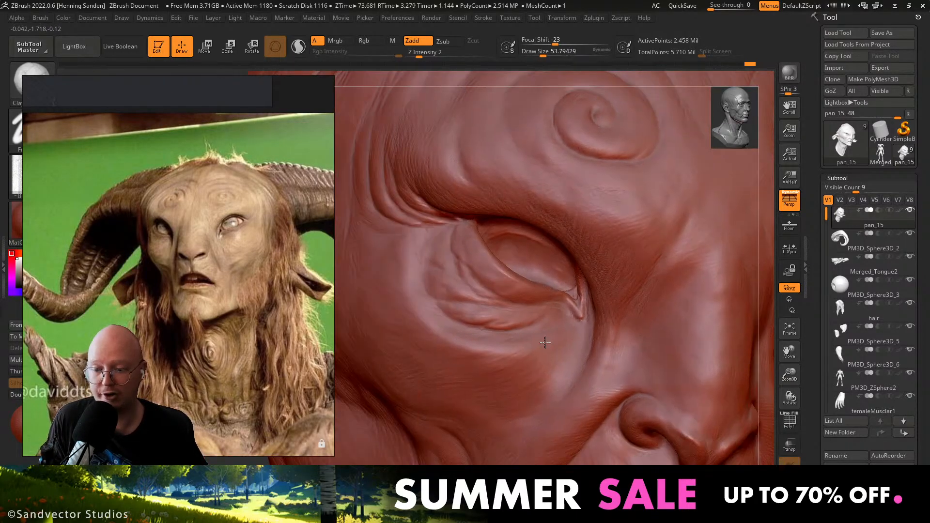
key("s")
left_click_drag(488, 326, 439, 318)
right_click_drag(449, 316, 478, 333)
key("s")
left_click_drag(495, 335, 502, 336)
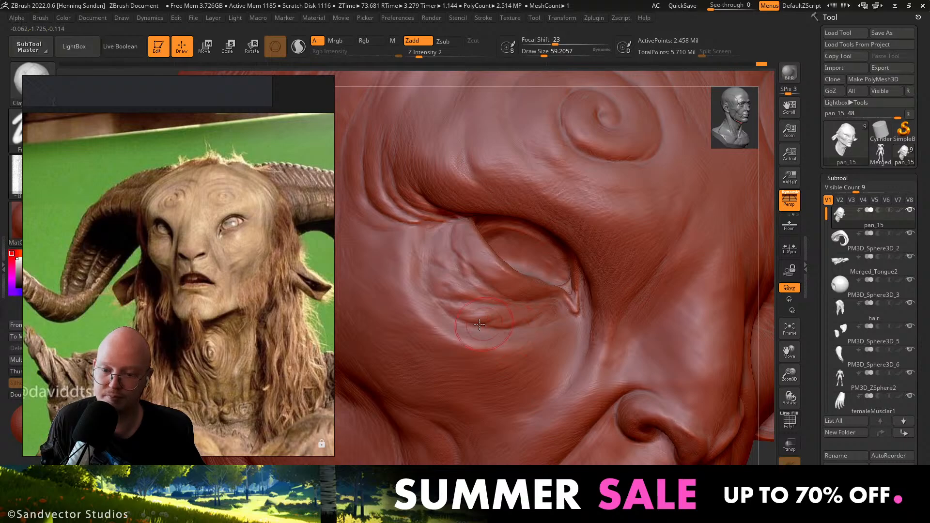
Texture the skin below the eye and the opposite lower cheek at a draw size of about 74.
mouse_move(500, 337)
right_mouse_down()
mouse_move(467, 351)
mouse_move(542, 345)
right_mouse_up()
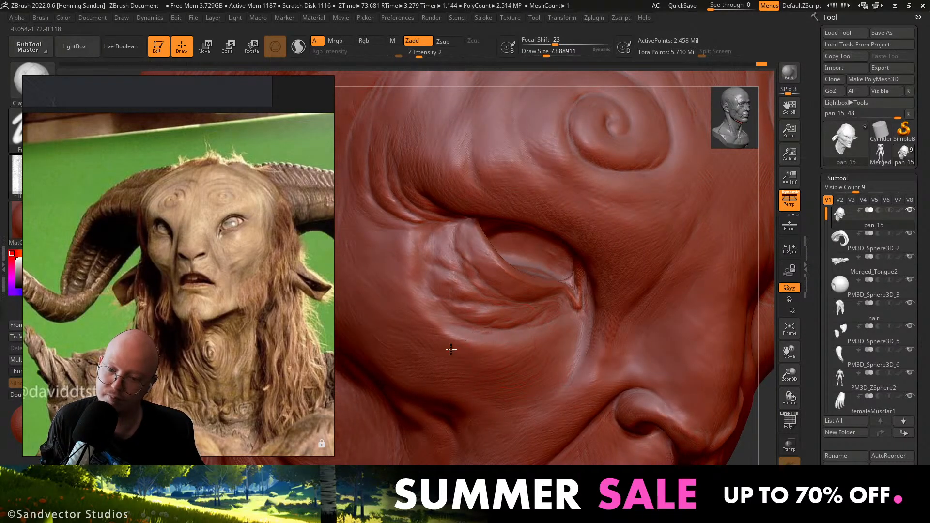
right_click_drag(383, 230, 412, 145, "ctrl")
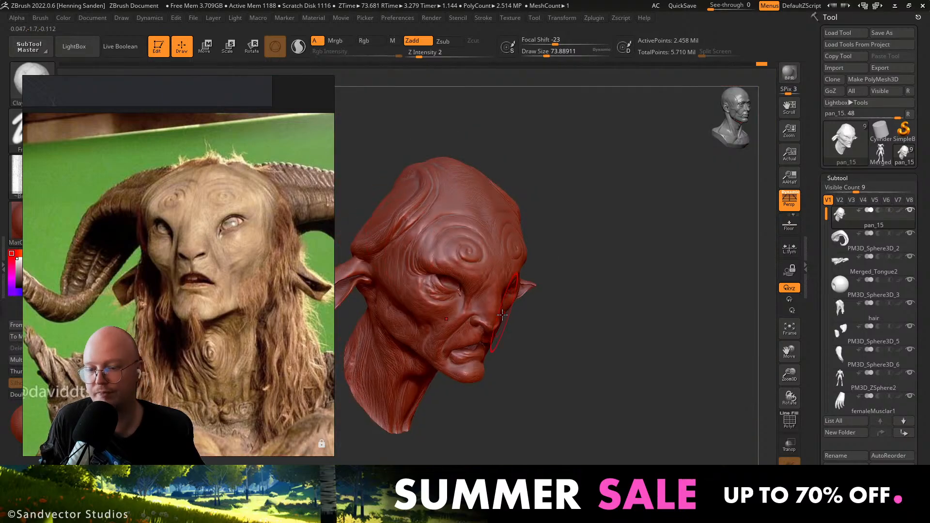
mouse_move(673, 286)
right_mouse_down()
mouse_move(586, 281)
mouse_move(538, 254)
mouse_move(542, 293)
mouse_move(575, 355)
right_mouse_up()
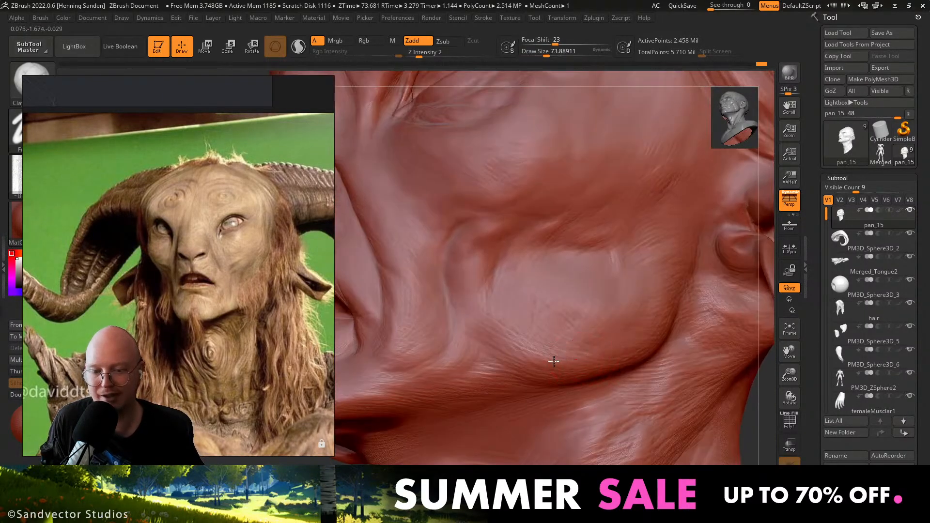
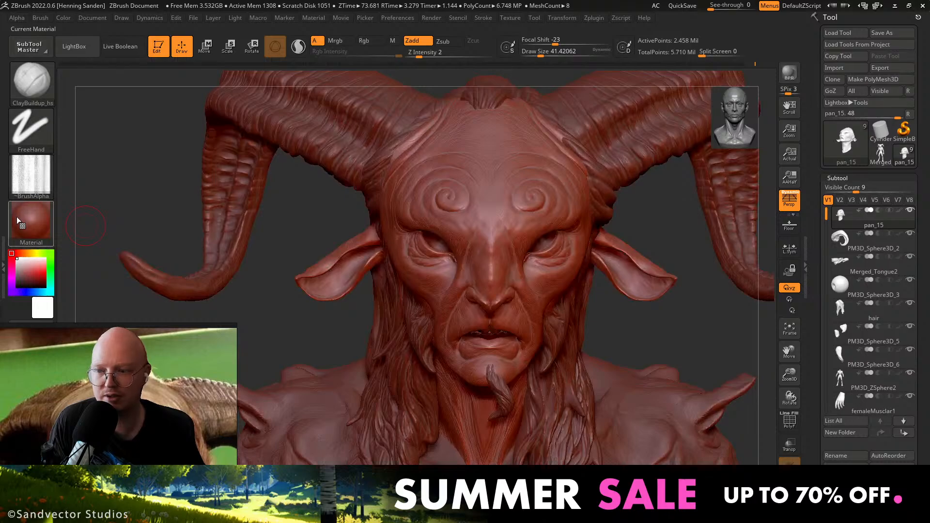
Try the z7 material on the model and inspect the eye area closely with the draw size at about 51.
left_click(20, 219)
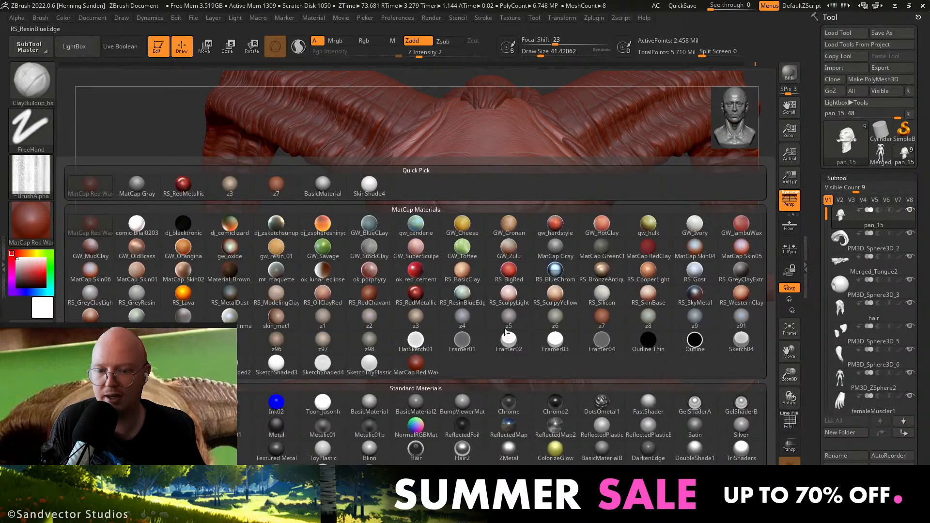
left_click(603, 326)
mouse_move(493, 282)
right_mouse_down()
mouse_move(572, 300)
mouse_move(528, 286)
right_mouse_up()
mouse_move(596, 254)
right_mouse_down("ctrl")
mouse_move(583, 313)
mouse_move(618, 334)
right_mouse_up("ctrl")
key("s")
left_click_drag(562, 336, 565, 336)
right_click_drag(565, 336, 551, 341)
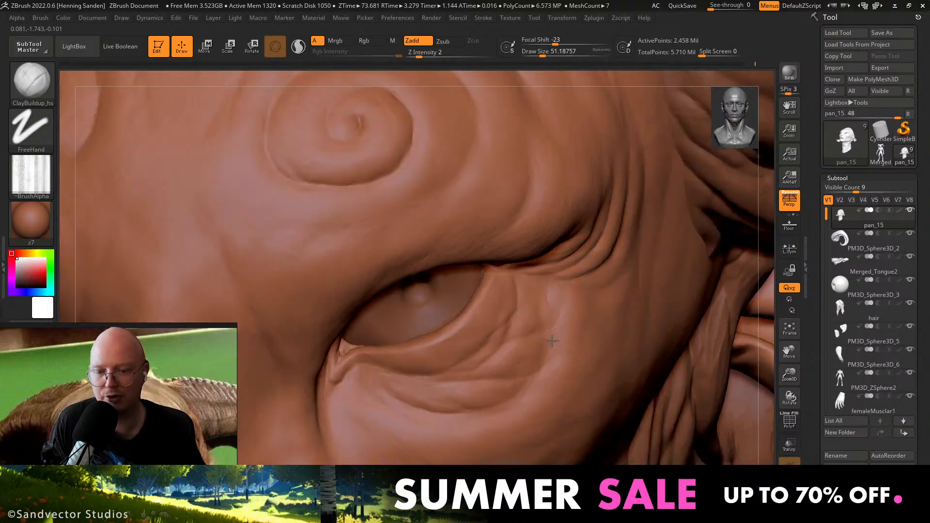
Switch the model to BasicMaterial and refine the folds beside and below the eye at a draw size of about 44.
left_click(31, 220)
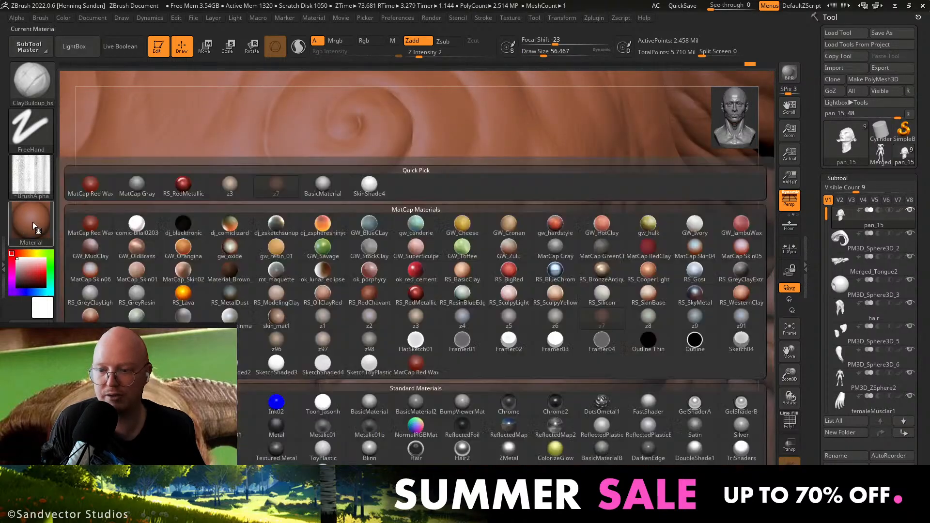
left_click(552, 343)
right_click_drag(552, 342, 545, 339)
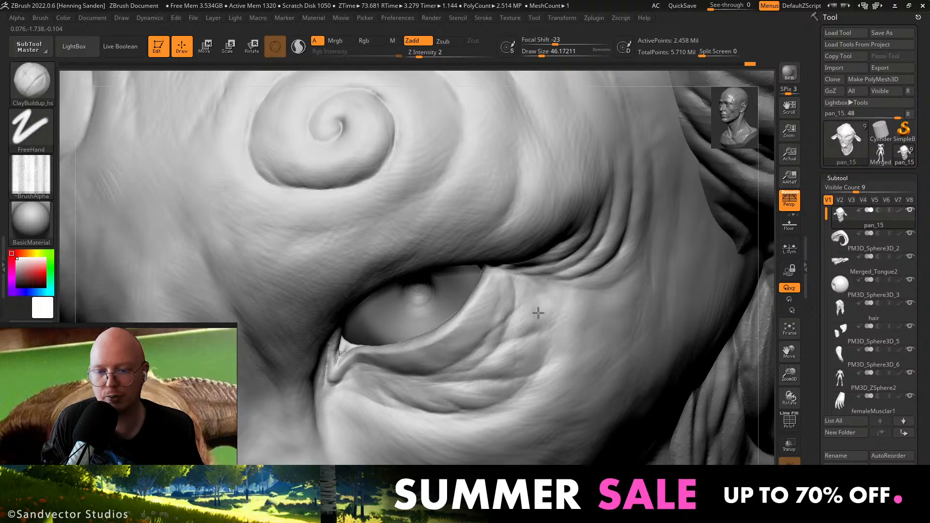
key("s")
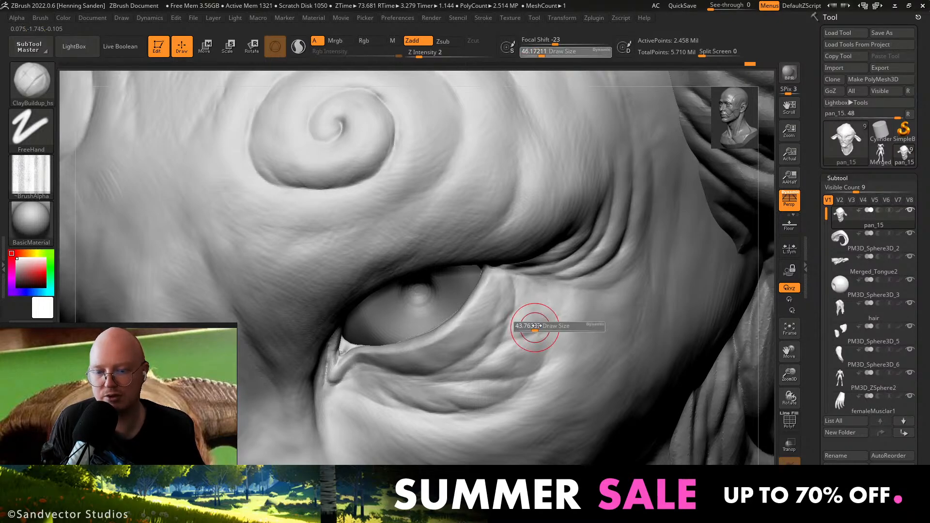
left_click(534, 326)
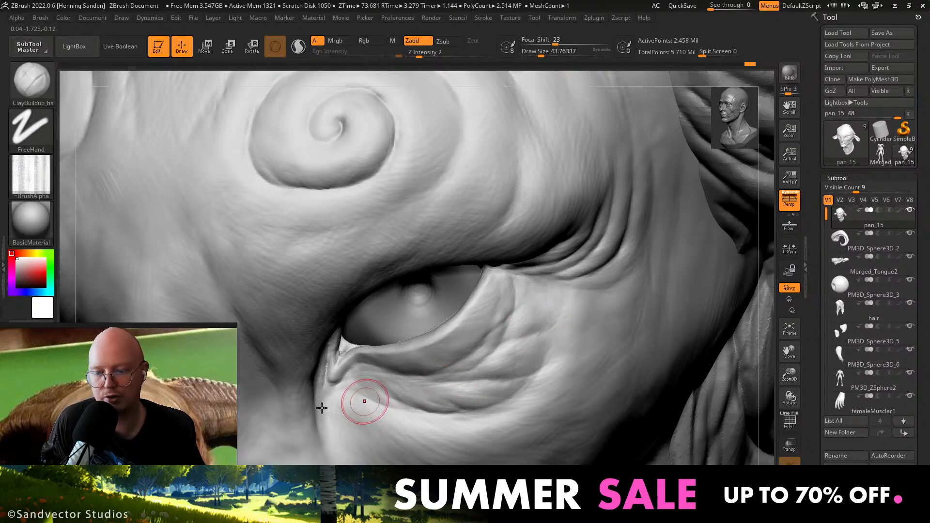
Bring the faun reference photo back beside the model and refine the skin around the inner brow at draw size about 90.
left_click_drag(131, 461, 154, 178)
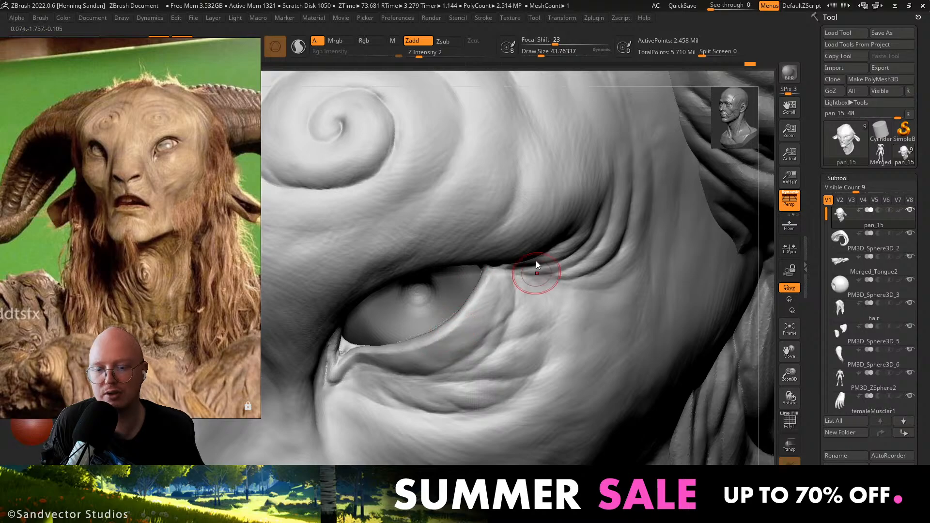
mouse_move(536, 264)
right_mouse_down()
mouse_move(549, 215)
mouse_move(561, 220)
right_mouse_up()
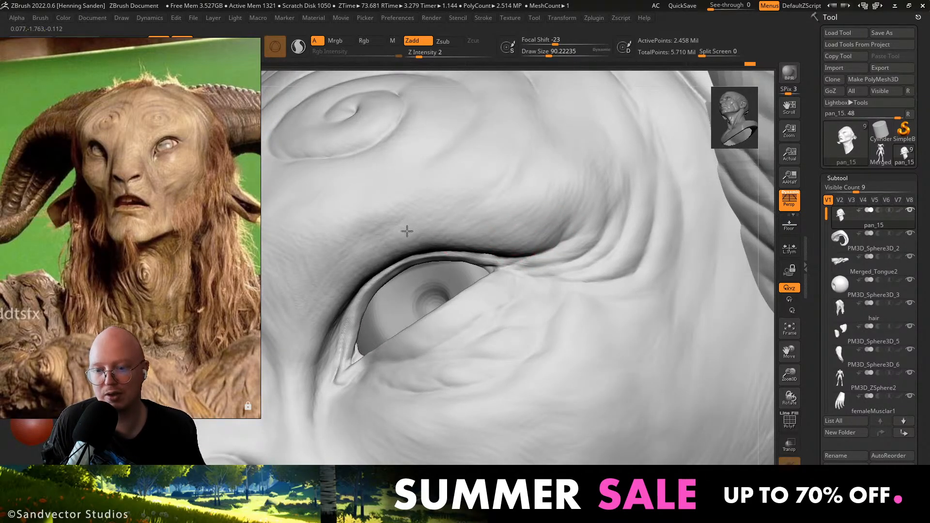
left_click_drag(330, 308, 292, 336)
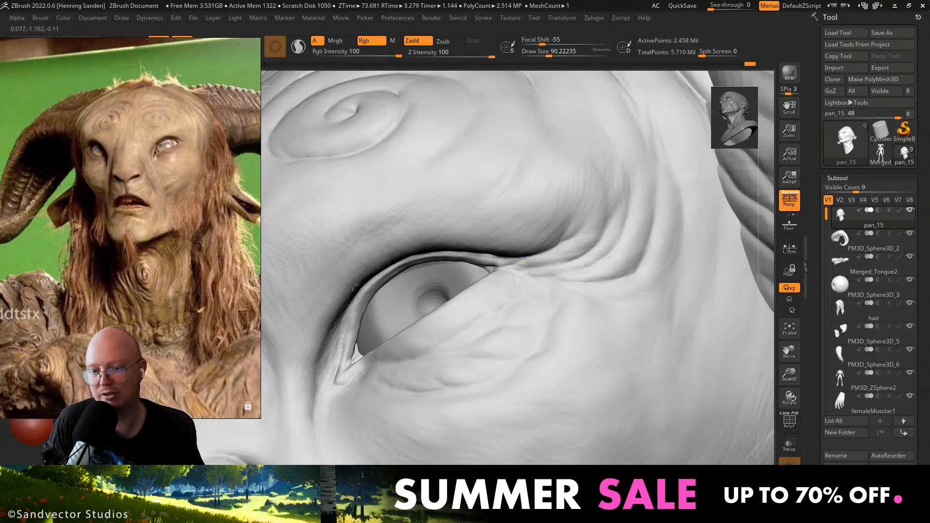
Texture the cheek below the eye with broader strokes, raising the draw size to about 97.
right_click_drag(547, 237, 421, 238)
mouse_move(415, 289)
right_mouse_down("ctrl")
mouse_move(489, 238)
mouse_move(422, 334)
mouse_move(475, 361)
mouse_move(469, 334)
right_mouse_up("ctrl")
key("s")
left_click_drag(470, 334, 472, 333)
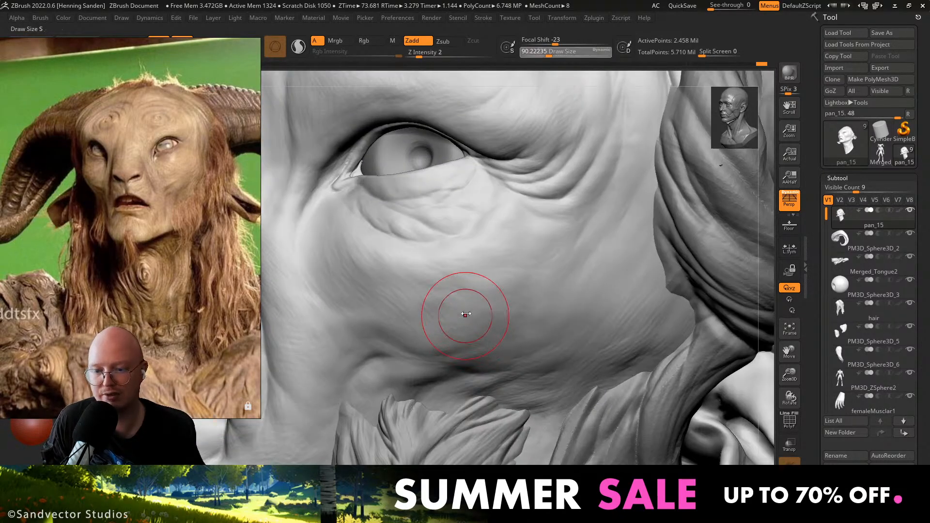
right_click_drag(463, 314, 431, 310)
mouse_move(453, 301)
left_mouse_down()
mouse_move(428, 316)
mouse_move(375, 289)
left_mouse_up()
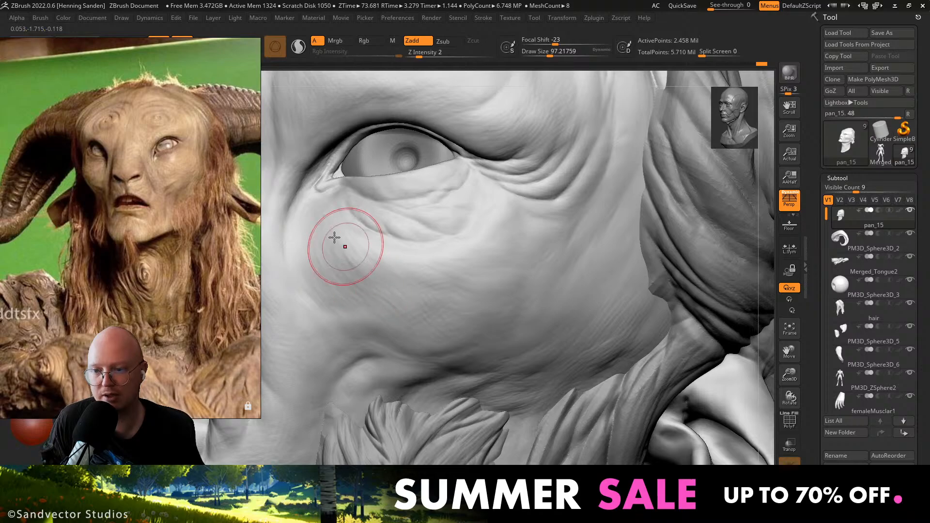
Refine the skin below the inner corner of the eye with the draw size reduced to about 59.
right_click_drag(334, 239, 312, 221)
key("s")
left_click_drag(311, 222, 305, 221)
mouse_move(306, 286)
right_mouse_down()
mouse_move(271, 224)
mouse_move(316, 241)
right_mouse_up()
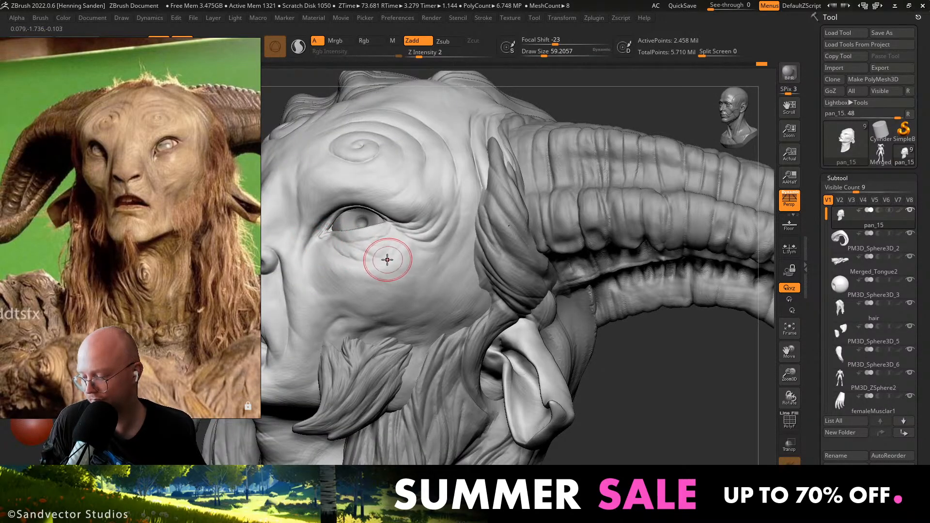
Texture the bridge and side of the nose, working with draw sizes of about 71 and 59.
mouse_move(386, 258)
right_mouse_down("shift")
mouse_move(529, 307)
mouse_move(407, 324)
mouse_move(406, 341)
mouse_move(423, 368)
right_mouse_up("shift")
key("s")
left_click_drag(423, 368, 426, 368)
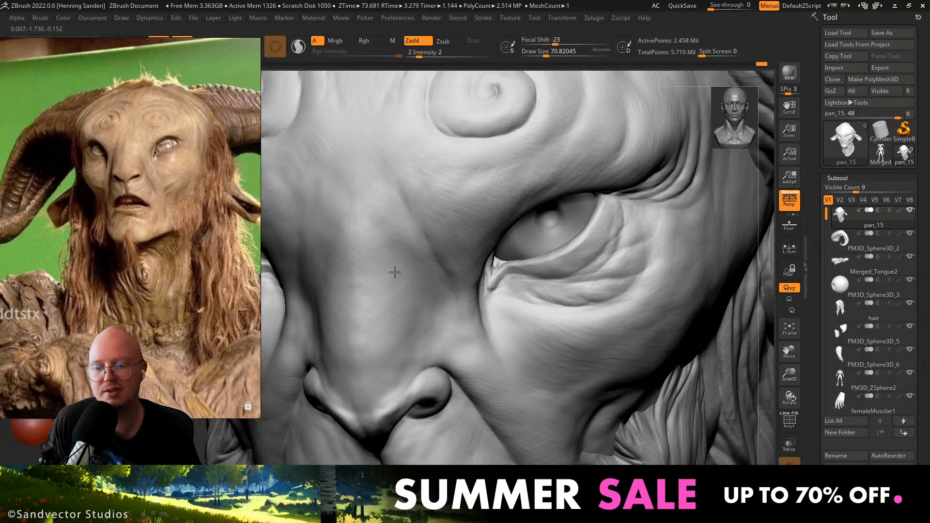
mouse_move(397, 342)
right_mouse_down()
mouse_move(408, 322)
mouse_move(422, 357)
mouse_move(467, 317)
mouse_move(426, 357)
right_mouse_up()
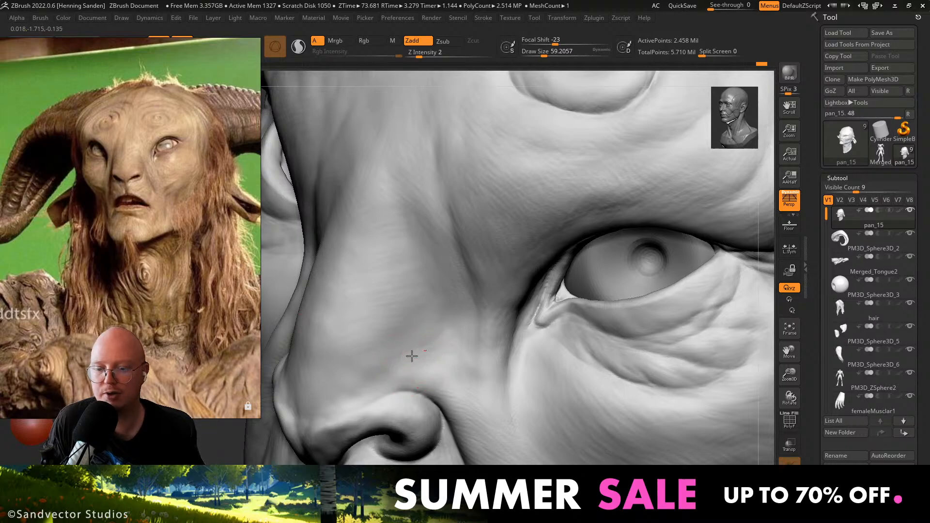
key("s")
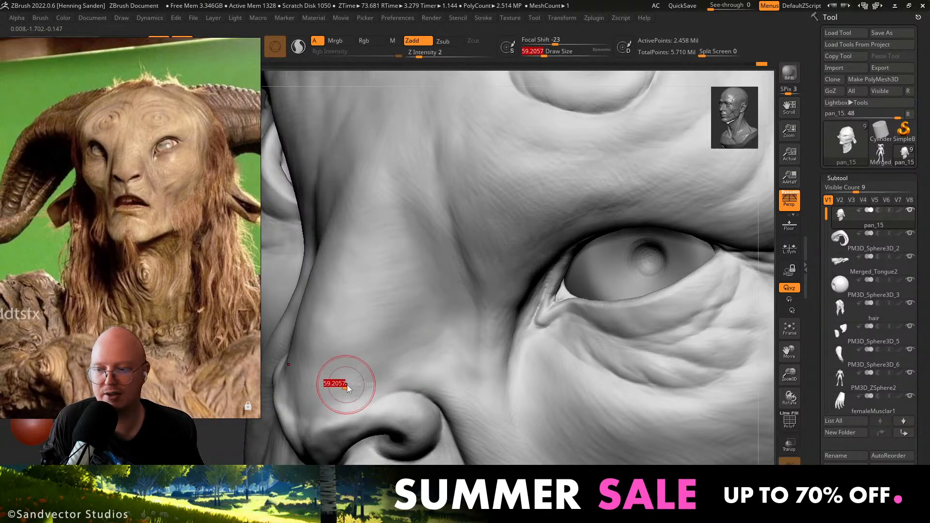
left_click_drag(345, 385, 348, 386)
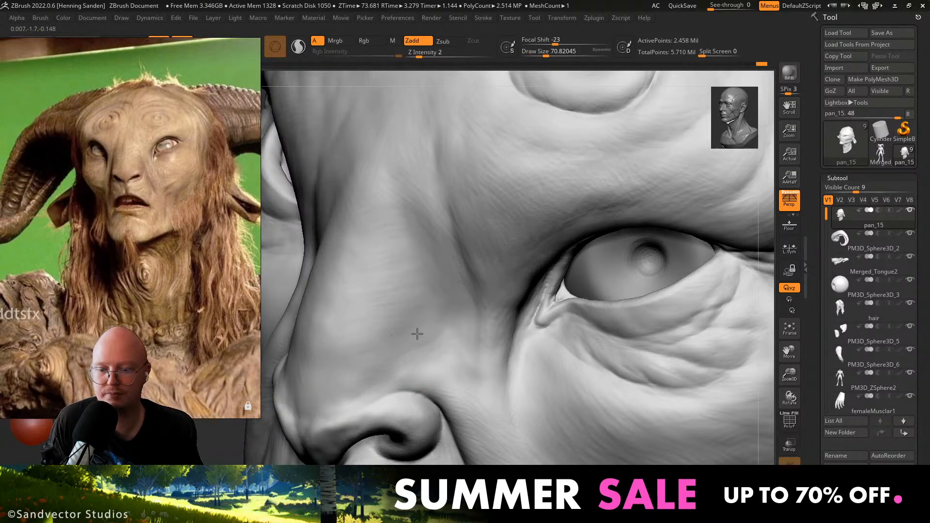
Select the cheek hair tufts subtool and adjust its X scale with the transform gizmo.
right_click_drag(370, 270, 450, 250, "alt")
left_click(489, 316, "alt")
right_click_drag(491, 316, 520, 310, "alt")
key("w")
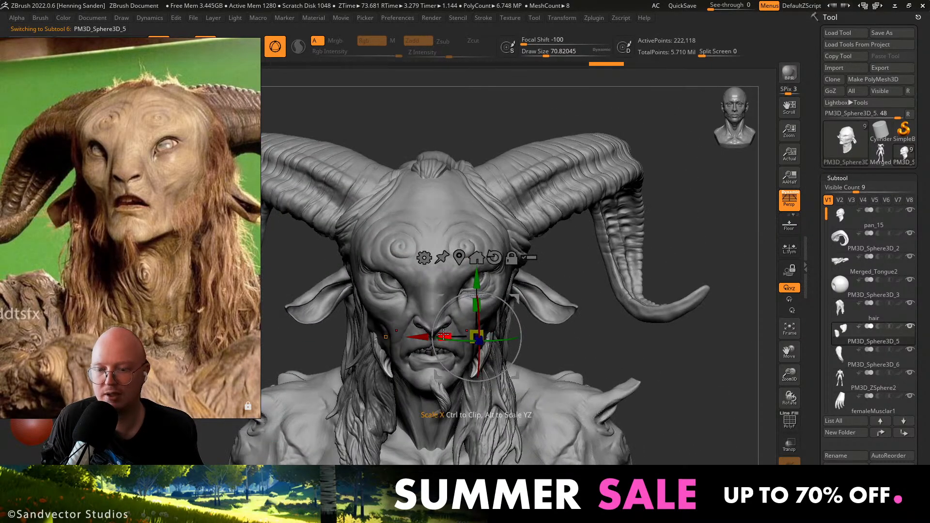
right_click_drag(436, 334, 426, 336)
left_click_drag(436, 336, 432, 336)
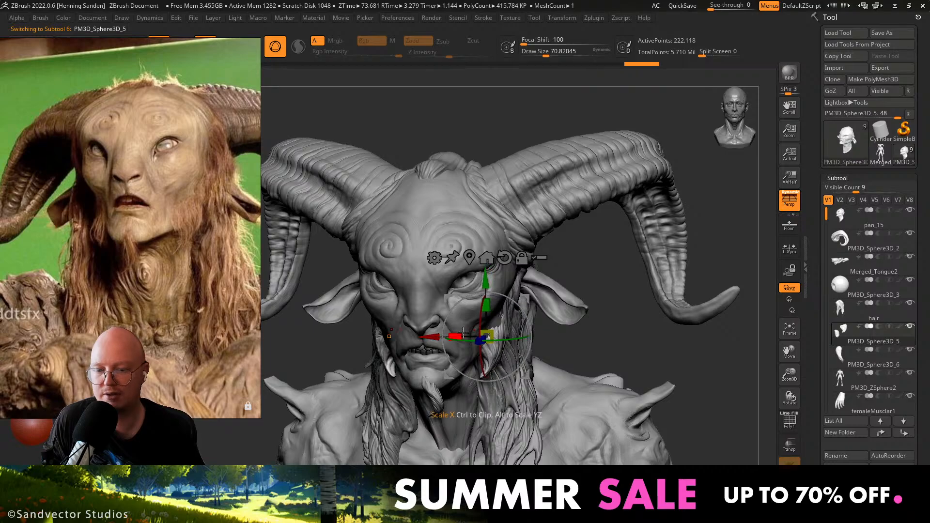
Reposition the cheek hair tufts against the face with the gizmo and return to the sculpting brush on them.
right_click_drag(503, 325, 545, 327)
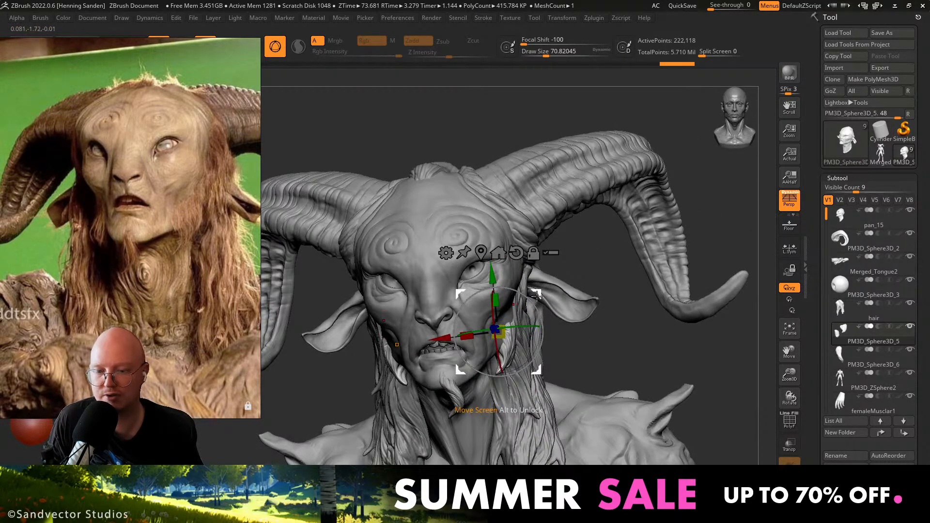
left_click_drag(543, 292, 544, 292)
right_click_drag(547, 293, 512, 328)
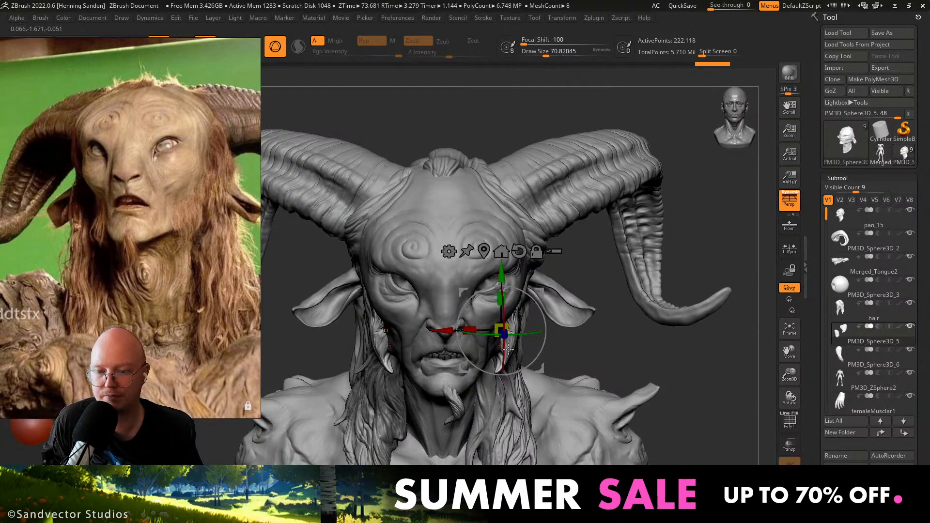
left_click_drag(443, 333, 441, 334)
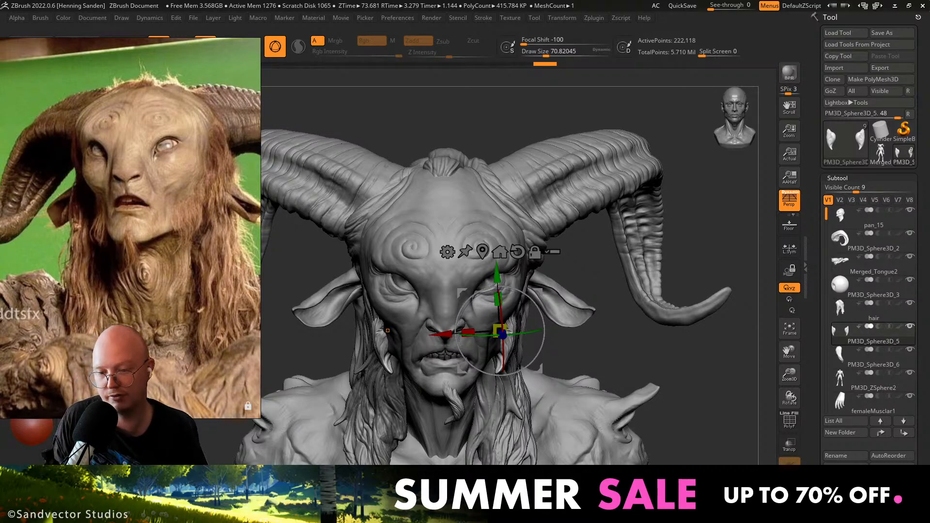
left_click_drag(613, 328, 533, 334)
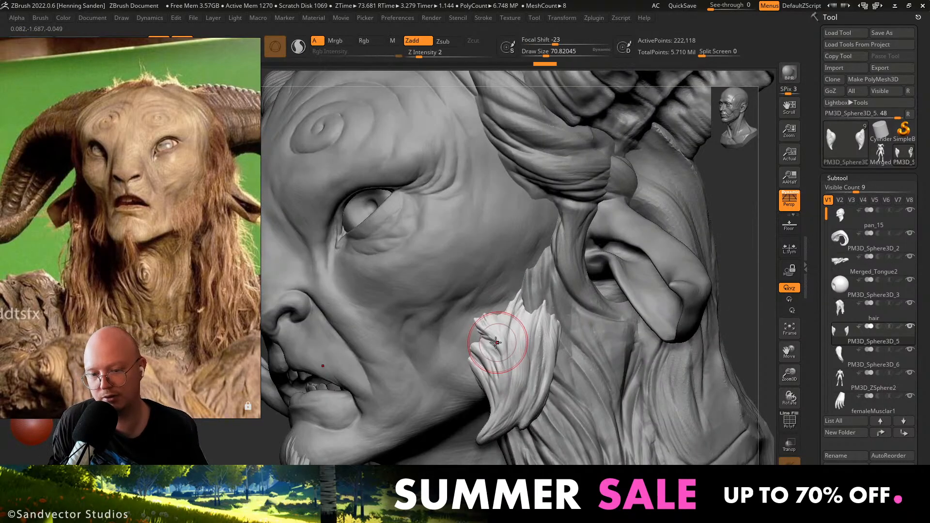
Switch to the Move brush and adjust the shape of the cheek hair tufts at a draw size of about 101.
mouse_move(488, 323)
right_mouse_down()
mouse_move(467, 324)
mouse_move(484, 328)
mouse_move(471, 298)
mouse_move(489, 296)
right_mouse_up()
right_click_drag(489, 296, 472, 299, "ctrl")
key("b")
key("m")
key("v")
key("s")
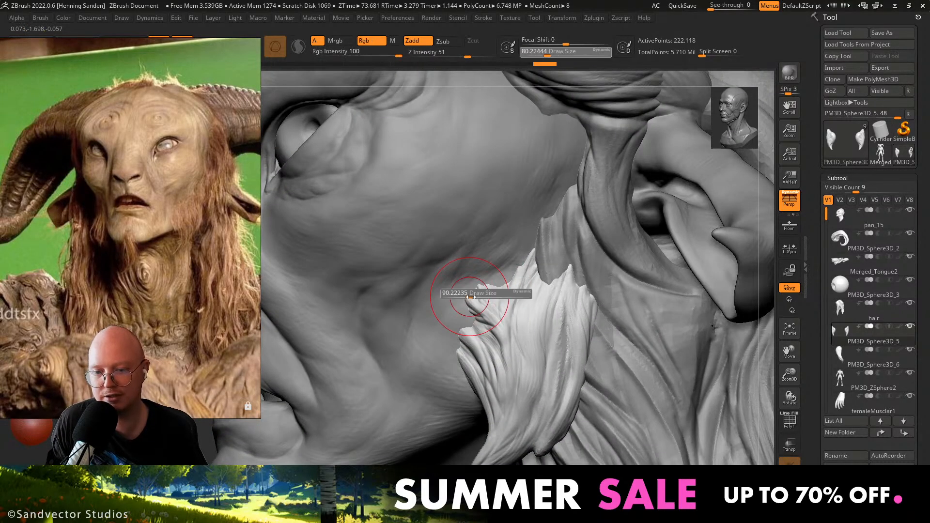
left_click_drag(469, 296, 472, 296)
right_click_drag(466, 288, 479, 310)
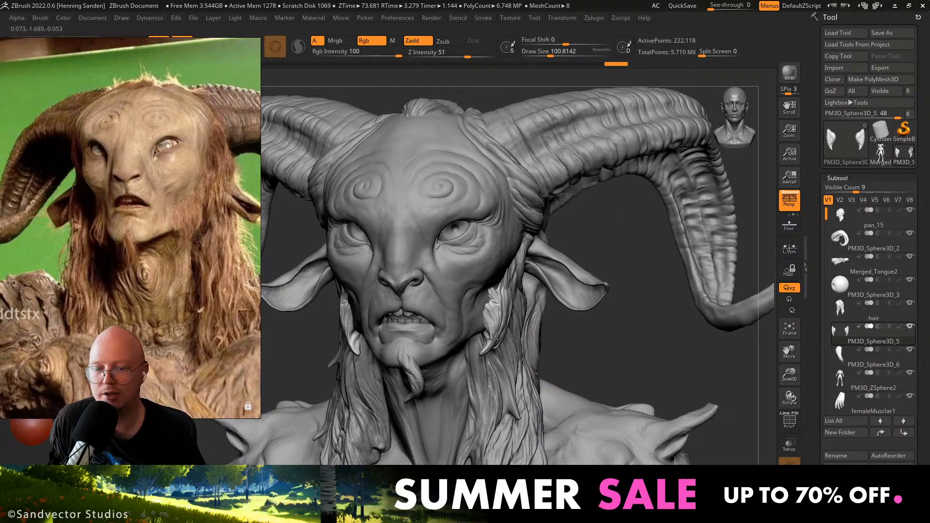
key("s")
mouse_move(492, 339)
right_mouse_down("ctrl")
mouse_move(511, 310)
mouse_move(490, 272)
mouse_move(486, 302)
mouse_move(517, 271)
mouse_move(503, 267)
mouse_move(518, 289)
mouse_move(504, 276)
mouse_move(489, 318)
mouse_move(470, 305)
right_mouse_up("ctrl")
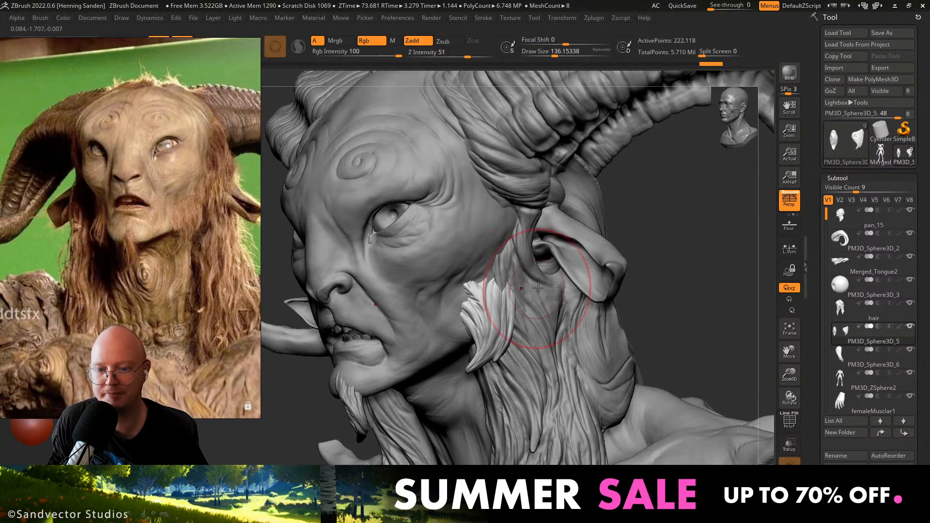
Select the hair subtool and reshape the strands around the ear, using draw sizes of about 192 and 163.
right_click_drag(544, 291, 518, 280)
left_click(506, 275, "alt")
key("s")
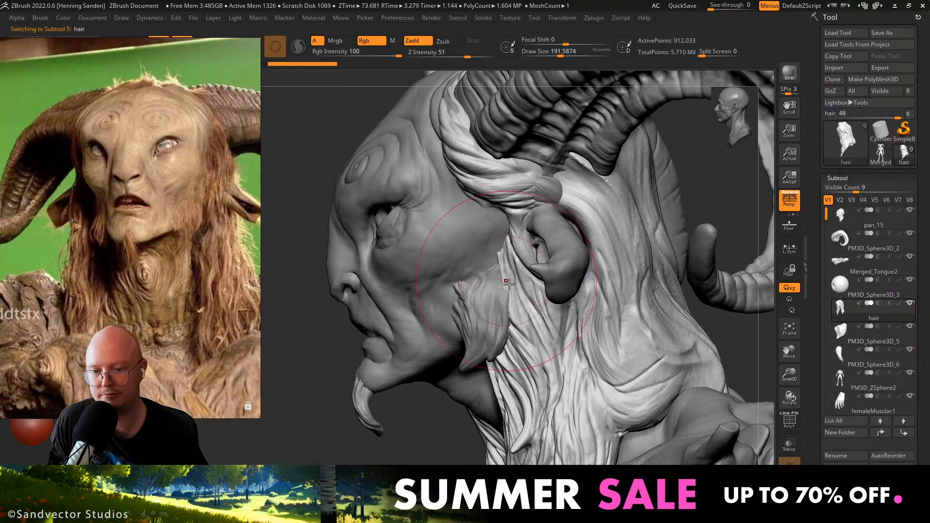
left_click_drag(670, 242, 644, 247)
left_click_drag(588, 314, 578, 317)
right_click_drag(508, 286, 542, 283)
key("s")
left_click_drag(530, 220, 525, 218)
mouse_move(525, 218)
right_mouse_down()
mouse_move(507, 224)
mouse_move(562, 195)
right_mouse_up()
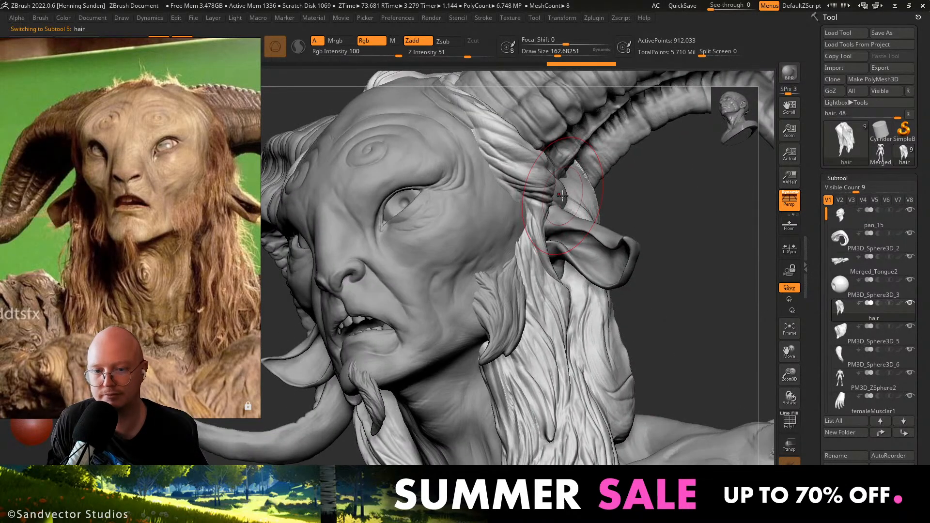
left_click_drag(567, 193, 574, 194)
mouse_move(629, 198)
right_mouse_down()
mouse_move(589, 194)
mouse_move(634, 191)
right_mouse_up()
left_click_drag(564, 191, 555, 193)
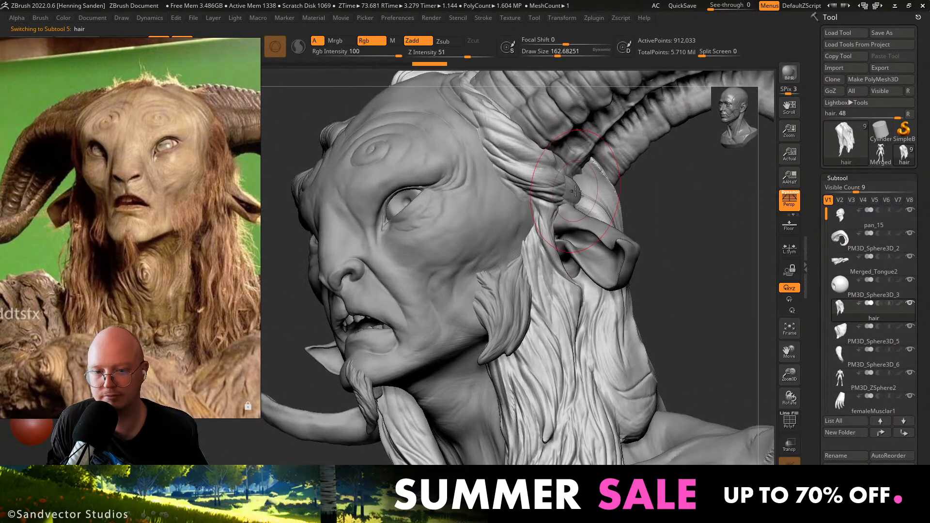
left_click(578, 193, "alt")
left_click(570, 195, "alt")
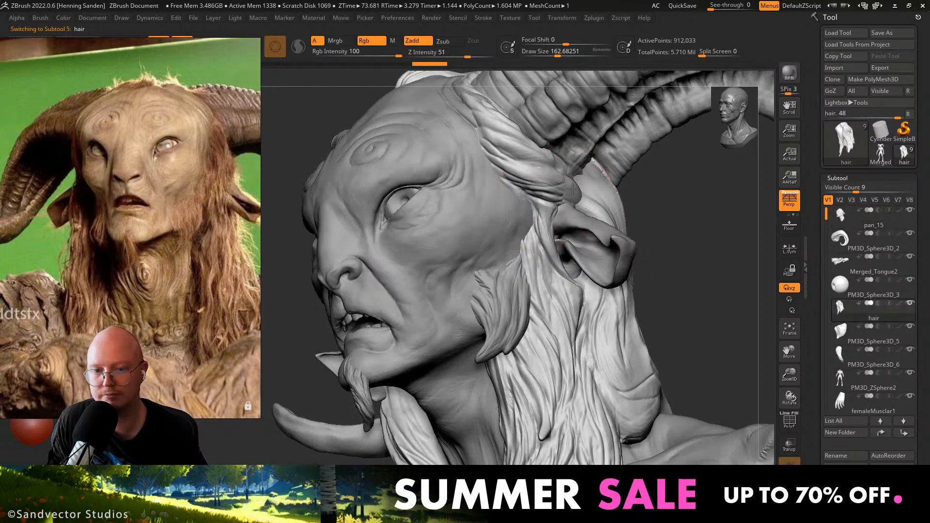
Select the body subtool and adjust the upper arm's shape with the draw size reduced to about 77.
mouse_move(578, 191)
right_mouse_down("ctrl")
mouse_move(567, 259)
mouse_move(527, 264)
mouse_move(634, 268)
mouse_move(598, 287)
right_mouse_up("ctrl")
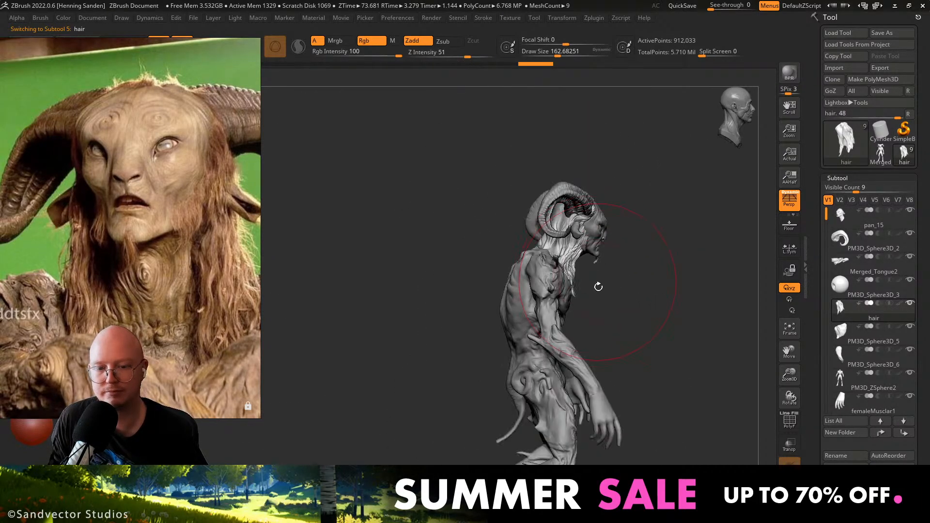
left_click(516, 291, "alt")
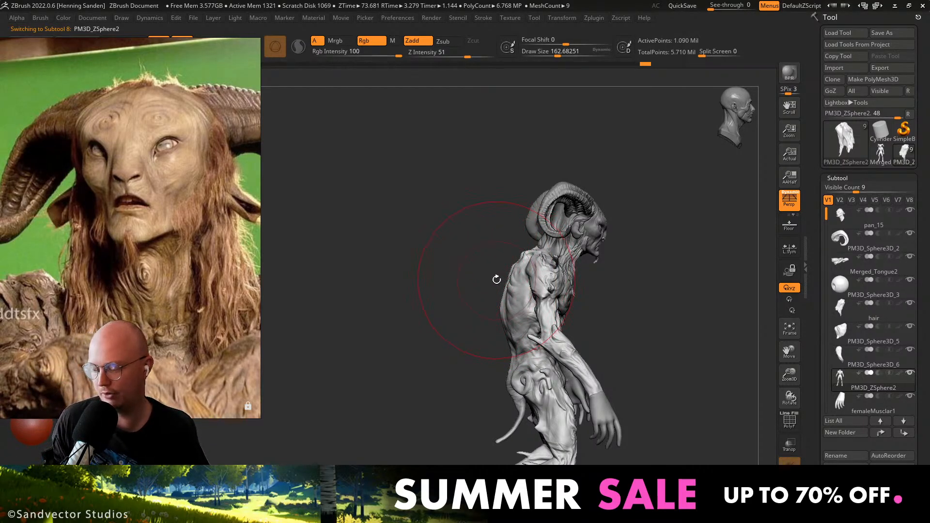
mouse_move(499, 278)
left_mouse_down()
mouse_move(506, 277)
mouse_move(450, 281)
mouse_move(438, 267)
mouse_move(408, 288)
mouse_move(364, 292)
mouse_move(358, 315)
mouse_move(326, 331)
left_mouse_up()
key("bracketleft")
key("bracketleft")
key("bracketleft")
left_click_drag(384, 345, 390, 331)
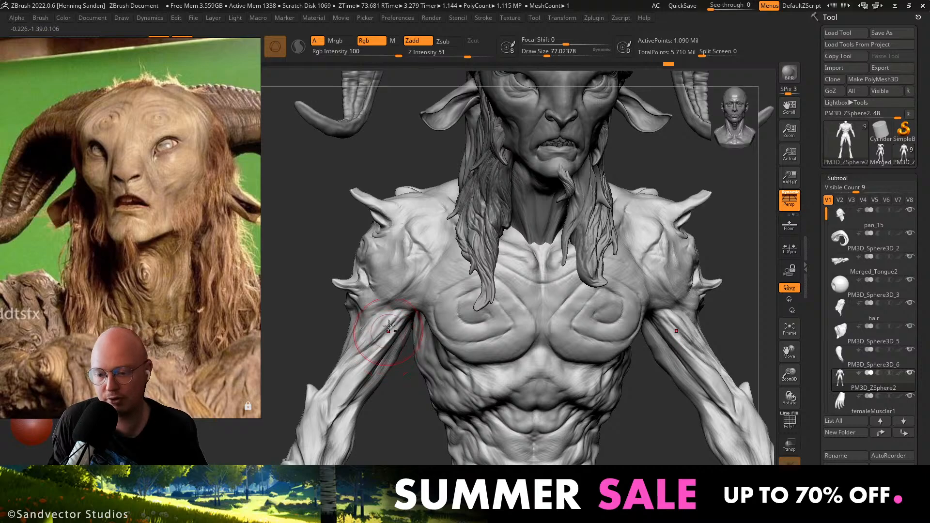
mouse_move(391, 329)
right_mouse_down("ctrl")
mouse_move(428, 317)
mouse_move(417, 292)
mouse_move(427, 274)
right_mouse_up("ctrl")
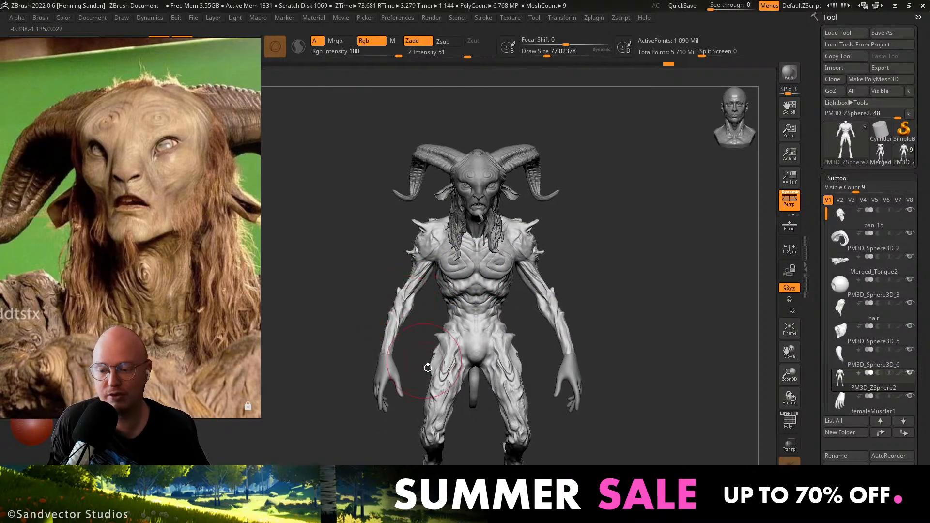
Browse the reference board for the faun's full figure and examine the close view of the open hand.
scroll(207, 347, "down", 8)
middle_click_drag(179, 289, 111, 400)
middle_click_drag(192, 384, 147, 305)
scroll(147, 305, "down", 1)
scroll(147, 305, "up", 4)
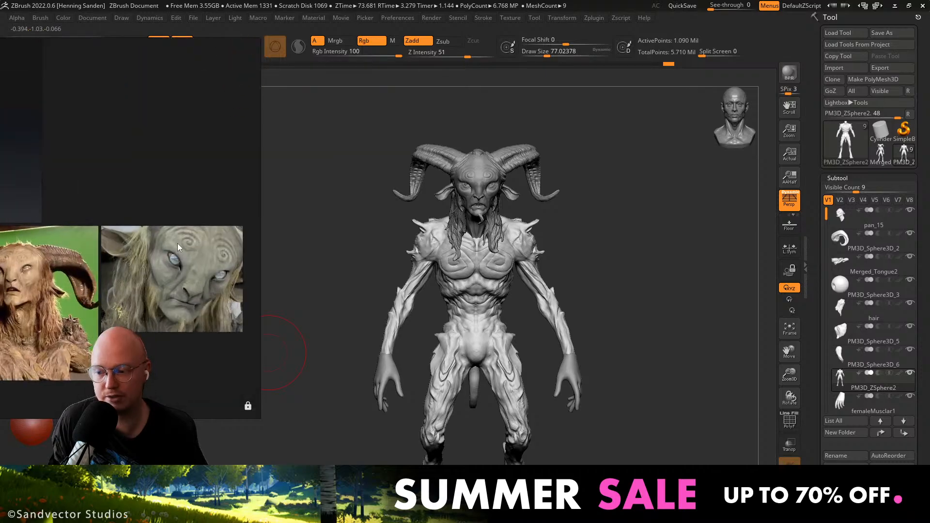
scroll(147, 305, "down", 6)
middle_click_drag(140, 160, 106, 309)
scroll(124, 250, "up", 4)
middle_click_drag(132, 247, 116, 312)
scroll(116, 313, "down", 7)
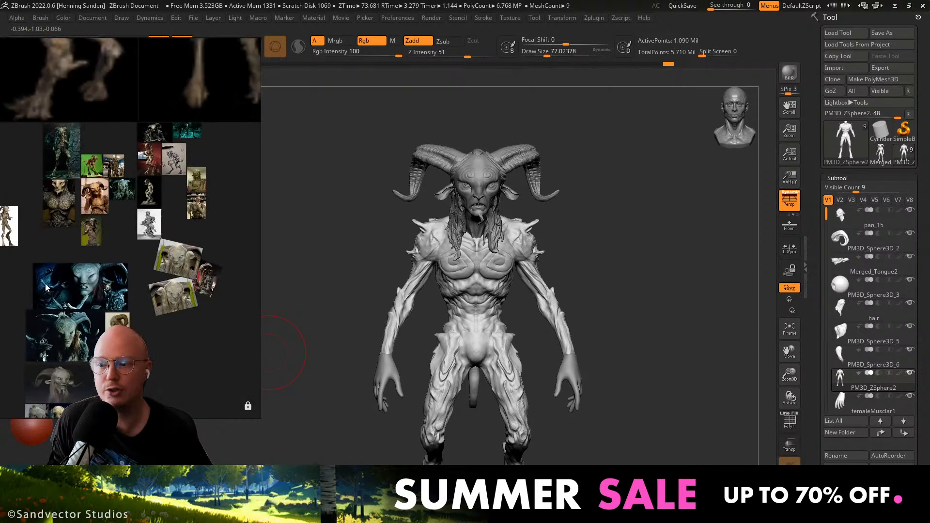
middle_click_drag(144, 216, 114, 276)
middle_click_drag(175, 238, 159, 365)
scroll(152, 159, "up", 5)
middle_click_drag(177, 193, 136, 202)
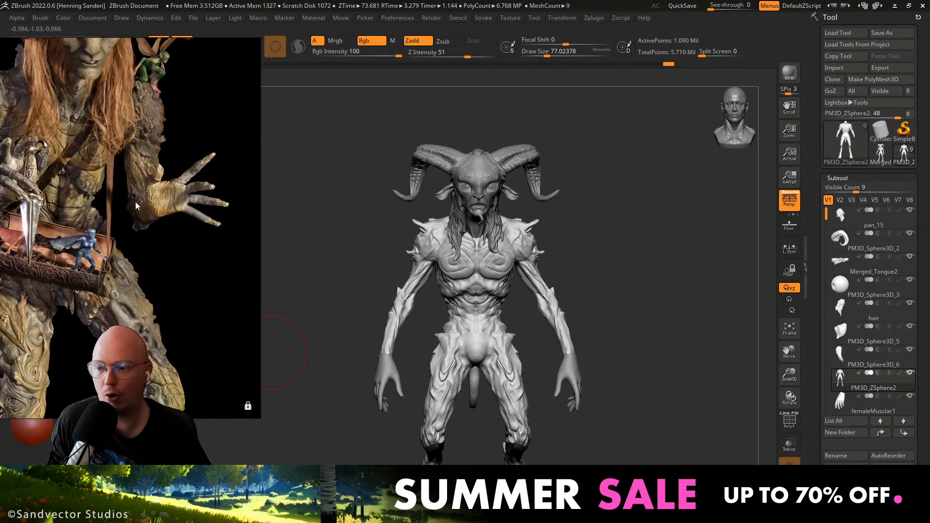
scroll(184, 209, "up", 4)
Select and subdivide the hands subtool, then sculpt over the knuckles with Z Intensity 4 and a draw size of about 27.
mouse_move(514, 303)
right_mouse_down()
mouse_move(519, 287)
mouse_move(494, 255)
mouse_move(493, 315)
mouse_move(515, 315)
right_mouse_up()
left_click(443, 383, "alt")
mouse_move(443, 383)
right_mouse_down("alt")
mouse_move(479, 286)
mouse_move(492, 295)
mouse_move(482, 303)
mouse_move(483, 290)
mouse_move(438, 268)
mouse_move(494, 260)
mouse_move(507, 242)
mouse_move(517, 279)
mouse_move(539, 264)
mouse_move(516, 286)
mouse_move(547, 334)
mouse_move(533, 314)
mouse_move(513, 337)
mouse_move(514, 320)
mouse_move(534, 308)
mouse_move(485, 338)
mouse_move(516, 294)
mouse_move(546, 281)
right_mouse_up("alt")
key("ctrl+d")
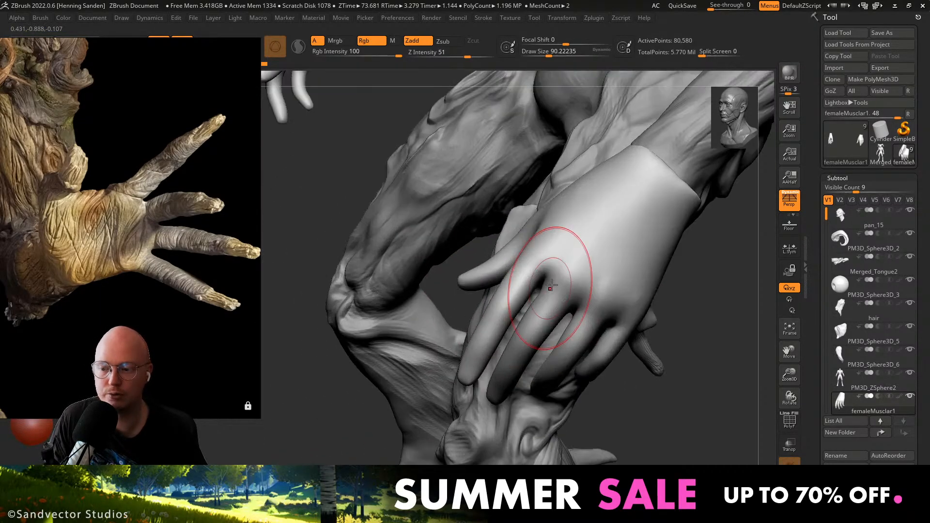
key("1")
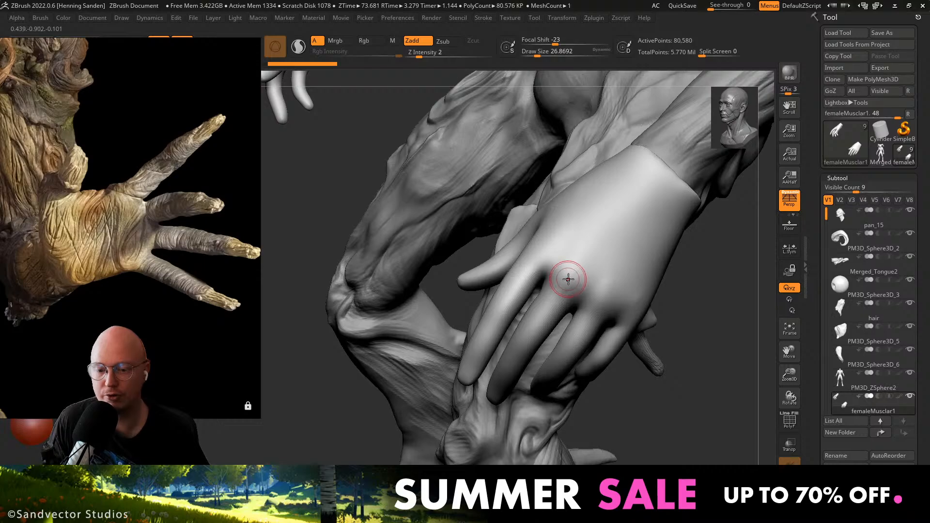
key("i")
left_click(572, 276)
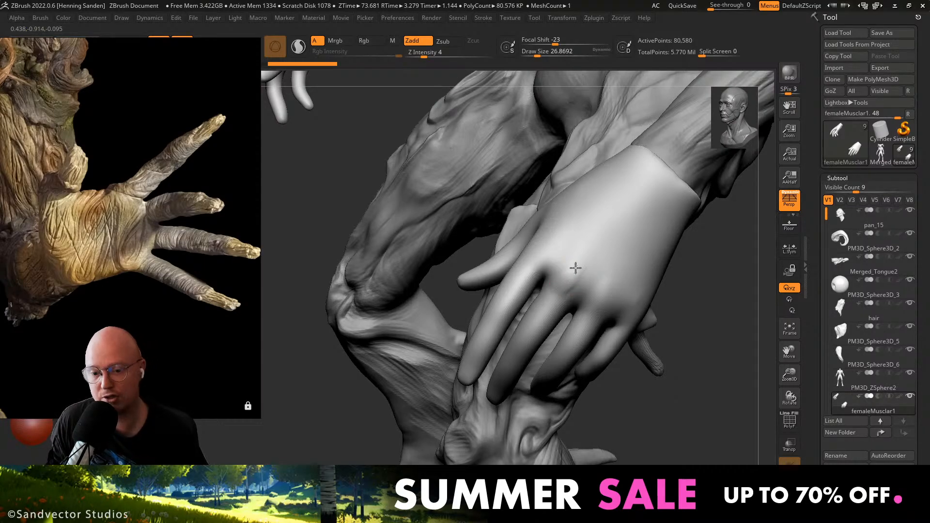
left_click_drag(576, 272, 542, 257)
Bring the reference of the hand holding the dagger into view and subdivide the hands subtool once more.
scroll(198, 248, "down", 8)
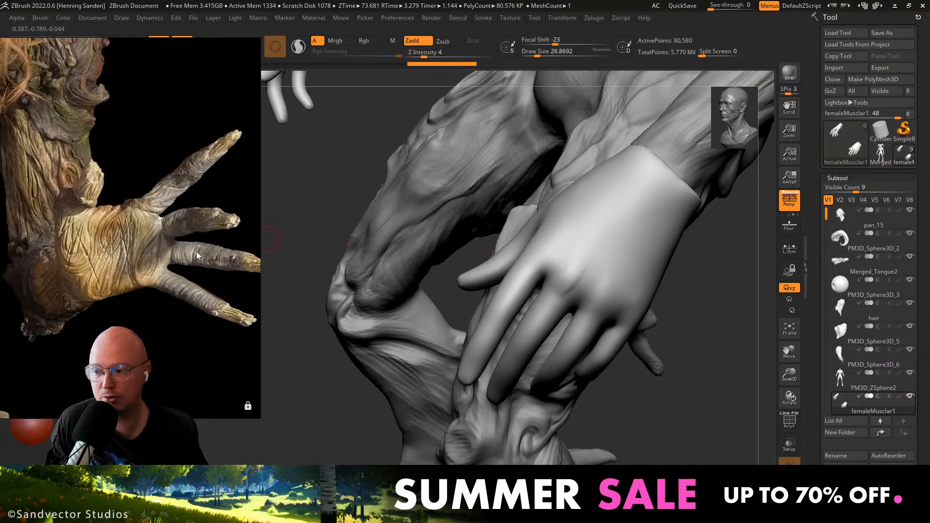
middle_click_drag(40, 260, 98, 284)
scroll(99, 283, "up", 5)
middle_click_drag(143, 245, 142, 287)
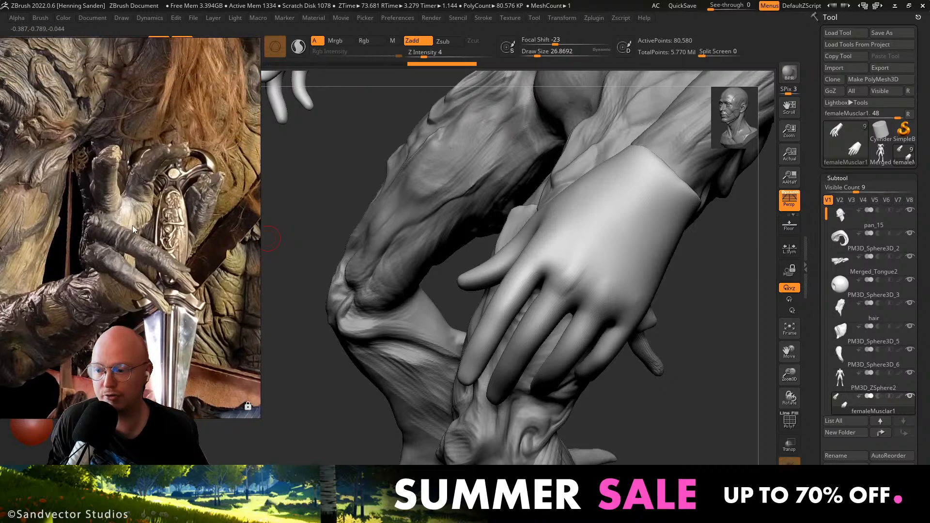
scroll(132, 225, "up", 2)
right_click_drag(555, 306, 506, 279)
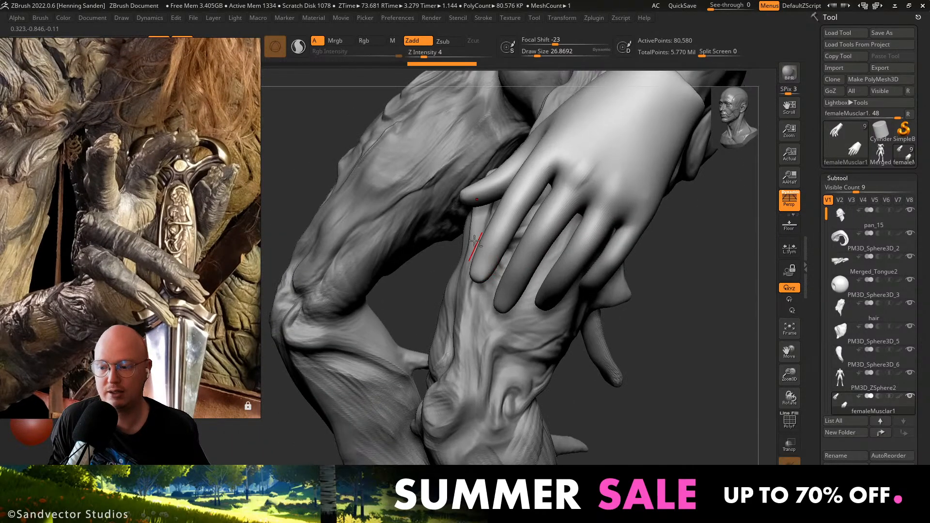
right_click_drag(476, 244, 498, 249, "ctrl")
key("s")
left_click_drag(512, 274, 510, 272)
right_click_drag(512, 249, 515, 257)
key("ctrl+d")
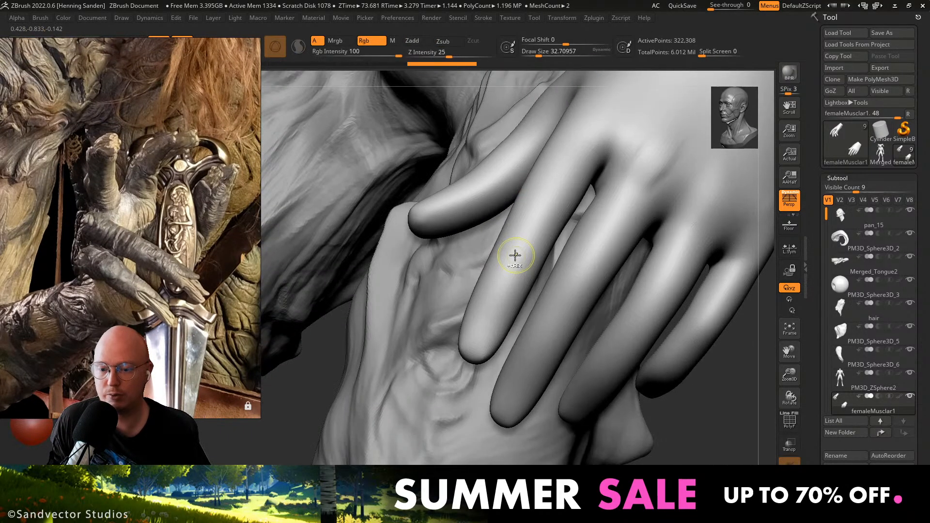
Carve a V-shaped crease into the thumb side of the index fingertip with a subtractive brush at Z Intensity 33, size about 33.
key("s")
left_click_drag(509, 258, 511, 257)
left_click_drag(516, 249, 489, 286)
key("ctrl+z")
right_click_drag(487, 284, 505, 267)
left_click_drag(513, 253, 482, 290)
right_click_drag(492, 276, 493, 285)
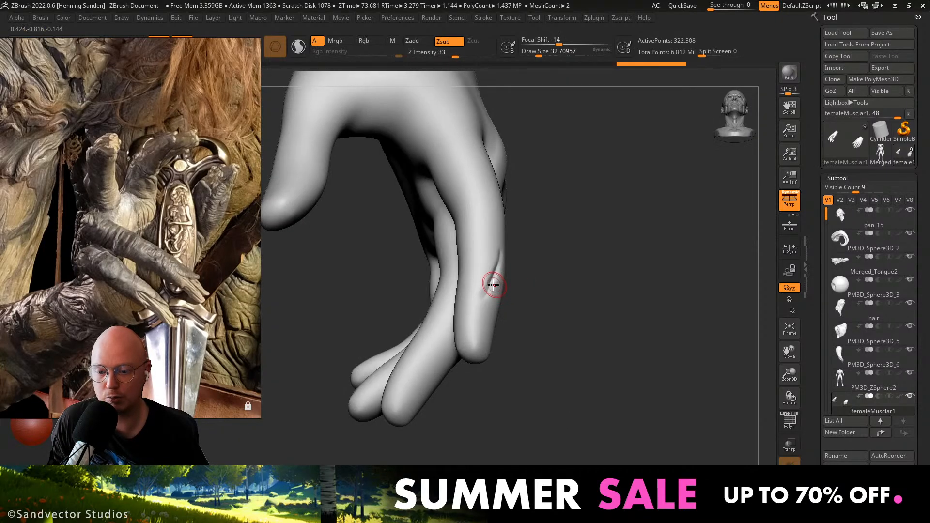
left_click_drag(477, 284, 474, 244)
right_click_drag(474, 245, 488, 253)
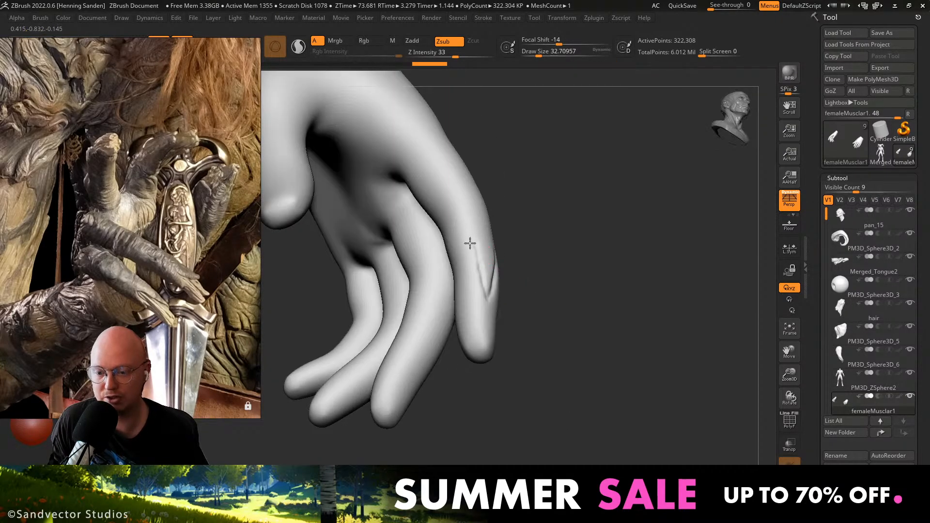
Continue the zigzag crease from the side across the top of the index finger's last segment.
left_click_drag(469, 243, 464, 272)
mouse_move(463, 272)
right_mouse_down()
mouse_move(489, 261)
mouse_move(465, 281)
mouse_move(510, 266)
right_mouse_up()
left_click_drag(499, 300, 495, 305)
right_click_drag(494, 305, 501, 274)
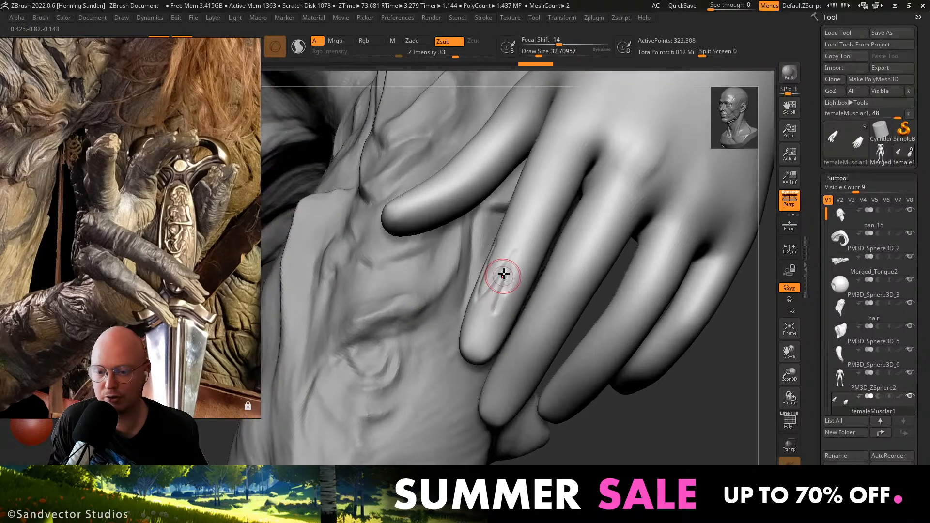
left_click_drag(501, 274, 492, 302)
right_click_drag(492, 303, 508, 286)
mouse_move(509, 285)
left_mouse_down()
mouse_move(495, 318)
mouse_move(504, 310)
left_mouse_up()
Extend the carved crease around the middle-finger side and underside of the index finger.
mouse_move(503, 310)
right_mouse_down()
mouse_move(518, 283)
mouse_move(500, 297)
mouse_move(526, 263)
right_mouse_up()
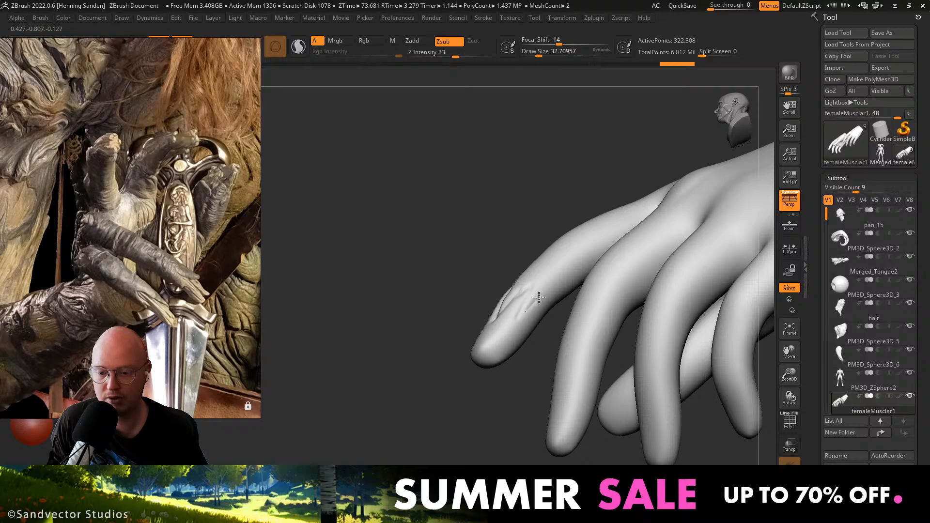
left_click_drag(535, 300, 532, 305)
right_click_drag(532, 305, 541, 277)
mouse_move(540, 232)
left_mouse_down()
mouse_move(547, 326)
mouse_move(485, 382)
mouse_move(478, 373)
mouse_move(518, 419)
mouse_move(518, 293)
mouse_move(560, 321)
mouse_move(560, 276)
mouse_move(576, 310)
mouse_move(572, 334)
mouse_move(563, 322)
left_mouse_up()
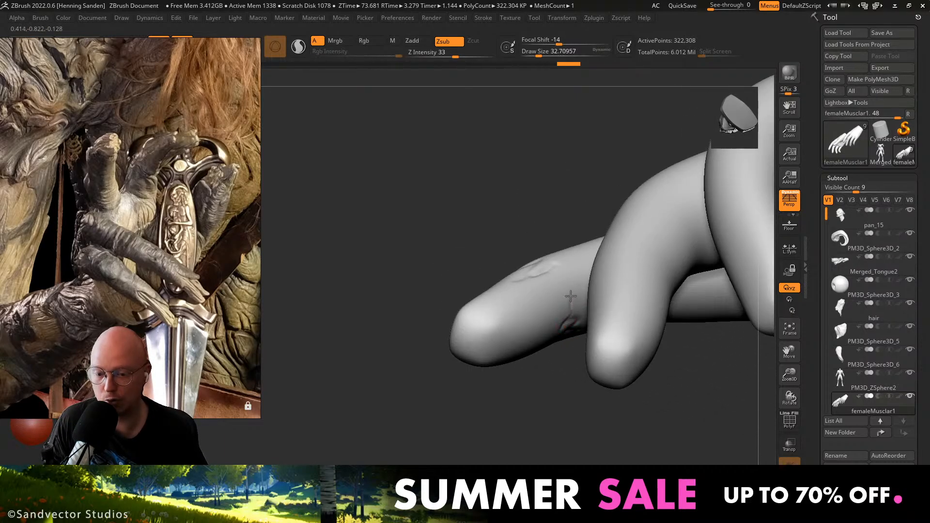
right_click_drag(548, 278, 559, 281)
left_click_drag(560, 280, 541, 275)
right_click_drag(540, 274, 543, 285)
Switch to the additive brush at Z Intensity 4 and build lengthwise skin strands below the index finger creases, size about 65.
key("s")
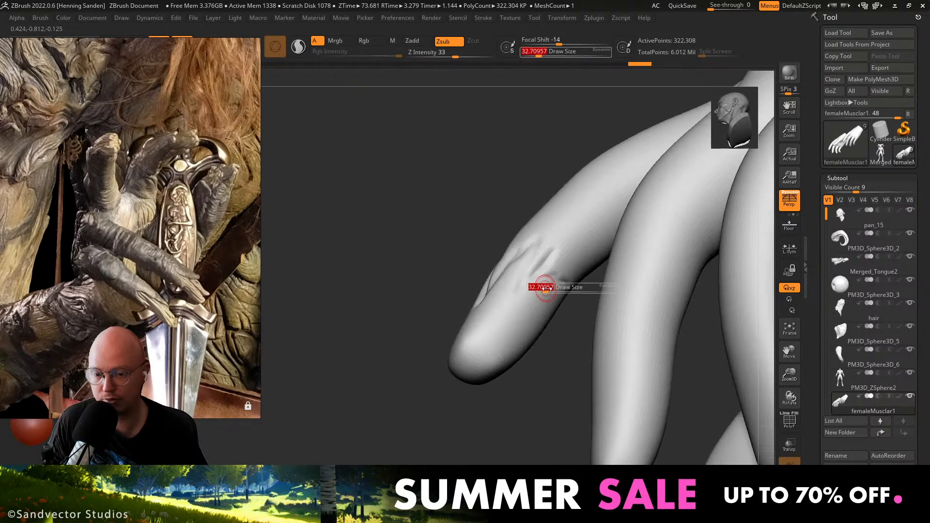
key("2")
mouse_move(542, 286)
left_mouse_down()
mouse_move(500, 315)
mouse_move(542, 295)
left_mouse_up()
key("s")
right_click_drag(525, 257, 527, 249)
left_click_drag(527, 249, 487, 330)
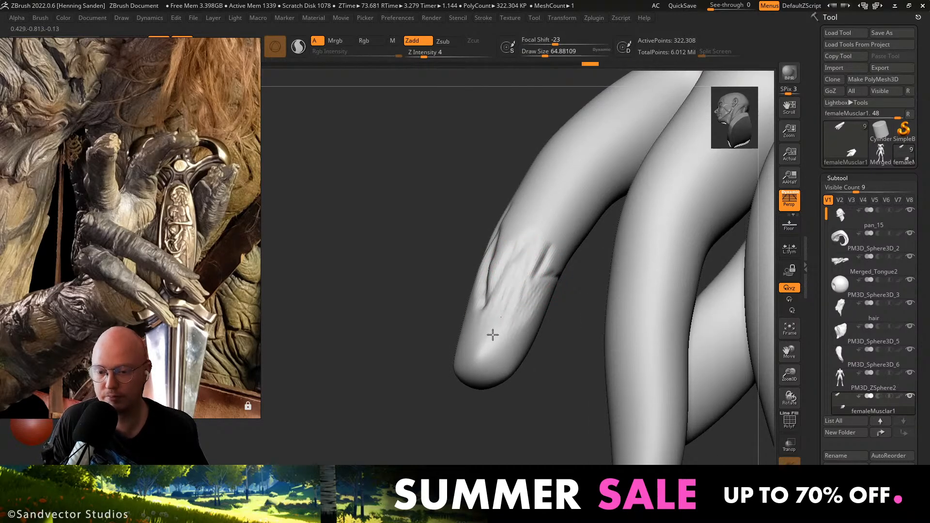
right_click_drag(493, 334, 498, 283)
left_click_drag(498, 282, 477, 357)
key("s")
right_click_drag(478, 299, 472, 255)
Reduce the draw size to about 54 and texture the skin between the creases on top of the index fingertip.
key("s")
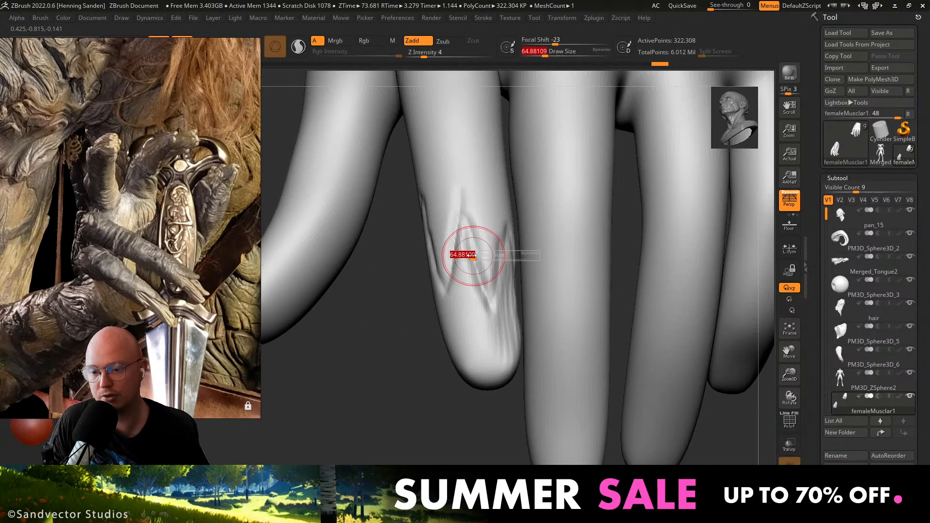
left_click_drag(472, 254, 466, 256)
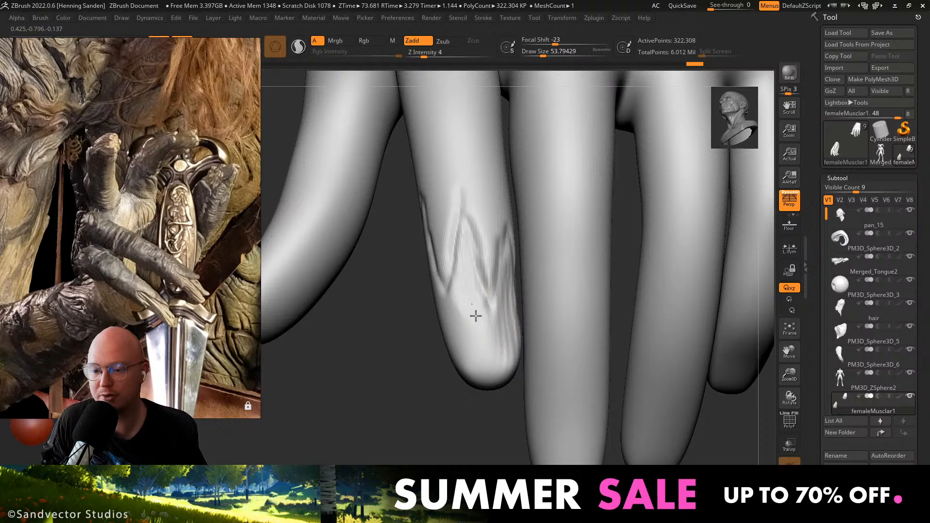
left_click_drag(475, 316, 487, 306)
mouse_move(486, 306)
right_mouse_down()
mouse_move(500, 288)
mouse_move(454, 289)
right_mouse_up()
left_click_drag(454, 289, 428, 291)
right_click_drag(429, 292, 419, 251)
mouse_move(419, 251)
left_mouse_down()
mouse_move(401, 226)
mouse_move(420, 278)
mouse_move(415, 258)
mouse_move(437, 272)
left_mouse_up()
right_click_drag(457, 289, 463, 310)
left_click_drag(463, 310, 465, 310)
left_click_drag(454, 274, 472, 312)
Texture the skin along the creases on the index finger's side and underside, using draw sizes of about 59 and 68.
right_click_drag(471, 313, 458, 300)
mouse_move(457, 300)
left_mouse_down()
mouse_move(429, 274)
mouse_move(404, 291)
left_mouse_up()
right_click_drag(404, 290, 414, 266)
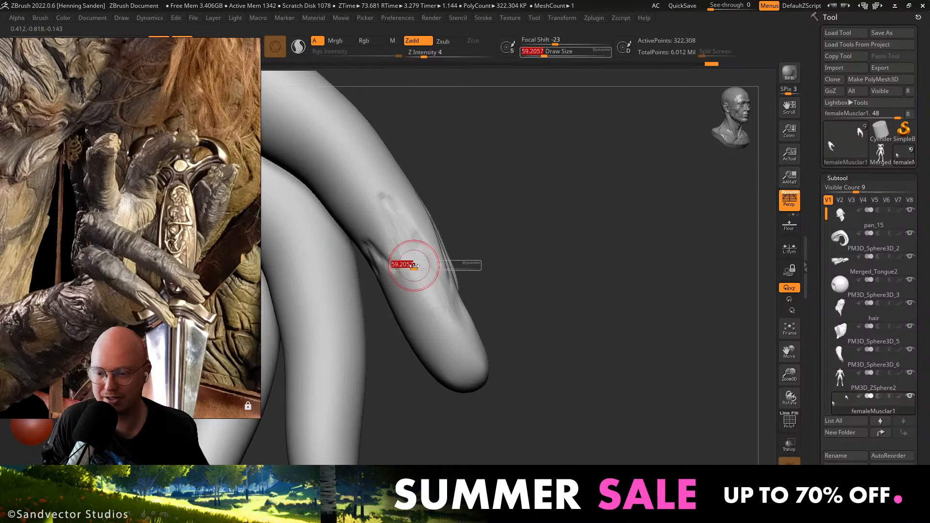
left_click_drag(401, 241, 403, 251)
right_click_drag(403, 251, 381, 267)
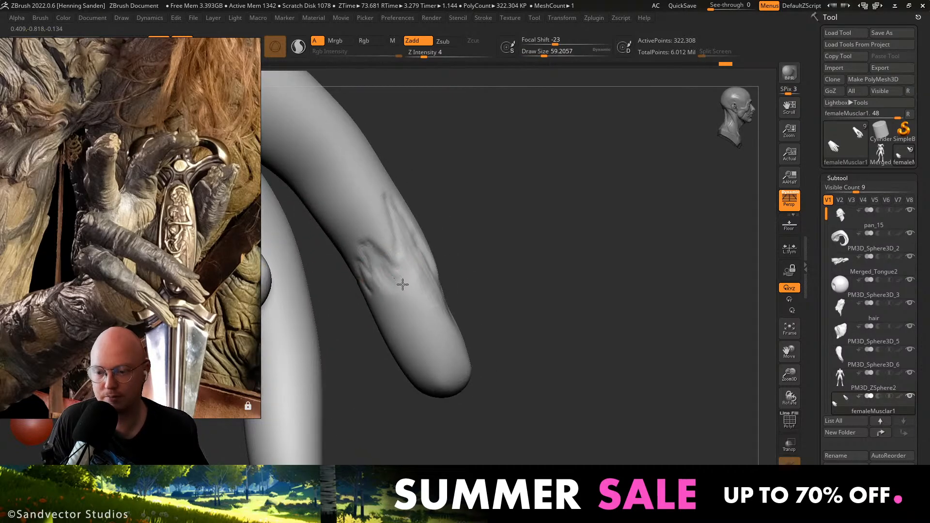
left_click_drag(402, 284, 388, 271)
right_click_drag(388, 271, 377, 274)
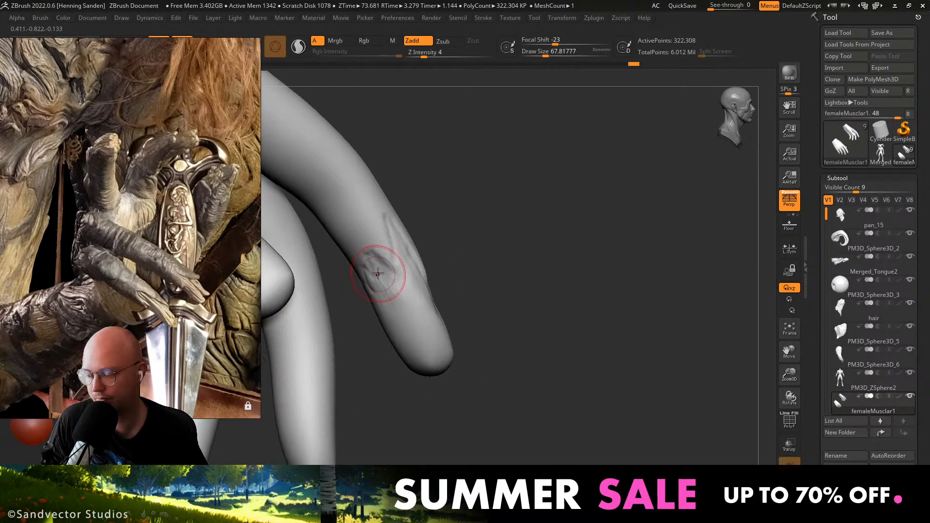
left_click_drag(377, 274, 408, 276)
right_click_drag(409, 276, 424, 275)
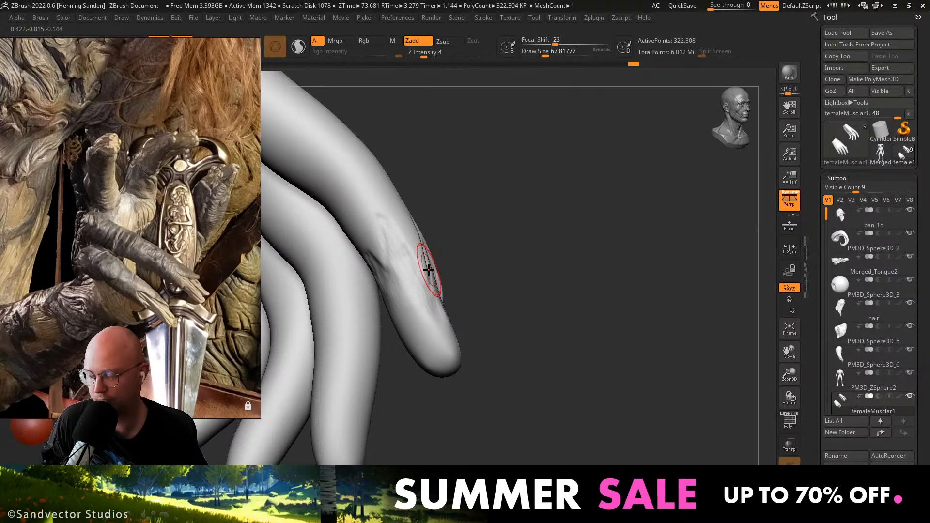
mouse_move(428, 268)
right_mouse_down()
mouse_move(473, 270)
mouse_move(442, 286)
right_mouse_up()
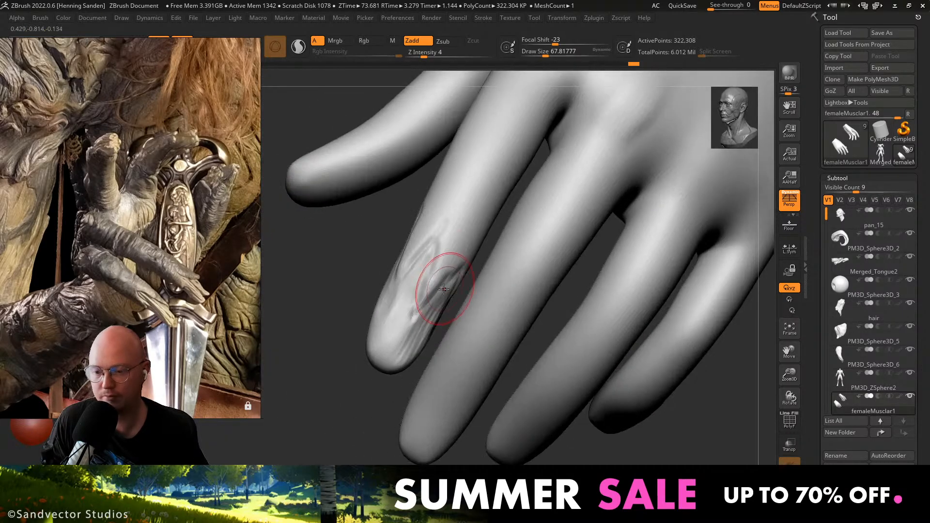
Reduce the draw size to about 49 and build lengthwise skin strands along the top and side of the index fingertip.
key("s")
left_click_drag(438, 280, 390, 360)
right_click_drag(390, 359, 418, 334)
mouse_move(416, 330)
left_mouse_down()
mouse_move(385, 358)
mouse_move(387, 334)
left_mouse_up()
key("s")
mouse_move(377, 358)
left_mouse_down()
mouse_move(387, 332)
mouse_move(374, 353)
left_mouse_up()
right_click_drag(377, 348, 399, 339)
left_click_drag(394, 314, 386, 341)
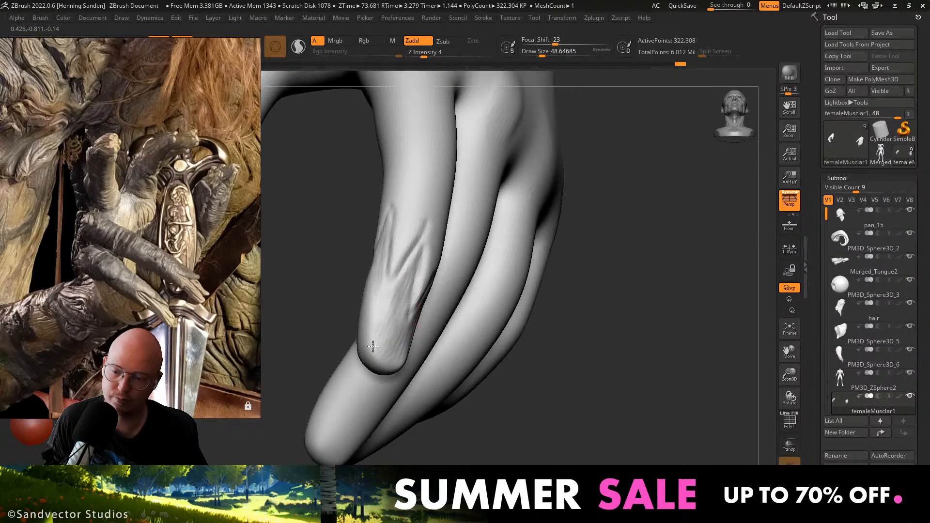
Texture the skin around the V-shaped creases on top of the index finger, using draw sizes of about 23 and 49.
right_click_drag(373, 344, 297, 191, "ctrl")
mouse_move(400, 290)
right_mouse_down()
mouse_move(378, 286)
mouse_move(421, 334)
right_mouse_up()
key("s")
left_click_drag(439, 311, 433, 311)
mouse_move(433, 311)
right_mouse_down("alt")
mouse_move(429, 342)
mouse_move(450, 359)
mouse_move(446, 310)
right_mouse_up("alt")
left_click_drag(439, 303, 408, 323)
right_click_drag(410, 314, 407, 324, "ctrl")
key("s")
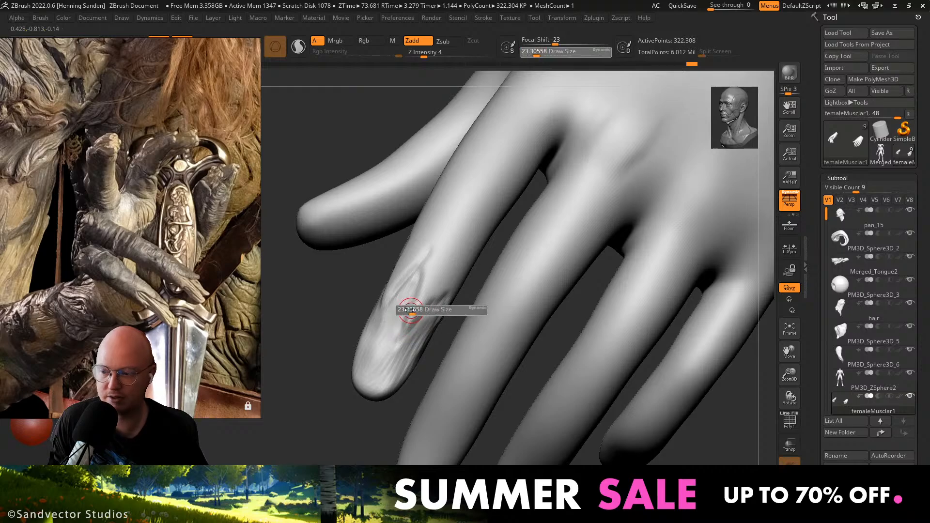
mouse_move(447, 310)
left_mouse_down()
mouse_move(397, 315)
mouse_move(397, 356)
mouse_move(385, 332)
left_mouse_up()
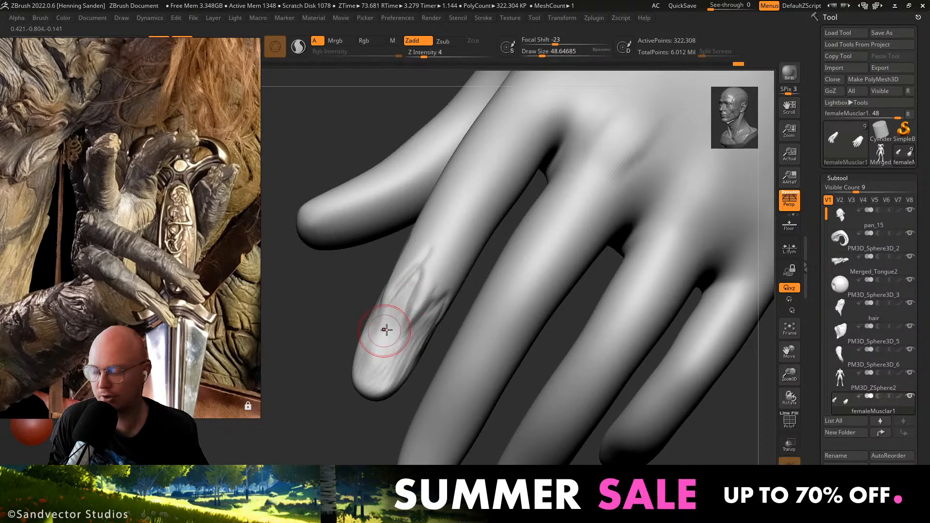
Enlarge the draw size to about 90 and build broad skin strands on the index fingertip's side and underside.
mouse_move(386, 328)
right_mouse_down("alt")
mouse_move(399, 299)
mouse_move(390, 324)
mouse_move(391, 293)
mouse_move(363, 245)
mouse_move(357, 323)
right_mouse_up("alt")
right_click_drag(359, 283, 368, 236)
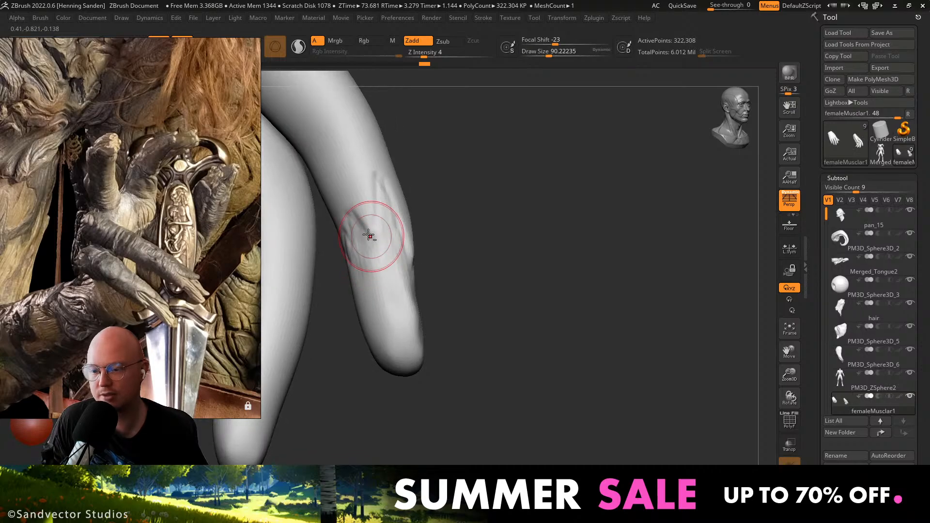
right_click_drag(374, 330, 357, 271)
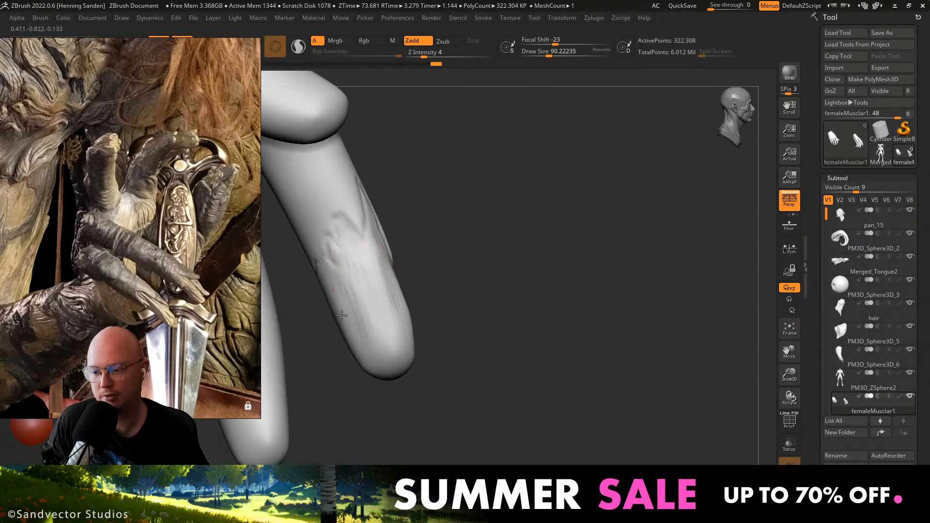
mouse_move(342, 313)
right_mouse_down("ctrl")
mouse_move(338, 243)
mouse_move(299, 270)
mouse_move(373, 280)
mouse_move(359, 328)
mouse_move(376, 312)
right_mouse_up("ctrl")
mouse_move(375, 312)
right_mouse_down("alt")
mouse_move(373, 226)
mouse_move(375, 261)
right_mouse_up("alt")
Carve the index finger creases deeper with the DamStandard brush and smooth their edges.
key("b")
key("d")
key("s")
key("s")
left_click_drag(376, 231, 367, 230)
key("s")
left_click_drag(367, 230, 367, 229)
right_click_drag(361, 237, 363, 242)
right_click_drag(339, 207, 355, 251)
left_click_drag(355, 252, 346, 253, "shift")
Smooth the crease area and build up its ridges on top of the index finger at Z Intensity 8, draw size about 39.
key("s")
mouse_move(361, 259)
right_mouse_down()
mouse_move(344, 233)
mouse_move(353, 215)
mouse_move(385, 224)
mouse_move(347, 222)
mouse_move(359, 237)
right_mouse_up()
left_click_drag(360, 238, 366, 254, "shift")
key("s")
key("u")
left_click_drag(363, 242, 366, 262)
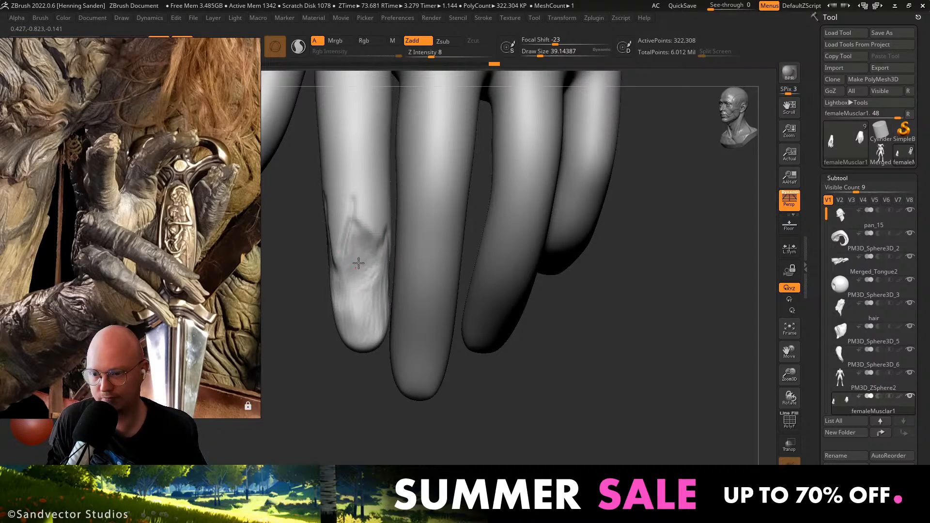
right_click_drag(368, 280, 397, 262)
mouse_move(397, 262)
right_mouse_down("ctrl")
mouse_move(413, 325)
mouse_move(307, 270)
mouse_move(338, 214)
mouse_move(358, 228)
mouse_move(334, 214)
mouse_move(349, 292)
mouse_move(370, 314)
mouse_move(391, 299)
right_mouse_up("ctrl")
key("bracketright")
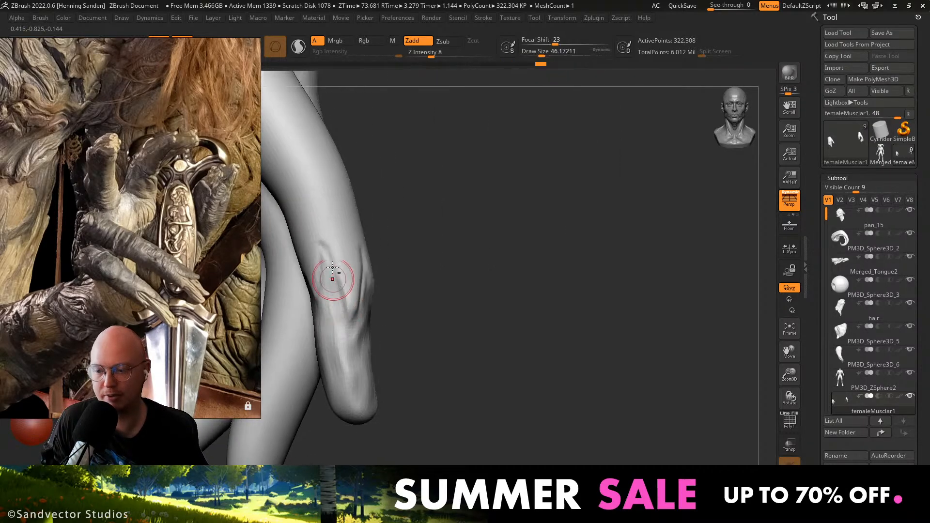
Build up ridges and cut in the hollows along the index finger's side, starting at a draw size of about 46.
left_click_drag(333, 281, 342, 370)
right_click_drag(343, 365, 371, 307)
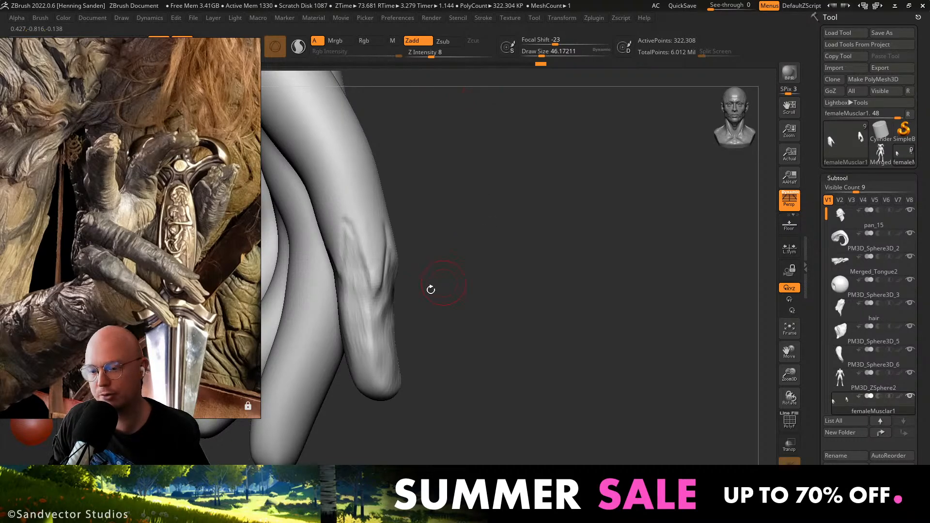
right_click_drag(429, 289, 384, 290)
left_click_drag(385, 320, 384, 330)
key("s")
right_click_drag(349, 260, 383, 264)
left_click_drag(389, 291, 374, 357)
right_click_drag(363, 323, 372, 295)
left_click_drag(371, 294, 377, 353, "alt")
Shape the skin folds around the index finger creases from top to side at draw sizes of about 39 and 41.
mouse_move(426, 315)
right_mouse_down()
mouse_move(390, 307)
mouse_move(406, 285)
right_mouse_up()
left_click_drag(408, 271, 433, 302)
right_click_drag(432, 302, 460, 293)
left_click_drag(409, 286, 425, 286)
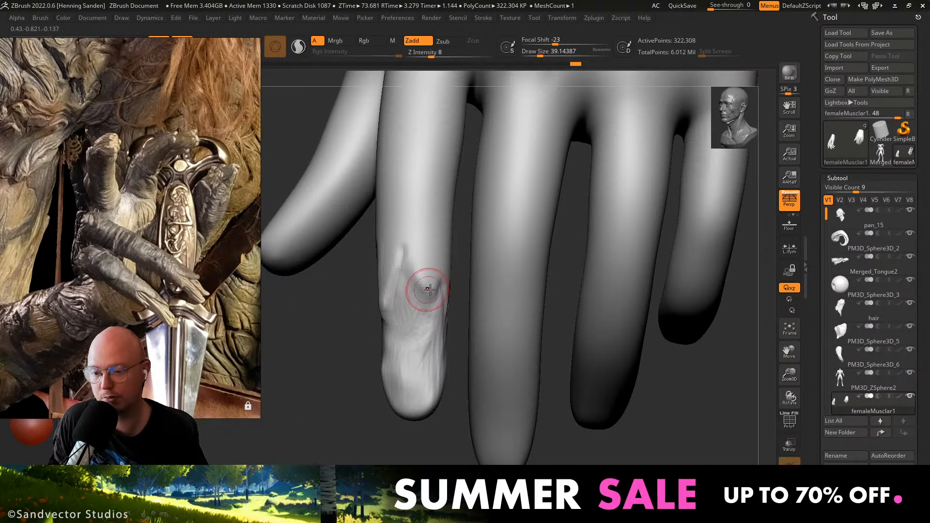
right_click_drag(450, 287, 427, 284)
right_click_drag(459, 345, 431, 390)
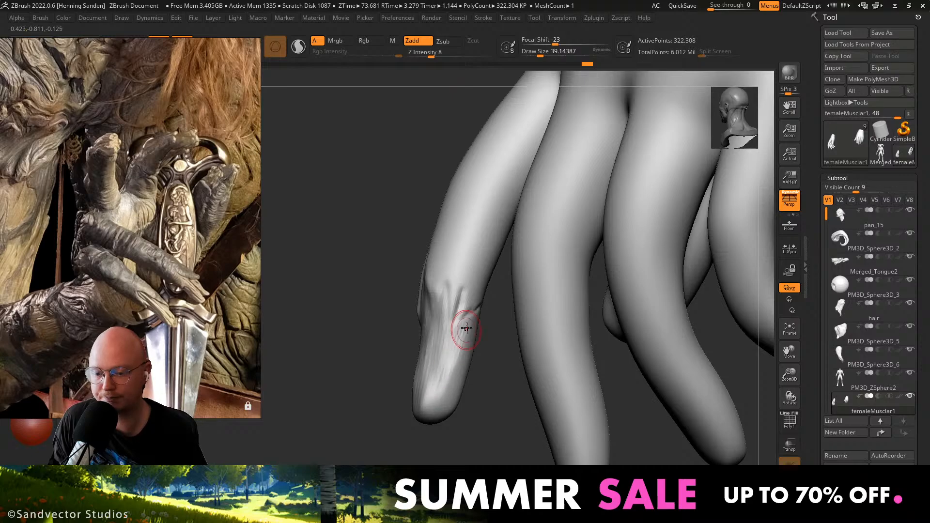
right_click_drag(461, 322, 469, 323)
left_click_drag(458, 328, 458, 321)
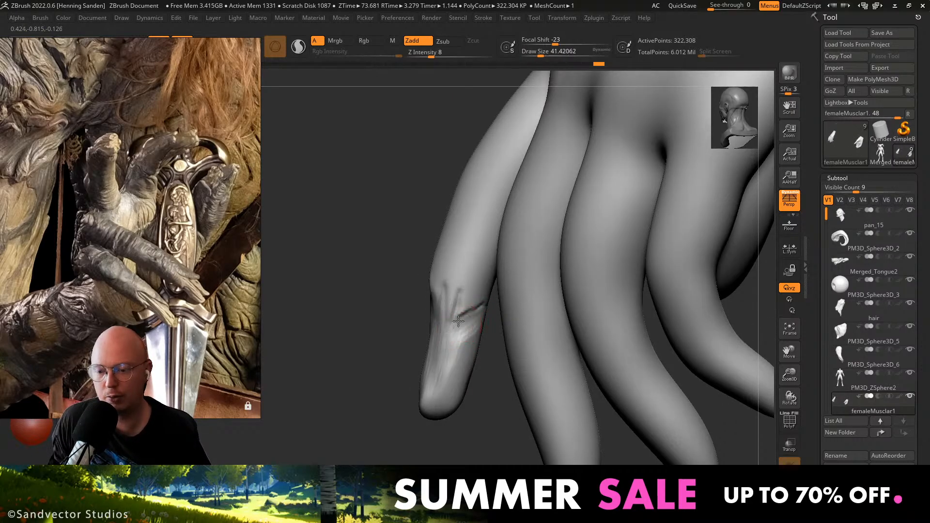
Build up the skin below the crease on the index finger's underside, raising the draw size to about 65.
right_click_drag(461, 302, 419, 283)
mouse_move(480, 321)
left_mouse_down()
mouse_move(496, 329)
mouse_move(488, 339)
left_mouse_up()
key("s")
left_click_drag(489, 338, 496, 336)
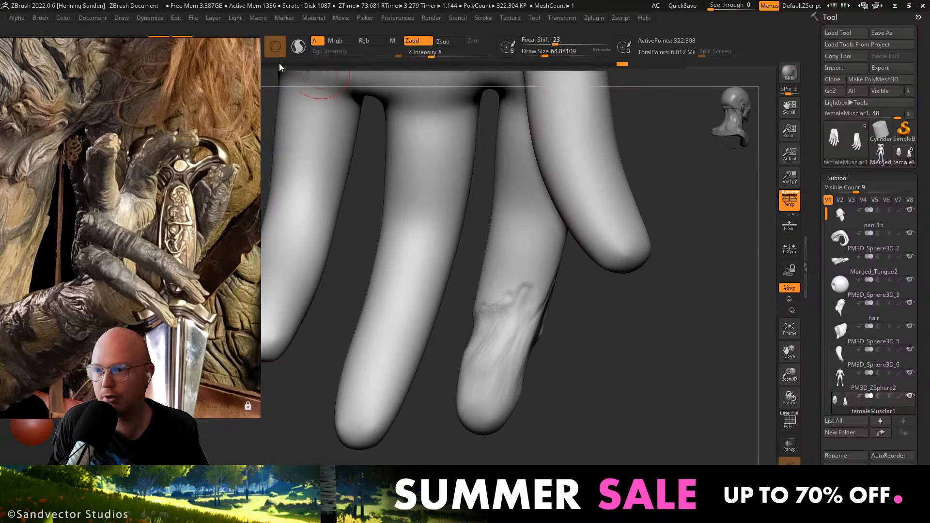
Move the reference image window aside to uncover the brush and edit controls.
right_click_drag(180, 127, 124, 200)
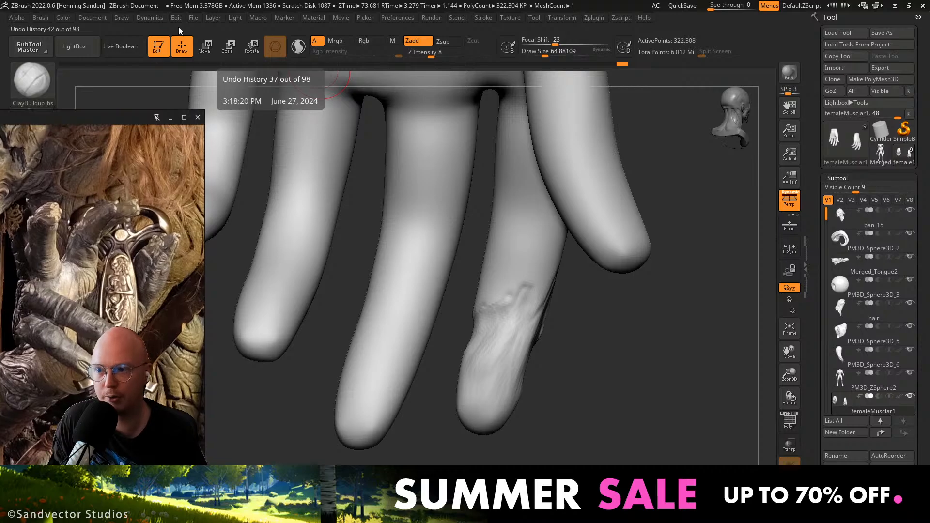
left_click(194, 18)
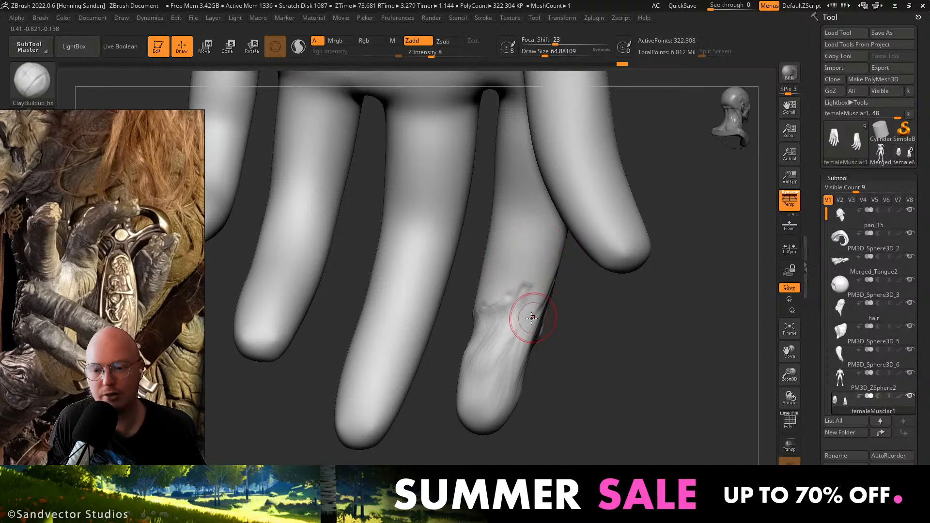
Switch to the Move brush at a draw size of about 116 and reshape the sides of the index fingertip.
mouse_move(531, 318)
right_mouse_down()
mouse_move(479, 338)
mouse_move(470, 355)
right_mouse_up()
key("b")
key("m")
key("v")
key("s")
left_click_drag(460, 354, 466, 354)
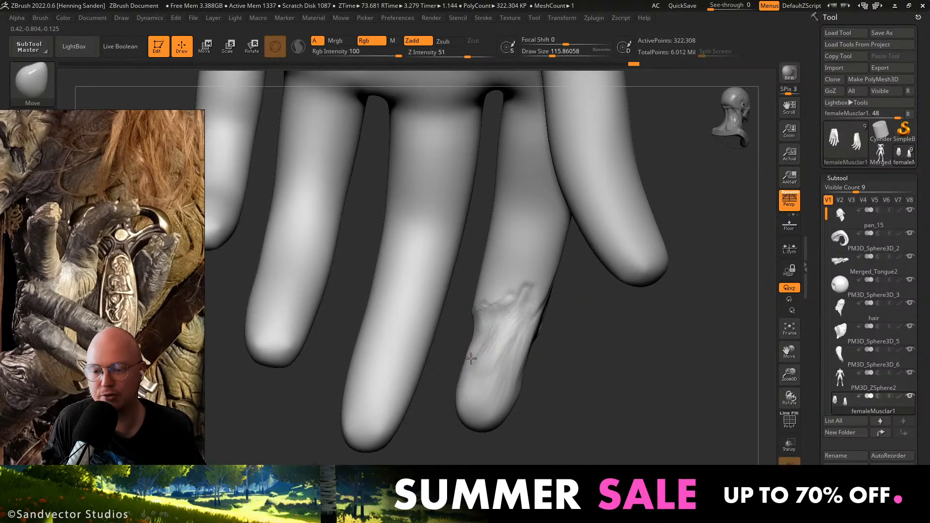
right_click_drag(474, 406, 470, 358)
mouse_move(462, 368)
right_mouse_down("alt")
mouse_move(477, 319)
mouse_move(464, 361)
mouse_move(458, 326)
mouse_move(474, 354)
right_mouse_up("alt")
key("s")
left_click_drag(474, 354, 468, 354)
Refine the index finger's silhouette around the creases with the Move brush at draw sizes of about 39, 68 and 46.
mouse_move(466, 356)
right_mouse_down()
mouse_move(464, 323)
mouse_move(478, 294)
right_mouse_up()
left_click_drag(479, 293, 483, 281)
right_click_drag(450, 317, 467, 314)
key("s")
left_click_drag(466, 314, 460, 317)
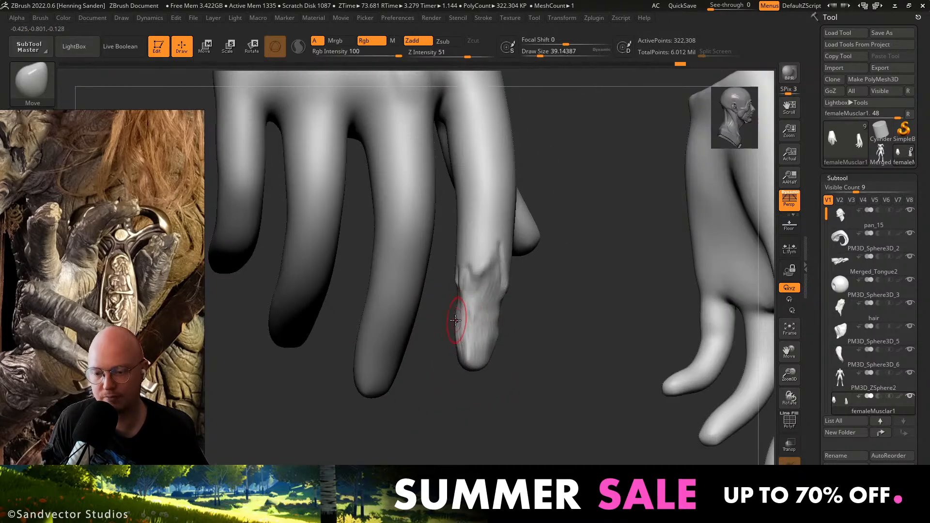
mouse_move(460, 317)
right_mouse_down()
mouse_move(457, 303)
mouse_move(450, 322)
mouse_move(466, 323)
right_mouse_up()
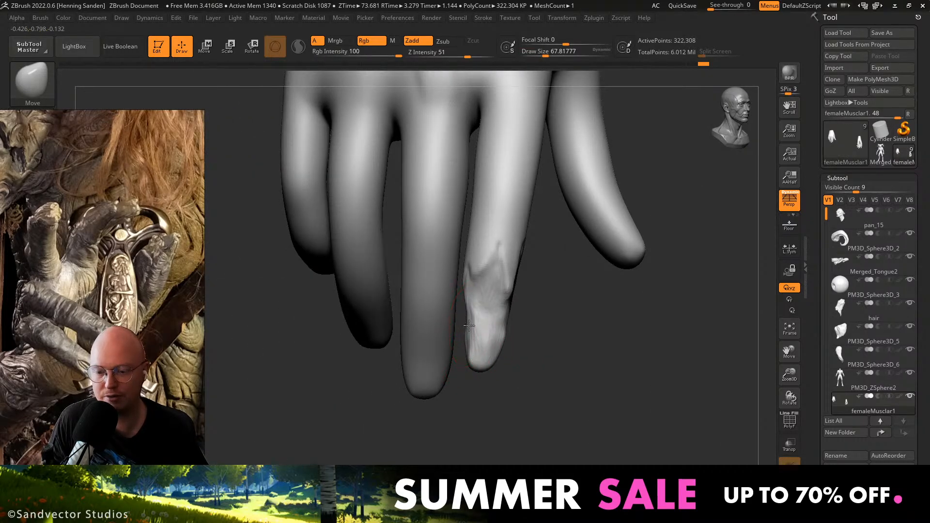
right_click_drag(462, 284, 468, 303)
key("s")
left_click_drag(464, 299, 469, 298)
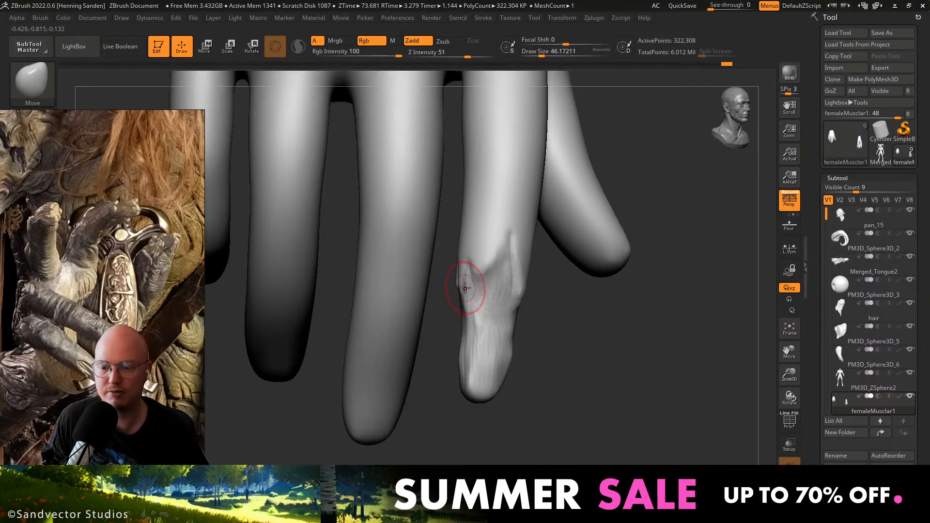
Deepen the crease across the top of the index finger with the DamStandard brush at a draw size of about 20.
right_click_drag(472, 306, 480, 264)
key("b")
key("d")
key("s")
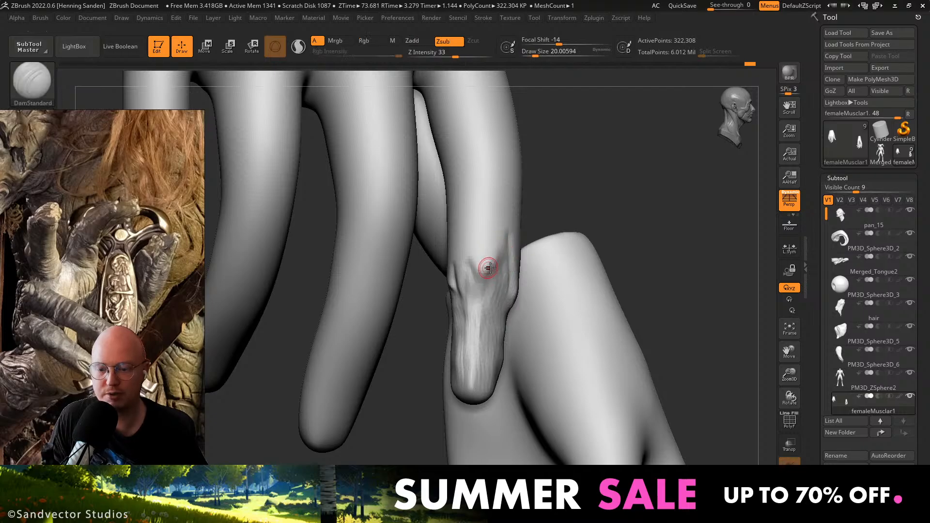
right_click_drag(460, 294, 491, 265)
Switch to ClayBuildup_hs and build up the skin beside the index finger crease at draw sizes of about 22 and 37.
key("b")
key("c")
key("b")
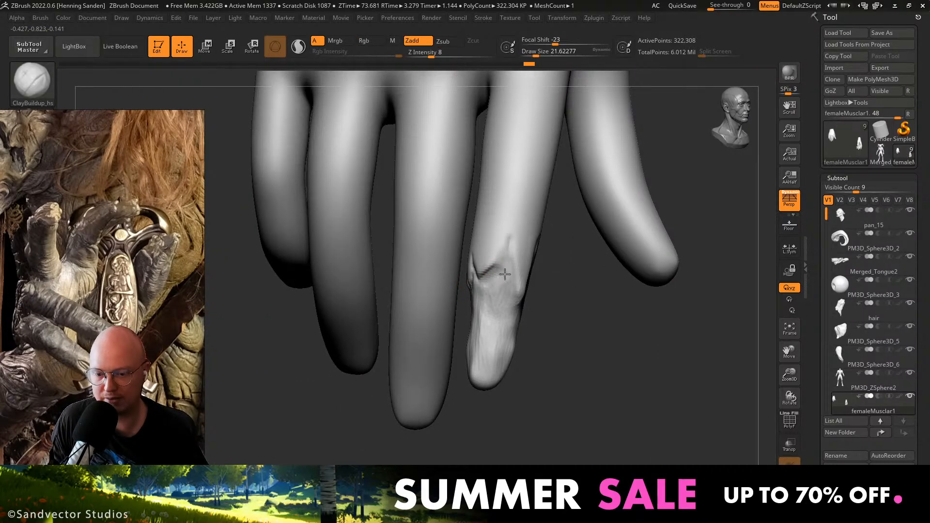
mouse_move(506, 277)
right_mouse_down()
mouse_move(527, 288)
mouse_move(480, 307)
right_mouse_up()
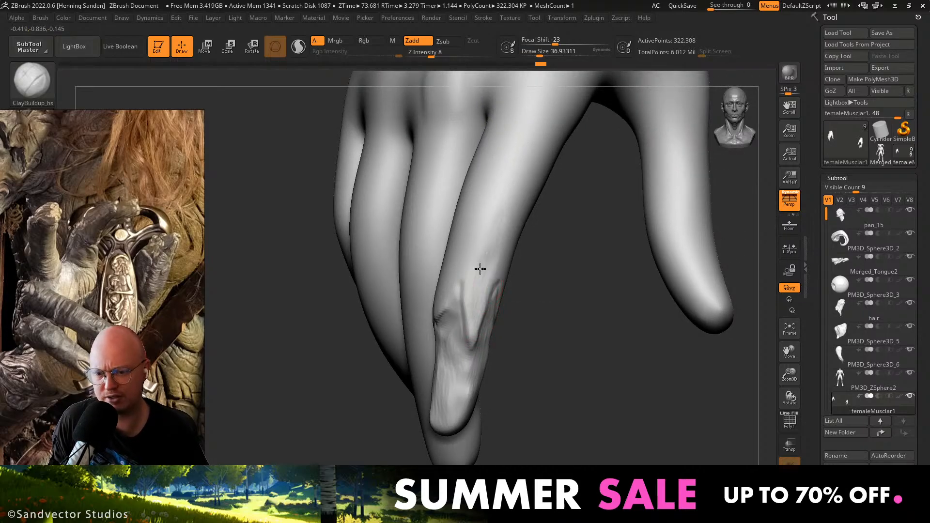
Build up folds around the middle finger's end joint at a draw size of about 41.
right_click_drag(480, 270, 470, 293)
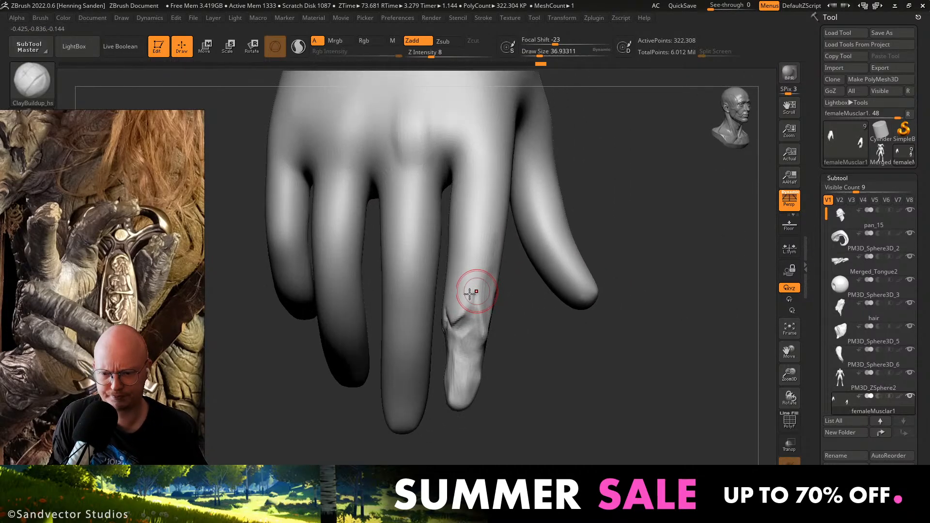
mouse_move(396, 338)
right_mouse_down()
mouse_move(429, 263)
mouse_move(461, 263)
mouse_move(437, 323)
mouse_move(391, 297)
right_mouse_up()
mouse_move(395, 327)
right_mouse_down()
mouse_move(436, 323)
mouse_move(466, 290)
right_mouse_up()
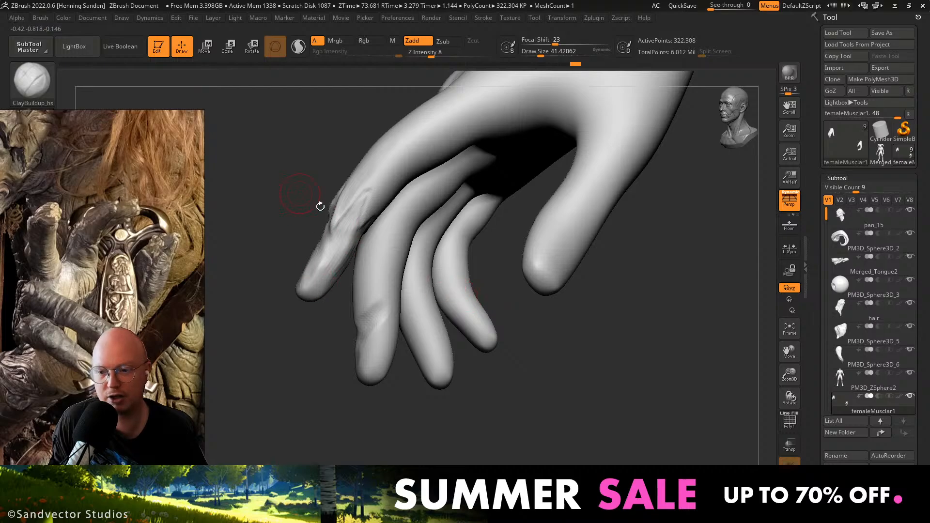
Try drawing several copies of the model on the canvas in 2.5D mode.
right_click_drag(320, 206, 389, 244)
key("t")
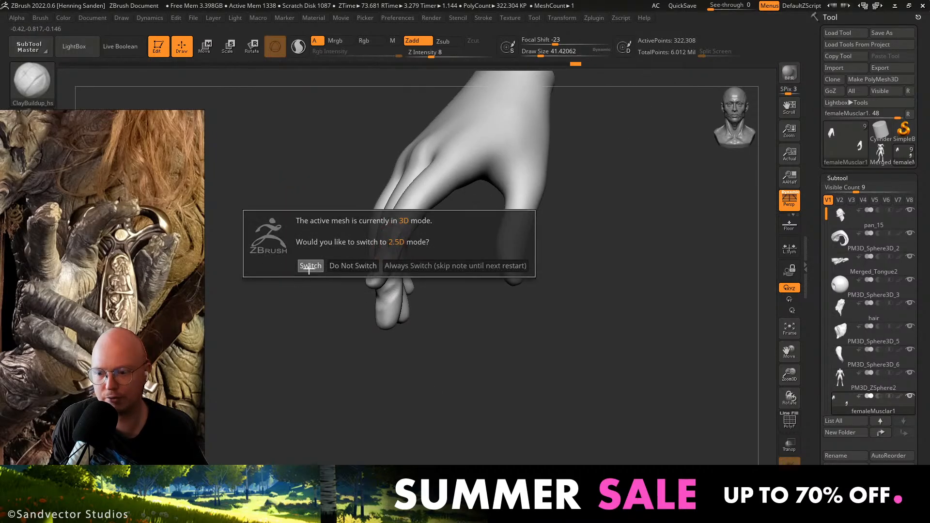
left_click(310, 266)
left_click_drag(348, 403, 350, 416)
left_click_drag(466, 236, 394, 333)
mouse_move(371, 256)
left_mouse_down()
mouse_move(384, 396)
mouse_move(399, 395)
left_mouse_up()
left_click_drag(421, 218, 359, 361)
key("t")
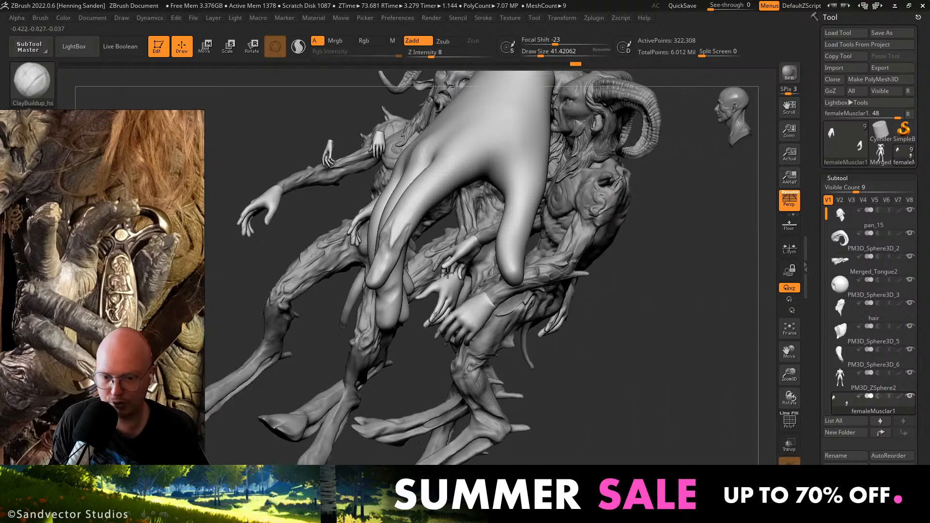
Carve creases across the middle finger's end joint with the DamStandard brush at a draw size of about 27.
right_click_drag(447, 273, 481, 271)
right_click_drag(449, 313, 453, 334)
right_click_drag(501, 277, 576, 399)
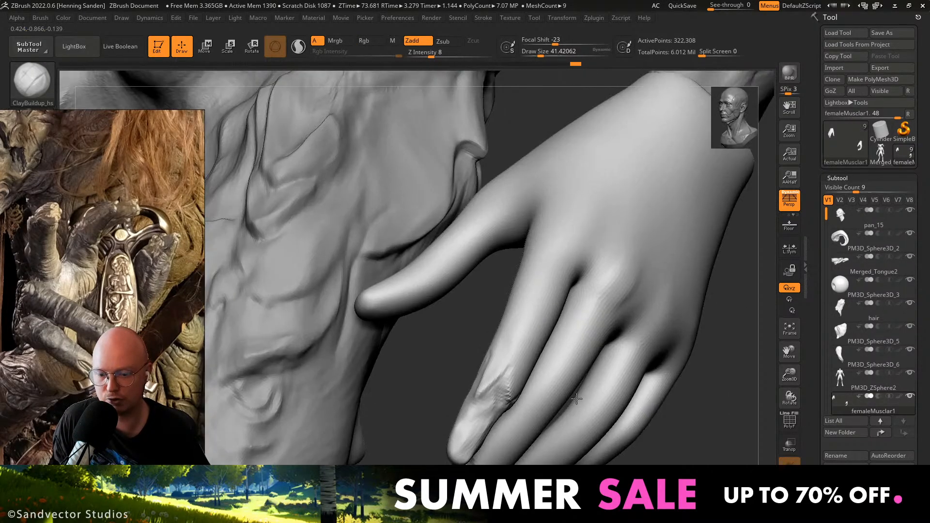
key("b")
key("d")
key("s")
right_click_drag(556, 366, 475, 266, "alt")
mouse_move(495, 335)
right_mouse_down()
mouse_move(422, 352)
mouse_move(498, 303)
right_mouse_up()
key("s")
left_click_drag(453, 333, 449, 333)
mouse_move(503, 350)
right_mouse_down()
mouse_move(455, 342)
mouse_move(472, 329)
mouse_move(493, 340)
mouse_move(473, 343)
right_mouse_up()
Switch to Blender to review the rendered faun bust in the scene and return to ZBrush.
key("alt+Tab")
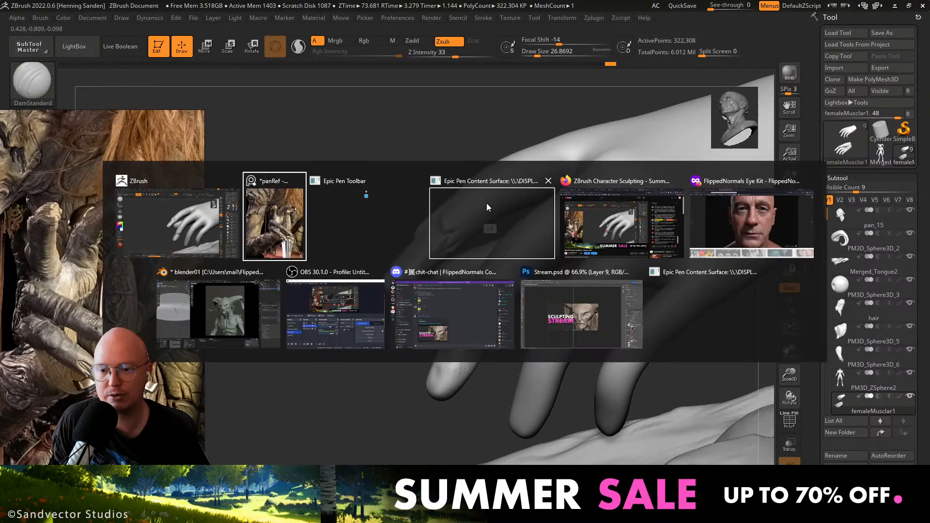
left_click(237, 308)
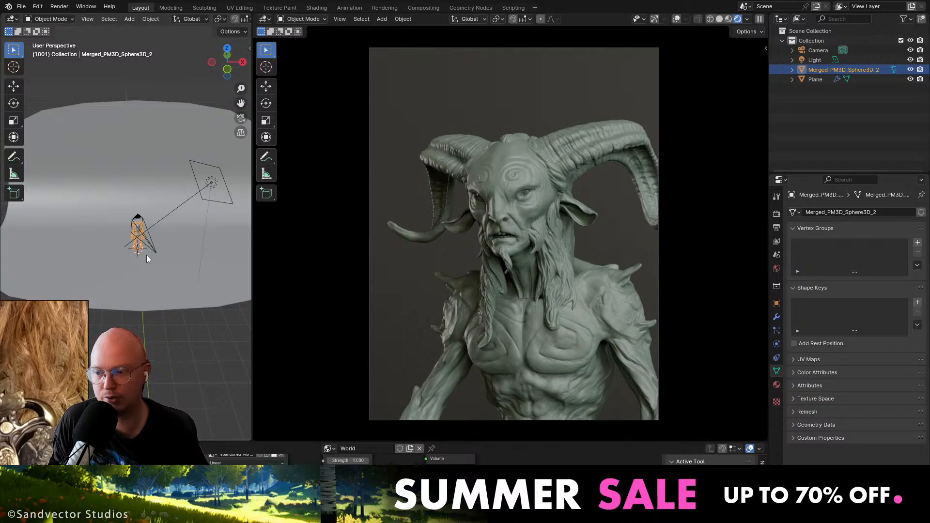
mouse_move(146, 254)
middle_mouse_down()
mouse_move(180, 250)
mouse_move(145, 247)
middle_mouse_up()
middle_click_drag(143, 245, 143, 234)
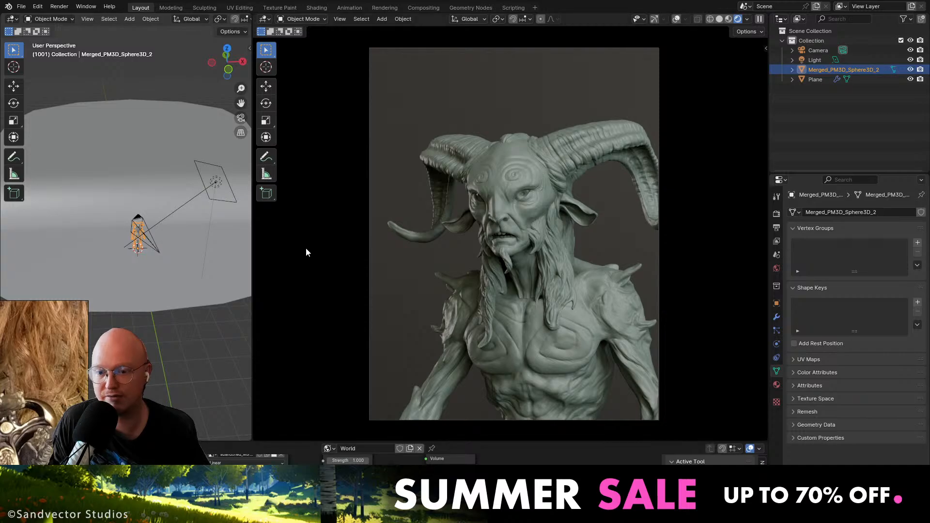
key("alt+Tab")
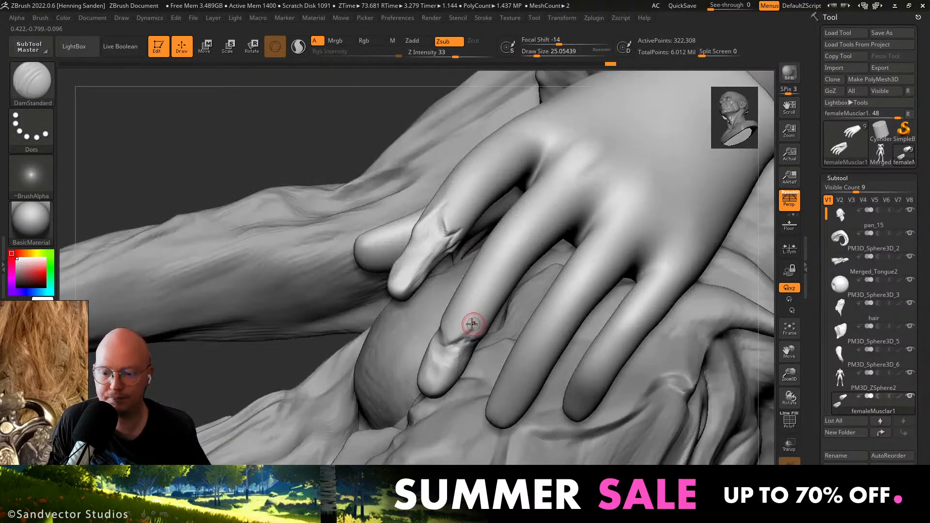
Build up skin folds along the middle finger's end and middle joints with ClayBuildup_hs at draw sizes of about 27 and 31.
key("b")
key("c")
key("b")
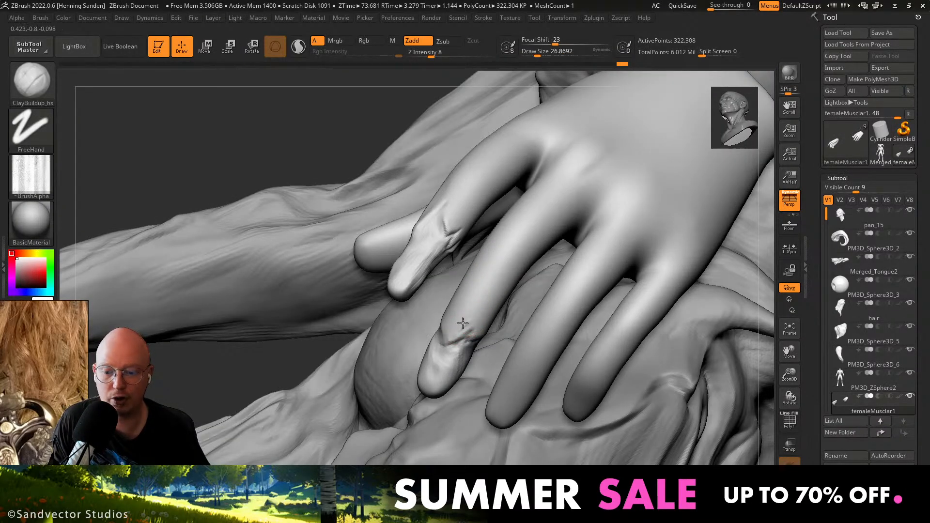
mouse_move(461, 321)
right_mouse_down()
mouse_move(515, 245)
mouse_move(478, 251)
mouse_move(507, 223)
mouse_move(510, 246)
mouse_move(509, 226)
right_mouse_up()
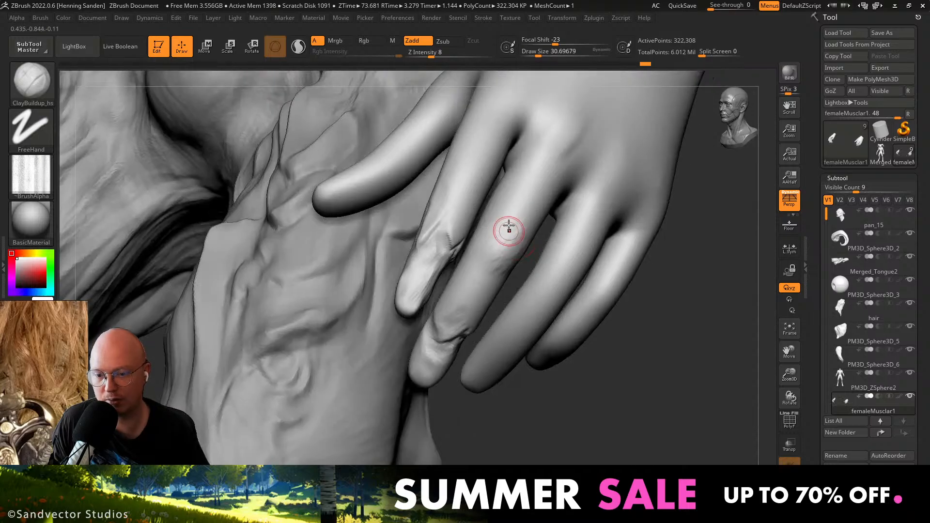
mouse_move(489, 272)
right_mouse_down()
mouse_move(478, 304)
mouse_move(431, 314)
right_mouse_up()
left_click_drag(467, 305, 457, 293)
mouse_move(488, 301)
right_mouse_down()
mouse_move(500, 302)
mouse_move(469, 245)
right_mouse_up()
Increase the draw size to about 49 and build skin folds over the index finger's middle joint.
mouse_move(446, 183)
right_mouse_down()
mouse_move(481, 232)
mouse_move(500, 227)
right_mouse_up()
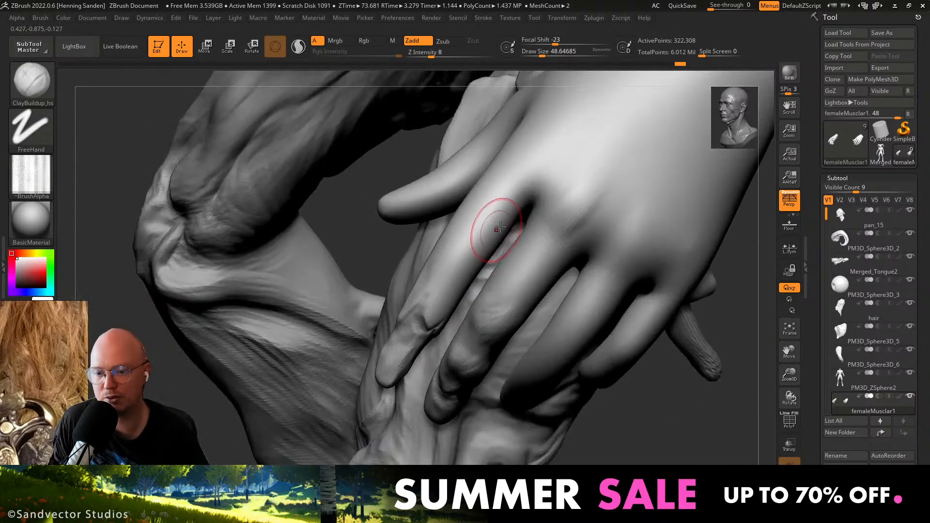
mouse_move(474, 203)
left_mouse_down()
mouse_move(466, 230)
mouse_move(469, 217)
mouse_move(489, 213)
left_mouse_up()
key("s")
left_click_drag(475, 242, 463, 252)
Texture the index finger between its middle joint and end creases at draw sizes of about 33 and 29.
right_click_drag(463, 265, 440, 297)
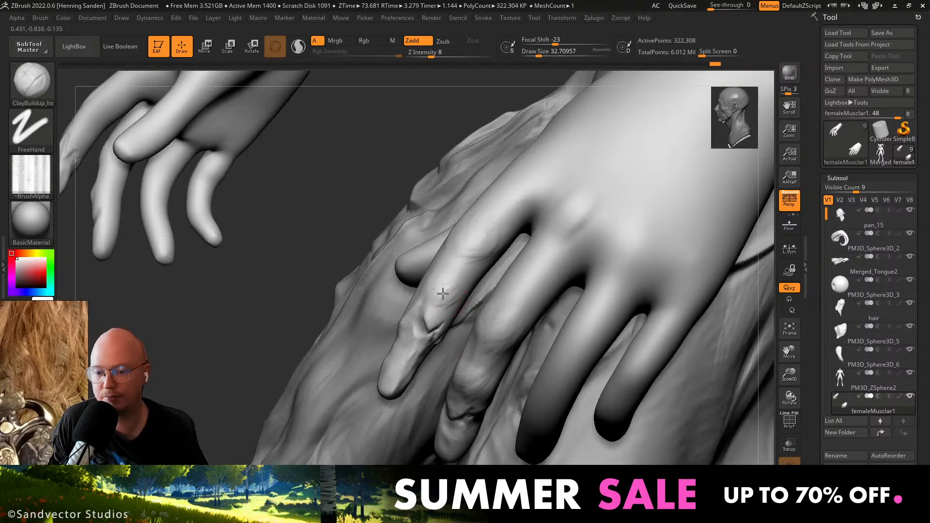
key("s")
left_click_drag(454, 293, 445, 300)
right_click_drag(498, 292, 486, 255)
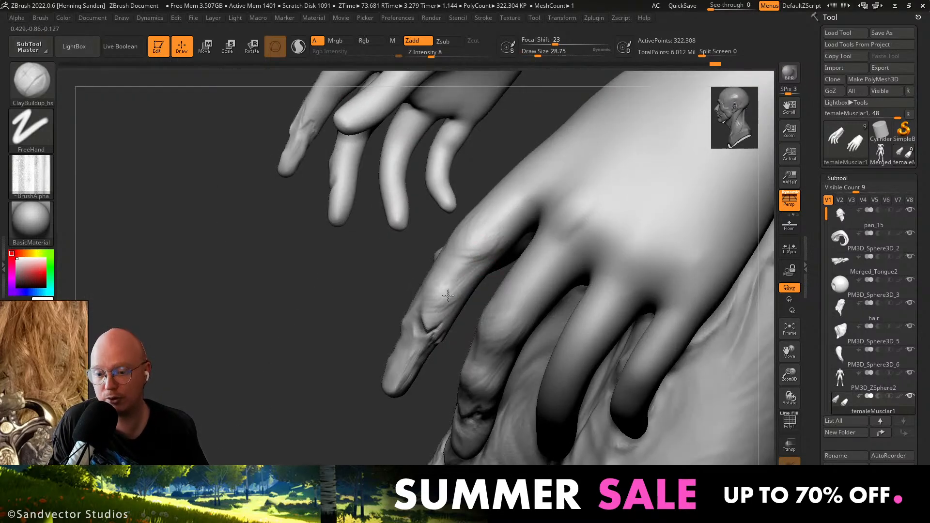
Build up the middle and ring finger knuckles on the back of the hand at a draw size of about 33 and show the hand reference.
right_click_drag(448, 295, 445, 264)
mouse_move(424, 234)
right_mouse_down()
mouse_move(452, 261)
mouse_move(465, 213)
mouse_move(473, 295)
mouse_move(498, 290)
mouse_move(473, 366)
mouse_move(506, 304)
right_mouse_up()
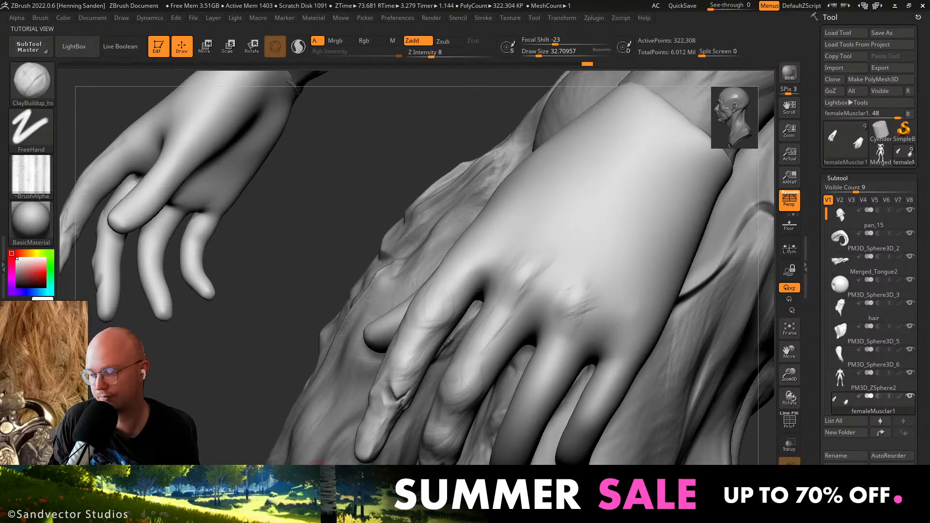
left_click_drag(0, 476, 142, 251)
mouse_move(495, 257)
right_mouse_down("ctrl")
mouse_move(482, 249)
mouse_move(496, 246)
right_mouse_up("ctrl")
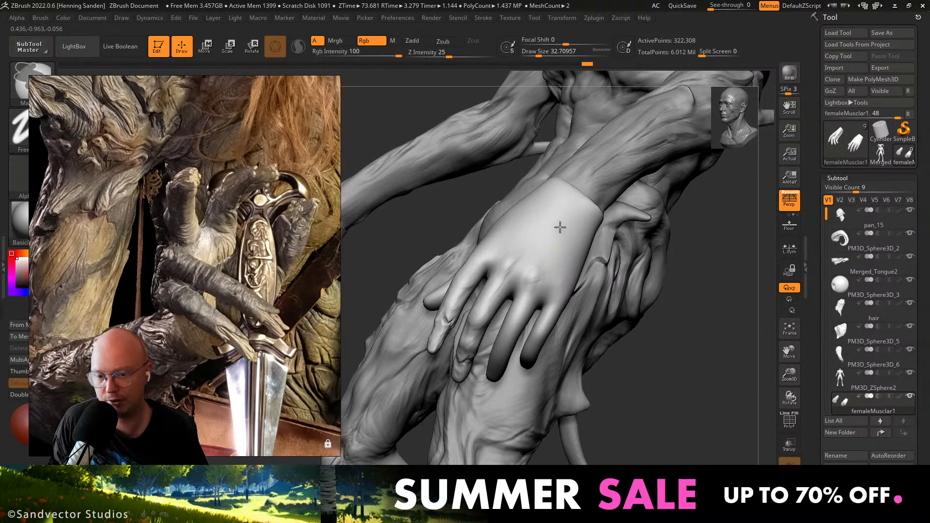
Mask and clear a patch on the back of the hand, and build up the ring finger's knuckle and middle joint at a draw size of about 23.
left_click_drag(557, 224, 544, 249, "ctrl")
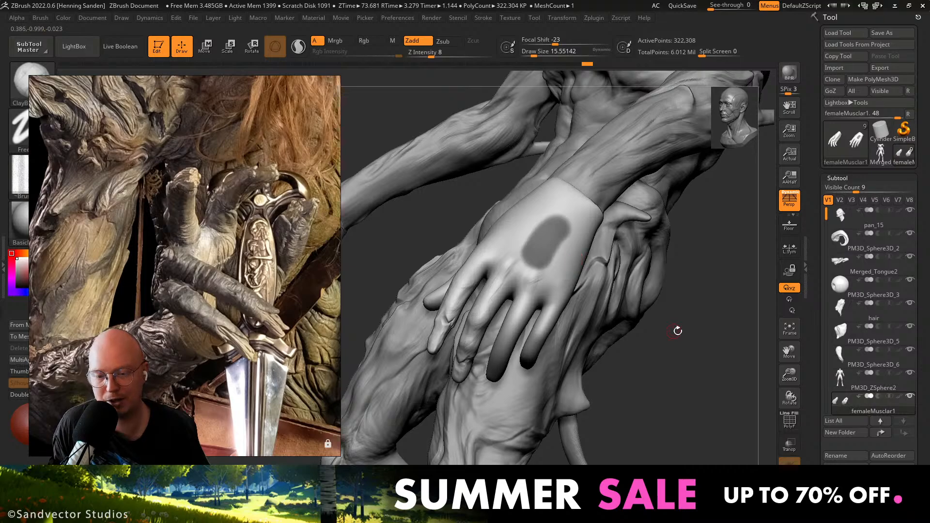
left_click_drag(721, 327, 687, 358, "ctrl")
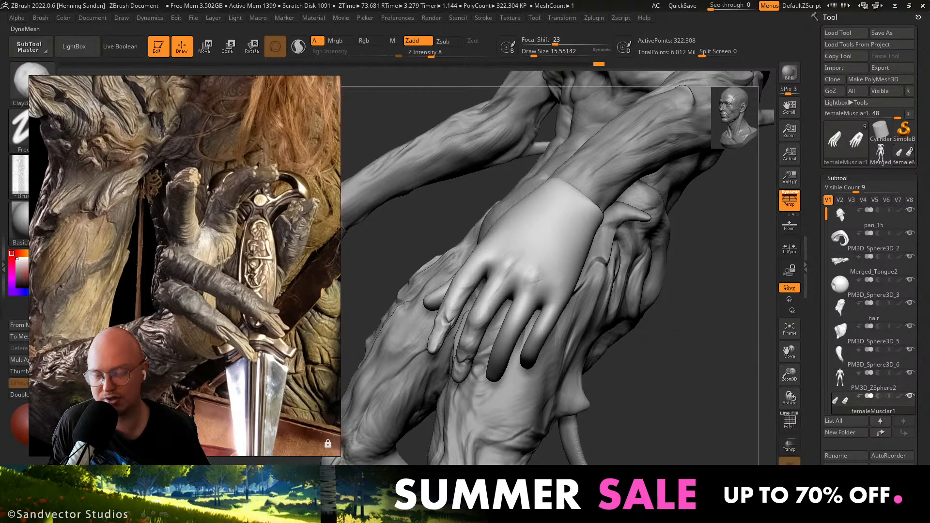
mouse_move(570, 242)
right_mouse_down("ctrl")
mouse_move(517, 317)
mouse_move(489, 339)
right_mouse_up("ctrl")
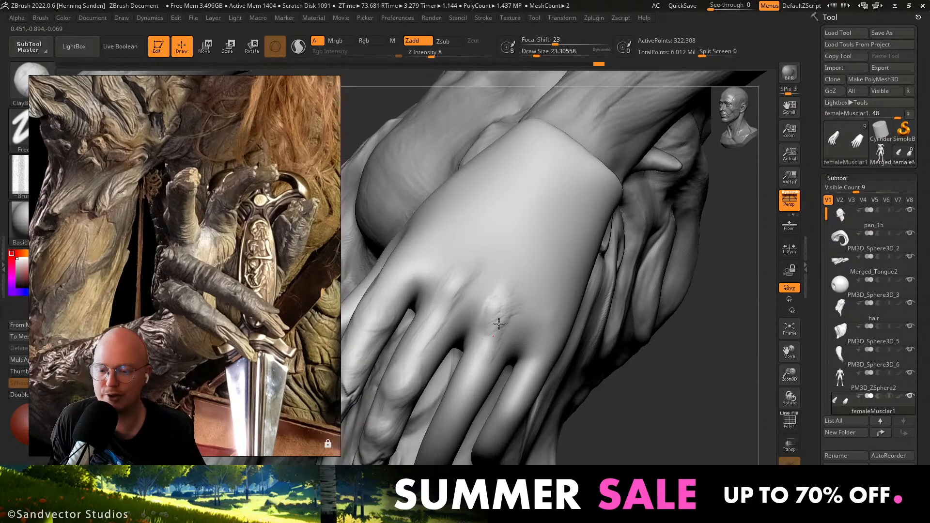
right_click_drag(471, 379, 499, 328)
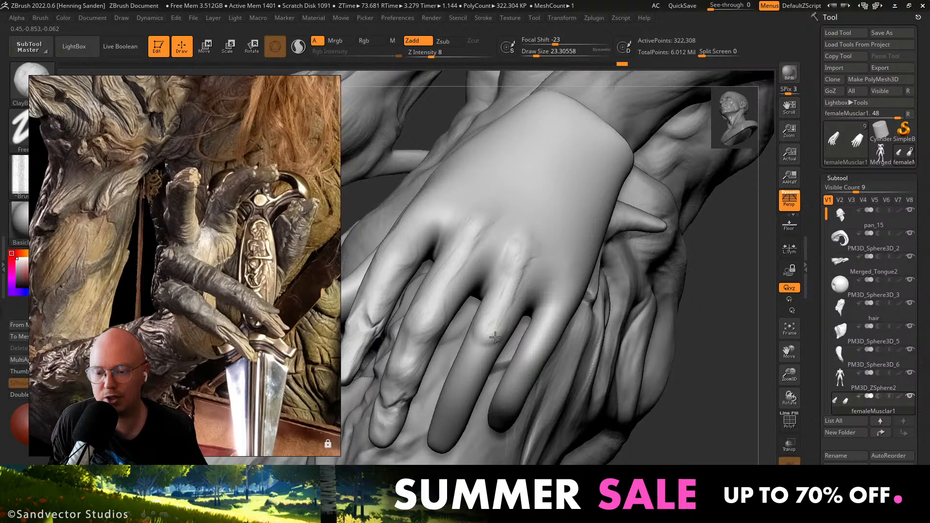
mouse_move(478, 368)
right_mouse_down()
mouse_move(496, 331)
mouse_move(474, 370)
right_mouse_up()
Switch to the Move brush and reshape the index and middle fingers' silhouettes from several angles.
key("b")
key("m")
key("v")
key("s")
left_click_drag(371, 395, 379, 395)
mouse_move(381, 392)
left_mouse_down()
mouse_move(373, 389)
mouse_move(373, 415)
mouse_move(398, 403)
left_mouse_up()
key("bracketright")
key("bracketright")
key("s")
right_click_drag(398, 403, 359, 347)
right_click_drag(426, 349, 418, 319)
Set the Move brush's draw size to about 74, refine the middle finger's end and check the hand against the body.
key("s")
left_click_drag(418, 318, 404, 384)
key("s")
key("s")
key("s")
left_click_drag(407, 393, 412, 393)
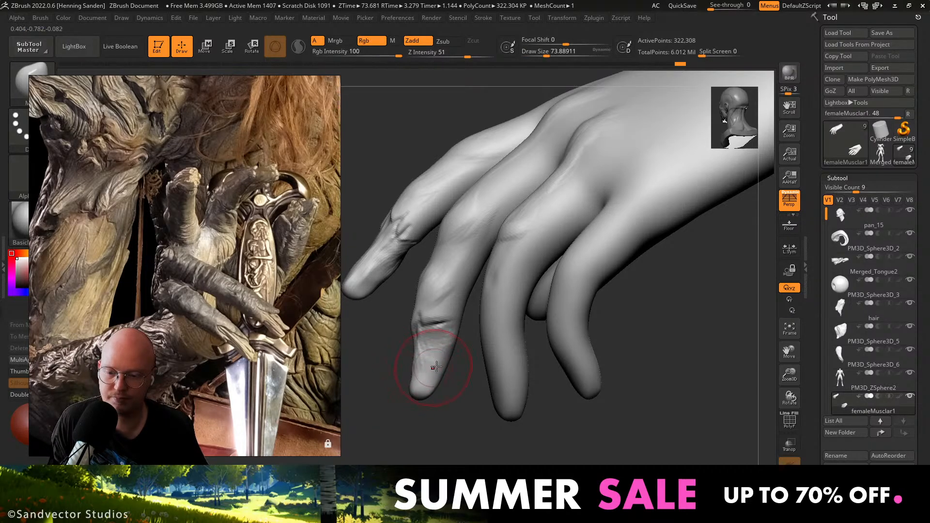
right_click_drag(435, 366, 472, 322, "ctrl")
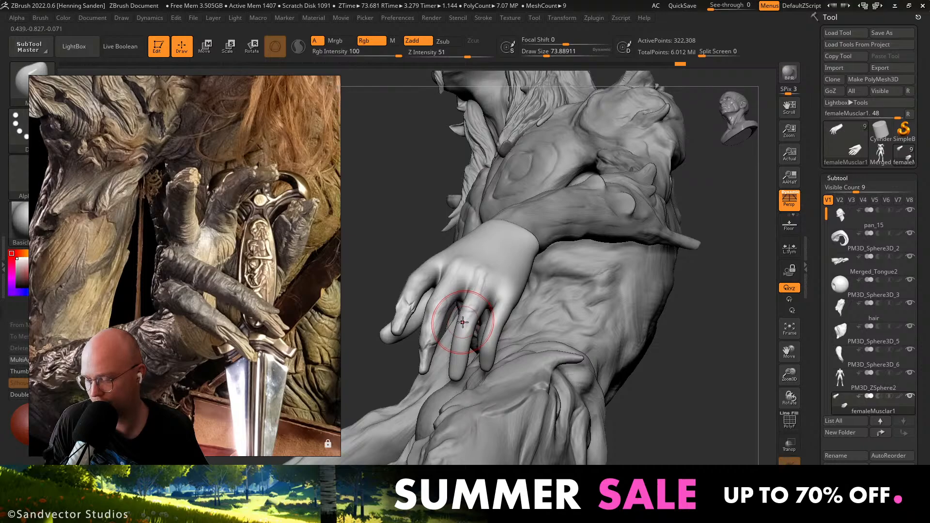
right_click_drag(462, 322, 388, 334)
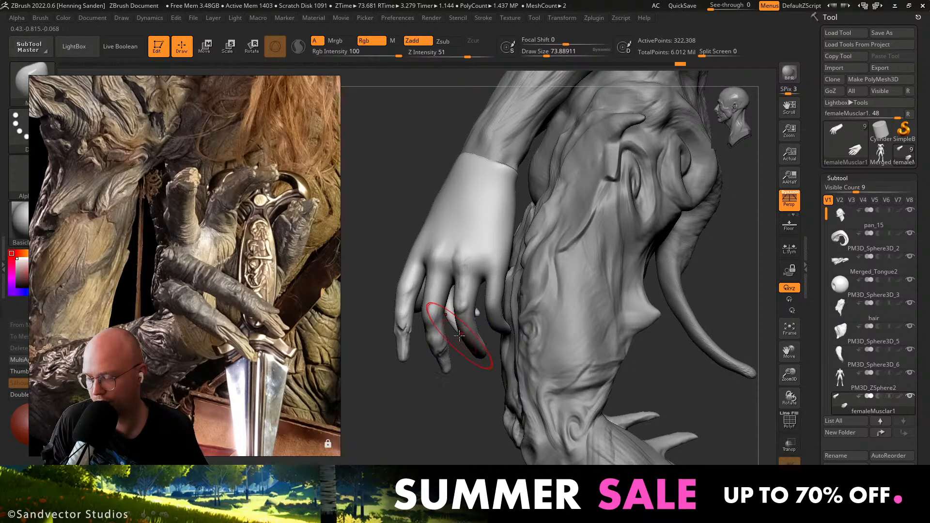
mouse_move(458, 333)
right_mouse_down()
mouse_move(450, 334)
mouse_move(467, 336)
mouse_move(458, 343)
mouse_move(469, 330)
right_mouse_up()
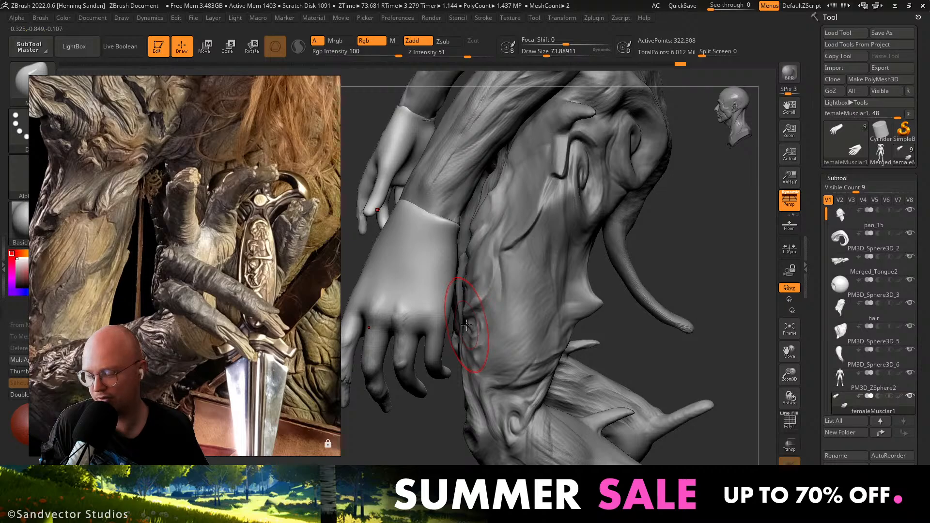
mouse_move(466, 324)
right_mouse_down()
mouse_move(477, 310)
mouse_move(423, 333)
mouse_move(436, 346)
mouse_move(494, 359)
mouse_move(456, 293)
mouse_move(426, 282)
mouse_move(426, 300)
right_mouse_up()
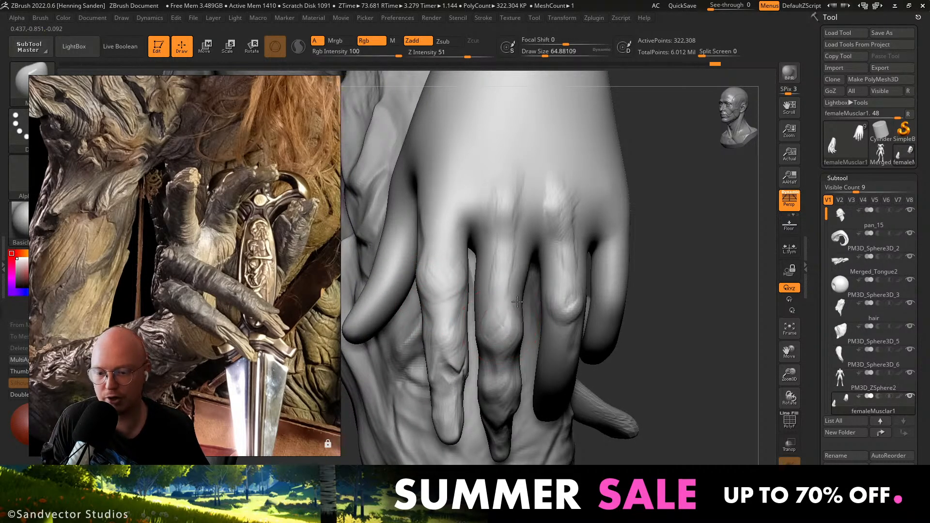
Build up the ring finger's joints and knuckle with ClayBuildup_hs at draw sizes of about 77 and 44.
mouse_move(501, 299)
right_mouse_down("ctrl")
mouse_move(489, 287)
mouse_move(523, 332)
mouse_move(495, 350)
right_mouse_up("ctrl")
key("s")
left_click_drag(495, 350, 496, 350)
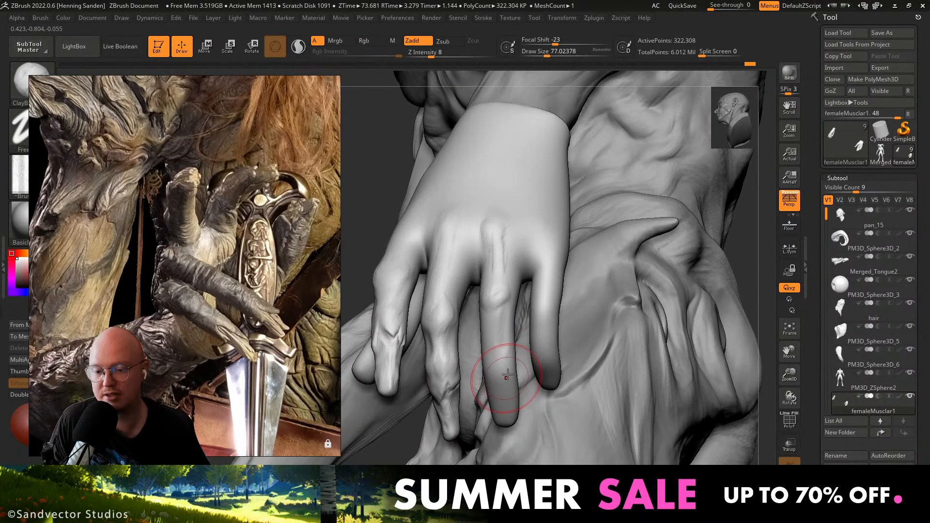
key("s")
left_click_drag(512, 375, 507, 375)
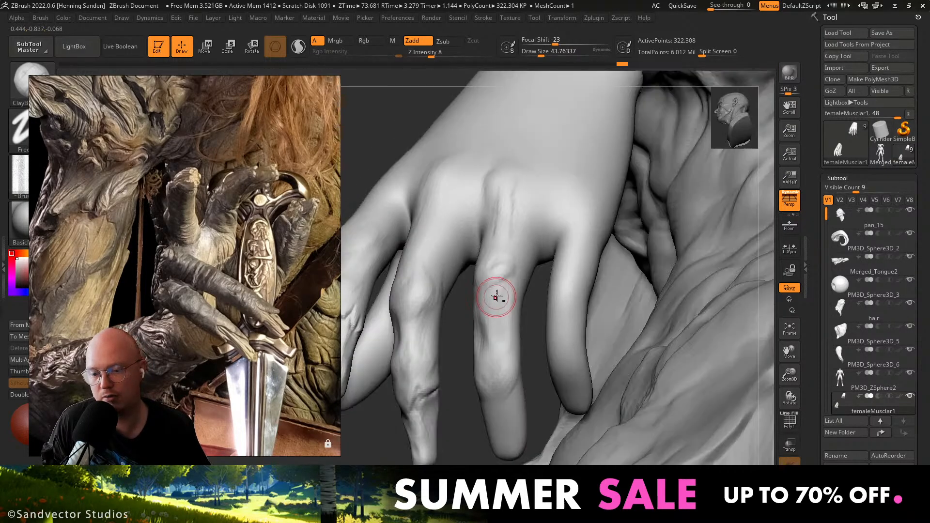
right_click_drag(499, 341, 521, 239)
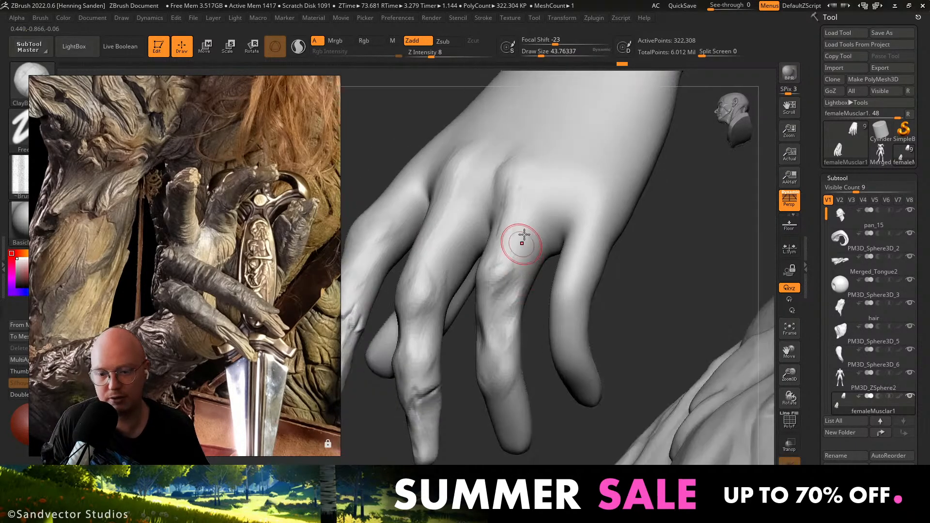
left_click_drag(521, 242, 522, 275)
mouse_move(516, 276)
right_mouse_down()
mouse_move(510, 332)
mouse_move(513, 267)
right_mouse_up()
key("s")
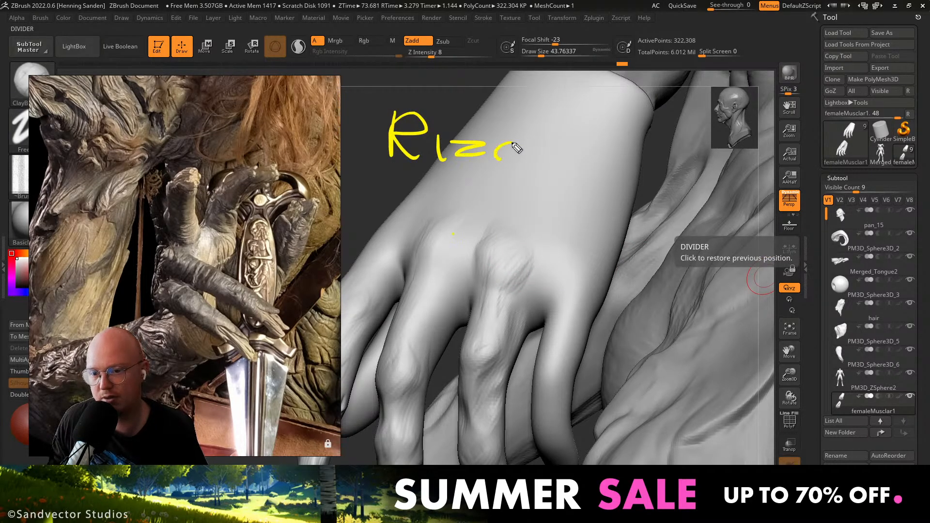
left_click_drag(456, 178, 555, 172)
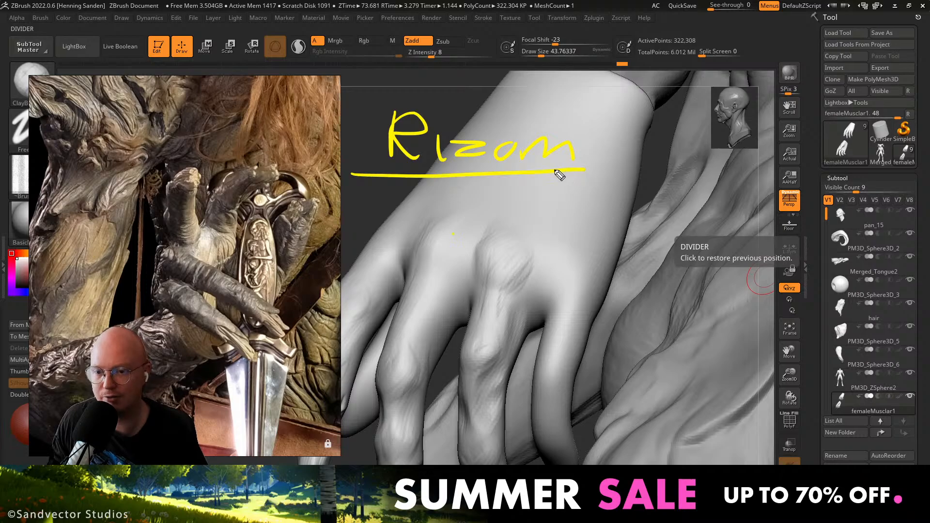
left_click_drag(591, 109, 368, 158)
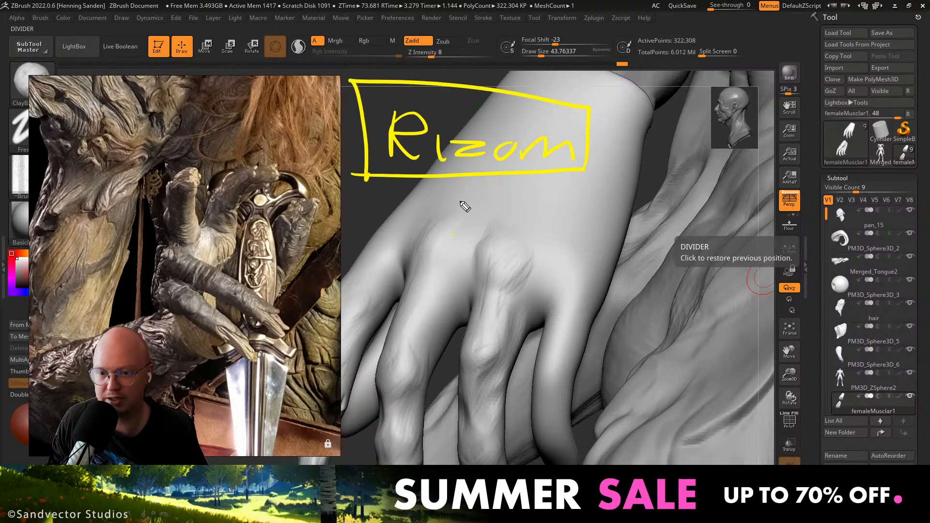
key("Escape")
Build up the middle and index finger knuckles with ClayBuildup_hs at a draw size of about 44.
right_click_drag(488, 260, 440, 263)
mouse_move(440, 248)
left_mouse_down()
mouse_move(418, 263)
mouse_move(426, 234)
left_mouse_up()
right_click_drag(426, 234, 498, 276)
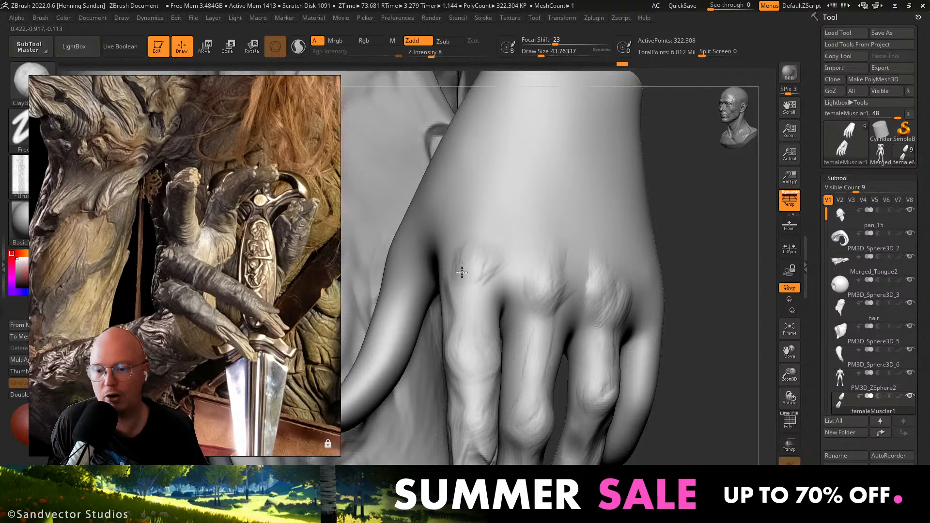
left_click_drag(495, 265, 487, 246)
right_click_drag(492, 257, 589, 294)
Build up the little finger's knuckle and reduce the draw size to about 33.
mouse_move(578, 282)
left_mouse_down()
mouse_move(590, 292)
mouse_move(583, 319)
mouse_move(579, 303)
left_mouse_up()
key("s")
left_click_drag(581, 312, 574, 359)
mouse_move(571, 366)
right_mouse_down()
mouse_move(569, 351)
mouse_move(514, 323)
right_mouse_up()
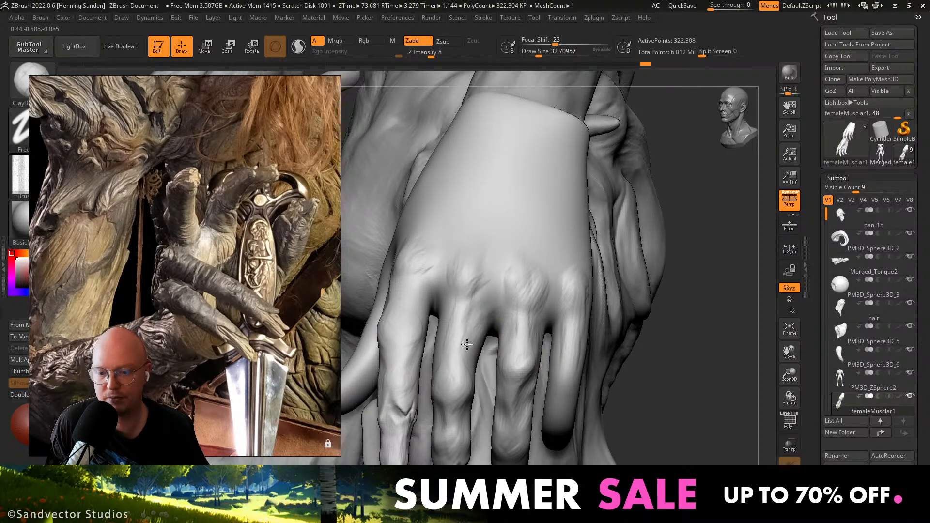
Switch to the DamStandard brush at a draw size of about 51 and carve a crease across the thumb's end joint.
mouse_move(467, 344)
right_mouse_down()
mouse_move(448, 315)
mouse_move(427, 315)
mouse_move(419, 286)
mouse_move(436, 328)
mouse_move(415, 369)
mouse_move(421, 280)
mouse_move(469, 341)
mouse_move(448, 361)
mouse_move(455, 352)
mouse_move(440, 342)
mouse_move(450, 342)
mouse_move(458, 374)
right_mouse_up()
key("b")
key("d")
key("s")
key("s")
left_click_drag(459, 375, 460, 373)
right_click_drag(461, 374, 459, 367)
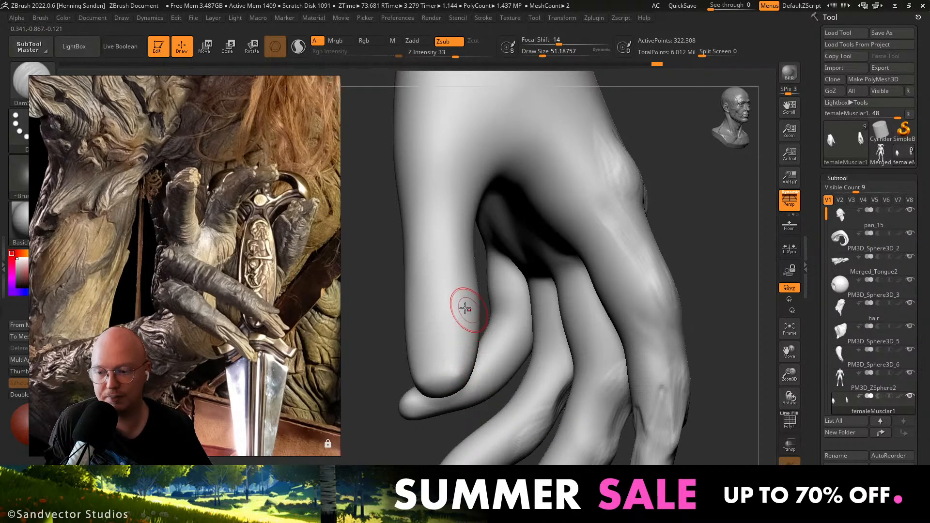
mouse_move(437, 317)
right_mouse_down()
mouse_move(411, 321)
mouse_move(415, 311)
mouse_move(398, 336)
mouse_move(406, 369)
mouse_move(390, 380)
mouse_move(419, 392)
mouse_move(529, 391)
mouse_move(504, 380)
mouse_move(526, 404)
mouse_move(498, 403)
mouse_move(504, 417)
right_mouse_up()
left_click_drag(470, 410, 477, 417)
right_click_drag(476, 403, 497, 407)
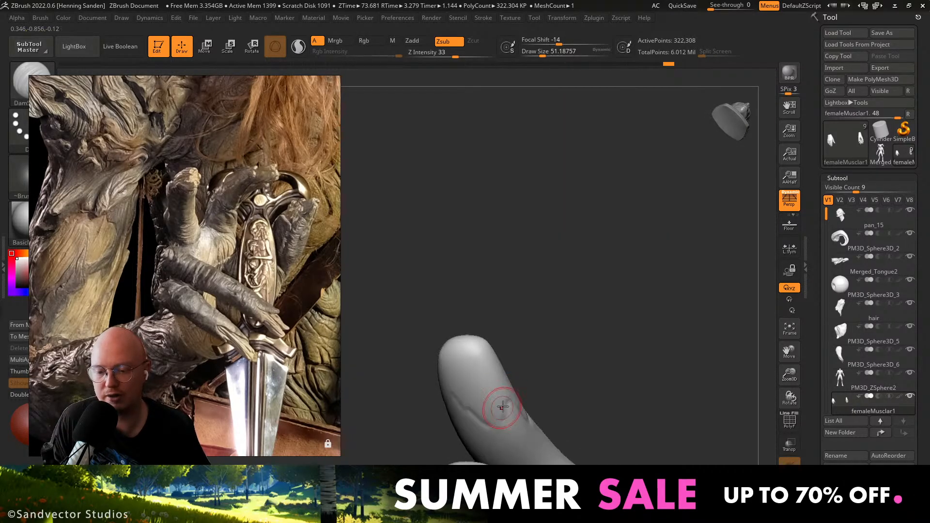
Switch to ClayBuildup_hs and build skin folds beside the crease on the thumb's end joint.
key("b")
key("c")
key("b")
key("s")
mouse_move(497, 408)
left_mouse_down()
mouse_move(487, 419)
mouse_move(467, 403)
mouse_move(483, 398)
left_mouse_up()
key("bracketright")
right_click_drag(491, 390, 514, 396)
mouse_move(516, 397)
left_mouse_down()
mouse_move(501, 375)
mouse_move(487, 377)
left_mouse_up()
right_click_drag(494, 385, 523, 401)
Set the draw size to about 54 and extend the skin folds around the side of the thumb's joint.
key("s")
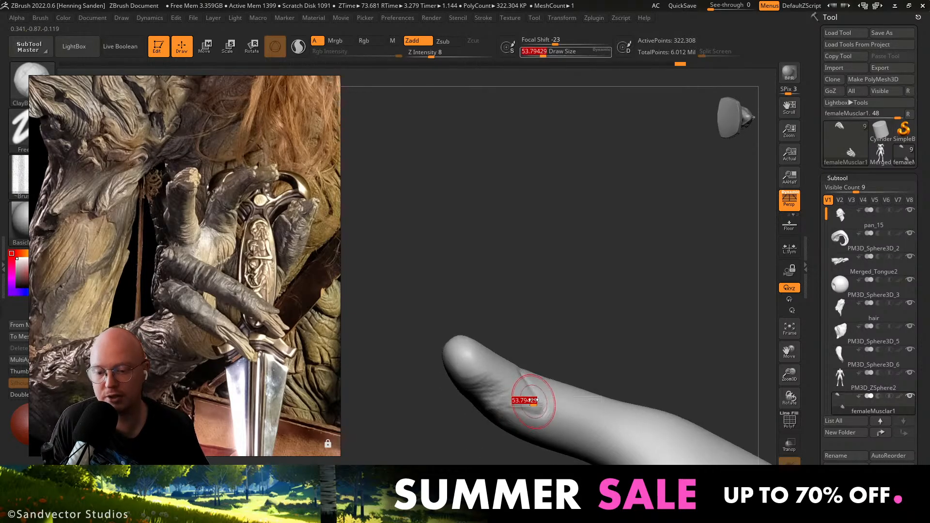
left_click_drag(523, 400, 521, 400)
mouse_move(537, 410)
left_mouse_down()
mouse_move(507, 392)
mouse_move(504, 375)
left_mouse_up()
right_click_drag(506, 383, 521, 390)
left_click_drag(533, 401, 515, 365)
right_click_drag(514, 359, 502, 378)
left_click_drag(495, 397, 458, 366)
Add skin folds toward the palm side of the thumb's end joint at a draw size of about 56.
key("s")
mouse_move(472, 371)
right_mouse_down()
mouse_move(505, 342)
mouse_move(500, 349)
right_mouse_up()
left_click_drag(500, 348, 476, 336)
right_click_drag(473, 334, 481, 349)
left_click_drag(481, 349, 486, 327)
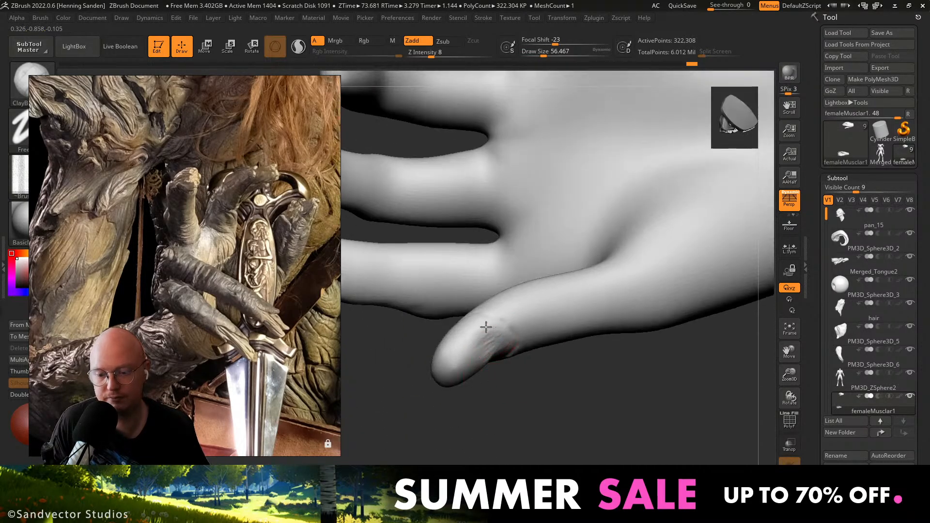
Shape the thumb's end segment and build folds over its joint at a draw size of about 46.
right_click_drag(464, 312, 448, 336)
mouse_move(462, 337)
left_mouse_down()
mouse_move(457, 357)
mouse_move(471, 350)
mouse_move(440, 357)
left_mouse_up()
right_click_drag(440, 357, 455, 347)
mouse_move(443, 361)
left_mouse_down()
mouse_move(445, 328)
mouse_move(430, 342)
mouse_move(431, 356)
left_mouse_up()
right_click_drag(432, 346, 459, 348)
left_click_drag(459, 349, 469, 338)
mouse_move(469, 339)
right_mouse_down()
mouse_move(480, 300)
mouse_move(510, 315)
right_mouse_up()
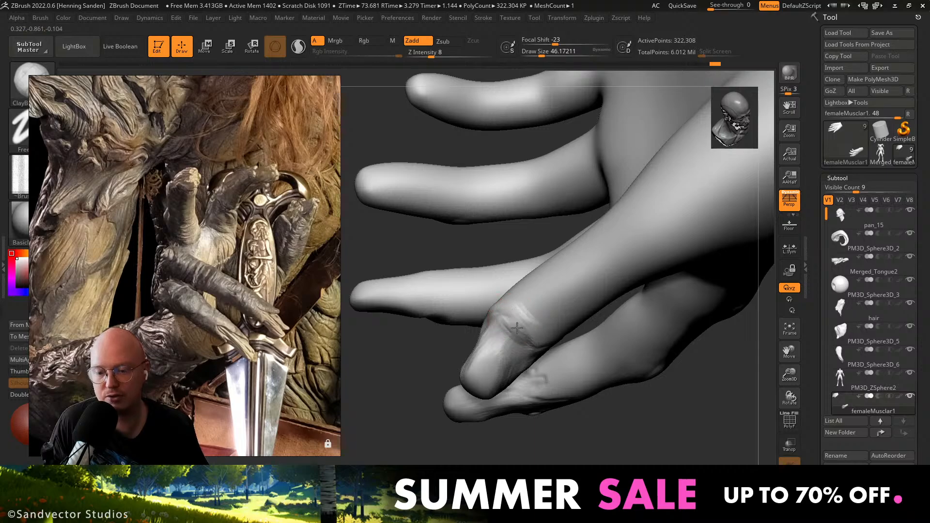
Set the draw size to about 74 and build up the nail area of the thumb tip with ClayBuildup strokes.
key("s")
left_click_drag(483, 354, 497, 371)
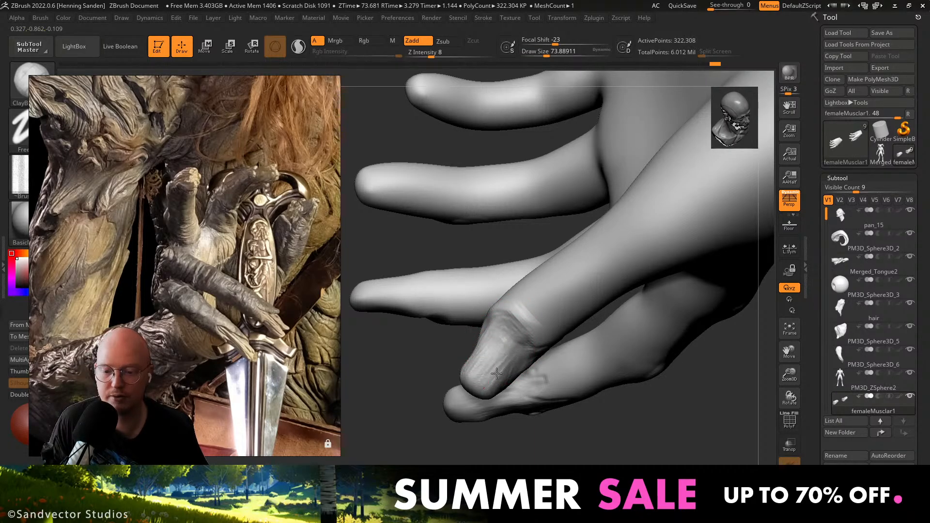
mouse_move(496, 371)
right_mouse_down("ctrl")
mouse_move(497, 305)
mouse_move(518, 278)
mouse_move(485, 295)
right_mouse_up("ctrl")
mouse_move(484, 295)
right_mouse_down("ctrl")
mouse_move(502, 390)
mouse_move(472, 385)
right_mouse_up("ctrl")
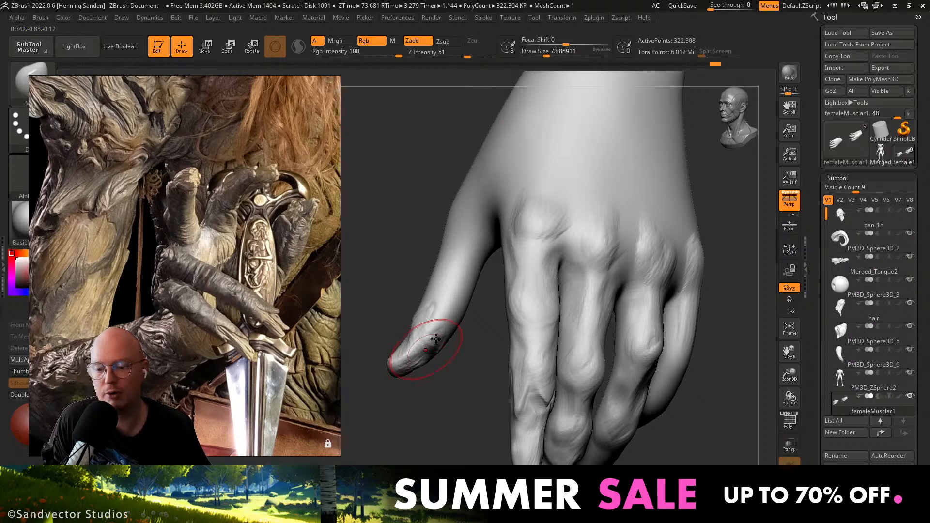
Build up the knuckles on the back of the hand with a smaller ClayBuildup brush.
right_click_drag(461, 290, 483, 289)
mouse_move(422, 266)
right_mouse_down()
mouse_move(485, 288)
mouse_move(471, 280)
right_mouse_up()
key("bracketleft")
mouse_move(456, 287)
right_mouse_down()
mouse_move(482, 300)
mouse_move(453, 326)
mouse_move(453, 289)
mouse_move(498, 286)
mouse_move(471, 306)
mouse_move(489, 286)
mouse_move(463, 307)
mouse_move(494, 266)
mouse_move(530, 252)
mouse_move(494, 264)
mouse_move(494, 301)
mouse_move(463, 333)
mouse_move(481, 286)
mouse_move(510, 253)
mouse_move(465, 369)
mouse_move(533, 307)
right_mouse_up()
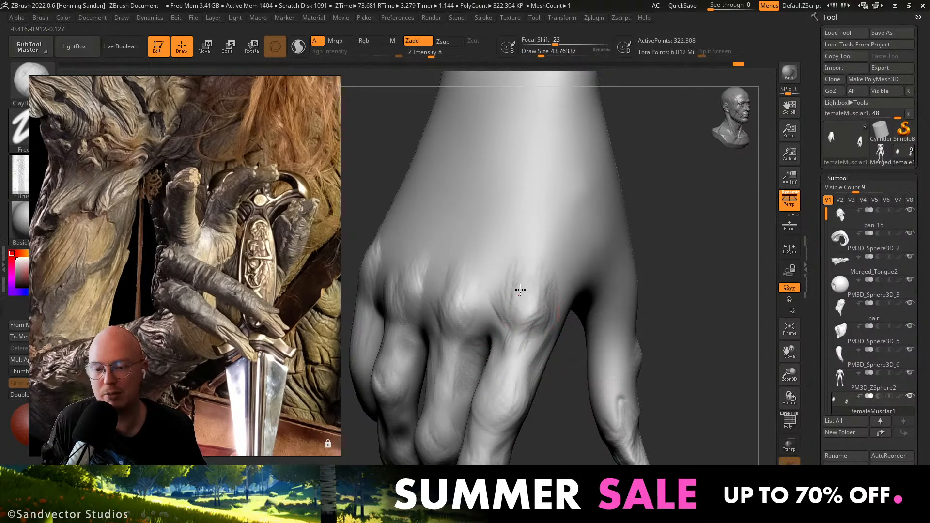
right_click_drag(516, 308, 469, 264)
mouse_move(436, 318)
left_mouse_down()
mouse_move(442, 301)
mouse_move(459, 314)
left_mouse_up()
mouse_move(451, 255)
right_mouse_down()
mouse_move(465, 241)
mouse_move(385, 281)
mouse_move(448, 298)
mouse_move(415, 280)
mouse_move(421, 274)
mouse_move(405, 353)
mouse_move(426, 290)
right_mouse_up()
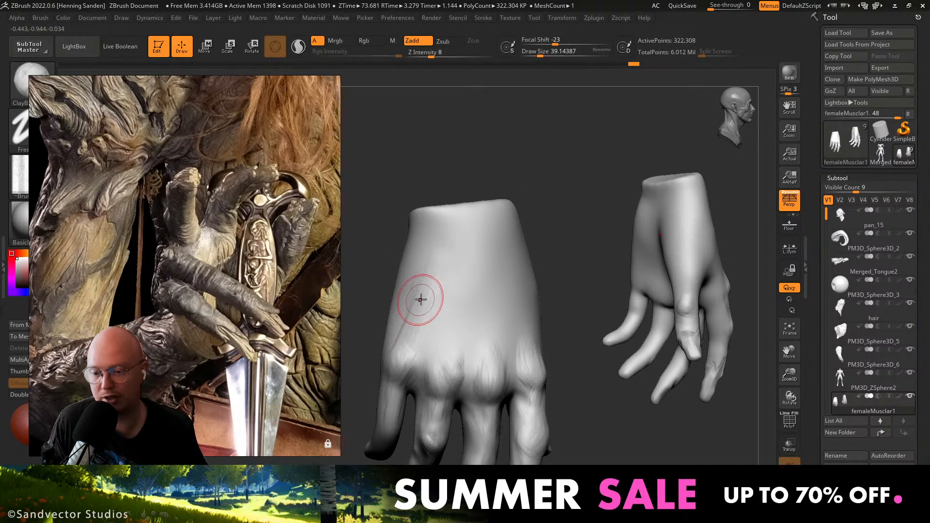
Undo the last stroke and sculpt thin tendons from the wrist to the pinky and ring knuckles, using draw sizes of about 18 and 27.
key("ctrl+z")
key("s")
left_click_drag(436, 274, 395, 344)
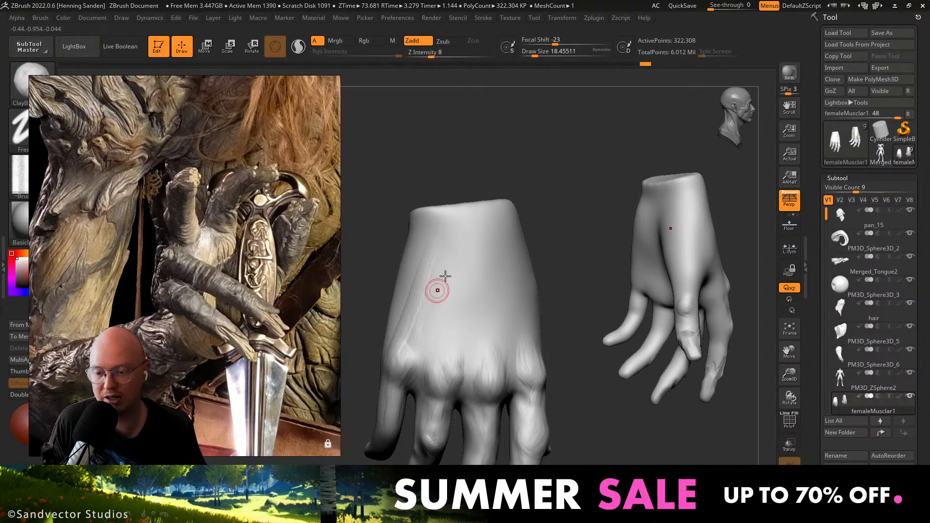
left_click_drag(445, 276, 448, 332)
key("s")
left_click_drag(442, 276, 446, 374)
Sculpt tendons down the back of the hand to the middle and index knuckles, ending with a draw size of about 46.
right_click_drag(450, 361, 488, 348)
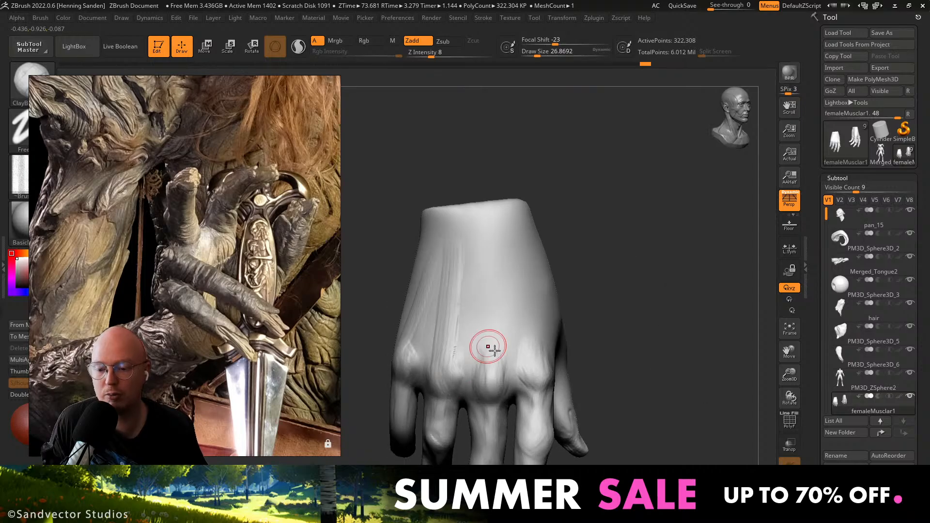
left_click_drag(477, 286, 483, 336)
left_click_drag(474, 264, 488, 330)
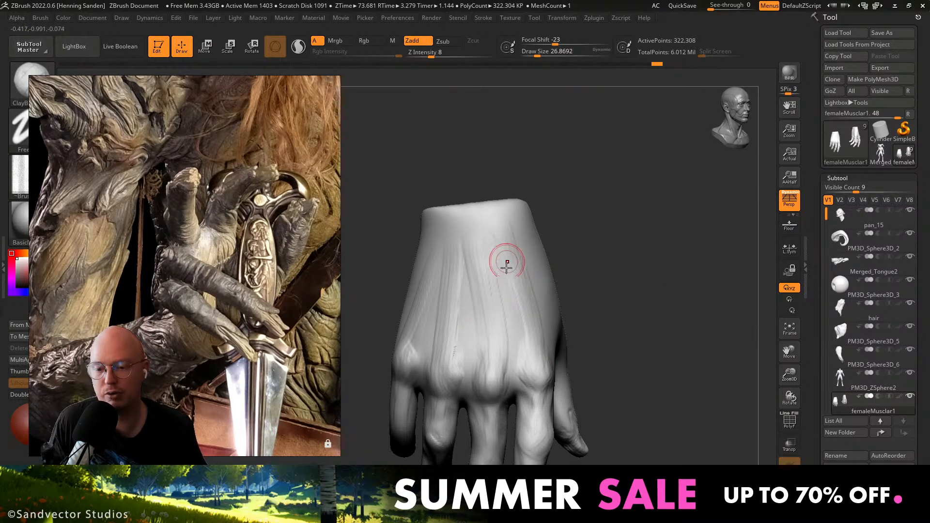
key("s")
mouse_move(506, 267)
left_mouse_down()
mouse_move(499, 285)
mouse_move(510, 383)
left_mouse_up()
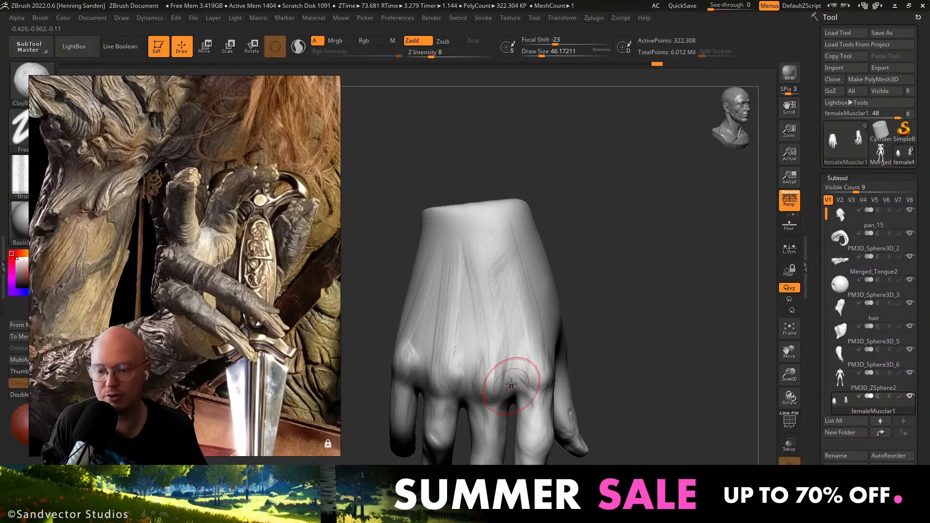
Refine the knuckles and the tendons running into them across the back of the hand at a draw size of about 44.
right_click_drag(511, 383, 513, 387)
right_click_drag(520, 341, 514, 336)
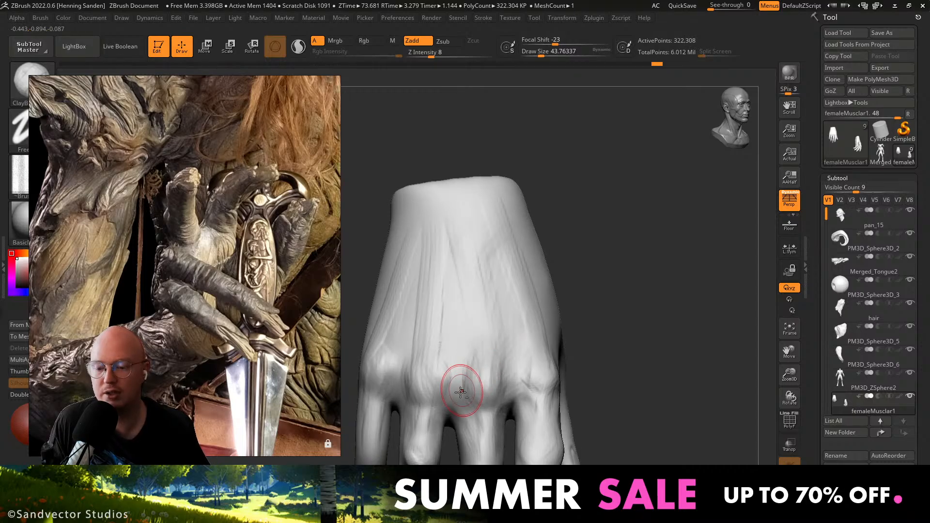
right_click_drag(451, 264, 380, 367)
left_click_drag(408, 250, 442, 336)
mouse_move(442, 336)
right_mouse_down("ctrl")
mouse_move(434, 310)
mouse_move(494, 357)
mouse_move(498, 378)
right_mouse_up("ctrl")
mouse_move(498, 378)
right_mouse_down()
mouse_move(532, 309)
mouse_move(535, 362)
mouse_move(444, 292)
right_mouse_up()
Enlarge the ClayBuildup brush to about 83 and build up the fleshy pad on the palm at the base of the fingers.
mouse_move(463, 275)
left_mouse_down("alt")
mouse_move(453, 262)
mouse_move(423, 260)
left_mouse_up("alt")
right_click_drag(456, 259, 479, 265)
left_click_drag(479, 272, 429, 271, "alt")
mouse_move(429, 271)
right_mouse_down()
mouse_move(469, 252)
mouse_move(470, 184)
right_mouse_up()
key("]")
key("]")
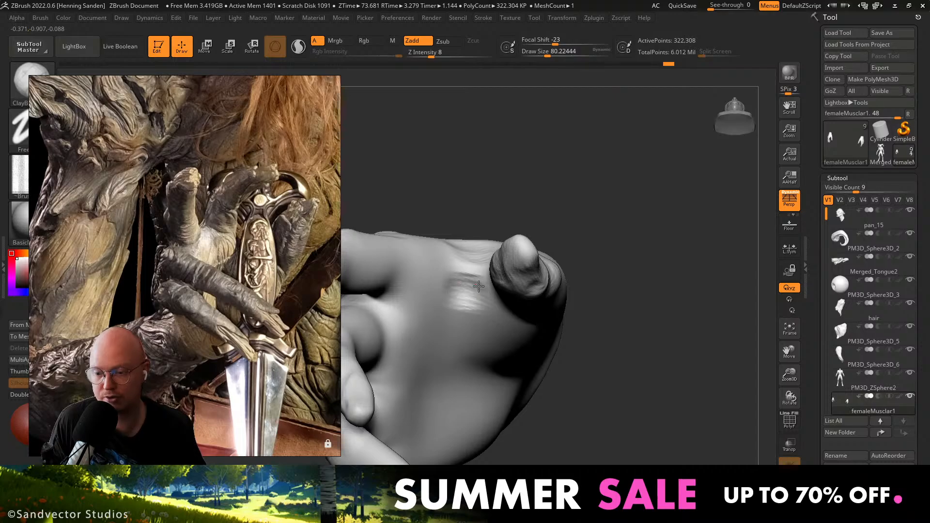
right_click_drag(479, 286, 468, 271)
right_click_drag(468, 271, 465, 295)
mouse_move(450, 243)
right_mouse_down("ctrl")
mouse_move(441, 280)
mouse_move(390, 242)
mouse_move(530, 311)
mouse_move(514, 319)
right_mouse_up("ctrl")
key("]")
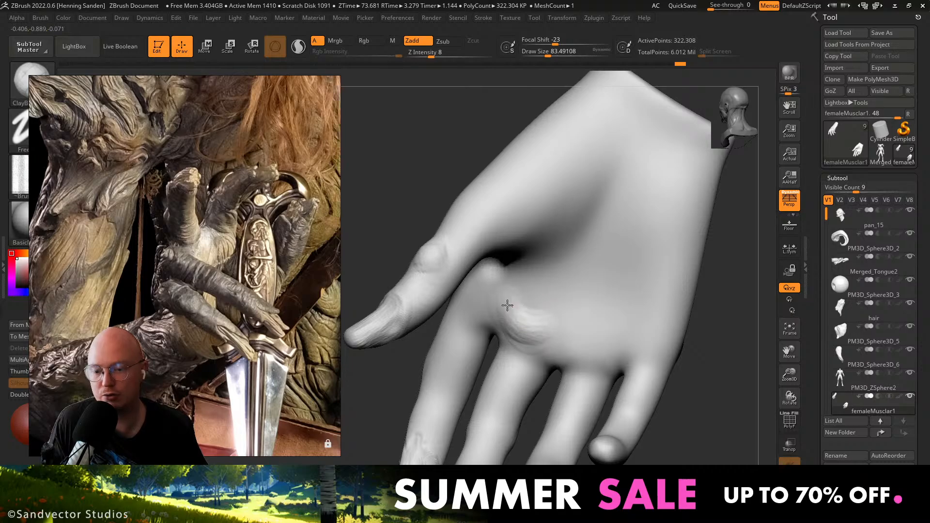
mouse_move(593, 344)
left_mouse_down()
mouse_move(635, 349)
mouse_move(612, 330)
mouse_move(508, 319)
left_mouse_up()
Sculpt wrinkled skin folds into the palm beside the thumb mound with a draw size of about 136.
mouse_move(508, 320)
right_mouse_down("alt")
mouse_move(474, 356)
mouse_move(487, 297)
right_mouse_up("alt")
key("s")
left_click_drag(487, 297, 521, 256)
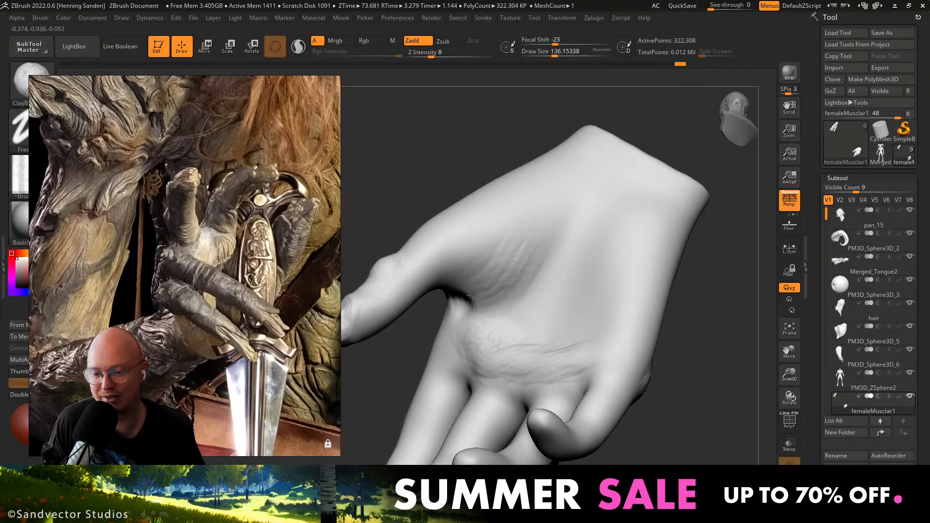
mouse_move(503, 256)
right_mouse_down()
mouse_move(488, 301)
mouse_move(490, 271)
right_mouse_up()
mouse_move(490, 271)
left_mouse_down()
mouse_move(518, 251)
mouse_move(441, 276)
left_mouse_up()
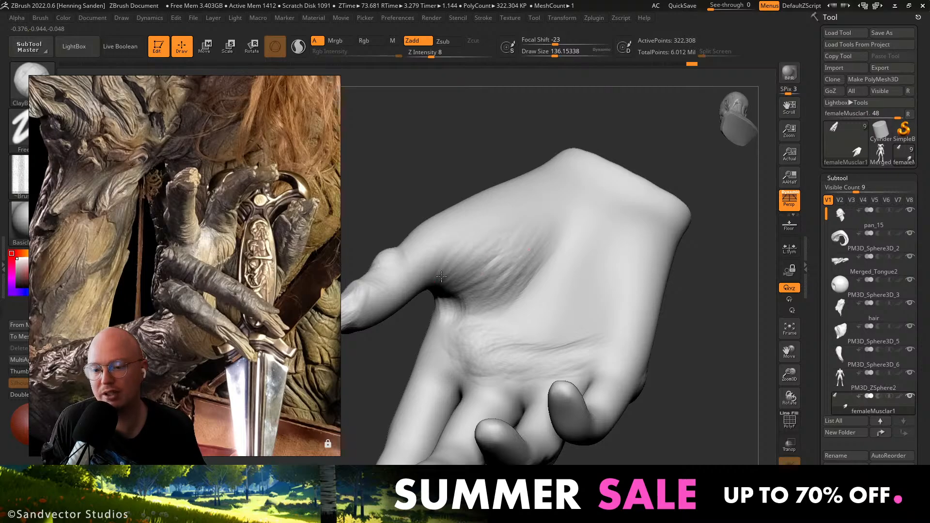
Extend the palm folds toward the wrist and along the ridge below the fingers.
mouse_move(518, 242)
right_mouse_down()
mouse_move(509, 264)
mouse_move(581, 278)
mouse_move(525, 305)
mouse_move(590, 252)
right_mouse_up()
mouse_move(589, 254)
left_mouse_down()
mouse_move(670, 219)
mouse_move(674, 194)
left_mouse_up()
right_click_drag(606, 270, 595, 381)
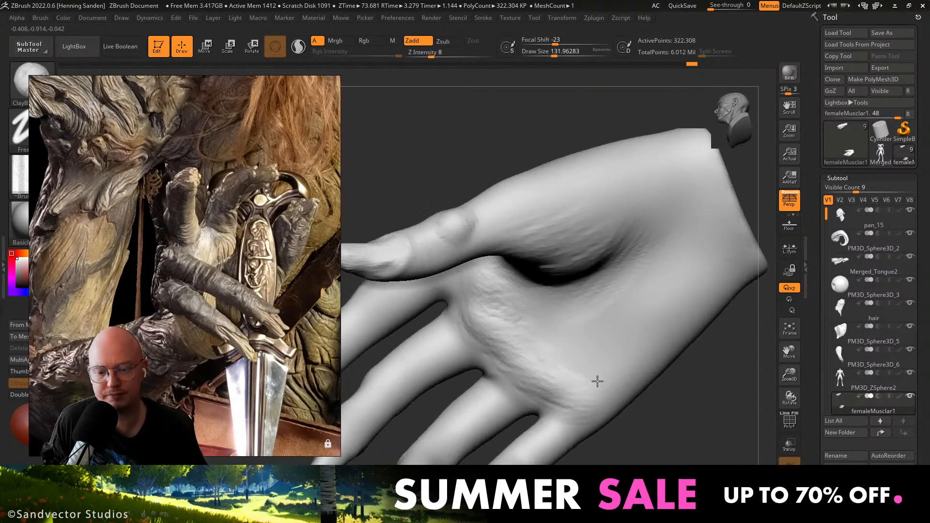
mouse_move(599, 382)
left_mouse_down()
mouse_move(553, 400)
mouse_move(488, 404)
left_mouse_up()
Reduce the draw size to about 71 and sculpt skin folds on the palm side of the pinky, ring, middle and index fingers.
key("s")
mouse_move(489, 420)
left_mouse_down()
mouse_move(471, 408)
mouse_move(469, 419)
left_mouse_up()
mouse_move(472, 416)
right_mouse_down()
mouse_move(512, 361)
mouse_move(490, 387)
mouse_move(490, 372)
mouse_move(586, 354)
right_mouse_up()
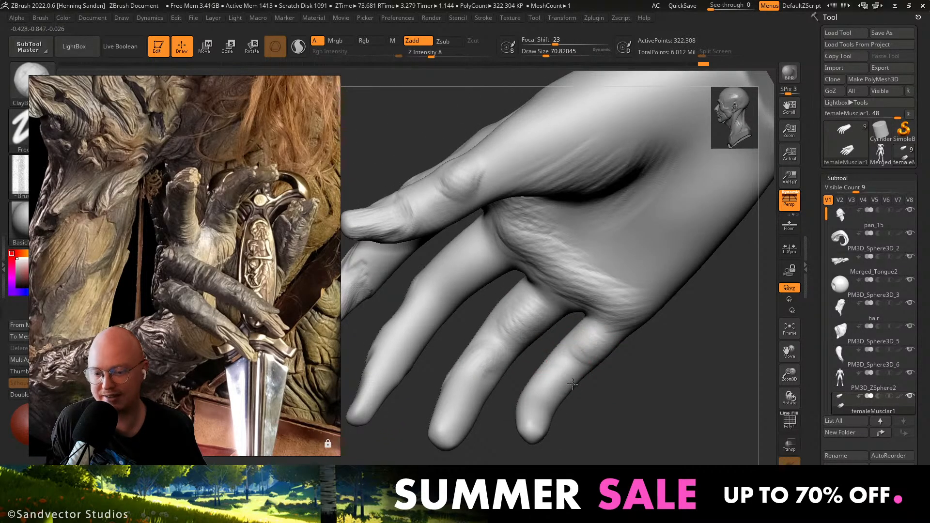
right_click_drag(417, 319, 462, 283)
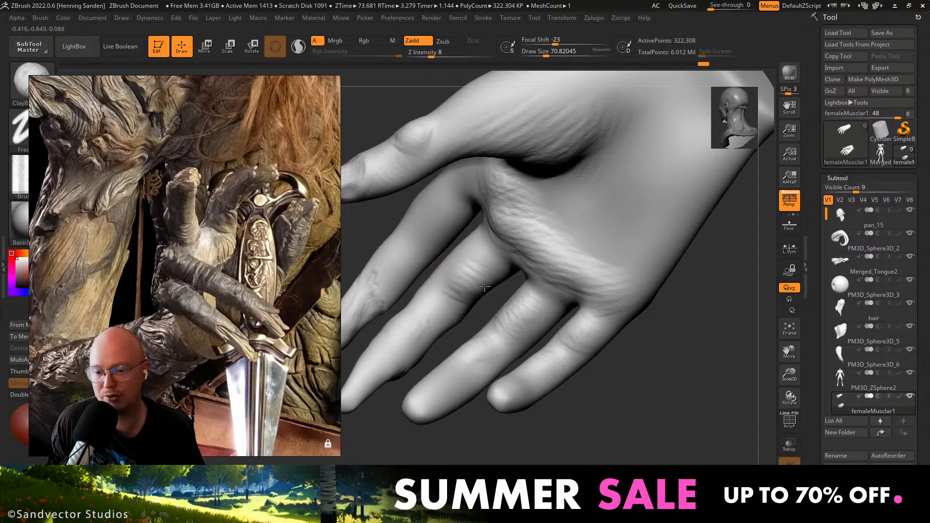
right_click_drag(467, 249, 460, 202)
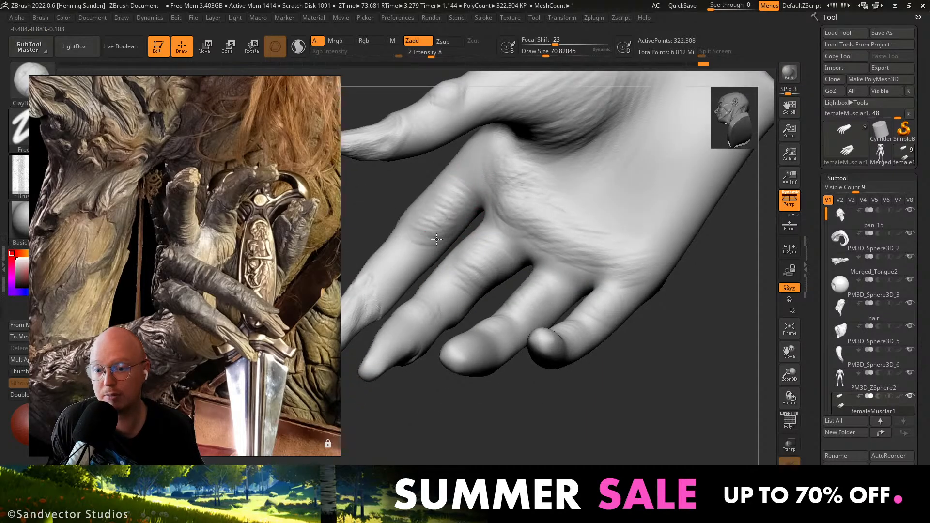
Carve creases into the web between the thumb and index finger with the DamStandard brush.
right_click_drag(384, 274, 526, 237, "ctrl")
mouse_move(525, 237)
right_mouse_down("ctrl")
mouse_move(473, 278)
mouse_move(478, 266)
mouse_move(511, 262)
mouse_move(481, 328)
mouse_move(494, 297)
mouse_move(453, 280)
right_mouse_up("ctrl")
key("b")
key("d")
key("s")
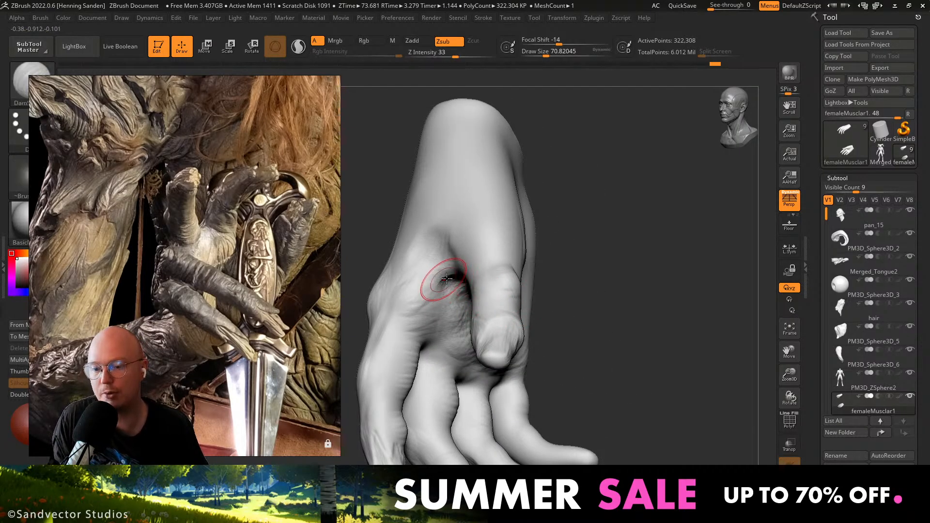
left_click_drag(449, 280, 398, 305)
right_click_drag(390, 304, 452, 281)
left_click_drag(456, 277, 429, 273)
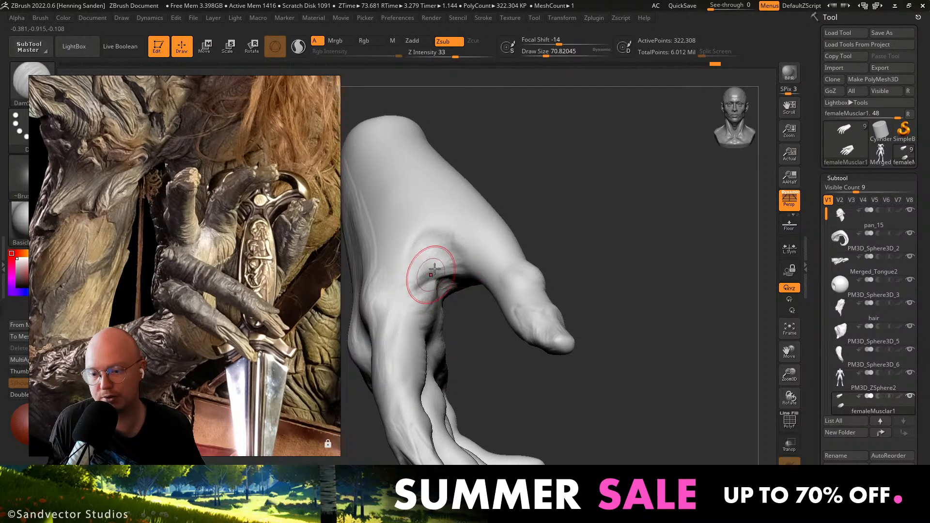
mouse_move(430, 273)
right_mouse_down()
mouse_move(458, 266)
mouse_move(428, 249)
mouse_move(468, 346)
mouse_move(572, 365)
mouse_move(521, 288)
mouse_move(458, 344)
mouse_move(470, 301)
mouse_move(462, 387)
mouse_move(480, 371)
right_mouse_up()
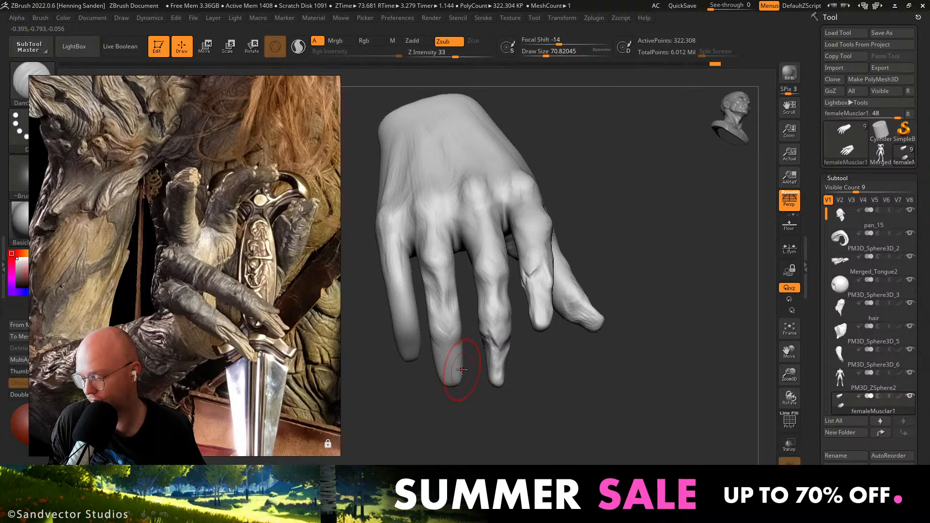
Sculpt lengthwise ridges on the back of the ring fingertip with ClayBuildup at a draw size of about 44.
mouse_move(475, 357)
right_mouse_down()
mouse_move(499, 320)
mouse_move(483, 340)
right_mouse_up()
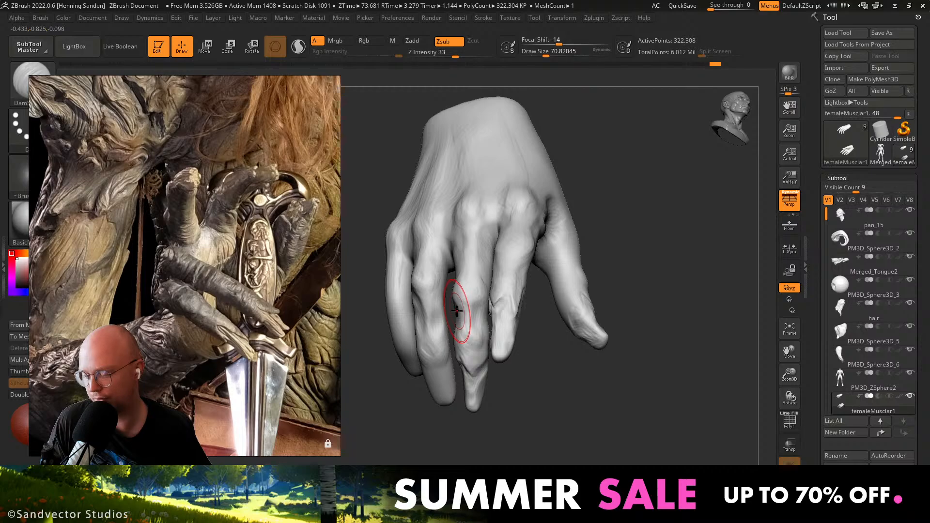
mouse_move(457, 311)
right_mouse_down()
mouse_move(467, 312)
mouse_move(446, 382)
mouse_move(474, 369)
mouse_move(442, 352)
mouse_move(452, 318)
mouse_move(470, 323)
mouse_move(439, 304)
right_mouse_up()
mouse_move(398, 331)
right_mouse_down()
mouse_move(395, 315)
mouse_move(394, 357)
mouse_move(479, 316)
mouse_move(458, 307)
mouse_move(446, 314)
mouse_move(480, 313)
mouse_move(482, 322)
mouse_move(510, 291)
right_mouse_up()
key("b")
key("c")
key("b")
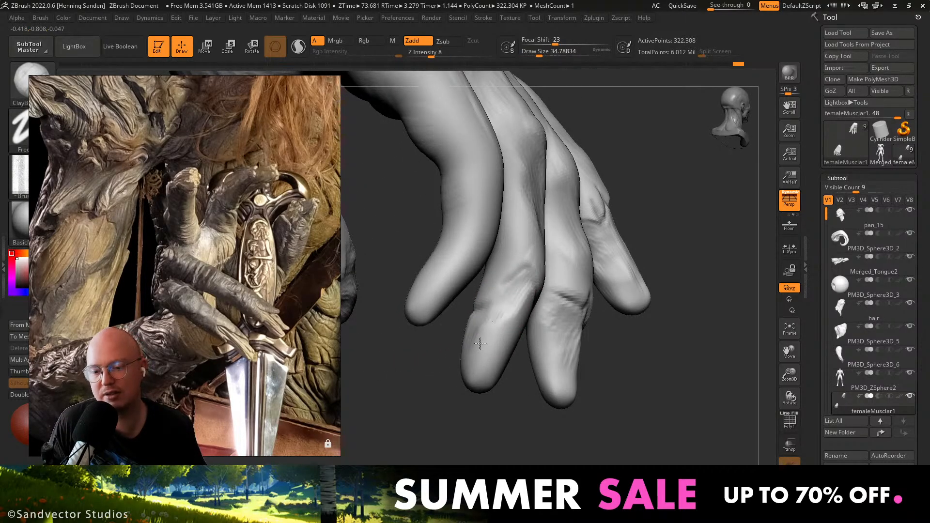
right_click_drag(502, 316, 499, 309)
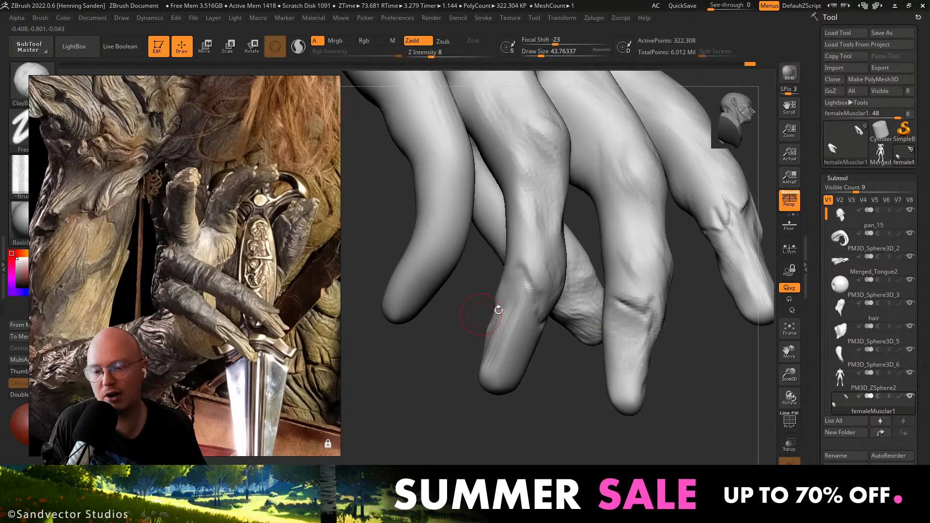
left_click_drag(516, 315, 500, 363)
right_click_drag(506, 355, 573, 318)
left_click_drag(514, 313, 505, 363)
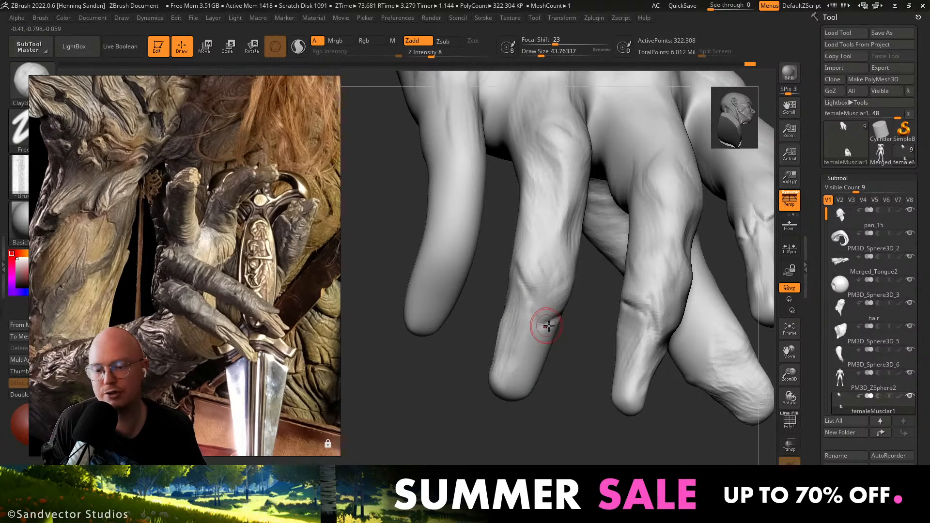
Build up the ring finger's tip and last joint with further ClayBuildup strokes, adjusting the draw size as needed.
right_click_drag(547, 326, 513, 323)
left_click_drag(519, 356, 514, 383)
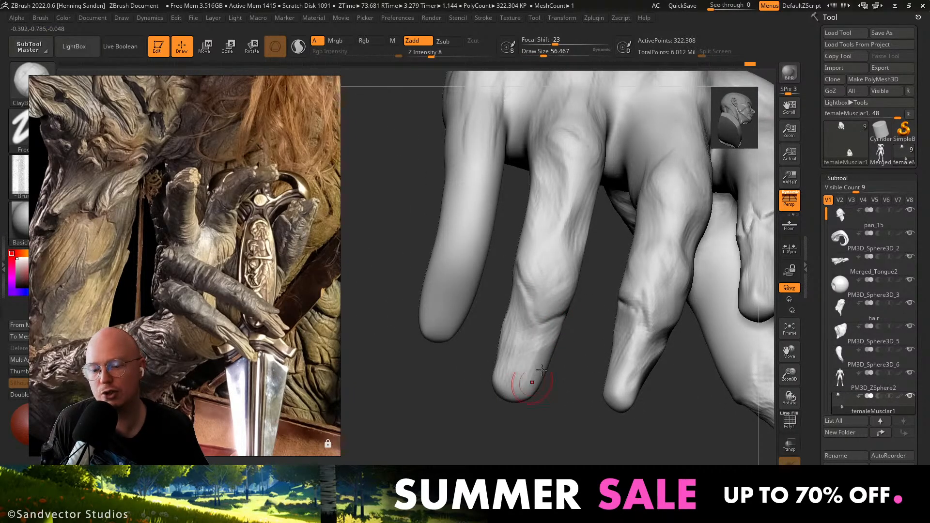
right_click_drag(538, 382, 536, 330)
key("s")
left_click_drag(536, 328, 523, 382)
mouse_move(541, 344)
right_mouse_down()
mouse_move(542, 329)
mouse_move(557, 322)
right_mouse_up()
key("s")
left_click_drag(557, 321, 555, 322)
mouse_move(555, 316)
left_mouse_down()
mouse_move(525, 317)
mouse_move(522, 295)
left_mouse_up()
right_click_drag(542, 322, 550, 315)
Reshape the ring fingertip into a more tapered form with the Move brush at a draw size of about 90.
key("b")
key("m")
key("v")
key("s")
left_click_drag(536, 352, 514, 375)
key("s")
left_click_drag(496, 381, 500, 381)
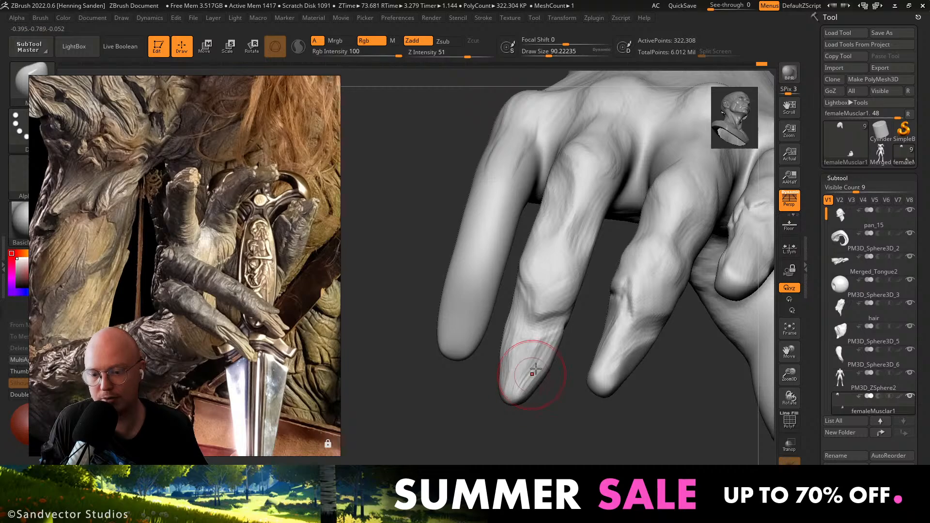
Switch to ClayBuildup at a draw size of about 51 and carve a crease across the finger's last joint.
mouse_move(535, 370)
right_mouse_down()
mouse_move(533, 356)
mouse_move(544, 383)
mouse_move(562, 361)
mouse_move(554, 384)
mouse_move(590, 366)
right_mouse_up()
key("s")
key("b")
key("c")
key("b")
key("s")
left_click_drag(596, 360, 588, 360)
left_click_drag(573, 315, 596, 367, "alt")
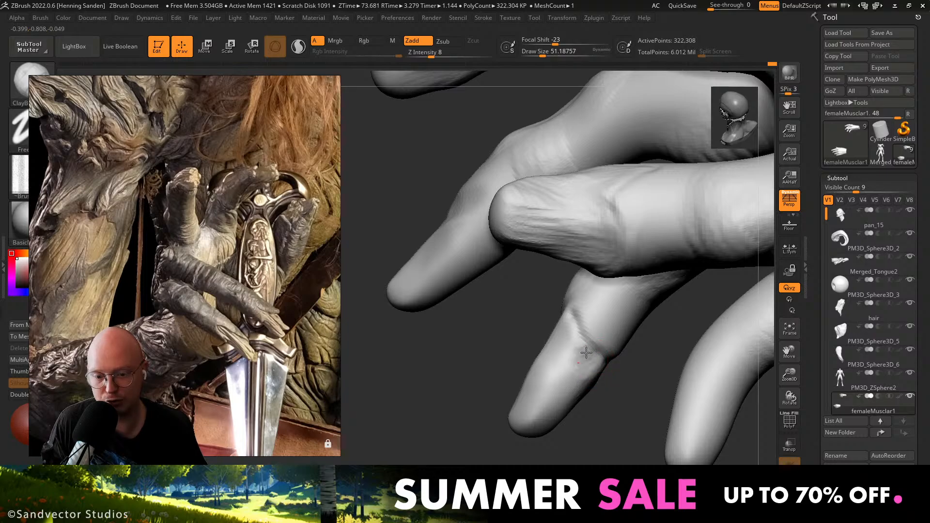
Build up the area between the creased joint and the fingertip with lengthwise strokes.
right_click_drag(593, 371, 591, 363)
mouse_move(594, 364)
left_mouse_down()
mouse_move(566, 404)
mouse_move(553, 382)
left_mouse_up()
right_click_drag(595, 357, 550, 383)
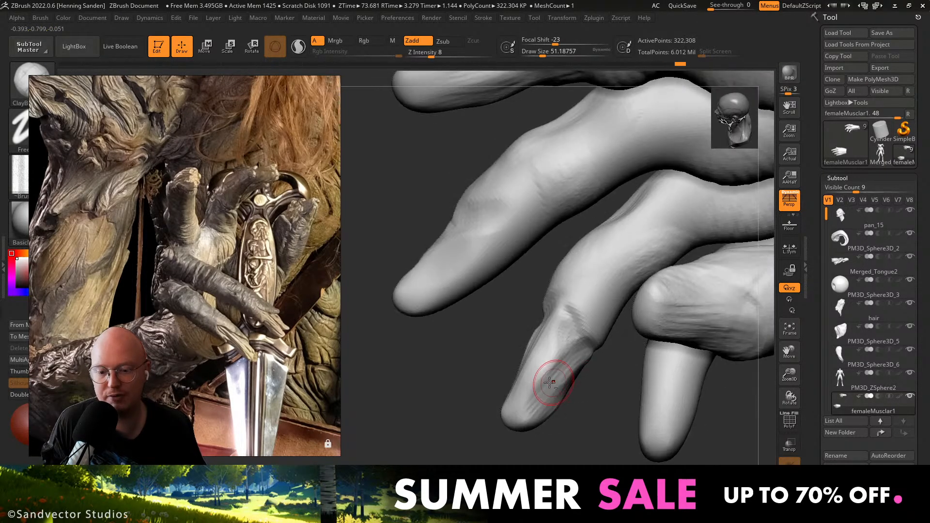
left_click_drag(530, 401, 537, 386)
Sculpt the back of the pinky's last segment with ClayBuildup, enlarging the draw size to about 80.
right_click_drag(532, 378, 521, 293, "ctrl")
mouse_move(564, 381)
right_mouse_down()
mouse_move(591, 346)
mouse_move(533, 381)
mouse_move(557, 373)
mouse_move(546, 339)
mouse_move(523, 356)
mouse_move(484, 267)
mouse_move(488, 250)
mouse_move(475, 280)
mouse_move(441, 304)
mouse_move(459, 305)
mouse_move(459, 289)
mouse_move(444, 332)
mouse_move(471, 355)
mouse_move(473, 374)
mouse_move(484, 319)
mouse_move(533, 311)
right_mouse_up()
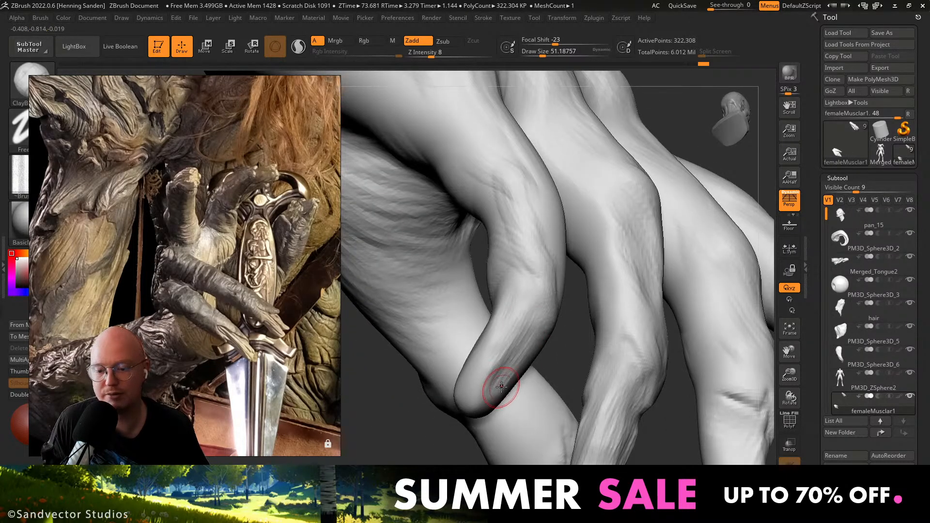
right_click_drag(490, 396, 519, 307)
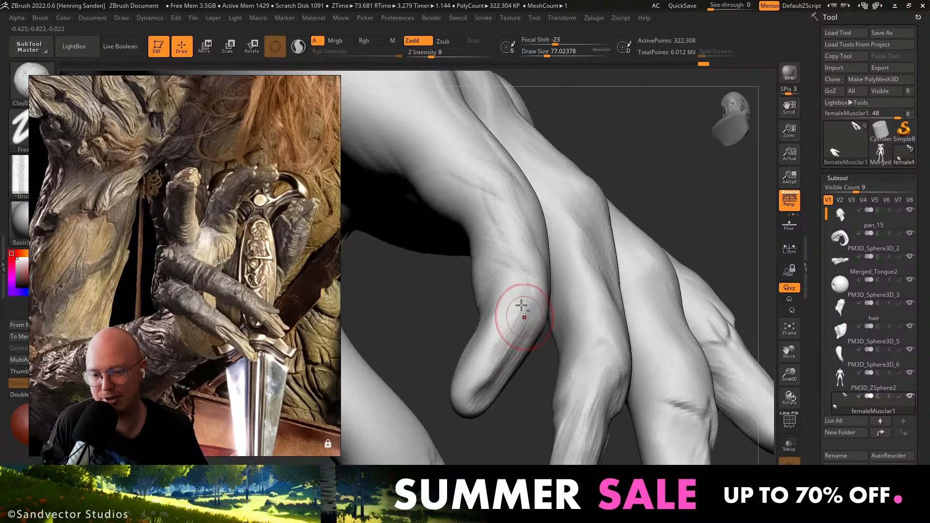
right_click_drag(477, 345, 531, 312)
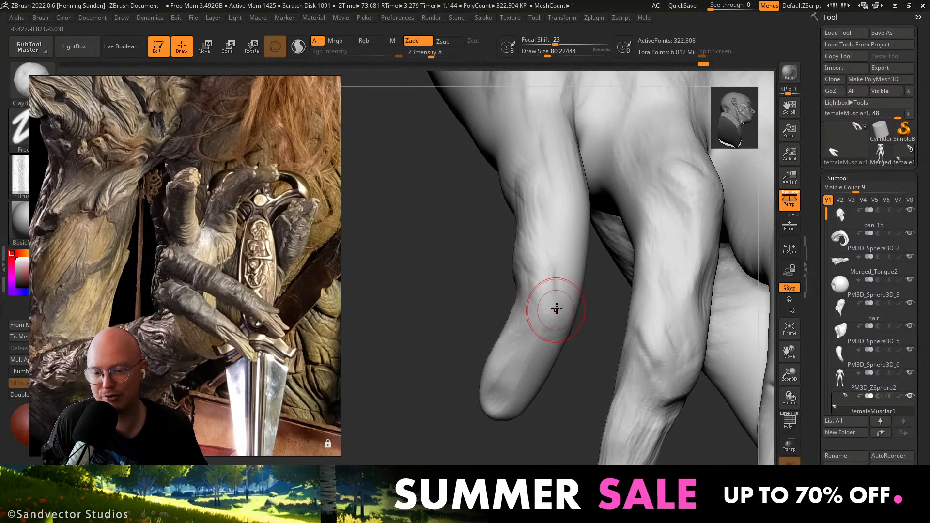
Cut creases around the pinky's last joint with the DamStandard brush at a draw size of about 33.
key("b")
key("d")
key("s")
key("s")
left_click_drag(556, 331, 548, 330)
mouse_move(544, 325)
right_mouse_down()
mouse_move(526, 291)
mouse_move(547, 300)
mouse_move(505, 297)
right_mouse_up()
right_click_drag(456, 328, 425, 334)
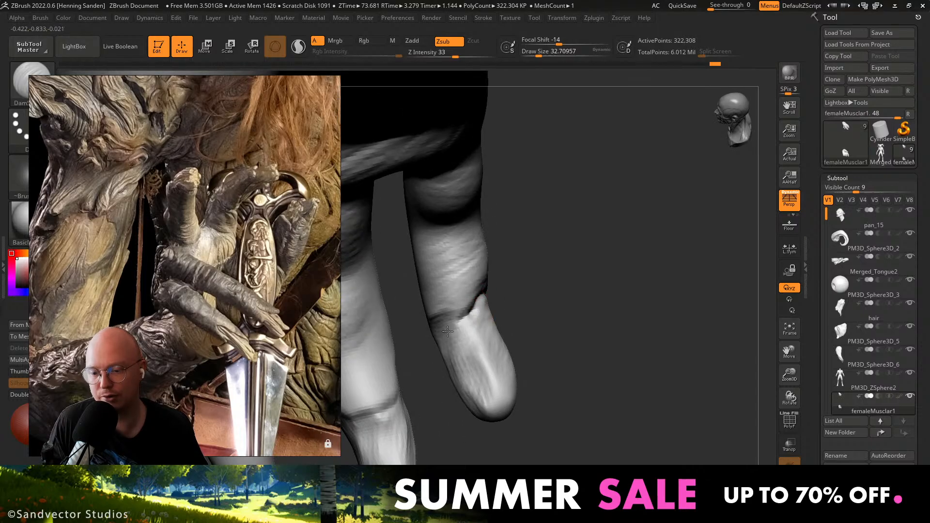
left_click_drag(425, 334, 459, 324)
mouse_move(426, 356)
right_mouse_down()
mouse_move(443, 334)
mouse_move(425, 361)
right_mouse_up()
left_click_drag(426, 367, 383, 375)
right_click_drag(387, 378, 431, 407)
Switch back to ClayBuildup at a draw size of about 68 and build up the pinky fingertip.
key("b")
key("c")
key("b")
key("s")
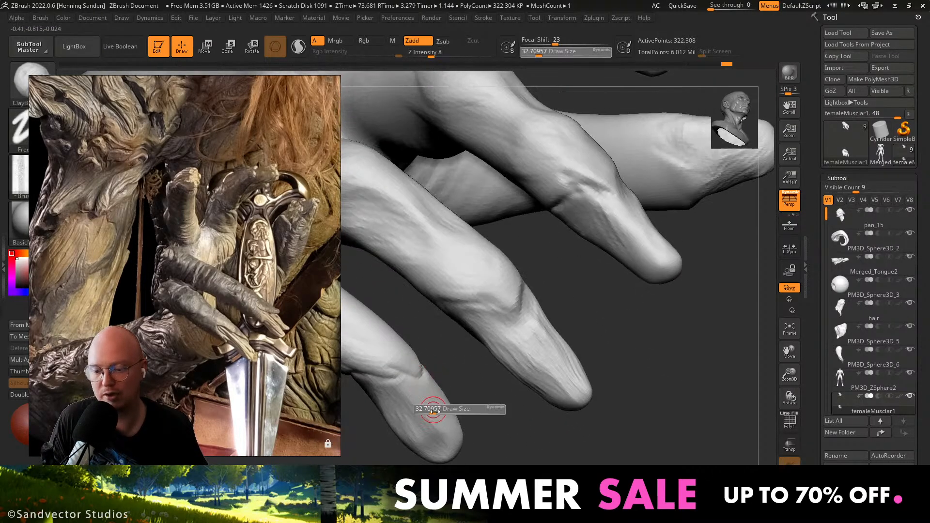
left_click_drag(432, 410, 440, 410)
mouse_move(439, 410)
right_mouse_down()
mouse_move(435, 425)
mouse_move(481, 390)
right_mouse_up()
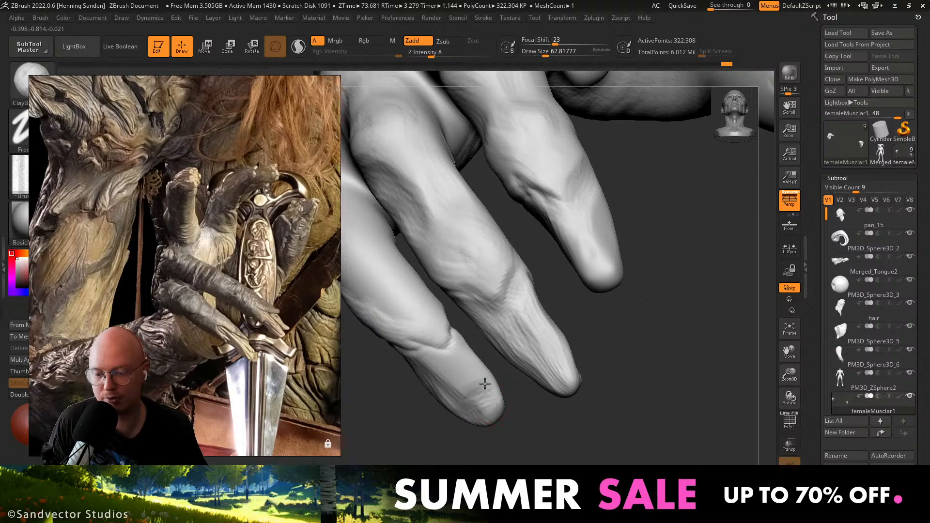
Reduce the draw size to about 51 and add wrinkles around the pinky's last joint.
key("s")
left_click_drag(435, 360, 432, 361)
mouse_move(447, 366)
right_mouse_down()
mouse_move(416, 357)
mouse_move(426, 351)
right_mouse_up()
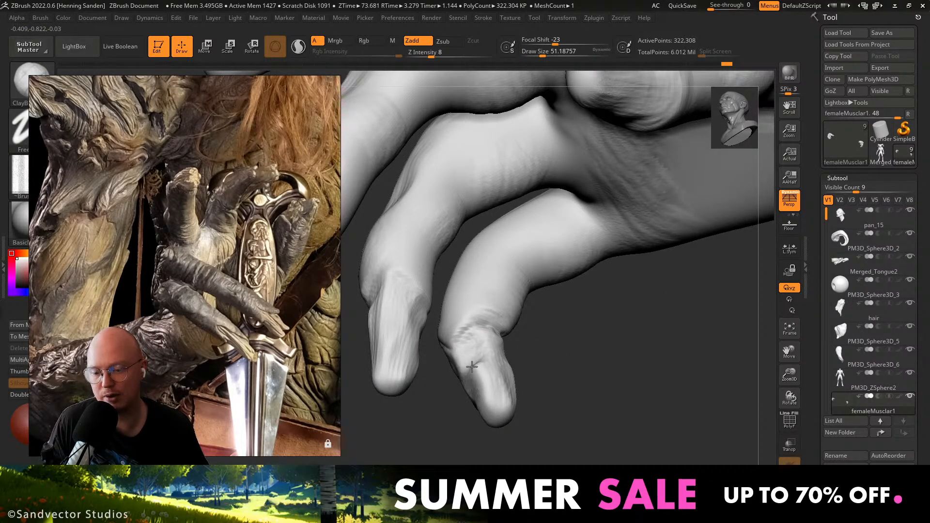
Build up the pinky's fingertip and the area around its last joint with ClayBuildup, adjusting the draw size between strokes.
key("s")
left_click_drag(486, 386, 485, 380)
right_click_drag(494, 353, 519, 339)
left_click_drag(493, 335, 494, 398)
mouse_move(512, 397)
right_mouse_down("ctrl")
mouse_move(549, 367)
mouse_move(438, 281)
mouse_move(420, 292)
mouse_move(521, 298)
mouse_move(513, 267)
mouse_move(489, 310)
mouse_move(518, 389)
right_mouse_up("ctrl")
key("s")
left_click_drag(518, 389, 510, 390)
right_click_drag(510, 390, 508, 364)
mouse_move(508, 364)
right_mouse_down("ctrl")
mouse_move(515, 427)
mouse_move(518, 377)
right_mouse_up("ctrl")
key("s")
left_click_drag(518, 378, 519, 377)
Switch to the Move brush and adjust the shapes of the thumb and index finger, raising the draw size to about 80.
mouse_move(524, 370)
right_mouse_down()
mouse_move(490, 353)
mouse_move(488, 334)
mouse_move(476, 347)
mouse_move(483, 327)
mouse_move(394, 336)
mouse_move(520, 379)
mouse_move(544, 315)
mouse_move(508, 343)
mouse_move(617, 353)
mouse_move(563, 336)
mouse_move(615, 345)
mouse_move(624, 368)
mouse_move(599, 321)
mouse_move(586, 357)
mouse_move(565, 369)
right_mouse_up()
key("s")
key("ctrl")
key("s")
left_click_drag(565, 370, 554, 384)
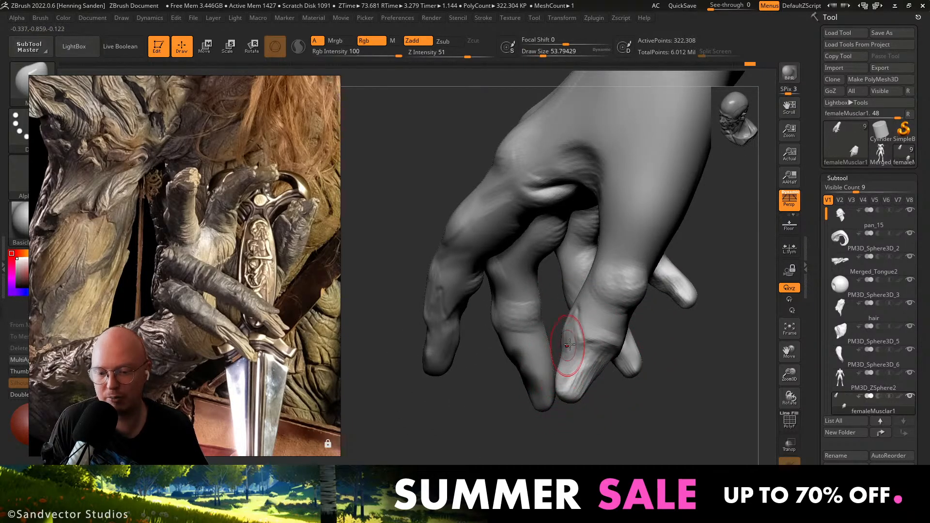
mouse_move(577, 334)
right_mouse_down()
mouse_move(564, 360)
mouse_move(581, 358)
mouse_move(586, 344)
right_mouse_up()
mouse_move(400, 324)
right_mouse_down()
mouse_move(429, 320)
mouse_move(467, 284)
mouse_move(460, 308)
right_mouse_up()
key("s")
left_click_drag(461, 308, 463, 308)
right_click_drag(448, 313, 504, 307)
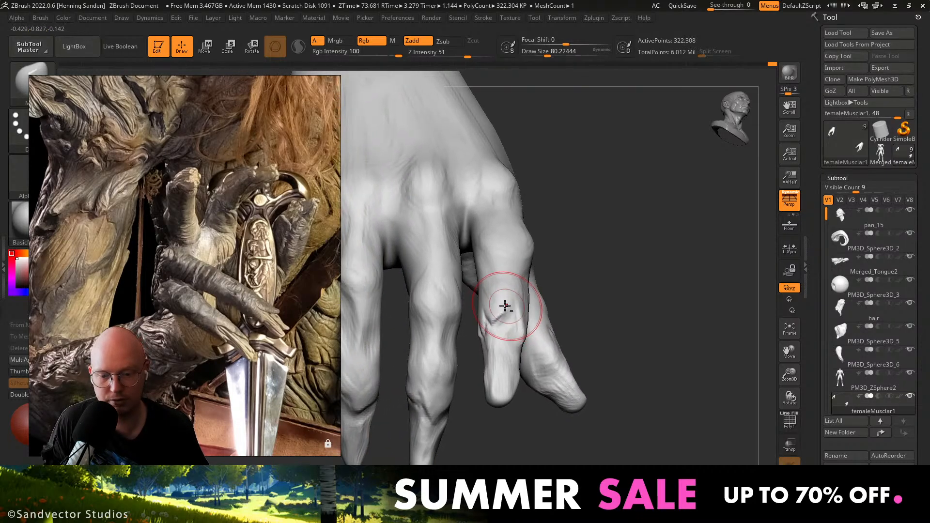
Reshape the tips of the middle and ring fingers with the Move brush at a draw size of about 94.
mouse_move(439, 339)
right_mouse_down()
mouse_move(446, 328)
mouse_move(489, 336)
right_mouse_up()
key("s")
left_click_drag(490, 338, 493, 339)
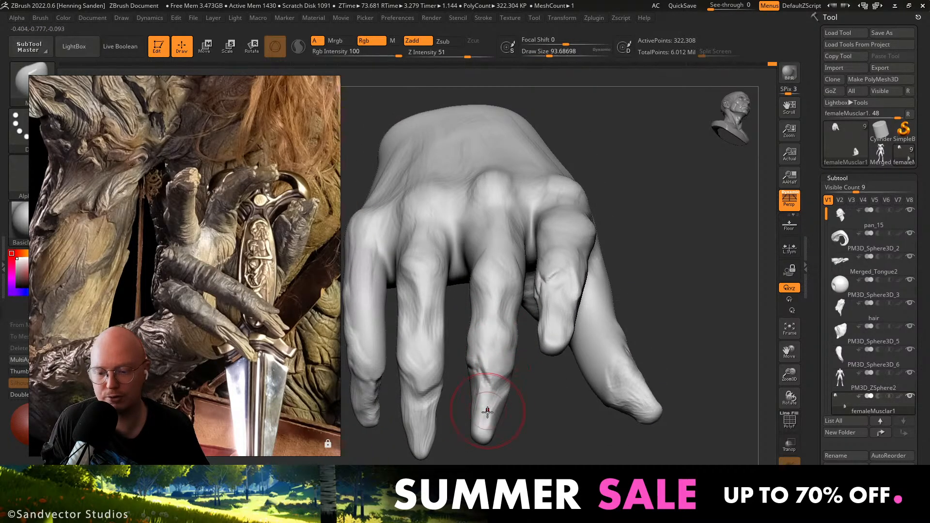
left_click_drag(487, 412, 489, 417)
right_click_drag(426, 411, 429, 416)
key("s")
left_click_drag(429, 416, 425, 445)
Switch back to ClayBuildup at a draw size of about 41 and refine the backs of the fingers.
mouse_move(426, 440)
right_mouse_down()
mouse_move(467, 423)
mouse_move(463, 412)
right_mouse_up()
key("b")
key("c")
key("b")
mouse_move(444, 366)
right_mouse_down()
mouse_move(429, 363)
mouse_move(441, 358)
right_mouse_up()
key("alt+Tab")
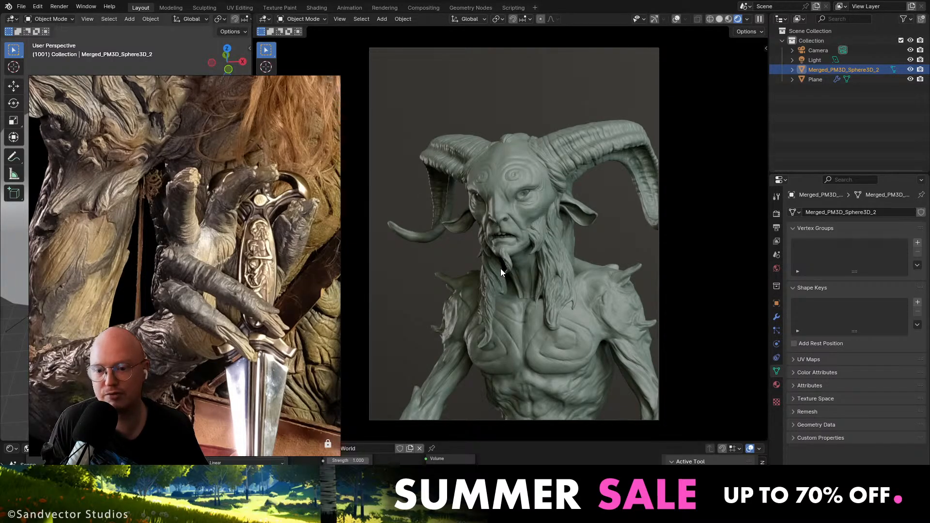
key("alt+Tab")
right_click_drag(492, 290, 475, 338)
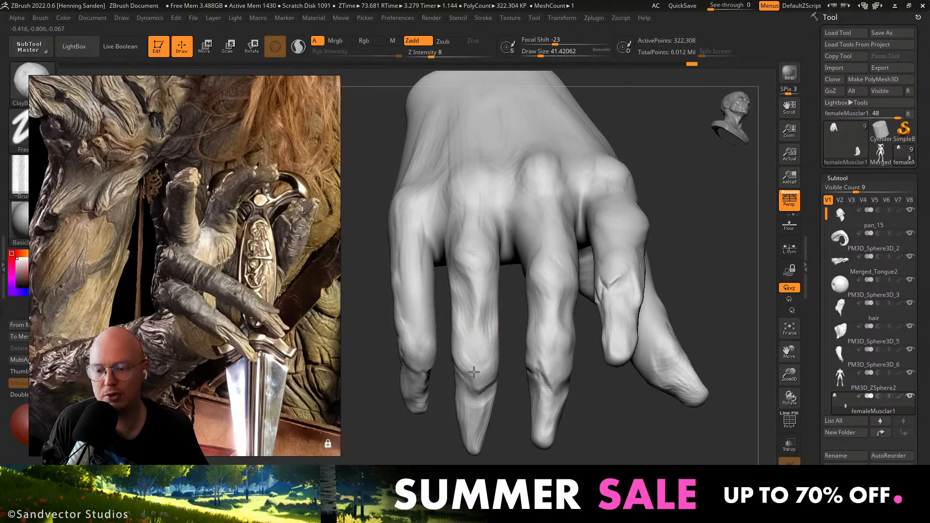
mouse_move(473, 372)
right_mouse_down()
mouse_move(430, 351)
mouse_move(429, 285)
mouse_move(402, 296)
mouse_move(486, 363)
right_mouse_up()
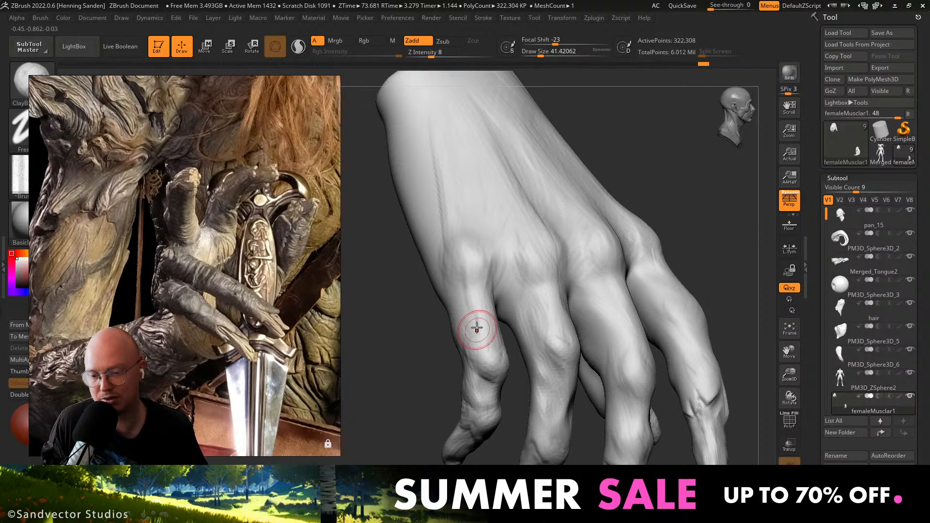
Sculpt the knuckles and tendons on the back of the hand with ClayBuildup at a draw size of about 46.
right_click_drag(473, 297, 489, 312)
key("s")
left_click_drag(487, 310, 492, 310)
left_click_drag(502, 266, 477, 262)
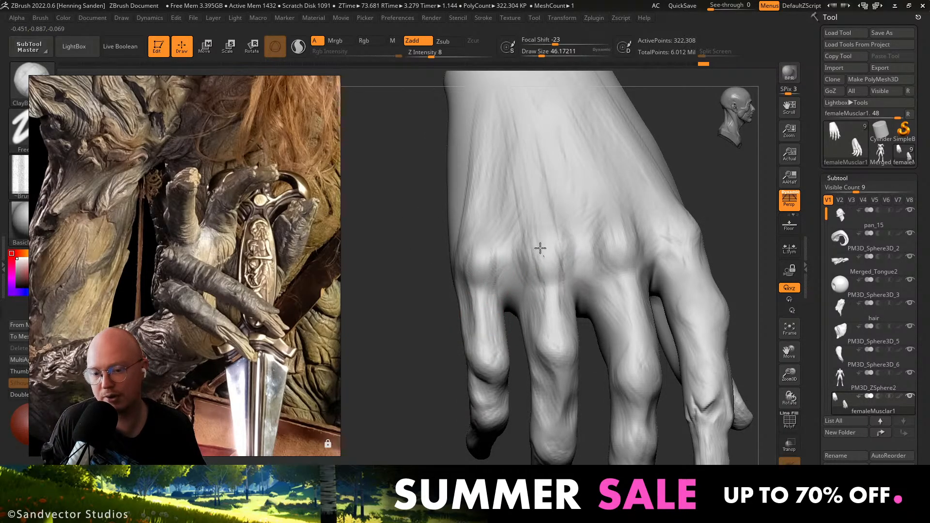
Build up folds across the palm below the finger bases with ClayBuildup at a draw size of about 68.
mouse_move(540, 248)
right_mouse_down("ctrl")
mouse_move(494, 189)
mouse_move(528, 347)
right_mouse_up("ctrl")
key("s")
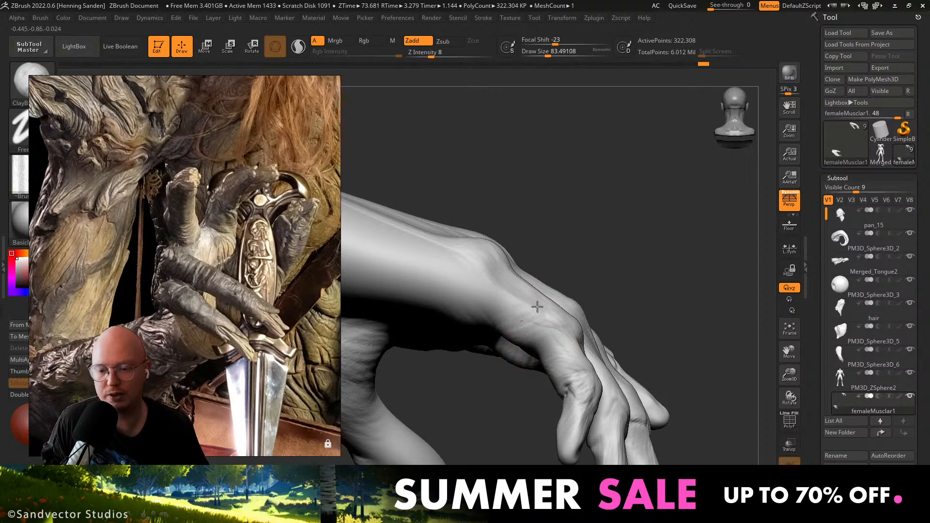
key("s")
left_click_drag(514, 307, 512, 307)
mouse_move(504, 308)
right_mouse_down()
mouse_move(504, 334)
mouse_move(508, 321)
right_mouse_up()
mouse_move(507, 320)
right_mouse_down("alt")
mouse_move(523, 323)
mouse_move(523, 292)
mouse_move(473, 326)
mouse_move(525, 327)
mouse_move(537, 382)
right_mouse_up("alt")
right_click_drag(515, 425, 545, 347)
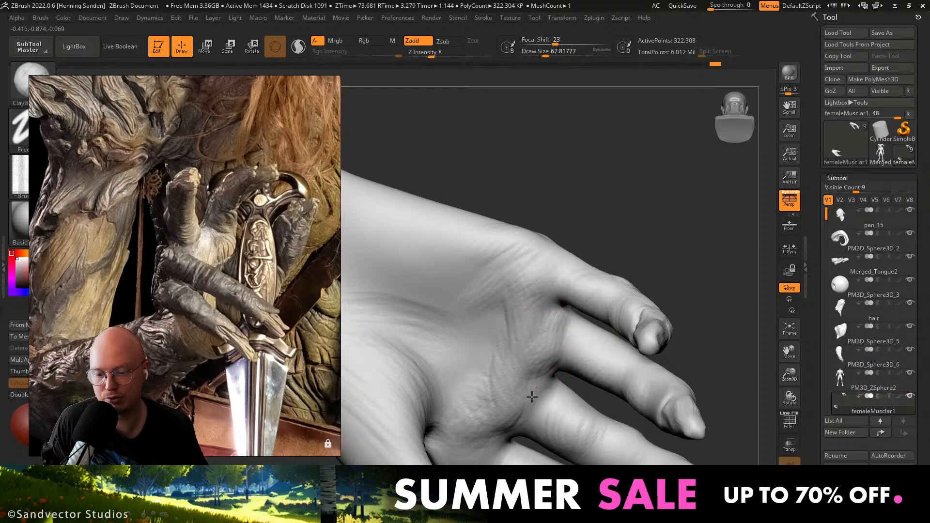
left_click_drag(532, 397, 448, 454)
left_click_drag(522, 374, 460, 411)
mouse_move(538, 326)
left_mouse_down()
mouse_move(477, 351)
mouse_move(471, 367)
left_mouse_up()
left_click_drag(531, 293, 482, 320)
Reduce the draw size to about 33 and carve a groove along the outer back of the hand towards the pinky knuckle.
right_click_drag(491, 290, 501, 193, "ctrl")
mouse_move(507, 384)
right_mouse_down()
mouse_move(529, 369)
mouse_move(531, 330)
mouse_move(453, 305)
mouse_move(571, 343)
right_mouse_up()
key("s")
left_click_drag(558, 339, 553, 339)
left_click_drag(543, 331, 577, 348, "alt")
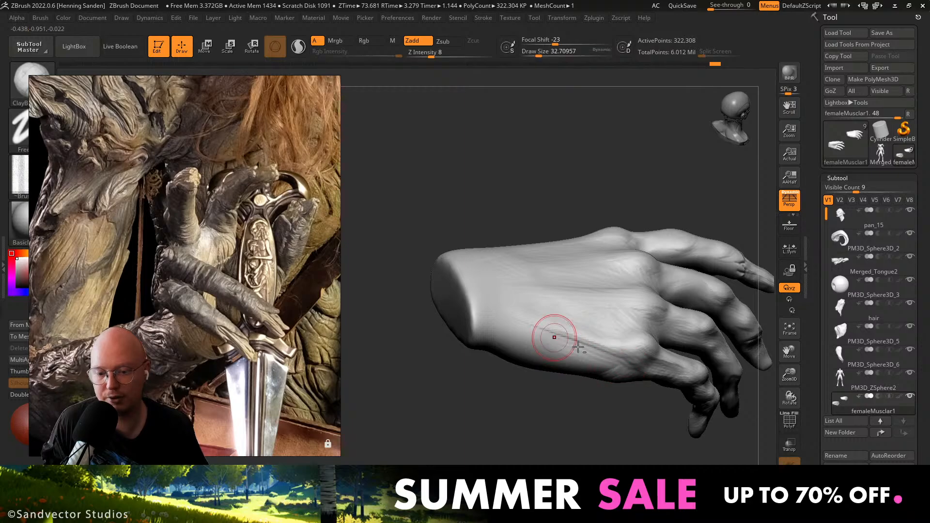
mouse_move(536, 331)
right_mouse_down()
mouse_move(616, 332)
mouse_move(599, 373)
mouse_move(521, 380)
right_mouse_up()
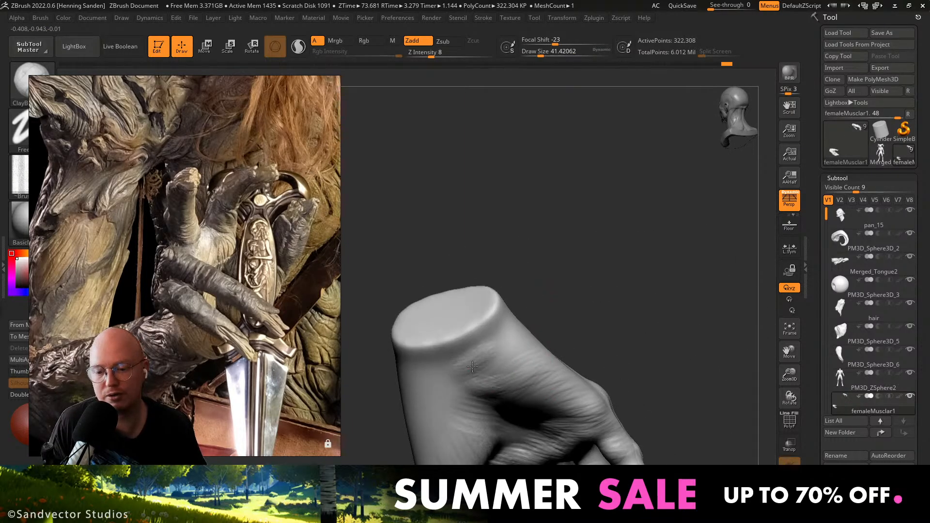
Sculpt the heel of the palm and the inner wrist with ClayBuildup, raising the draw size to about 71.
left_click_drag(472, 366, 490, 360)
right_click_drag(501, 366, 521, 377)
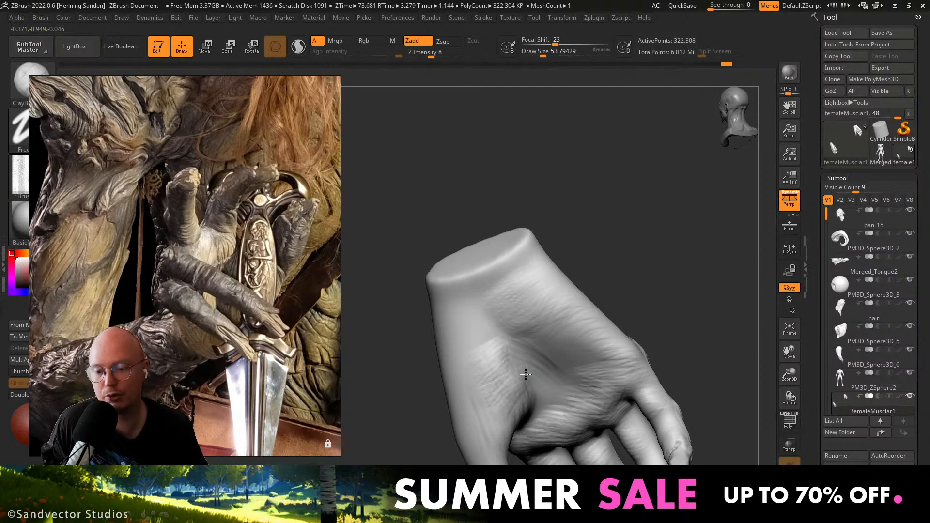
mouse_move(525, 374)
right_mouse_down()
mouse_move(557, 333)
mouse_move(525, 379)
mouse_move(584, 381)
right_mouse_up()
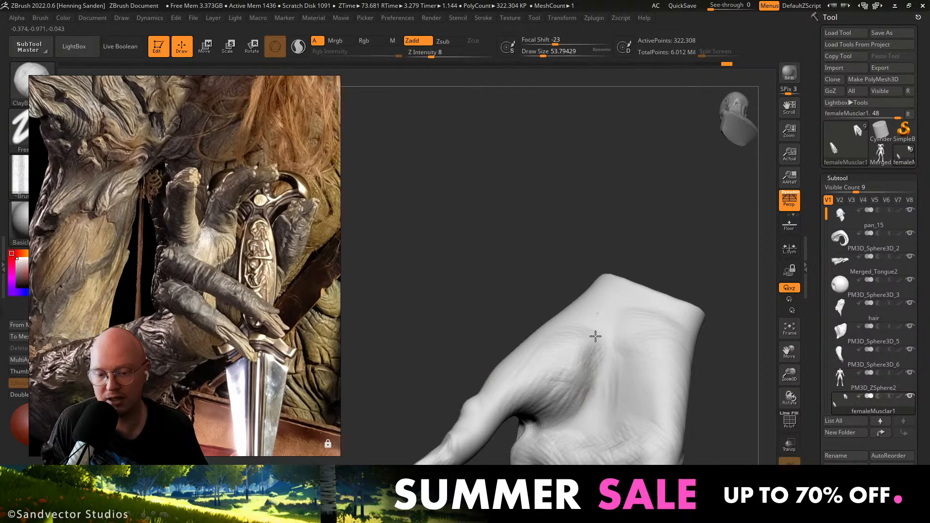
right_click_drag(595, 336, 604, 317)
mouse_move(604, 317)
left_mouse_down()
mouse_move(584, 325)
mouse_move(623, 294)
left_mouse_up()
key("bracketright")
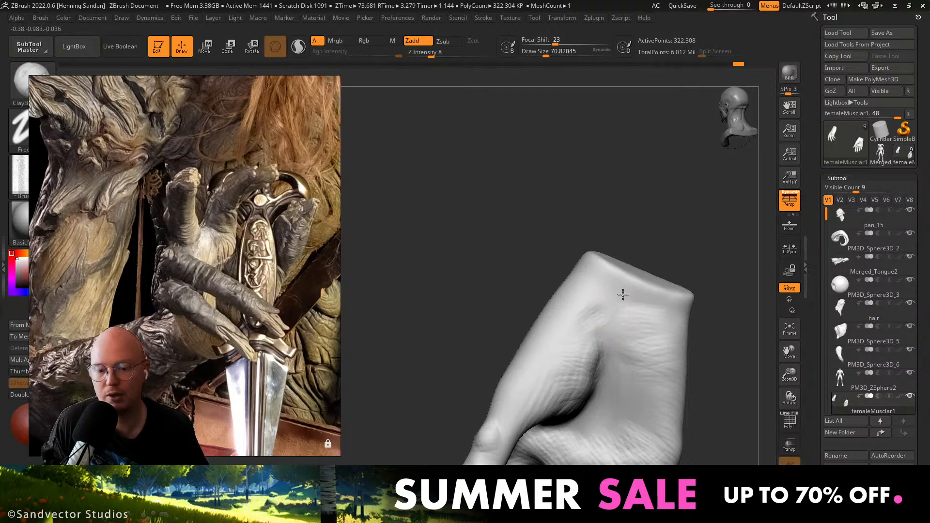
right_click_drag(627, 284, 597, 290)
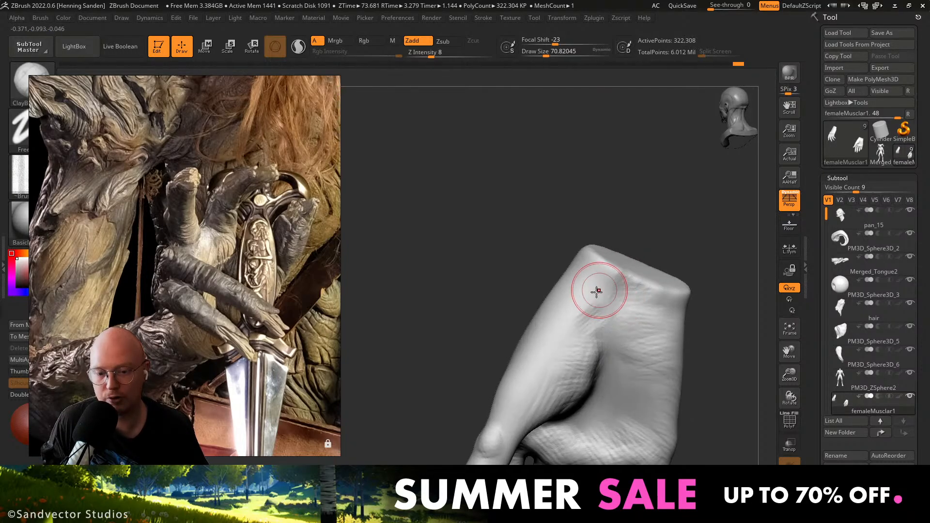
Switch to the Move brush and reshape the thumb around its middle joint, enlarging the draw size to about 100.
mouse_move(549, 385)
right_mouse_down()
mouse_move(553, 353)
mouse_move(517, 332)
right_mouse_up()
key("s")
left_click_drag(517, 332, 512, 333)
mouse_move(512, 332)
right_mouse_down()
mouse_move(482, 329)
mouse_move(568, 271)
mouse_move(577, 384)
mouse_move(523, 387)
mouse_move(564, 274)
mouse_move(561, 290)
right_mouse_up()
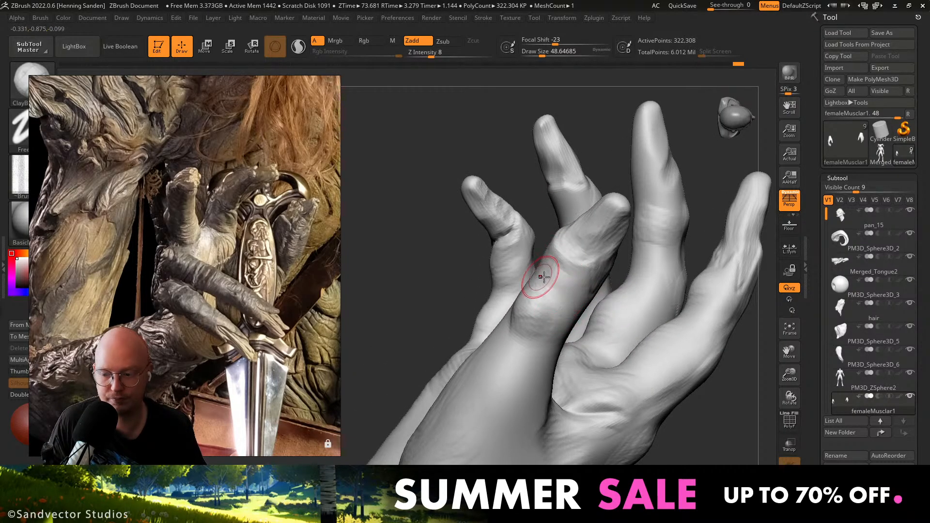
key("b")
key("m")
key("v")
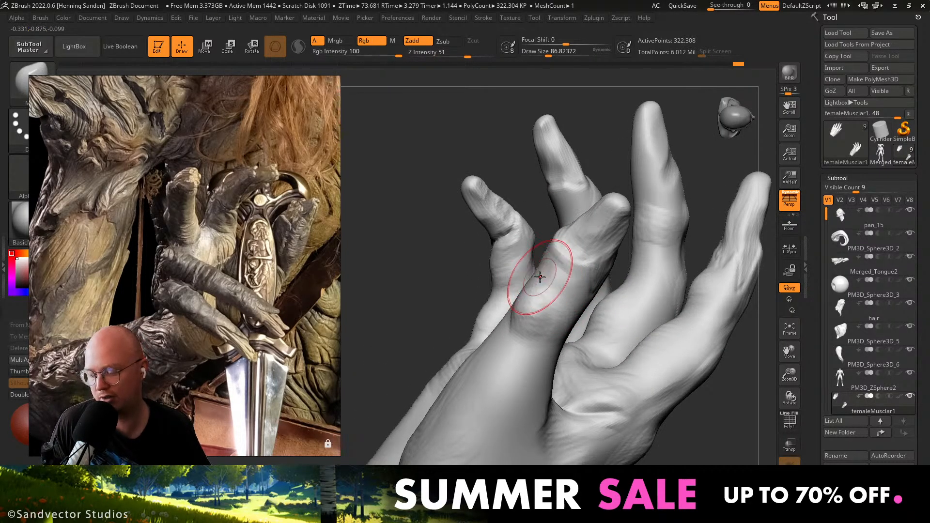
mouse_move(561, 289)
right_mouse_down()
mouse_move(560, 256)
mouse_move(542, 235)
right_mouse_up()
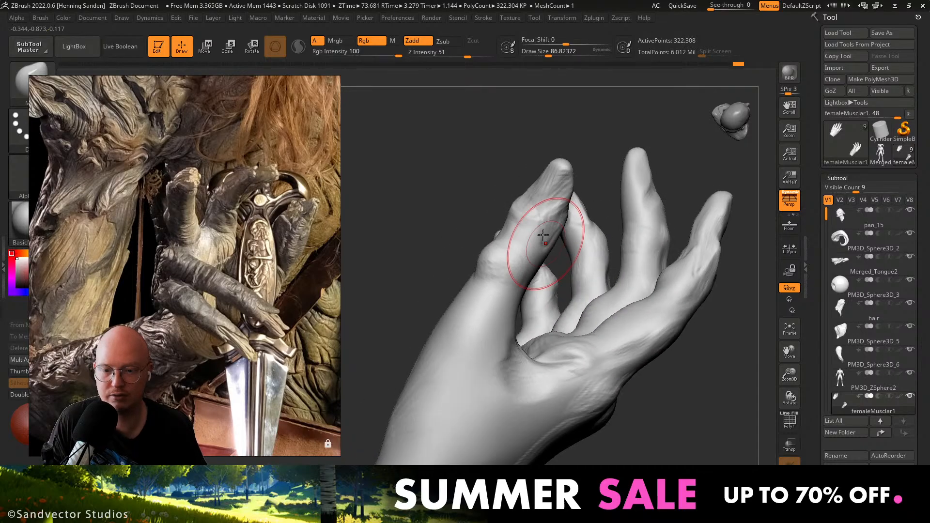
left_click_drag(532, 242, 534, 242)
right_click_drag(534, 241, 511, 263)
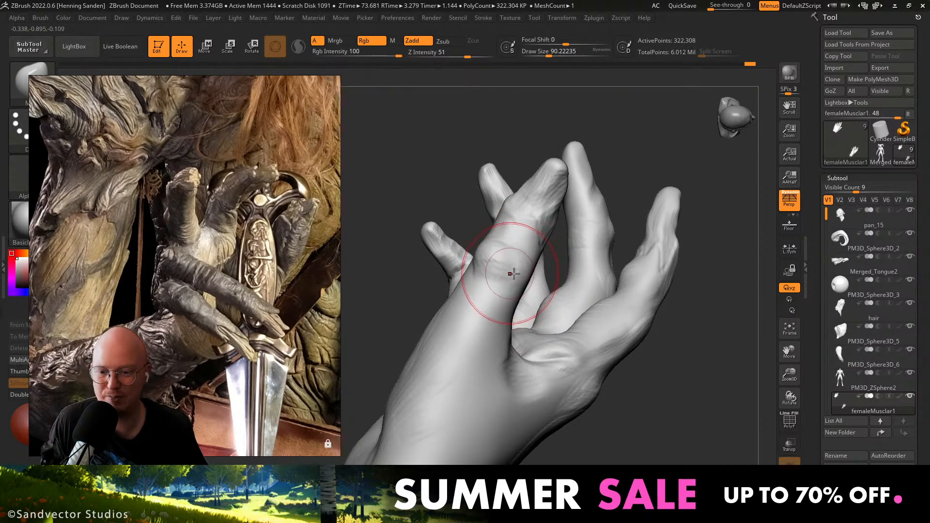
mouse_move(514, 274)
right_mouse_down()
mouse_move(517, 266)
mouse_move(484, 363)
mouse_move(520, 249)
right_mouse_up()
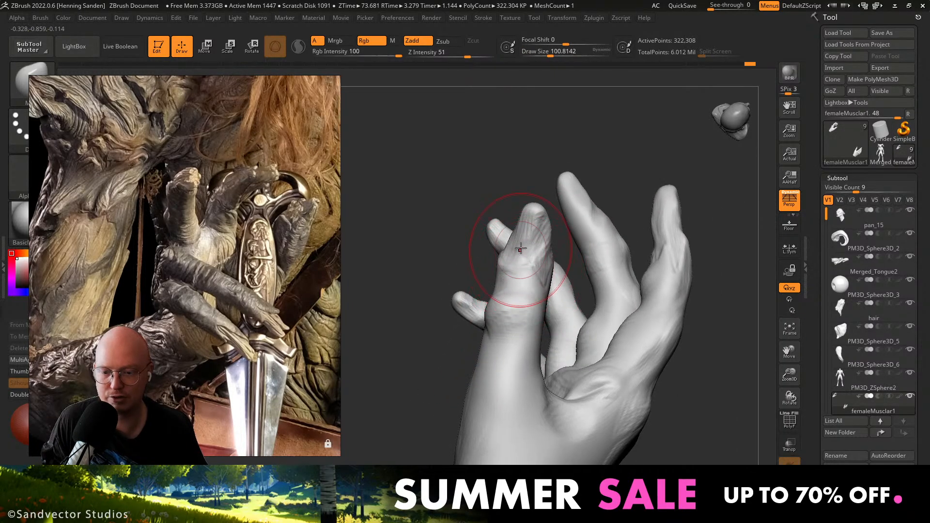
Refine the contour of the thumb's last segment with the Move brush at a draw size of about 51.
key("s")
left_click_drag(520, 248, 512, 248)
right_click_drag(509, 259, 523, 254)
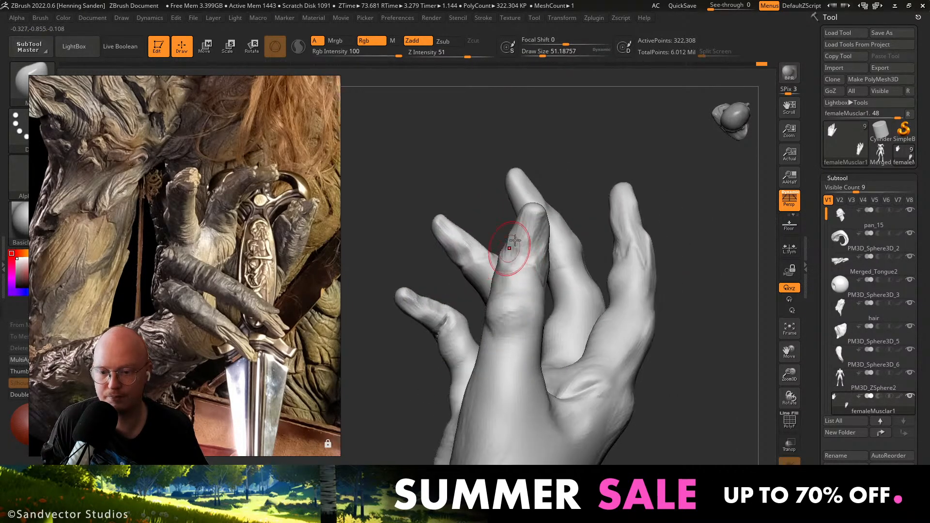
left_click_drag(510, 249, 519, 245)
Enlarge the draw size to about 192 and lower the hand mesh by two subdivision levels.
right_click_drag(540, 205, 408, 158, "ctrl")
mouse_move(537, 232)
right_mouse_down("ctrl")
mouse_move(586, 245)
mouse_move(489, 249)
mouse_move(532, 281)
right_mouse_up("ctrl")
key("s")
left_click_drag(495, 224, 508, 220)
mouse_move(538, 219)
right_mouse_down()
mouse_move(556, 233)
mouse_move(510, 242)
right_mouse_up()
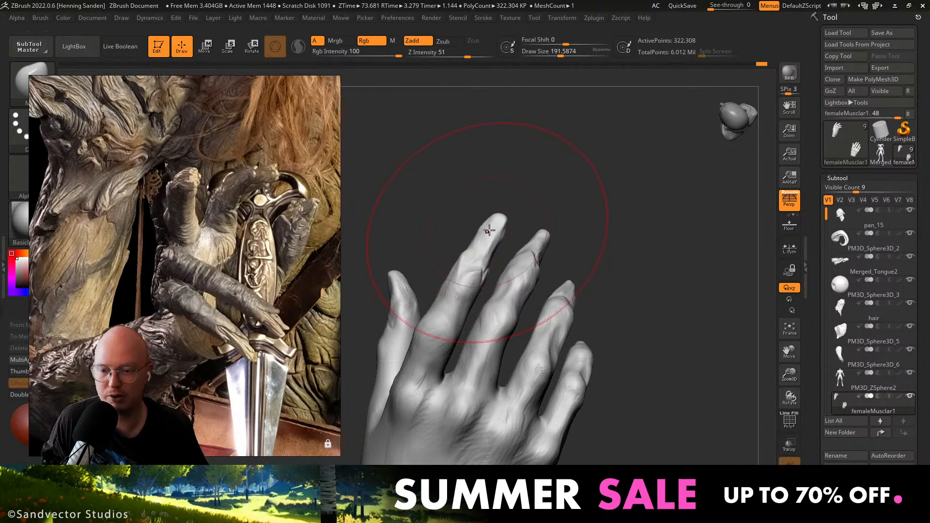
key("shift+d")
key("shift+d")
Mask everything except the index finger and adjust its length with the scale gizmo placed at its base.
key("e")
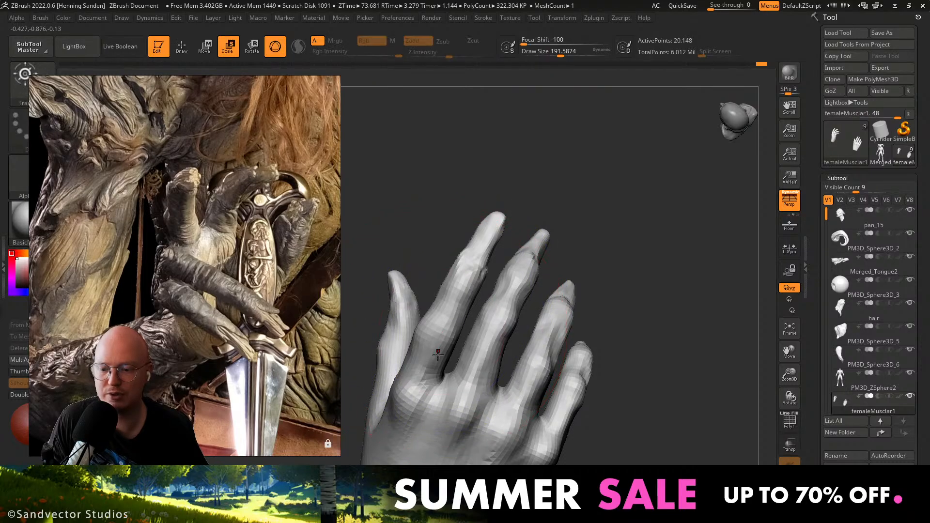
left_click_drag(419, 379, 431, 356, "ctrl")
mouse_move(438, 339)
right_mouse_down()
mouse_move(548, 332)
mouse_move(460, 329)
mouse_move(431, 349)
right_mouse_up()
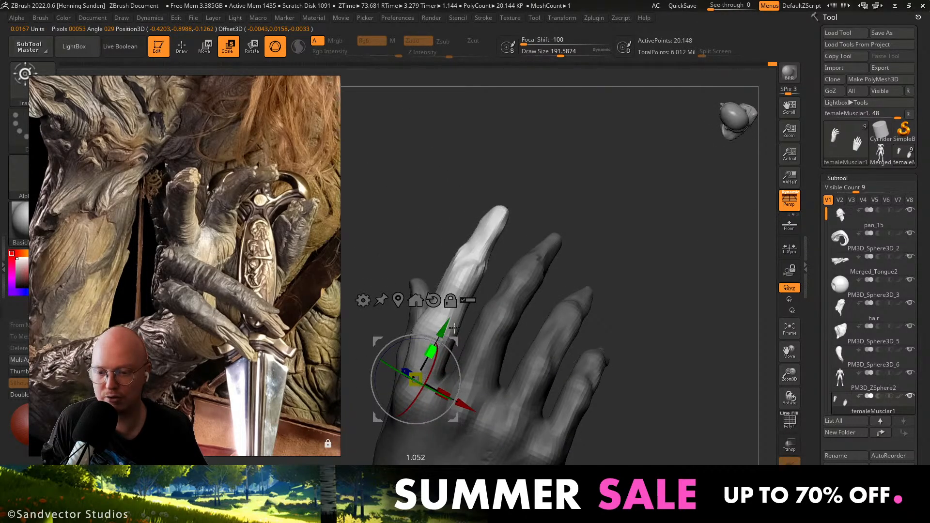
left_click_drag(426, 351, 425, 355)
right_click_drag(424, 355, 444, 335)
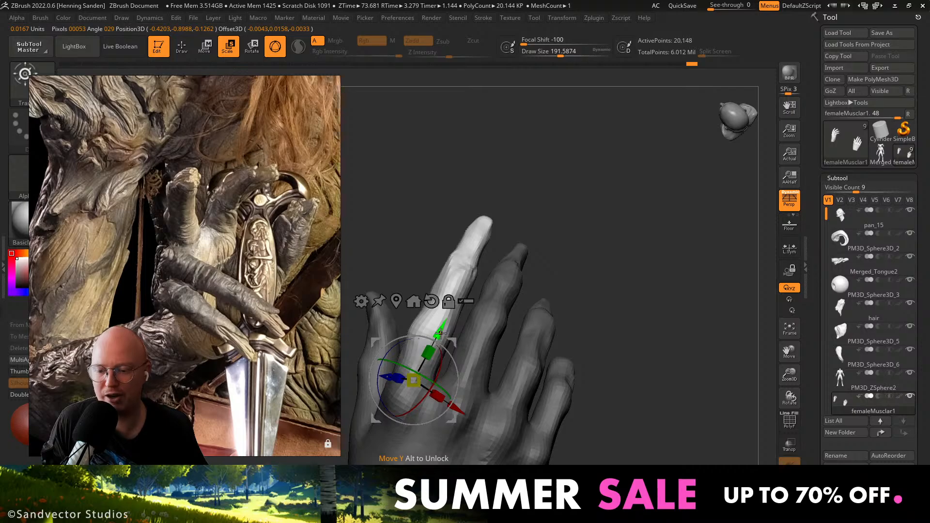
left_click_drag(440, 333, 436, 335)
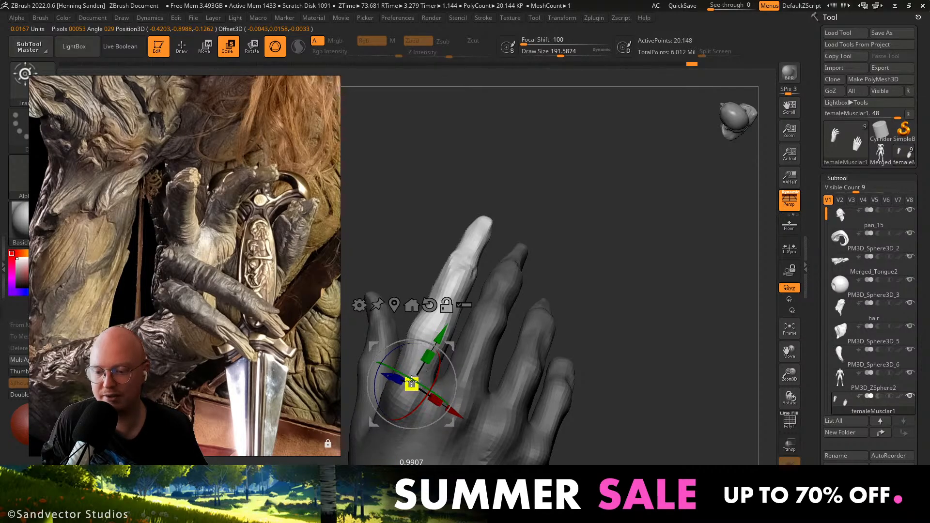
Switch to the Transpose line, lay it from the index finger's base to its tip, and stretch the finger longer.
key("w")
key("y")
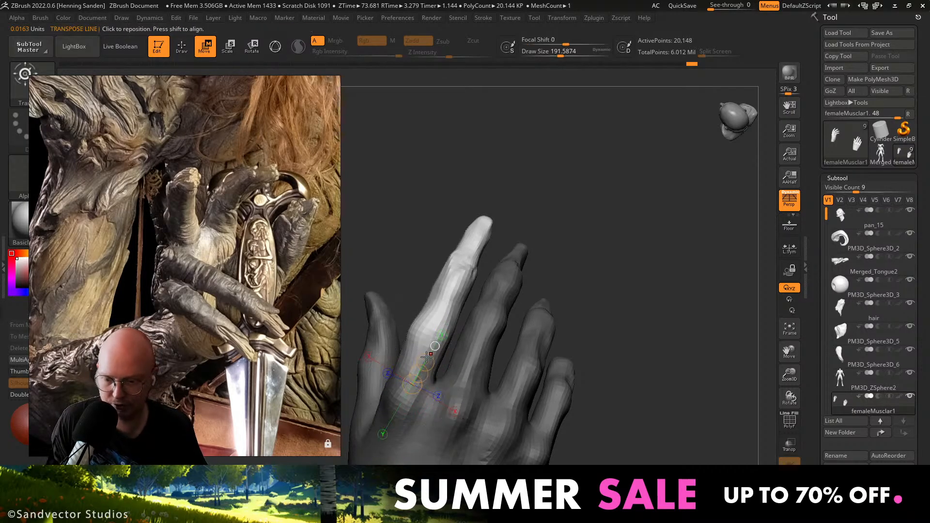
mouse_move(406, 372)
left_mouse_down()
mouse_move(453, 265)
mouse_move(497, 206)
left_mouse_up()
left_click_drag(537, 233, 527, 179)
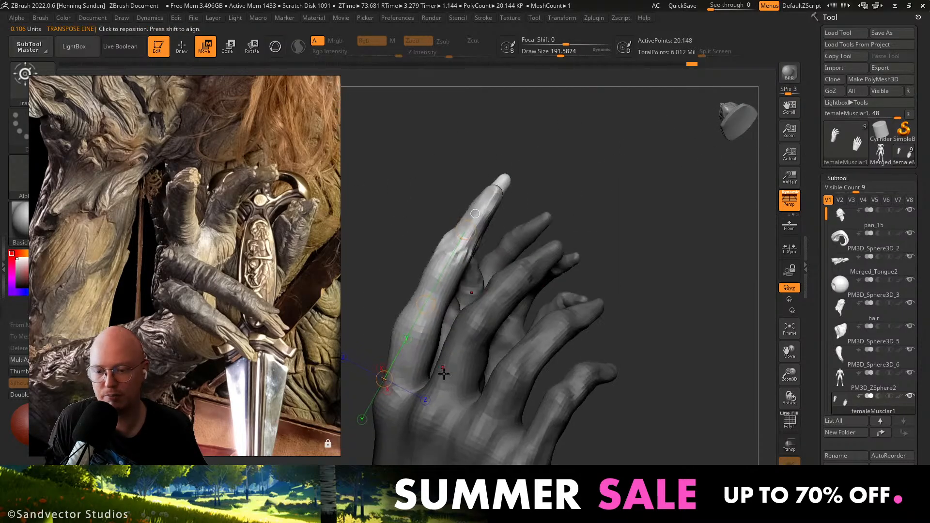
Mask everything except the middle finger and stretch it longer with a Transpose line running from base to tip.
left_click_drag(435, 400, 449, 382, "ctrl")
right_click_drag(449, 382, 486, 382)
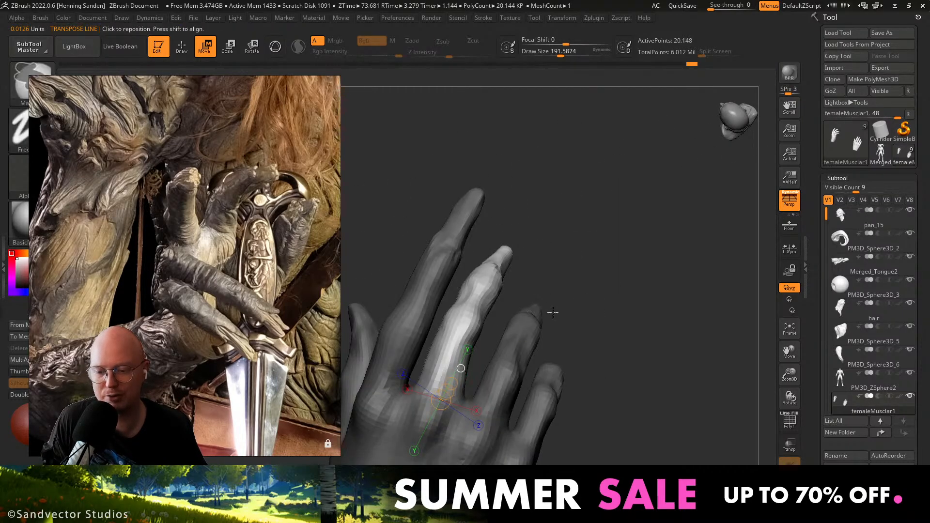
key("ctrl+i")
left_click(546, 274, "ctrl")
left_click_drag(440, 381, 455, 352)
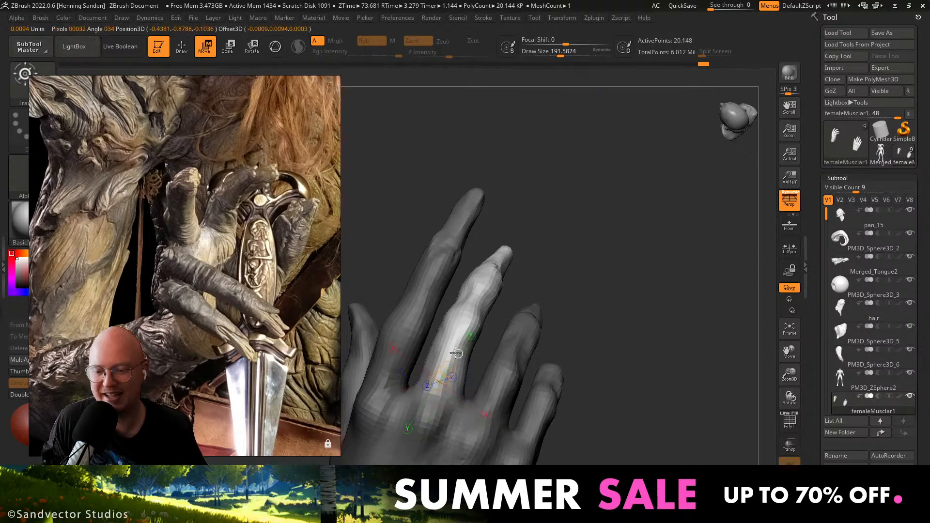
left_click_drag(507, 251, 506, 252)
right_click_drag(506, 253, 489, 238)
left_click_drag(573, 258, 591, 229)
right_click_drag(561, 251, 502, 371)
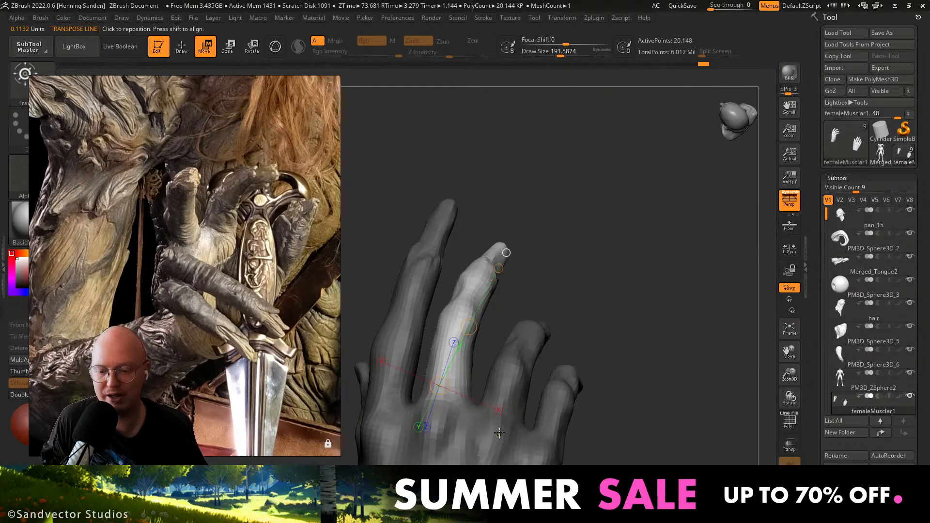
Mask everything except the ring finger and stretch it longer along a Transpose line from base to tip.
left_click_drag(499, 432, 510, 367, "ctrl")
right_click_drag(508, 376, 517, 409)
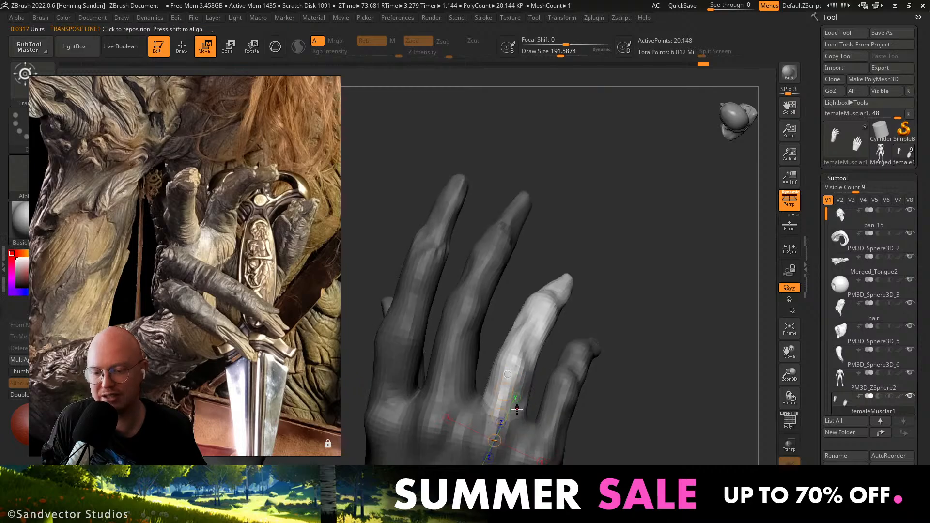
left_click_drag(507, 374, 567, 261)
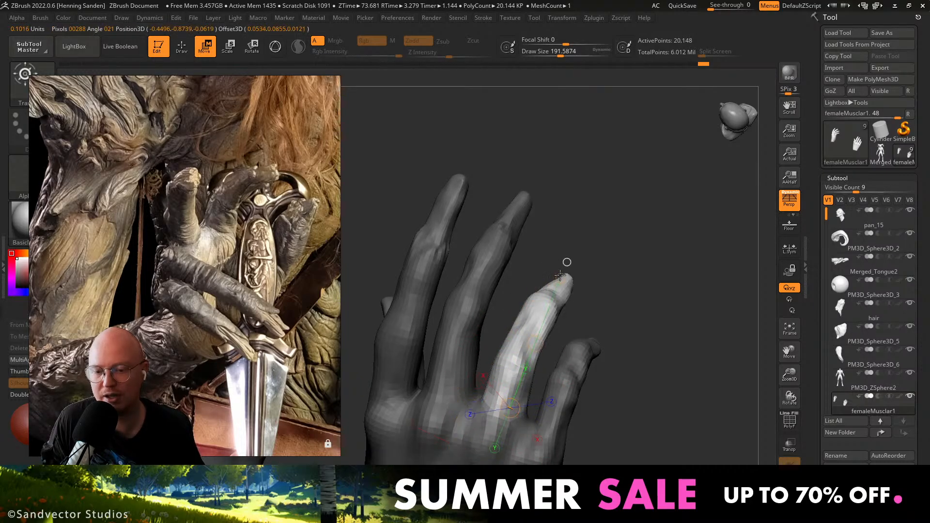
right_click_drag(566, 262, 557, 280)
left_click_drag(564, 271, 574, 248)
right_click_drag(573, 301, 558, 276, "alt")
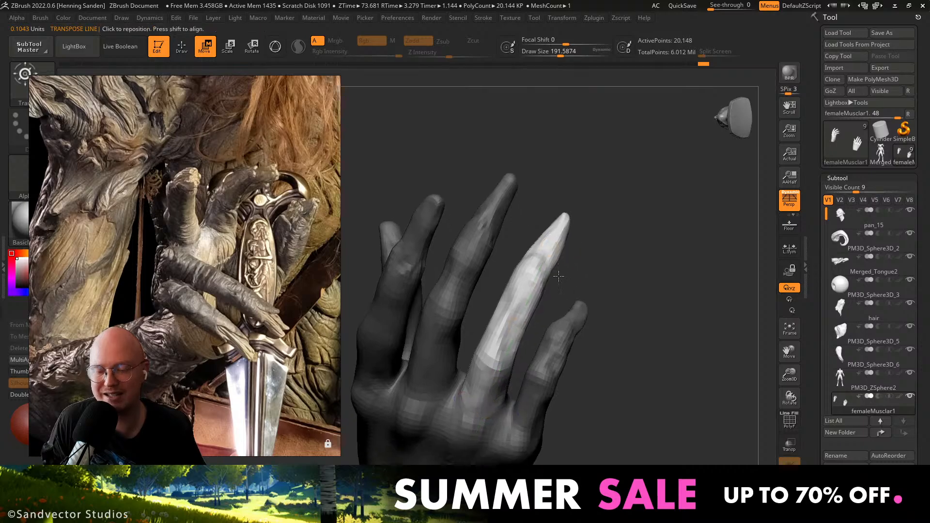
Mask everything except the little finger and stretch it longer along a Transpose line from its base to its tip.
left_click_drag(518, 444, 529, 418, "ctrl")
mouse_move(576, 397)
right_mouse_down()
mouse_move(448, 387)
mouse_move(565, 397)
right_mouse_up()
left_click(511, 395, "ctrl")
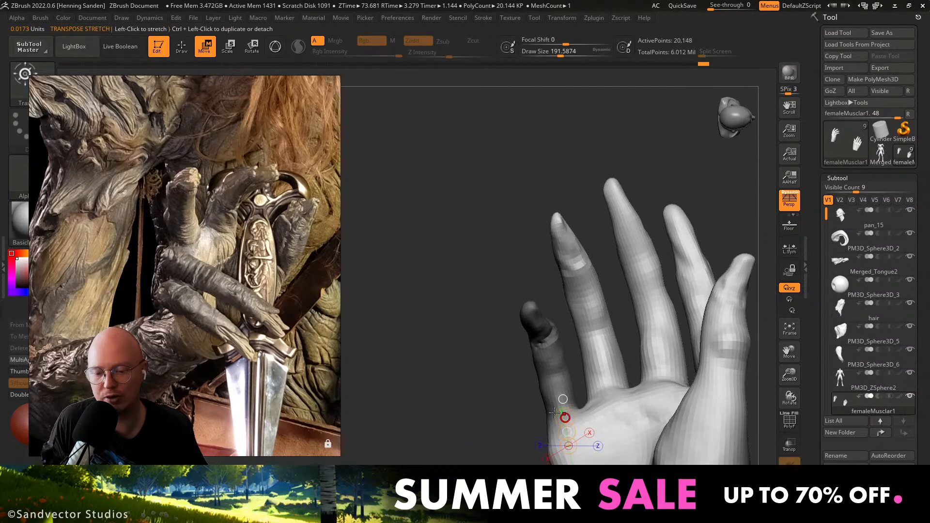
left_click(511, 395, "ctrl")
left_click_drag(571, 412, 562, 391)
left_click_drag(534, 312, 534, 311)
left_click_drag(527, 314, 516, 290)
Mask everything except the thumb, rotate it slightly outward with a Transpose line along its length, and clear the mask.
mouse_move(484, 298)
right_mouse_down()
mouse_move(618, 305)
mouse_move(532, 304)
mouse_move(525, 284)
mouse_move(502, 295)
right_mouse_up()
left_click_drag(521, 393, 463, 333, "ctrl")
left_click(495, 402, "ctrl")
left_click(500, 399, "ctrl")
mouse_move(464, 334)
right_mouse_down()
mouse_move(499, 337)
mouse_move(487, 343)
right_mouse_up()
key("r")
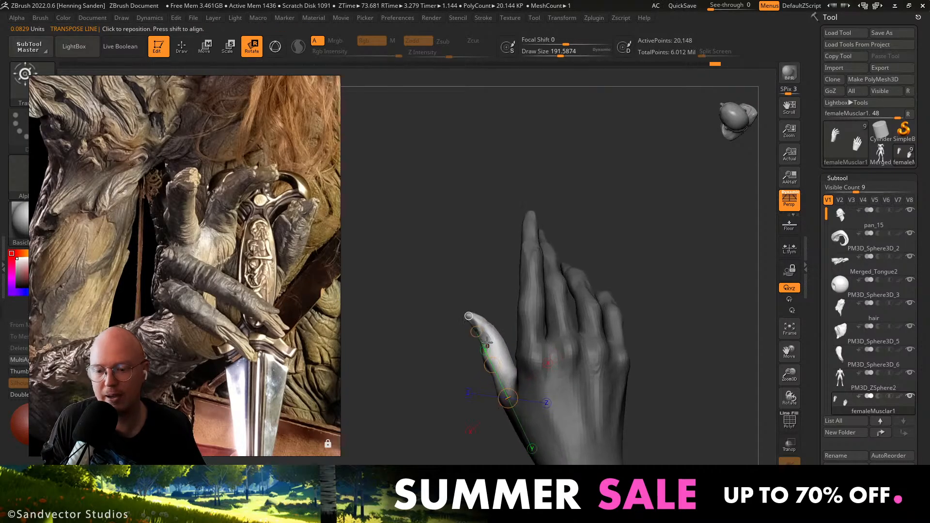
left_click_drag(475, 331, 465, 337)
right_click_drag(465, 337, 484, 319, "ctrl")
mouse_move(484, 320)
right_mouse_down()
mouse_move(522, 334)
mouse_move(624, 299)
right_mouse_up()
left_click_drag(627, 299, 638, 310, "ctrl")
Return to sculpting and adjust the knuckles and finger contours on the back of the hand with brush sizes of about 54 to 94.
key("q")
mouse_move(588, 311)
right_mouse_down()
mouse_move(556, 311)
mouse_move(543, 334)
right_mouse_up()
right_click_drag(542, 334, 544, 364, "ctrl")
left_click_drag(522, 388, 520, 389)
mouse_move(523, 389)
right_mouse_down()
mouse_move(538, 386)
mouse_move(531, 366)
mouse_move(550, 394)
right_mouse_up()
key("s")
left_click_drag(550, 394, 533, 396)
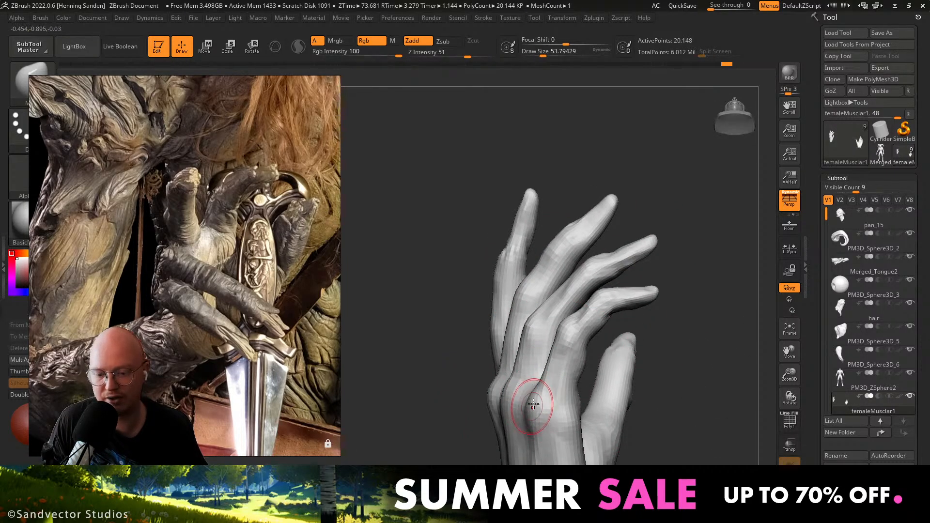
right_click_drag(533, 404, 565, 331)
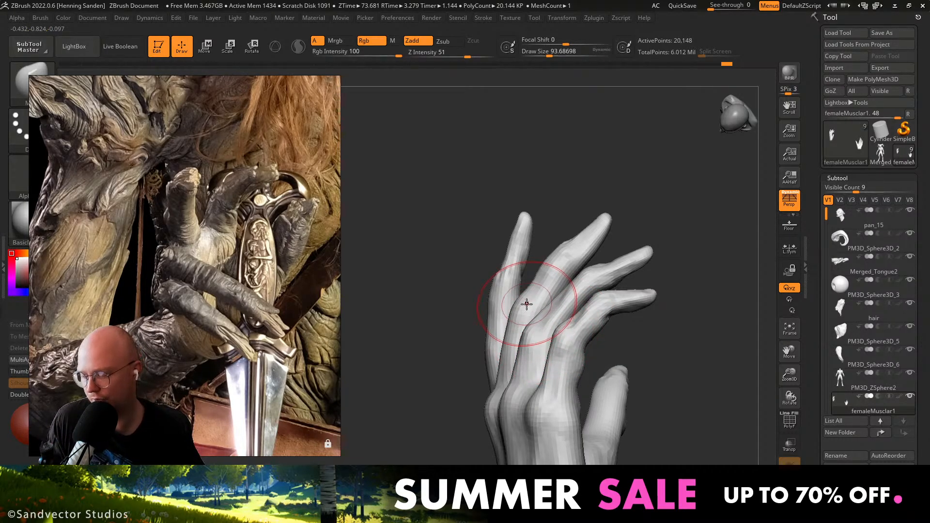
mouse_move(527, 303)
right_mouse_down()
mouse_move(508, 276)
mouse_move(523, 338)
mouse_move(523, 315)
mouse_move(506, 311)
right_mouse_up()
left_click_drag(506, 309, 501, 310)
key("]")
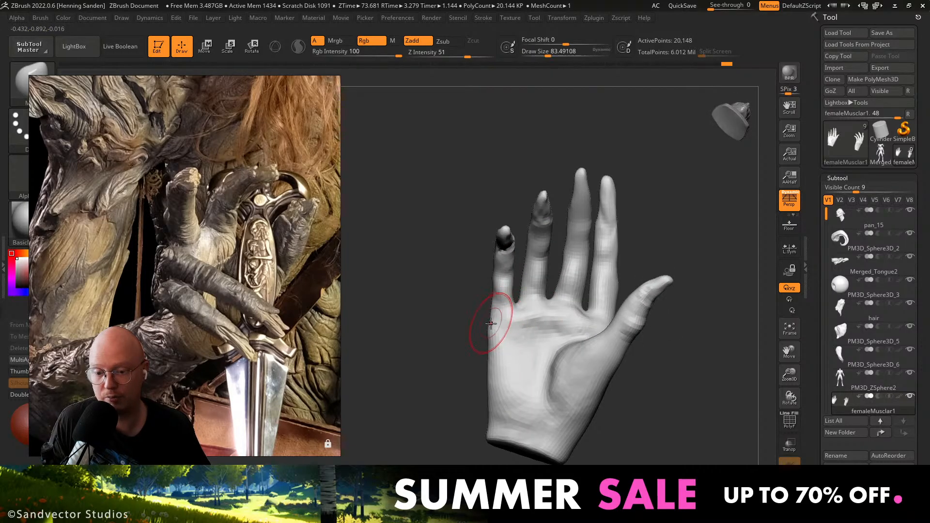
Reshape the index and middle fingers' contours as seen from the thumb and palm side, with a brush size of about 80 to 104.
mouse_move(487, 385)
right_mouse_down()
mouse_move(509, 332)
mouse_move(535, 379)
mouse_move(477, 372)
mouse_move(510, 371)
mouse_move(492, 334)
mouse_move(503, 305)
right_mouse_up()
key("]")
key("[")
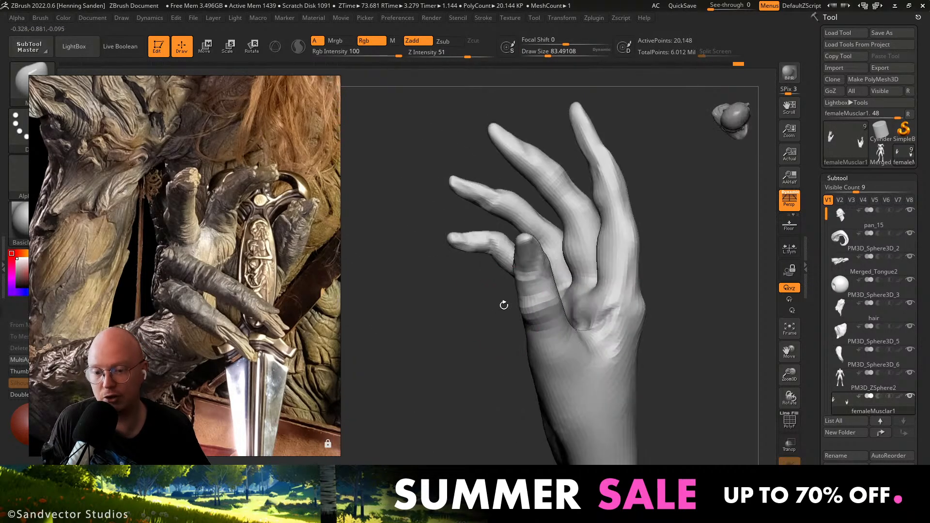
mouse_move(601, 274)
right_mouse_down()
mouse_move(612, 280)
mouse_move(595, 272)
mouse_move(585, 249)
mouse_move(565, 297)
mouse_move(583, 298)
right_mouse_up()
key("s")
left_click_drag(585, 300, 591, 297)
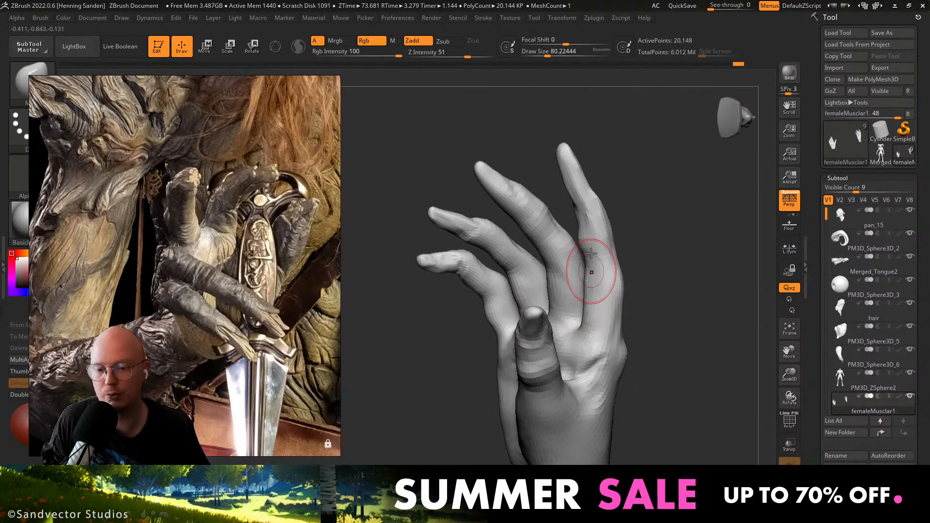
right_click_drag(591, 269, 560, 240)
key("s")
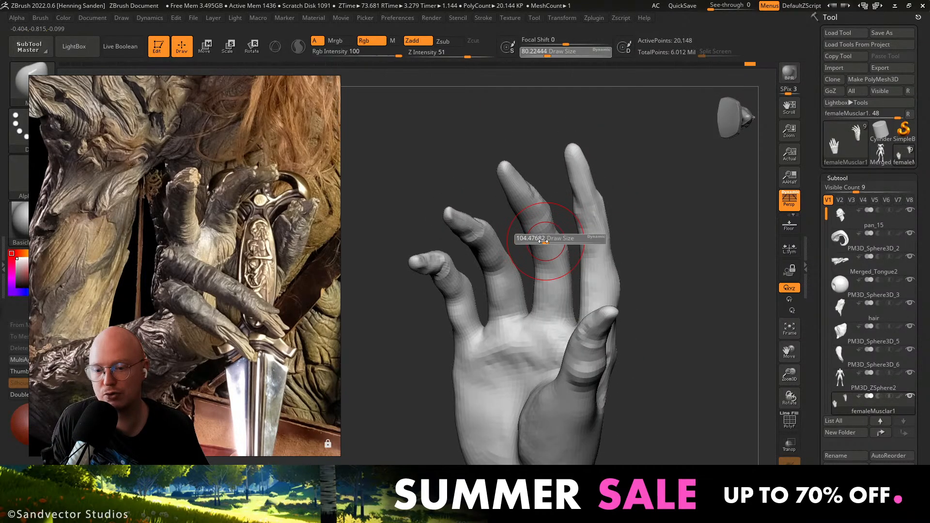
left_click_drag(561, 239, 566, 239)
mouse_move(565, 240)
right_mouse_down()
mouse_move(593, 246)
mouse_move(585, 267)
right_mouse_up()
Refine the bend and joints of the little finger from the outer side of the hand.
mouse_move(478, 264)
right_mouse_down()
mouse_move(472, 299)
mouse_move(462, 271)
mouse_move(468, 258)
mouse_move(470, 291)
right_mouse_up()
key("s")
left_click_drag(470, 292, 473, 291)
left_click_drag(473, 285, 479, 274)
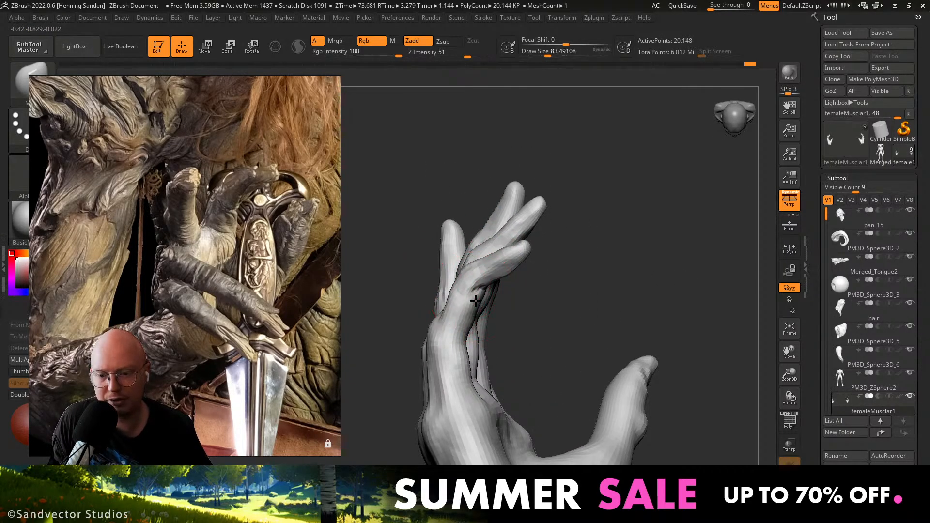
right_click_drag(489, 267, 500, 264)
key("s")
left_click_drag(500, 264, 496, 264)
mouse_move(496, 264)
right_mouse_down()
mouse_move(471, 285)
mouse_move(450, 262)
mouse_move(474, 308)
mouse_move(523, 294)
right_mouse_up()
Adjust the little finger's tip and outline as seen from the back of the hand.
mouse_move(531, 240)
right_mouse_down("ctrl")
mouse_move(544, 270)
mouse_move(552, 231)
right_mouse_up("ctrl")
key("s")
left_click_drag(552, 230, 556, 230)
right_click_drag(551, 221, 550, 214)
key("s")
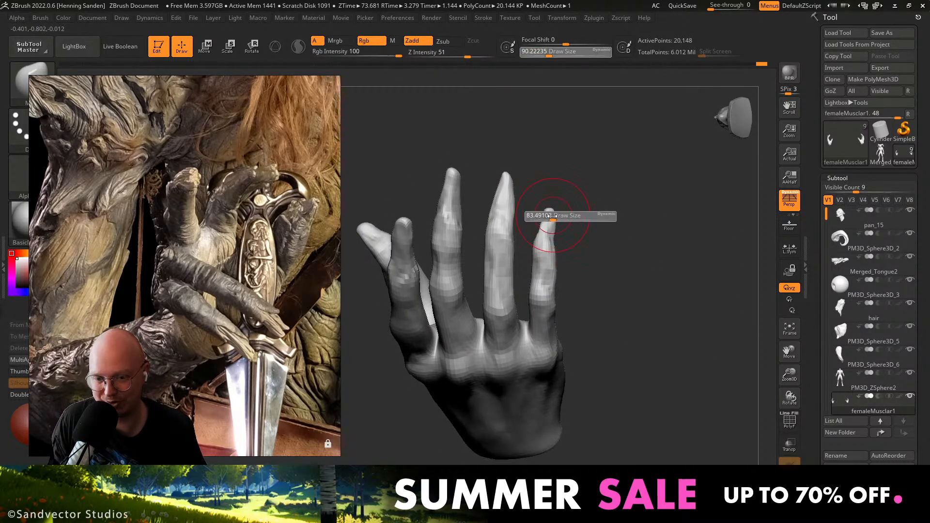
left_click_drag(551, 214, 548, 215)
left_click_drag(550, 214, 548, 212)
key("s")
Shape the ring finger's sides into knobbly joints with narrower segments between them, using a brush size of about 65.
right_click_drag(559, 242, 556, 313)
key("s")
left_click_drag(558, 312, 533, 311)
key("s")
mouse_move(491, 300)
right_mouse_down()
mouse_move(473, 270)
mouse_move(490, 286)
right_mouse_up()
left_click_drag(489, 286, 492, 287)
right_click_drag(492, 287, 458, 266)
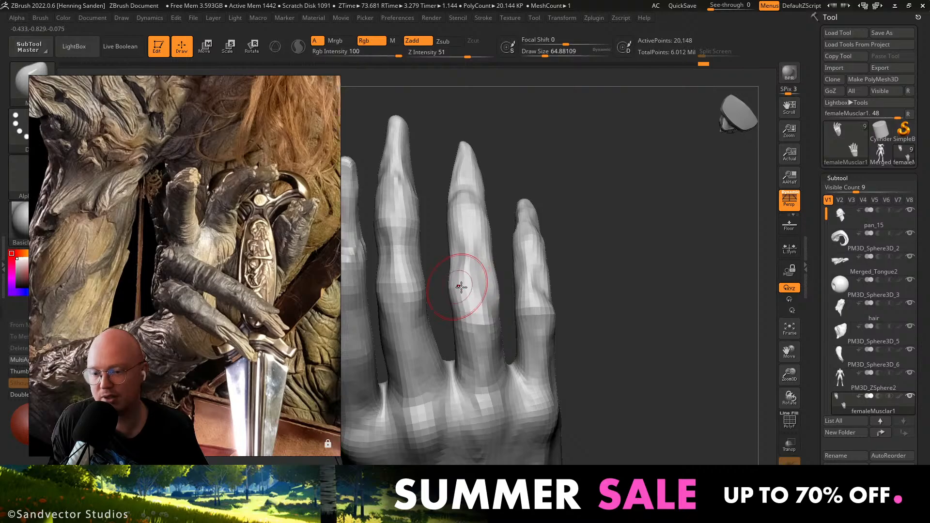
key("s")
left_click_drag(460, 214, 461, 214)
Widen the middle finger's upper joint and shape its sides with a brush size of about 54.
right_click_drag(402, 228, 460, 239, "alt")
left_click_drag(459, 237, 433, 234)
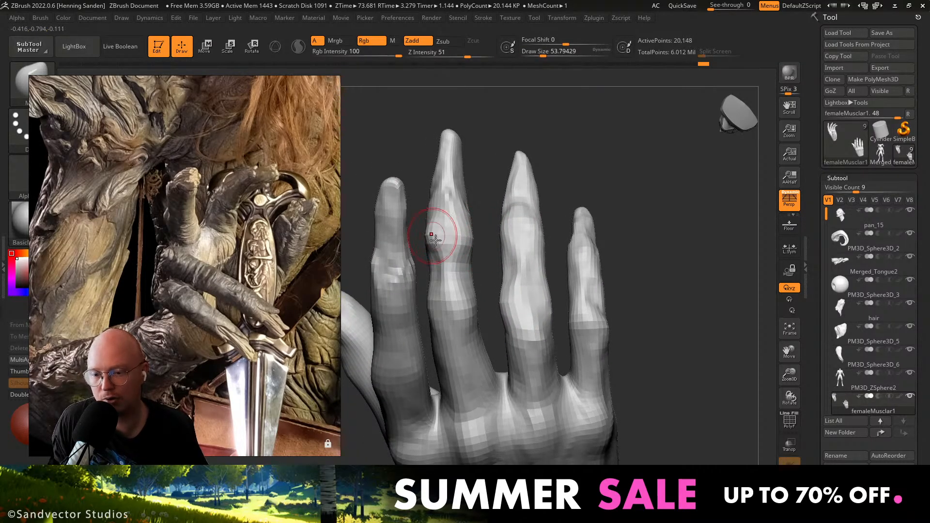
right_click_drag(434, 313, 401, 355)
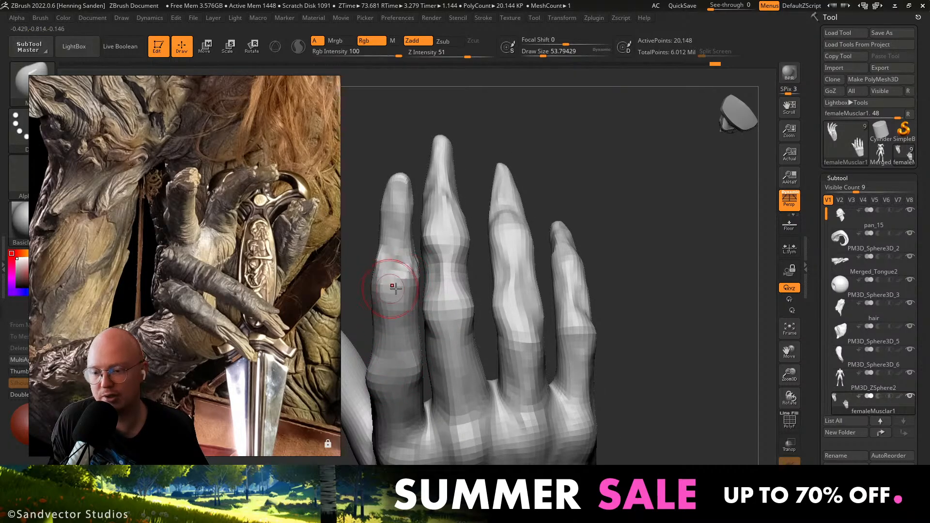
Refine the little finger's joint and end segment in side view with brush sizes of about 62 to 120.
mouse_move(394, 284)
right_mouse_down()
mouse_move(444, 280)
mouse_move(499, 348)
mouse_move(518, 334)
right_mouse_up()
key("s")
key("s")
mouse_move(517, 334)
left_mouse_down()
mouse_move(526, 334)
mouse_move(518, 333)
left_mouse_up()
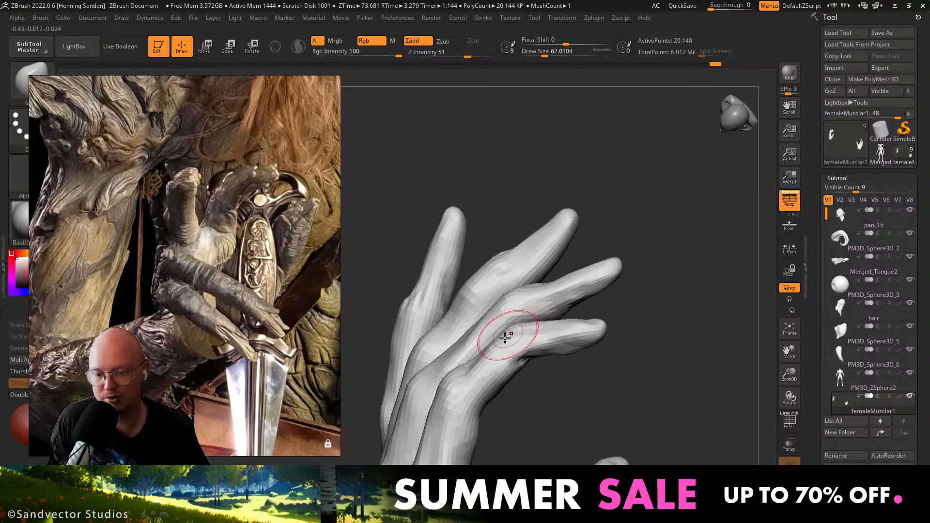
key("s")
mouse_move(576, 338)
left_mouse_down()
mouse_move(584, 336)
mouse_move(561, 334)
left_mouse_up()
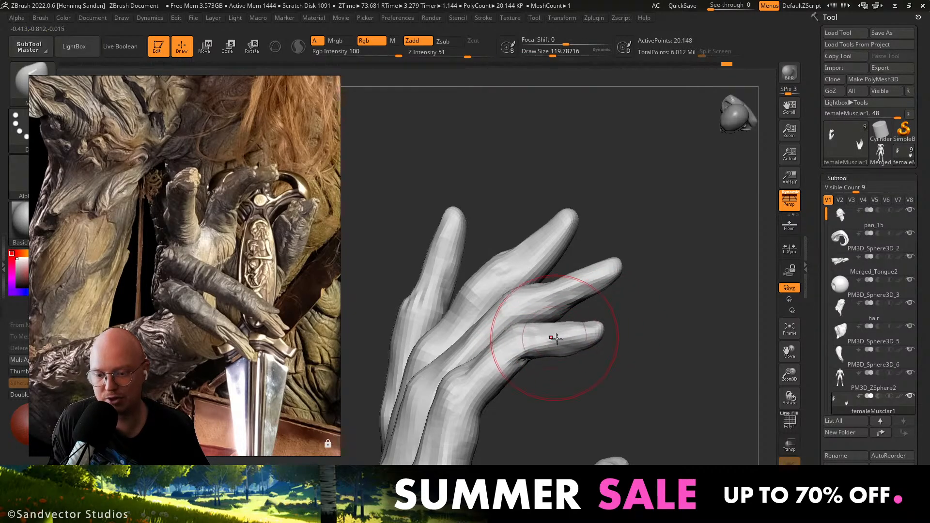
Adjust the finger joints and the lower finger segments above the knuckles as seen from the outer side of the hand.
right_click_drag(504, 354, 518, 297, "alt")
key("s")
left_click_drag(517, 298, 503, 288)
key("s")
left_click_drag(463, 347, 462, 347)
right_click_drag(444, 369, 419, 345)
key("s")
left_click_drag(419, 346, 416, 346)
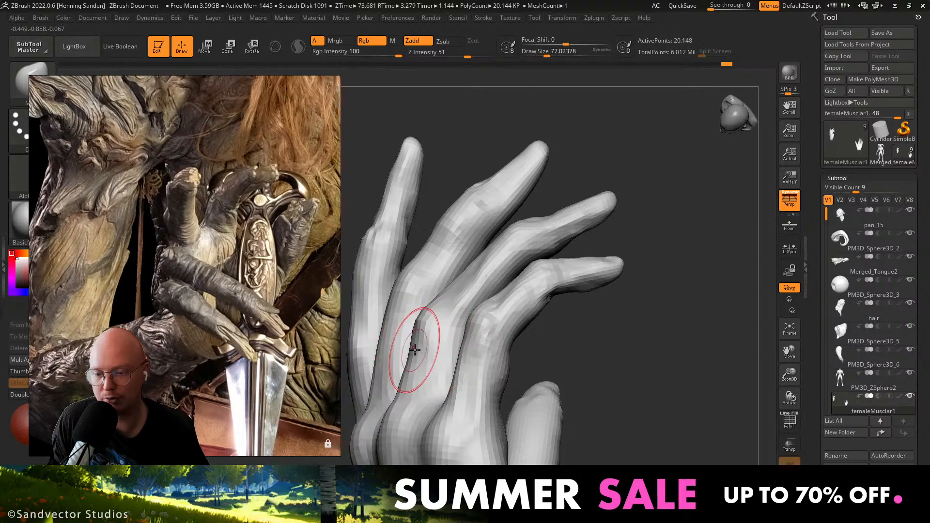
Shape the middle and index fingers' joints and narrow segments from the back of the hand with brush sizes of about 51 to 83.
mouse_move(417, 353)
right_mouse_down("ctrl")
mouse_move(454, 297)
mouse_move(476, 307)
mouse_move(442, 290)
mouse_move(466, 343)
mouse_move(459, 351)
mouse_move(441, 296)
right_mouse_up("ctrl")
right_click_drag(440, 296, 460, 353, "ctrl")
key("s")
left_click_drag(460, 353, 457, 354)
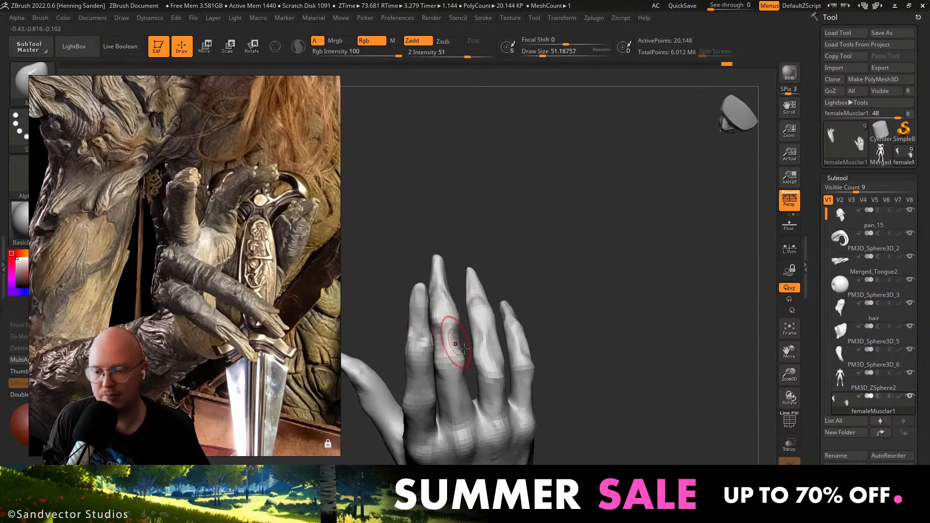
right_click_drag(457, 354, 451, 355)
mouse_move(442, 388)
right_mouse_down()
mouse_move(394, 401)
mouse_move(373, 395)
right_mouse_up()
left_click_drag(406, 358, 412, 335)
right_click_drag(373, 330, 395, 306)
key("s")
left_click_drag(395, 306, 400, 306)
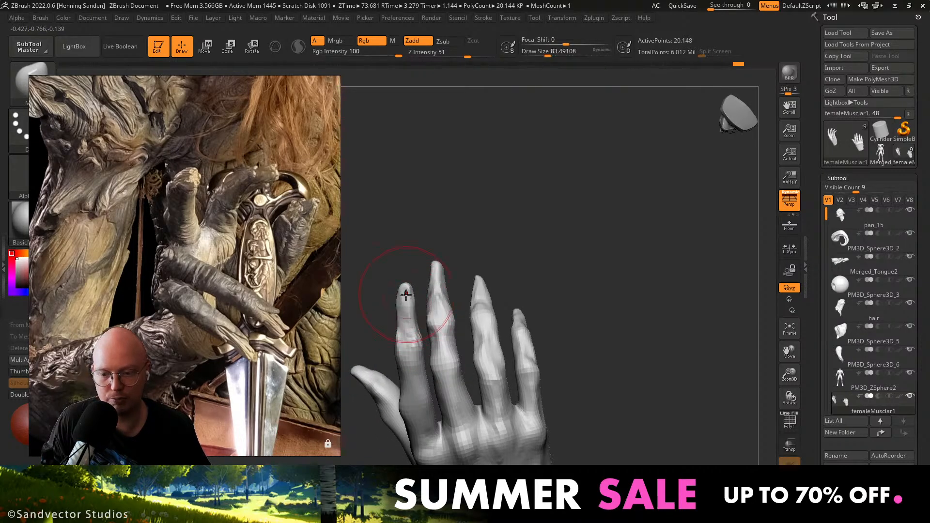
Reshape the web between thumb and index finger and refine the thumb's joint.
right_click_drag(406, 294, 541, 368)
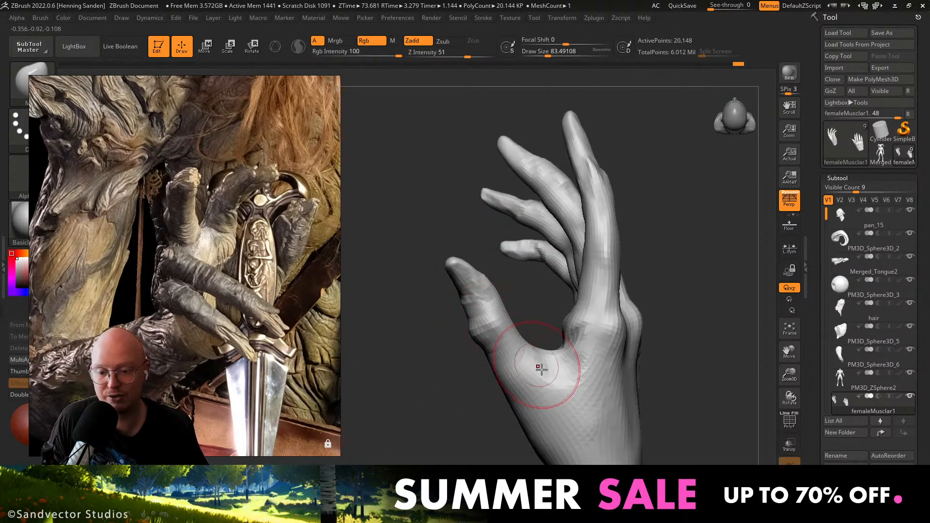
key("s")
left_click_drag(536, 367, 544, 370)
right_click_drag(543, 370, 557, 376)
left_click_drag(525, 373, 542, 364)
right_click_drag(504, 339, 491, 332)
key("s")
left_click_drag(489, 324, 478, 324)
mouse_move(473, 312)
right_mouse_down()
mouse_move(465, 280)
mouse_move(431, 245)
mouse_move(460, 272)
right_mouse_up()
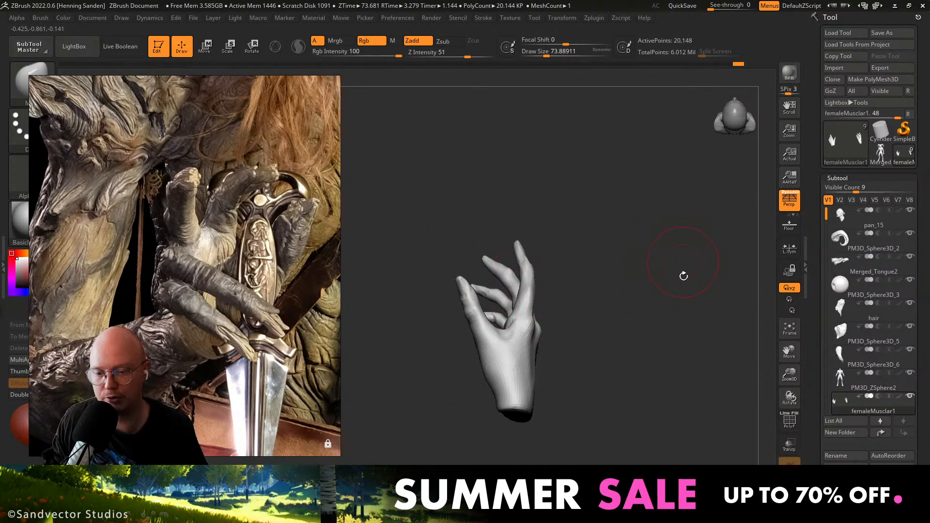
key("ctrl+shift+3")
key("ctrl+shift+6")
left_click_drag(401, 166, 386, 252)
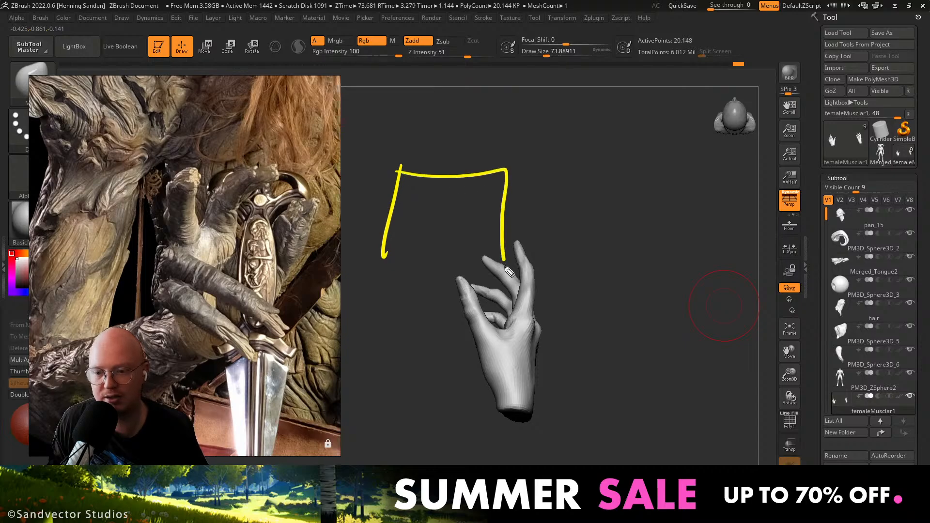
left_click_drag(509, 272, 385, 264)
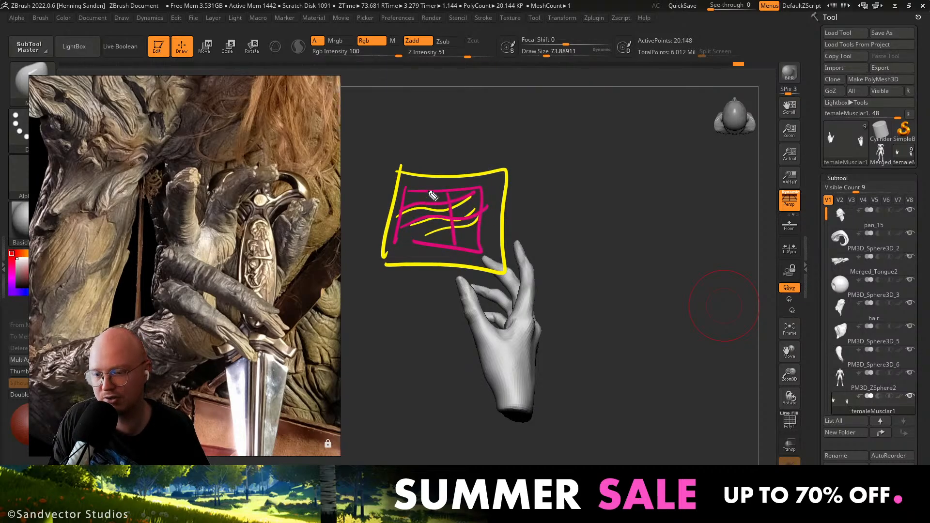
key("Escape")
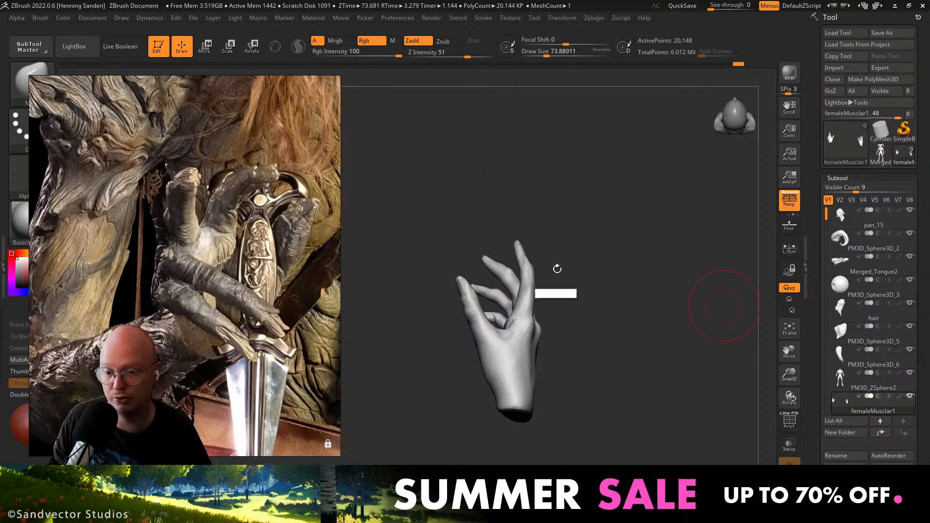
Refine the index finger's base and lower segment from the thumb side.
right_click_drag(542, 288, 528, 409)
right_click_drag(528, 409, 515, 324)
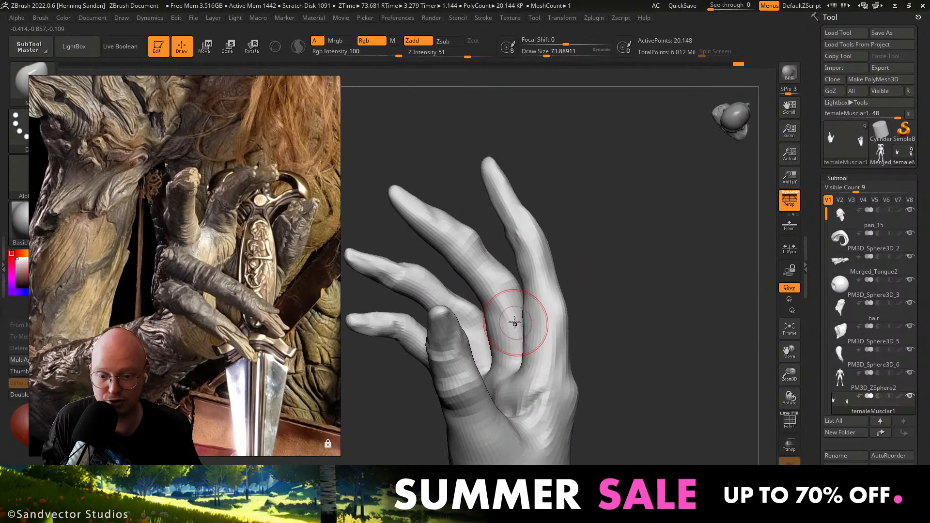
left_click_drag(523, 345, 529, 354)
right_click_drag(524, 343, 530, 349)
left_click_drag(536, 328, 535, 298)
right_click_drag(521, 291, 443, 294)
right_click_drag(443, 293, 440, 239, "ctrl")
mouse_move(486, 263)
right_mouse_down()
mouse_move(585, 321)
mouse_move(596, 293)
mouse_move(577, 307)
mouse_move(516, 290)
right_mouse_up()
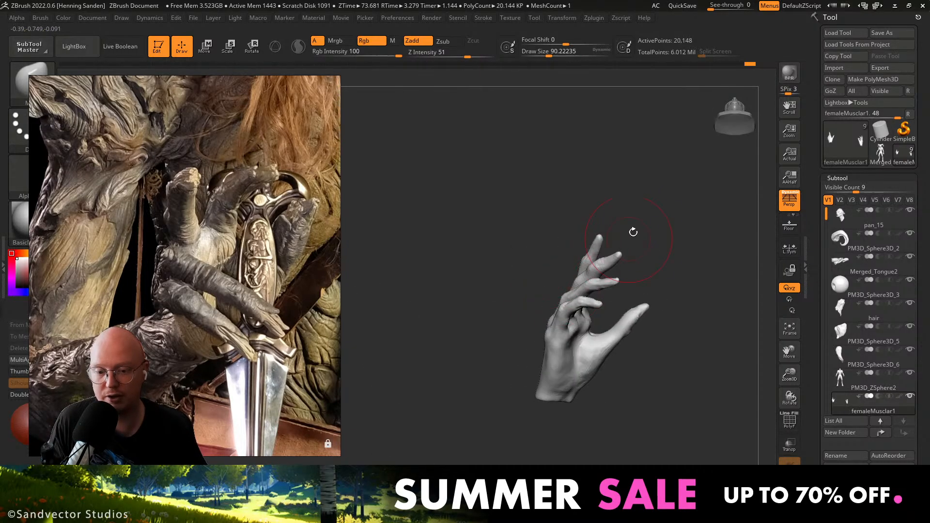
Show the hands together with the rest of the creature again and save the file as pan_16.
key("alt+s")
right_click_drag(587, 276, 540, 291)
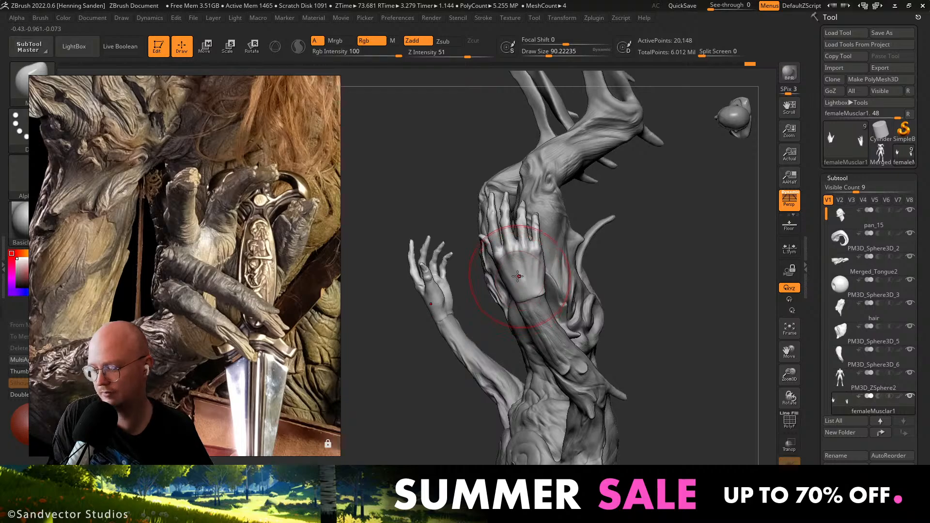
mouse_move(518, 276)
right_mouse_down()
mouse_move(508, 266)
mouse_move(501, 317)
mouse_move(519, 258)
mouse_move(552, 212)
mouse_move(546, 228)
right_mouse_up()
mouse_move(547, 228)
right_mouse_down("ctrl")
mouse_move(523, 218)
mouse_move(564, 228)
right_mouse_up("ctrl")
right_click_drag(564, 228, 560, 237, "ctrl")
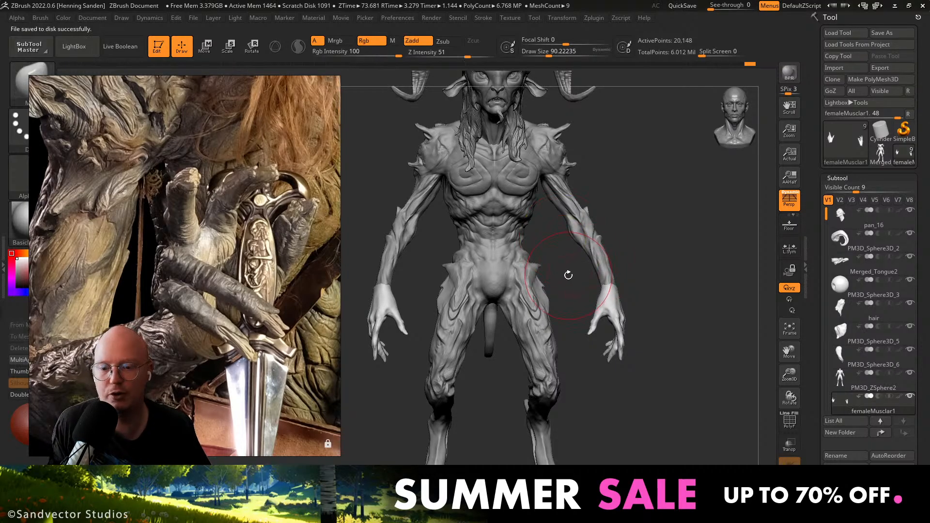
Frame the whole creature and turn off the perspective display.
mouse_move(567, 274)
left_mouse_down("alt")
mouse_move(557, 273)
mouse_move(550, 236)
mouse_move(590, 266)
left_mouse_up("alt")
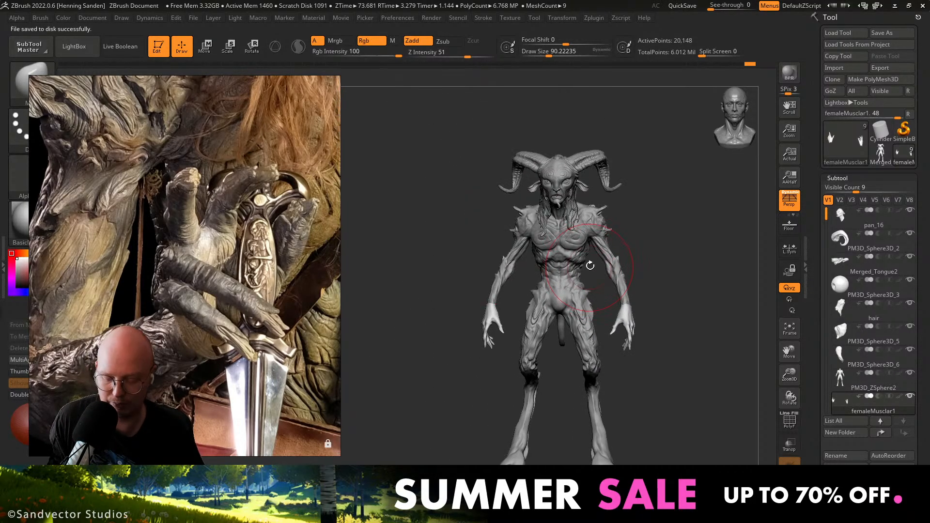
mouse_move(580, 264)
right_mouse_down()
mouse_move(559, 265)
mouse_move(587, 263)
right_mouse_up()
key("p")
Switch to Blender, review the rendered creature's full body and head through the camera, and return to ZBrush.
key("alt+Tab")
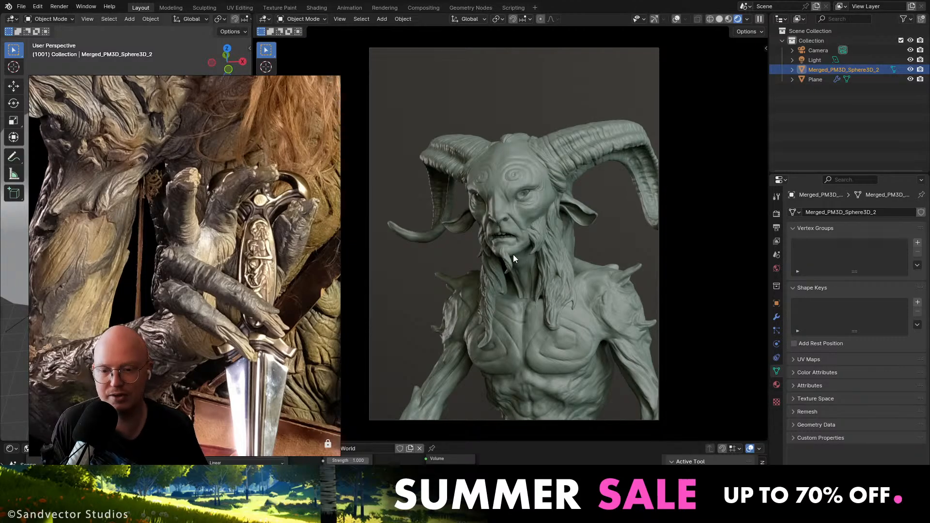
scroll(537, 228, "down", 3)
middle_click_drag(529, 219, 532, 290)
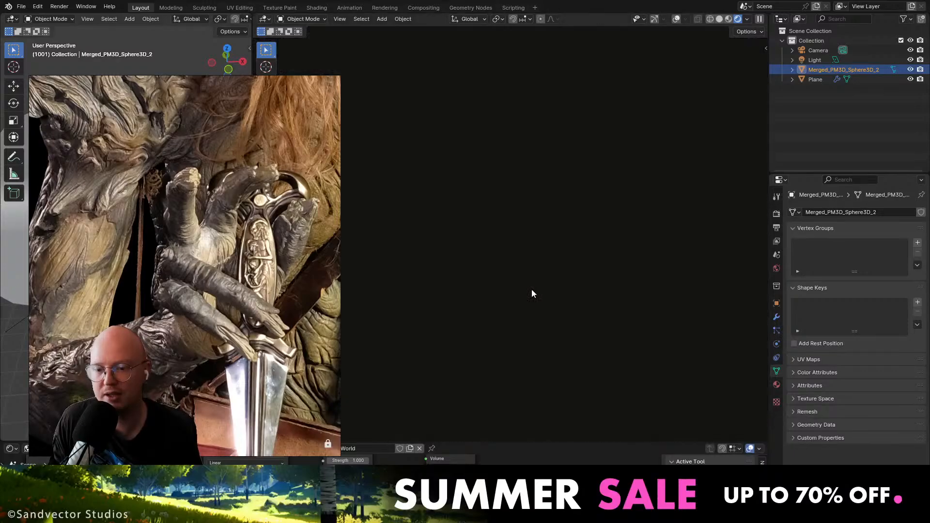
key("KP_0")
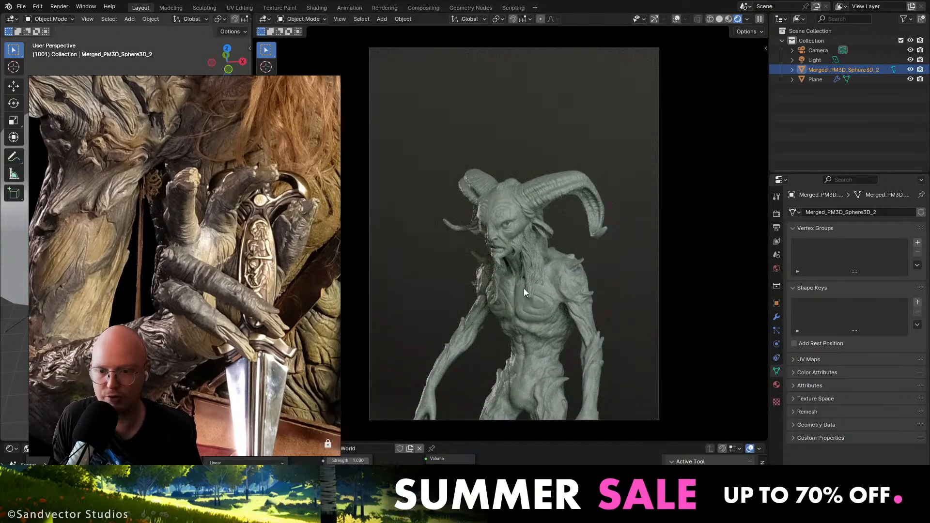
scroll(531, 291, "down", 2)
middle_click_drag(532, 291, 517, 197, "shift")
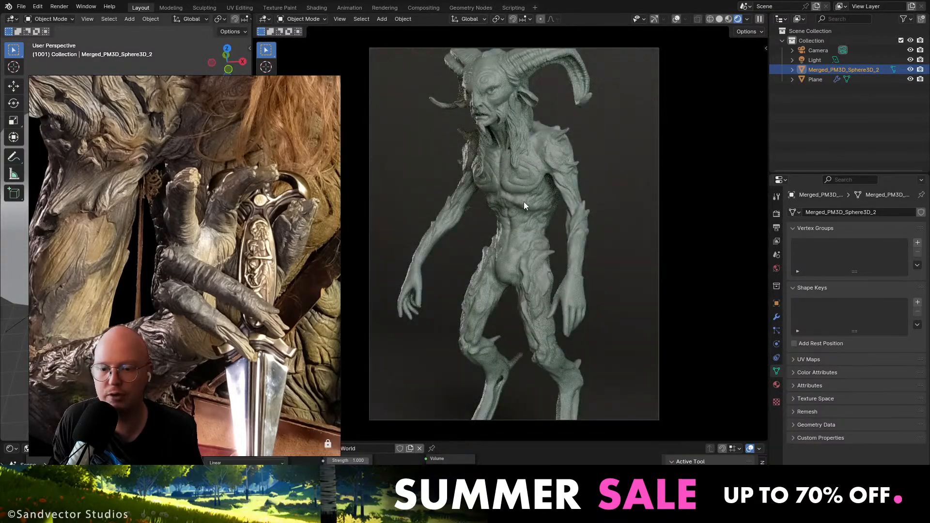
scroll(503, 293, "up", 6)
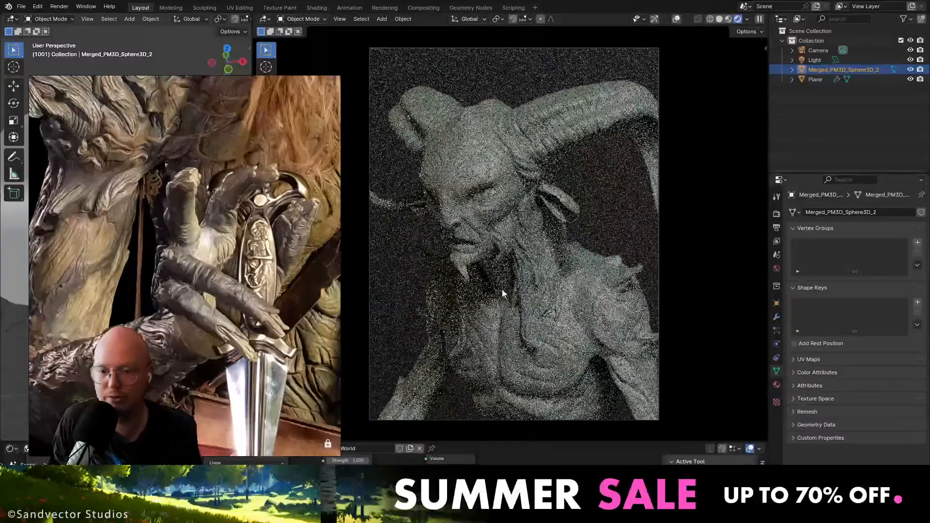
middle_click_drag(502, 289, 504, 240)
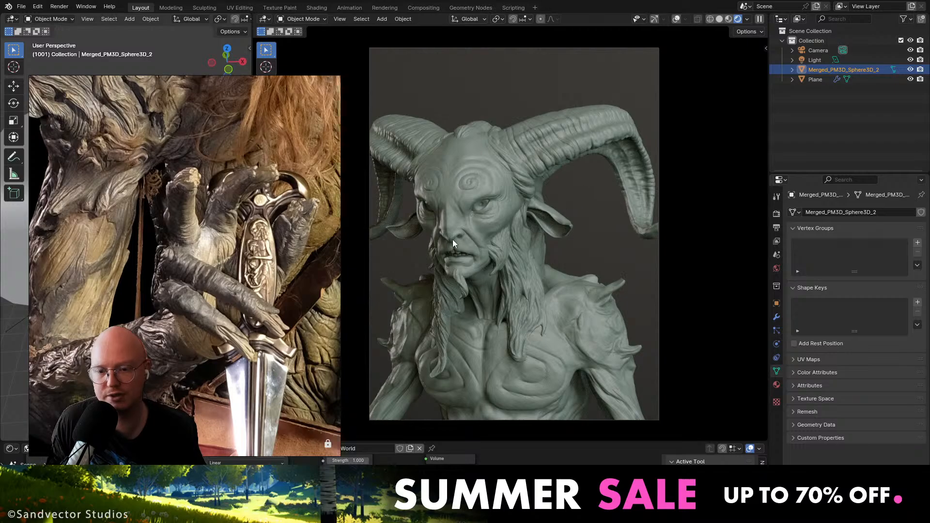
key("alt+Tab")
right_click_drag(554, 247, 593, 237)
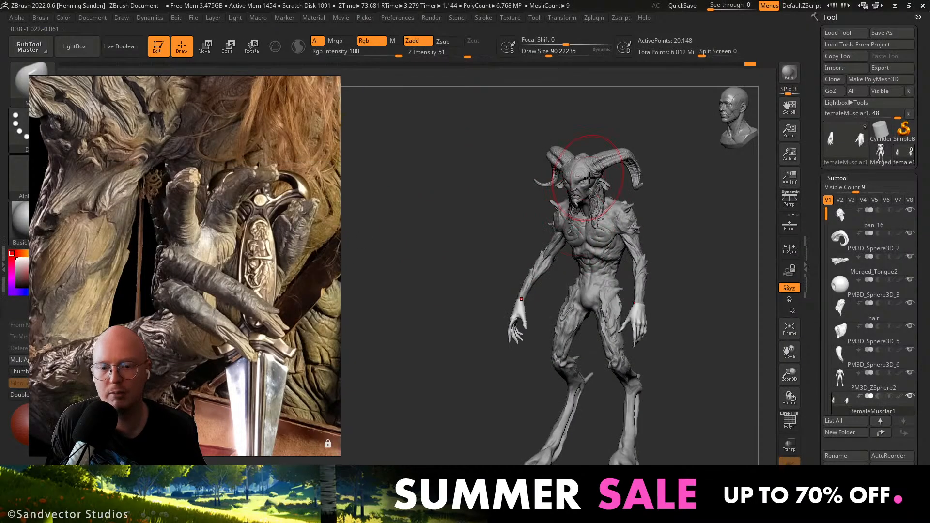
Select the pan_16 head and compare the upper body and horns with perspective display on and off.
right_click_drag(595, 181, 640, 359)
right_click_drag(523, 106, 571, 377, "alt")
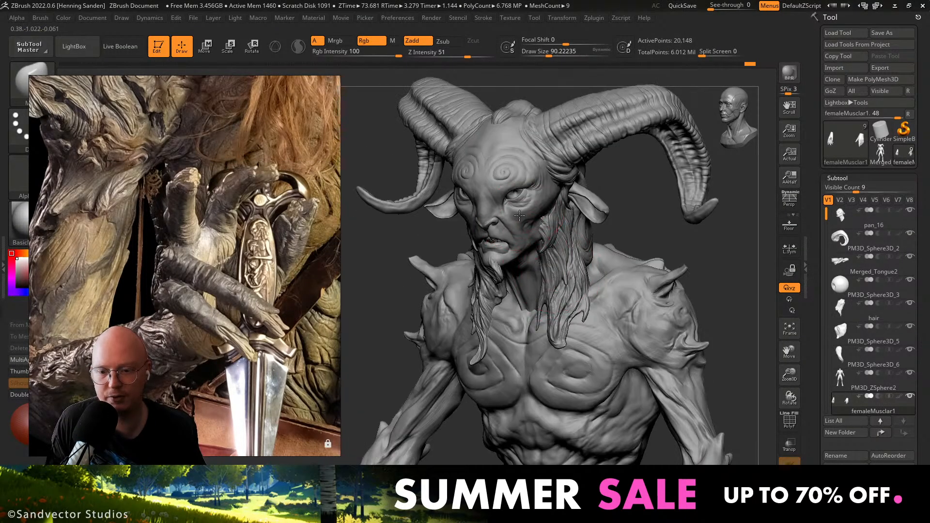
left_click(543, 229, "alt")
right_click_drag(543, 229, 603, 314)
right_click_drag(603, 314, 549, 307)
left_click(790, 207)
left_click(794, 202)
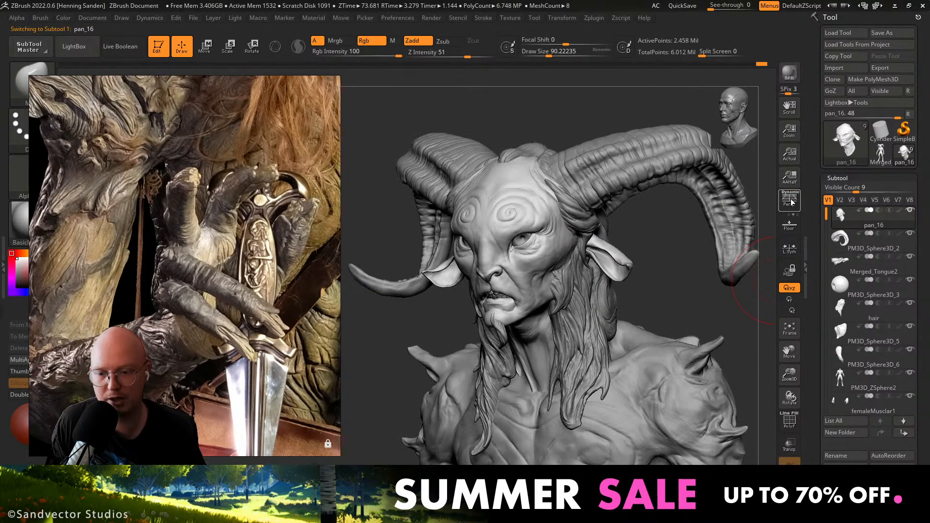
left_click(794, 202)
left_click(797, 197)
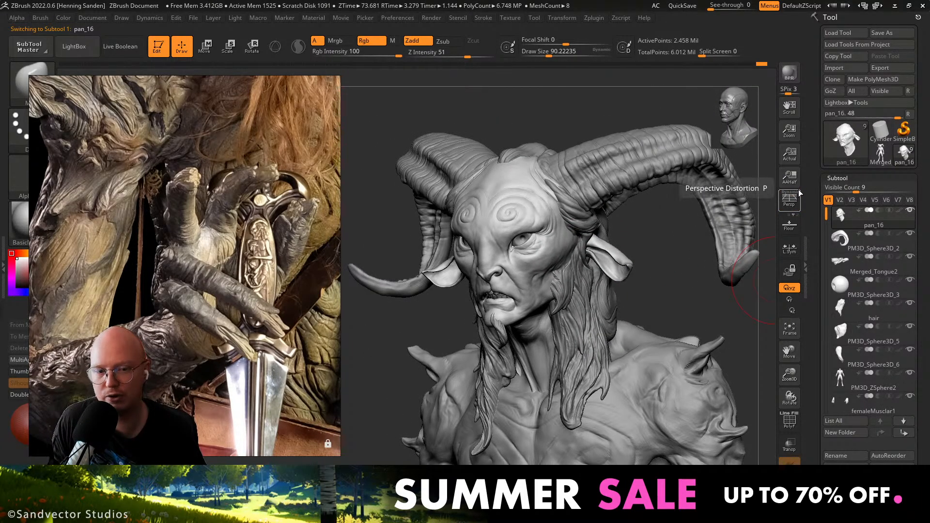
left_click(798, 196)
left_click(798, 197)
Isolate the head, examine its shape with perspective display on and off, and check the perspective draw settings.
right_click_drag(605, 232, 575, 310)
key("shift+s")
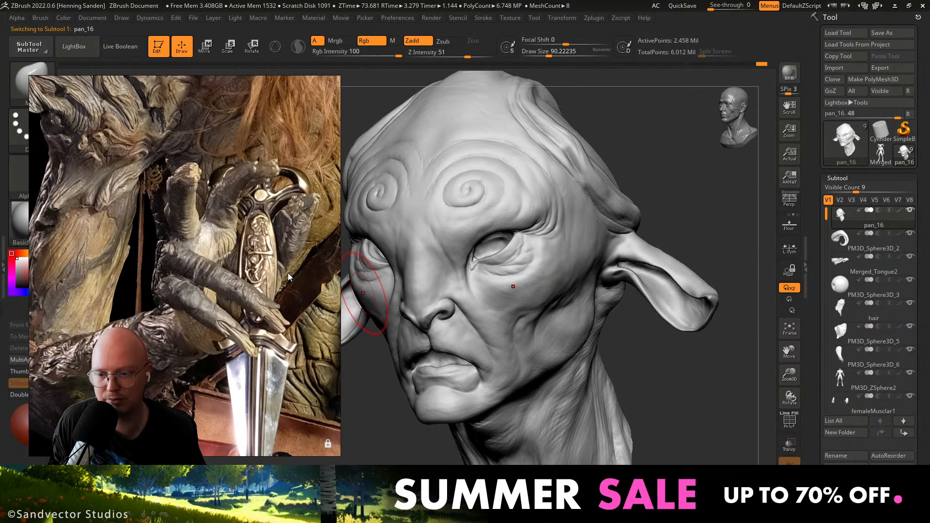
right_click_drag(300, 325, 188, 352)
mouse_move(537, 347)
right_mouse_down()
mouse_move(548, 315)
mouse_move(616, 317)
right_mouse_up()
key("p")
key("p")
key("p")
key("p")
key("p")
key("p")
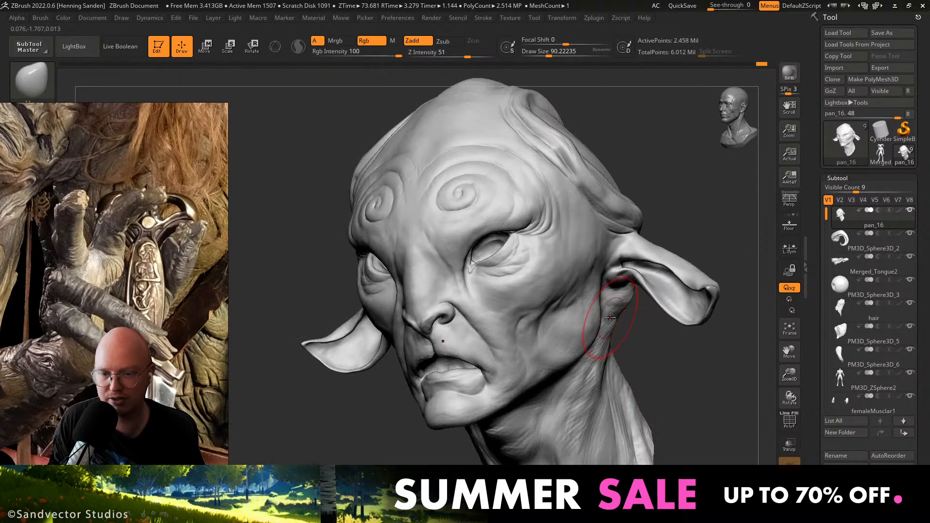
key("p")
key("p")
key("p")
key("p")
key("p")
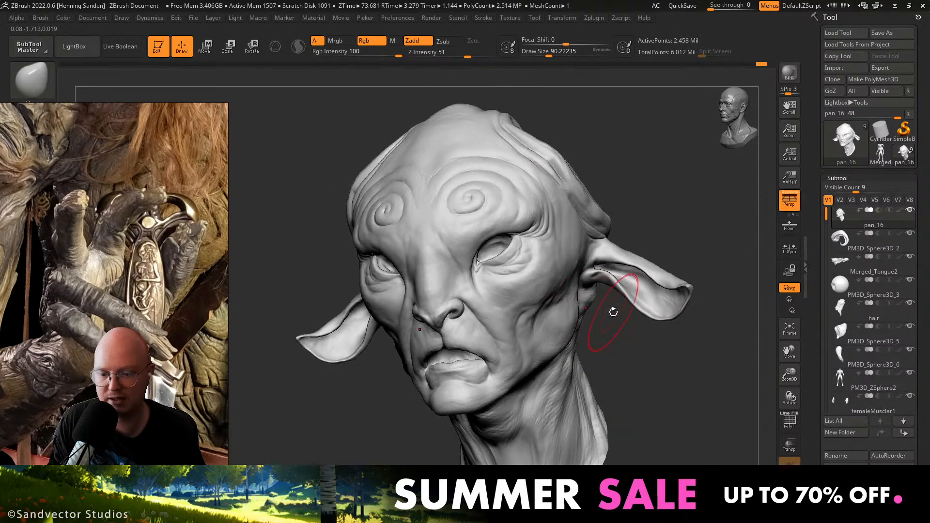
key("p")
key("p")
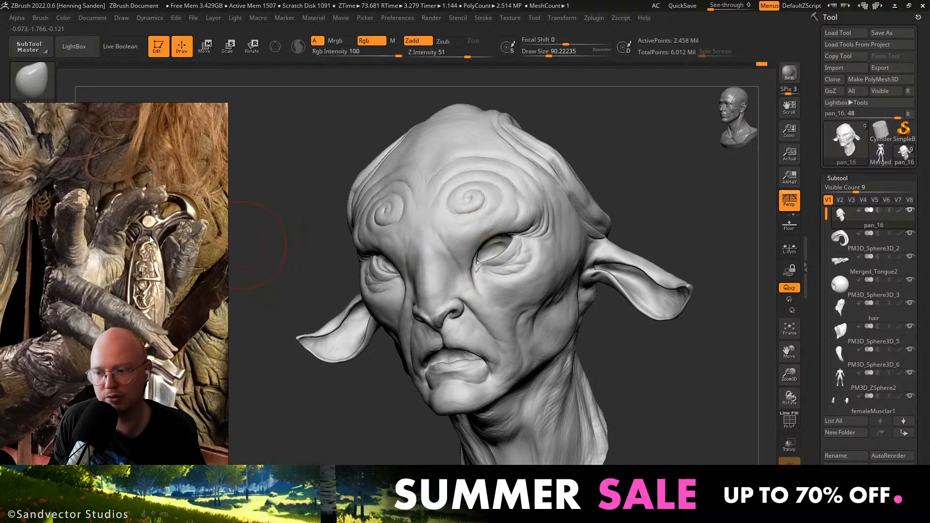
left_click(122, 18)
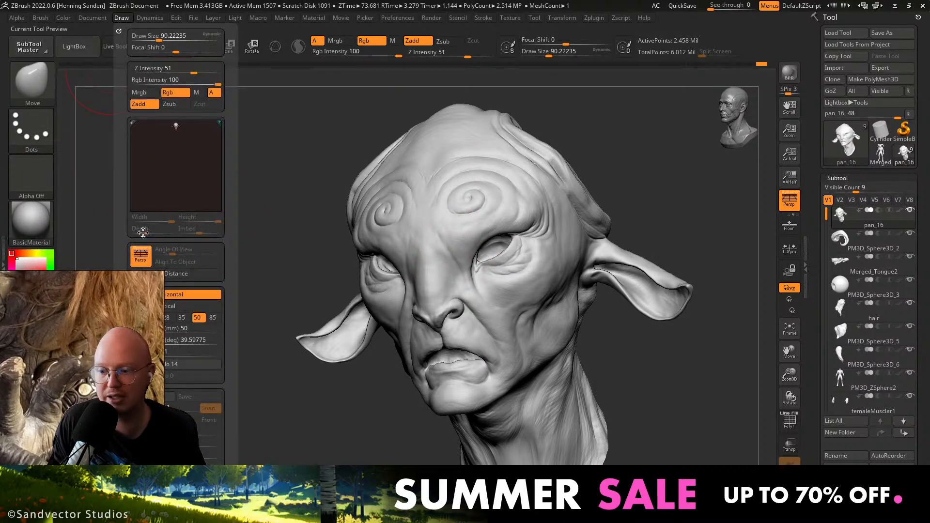
left_click(789, 200)
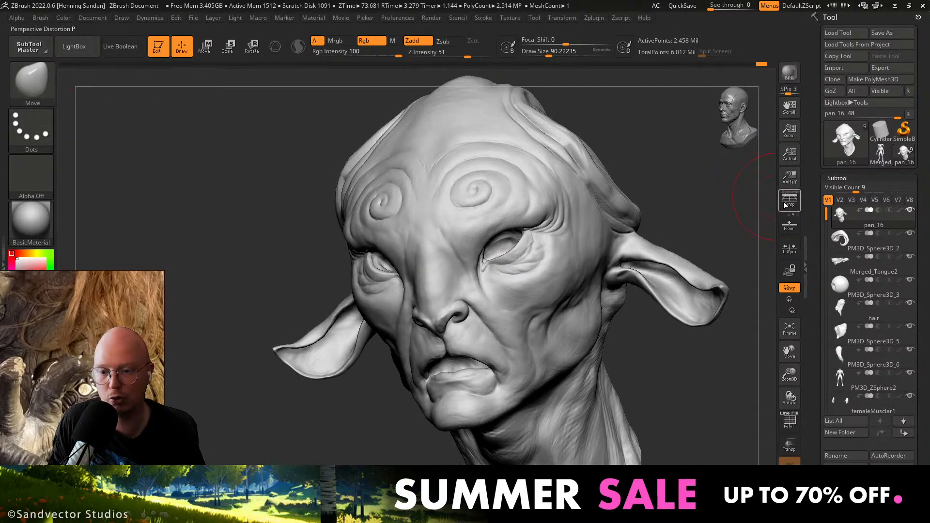
Bring back the rest of the creature and compare the whole figure with perspective on and off, leaving perspective on.
left_click_drag(698, 208, 644, 218, "shift")
key("alt+s")
right_click_drag(505, 265, 529, 265, "ctrl")
right_click_drag(529, 265, 553, 253)
key("p")
key("p")
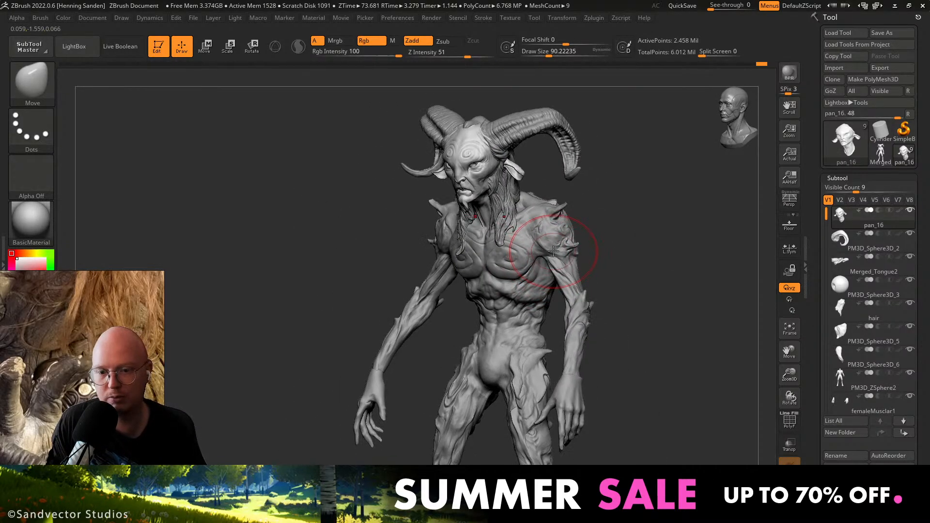
key("p")
key("p")
key("p")
key("p")
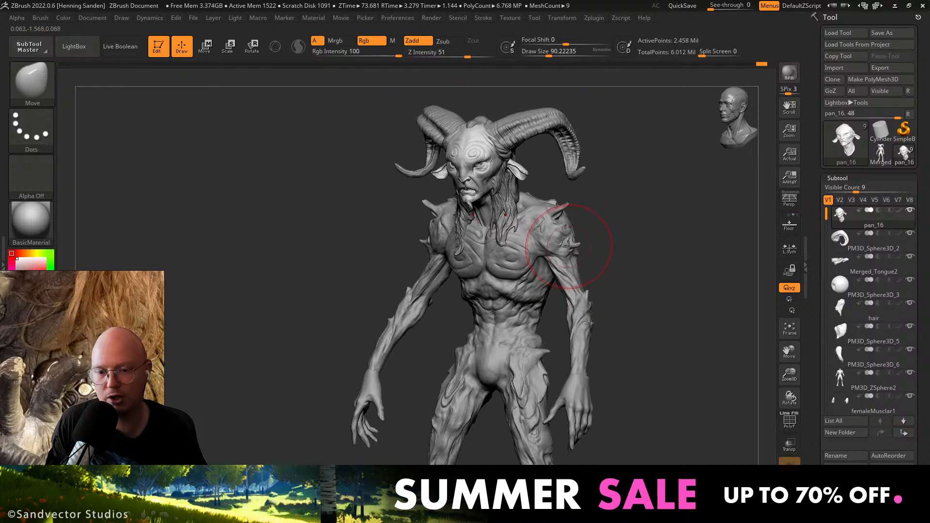
key("p")
key("p")
key("p")
key("p")
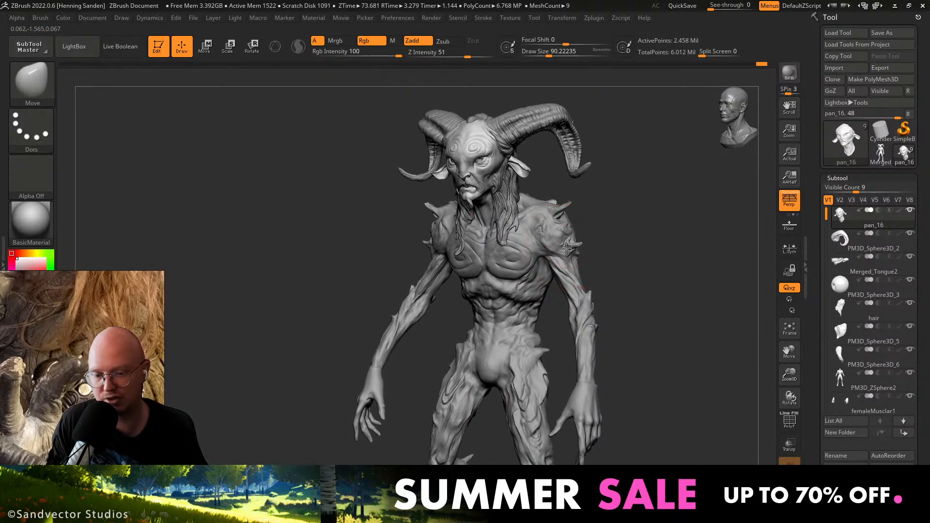
key("p")
Select the body subtool PM3D_ZSphere2 and refine the spiral relief on the chest with the ClayBuildup brush.
right_click_drag(571, 247, 620, 271)
left_click(606, 275, "alt")
mouse_move(602, 240)
right_mouse_down("alt")
mouse_move(595, 204)
mouse_move(611, 280)
mouse_move(596, 280)
right_mouse_up("alt")
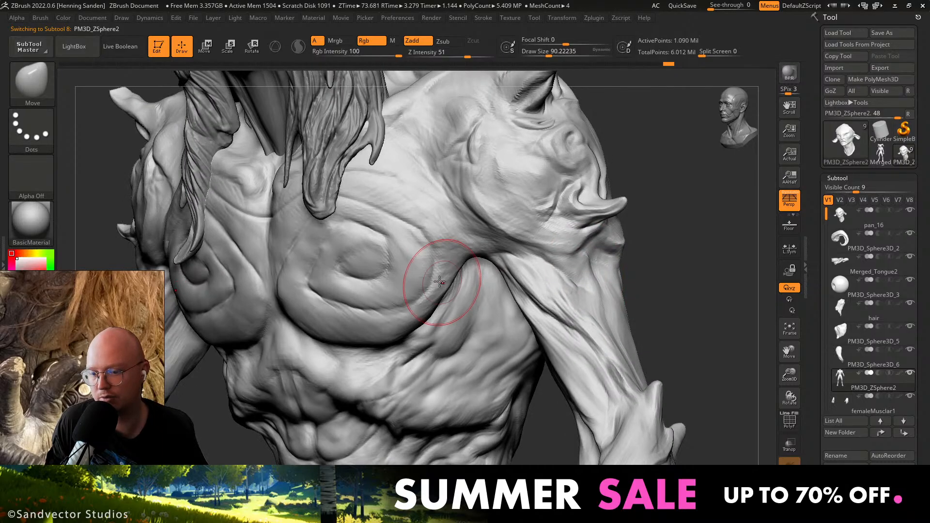
key("shift")
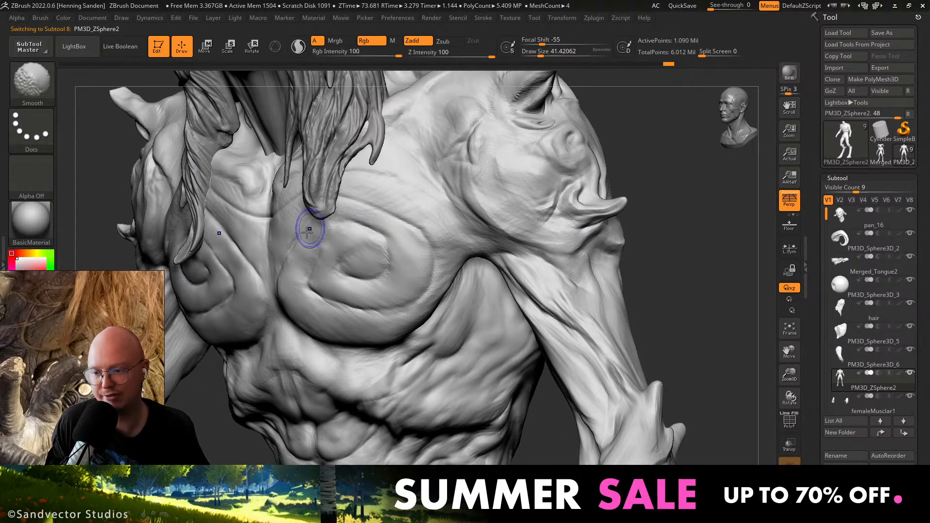
right_click_drag(313, 264, 334, 267, "shift")
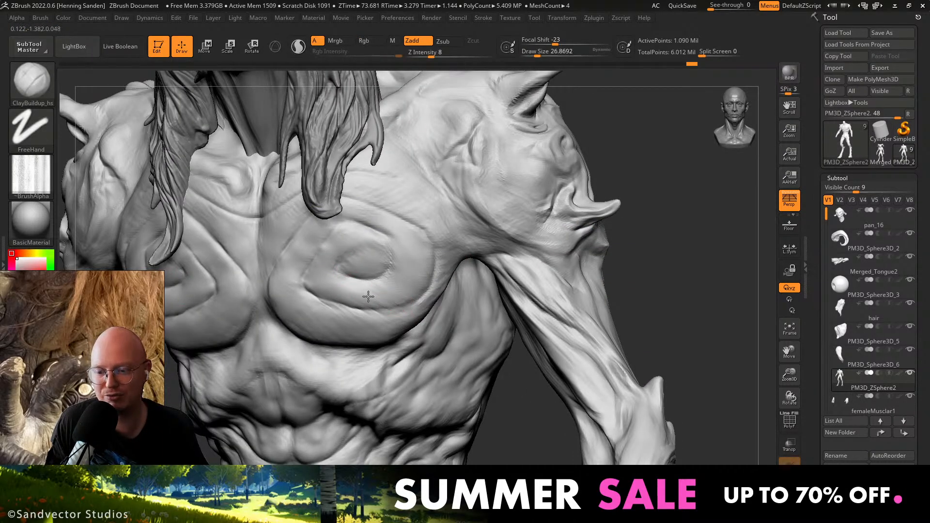
key("bracketright")
mouse_move(361, 305)
left_mouse_down()
mouse_move(330, 290)
mouse_move(344, 275)
left_mouse_up()
key("bracketright")
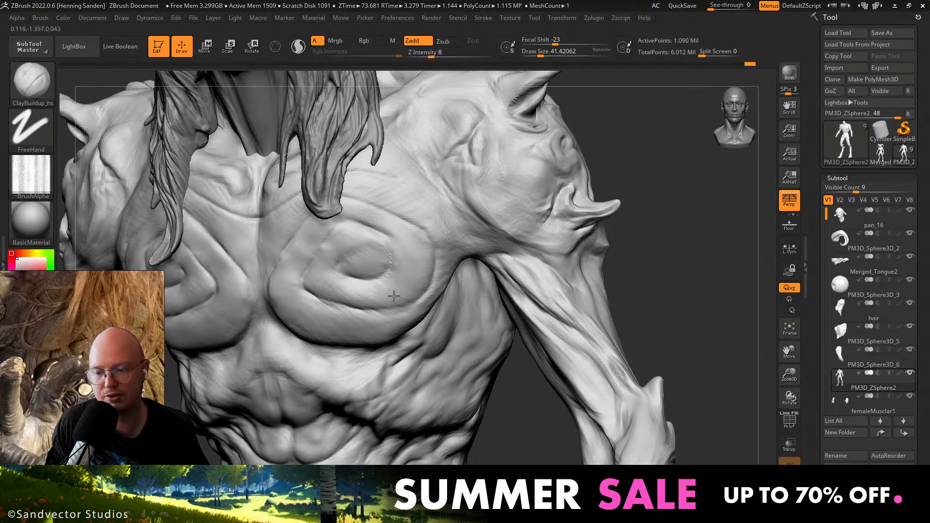
key("ctrl+z")
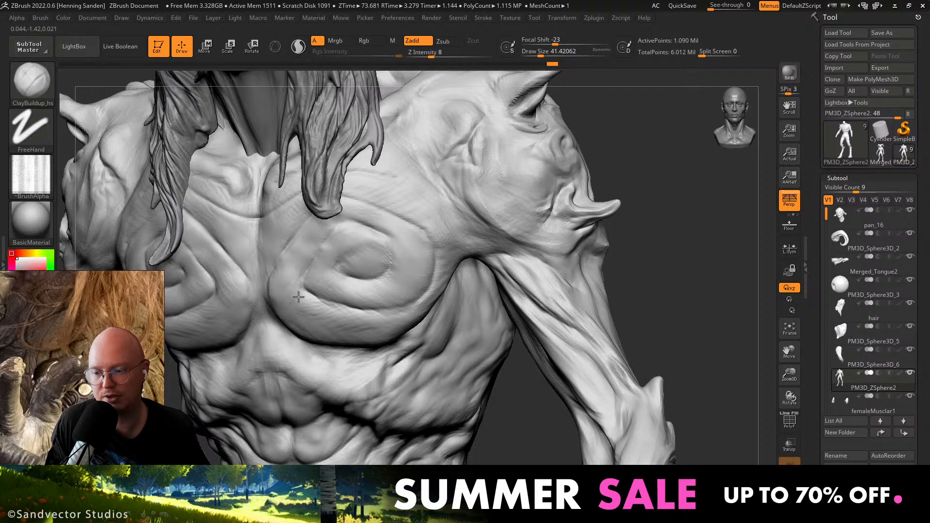
key("bracketright")
mouse_move(404, 316)
right_mouse_down()
mouse_move(408, 304)
mouse_move(300, 326)
mouse_move(384, 343)
mouse_move(391, 331)
mouse_move(415, 384)
right_mouse_up()
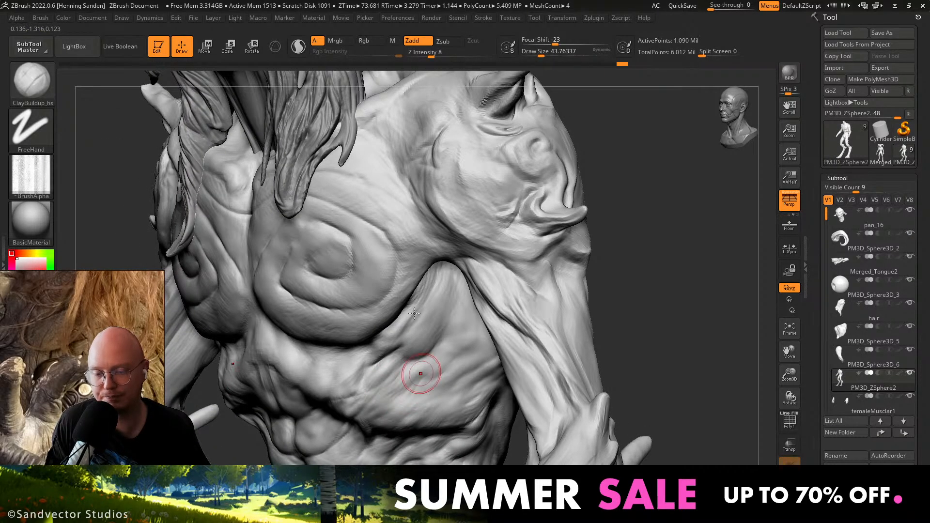
Examine the whole creature from above the horns and from the front with perspective display off and on.
right_click_drag(414, 313, 398, 290, "ctrl")
mouse_move(398, 290)
right_mouse_down()
mouse_move(440, 296)
mouse_move(475, 271)
mouse_move(494, 292)
mouse_move(486, 296)
mouse_move(530, 245)
mouse_move(526, 222)
right_mouse_up()
mouse_move(565, 229)
right_mouse_down()
mouse_move(465, 261)
mouse_move(509, 264)
right_mouse_up()
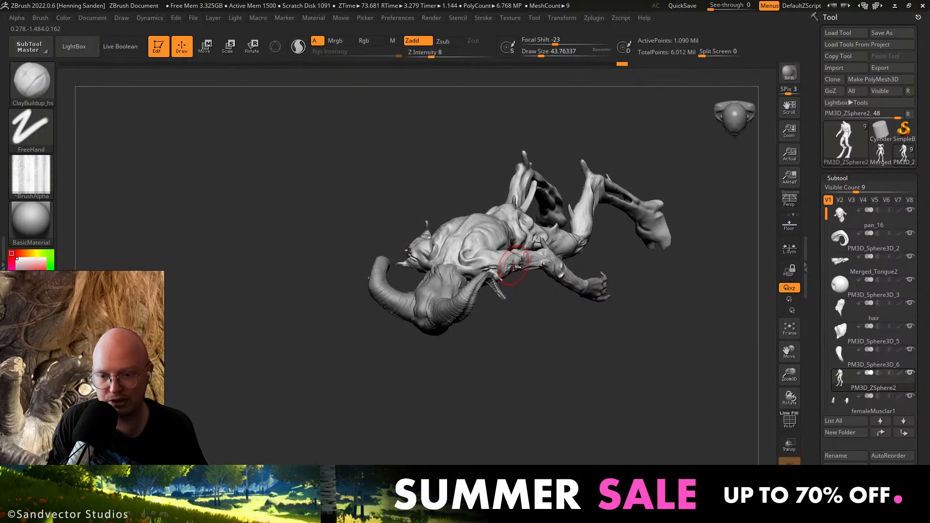
mouse_move(513, 264)
right_mouse_down()
mouse_move(516, 256)
mouse_move(520, 280)
right_mouse_up()
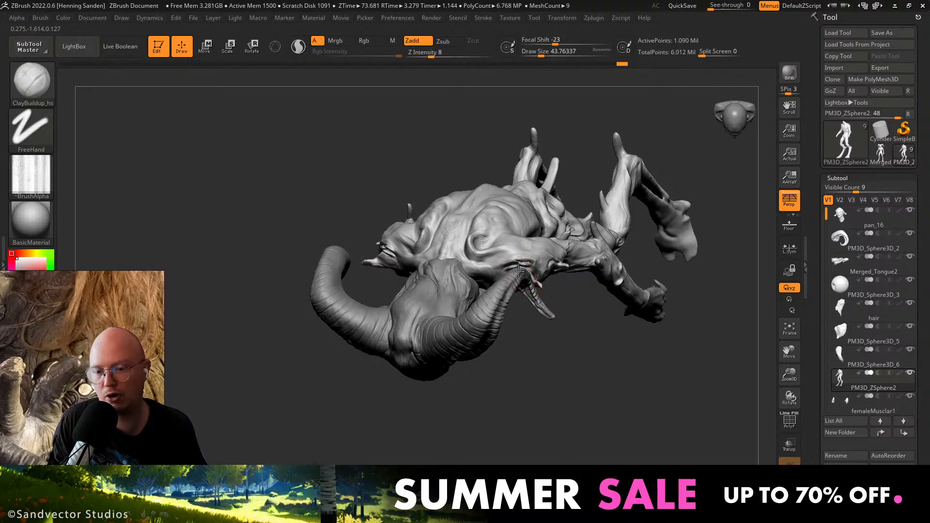
mouse_move(518, 271)
right_mouse_down()
mouse_move(549, 272)
mouse_move(512, 271)
mouse_move(520, 271)
right_mouse_up()
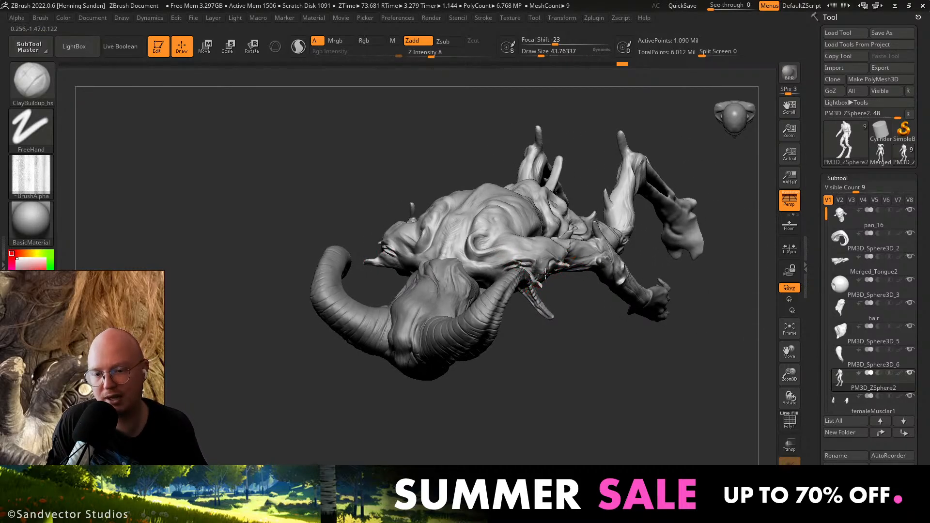
mouse_move(545, 273)
right_mouse_down()
mouse_move(562, 275)
mouse_move(547, 274)
right_mouse_up()
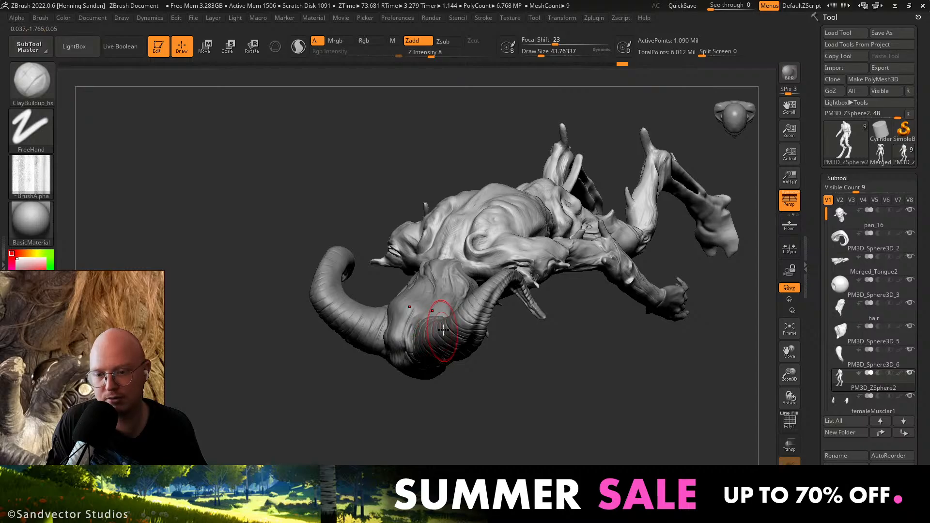
key("p")
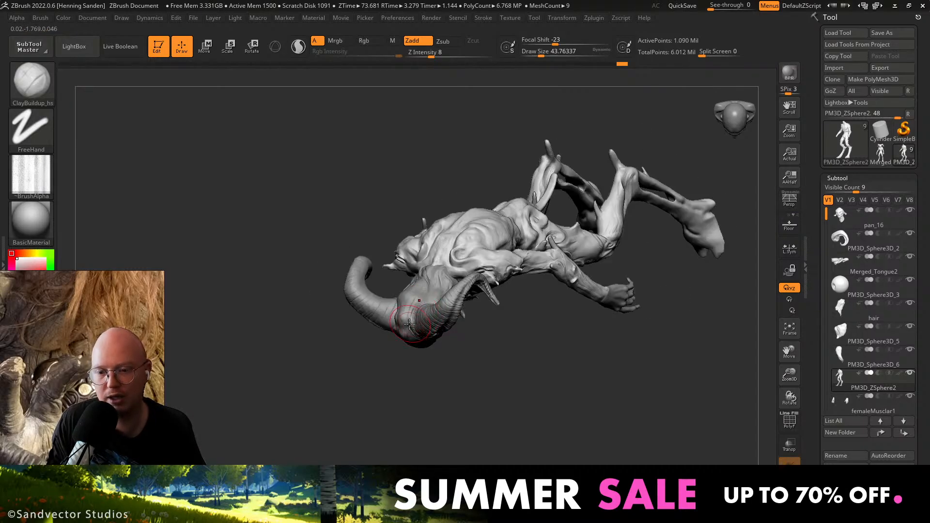
mouse_move(427, 285)
right_mouse_down()
mouse_move(426, 305)
mouse_move(426, 254)
mouse_move(441, 305)
mouse_move(546, 215)
right_mouse_up()
left_click(785, 198)
mouse_move(490, 297)
right_mouse_down()
mouse_move(512, 276)
mouse_move(534, 326)
mouse_move(503, 272)
right_mouse_up()
mouse_move(534, 340)
right_mouse_down("alt")
mouse_move(536, 349)
mouse_move(586, 334)
right_mouse_up("alt")
mouse_move(586, 334)
right_mouse_down()
mouse_move(494, 281)
mouse_move(476, 256)
right_mouse_up()
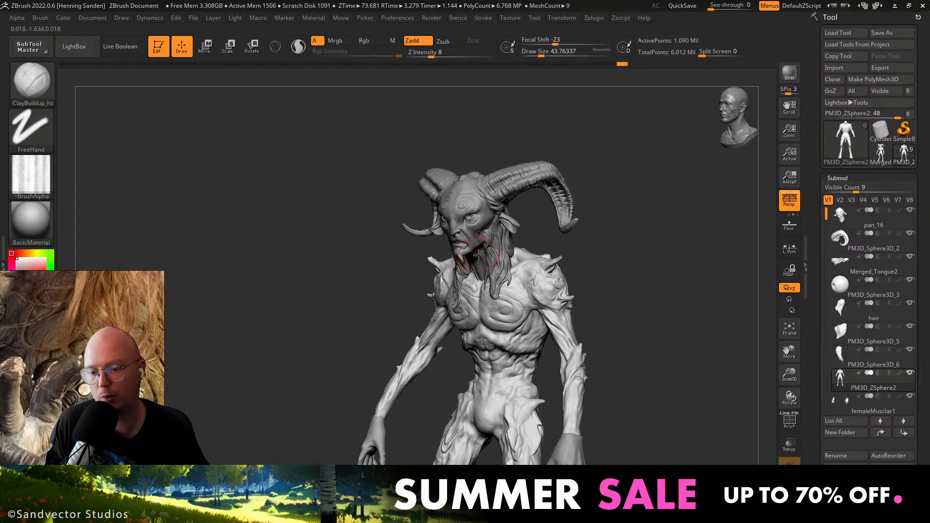
Refine the chest muscles around the sternum and inner spirals with a smaller ClayBuildup brush.
right_click_drag(479, 290, 518, 291)
mouse_move(518, 292)
right_mouse_down("alt")
mouse_move(467, 370)
mouse_move(486, 321)
mouse_move(484, 340)
mouse_move(501, 372)
right_mouse_up("alt")
left_click_drag(503, 375, 497, 366)
key("bracketleft")
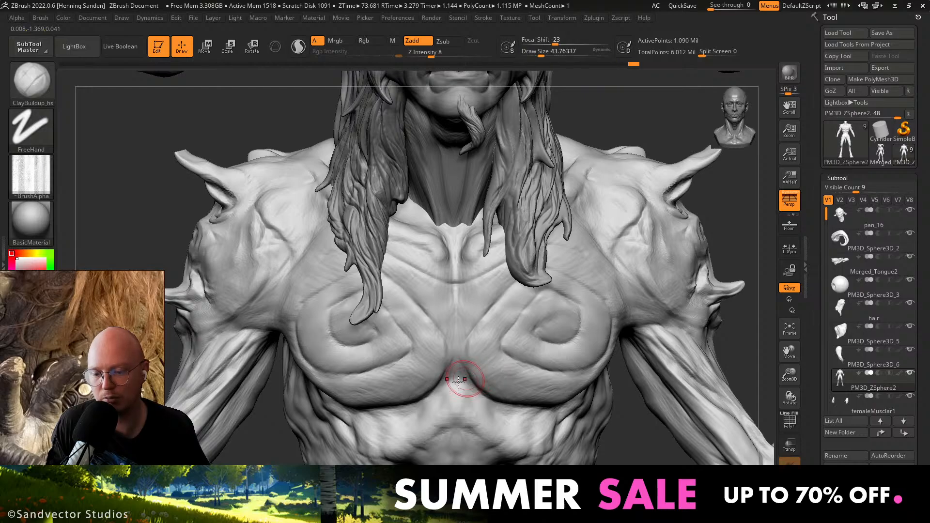
right_click_drag(463, 380, 486, 327, "alt")
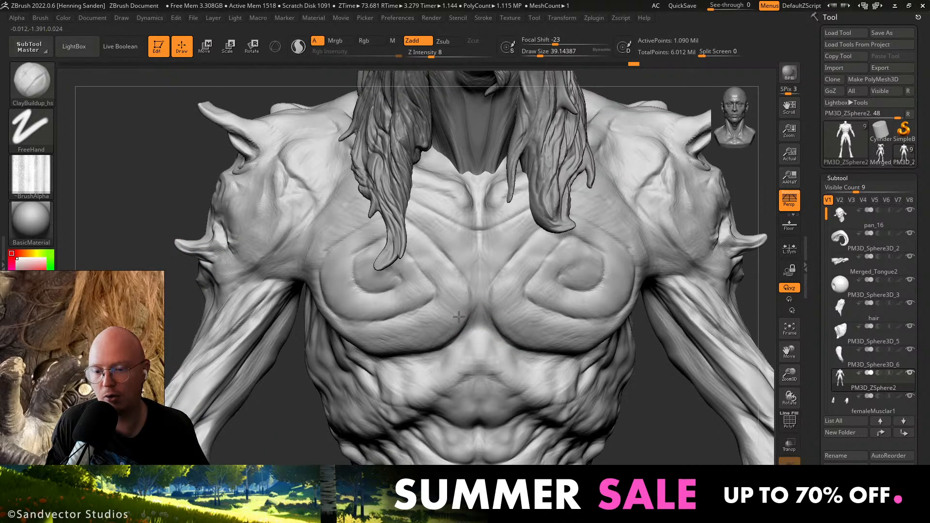
mouse_move(446, 268)
right_mouse_down()
mouse_move(486, 251)
mouse_move(486, 265)
right_mouse_up()
key("bracketleft")
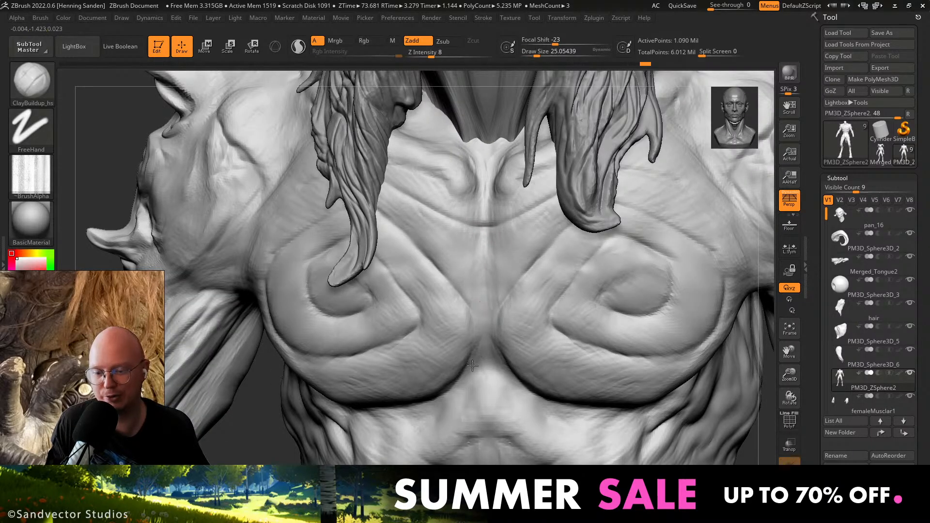
right_click_drag(472, 366, 482, 340, "alt")
key("s")
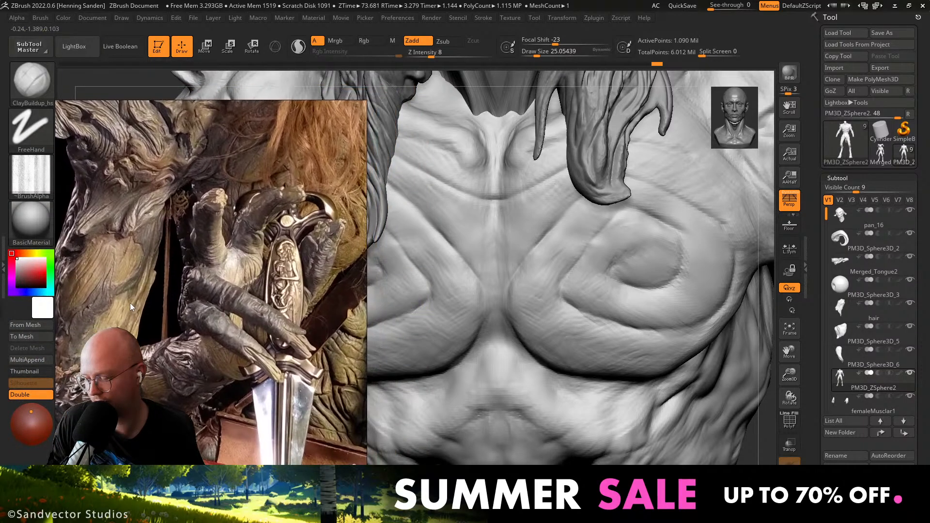
Place the reference photo beside the chest and reframe it to show the shoulder and upper arm.
mouse_move(130, 303)
left_mouse_down()
mouse_move(142, 304)
mouse_move(134, 292)
left_mouse_up()
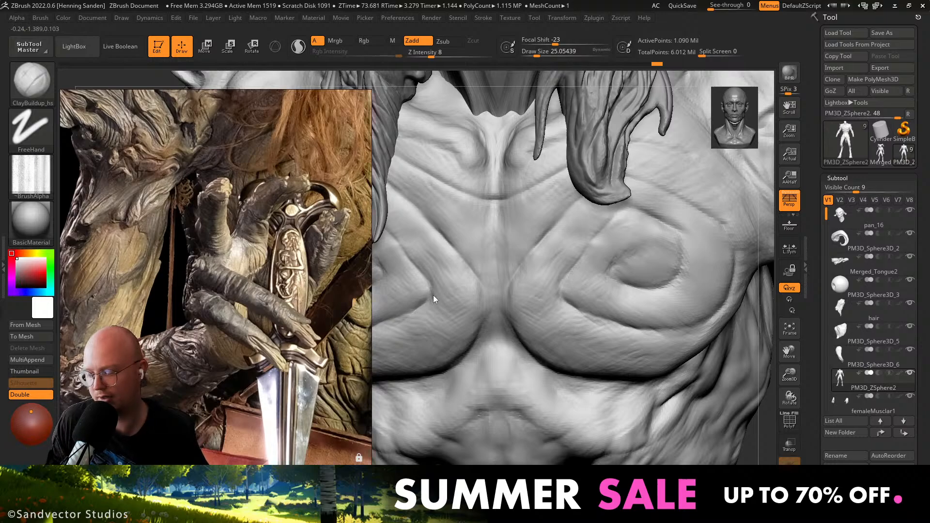
mouse_move(501, 293)
right_mouse_down("alt")
mouse_move(496, 257)
mouse_move(540, 290)
mouse_move(549, 284)
right_mouse_up("alt")
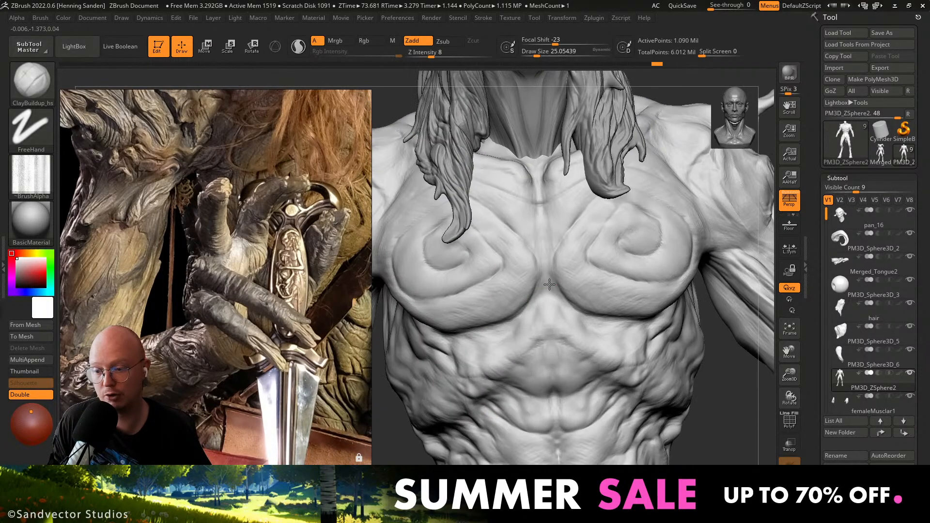
left_click_drag(346, 292, 402, 294)
scroll(170, 281, "down", 3)
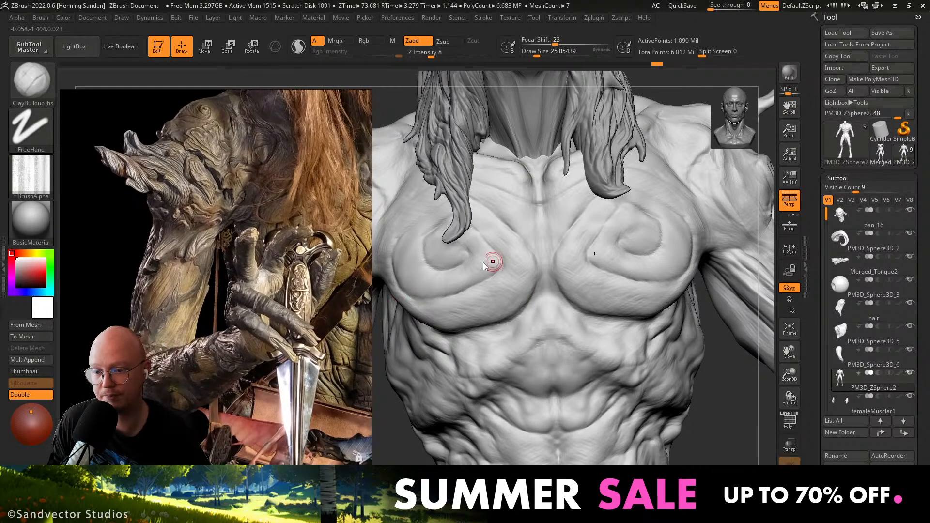
Build up the folds of the upper arm below the shoulder spikes, using ClayBuildup at intensity 13.
mouse_move(442, 268)
right_mouse_down()
mouse_move(585, 274)
mouse_move(539, 289)
mouse_move(489, 339)
mouse_move(499, 330)
mouse_move(490, 326)
mouse_move(544, 284)
mouse_move(536, 305)
mouse_move(550, 286)
mouse_move(523, 283)
right_mouse_up()
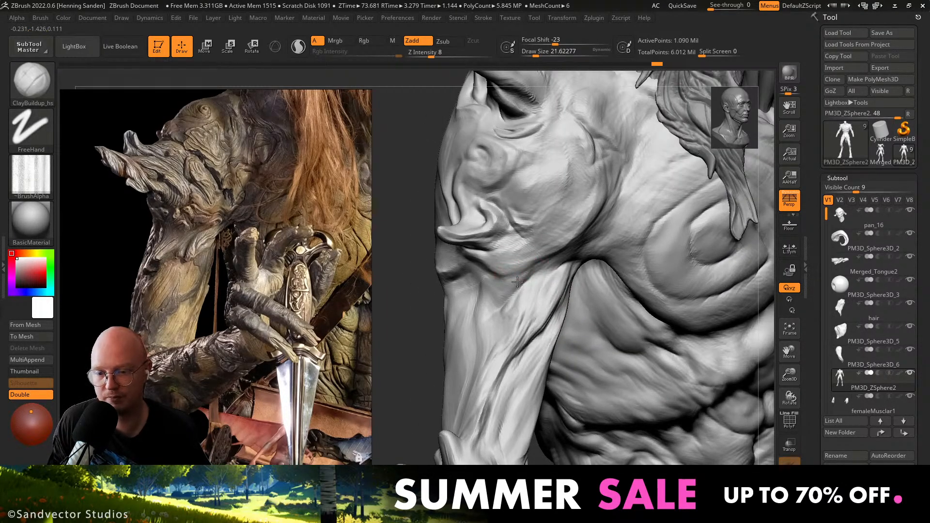
left_click_drag(511, 284, 499, 295)
mouse_move(490, 300)
right_mouse_down()
mouse_move(506, 293)
mouse_move(460, 321)
right_mouse_up()
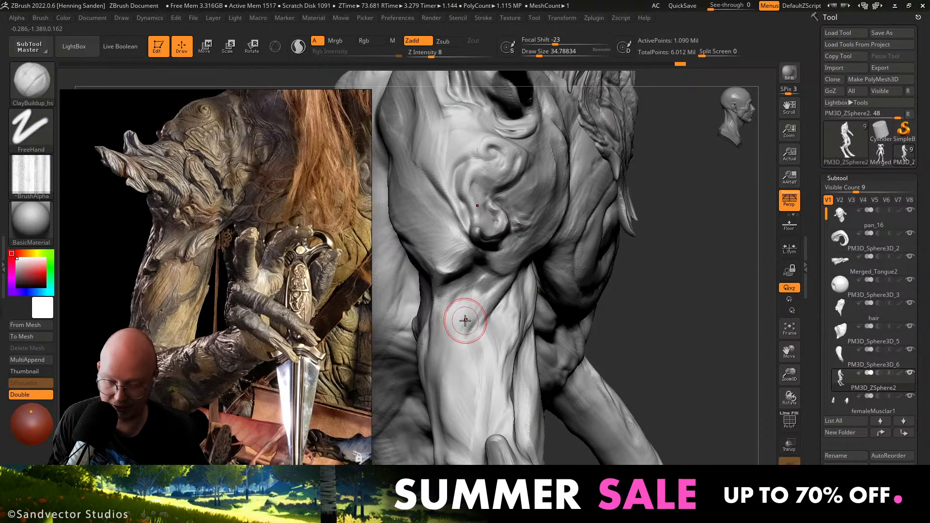
key("u")
left_click_drag(471, 321, 472, 322)
key("s")
left_click_drag(481, 315, 476, 314)
right_click_drag(464, 324, 457, 318)
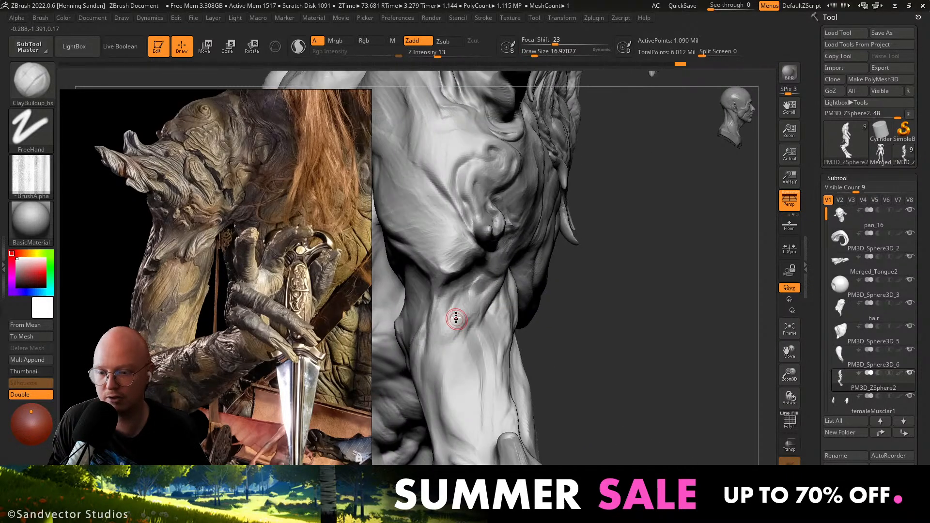
left_click_drag(448, 330, 436, 350)
right_click_drag(436, 350, 431, 341)
left_click_drag(435, 335, 426, 359)
mouse_move(426, 356)
right_mouse_down()
mouse_move(475, 307)
mouse_move(549, 288)
mouse_move(594, 289)
right_mouse_up()
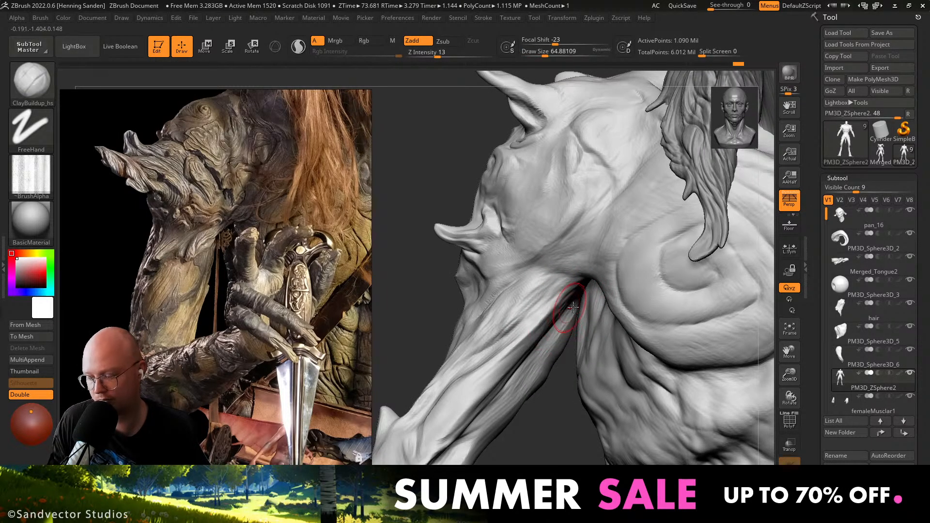
Refine the muscle folds at the front of the upper arm below the shoulder spike with a smaller ClayBuildup brush.
mouse_move(551, 324)
right_mouse_down()
mouse_move(552, 304)
mouse_move(507, 316)
mouse_move(527, 308)
mouse_move(528, 285)
mouse_move(552, 278)
right_mouse_up()
key("s")
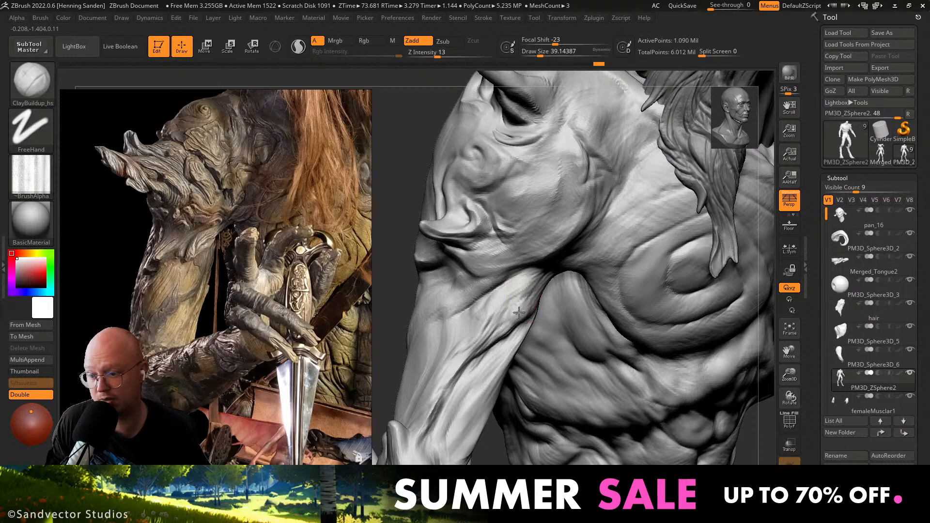
key("s")
key("s")
left_click_drag(510, 305, 501, 305)
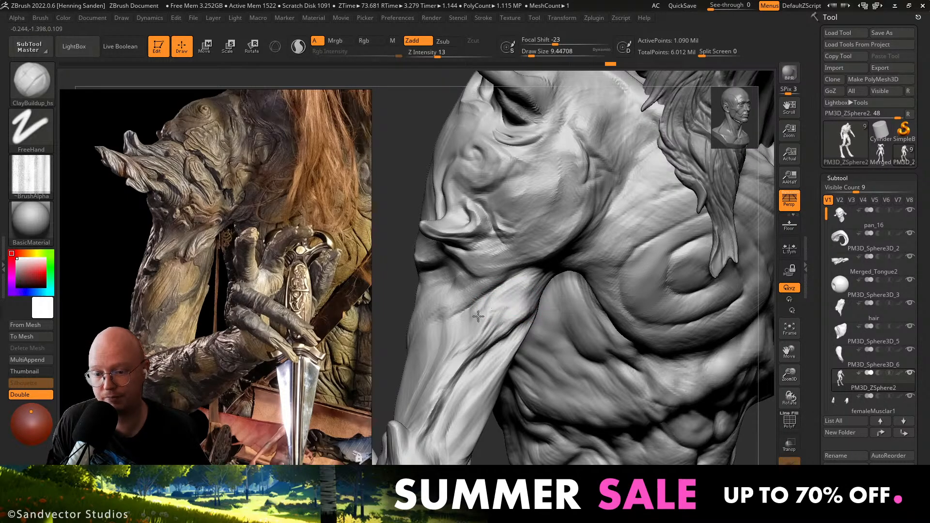
right_click_drag(477, 318, 492, 322)
key("s")
left_click_drag(492, 322, 439, 325)
right_click_drag(447, 323, 467, 321)
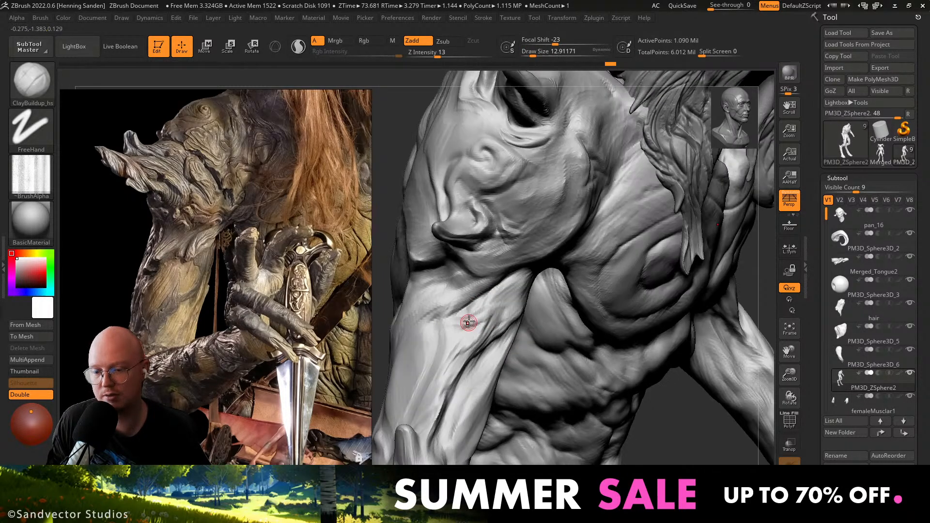
key("s")
left_click_drag(468, 322, 471, 321)
left_click_drag(477, 320, 431, 333)
right_click_drag(453, 328, 473, 326)
left_click_drag(460, 325, 425, 339)
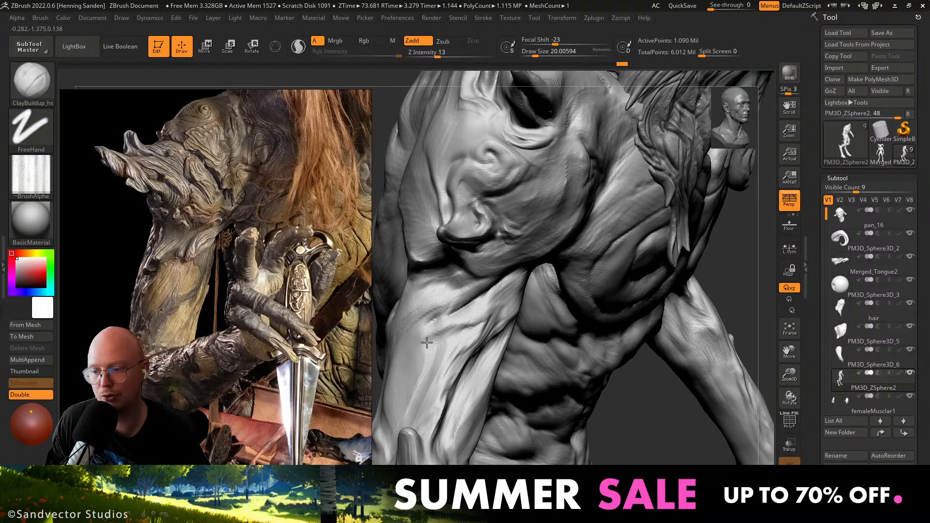
Build up diagonal folds across the upper arm from the armpit toward its outer side.
right_click_drag(429, 334, 486, 291)
key("s")
left_click_drag(488, 289, 493, 289)
right_click_drag(494, 288, 530, 276)
left_click_drag(544, 266, 484, 287)
key("s")
left_click_drag(541, 293, 492, 306)
mouse_move(474, 314)
right_mouse_down()
mouse_move(502, 310)
mouse_move(490, 312)
right_mouse_up()
key("s")
left_click_drag(482, 309, 487, 308)
left_click_drag(514, 280, 489, 292)
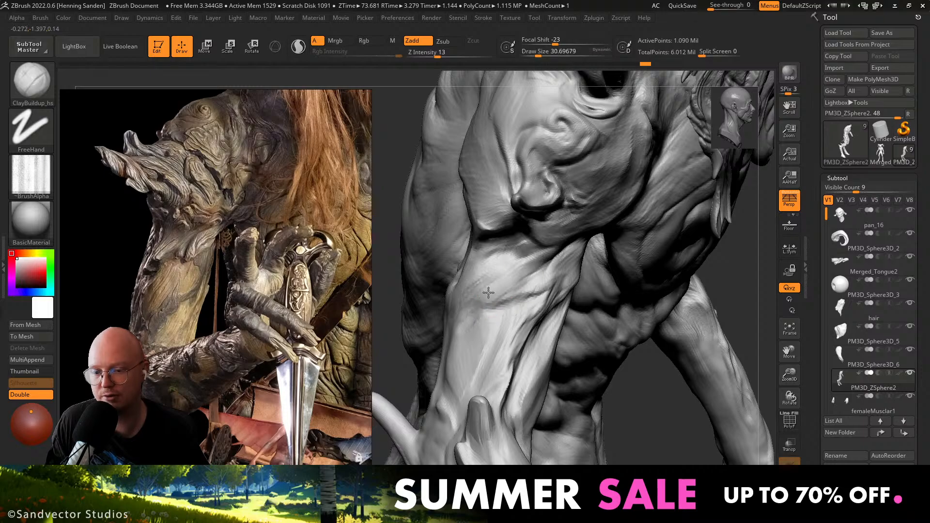
Sculpt gnarled folds on the outer side of the upper arm directly beneath the shoulder.
mouse_move(484, 266)
right_mouse_down()
mouse_move(544, 243)
mouse_move(512, 241)
mouse_move(533, 246)
right_mouse_up()
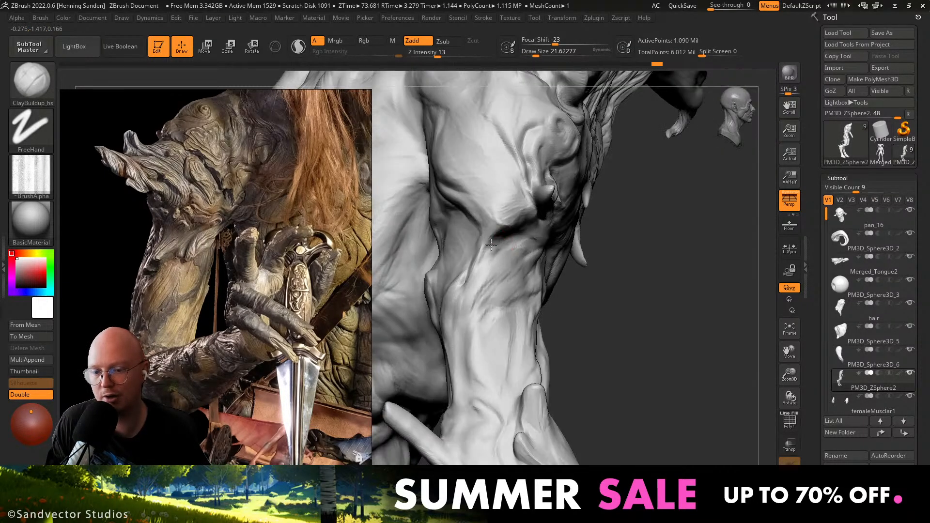
key("s")
left_click_drag(494, 253, 492, 254)
mouse_move(483, 263)
right_mouse_down()
mouse_move(473, 294)
mouse_move(502, 307)
mouse_move(531, 267)
right_mouse_up()
key("s")
left_click_drag(530, 267, 533, 266)
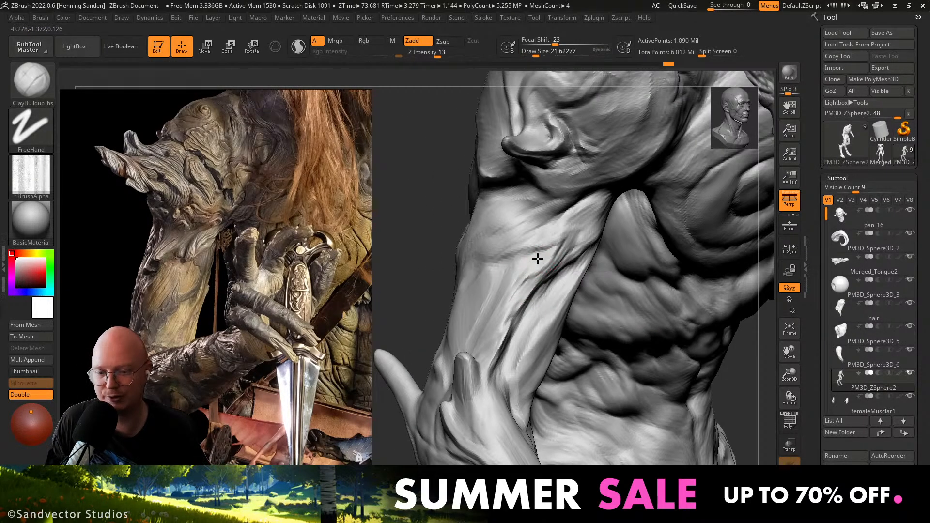
right_click_drag(517, 262, 532, 242)
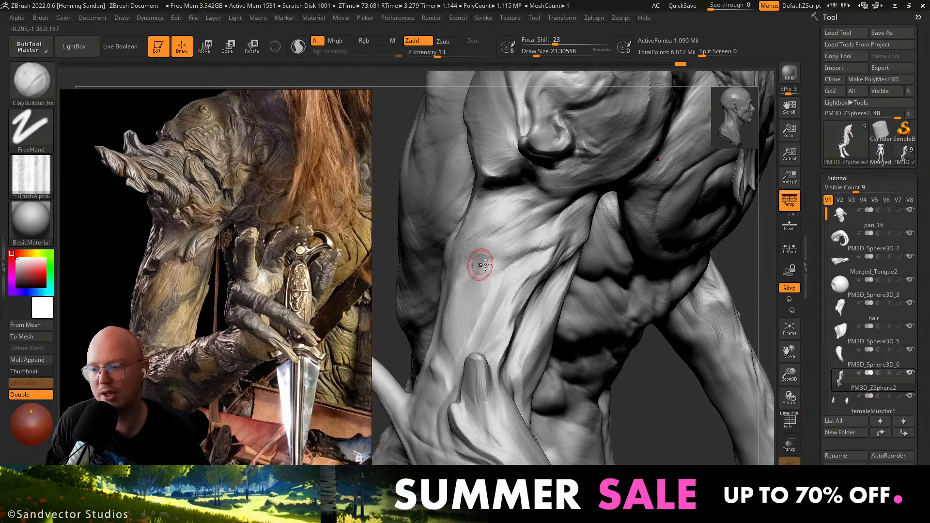
right_click_drag(485, 265, 493, 273)
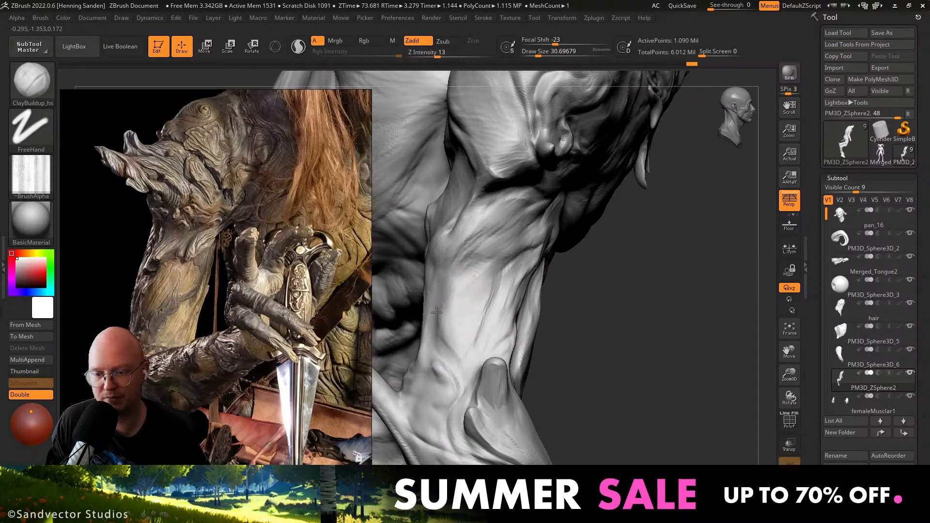
Extend thin ridges down the back and outer side of the upper arm toward the elbow.
mouse_move(451, 334)
right_mouse_down()
mouse_move(467, 314)
mouse_move(452, 293)
mouse_move(497, 203)
mouse_move(479, 256)
right_mouse_up()
key("s")
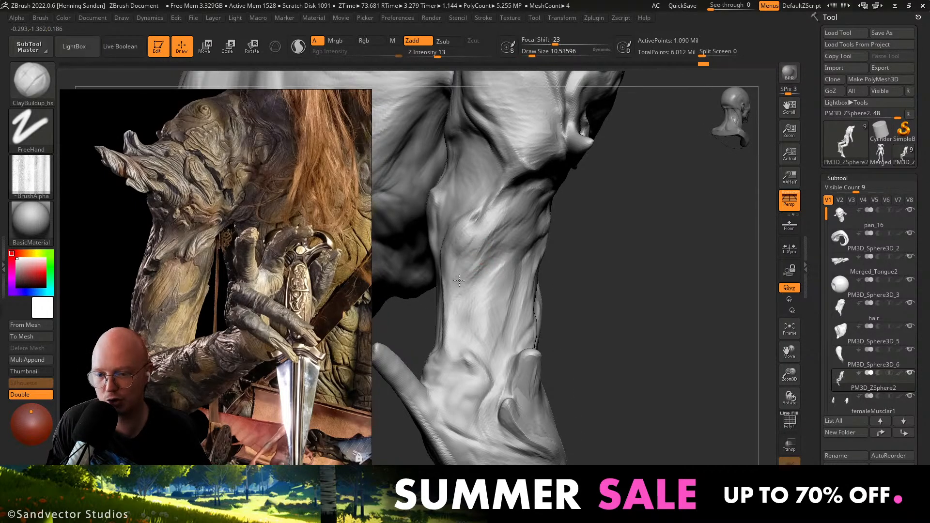
right_click_drag(489, 222, 498, 187)
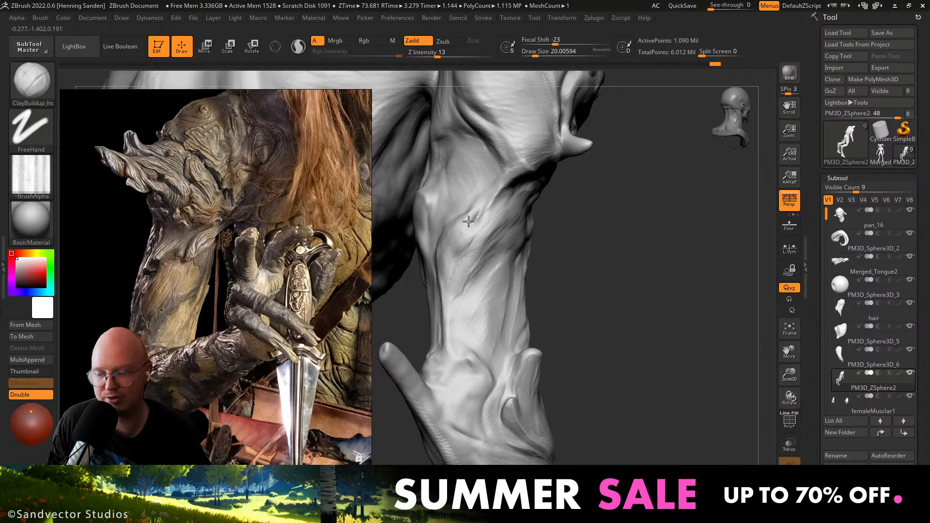
mouse_move(468, 221)
right_mouse_down()
mouse_move(478, 215)
mouse_move(535, 249)
mouse_move(519, 277)
mouse_move(505, 260)
mouse_move(508, 276)
mouse_move(488, 218)
mouse_move(509, 259)
mouse_move(504, 224)
mouse_move(444, 286)
mouse_move(504, 252)
mouse_move(492, 243)
right_mouse_up()
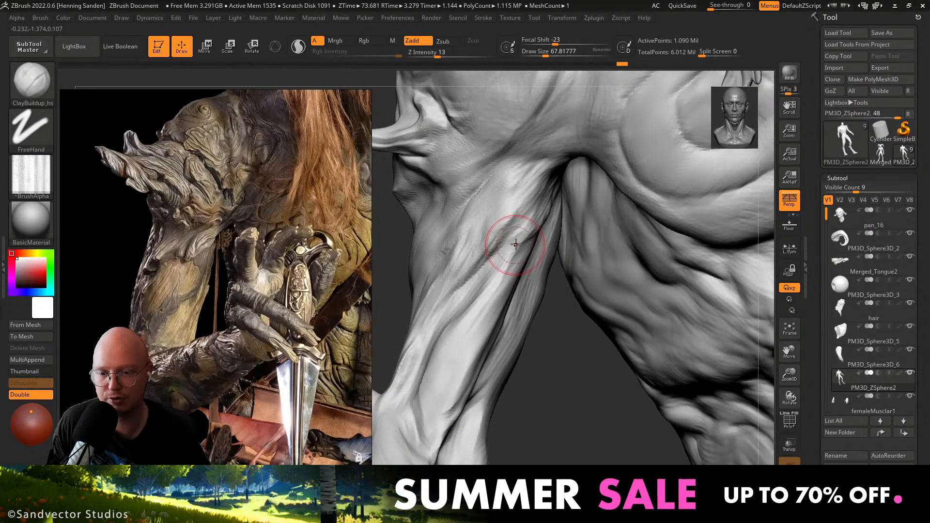
Smooth the upper arm near the armpit and build long ridges along its inner side with ClayBuildup.
key("shift")
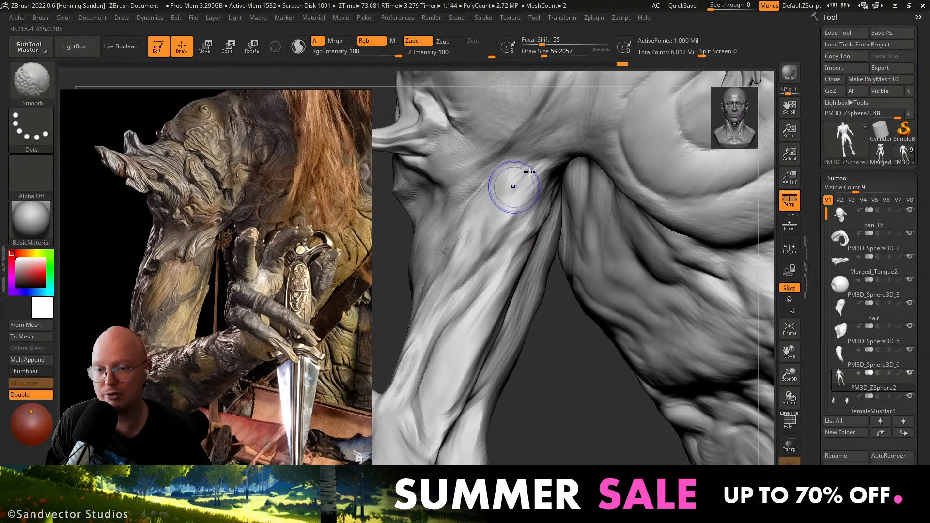
mouse_move(513, 186)
right_mouse_down()
mouse_move(469, 231)
mouse_move(467, 222)
mouse_move(488, 236)
mouse_move(492, 199)
mouse_move(514, 347)
mouse_move(506, 320)
right_mouse_up()
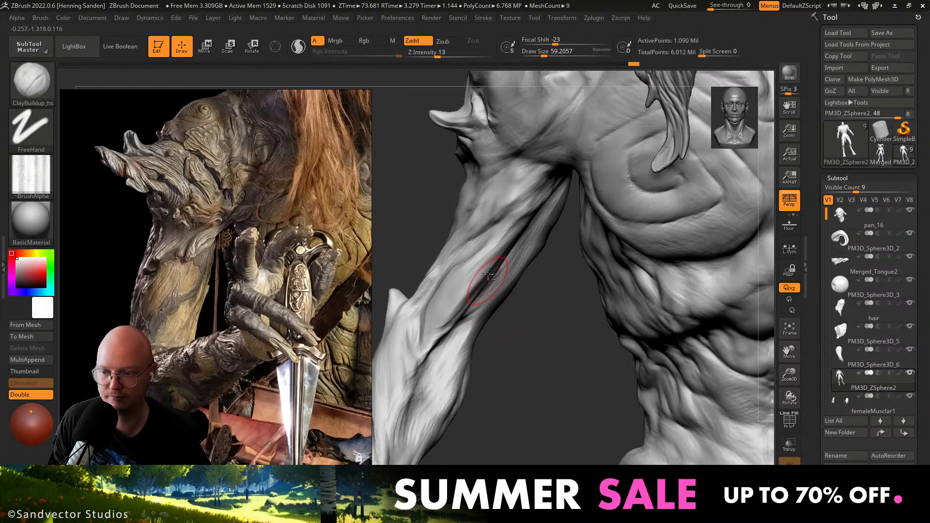
right_click_drag(488, 275, 494, 257)
key("s")
left_click_drag(494, 257, 484, 257)
right_click_drag(485, 257, 504, 245)
key("s")
left_click_drag(510, 245, 504, 245)
right_click_drag(504, 245, 544, 232)
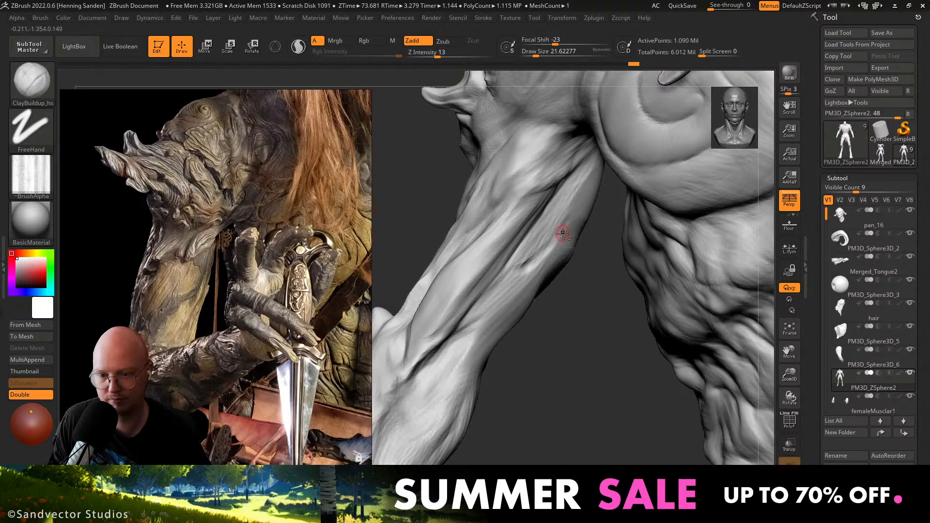
mouse_move(472, 256)
right_mouse_down()
mouse_move(483, 257)
mouse_move(454, 250)
mouse_move(533, 234)
right_mouse_up()
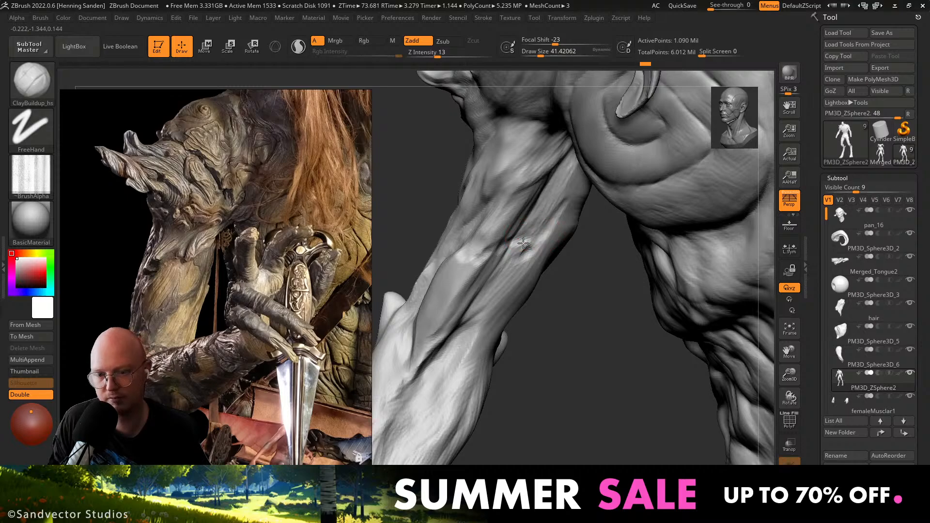
mouse_move(462, 257)
right_mouse_down()
mouse_move(473, 245)
mouse_move(461, 228)
right_mouse_up()
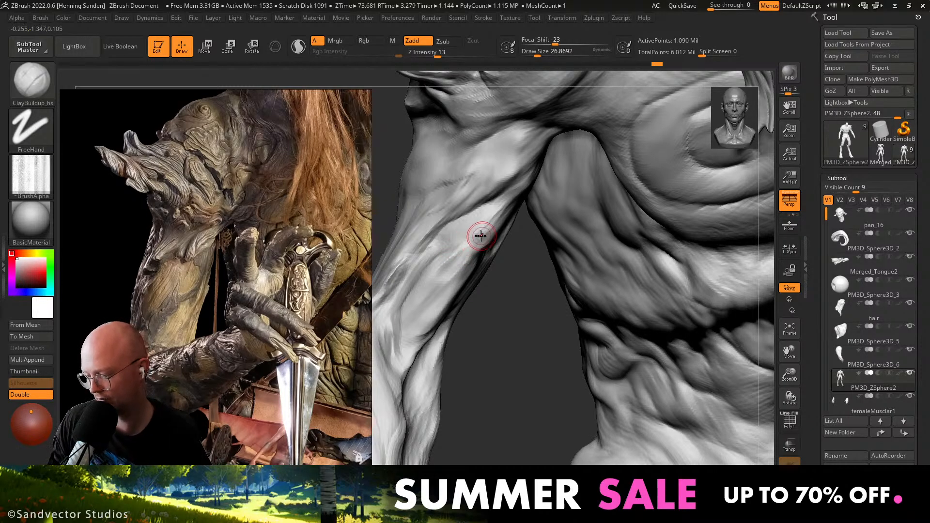
Blend the folds between the biceps and inner arm with ClayBuildup and check the whole torso from the front.
mouse_move(480, 236)
right_mouse_down()
mouse_move(462, 231)
mouse_move(478, 184)
mouse_move(558, 205)
right_mouse_up()
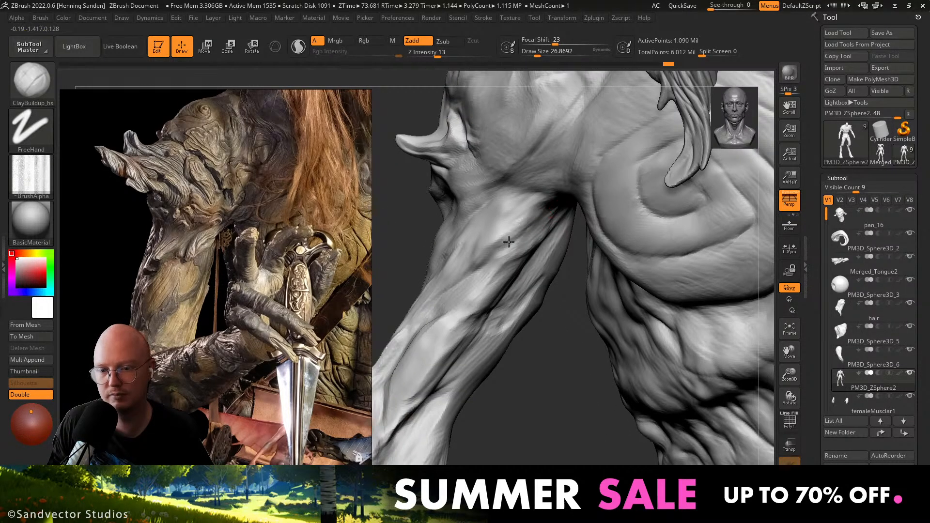
mouse_move(472, 262)
right_mouse_down()
mouse_move(501, 241)
mouse_move(473, 216)
mouse_move(490, 75)
mouse_move(500, 250)
right_mouse_up()
key("bracketright")
key("s")
left_click_drag(500, 250, 519, 216)
right_click_drag(519, 216, 537, 92, "ctrl")
right_click_drag(561, 244, 562, 255, "shift")
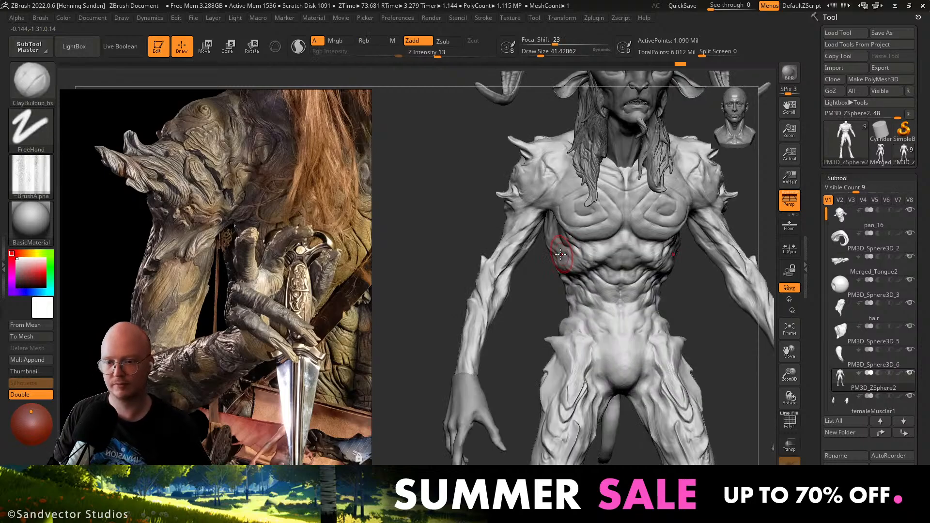
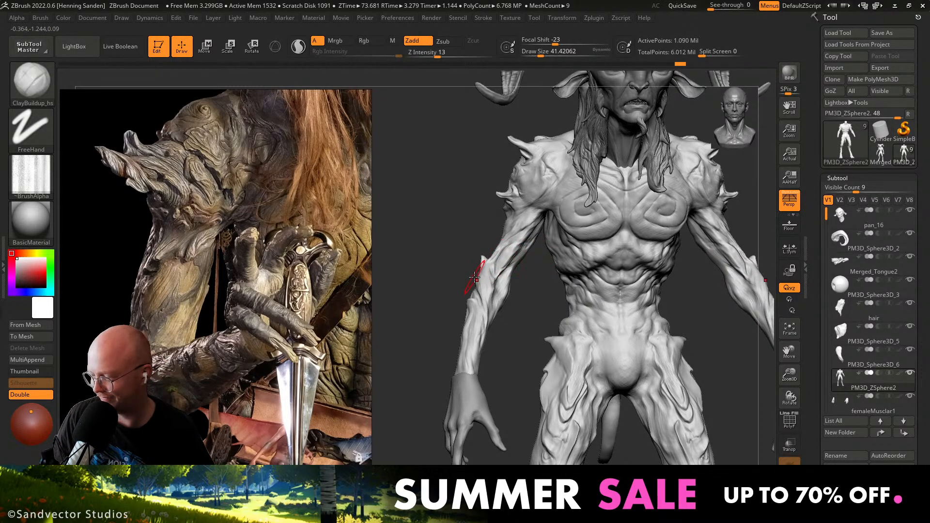
Reframe the reference photo to show the torso, arm and hand holding the dagger.
mouse_move(539, 293)
left_mouse_down()
mouse_move(551, 302)
mouse_move(478, 289)
left_mouse_up()
middle_click_drag(288, 314, 249, 309)
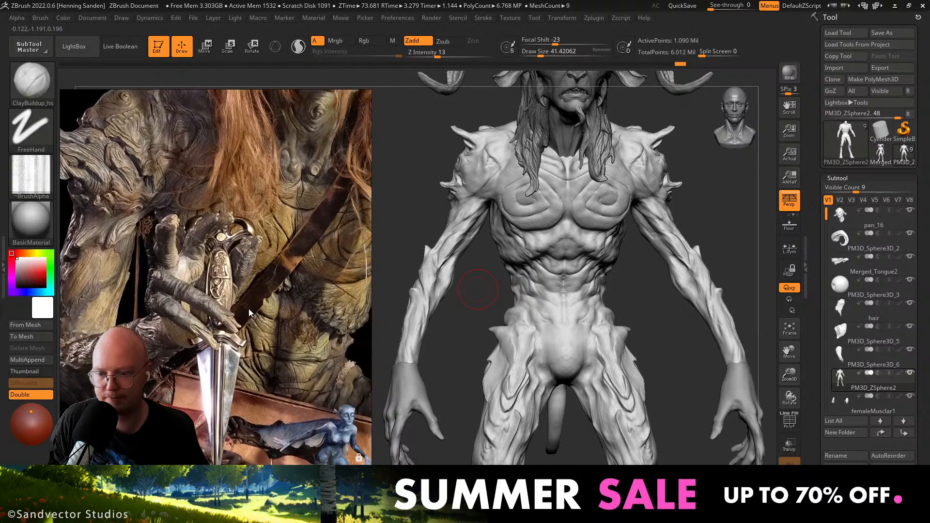
scroll(252, 307, "down", 1)
right_click_drag(544, 274, 504, 288)
scroll(269, 356, "down", 1)
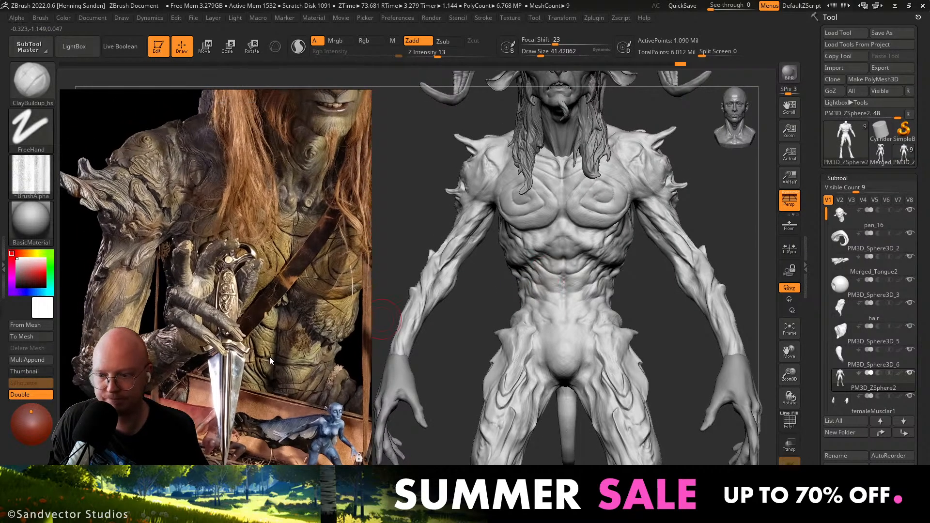
scroll(184, 345, "up", 1)
Make the body subtool active at the wrist and adjust the forearm's end over the hand with the Move brush.
right_click_drag(450, 331, 535, 357)
right_click_drag(616, 381, 487, 325, "alt")
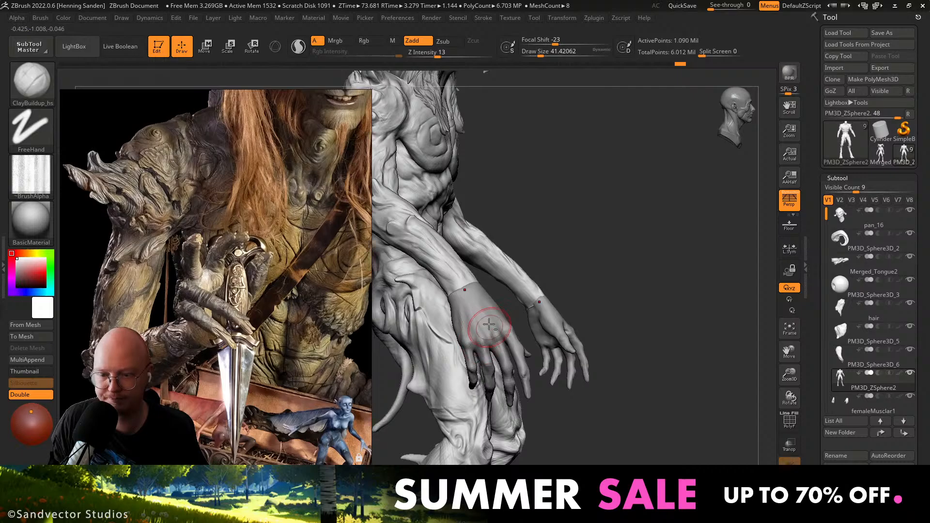
left_click(489, 324, "alt")
right_click_drag(530, 325, 615, 335, "alt")
mouse_move(550, 306)
right_mouse_down("alt")
mouse_move(587, 332)
mouse_move(544, 311)
mouse_move(550, 327)
mouse_move(572, 276)
right_mouse_up("alt")
key("b")
key("m")
key("v")
key("s")
left_click_drag(577, 278, 566, 280)
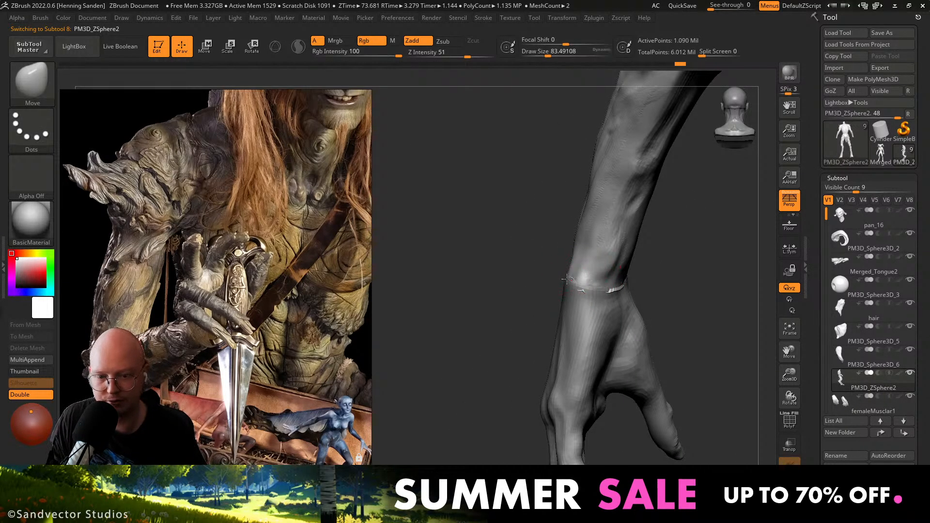
right_click_drag(574, 279, 575, 271)
key("s")
left_click_drag(575, 272, 579, 273)
Pull the forearm's edge down over the back of the hand using a smaller Move brush, smoothing where needed.
right_click_drag(557, 277, 583, 272)
key("s")
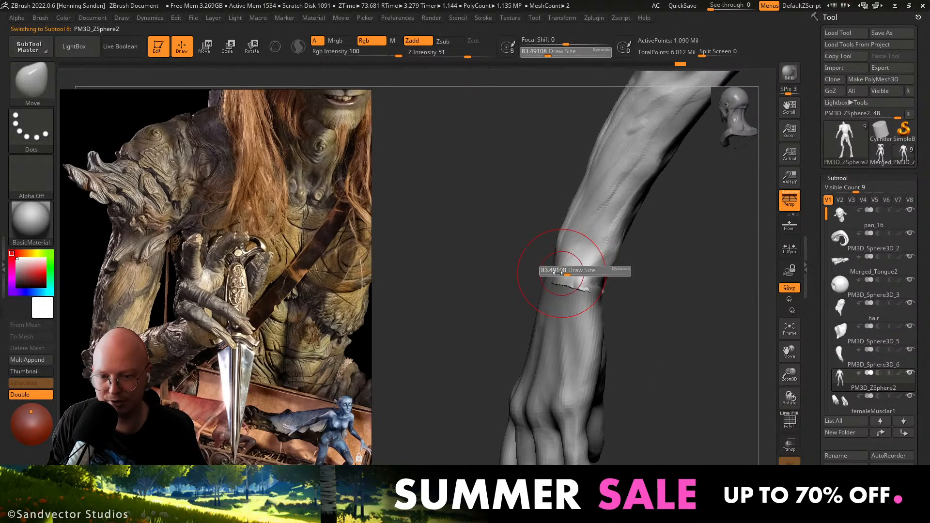
mouse_move(572, 272)
left_mouse_down()
mouse_move(557, 273)
mouse_move(566, 289)
left_mouse_up()
right_click_drag(552, 286, 564, 285)
key("s")
left_click_drag(559, 285, 557, 282)
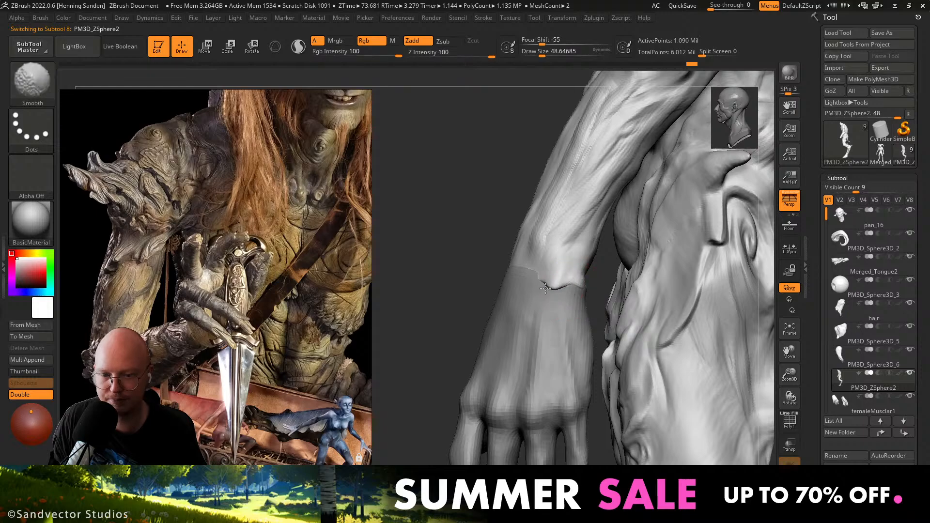
right_click_drag(551, 281, 558, 282)
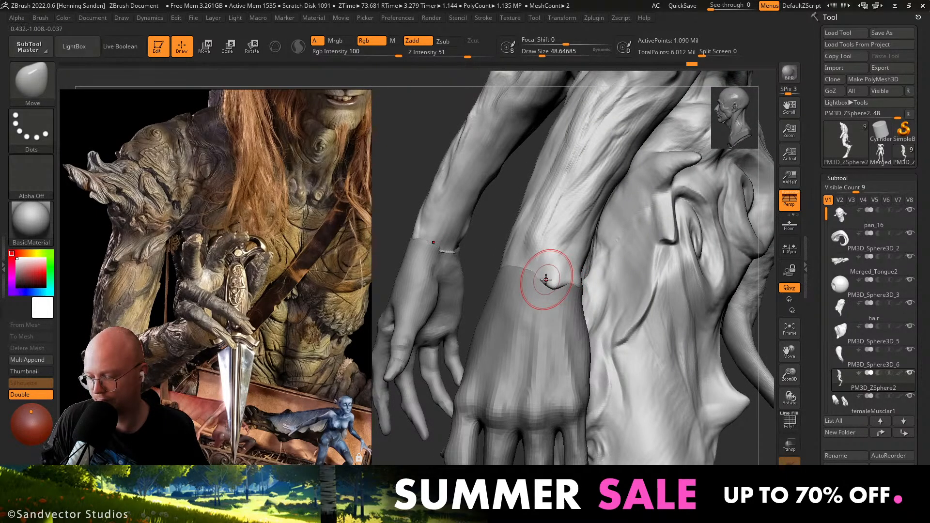
right_click_drag(545, 279, 550, 276)
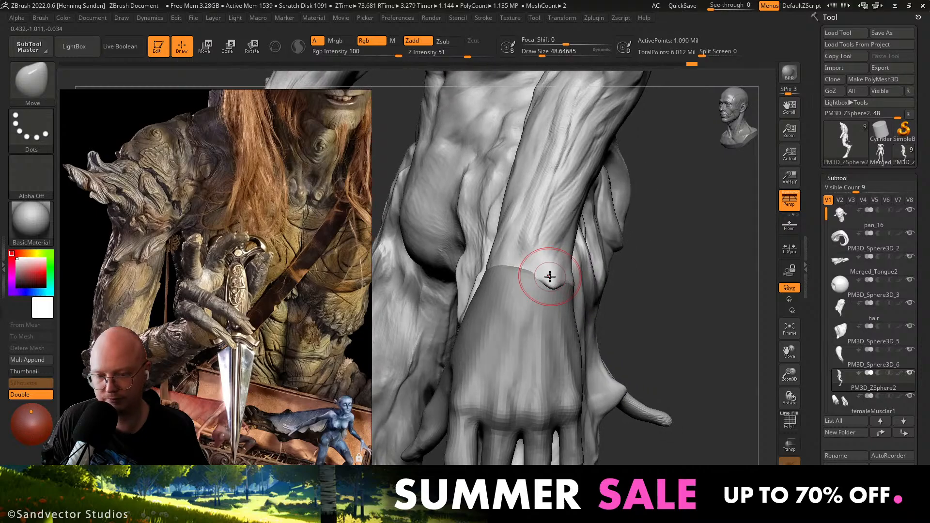
Shape the curved lip of the forearm over the back of the wrist, varying the Move brush size.
key("s")
left_click_drag(549, 276, 543, 276)
right_click_drag(544, 276, 552, 276)
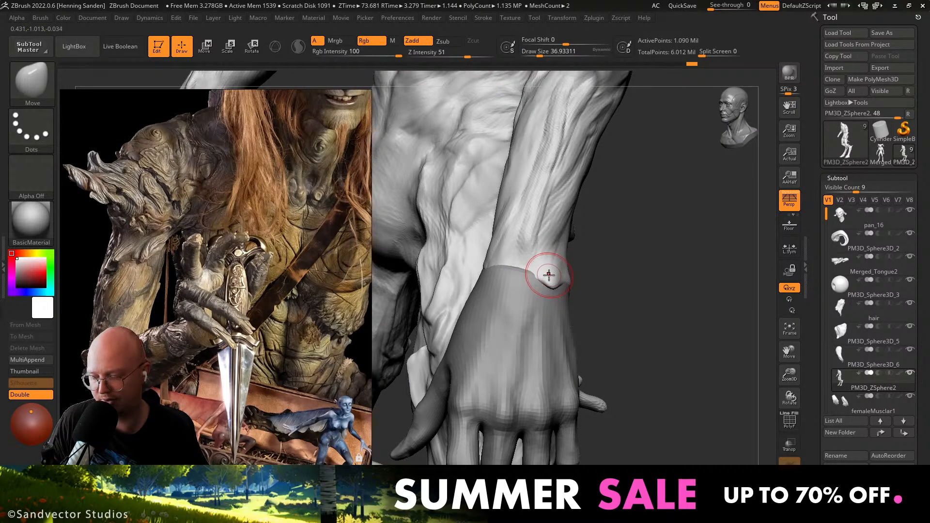
right_click_drag(546, 275, 530, 278)
key("s")
left_click_drag(530, 277, 532, 278)
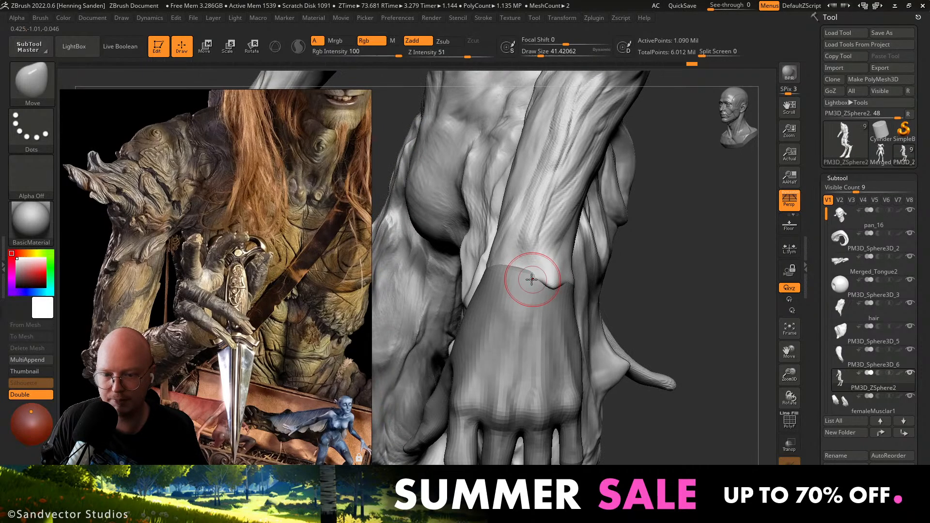
right_click_drag(532, 278, 540, 274)
key("s")
left_click_drag(540, 275, 539, 274)
right_click_drag(525, 265, 532, 266)
key("s")
left_click_drag(500, 267, 509, 267)
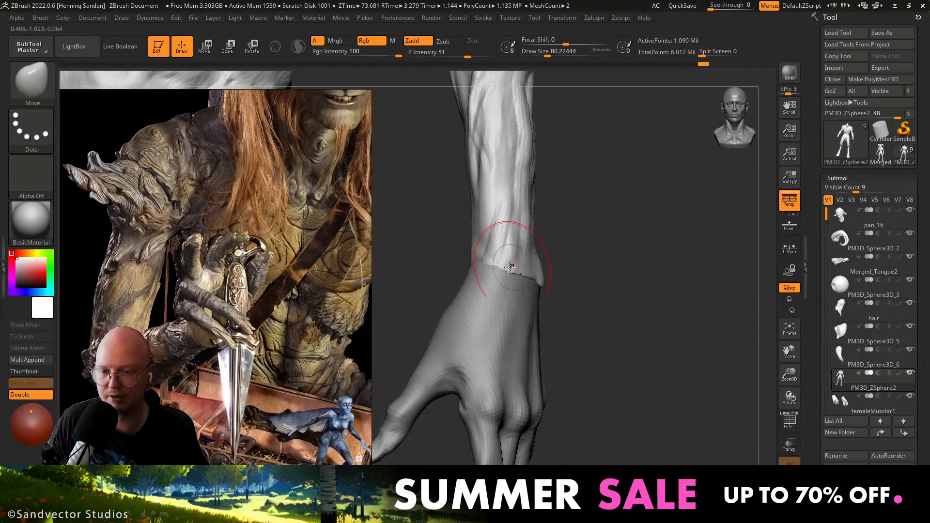
Form the wrist's edge into a central point over the hand and adjust its profile from the side.
mouse_move(510, 267)
right_mouse_down()
mouse_move(522, 289)
mouse_move(515, 275)
mouse_move(556, 275)
right_mouse_up()
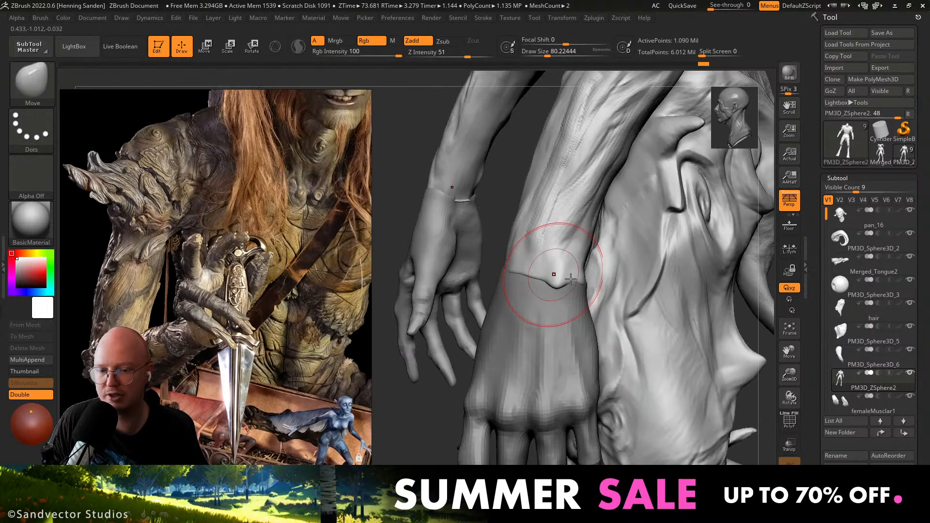
key("s")
left_click_drag(556, 275, 552, 275)
right_click_drag(552, 275, 562, 276)
key("s")
left_click_drag(561, 276, 558, 276)
right_click_drag(553, 268, 543, 266)
key("s")
left_click_drag(556, 266, 561, 265)
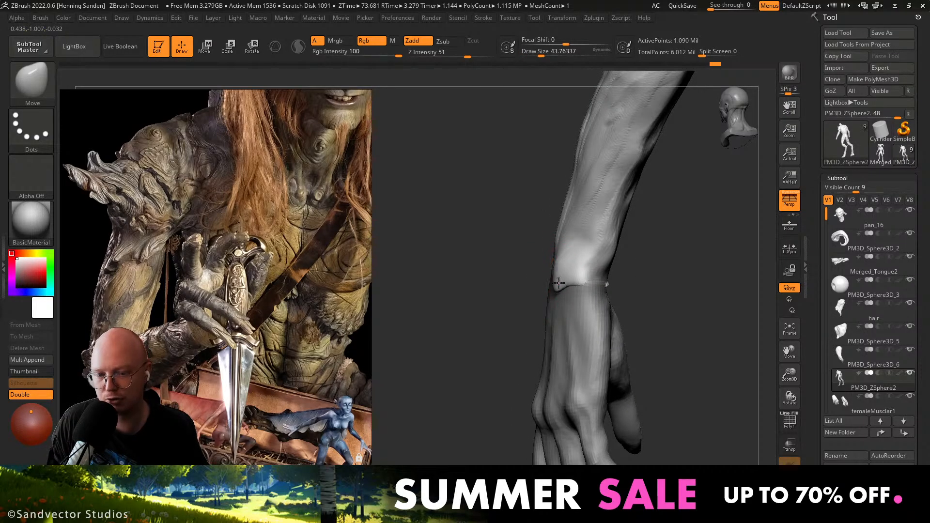
Adjust the forearm's shape below the elbow with the Move brush at draw size about 74.
mouse_move(559, 282)
right_mouse_down("alt")
mouse_move(450, 203)
mouse_move(541, 77)
mouse_move(581, 92)
mouse_move(592, 313)
mouse_move(551, 293)
mouse_move(593, 217)
mouse_move(647, 149)
right_mouse_up("alt")
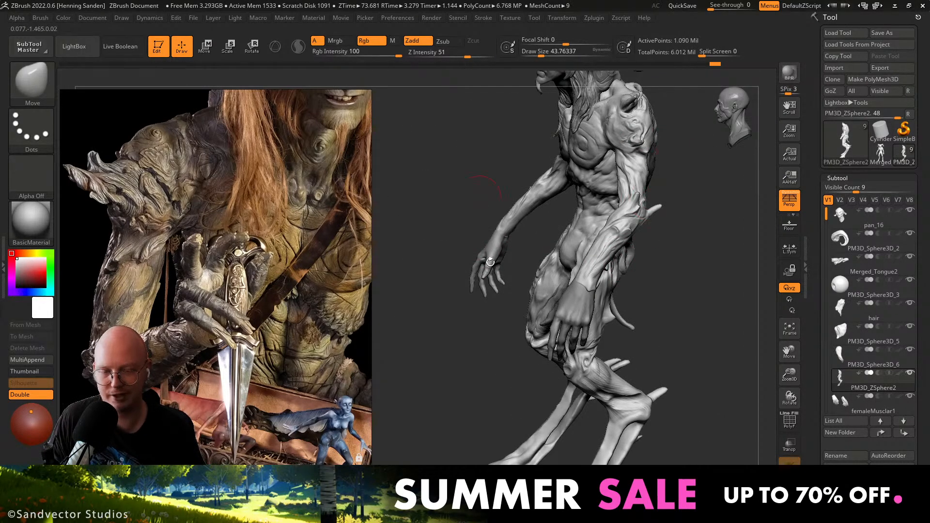
right_click_drag(490, 262, 571, 238)
right_click_drag(595, 159, 557, 221, "ctrl")
left_click_drag(566, 228, 572, 227)
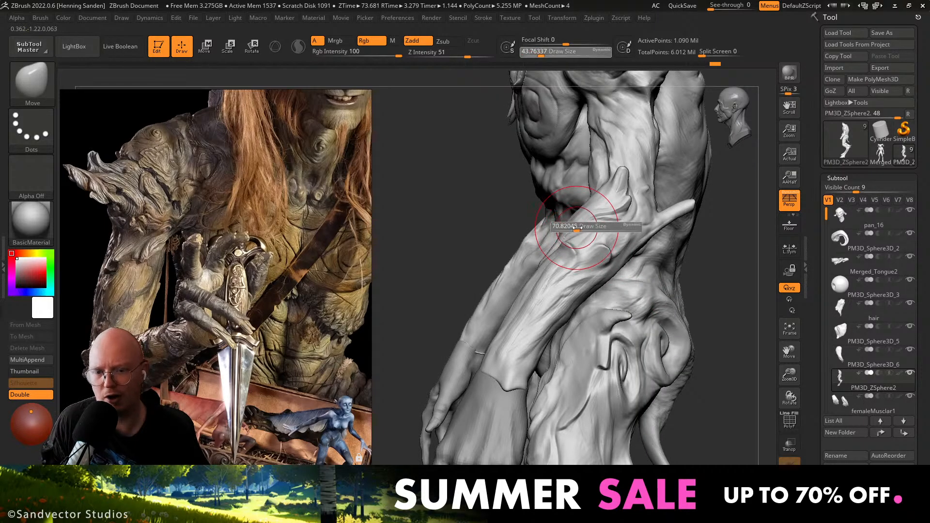
right_click_drag(593, 227, 546, 259)
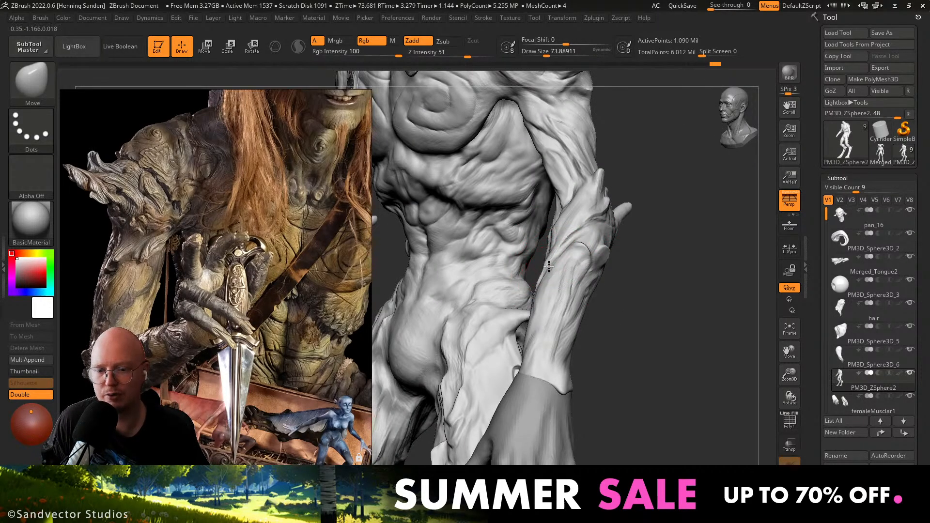
left_click_drag(548, 267, 543, 274)
Reshape the forearm's silhouette from the front with the Move brush at draw size about 172.
mouse_move(543, 285)
right_mouse_down()
mouse_move(491, 253)
mouse_move(490, 281)
right_mouse_up()
mouse_move(490, 280)
right_mouse_down("shift")
mouse_move(486, 290)
mouse_move(583, 286)
right_mouse_up("shift")
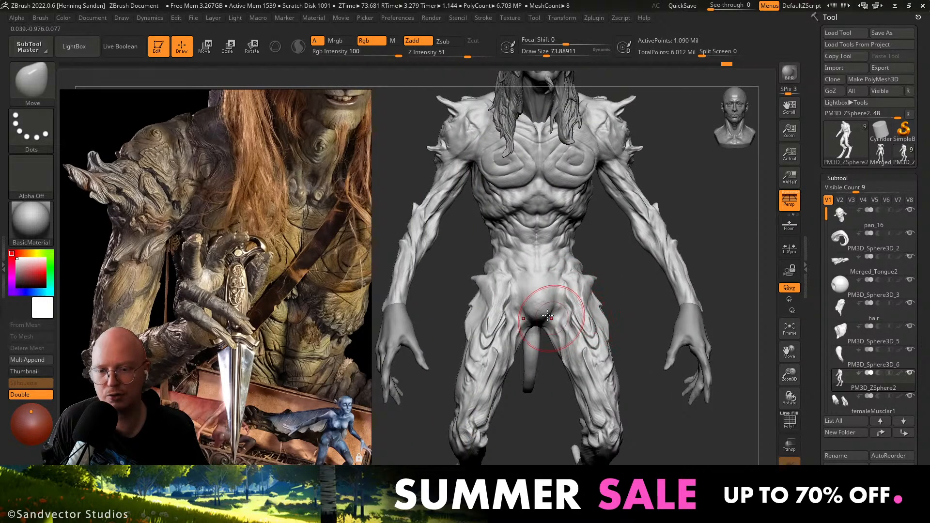
mouse_move(511, 277)
right_mouse_down("ctrl")
mouse_move(452, 262)
mouse_move(456, 292)
mouse_move(456, 248)
right_mouse_up("ctrl")
key("s")
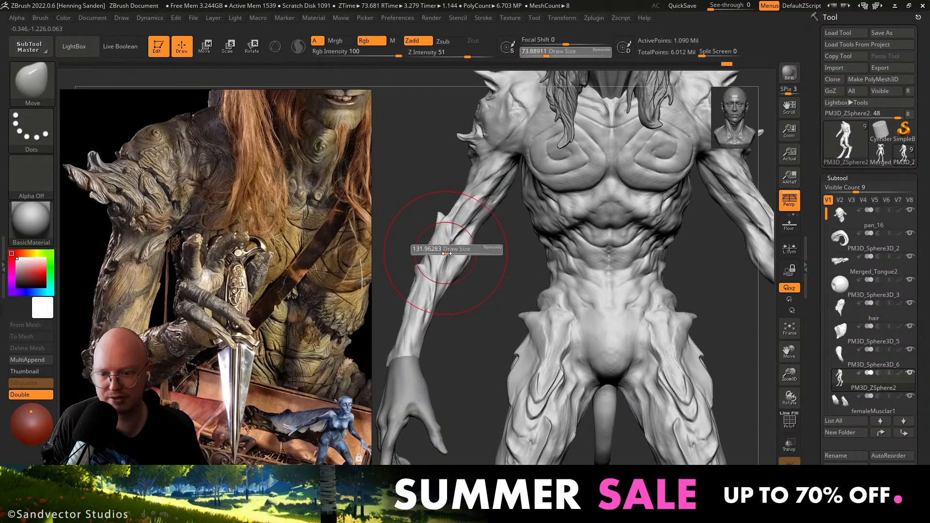
left_click_drag(457, 249, 446, 246)
left_click_drag(422, 278, 425, 280)
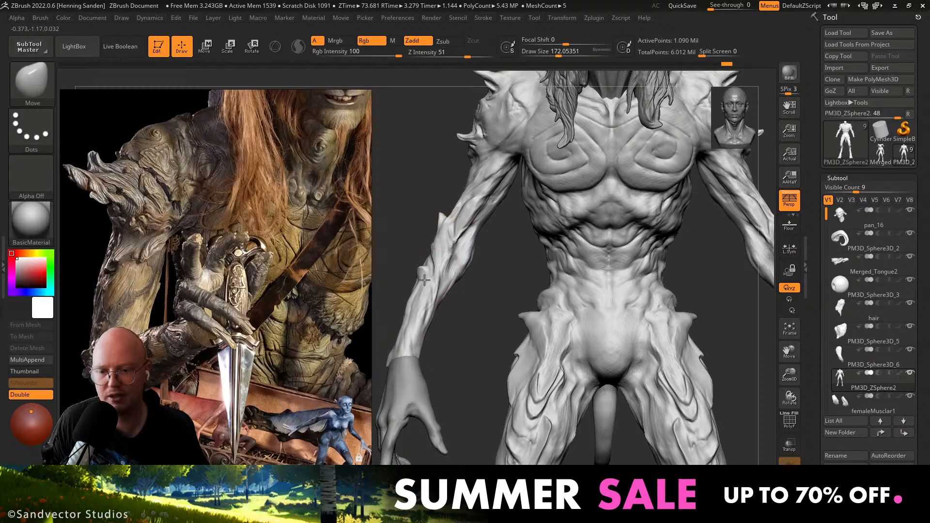
right_click_drag(457, 286, 485, 267, "alt")
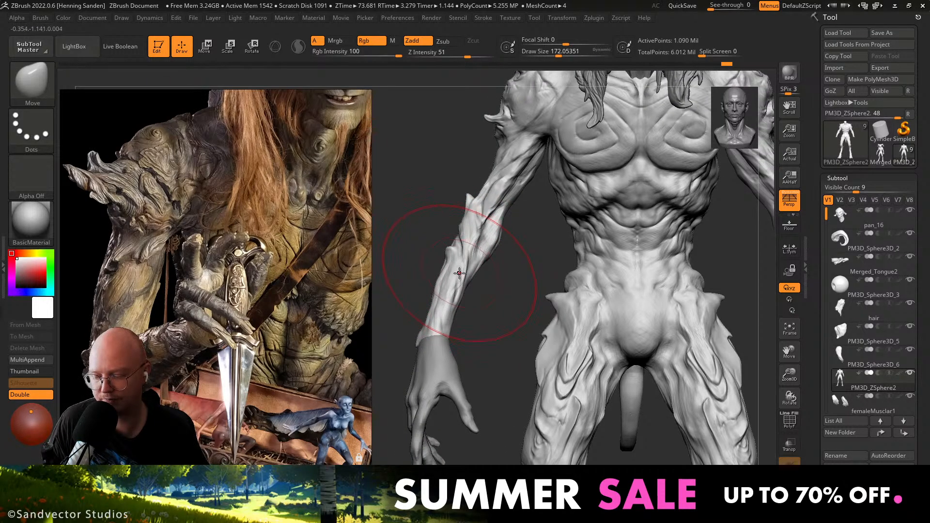
Build up the base of the tail using ClayBuildup at draw size about 41, smooth it and check its wireframe.
mouse_move(460, 273)
right_mouse_down()
mouse_move(524, 264)
mouse_move(507, 282)
mouse_move(581, 250)
mouse_move(477, 349)
right_mouse_up()
key("1")
key("s")
left_click_drag(477, 351, 457, 354)
mouse_move(457, 354)
right_mouse_down()
mouse_move(467, 362)
mouse_move(506, 332)
right_mouse_up()
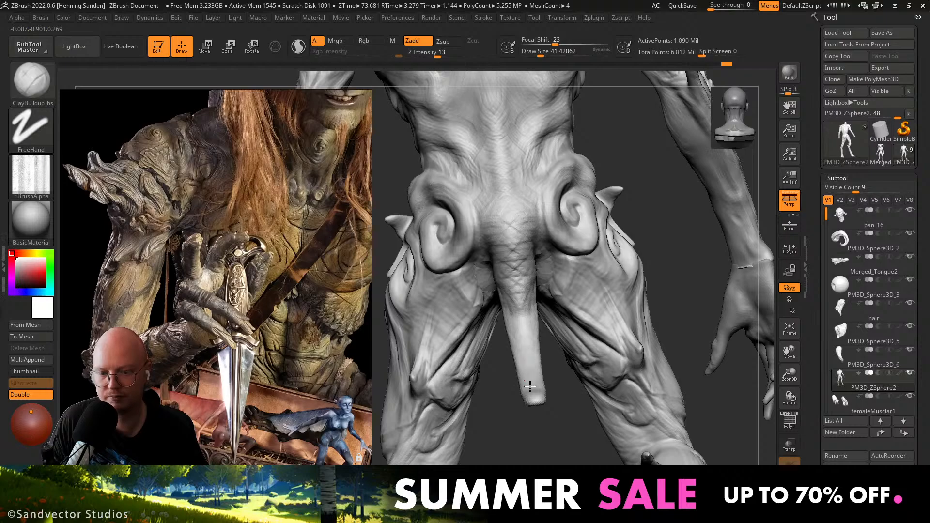
right_click_drag(530, 386, 525, 334)
key("shift")
key("shift+f")
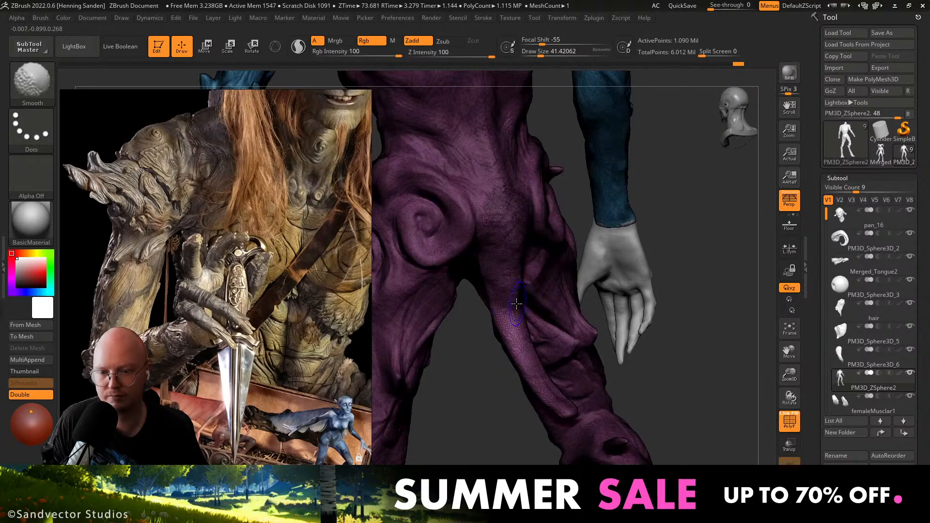
key("shift+f")
Define the inner coil of the large hip spiral with ClayBuildup strokes at draw size about 22.
mouse_move(471, 371)
right_mouse_down("ctrl")
mouse_move(446, 348)
mouse_move(539, 386)
mouse_move(566, 412)
right_mouse_up("ctrl")
right_click_drag(566, 412, 611, 409)
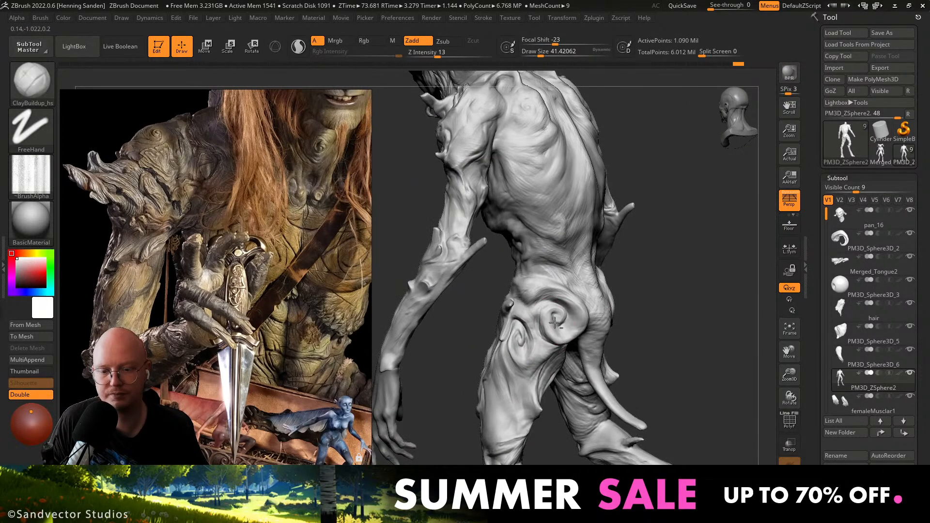
right_click_drag(572, 382, 605, 421, "ctrl")
left_click_drag(616, 332, 667, 326)
left_click_drag(589, 314, 660, 315)
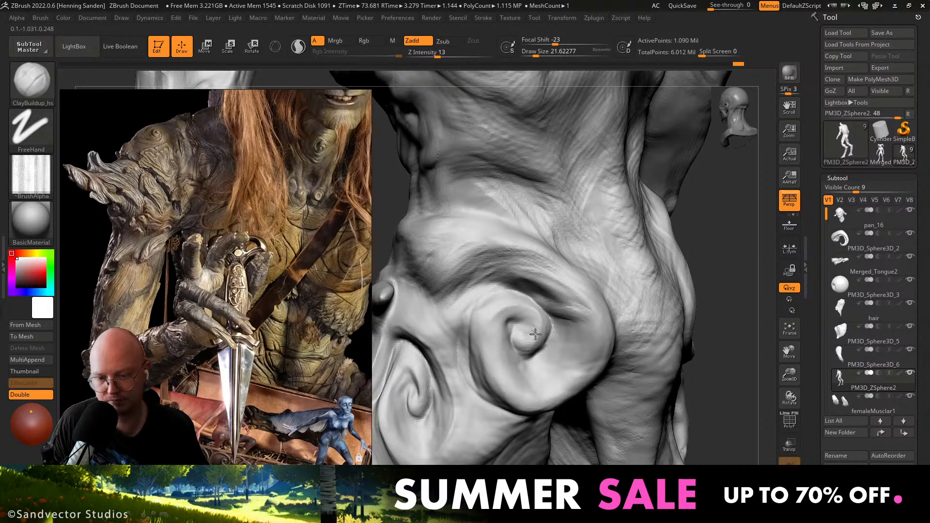
mouse_move(497, 358)
left_mouse_down()
mouse_move(526, 388)
mouse_move(589, 365)
left_mouse_up()
Thicken the outer ring of the large hip spiral with ClayBuildup at draw sizes of about 37 to 39.
key("bracketright")
key("bracketright")
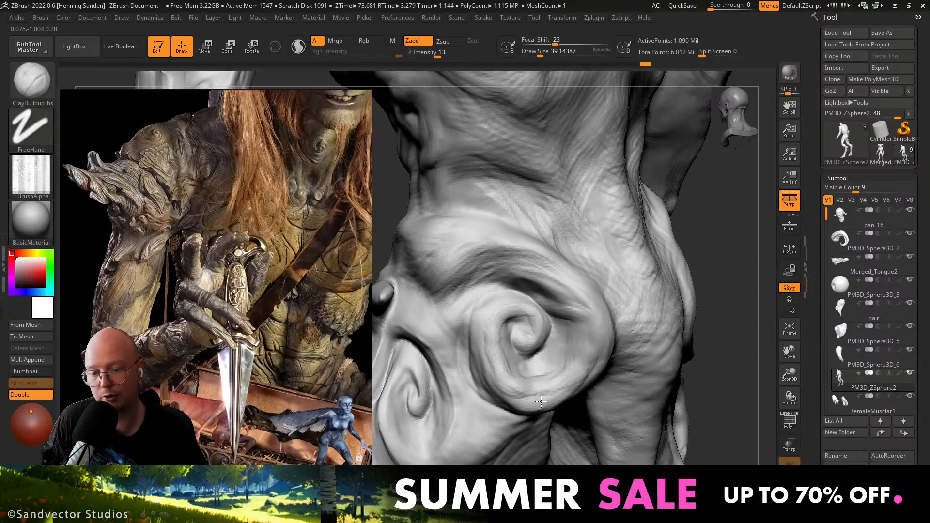
right_click_drag(541, 380, 495, 391)
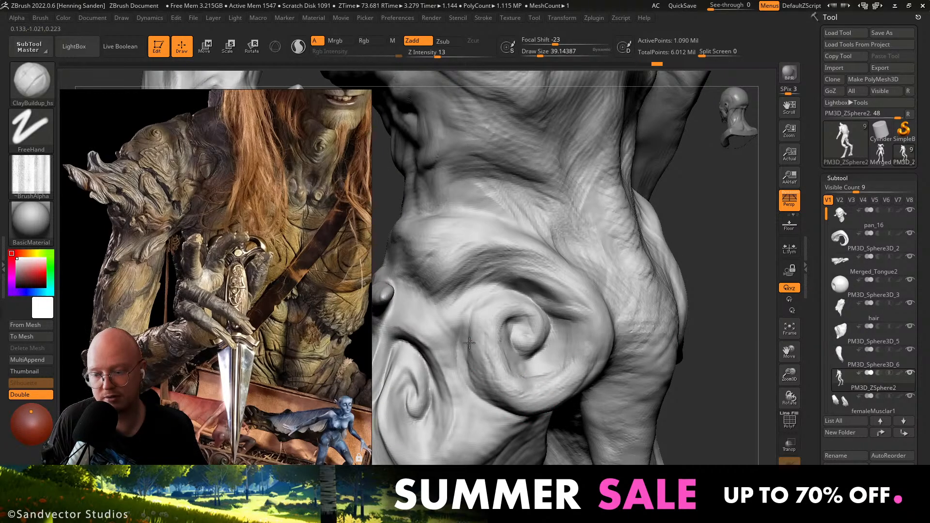
right_click_drag(477, 342, 518, 307)
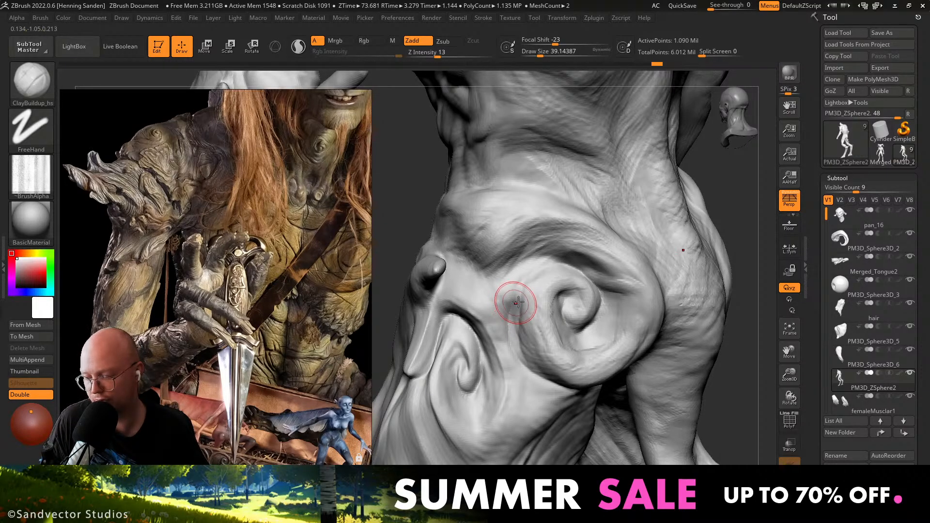
right_click_drag(531, 303, 547, 292)
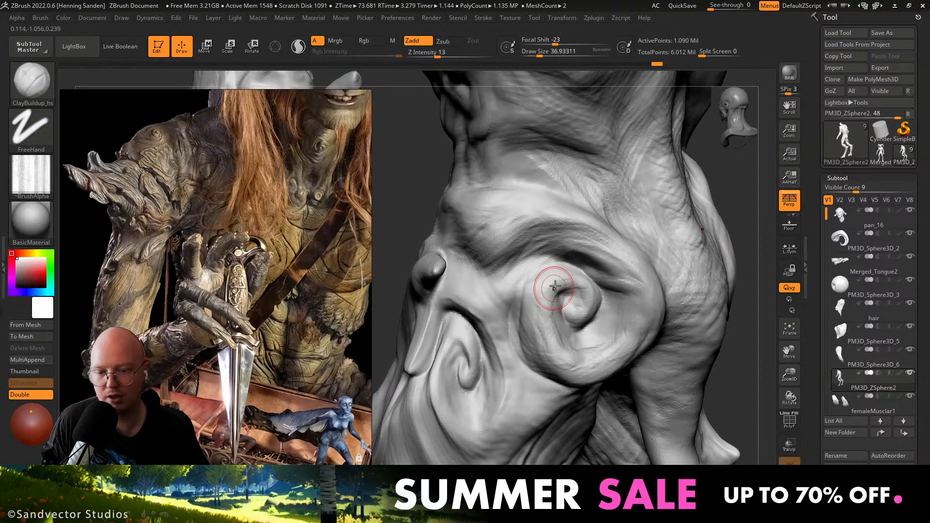
left_click_drag(539, 317, 540, 327)
right_click_drag(540, 319, 550, 306)
left_click_drag(550, 307, 543, 364)
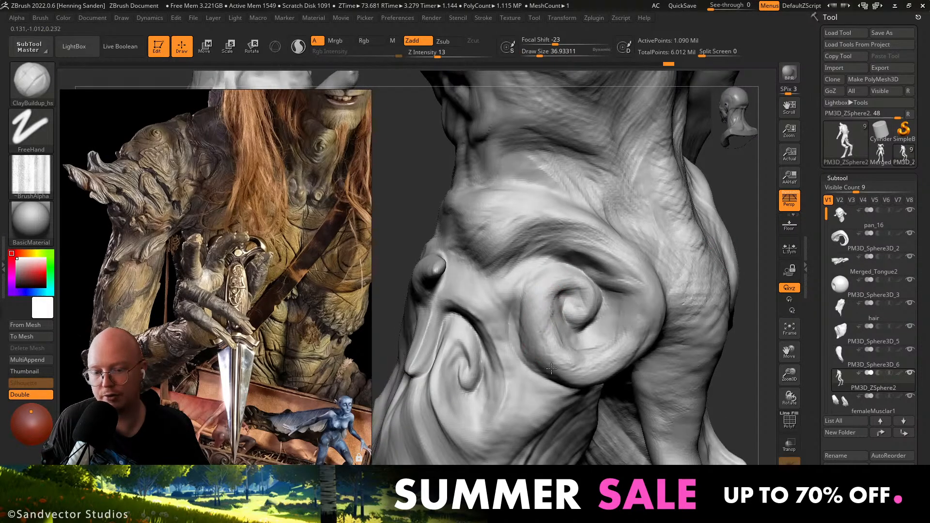
Build up the ridge above the large hip spiral and refine the surface between it and the hip horn.
right_click_drag(581, 351, 626, 344)
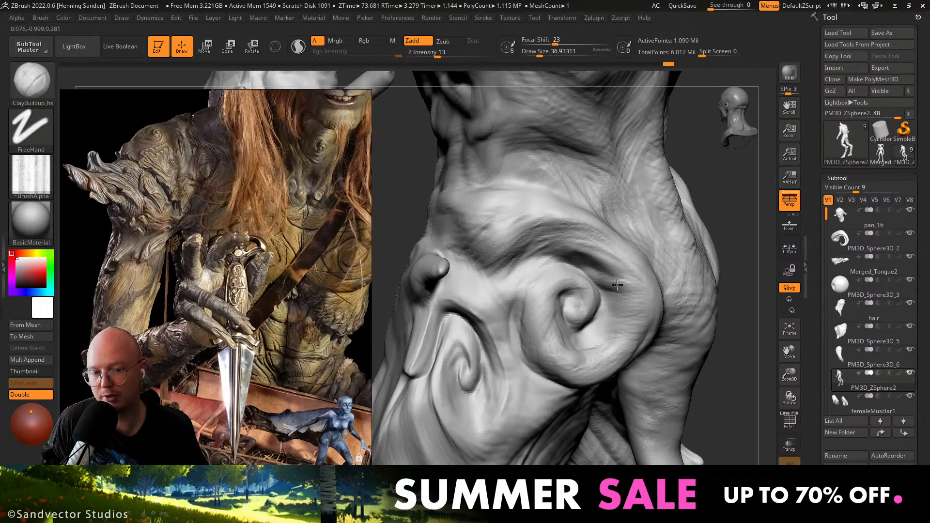
right_click_drag(548, 252, 553, 262)
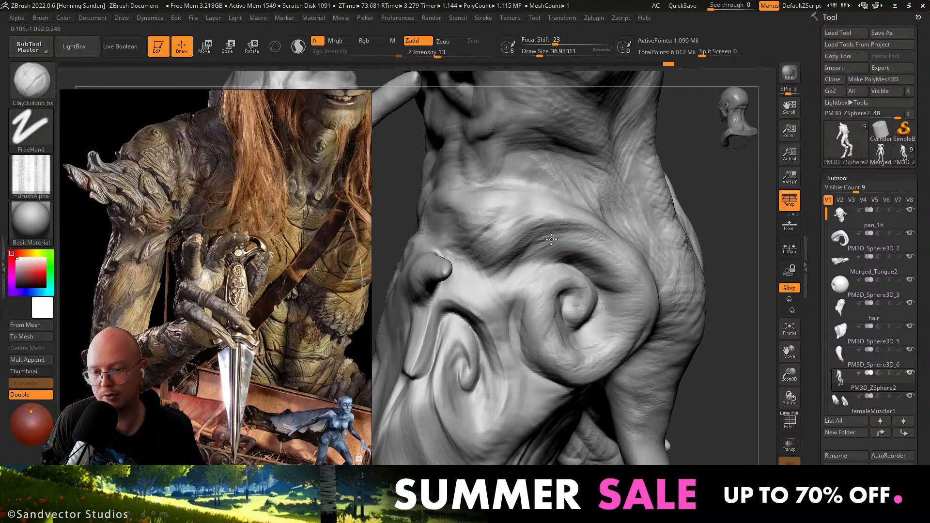
mouse_move(530, 255)
left_mouse_down()
mouse_move(502, 248)
mouse_move(496, 266)
left_mouse_up()
right_click_drag(519, 286, 556, 302, "alt")
left_click_drag(556, 302, 551, 325, "alt")
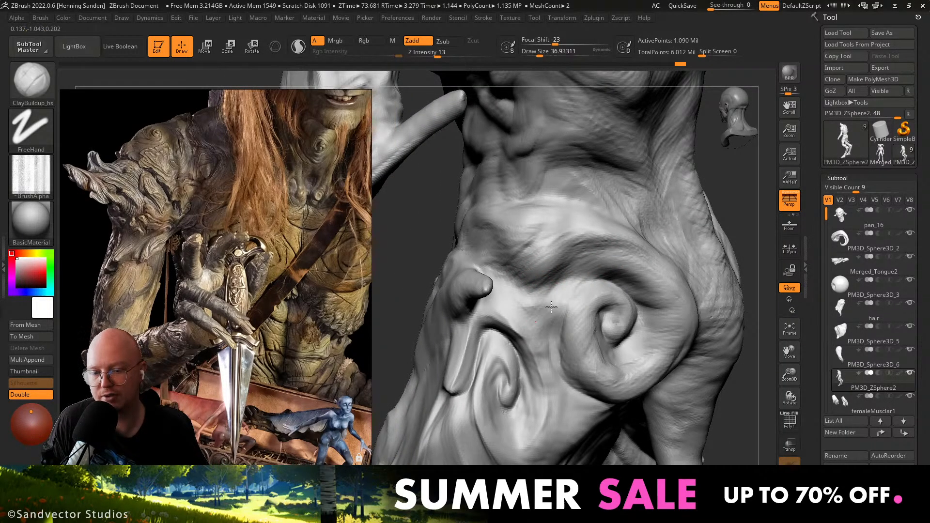
Carve the curled centre of the small thigh spiral with the DamStandard brush, adjusting the draw size.
mouse_move(555, 397)
right_mouse_down("alt")
mouse_move(565, 348)
mouse_move(536, 362)
right_mouse_up("alt")
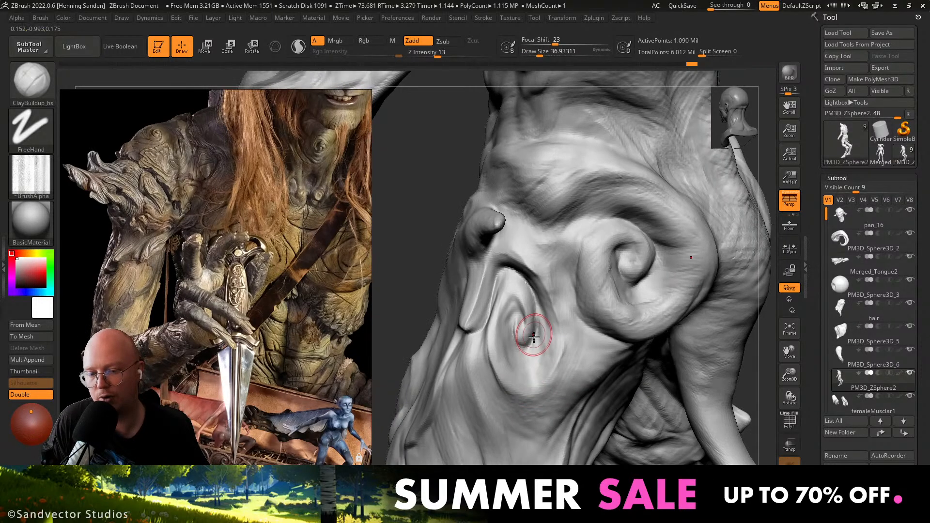
key("b")
key("d")
key("s")
left_click_drag(535, 341, 520, 342)
key("s")
left_click_drag(519, 342, 526, 347)
Build up the rim around the small thigh spiral with ClayBuildup at draw sizes of about 41 to 51.
key("b")
key("c")
key("b")
key("s")
left_click_drag(557, 321, 562, 321)
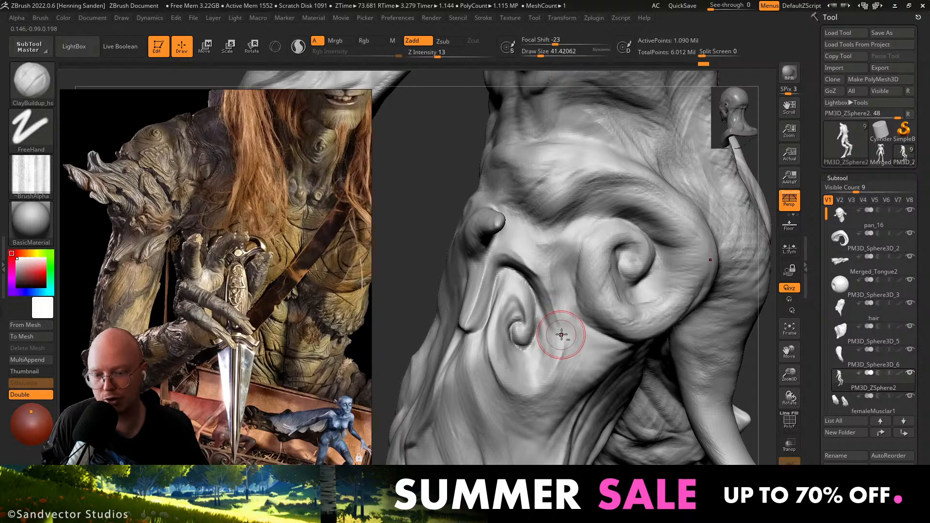
mouse_move(562, 315)
right_mouse_down()
mouse_move(593, 307)
mouse_move(556, 322)
right_mouse_up()
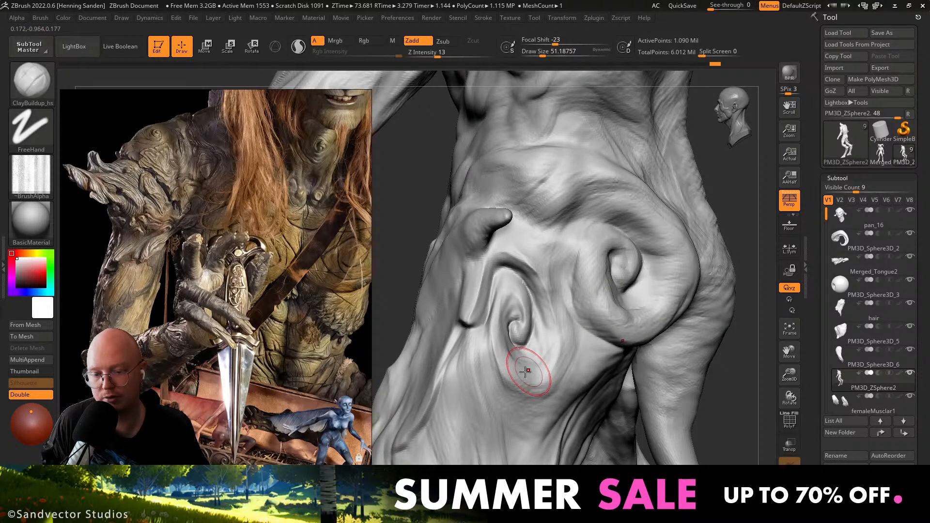
left_click_drag(526, 370, 545, 357)
left_click_drag(554, 324, 526, 277)
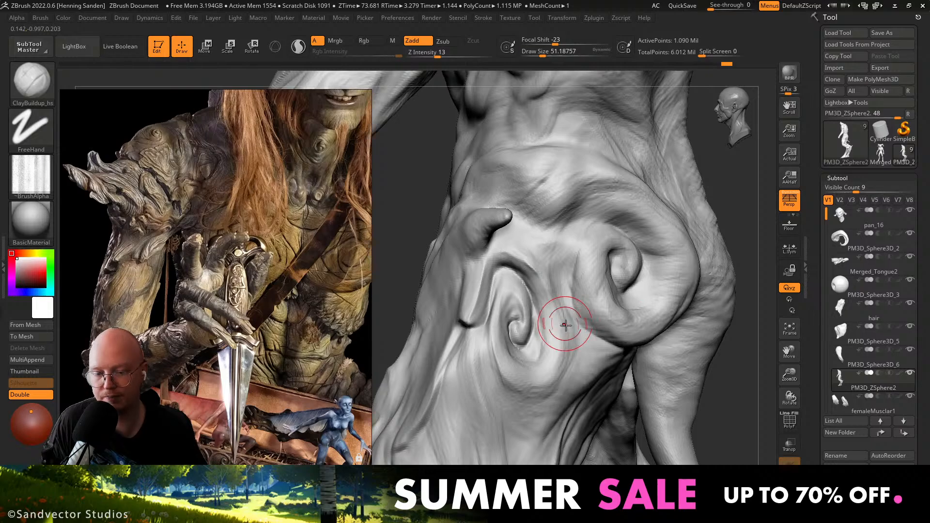
right_click_drag(560, 390, 541, 378)
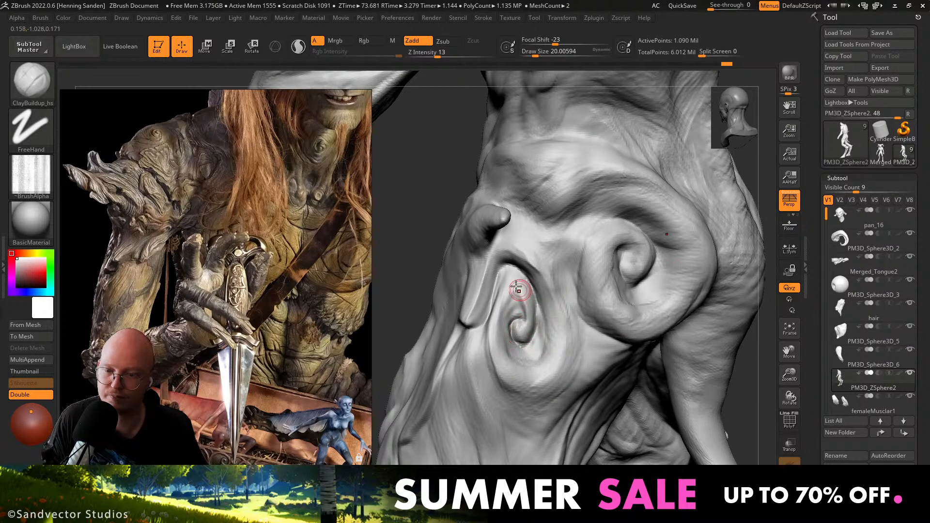
Adjust the upper curve of the small thigh spiral with the Move brush, then reduce the brush size.
key("b")
key("m")
key("v")
left_click_drag(514, 281, 518, 271)
key("bracketleft")
key("bracketleft")
key("bracketleft")
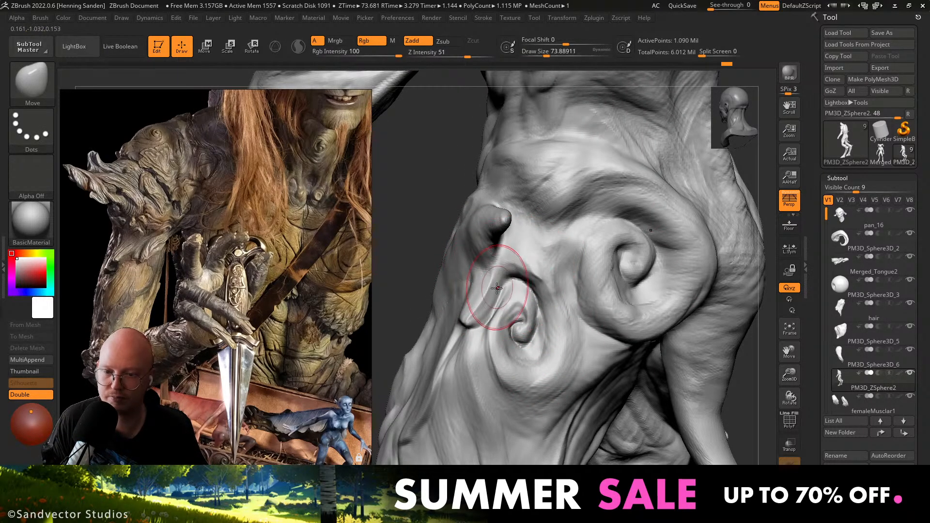
Switch to the web browser, hide the reference photo overlay and browse the FlippedNormals Exclusives catalogue.
key("alt+Tab")
left_click(242, 311)
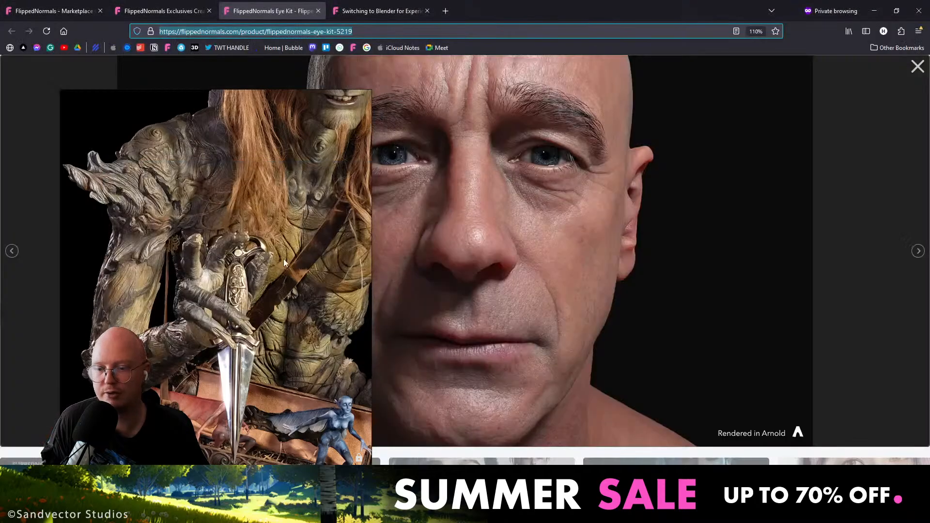
left_click(362, 293)
key("ctrl+m")
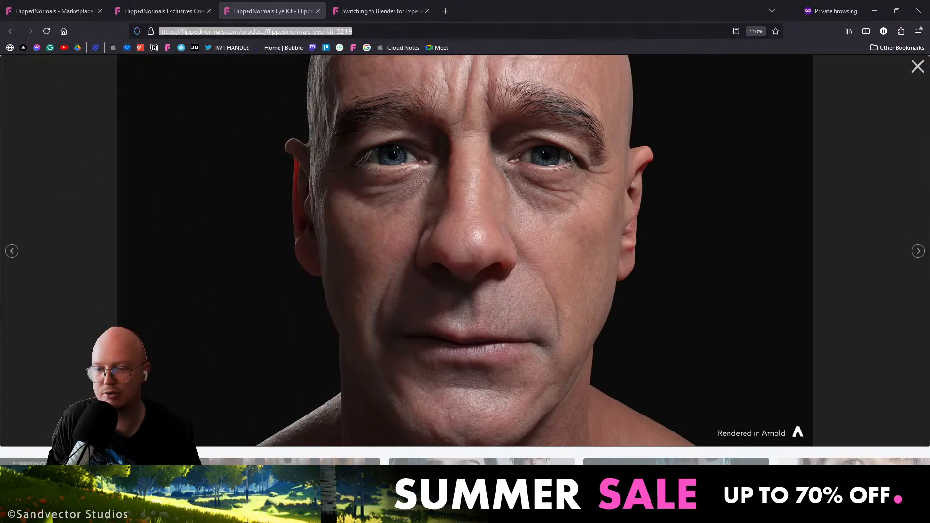
key("ctrl+shift+Tab")
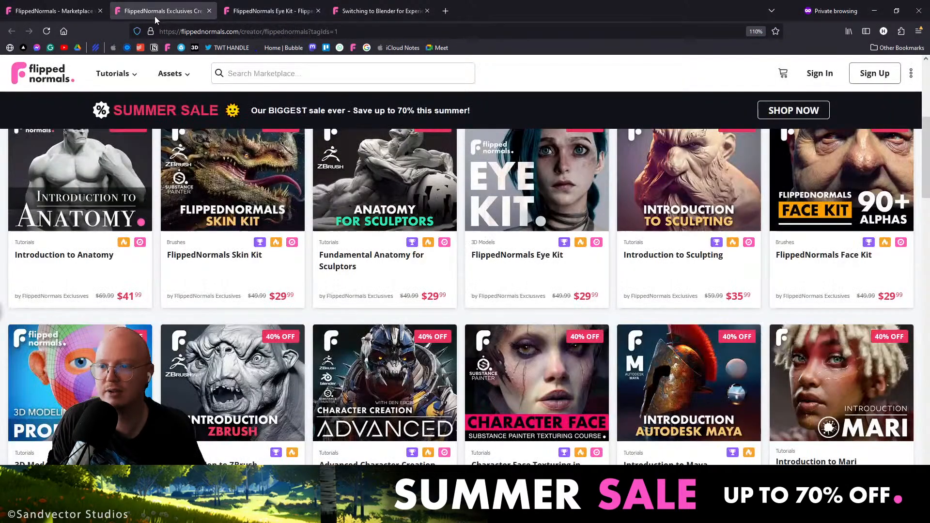
scroll(348, 291, "down", 2)
scroll(349, 291, "down", 1)
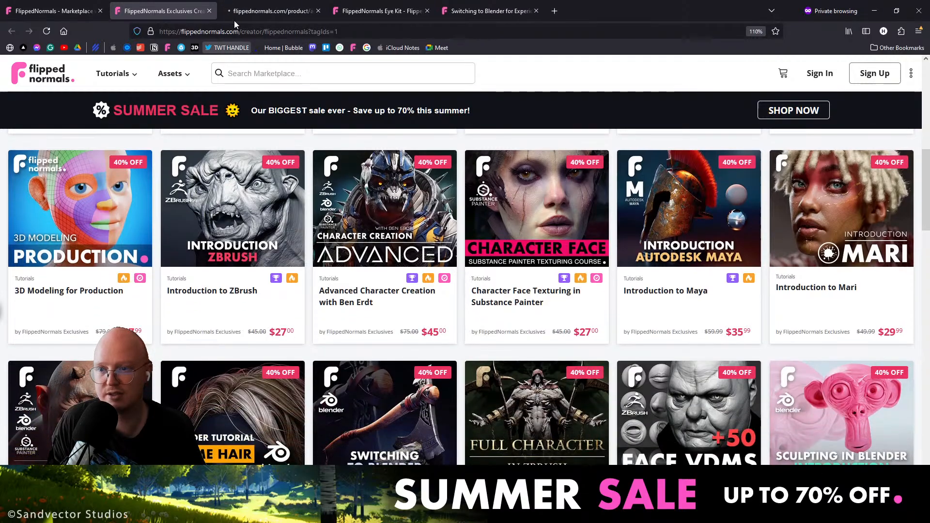
Open the Advanced Character Creation course page and look over its trailer and licence options.
left_click(348, 291)
scroll(326, 251, "down", 2)
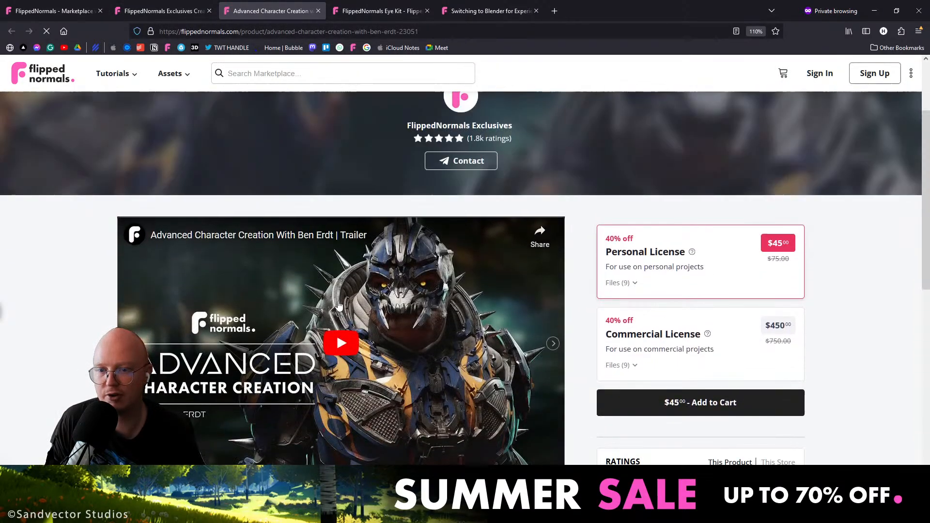
scroll(331, 304, "up", 2)
scroll(332, 306, "down", 3)
View the course's gallery images at full size one after another, then close the enlarged view.
left_click(314, 425)
left_click(297, 378)
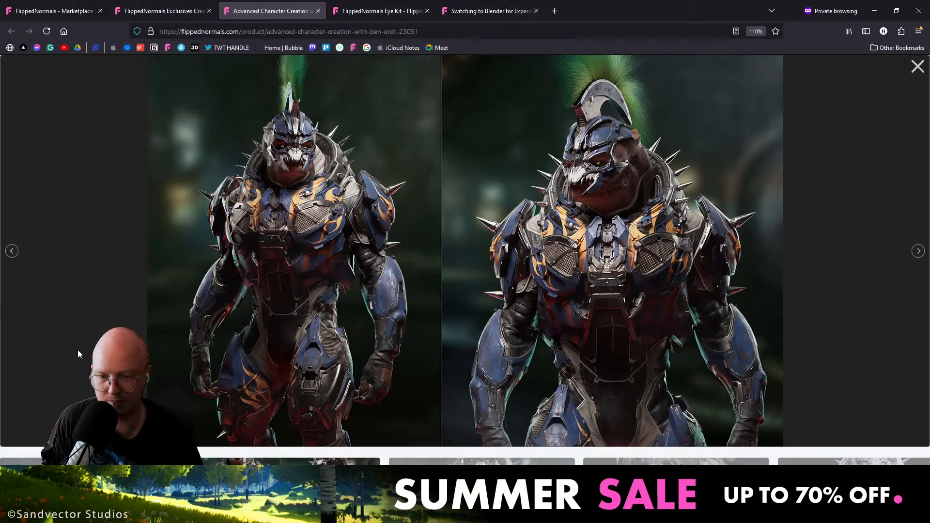
key("Right")
key("Right")
key("Right")
key("Right")
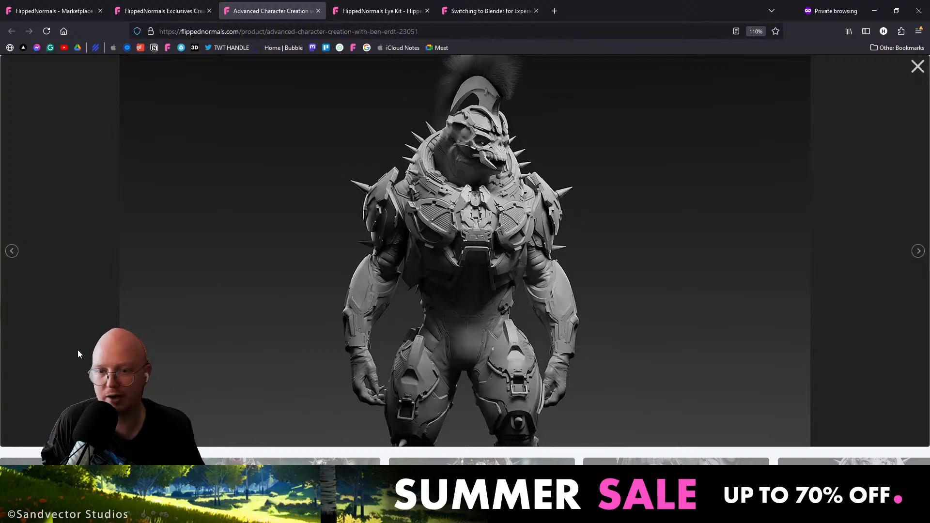
key("Right")
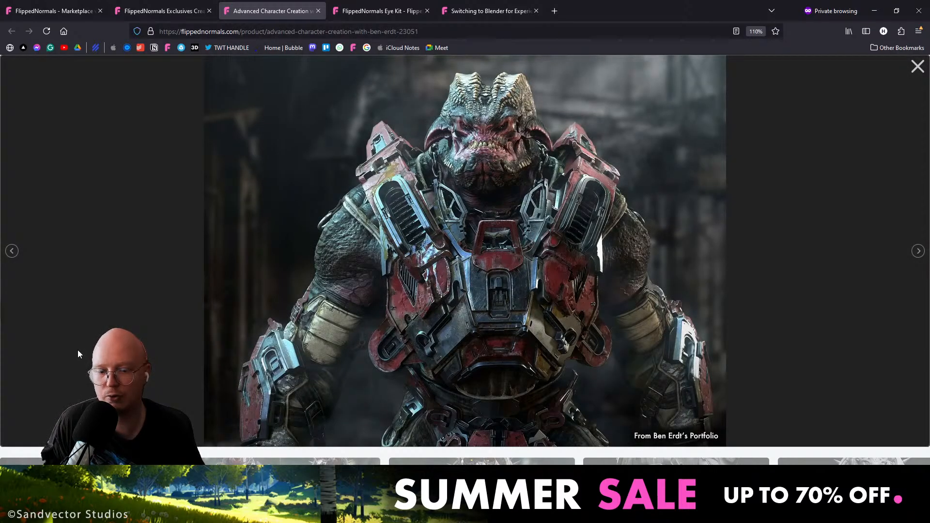
key("Right")
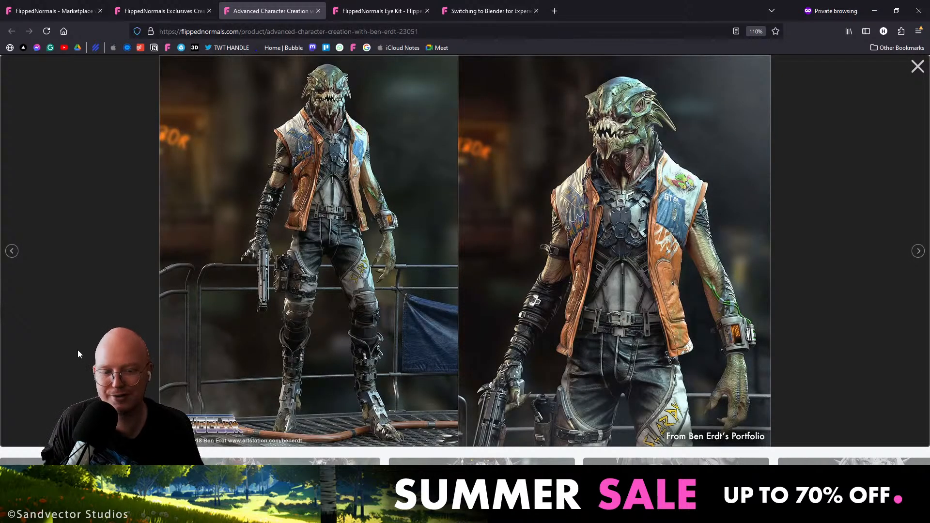
key("Right")
key("Escape")
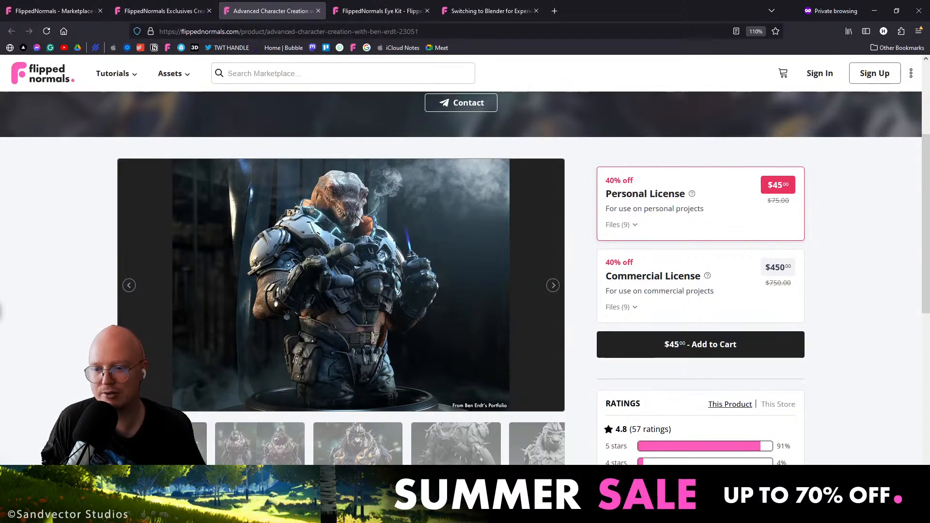
Select the Advanced Character Creation page's address, skim its preview and licence options, and close the page to return to the catalogue.
key("ctrl+l")
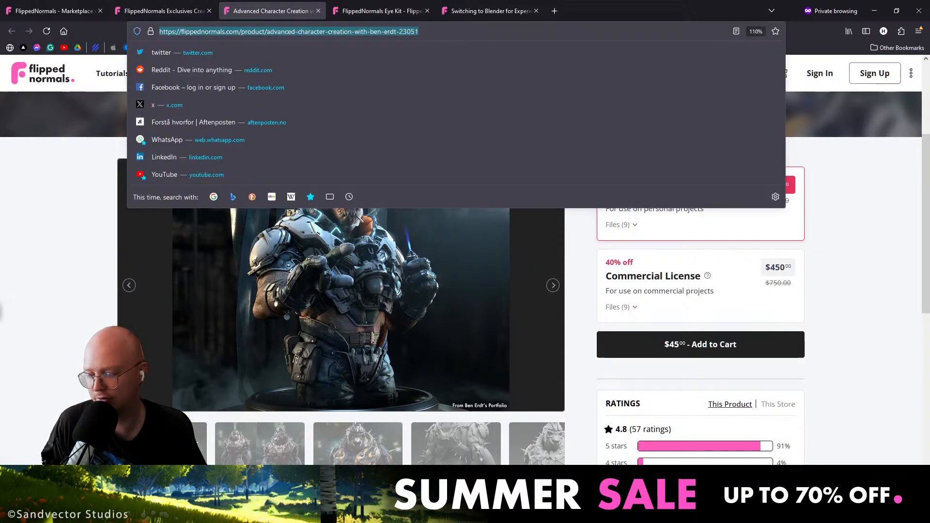
key("alt+Tab")
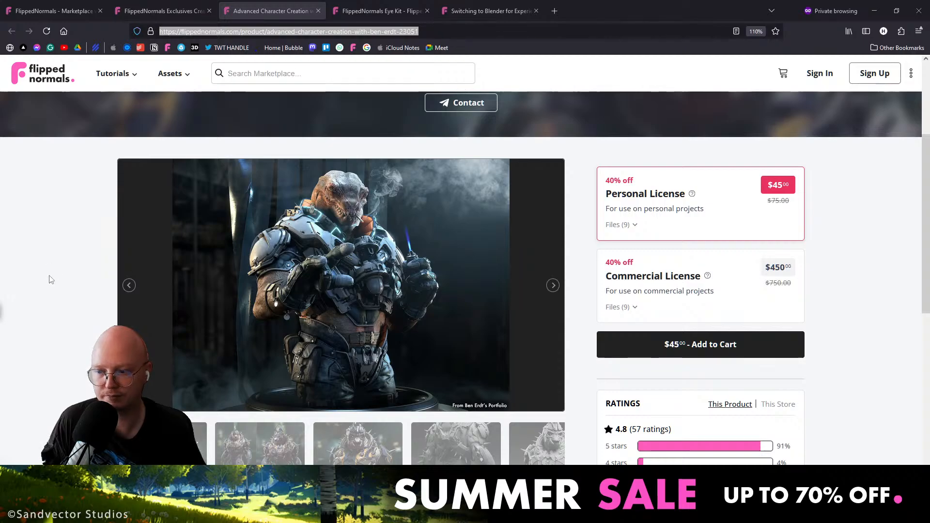
scroll(93, 269, "down", 2)
scroll(116, 298, "up", 3)
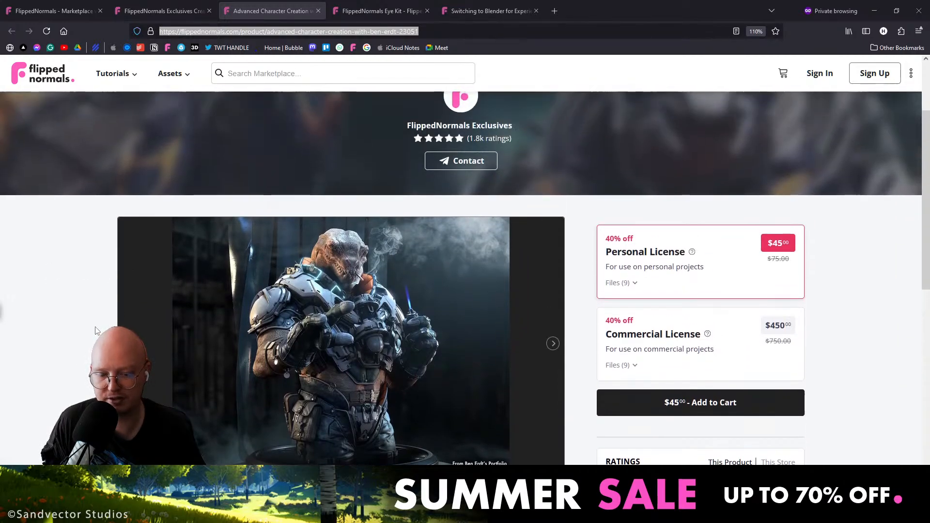
scroll(90, 309, "down", 2)
left_click(91, 310)
key("ctrl+w")
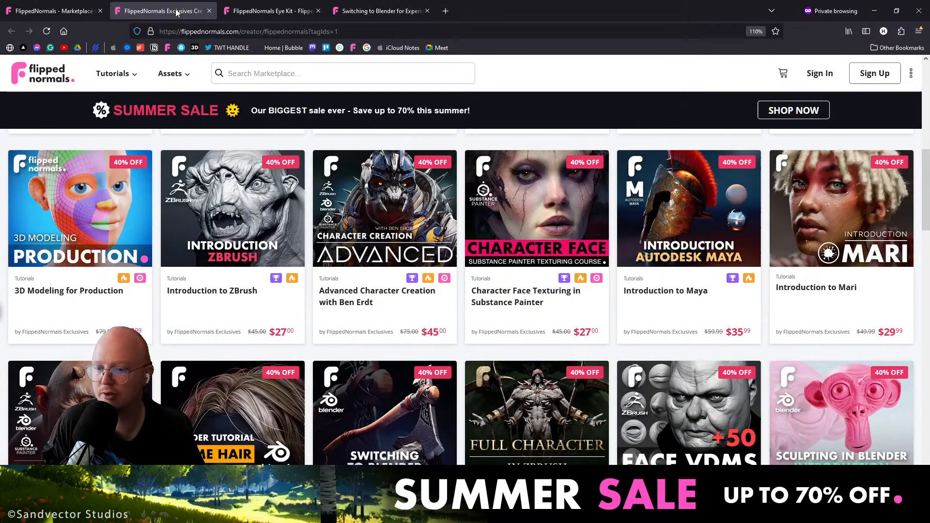
Open the Realistic Character Portrait Masterclass from the catalogue in a new tab and select its web address.
scroll(281, 339, "down", 1)
middle_click(87, 334)
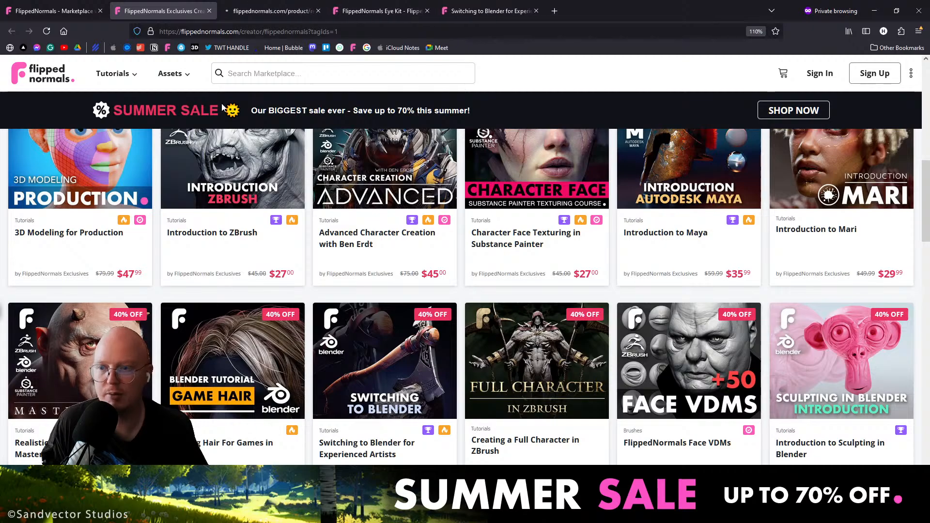
left_click(271, 9)
left_click(265, 31)
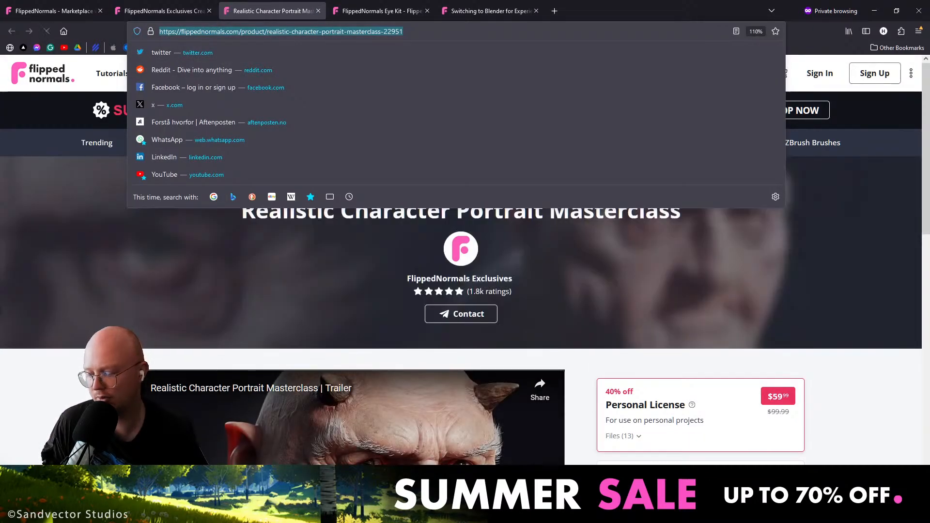
key("Escape")
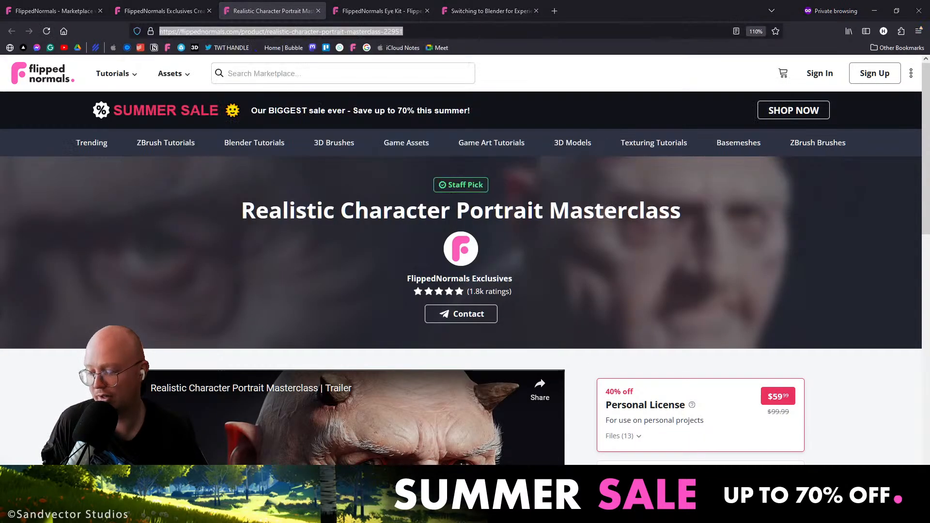
Enlarge the portrait masterclass's gallery and go through its sculpting, retopology, texturing and render images, then close the enlarged view.
scroll(285, 443, "down", 4)
left_click(285, 442)
left_click(286, 335)
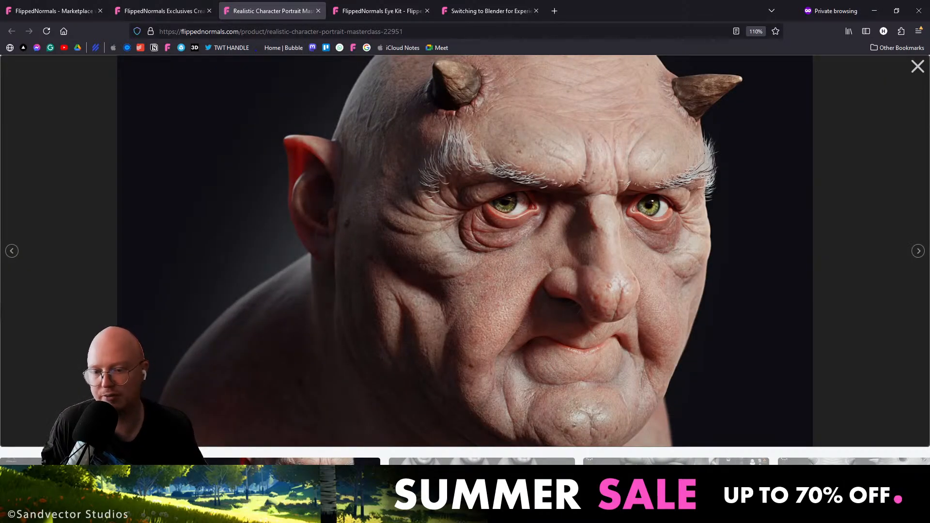
left_click(465, 461)
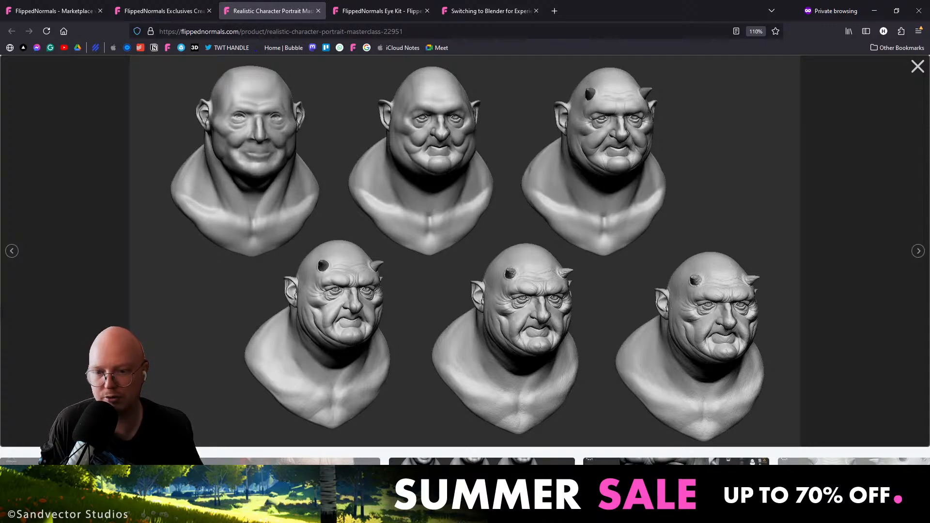
left_click(668, 477)
left_click(833, 477)
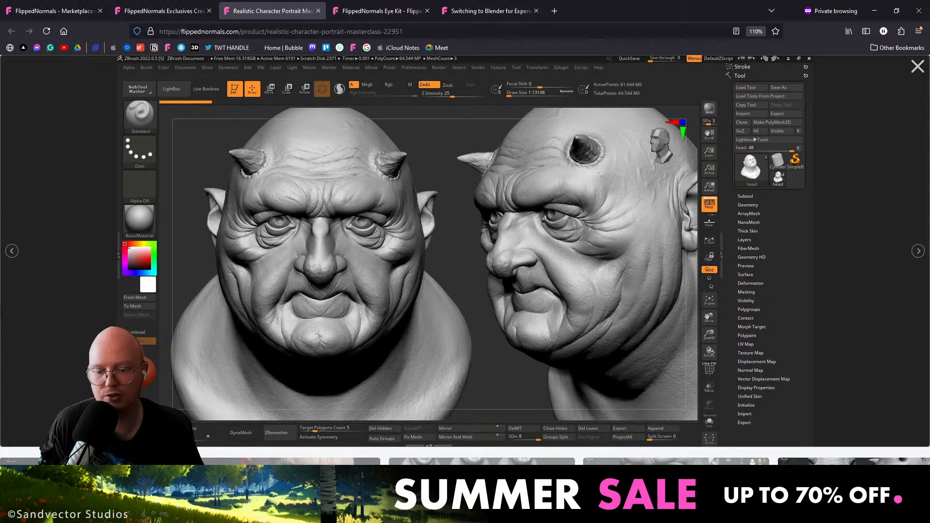
key("Right")
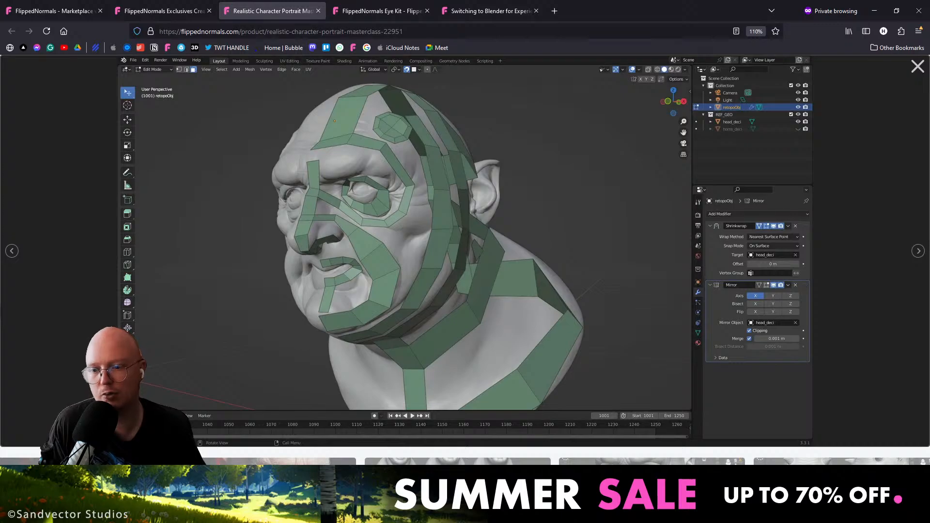
key("Right")
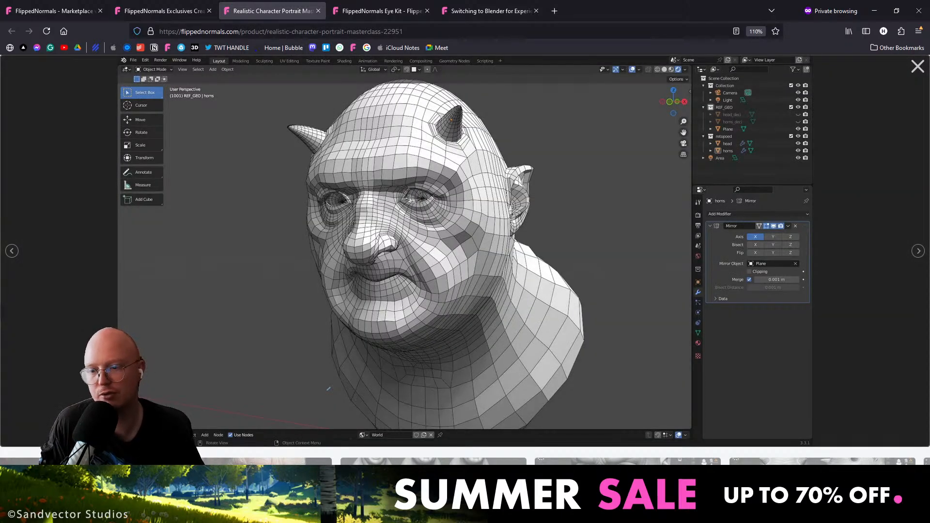
key("Right")
key("Right")
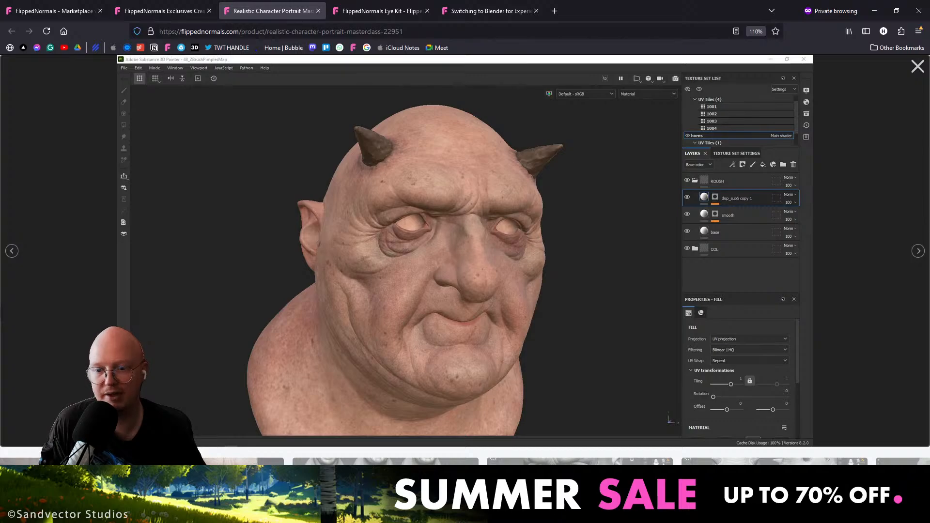
key("Right")
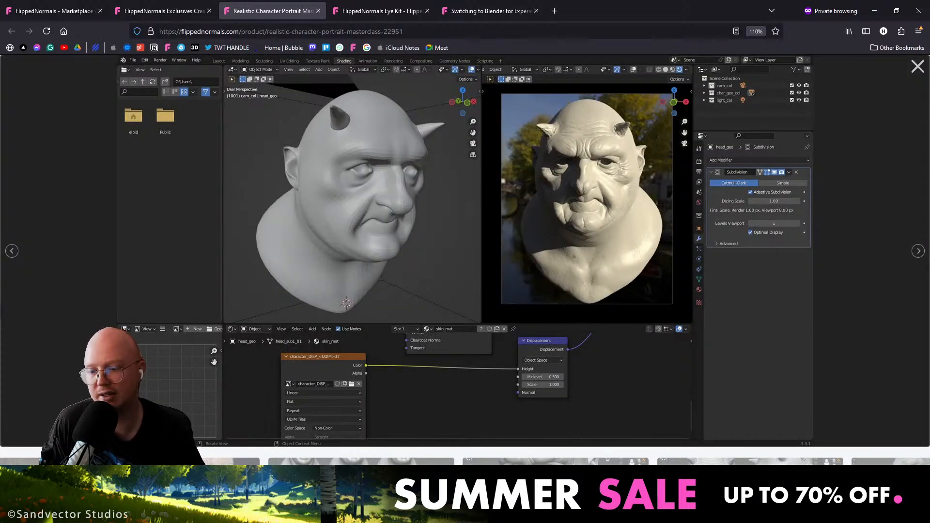
key("Right")
key("Right")
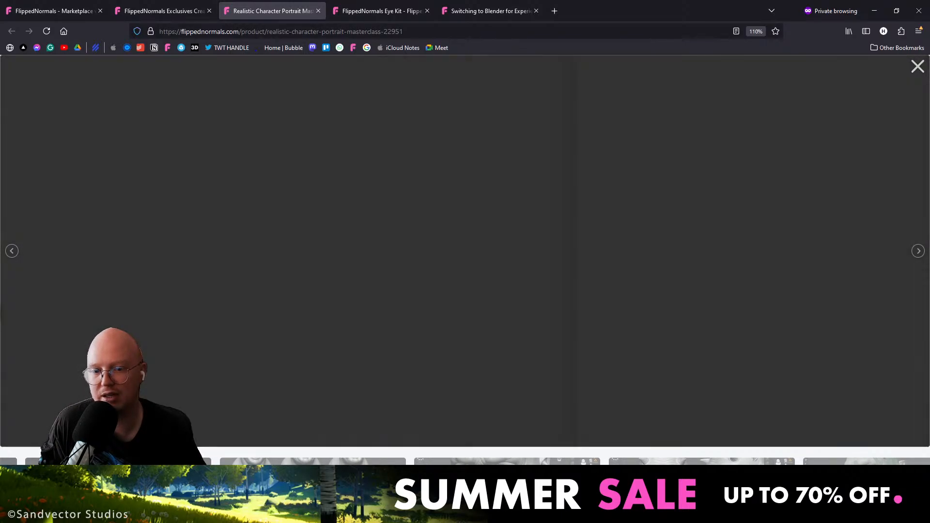
key("Right")
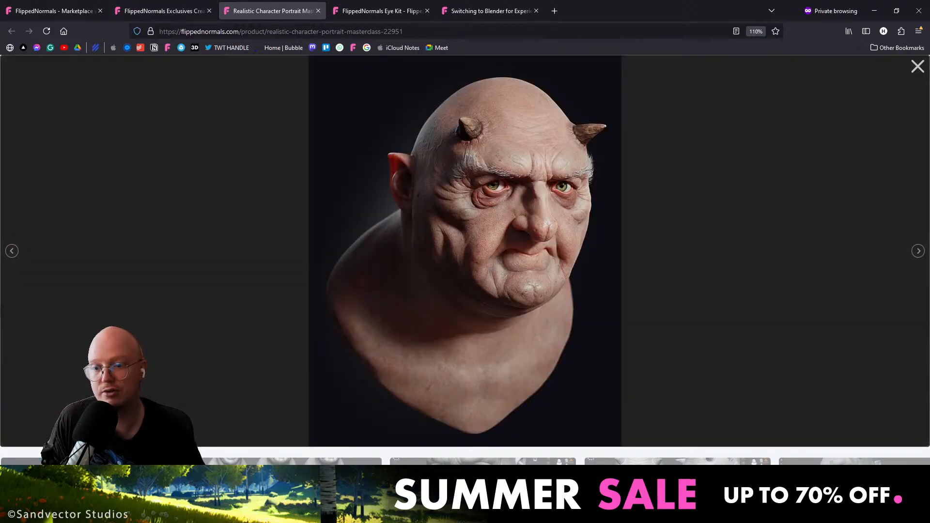
key("Escape")
Read through the portrait masterclass's product description, tutorial details and licence options.
middle_click_drag(58, 205, 47, 334)
middle_click_drag(60, 263, 92, 146)
middle_click_drag(212, 277, 191, 339)
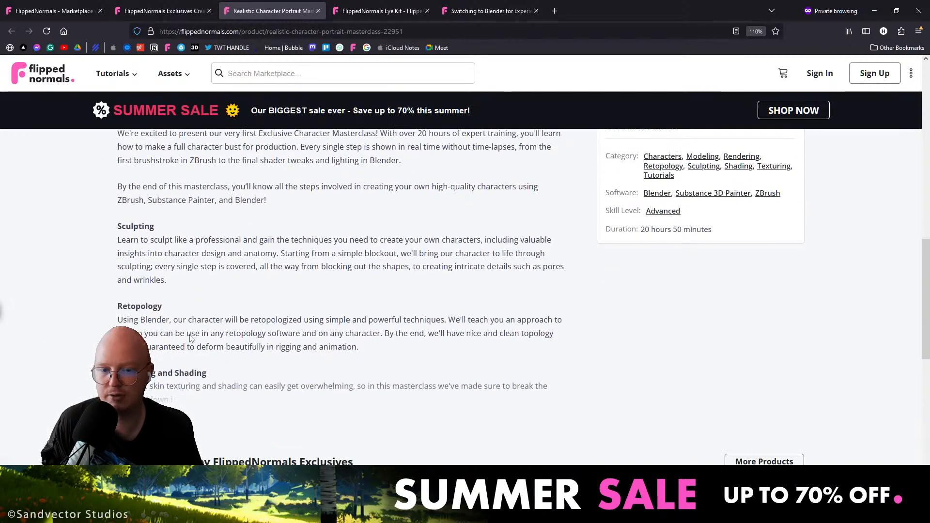
scroll(190, 334, "up", 1)
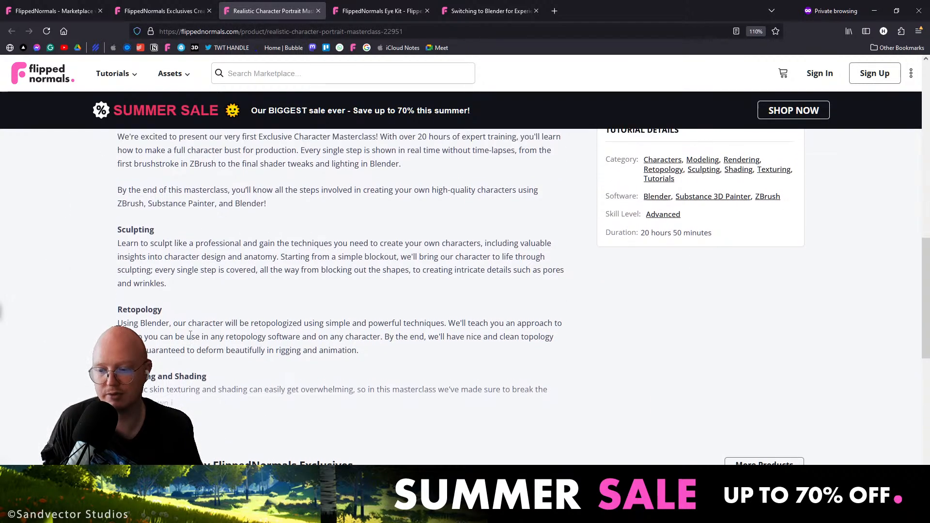
scroll(191, 339, "up", 10)
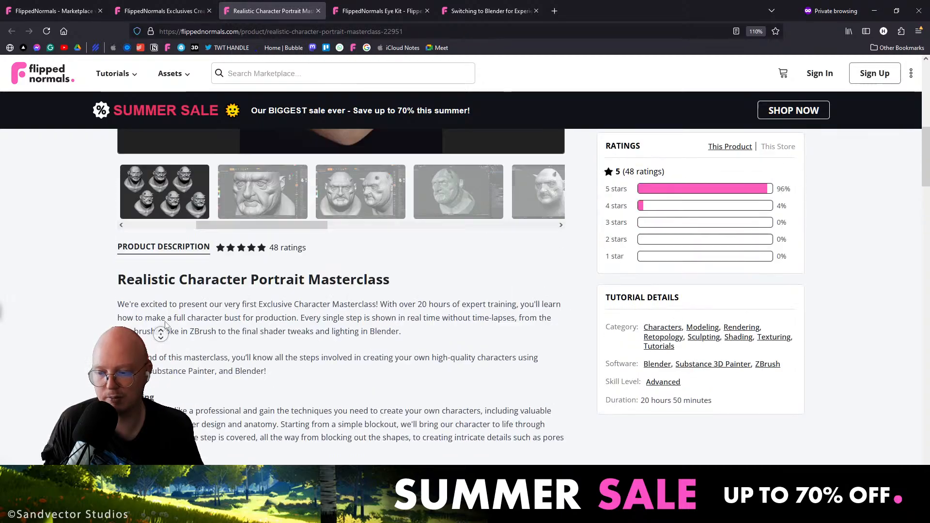
scroll(196, 206, "down", 3)
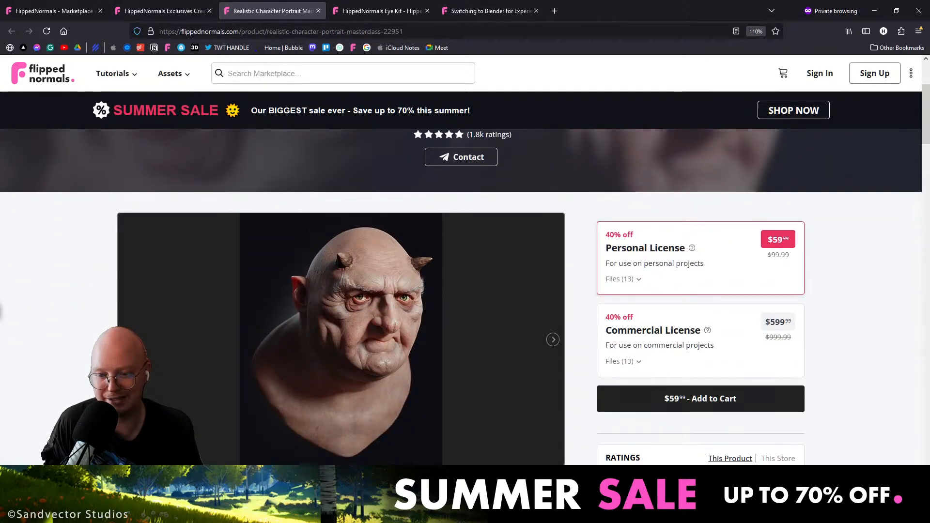
Switch back to ZBrush, choose the DamStandard brush and turn the model to show the front of the pelvis and thighs.
left_click(167, 417)
left_click(452, 218)
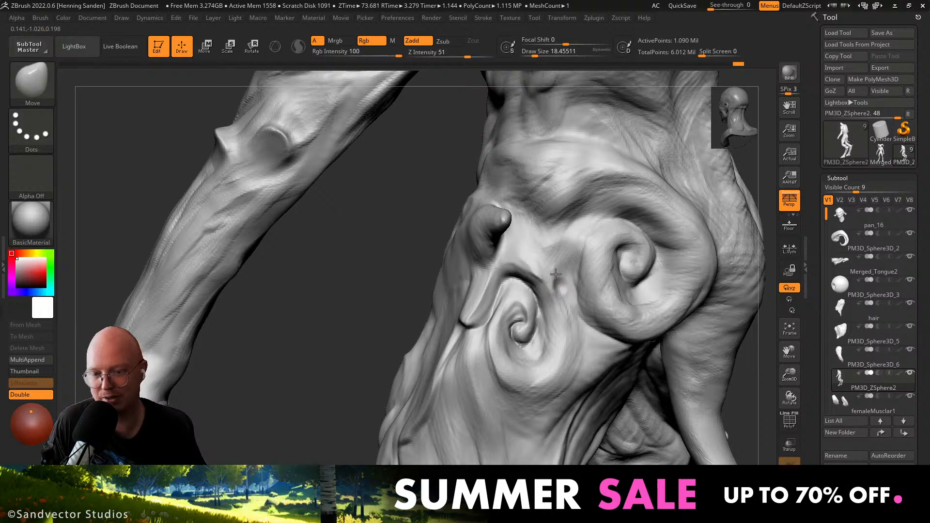
key("b")
key("d")
key("s")
mouse_move(290, 249)
left_mouse_down()
mouse_move(444, 265)
mouse_move(523, 334)
mouse_move(420, 301)
left_mouse_up()
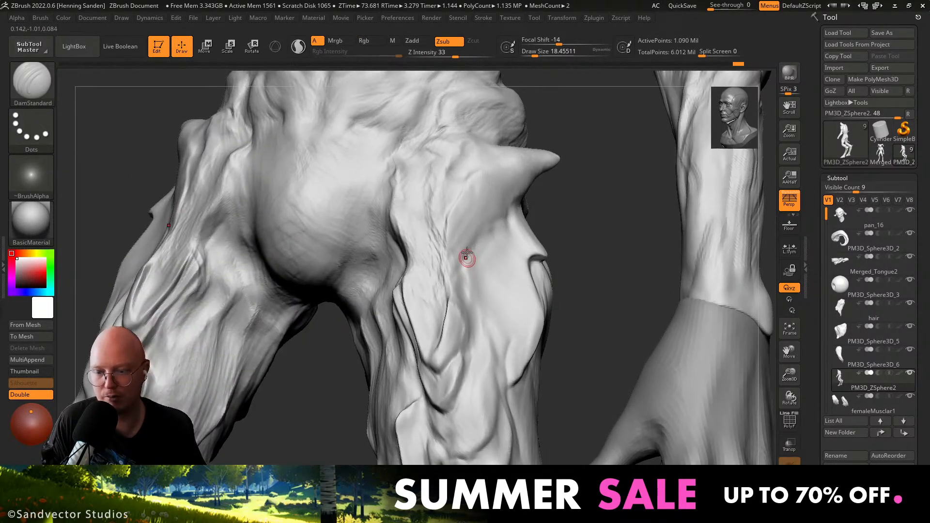
Build up the front of the upper thigh beside the pelvis with a large ClayBuildup brush.
key("b")
key("c")
key("b")
key("s")
mouse_move(482, 245)
left_mouse_down()
mouse_move(484, 216)
mouse_move(459, 256)
left_mouse_up()
mouse_move(468, 213)
left_mouse_down()
mouse_move(463, 236)
mouse_move(462, 228)
mouse_move(493, 246)
mouse_move(469, 271)
left_mouse_up()
right_click_drag(471, 280, 480, 293)
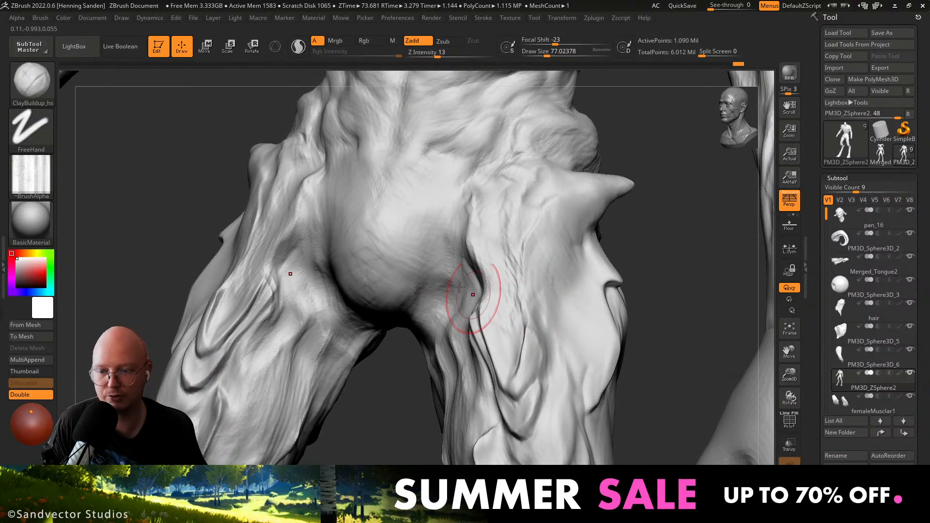
Reduce the ClayBuildup brush size and add form along the crease where the inner thigh meets the pelvis.
key("bracketleft")
right_click_drag(437, 263, 452, 266)
left_click_drag(451, 266, 445, 272)
left_click_drag(428, 312, 426, 310)
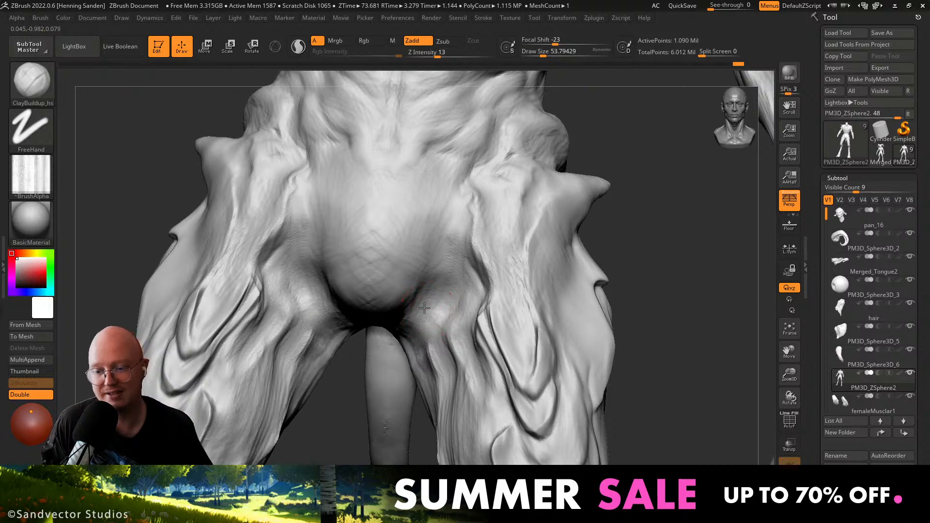
right_click_drag(424, 254, 424, 272)
key("bracketleft")
left_click_drag(435, 258, 409, 314)
Enlarge the ClayBuildup brush and add volume across the side of the pelvis up to the lower abdomen.
mouse_move(420, 317)
right_mouse_down()
mouse_move(432, 363)
mouse_move(435, 345)
right_mouse_up()
key("bracketright")
mouse_move(457, 293)
left_mouse_down()
mouse_move(391, 343)
mouse_move(415, 268)
mouse_move(376, 239)
mouse_move(407, 246)
left_mouse_up()
left_click_drag(411, 242, 427, 216)
mouse_move(427, 216)
right_mouse_down("ctrl")
mouse_move(402, 191)
mouse_move(473, 240)
mouse_move(455, 249)
mouse_move(524, 272)
mouse_move(519, 236)
right_mouse_up("ctrl")
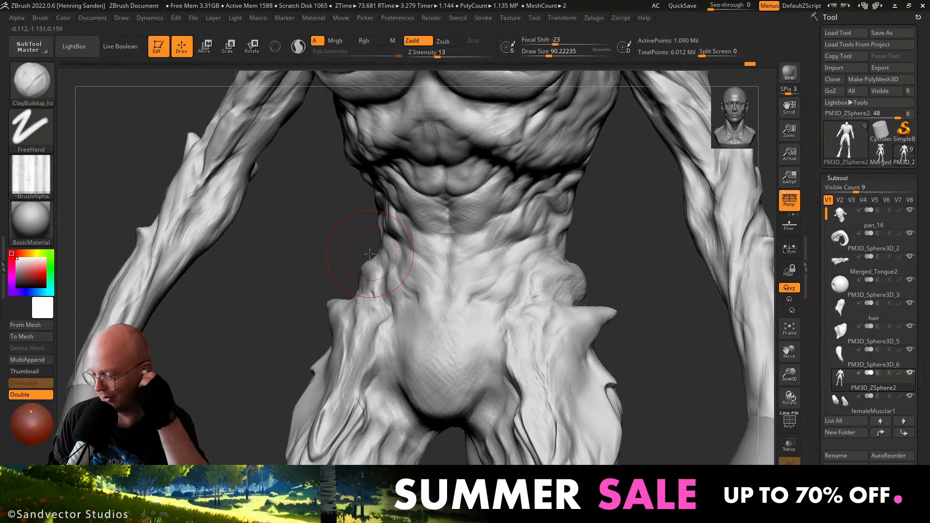
Set a smaller ClayBuildup brush, rework the lower edge of the chest muscle and smooth the spiral form on it.
mouse_move(477, 275)
right_mouse_down()
mouse_move(517, 193)
mouse_move(552, 206)
mouse_move(491, 221)
mouse_move(484, 205)
mouse_move(477, 251)
right_mouse_up()
key("s")
left_click_drag(478, 252, 470, 251)
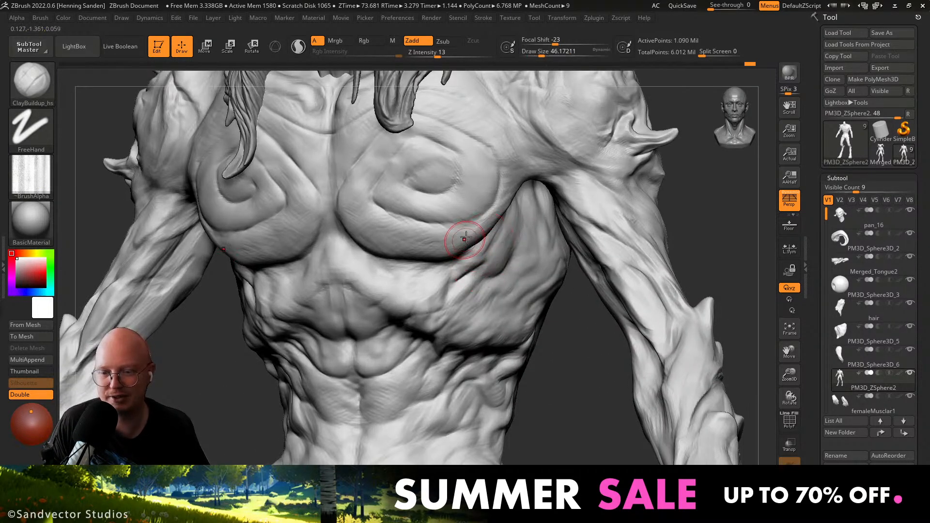
left_click_drag(387, 236, 382, 229, "shift")
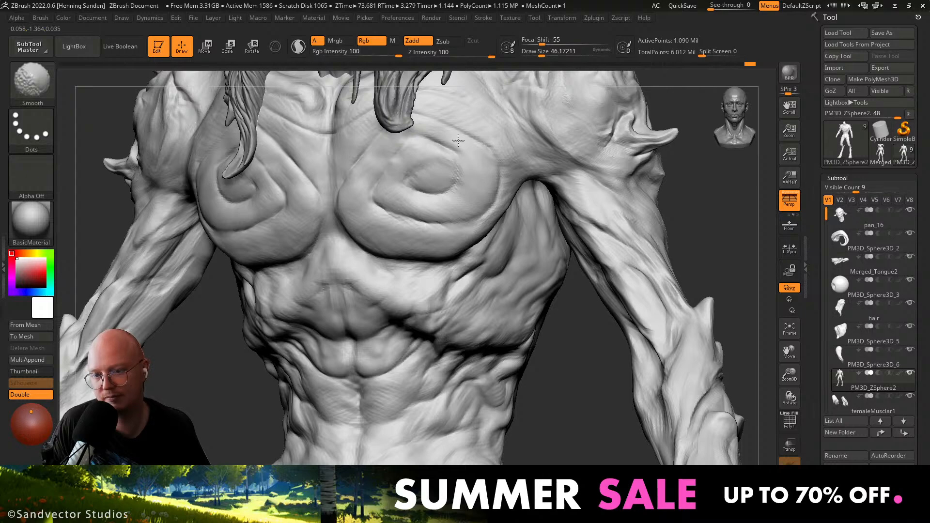
left_click_drag(410, 200, 389, 194, "shift")
mouse_move(418, 165)
left_mouse_down("shift")
mouse_move(384, 191)
mouse_move(420, 235)
left_mouse_up("shift")
right_click_drag(371, 237, 384, 260, "alt")
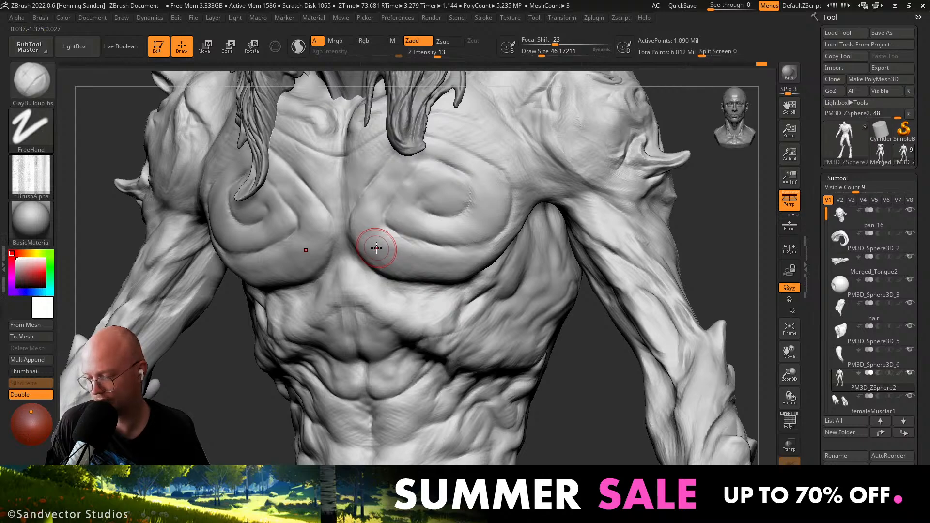
Examine the head, horns and full figure from the front, switching to the pan_16 subtool and back to the body.
right_click_drag(410, 253, 404, 294)
left_click(425, 305, "alt")
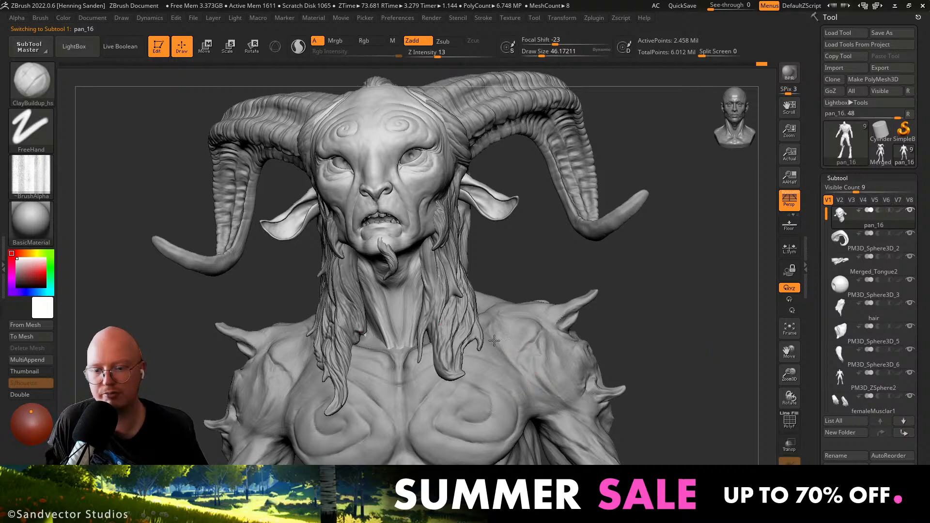
right_click_drag(494, 340, 472, 286, "ctrl")
right_click_drag(438, 360, 503, 299, "alt")
left_click(503, 299, "alt")
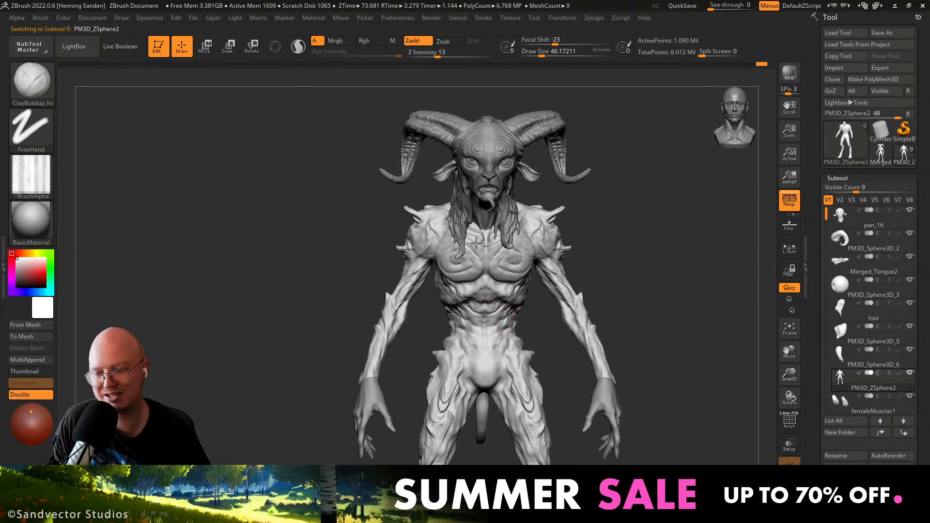
Check the forearm and wrist where they meet the hand, switching the active subtool back to the body.
right_click_drag(476, 243, 427, 241)
left_click(579, 350, "alt")
mouse_move(576, 300)
right_mouse_down("ctrl")
mouse_move(574, 344)
mouse_move(556, 346)
mouse_move(581, 332)
mouse_move(513, 321)
right_mouse_up("ctrl")
left_click(581, 329, "alt")
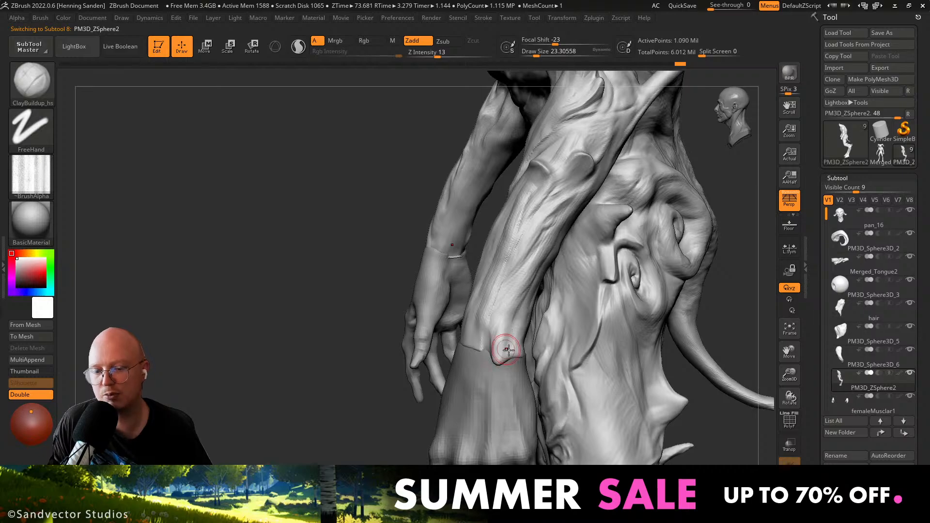
right_click_drag(498, 342, 452, 291)
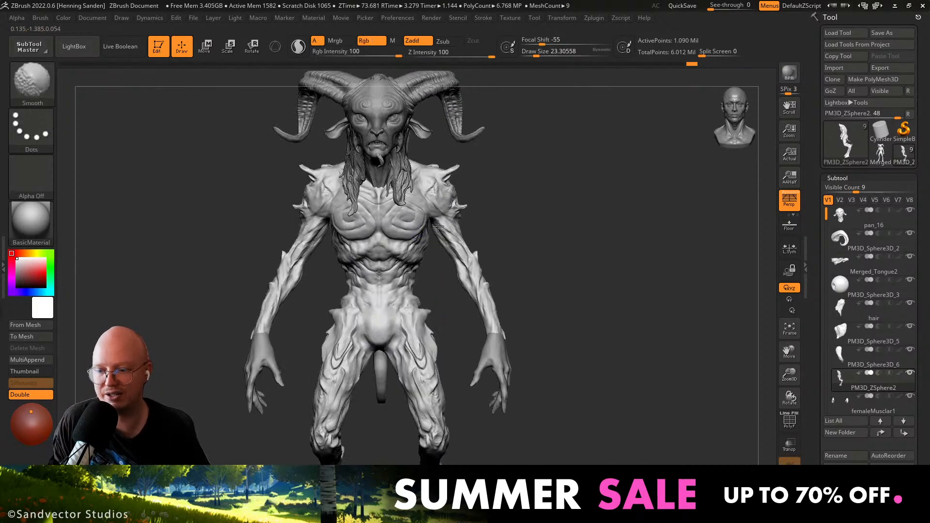
Inspect the neck seam and the face against the upper chest, switching between the head and body subtools.
right_click_drag(383, 184, 412, 222, "ctrl")
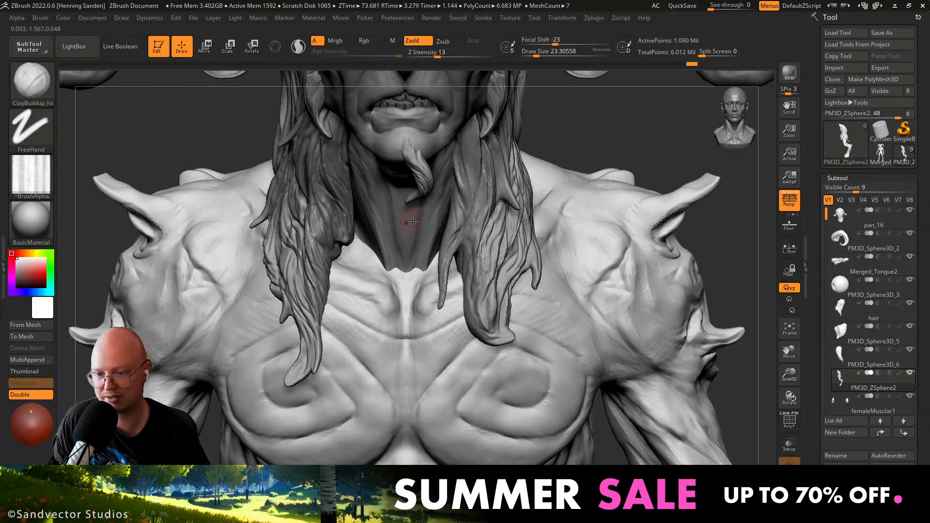
right_click_drag(455, 289, 517, 286)
left_click(425, 253, "alt")
left_click(635, 147)
left_click(635, 147)
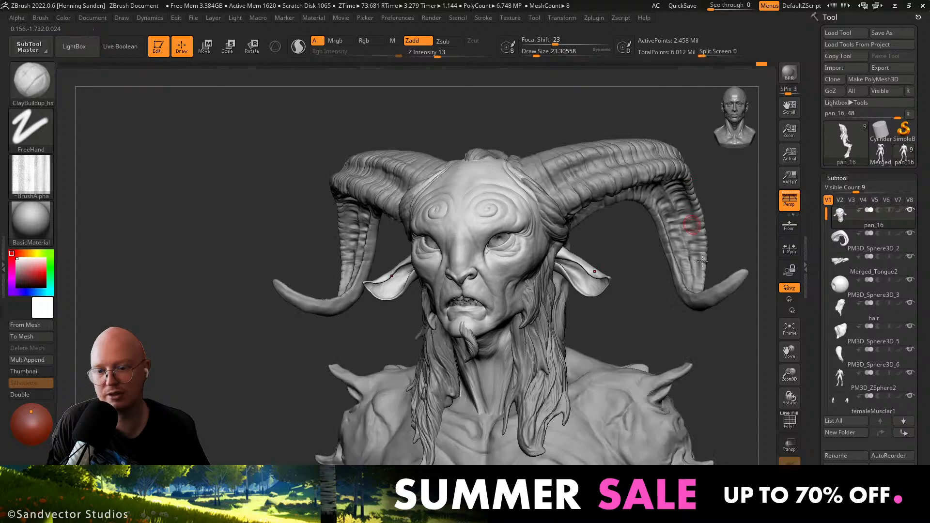
left_click(586, 412, "alt")
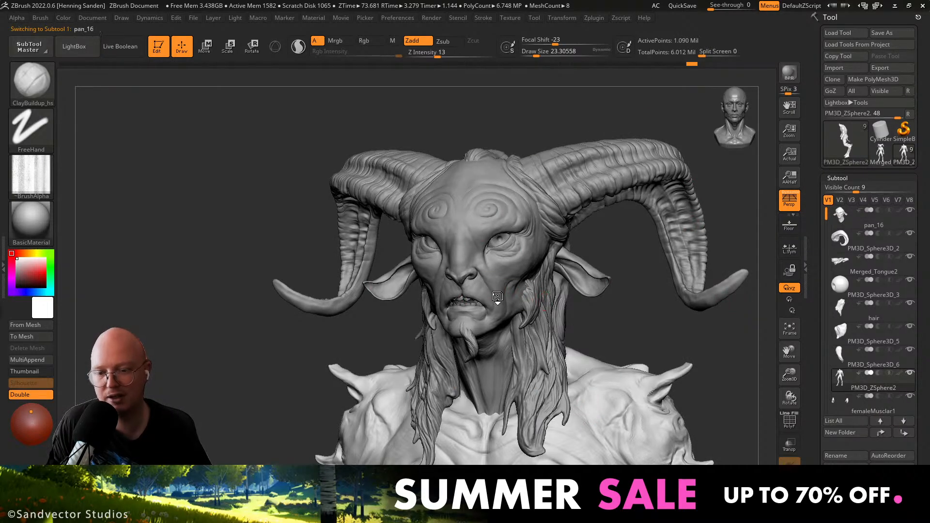
Activate the PM3D_ZSphere2 body subtool and enlarge the ClayBuildup brush to about 46 for the area where the chest meets the armpit.
right_click_drag(497, 296, 498, 244, "alt")
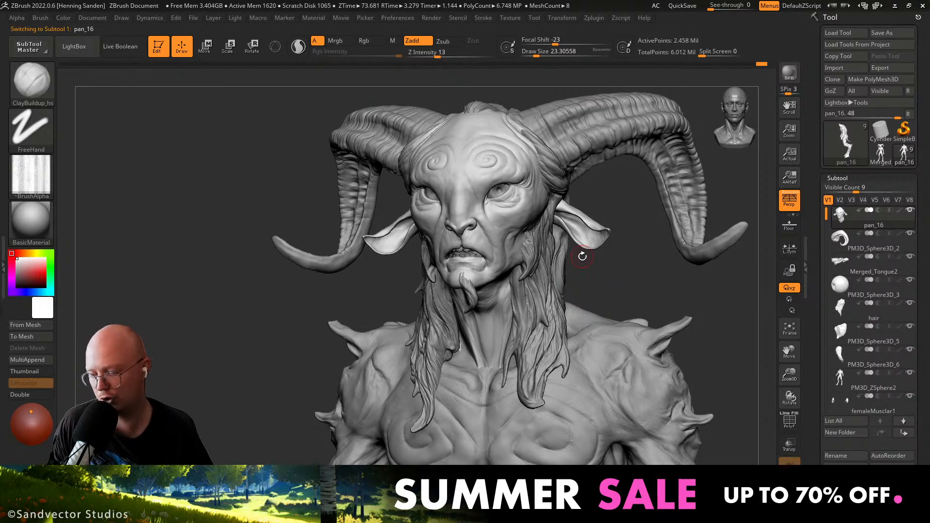
mouse_move(580, 258)
right_mouse_down("shift")
mouse_move(582, 274)
mouse_move(547, 305)
mouse_move(560, 343)
right_mouse_up("shift")
left_click(542, 315, "alt")
right_click_drag(560, 343, 529, 350, "ctrl")
key("s")
mouse_move(530, 349)
left_mouse_down()
mouse_move(501, 305)
mouse_move(515, 348)
left_mouse_up()
right_click_drag(516, 344, 507, 346)
key("s")
left_click_drag(509, 348, 512, 348)
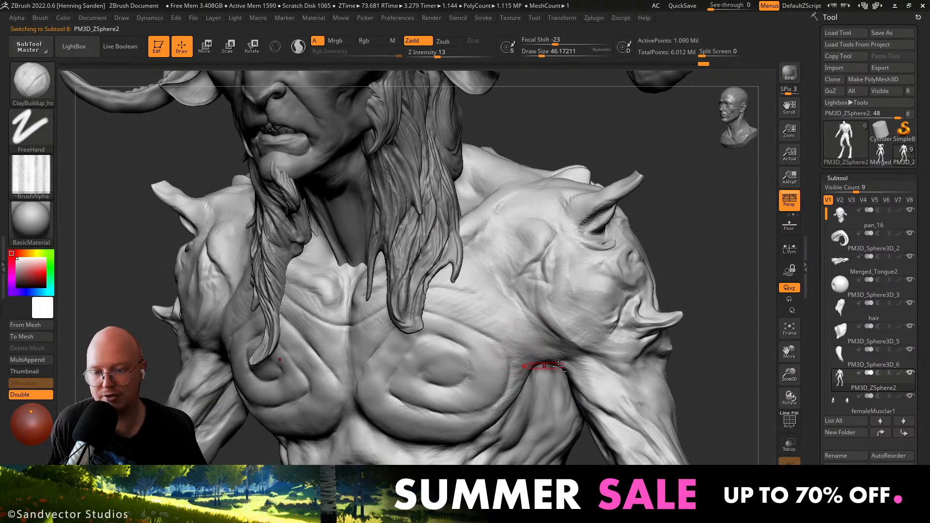
Set the ClayBuildup brush to about 37 and build up the transition between the collarbone and the front of the shoulder.
right_click_drag(478, 307, 504, 270)
mouse_move(503, 269)
left_mouse_down()
mouse_move(489, 241)
mouse_move(506, 268)
left_mouse_up()
key("s")
key("s")
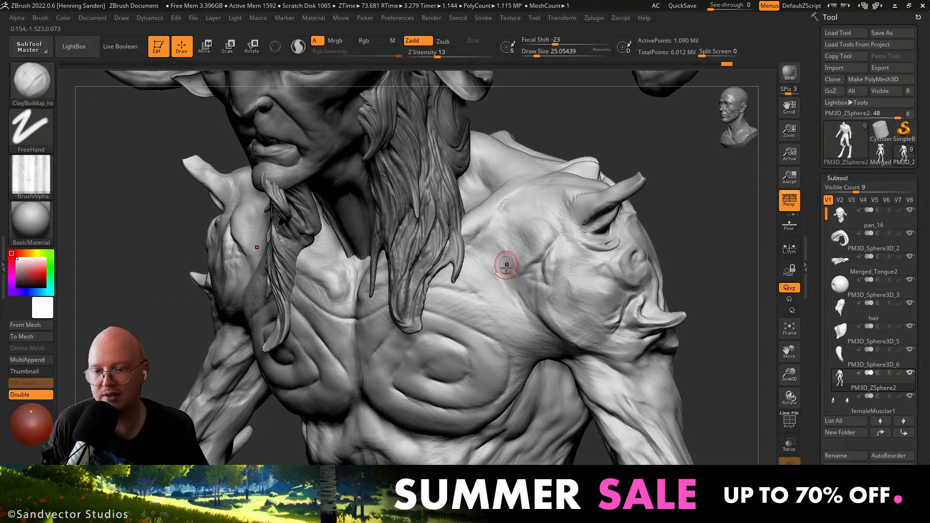
key("bracketright")
mouse_move(493, 224)
left_mouse_down()
mouse_move(507, 250)
mouse_move(507, 239)
mouse_move(488, 231)
left_mouse_up()
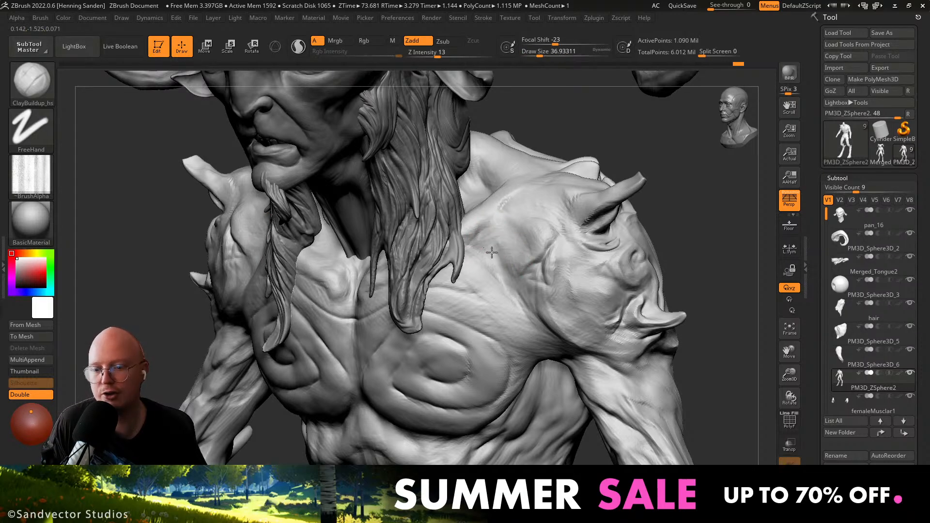
Rework the inner collarbone forms and the sternum line with the ClayBuildup brush reduced from about 35 to 23.
right_click_drag(410, 269, 450, 274)
left_click_drag(327, 289, 323, 301)
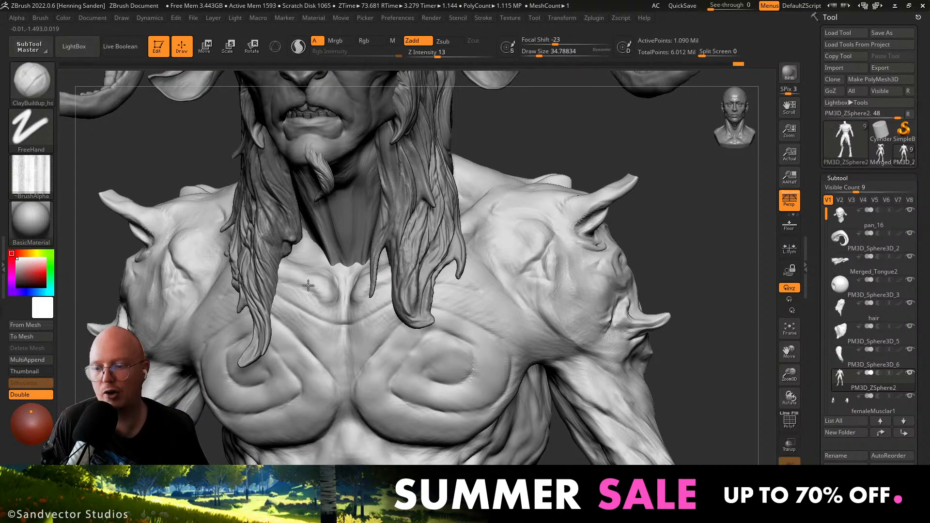
mouse_move(308, 286)
right_mouse_down()
mouse_move(317, 275)
mouse_move(335, 301)
right_mouse_up()
key("]")
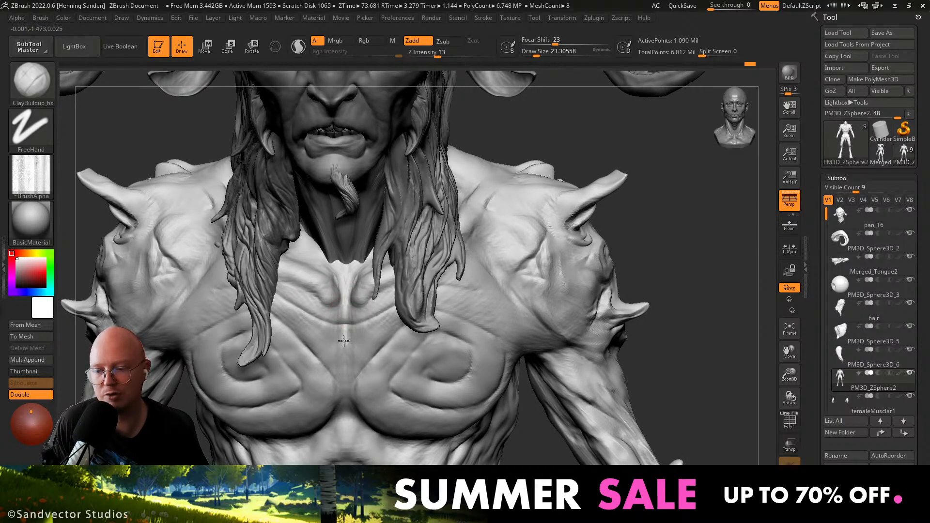
right_click_drag(344, 390, 341, 365)
right_click_drag(343, 420, 397, 375, "alt")
key("s")
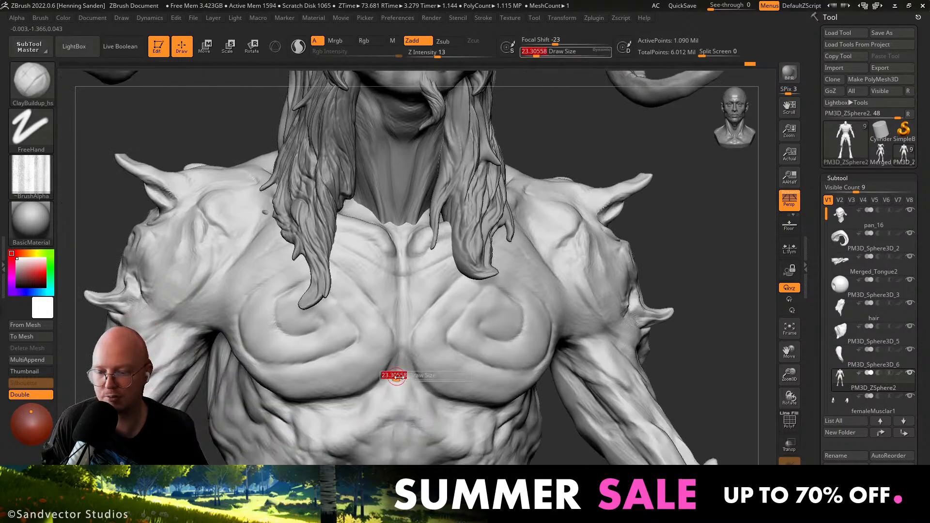
Refine the upper ribs beneath the chest muscles, using ClayBuildup brush sizes of about 56 and 39.
right_click_drag(375, 411, 442, 338, "alt")
key("s")
left_click_drag(443, 338, 452, 338)
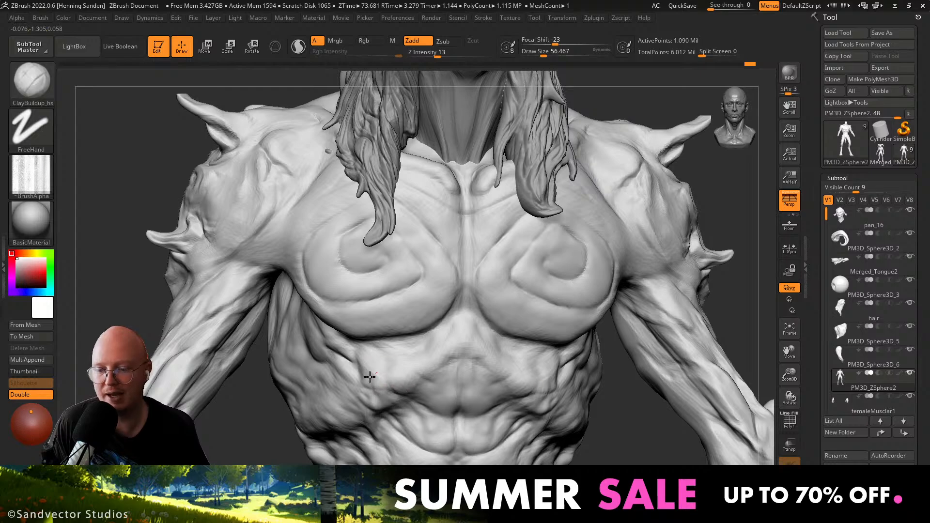
mouse_move(312, 343)
right_mouse_down()
mouse_move(290, 346)
mouse_move(310, 296)
right_mouse_up()
right_click_drag(310, 295, 363, 256, "alt")
key("s")
left_click_drag(371, 243, 367, 241)
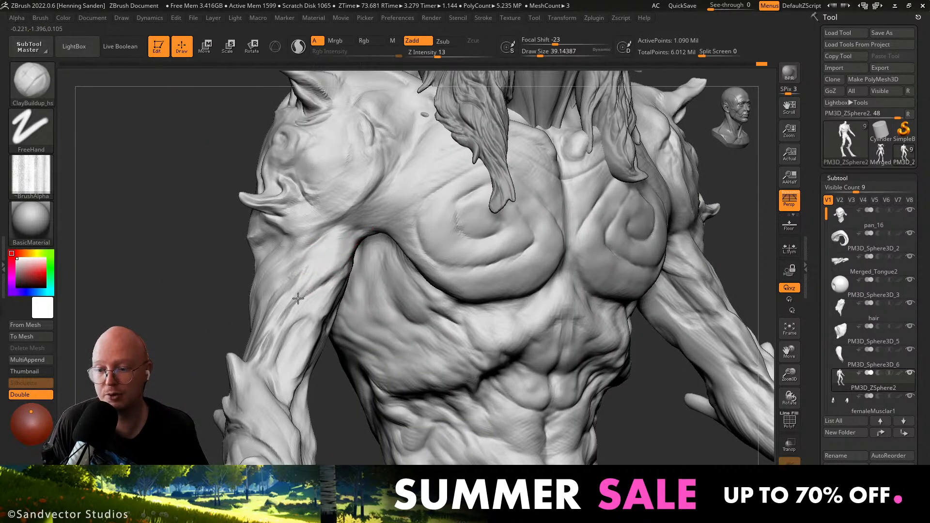
Refine the muscle forms of the arm below the shoulder with a ClayBuildup brush of about 16.
right_click_drag(298, 298, 345, 239)
right_click_drag(281, 274, 252, 290)
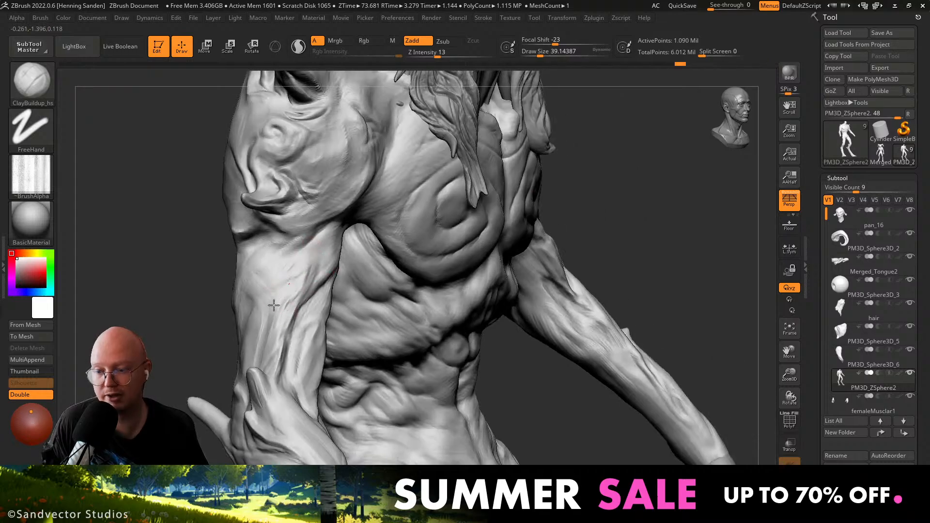
right_click_drag(308, 266, 309, 281)
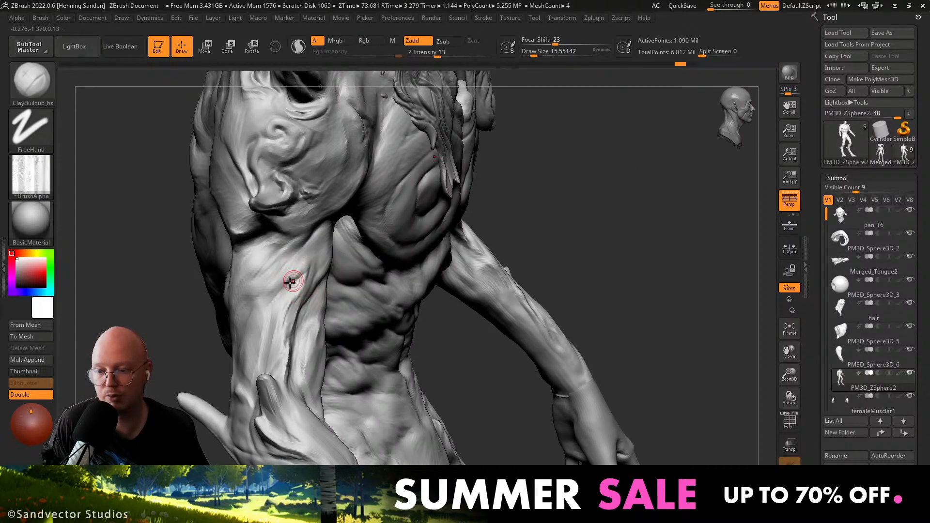
Switch to the Move brush at a draw size of about 101 and adjust the arm's contour near the elbow from behind.
right_click_drag(247, 312, 391, 281)
right_click_drag(402, 223, 455, 279, "ctrl")
mouse_move(204, 293)
right_mouse_down("alt")
mouse_move(317, 272)
mouse_move(361, 274)
right_mouse_up("alt")
key("b")
key("m")
key("v")
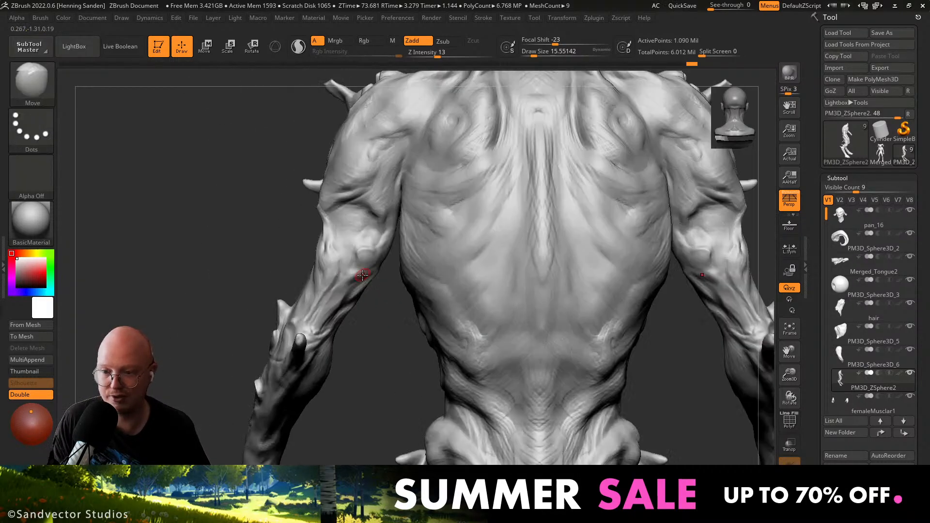
key("s")
left_click_drag(356, 285, 366, 286)
left_click_drag(355, 288, 360, 290)
right_click_drag(334, 286, 415, 272)
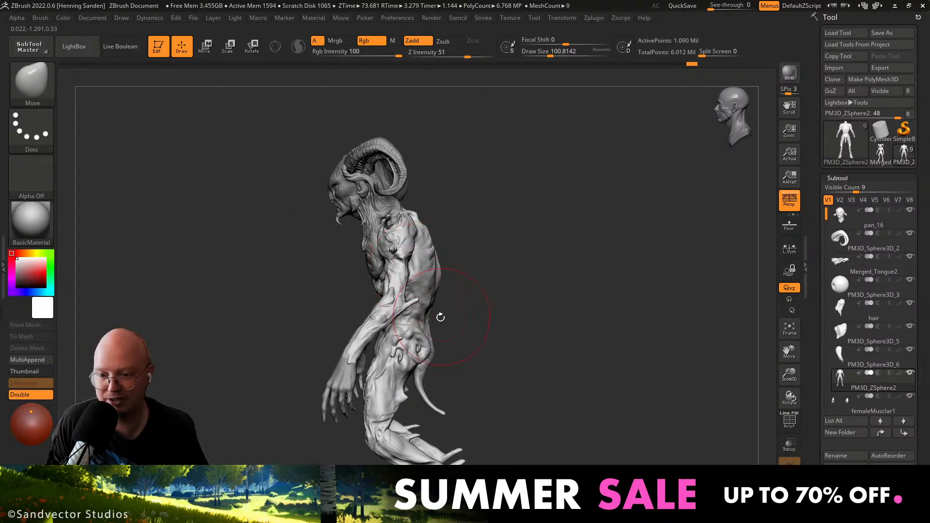
Return to the ClayBuildup brush at a draw size of about 49 and build up the lower back above the hip spirals.
right_click_drag(440, 317, 406, 325)
right_click_drag(406, 325, 440, 390, "alt")
mouse_move(494, 353)
right_mouse_down()
mouse_move(474, 359)
mouse_move(478, 371)
right_mouse_up()
key("1")
key("s")
left_click_drag(487, 360, 478, 360)
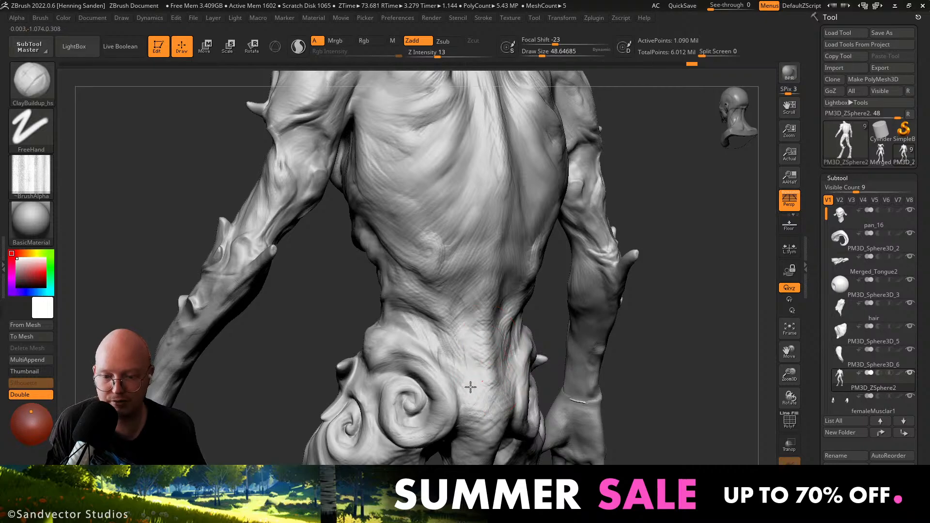
right_click_drag(479, 254, 476, 325)
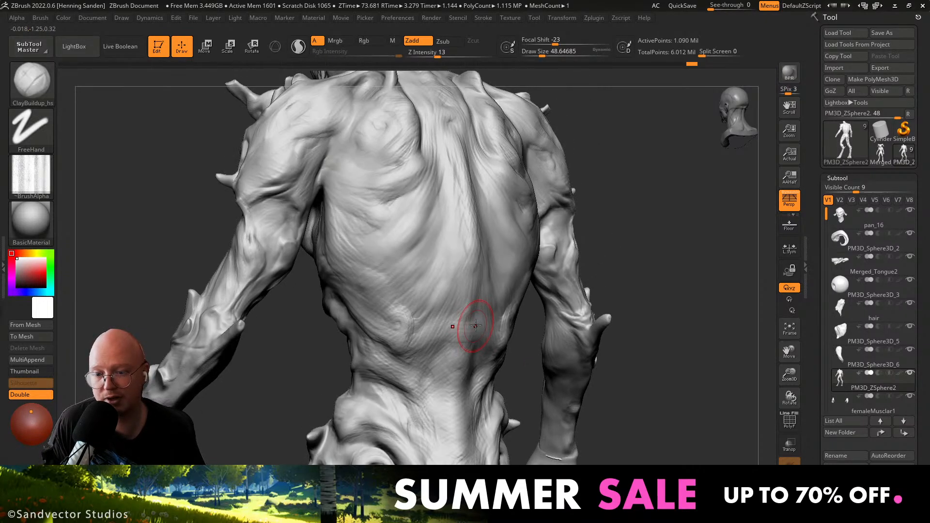
Build up the back muscles running from the spine below the shoulder blade, reducing the ClayBuildup brush to about 37.
mouse_move(448, 231)
right_mouse_down()
mouse_move(422, 224)
mouse_move(446, 206)
right_mouse_up()
right_click_drag(446, 205, 450, 274, "alt")
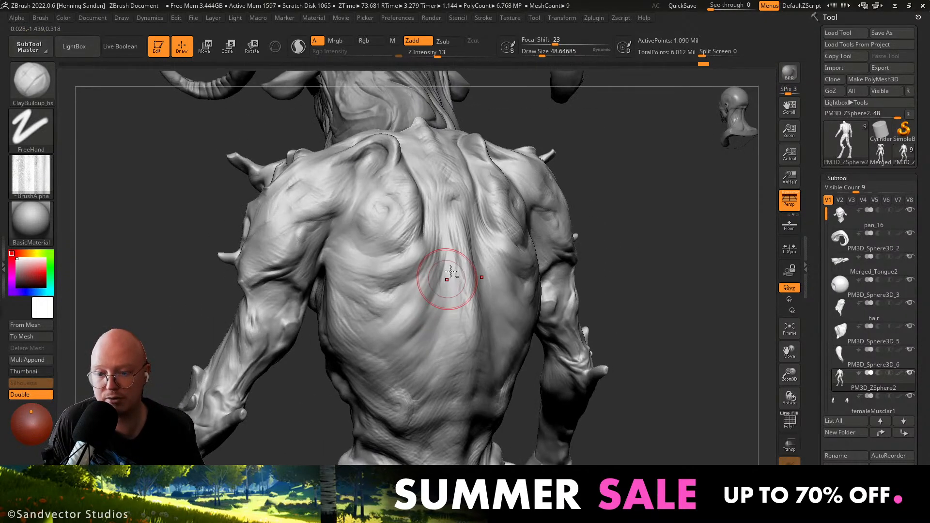
mouse_move(426, 301)
left_mouse_down()
mouse_move(408, 342)
mouse_move(412, 326)
mouse_move(387, 345)
mouse_move(405, 331)
left_mouse_up()
key("bracketleft")
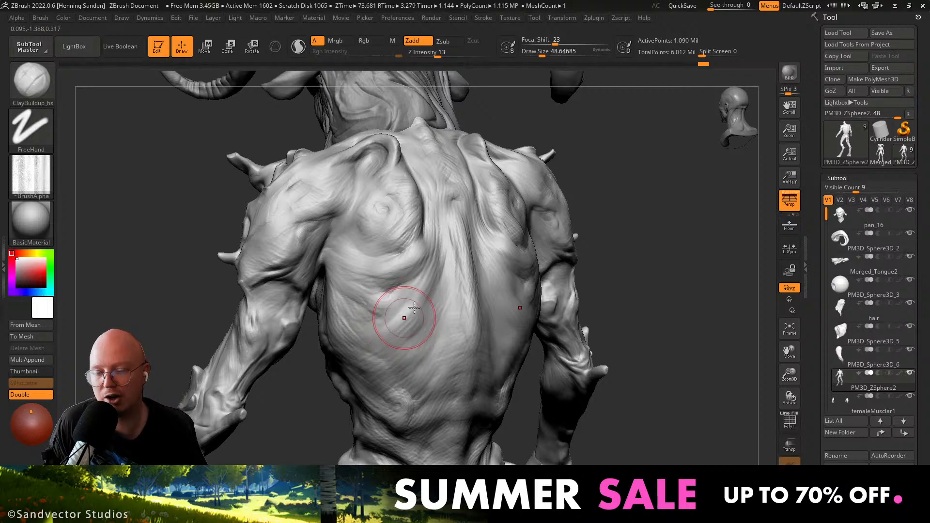
left_click_drag(439, 254, 399, 267)
key("bracketleft")
right_click_drag(400, 266, 405, 228)
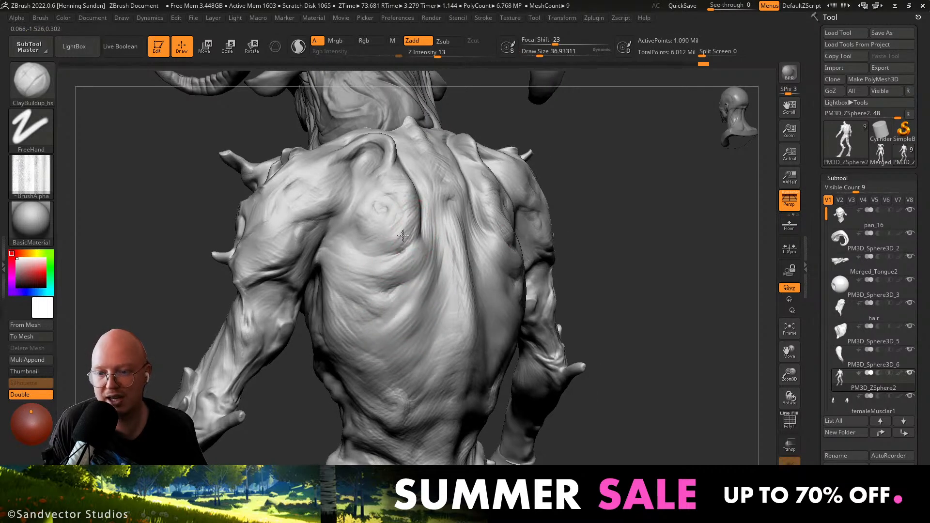
Reduce the ClayBuildup brush to about 29 and refine the muscles around the shoulder blade.
right_click_drag(339, 240, 338, 214)
key("bracketleft")
left_click_drag(339, 213, 354, 186)
mouse_move(354, 186)
right_mouse_down()
mouse_move(408, 268)
mouse_move(450, 235)
right_mouse_up()
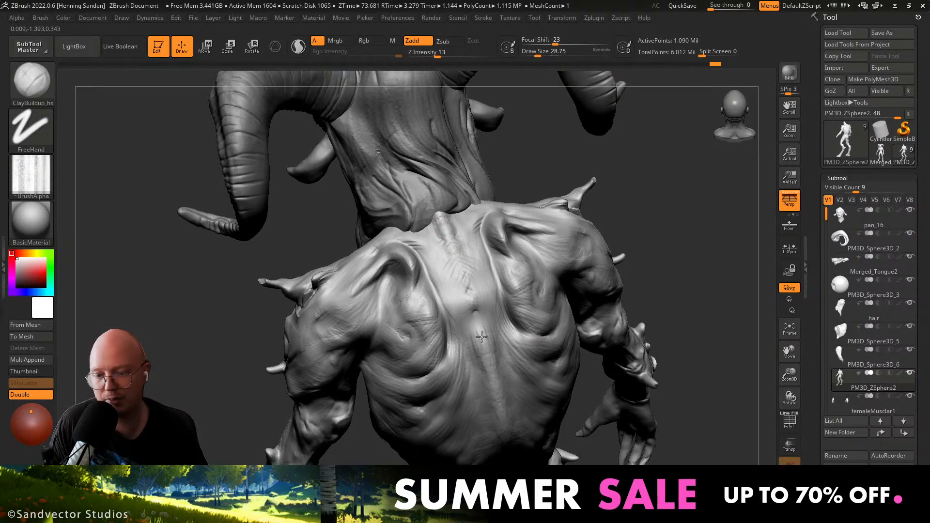
Set the ClayBuildup brush to about 25 and fill out the upper spine area between the shoulder blades.
right_click_drag(469, 306, 460, 293)
key("s")
left_click_drag(444, 307, 458, 337)
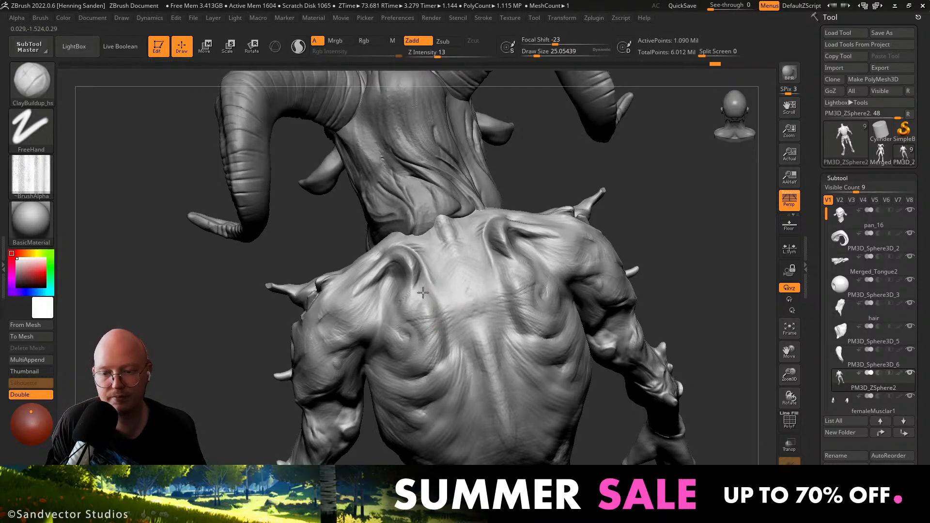
right_click_drag(423, 285, 422, 280)
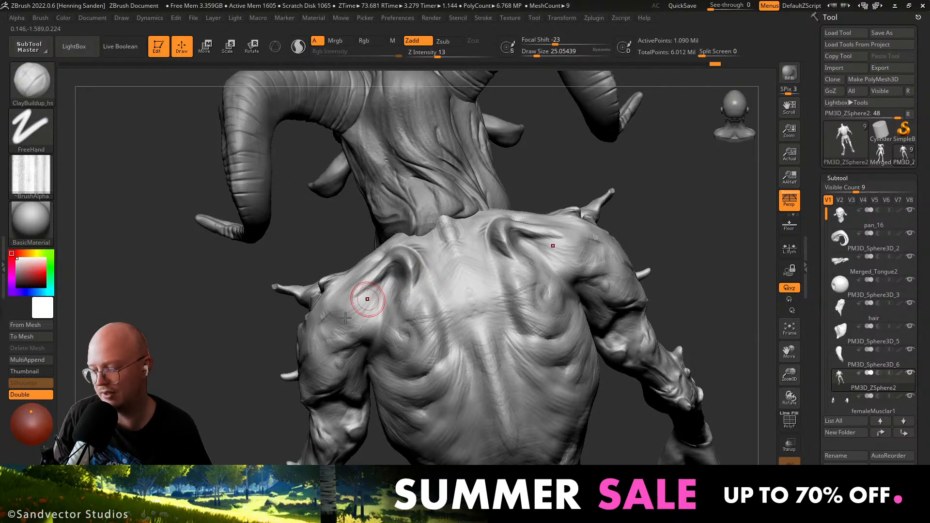
Build up the rear shoulder muscle beside the shoulder blade with ClayBuildup brush sizes of about 39 and 49.
mouse_move(425, 357)
right_mouse_down()
mouse_move(459, 296)
mouse_move(469, 355)
mouse_move(396, 410)
mouse_move(448, 361)
mouse_move(415, 355)
mouse_move(392, 334)
right_mouse_up()
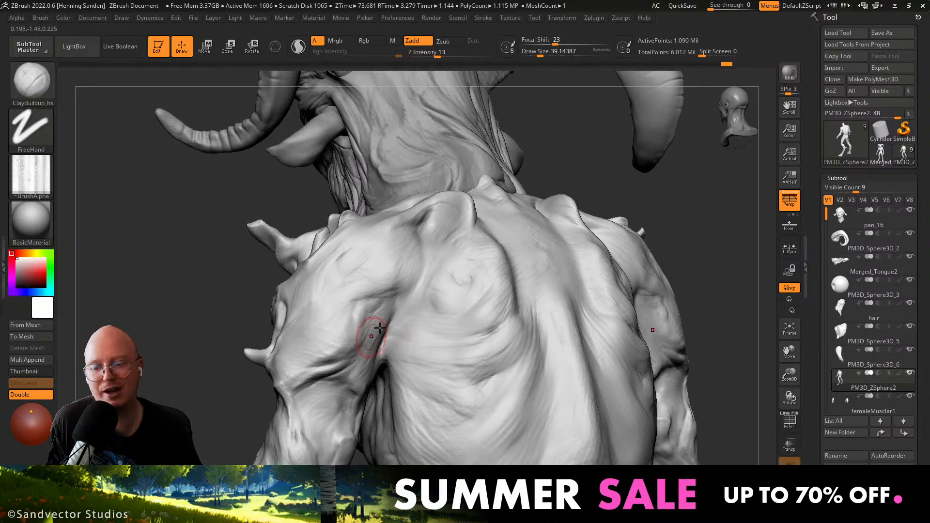
mouse_move(357, 364)
right_mouse_down()
mouse_move(371, 287)
mouse_move(402, 267)
right_mouse_up()
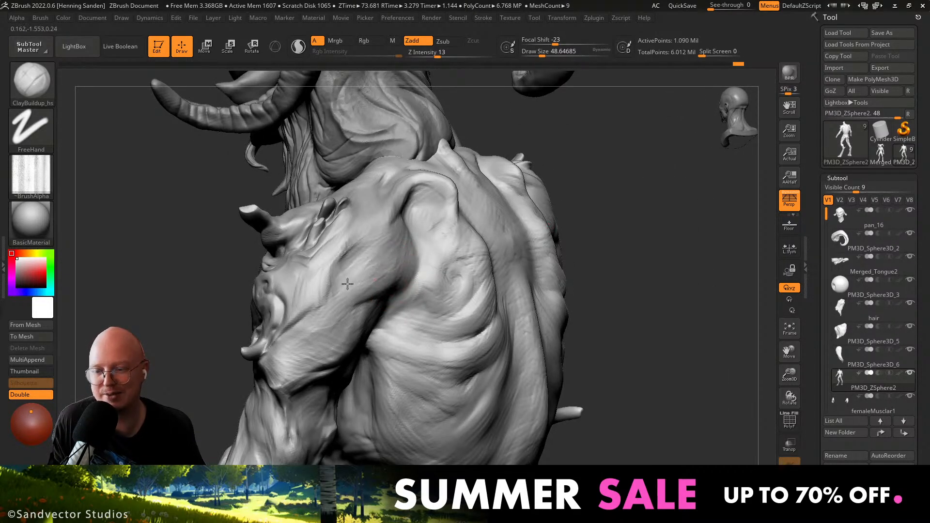
left_click_drag(347, 284, 333, 283)
mouse_move(342, 245)
right_mouse_down("ctrl")
mouse_move(465, 317)
mouse_move(404, 345)
mouse_move(387, 330)
mouse_move(425, 349)
right_mouse_up("ctrl")
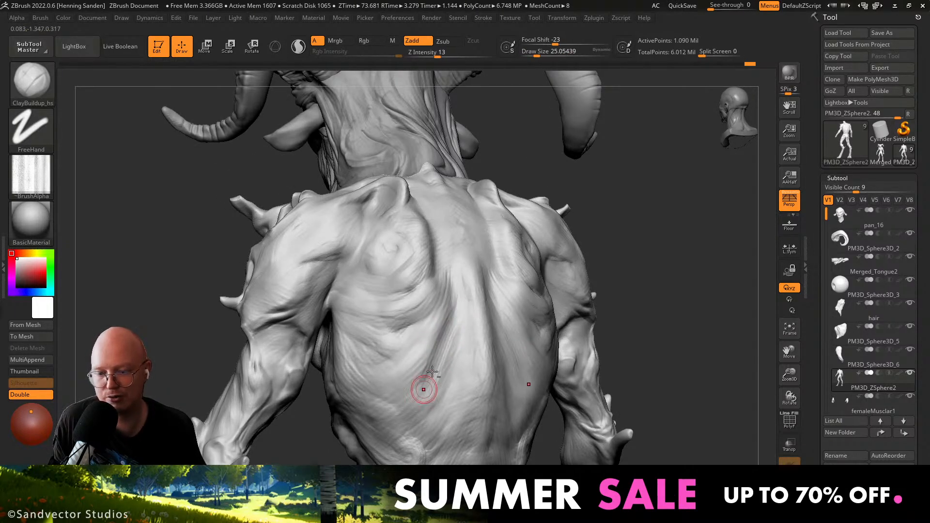
Sculpt the muscle folds on the mid-back with the ClayBuildup brush at a draw size of about 33.
right_click_drag(356, 373, 391, 331)
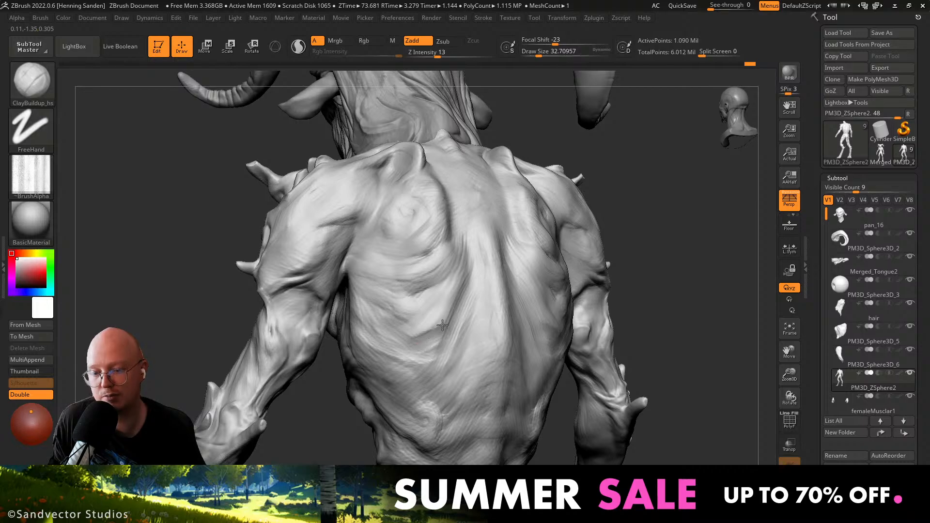
left_click_drag(416, 330, 425, 324)
right_click_drag(416, 327, 415, 309, "ctrl")
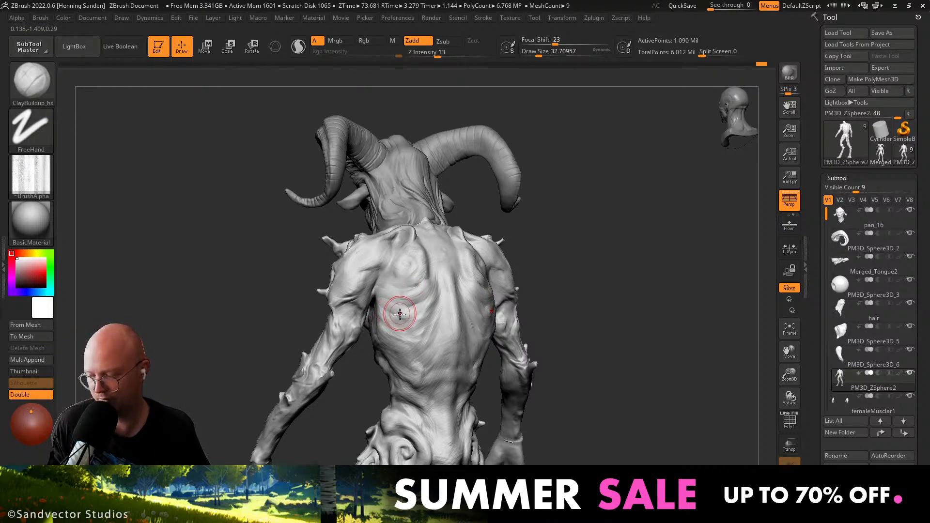
Check the back in full view and add ClayBuildup strokes over the outer ribs at a draw size of about 39.
right_click_drag(399, 313, 399, 318)
left_click_drag(431, 327, 427, 317, "alt")
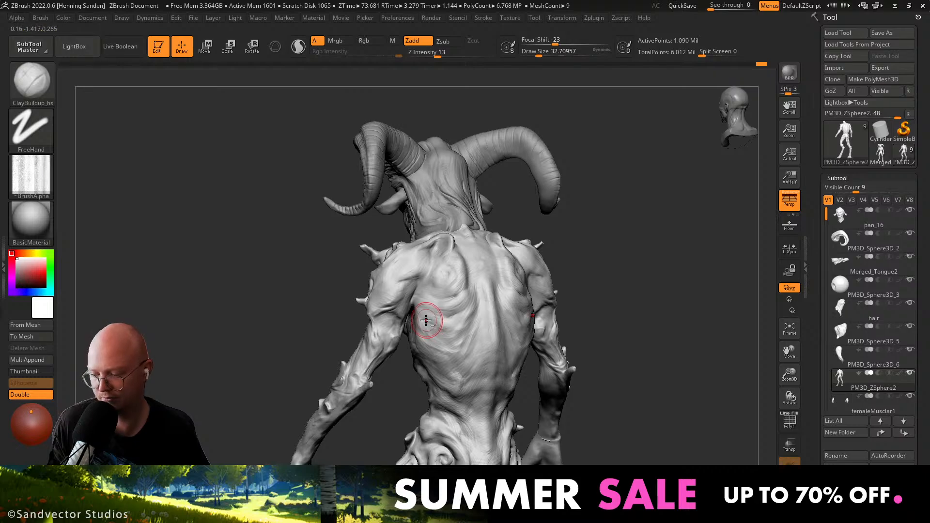
mouse_move(426, 317)
right_mouse_down()
mouse_move(451, 310)
mouse_move(446, 339)
mouse_move(401, 352)
right_mouse_up()
left_click_drag(423, 390, 430, 390)
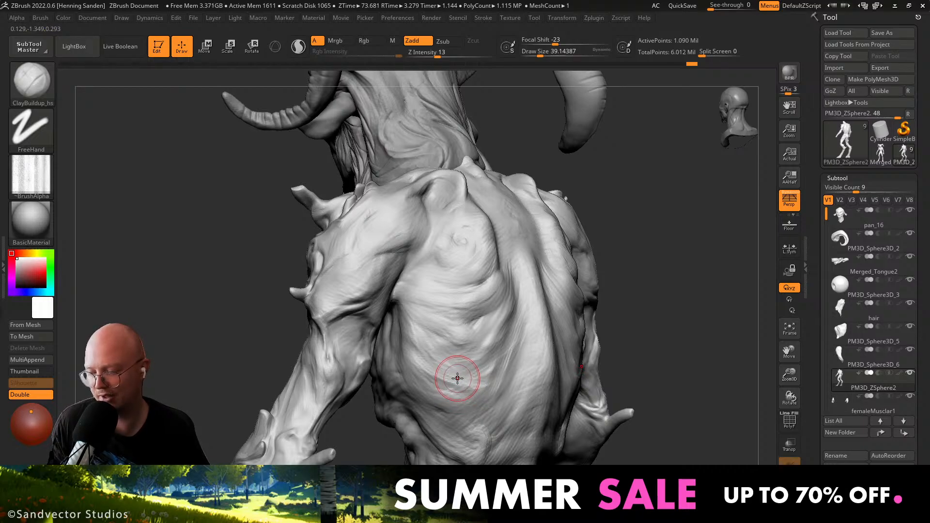
left_click_drag(458, 378, 457, 379)
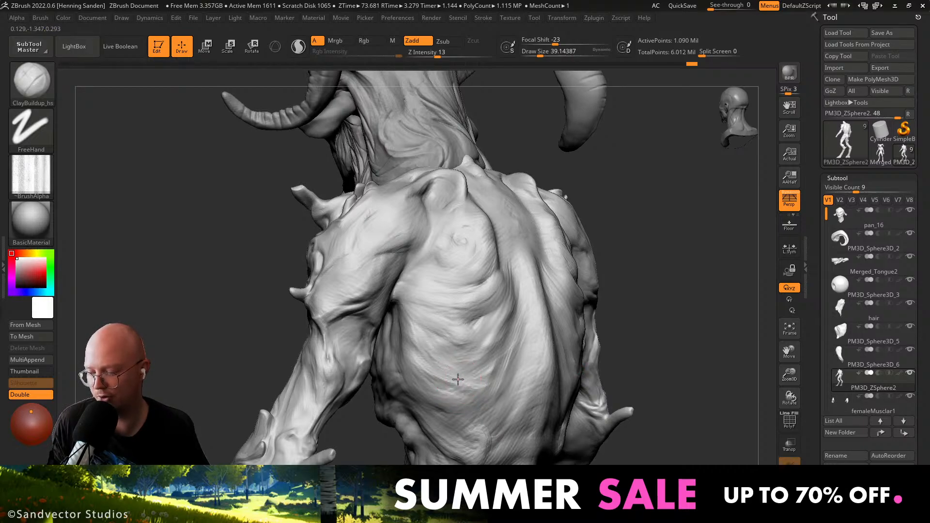
Enlarge the ClayBuildup brush to about 59 and add long strokes to the back muscle alongside the spine.
mouse_move(457, 329)
right_mouse_down()
mouse_move(453, 321)
mouse_move(492, 313)
mouse_move(513, 285)
right_mouse_up()
key("s")
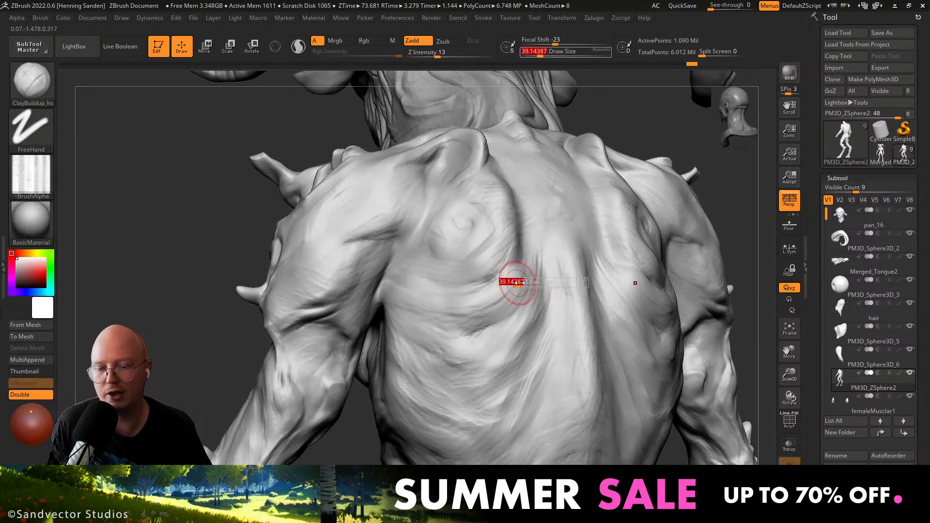
left_click_drag(515, 285, 520, 284)
left_click_drag(531, 261, 522, 288)
left_click_drag(501, 345, 496, 374)
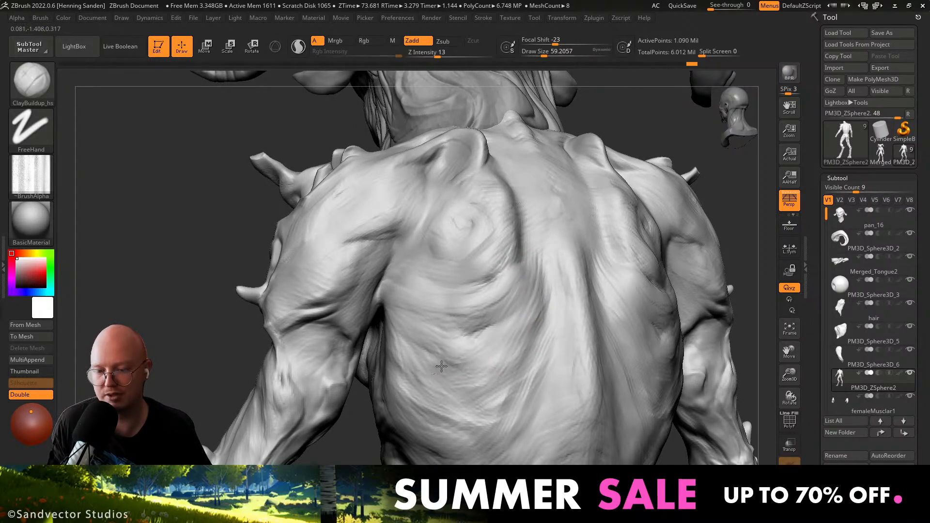
Switch to an enlarged Move brush and reshape the outer contour of the back muscle below the armpit.
right_click_drag(441, 366, 446, 356)
mouse_move(390, 383)
right_mouse_down()
mouse_move(406, 378)
mouse_move(393, 390)
right_mouse_up()
key("b")
key("m")
key("v")
key("s")
left_click_drag(393, 391, 404, 391)
mouse_move(403, 394)
left_mouse_down()
mouse_move(412, 396)
mouse_move(408, 373)
left_mouse_up()
left_click_drag(432, 426, 438, 425)
Set the Move brush to about 83 and adjust the side of the torso below the armpit from the front.
mouse_move(443, 347)
right_mouse_down()
mouse_move(461, 338)
mouse_move(426, 310)
right_mouse_up()
right_click_drag(397, 339, 538, 349)
right_click_drag(463, 373, 486, 344, "alt")
right_click_drag(467, 383, 477, 448, "ctrl")
key("s")
left_click_drag(464, 362, 461, 362)
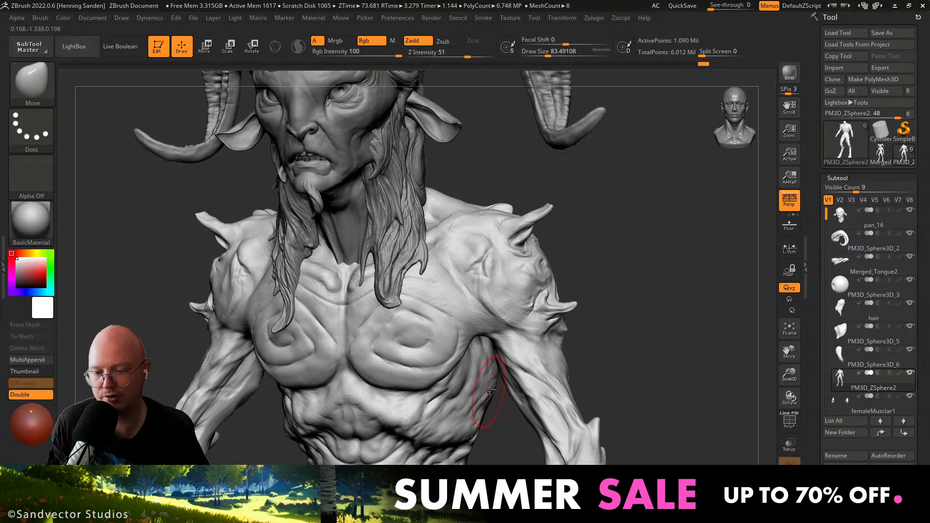
Switch to the ClayBuildup brush at a draw size of about 31 and refine the side ribs below the armpit.
mouse_move(488, 390)
right_mouse_down()
mouse_move(464, 382)
mouse_move(464, 342)
right_mouse_up()
key("2")
key("s")
left_click_drag(468, 343, 460, 341)
right_click_drag(461, 334, 466, 345)
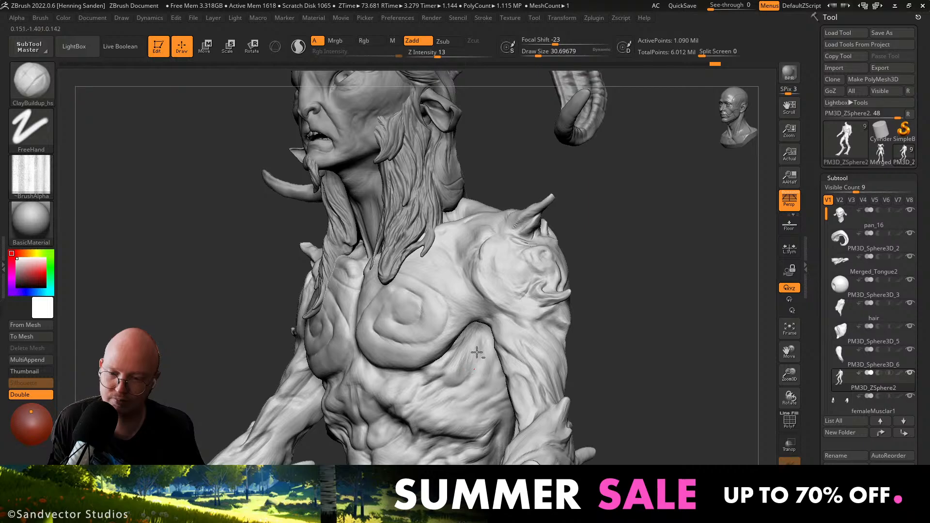
Carve the hollow under the armpit and resize the ClayBuildup brush for the junction of chest and arm.
left_click_drag(477, 352, 479, 347, "alt")
mouse_move(492, 339)
right_mouse_down()
mouse_move(509, 338)
mouse_move(490, 334)
right_mouse_up()
key("s")
left_click_drag(488, 329, 471, 322)
Switch to the DamStandard brush at a draw size of about 46 and cut the crease between the chest and shoulder muscle.
key("s")
key("3")
left_click_drag(530, 333, 522, 331)
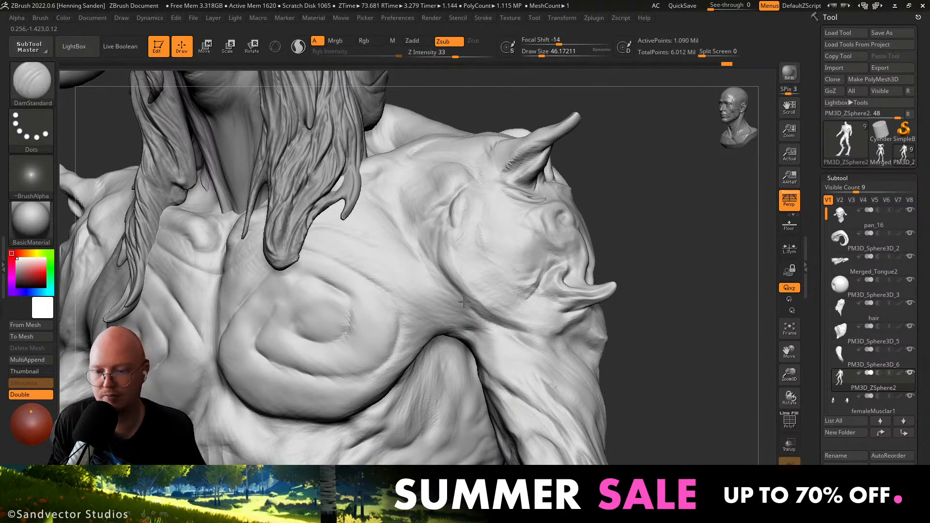
mouse_move(429, 256)
right_mouse_down()
mouse_move(527, 307)
mouse_move(415, 318)
mouse_move(423, 312)
right_mouse_up()
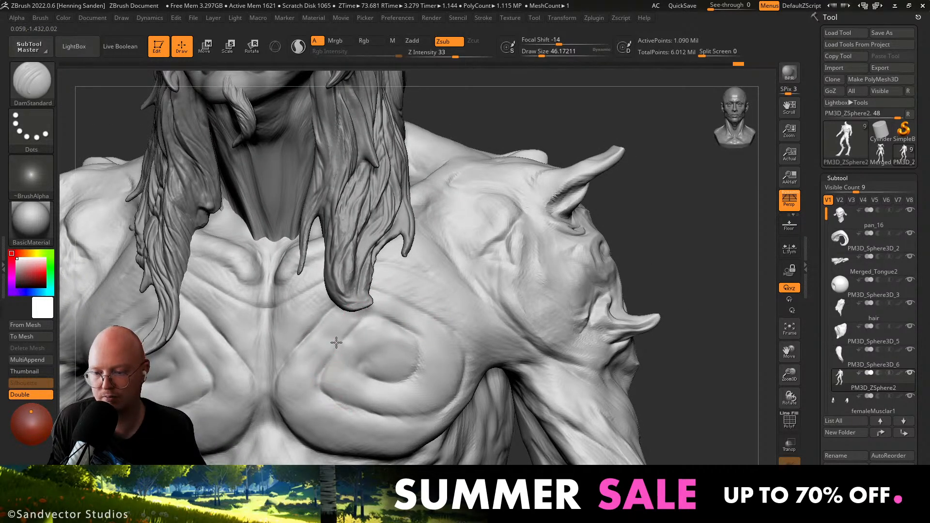
Deepen the groove at the upper edge of the chest spiral with the DamStandard brush.
mouse_move(371, 319)
left_mouse_down()
mouse_move(401, 325)
mouse_move(419, 353)
mouse_move(390, 358)
left_mouse_up()
mouse_move(389, 358)
right_mouse_down("ctrl")
mouse_move(395, 345)
mouse_move(428, 368)
mouse_move(448, 312)
mouse_move(422, 319)
mouse_move(432, 346)
mouse_move(440, 310)
mouse_move(468, 319)
mouse_move(344, 386)
right_mouse_up("ctrl")
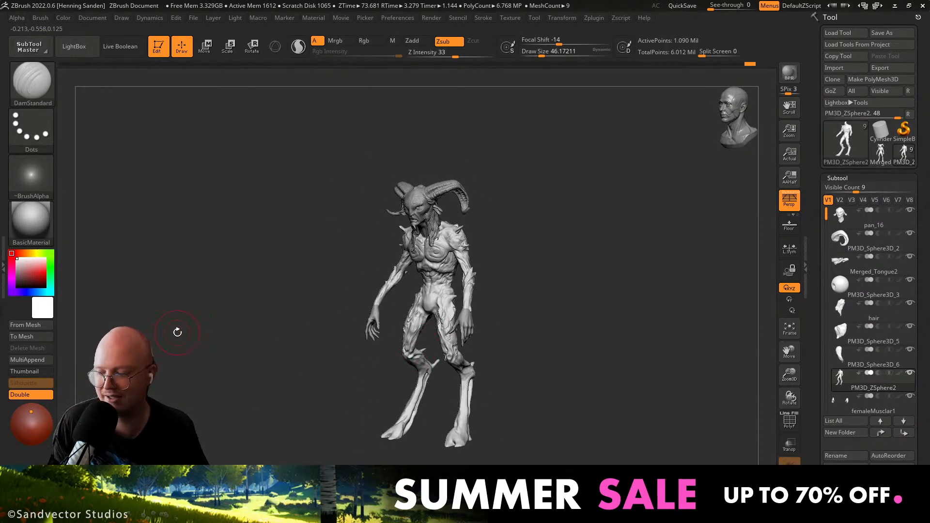
Bring up the horned faun reference image, compare its lower legs with the model's and switch to the ClayBuildup brush.
right_click_drag(0, 368, 292, 325)
scroll(290, 324, "down", 5)
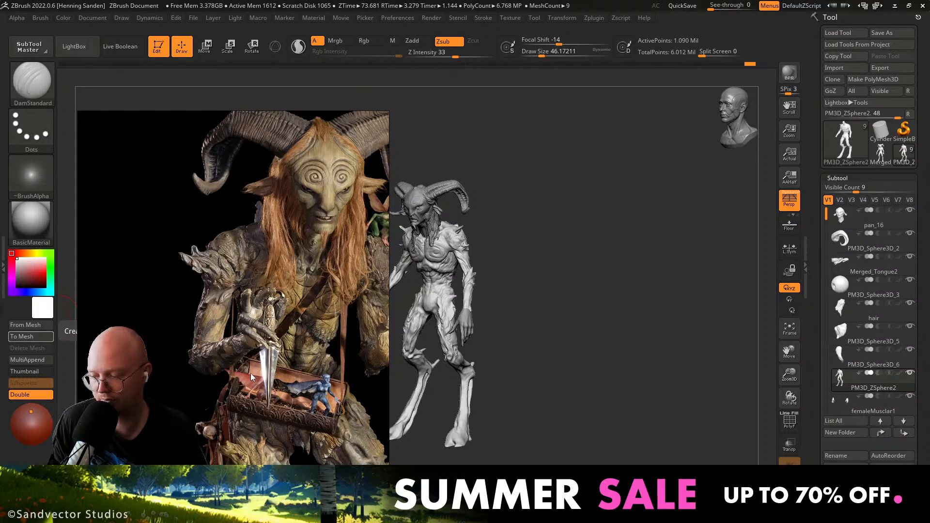
scroll(255, 387, "up", 4)
scroll(281, 324, "down", 4)
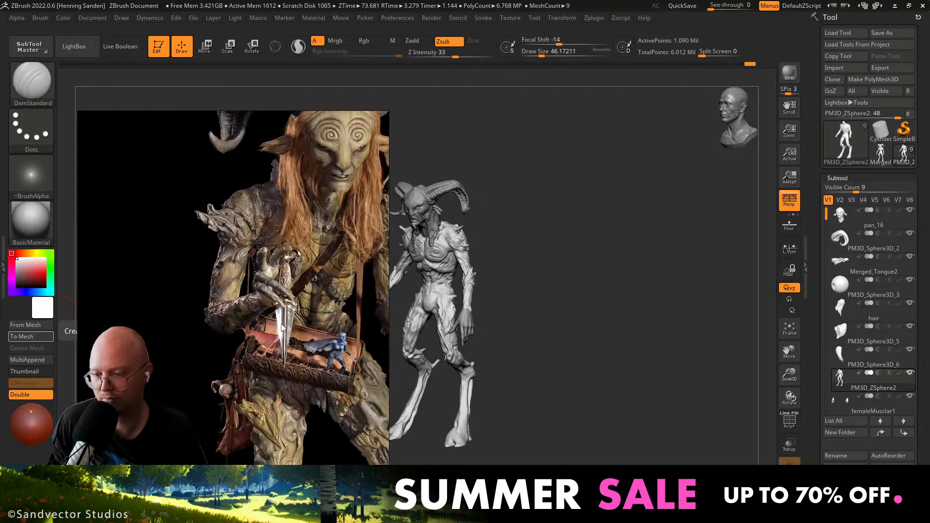
middle_click_drag(281, 324, 290, 254)
middle_click_drag(284, 435, 267, 295)
mouse_move(490, 358)
left_mouse_down("alt")
mouse_move(548, 333)
mouse_move(571, 334)
mouse_move(533, 406)
mouse_move(484, 377)
mouse_move(498, 277)
mouse_move(499, 318)
mouse_move(542, 369)
mouse_move(521, 348)
mouse_move(546, 301)
mouse_move(542, 291)
mouse_move(498, 287)
mouse_move(473, 270)
mouse_move(493, 254)
mouse_move(526, 287)
left_mouse_up("alt")
key("1")
left_click_drag(450, 300, 423, 305)
scroll(263, 351, "down", 6)
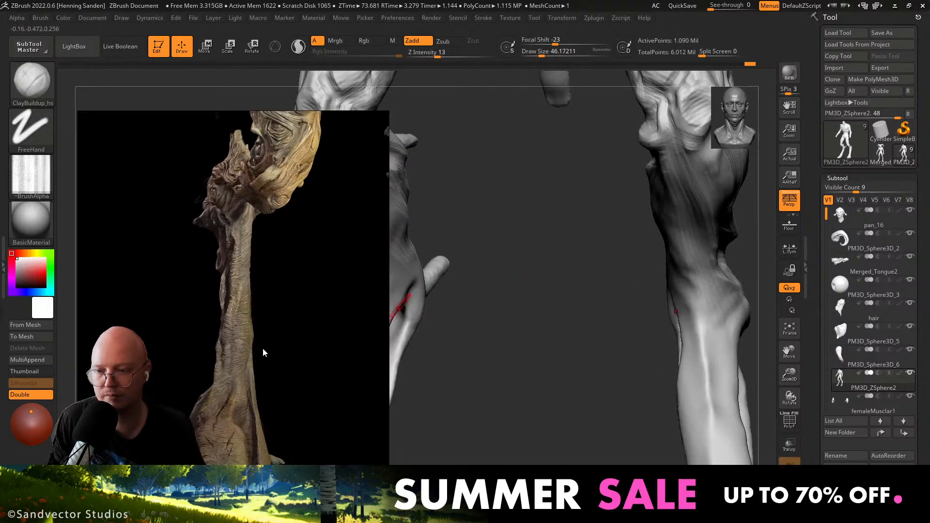
scroll(274, 328, "up", 8)
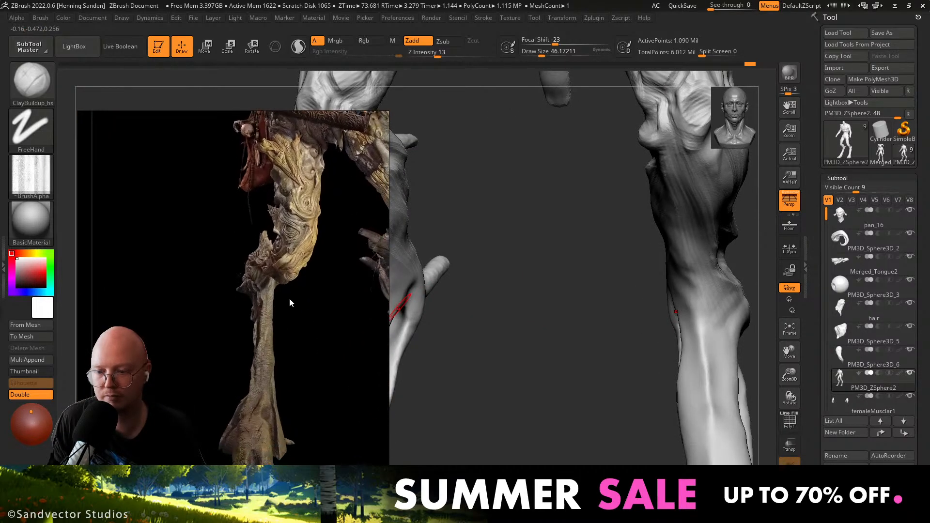
Build up a raised ridge along the front of the shin with ClayBuildup at a draw size of about 29.
mouse_move(477, 338)
left_mouse_down()
mouse_move(458, 284)
mouse_move(498, 268)
mouse_move(473, 276)
mouse_move(488, 238)
mouse_move(474, 291)
left_mouse_up()
key("s")
left_click(472, 264)
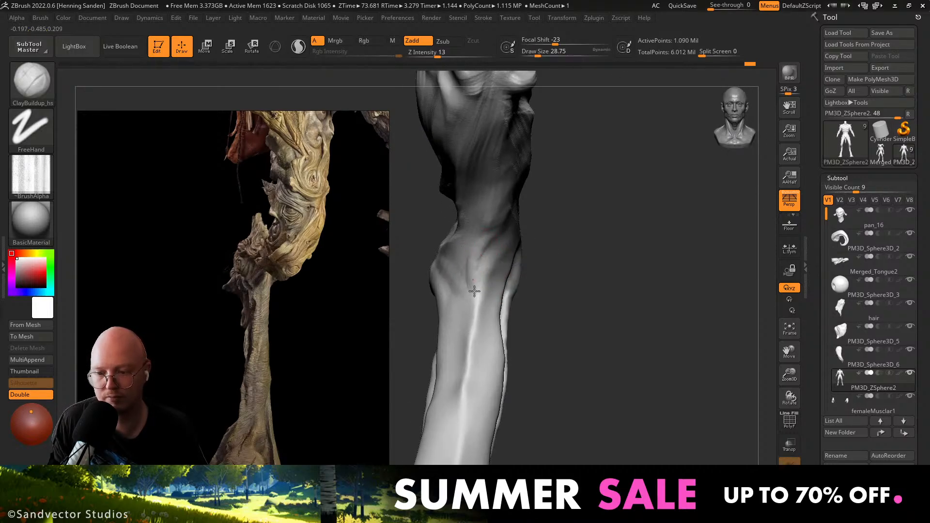
left_click_drag(467, 406, 482, 318)
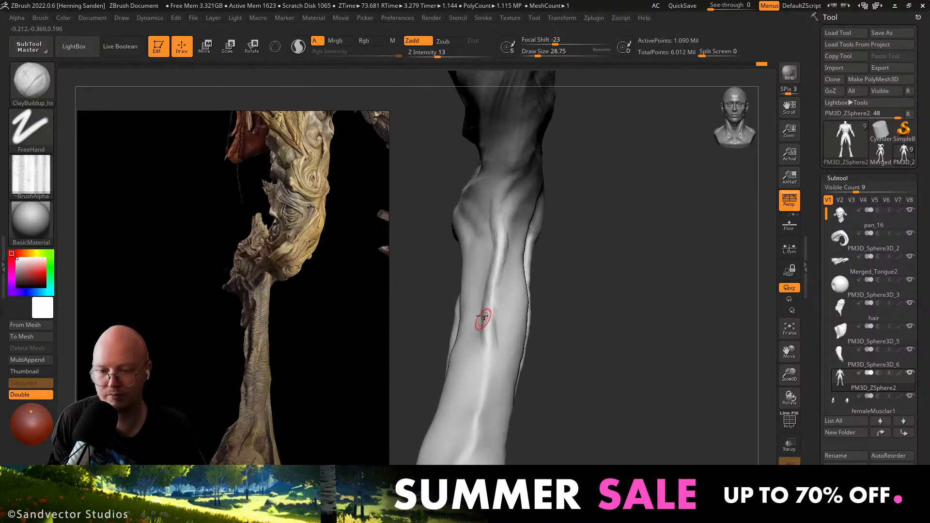
left_click_drag(479, 400, 498, 326)
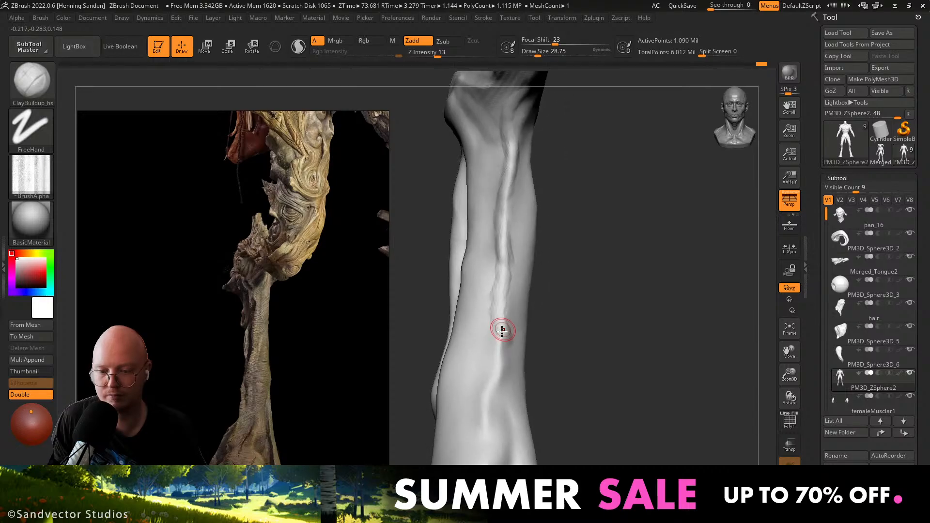
Extend the shin ridge down toward the ankle and split it around a hollow, using ClayBuildup draw sizes of about 22 to 31.
mouse_move(591, 356)
left_mouse_down()
mouse_move(549, 404)
mouse_move(571, 395)
left_mouse_up()
key("s")
left_click(502, 310)
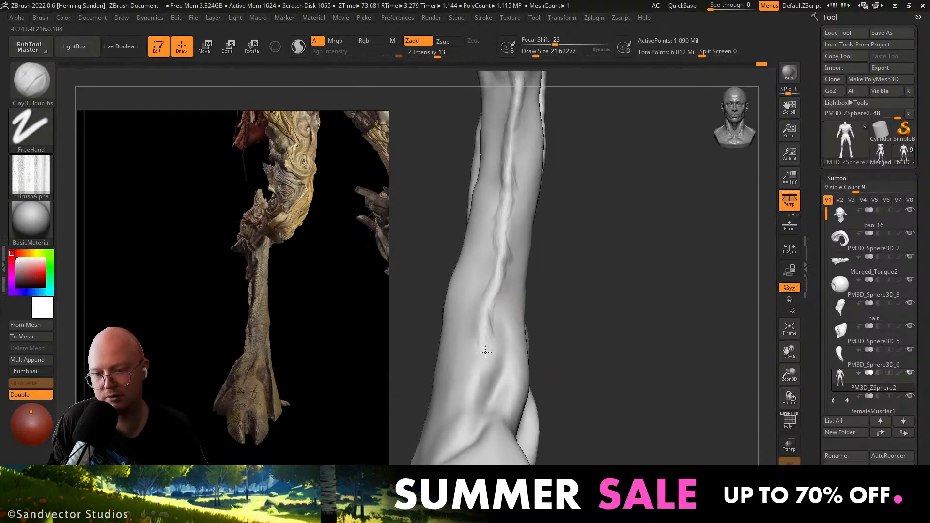
left_click_drag(477, 385, 491, 381)
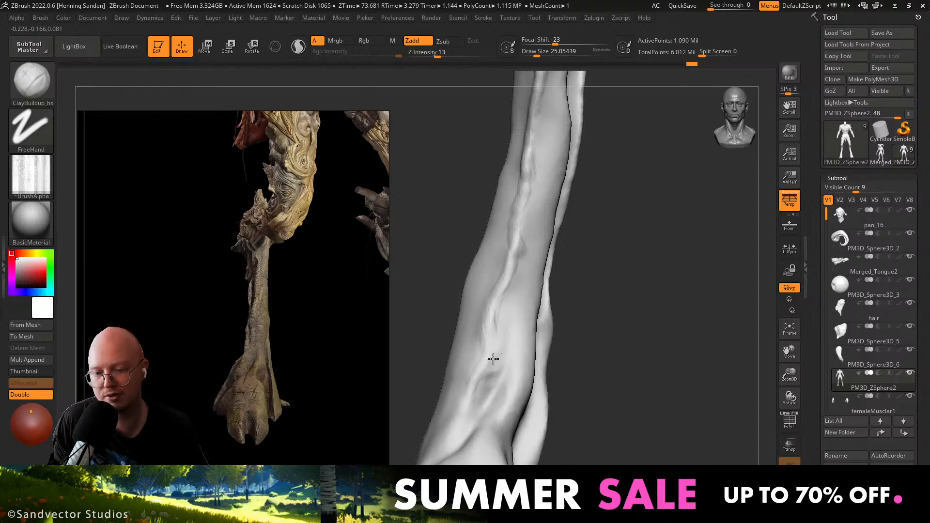
left_click_drag(498, 335, 498, 318)
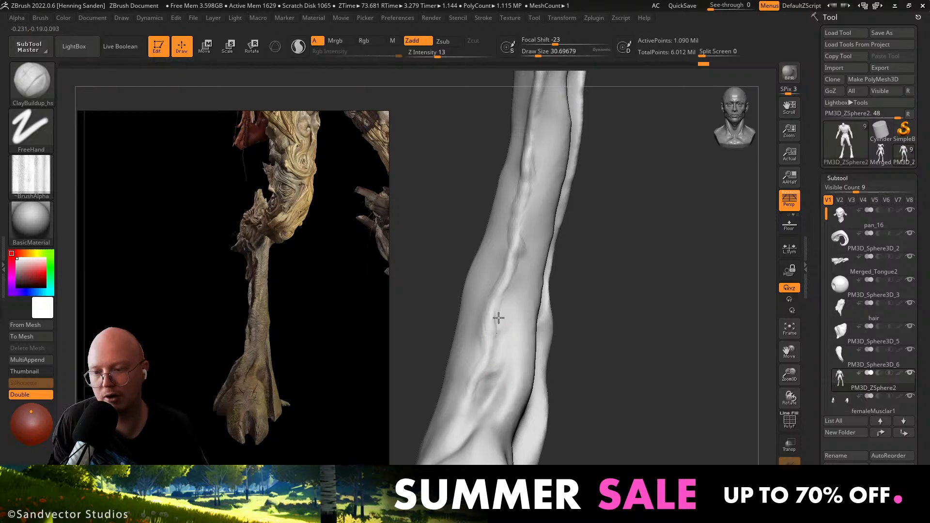
Add volume beside the ridge on the middle and upper shin with ClayBuildup at a draw size of about 37.
right_click_drag(508, 306, 497, 348, "alt")
left_click_drag(492, 349, 521, 217)
key("s")
left_click(506, 272)
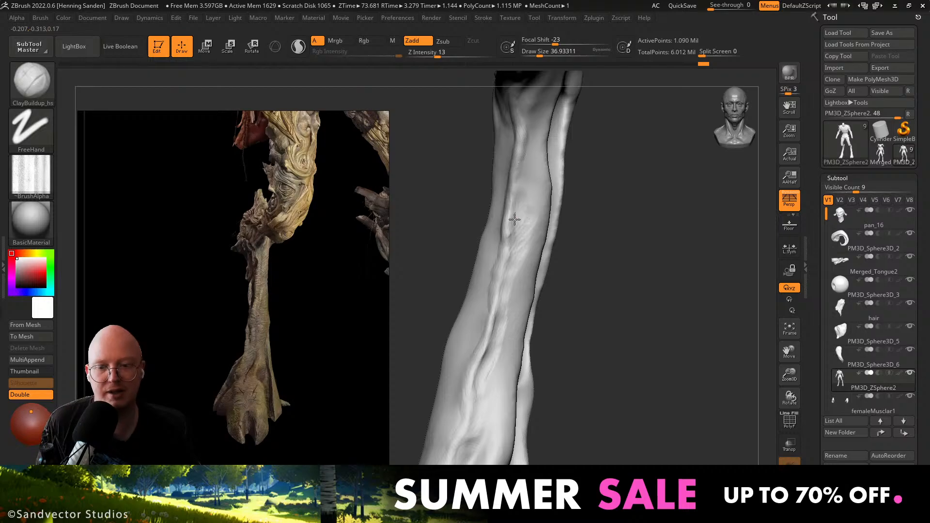
Refine the joint above the shin's split bones from the side with ClayBuildup at draw sizes of about 35 and 33.
right_click_drag(513, 136, 501, 211)
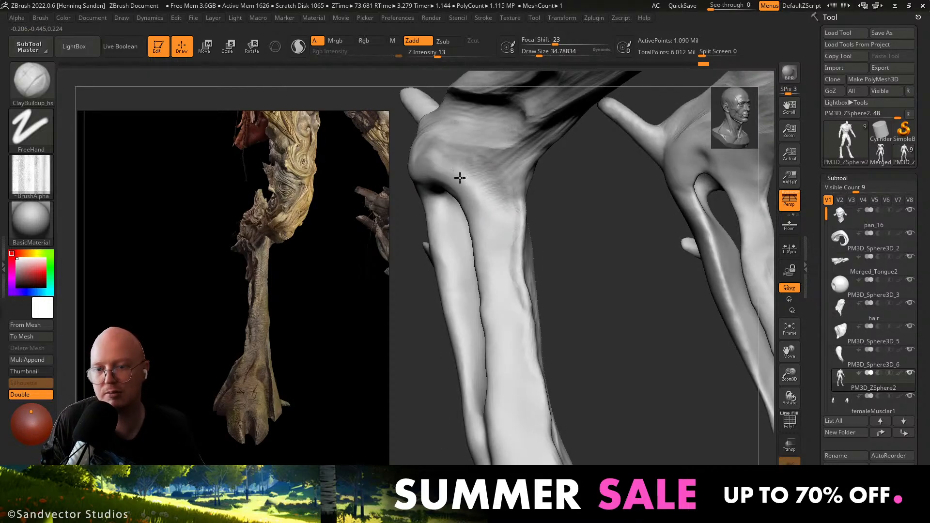
right_click_drag(460, 178, 421, 187)
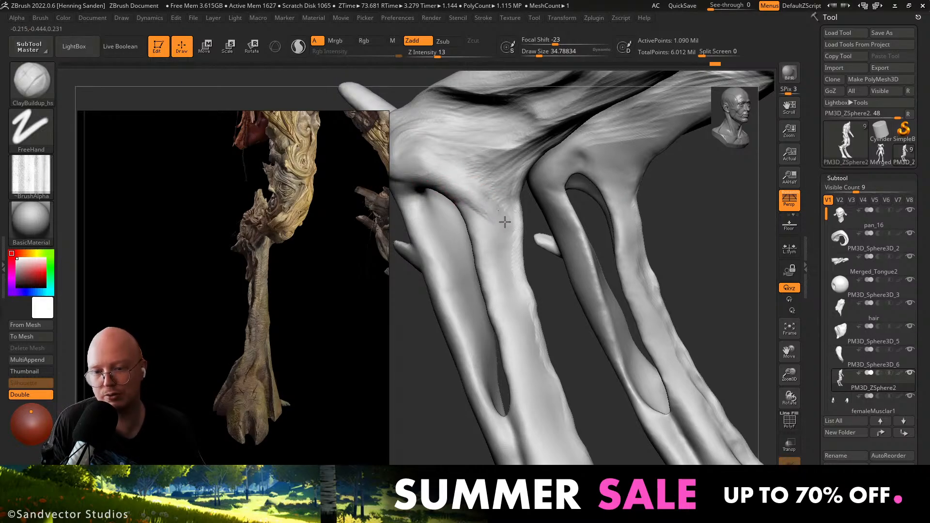
right_click_drag(505, 222, 478, 219)
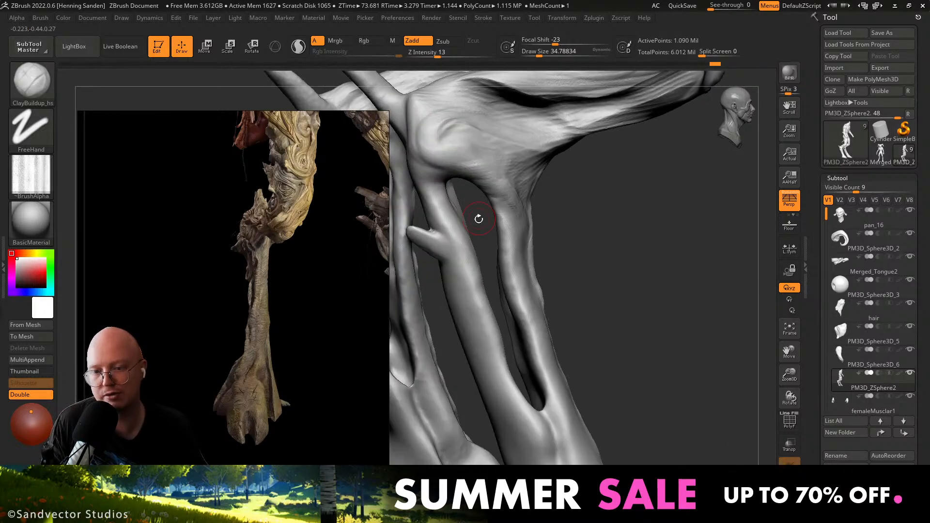
key("s")
left_click_drag(501, 207, 499, 207)
mouse_move(501, 210)
right_mouse_down()
mouse_move(477, 214)
mouse_move(501, 232)
right_mouse_up()
right_click_drag(539, 266, 513, 253, "alt")
Enlarge the reference image's hoof and build up the ankle folds and cloven hoof with ClayBuildup at draw sizes of about 18 to 49.
scroll(247, 408, "up", 5)
middle_click_drag(290, 448, 286, 359)
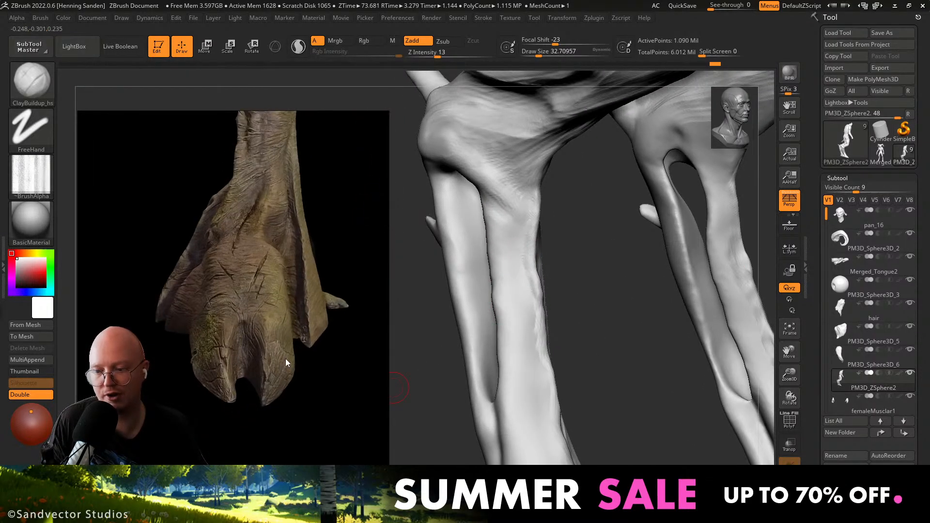
mouse_move(590, 340)
right_mouse_down()
mouse_move(559, 247)
mouse_move(556, 355)
right_mouse_up()
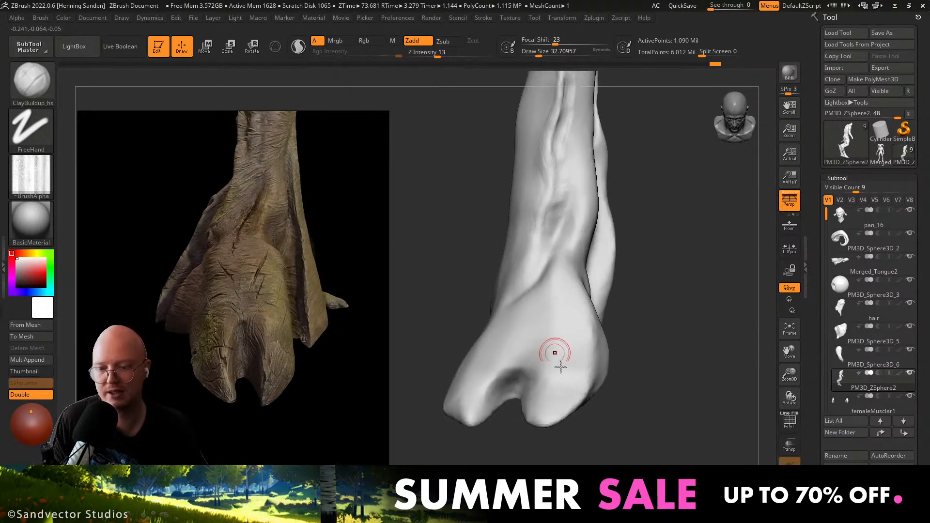
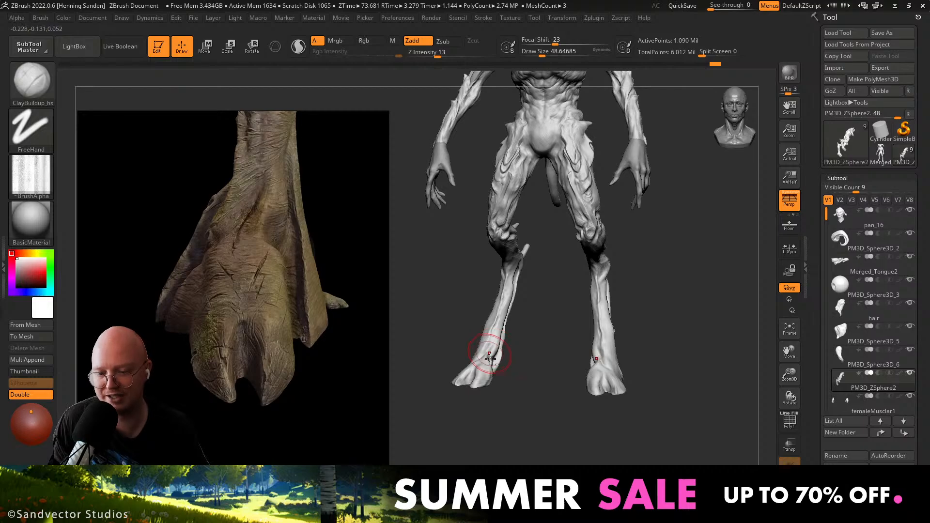
mouse_move(490, 357)
right_mouse_down()
mouse_move(503, 386)
mouse_move(528, 312)
mouse_move(508, 326)
mouse_move(531, 319)
mouse_move(529, 291)
right_mouse_up()
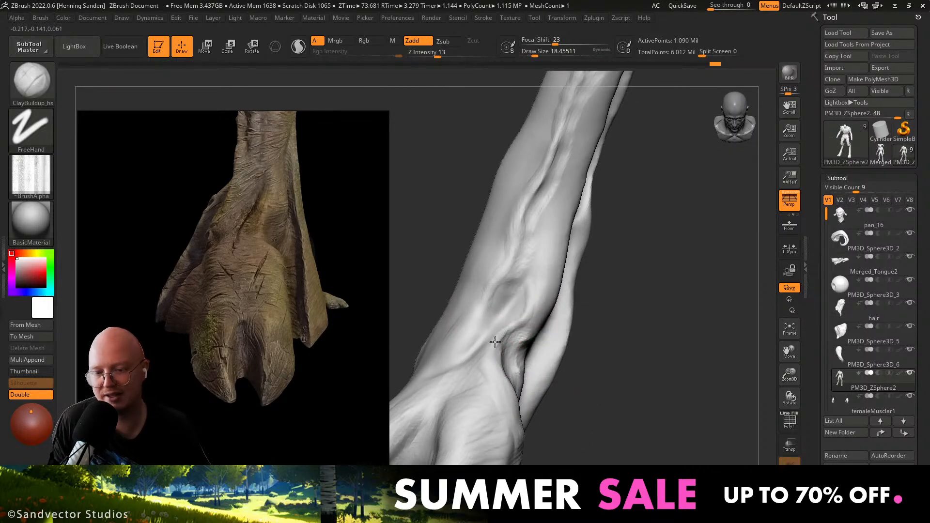
key("s")
mouse_move(489, 353)
right_mouse_down()
mouse_move(494, 390)
mouse_move(486, 380)
mouse_move(543, 338)
right_mouse_up()
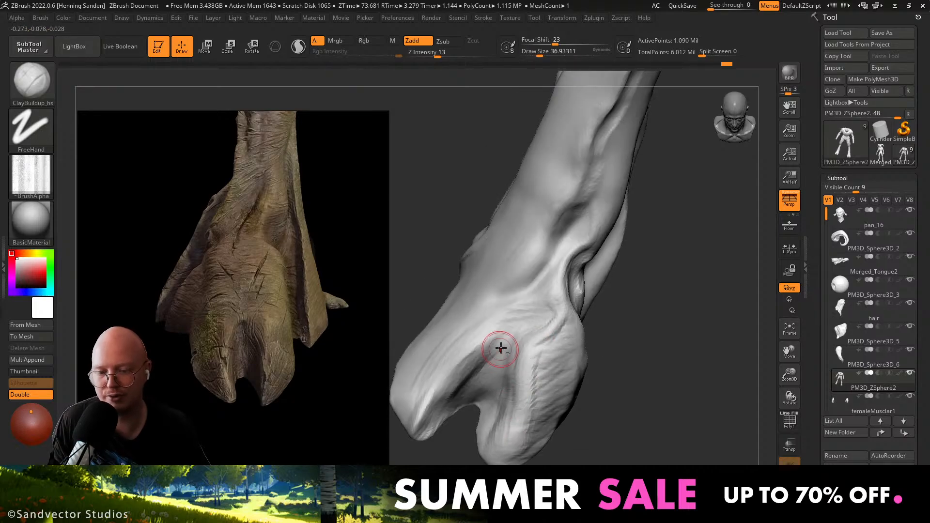
key("ctrl+z")
Switch to the Move brush and reshape the two hoof tips around the cleft, using draw sizes of about 108 to 192.
key("b")
key("m")
key("v")
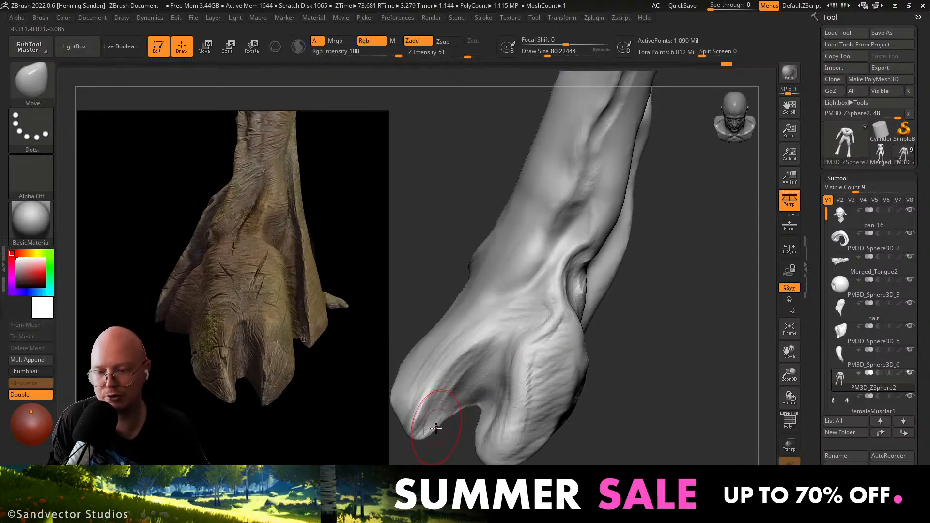
right_click_drag(428, 433, 504, 327)
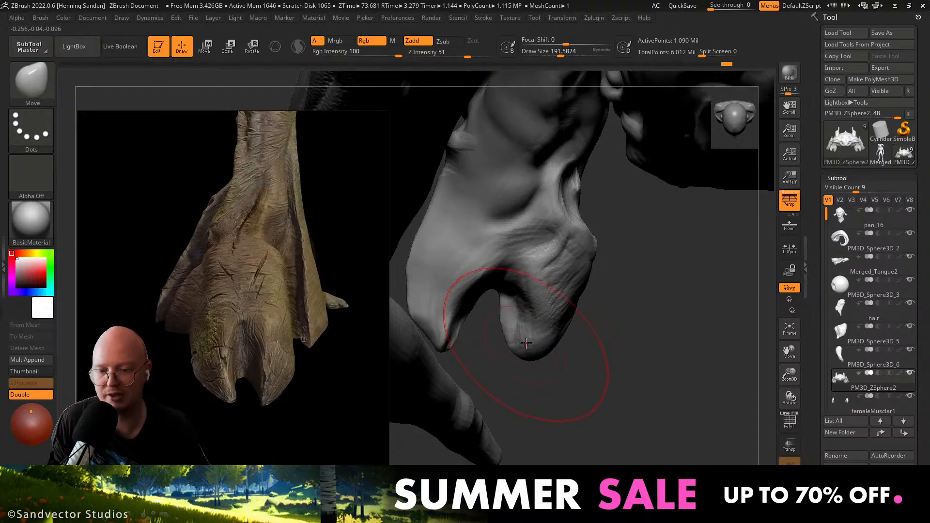
key("s")
key("s")
left_click_drag(530, 355, 514, 357)
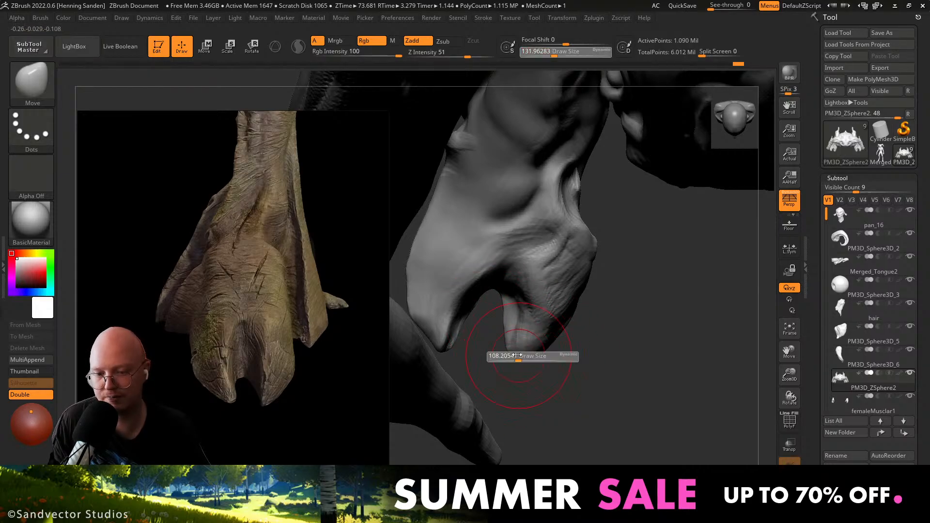
key("s")
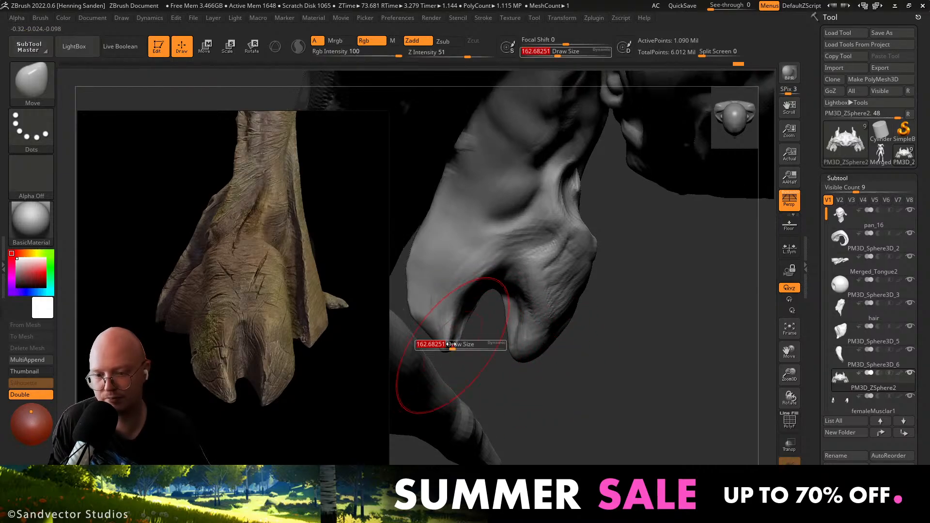
Adjust the hoof's outline from underneath with the Move brush at draw sizes of about 124 and 172.
mouse_move(455, 344)
right_mouse_down()
mouse_move(446, 194)
mouse_move(455, 121)
right_mouse_up()
key("s")
left_click_drag(461, 334, 457, 336)
right_click_drag(441, 362, 455, 332, "alt")
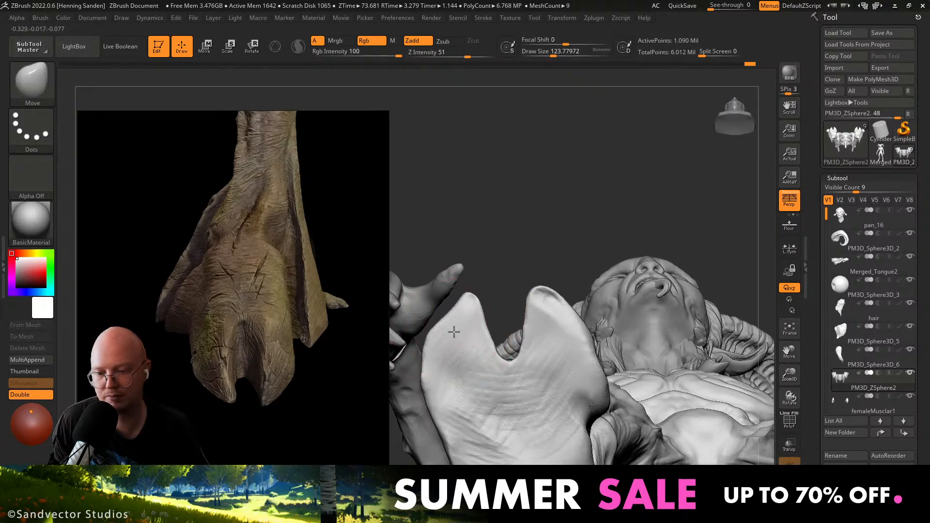
key("s")
left_click_drag(411, 344, 432, 343)
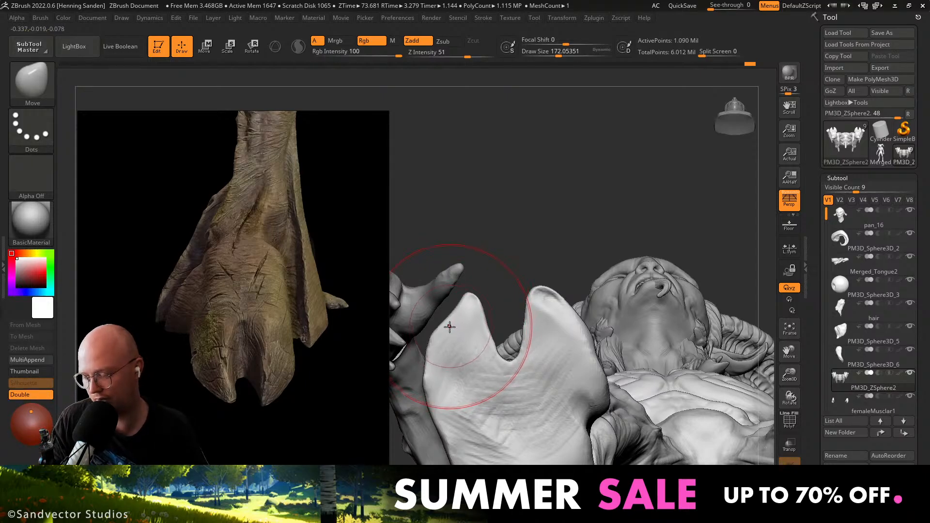
Push in the hoof's outer edge from below with the Move brush at draw sizes of about 116 and 71, and smooth the toe tip.
right_click_drag(470, 315, 530, 334)
key("[")
key("[")
mouse_move(460, 295)
right_mouse_down()
mouse_move(430, 341)
mouse_move(423, 312)
mouse_move(442, 295)
right_mouse_up()
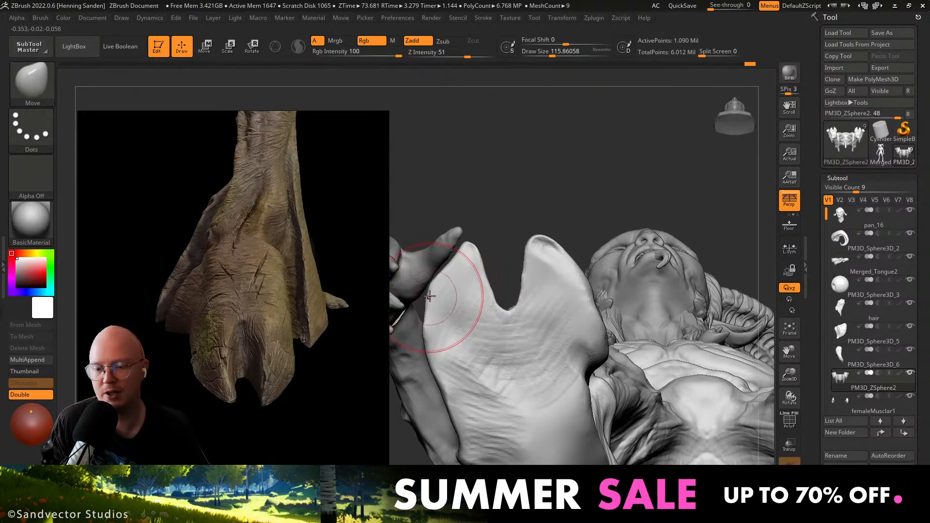
key("[")
key("[")
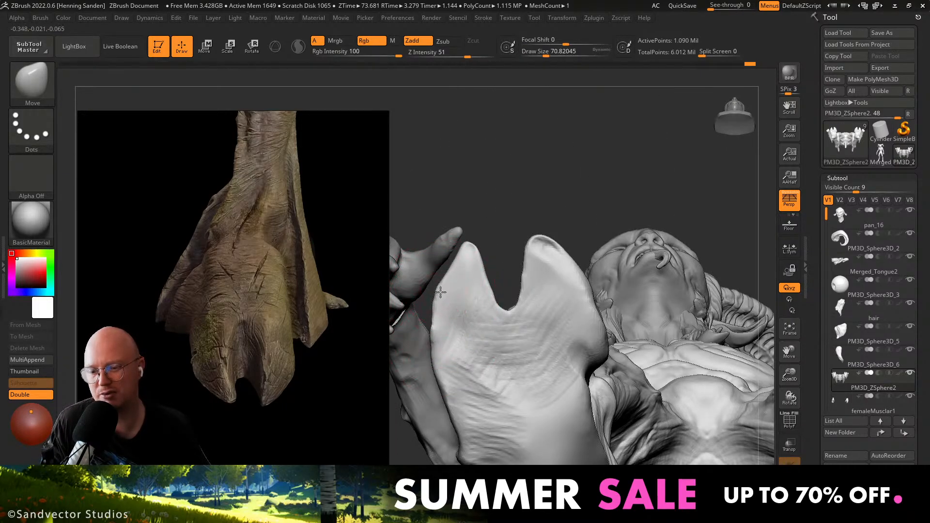
key("shift")
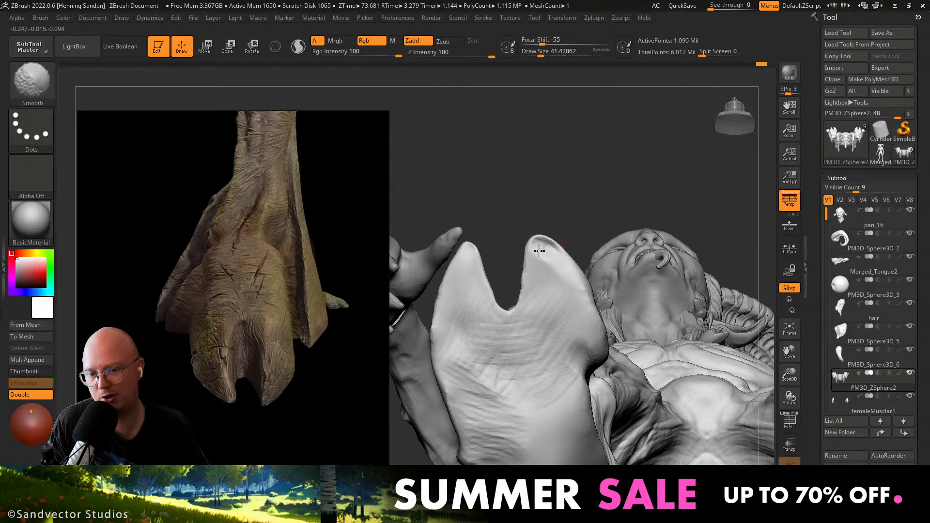
Adjust the hoof's toe tips from the side with the Move brush at draw sizes of about 62 and 87.
mouse_move(560, 253)
right_mouse_down()
mouse_move(614, 295)
mouse_move(602, 309)
mouse_move(582, 217)
mouse_move(591, 251)
mouse_move(560, 264)
right_mouse_up()
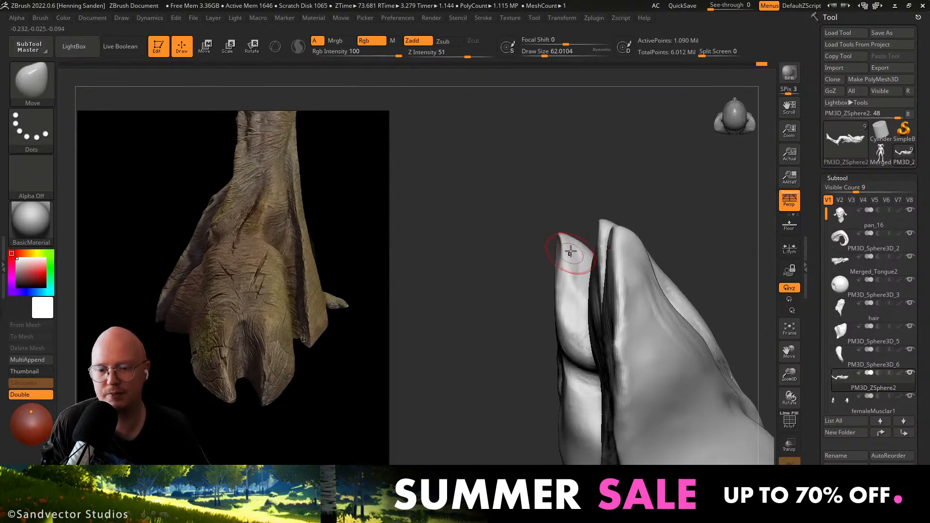
key("bracketright")
left_click_drag(565, 250, 563, 242)
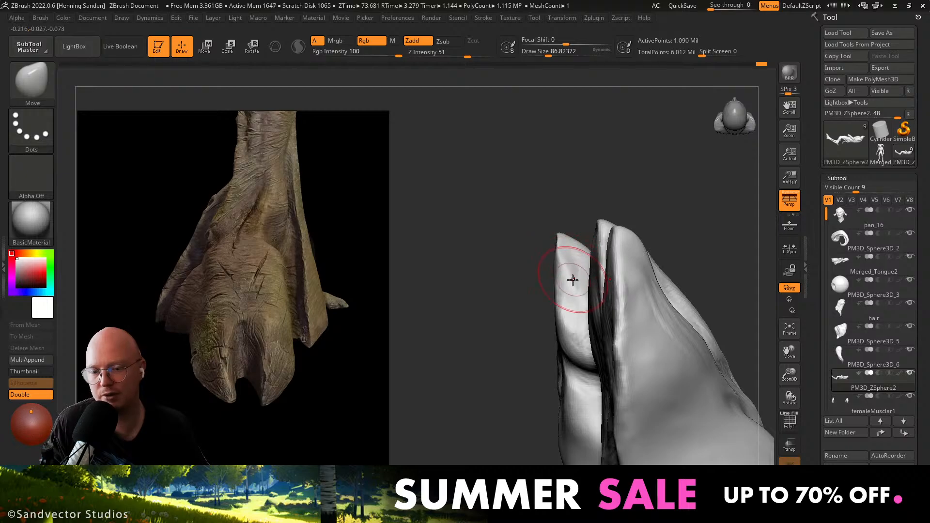
key("bracketleft")
mouse_move(564, 305)
right_mouse_down()
mouse_move(517, 282)
mouse_move(560, 397)
right_mouse_up()
Enlarge the Move brush to about 140 and shape the front of the hoof in side view.
right_click_drag(528, 312, 538, 339, "ctrl")
key("s")
left_click_drag(559, 333, 562, 335)
right_click_drag(605, 334, 562, 326, "shift")
key("s")
left_click_drag(571, 328, 574, 329)
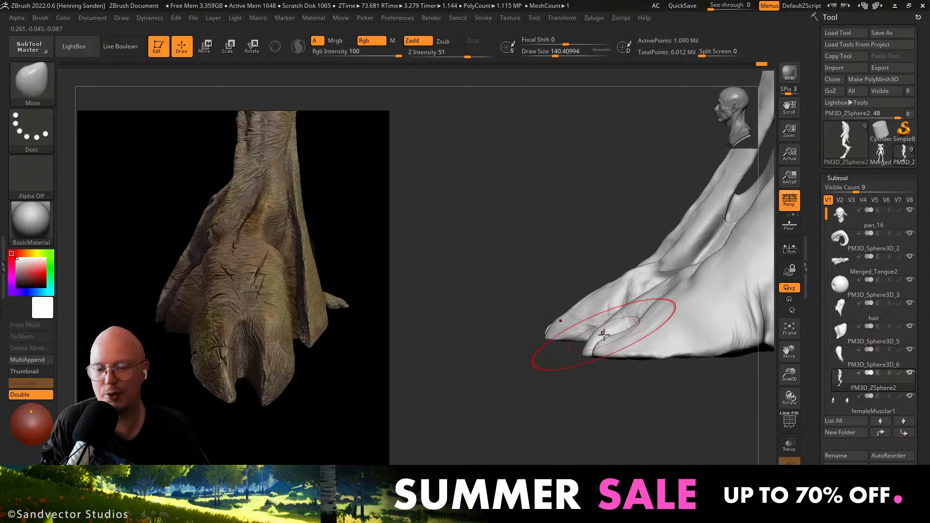
Turn off perspective and reshape the hoof's heel and sole edge in side view with smaller Move brush sizes of about 41 to 62.
key("p")
right_click_drag(679, 318, 613, 316, "alt")
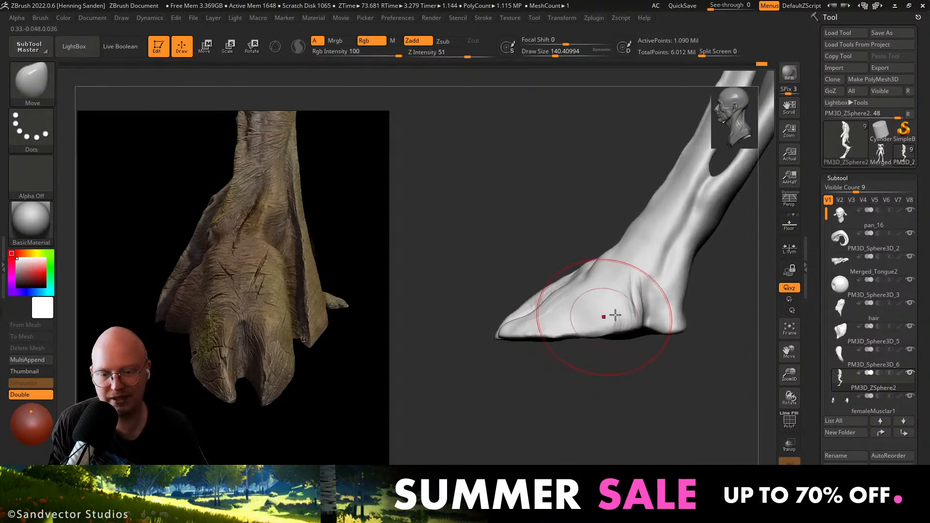
key("s")
left_click_drag(622, 312, 636, 326)
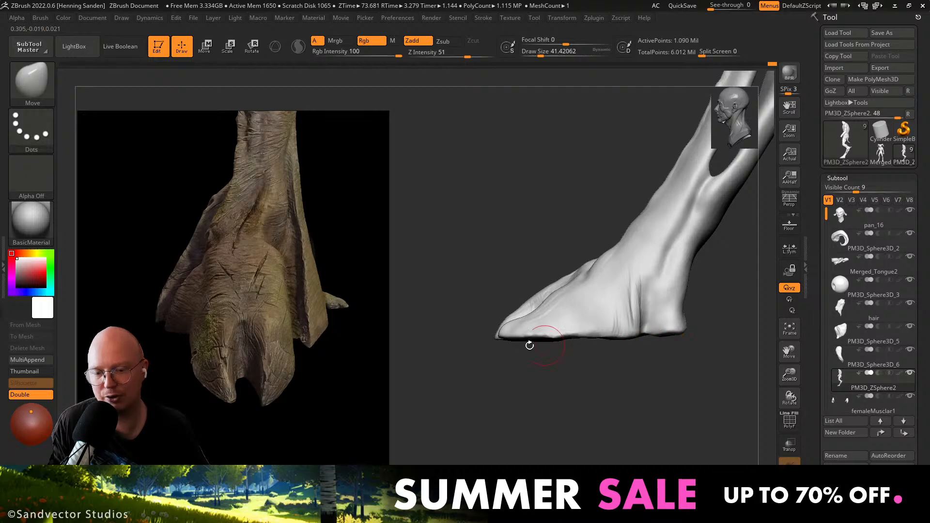
right_click_drag(529, 345, 605, 334)
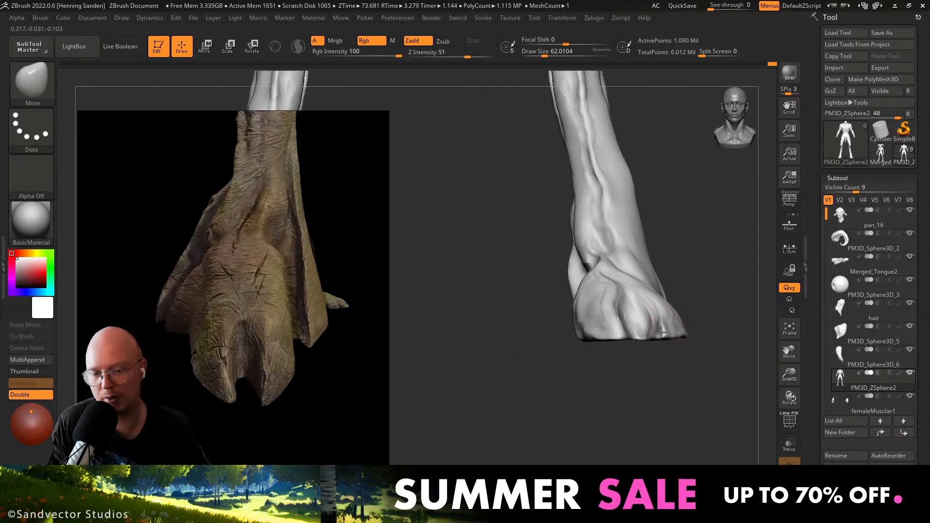
Adjust the hoof's bottom edge near the toe tip from the side with the Move brush at a draw size of about 68.
right_click_drag(741, 336, 686, 335)
key("s")
left_click_drag(686, 335, 689, 335)
key("s")
left_click(694, 334)
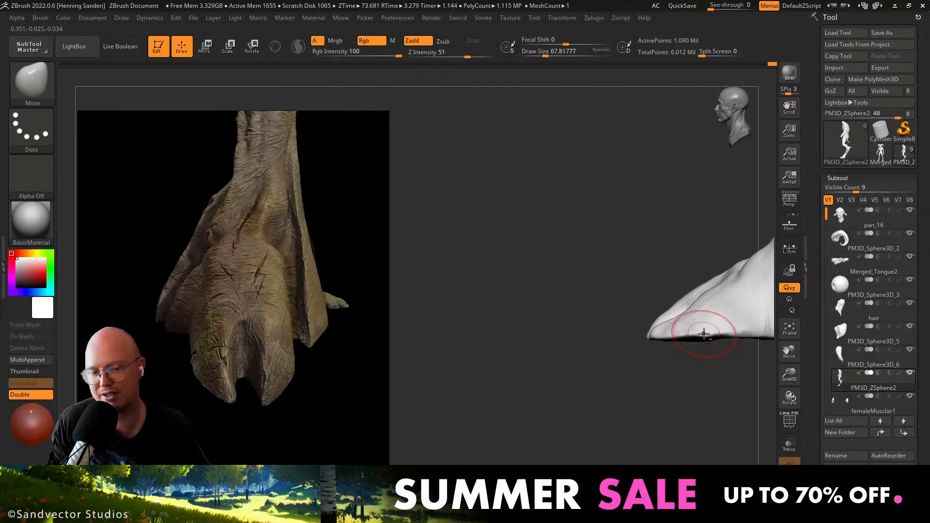
Build up the hoof's sole from below with the ClayBuildup brush at a draw size of about 74.
mouse_move(703, 333)
right_mouse_down()
mouse_move(637, 324)
mouse_move(578, 352)
mouse_move(587, 379)
mouse_move(621, 361)
right_mouse_up()
key("2")
key("s")
left_click(622, 362)
left_click_drag(612, 364, 601, 400)
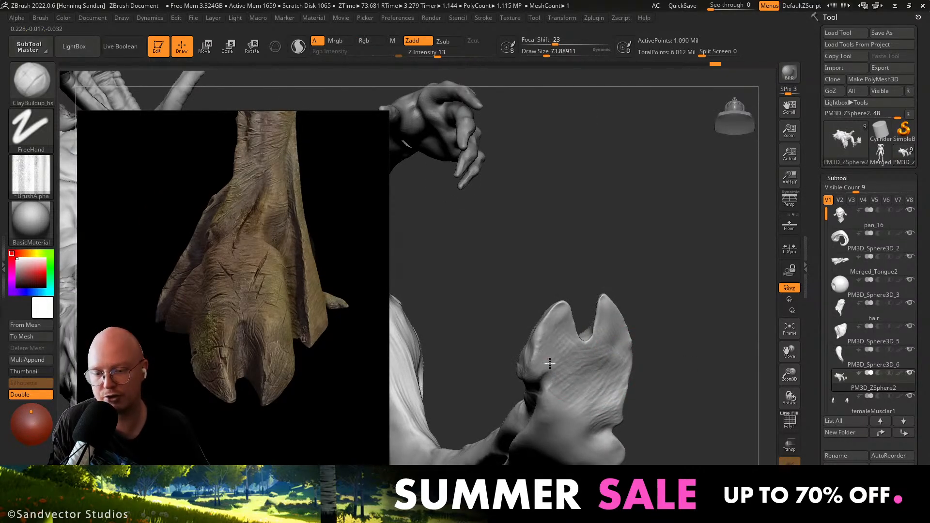
left_click_drag(549, 363, 567, 383)
Even out the sole below the cleft between the toes with ClayBuildup strokes at draw sizes of about 77 and 74.
right_click_drag(587, 406, 603, 319)
key("s")
left_click(603, 326)
left_click_drag(610, 352, 590, 335)
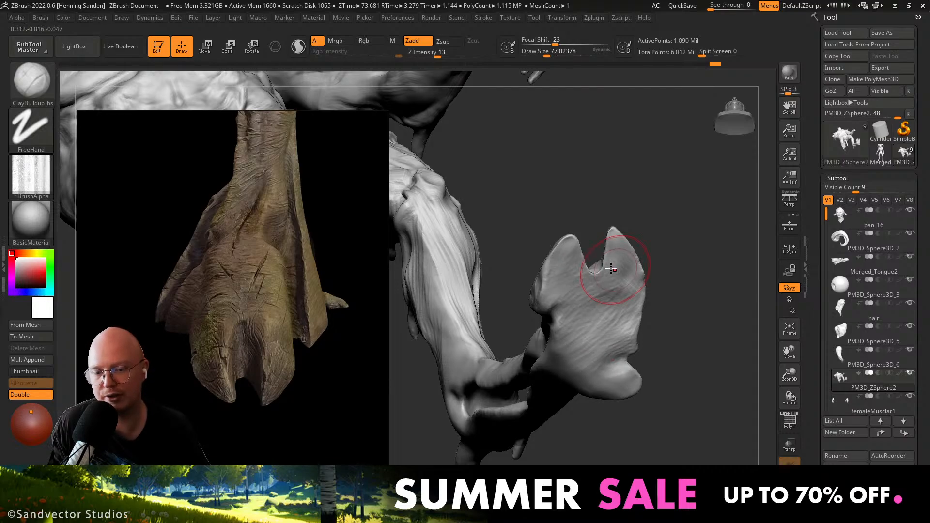
right_click_drag(611, 269, 614, 295)
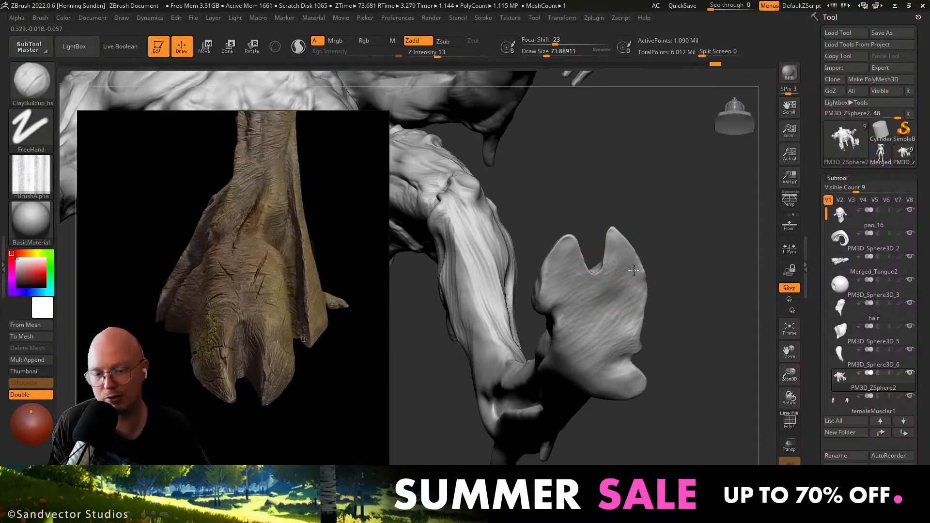
left_click_drag(592, 326, 626, 317)
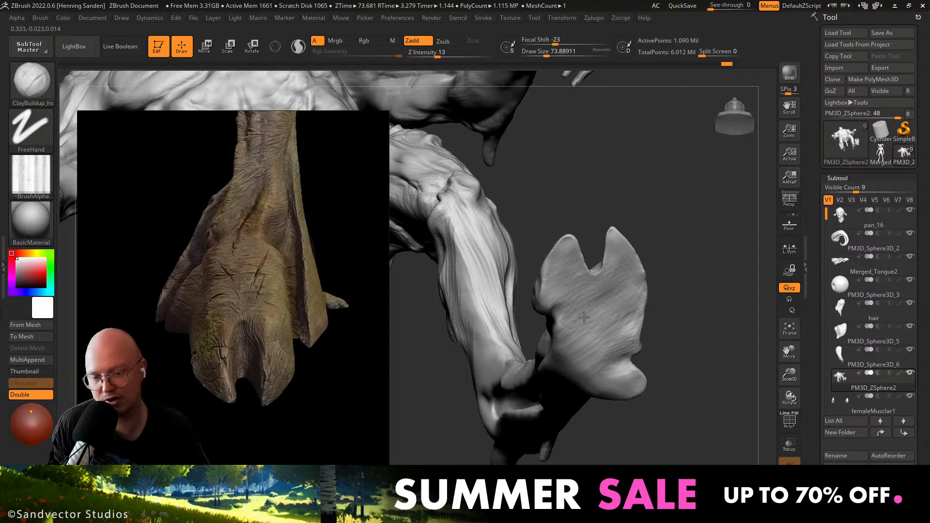
right_click_drag(584, 317, 607, 360)
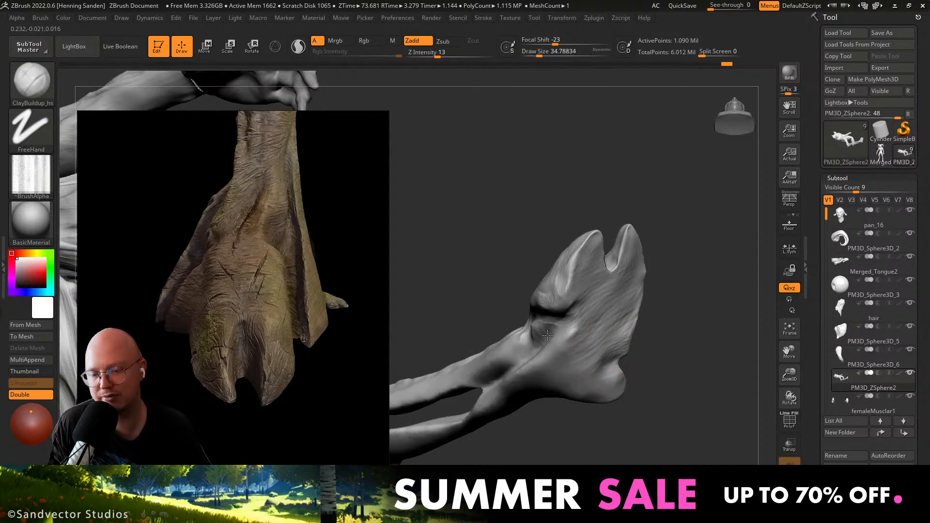
Refine the crease on the sole's side between toe and heel with ClayBuildup at smaller draw sizes of about 35 and 27.
left_click_drag(547, 335, 559, 322)
right_click_drag(562, 323, 583, 319)
key("s")
left_click_drag(582, 319, 579, 319)
mouse_move(584, 317)
right_mouse_down()
mouse_move(567, 314)
mouse_move(587, 296)
right_mouse_up()
left_click_drag(586, 295, 562, 322)
mouse_move(561, 323)
right_mouse_down()
mouse_move(572, 334)
mouse_move(579, 304)
mouse_move(557, 287)
right_mouse_up()
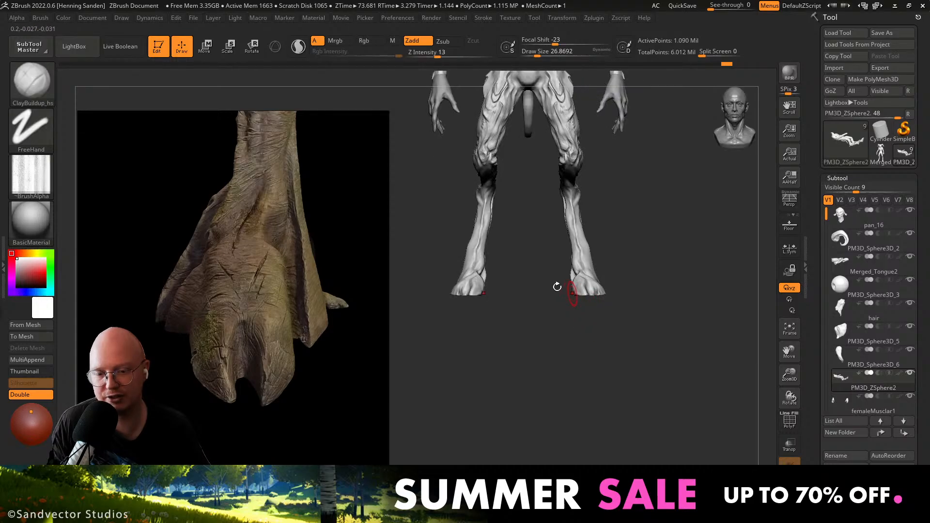
Reframe the hoof reference image to show more of the leg above it, and compare it with the model's lower leg.
right_click_drag(489, 241, 549, 312, "alt")
right_click_drag(539, 220, 513, 301, "alt")
middle_click_drag(305, 302, 324, 355)
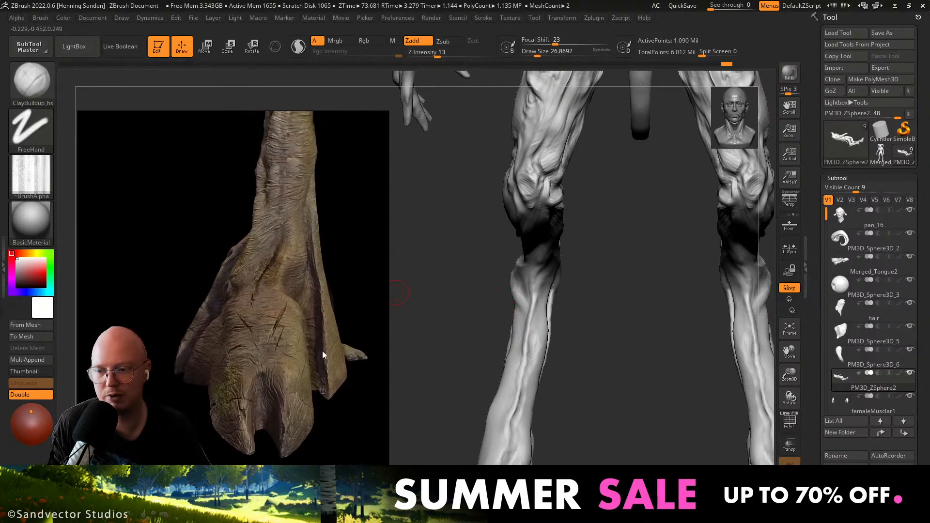
scroll(332, 304, "down", 3)
right_click_drag(527, 405, 529, 426, "ctrl")
mouse_move(528, 416)
right_mouse_down("alt")
mouse_move(522, 323)
mouse_move(523, 402)
mouse_move(509, 326)
mouse_move(507, 352)
right_mouse_up("alt")
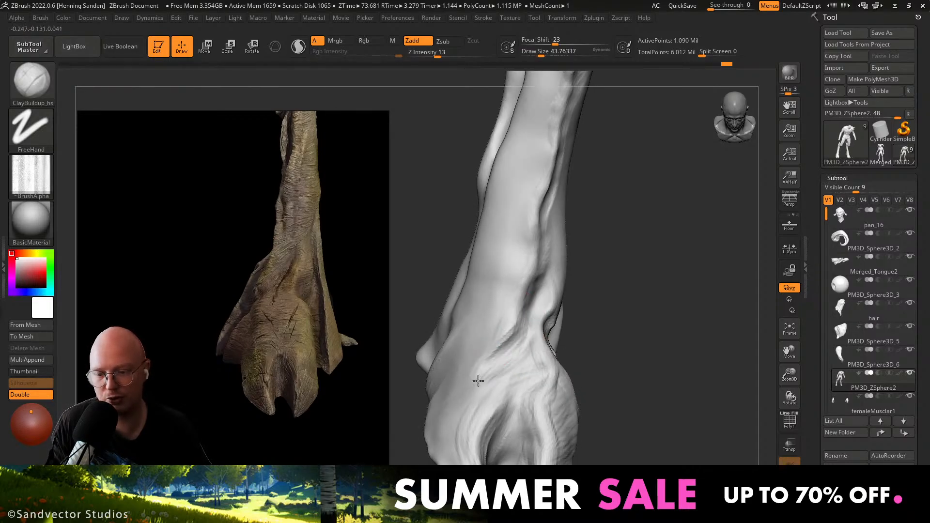
Pull the flared skin edge on the hoof's outer side outward with the Move brush at a draw size of about 108.
mouse_move(477, 380)
right_mouse_down()
mouse_move(475, 365)
mouse_move(489, 374)
mouse_move(476, 359)
mouse_move(494, 296)
right_mouse_up()
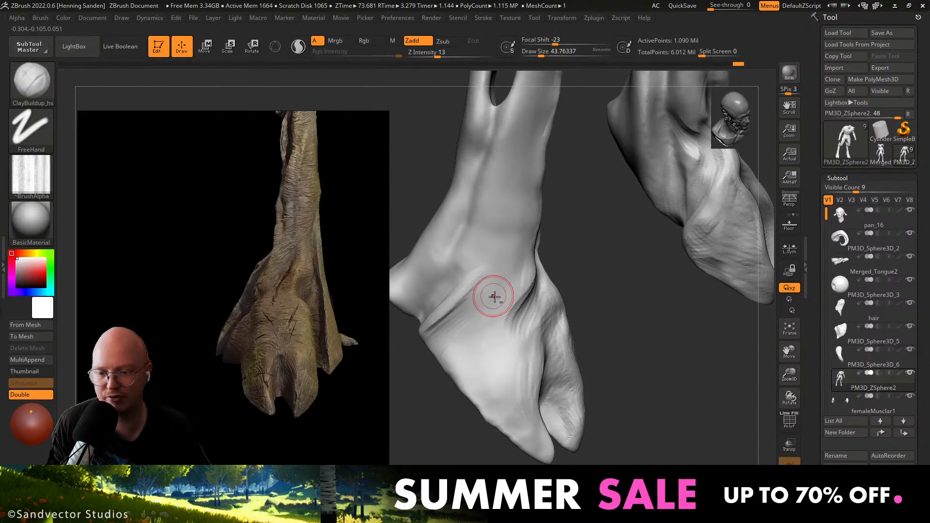
right_click_drag(458, 333, 429, 332)
key("b")
key("m")
key("v")
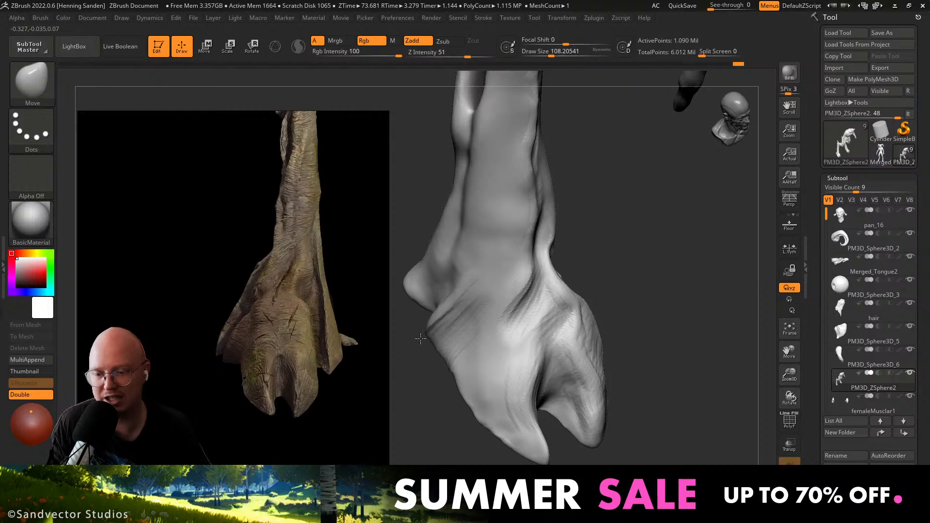
left_click_drag(423, 335, 410, 336)
right_click_drag(410, 336, 421, 282)
right_click_drag(441, 380, 467, 312)
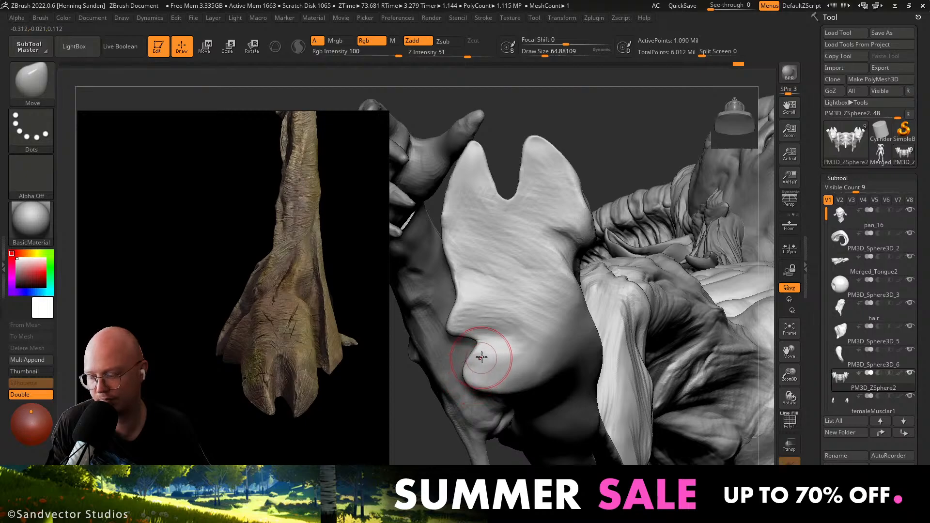
Widen the hoof's outer rear edge from below and from the front with the Move brush at draw sizes of about 65 and 90.
mouse_move(493, 327)
right_mouse_down()
mouse_move(498, 363)
mouse_move(483, 307)
mouse_move(517, 307)
mouse_move(504, 308)
mouse_move(506, 329)
right_mouse_up()
mouse_move(507, 329)
right_mouse_down("ctrl")
mouse_move(488, 344)
mouse_move(482, 327)
right_mouse_up("ctrl")
key("s")
left_click_drag(481, 327, 486, 326)
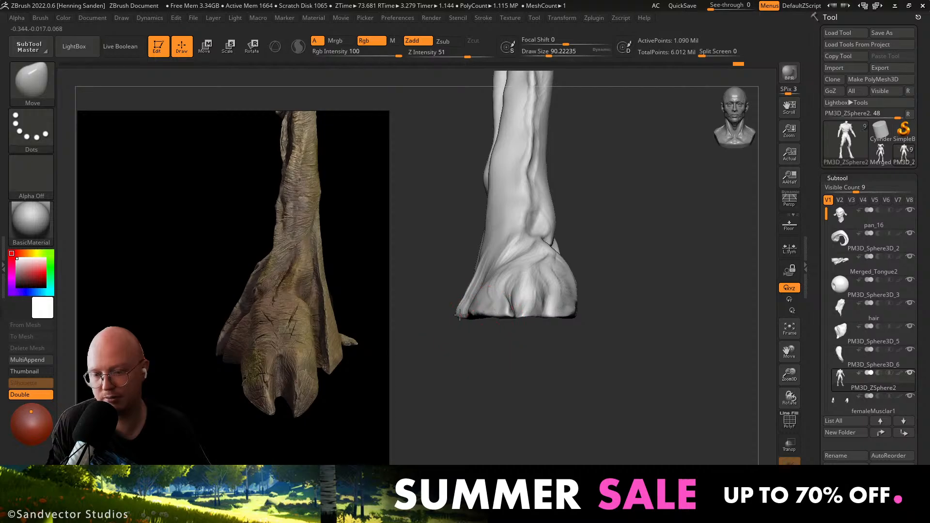
right_click_drag(464, 310, 503, 311)
Sculpt vertical skin folds on the hoof's outer side, just ahead of the heel, with ClayBuildup at a draw size of about 33.
mouse_move(436, 288)
right_mouse_down("alt")
mouse_move(493, 304)
mouse_move(508, 328)
right_mouse_up("alt")
key("b")
key("c")
key("b")
key("s")
left_click_drag(501, 327, 488, 327)
left_click_drag(498, 354, 495, 301)
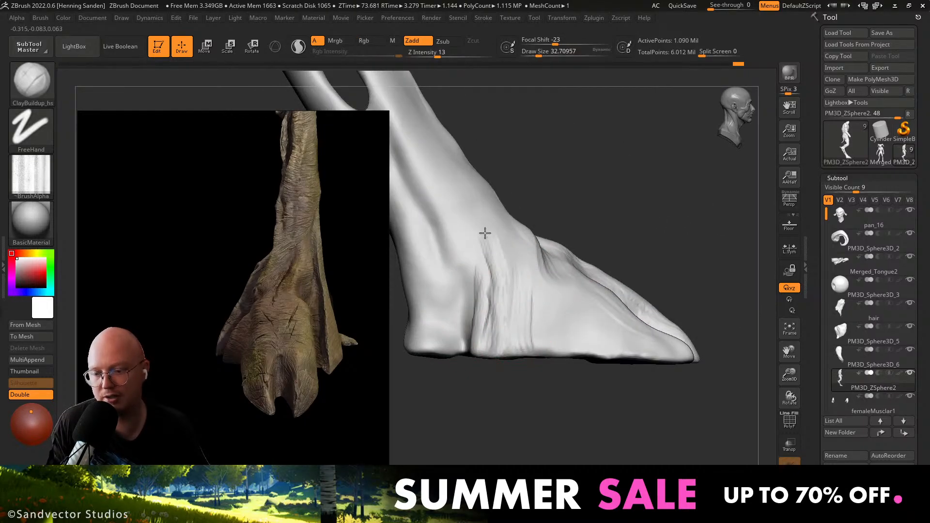
right_click_drag(485, 233, 523, 328)
mouse_move(513, 325)
left_mouse_down()
mouse_move(498, 326)
mouse_move(507, 353)
left_mouse_up()
right_click_drag(499, 348, 475, 317)
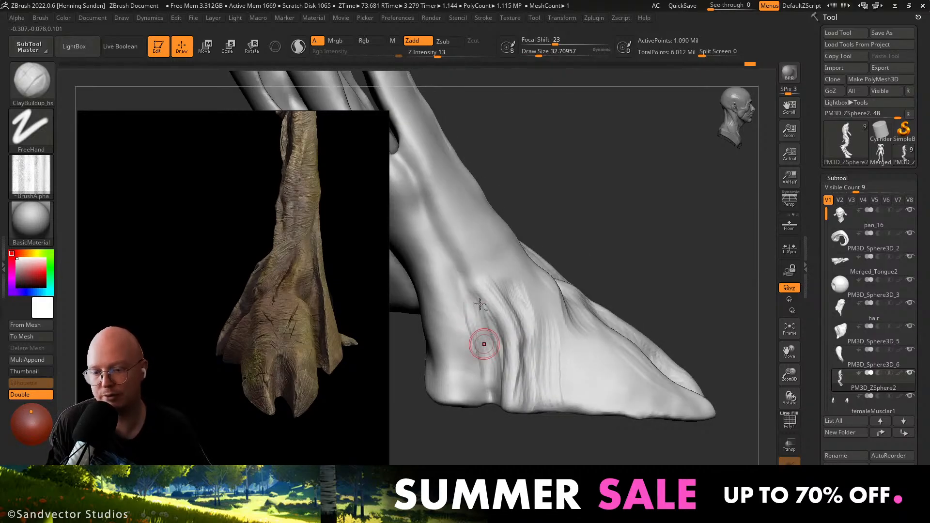
Extend the ClayBuildup folds onto the heel and blend them toward the toe at draw sizes of about 33 to 68.
left_click_drag(494, 374, 492, 395)
right_click_drag(488, 334, 489, 375)
mouse_move(464, 297)
left_mouse_down()
mouse_move(457, 388)
mouse_move(481, 375)
left_mouse_up()
right_click_drag(480, 376, 482, 389)
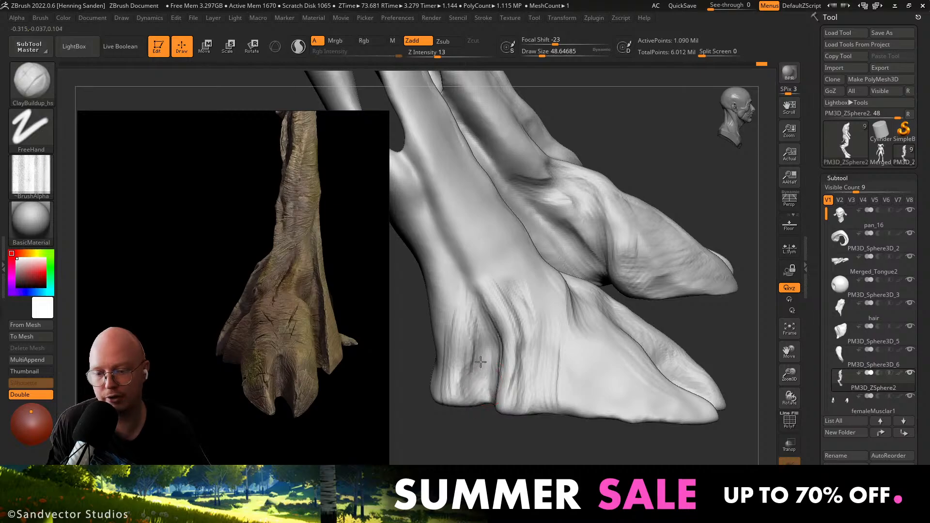
right_click_drag(484, 303, 571, 365)
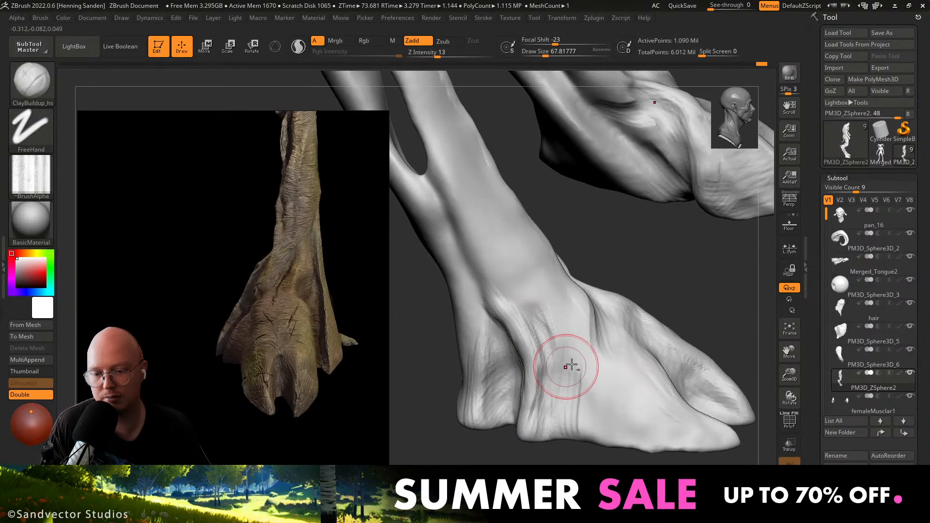
mouse_move(560, 417)
right_mouse_down()
mouse_move(610, 387)
mouse_move(643, 430)
mouse_move(593, 344)
mouse_move(600, 371)
right_mouse_up()
Adjust the hoof's bottom edge with the Move brush at draw sizes of about 46 and 83.
key("b")
key("m")
key("v")
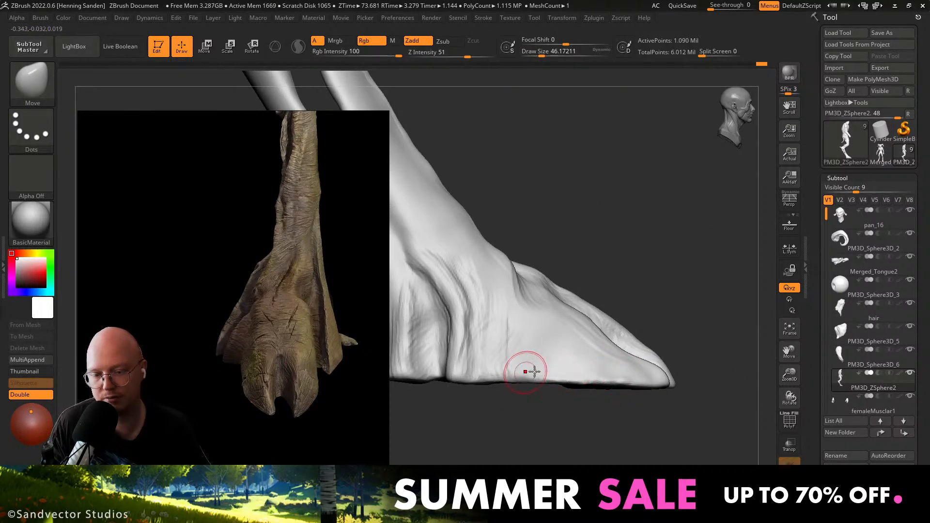
right_click_drag(644, 388, 612, 388)
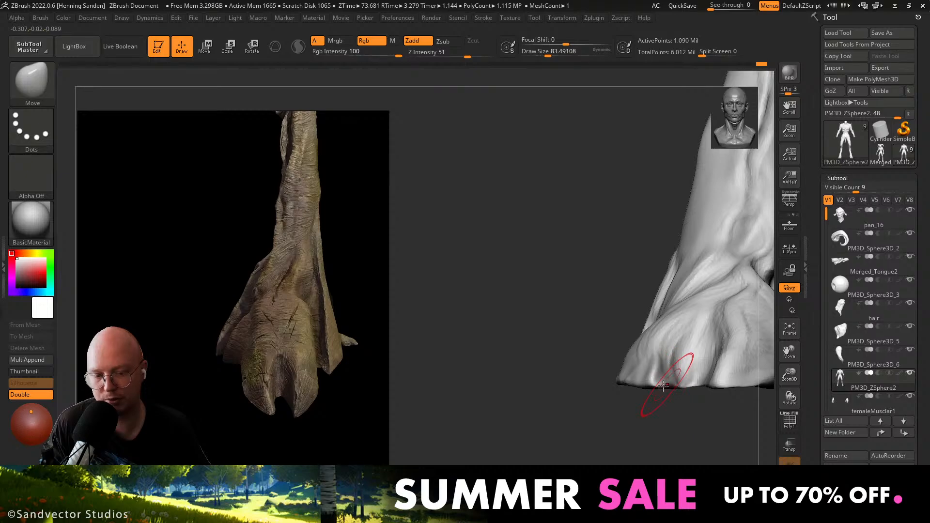
Reshape the upper edge of the hoof's tip with the Move brush.
mouse_move(665, 370)
right_mouse_down()
mouse_move(678, 383)
mouse_move(676, 365)
mouse_move(697, 380)
mouse_move(724, 377)
right_mouse_up()
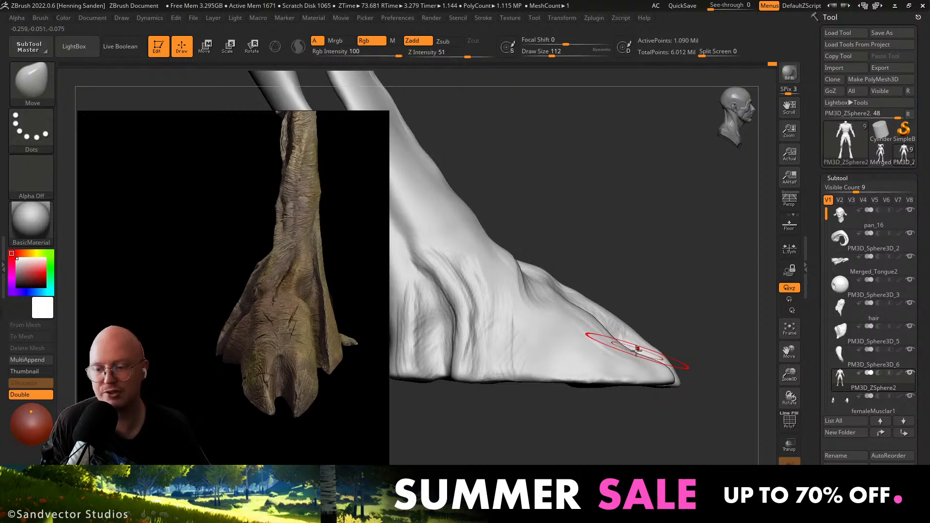
left_click_drag(642, 354, 625, 344)
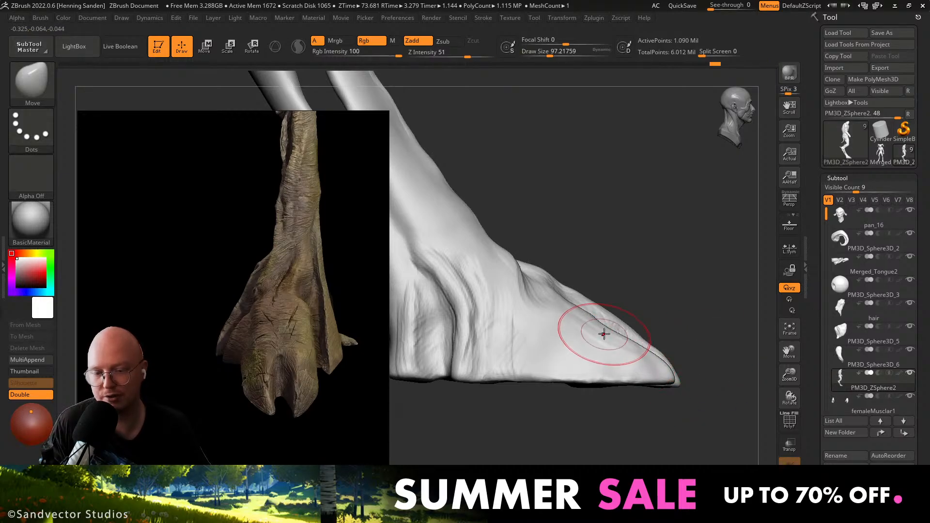
Build up wrinkled skin across the side of the hoof with the ClayBuildup brush at a draw size of about 74.
key("b")
key("c")
key("b")
right_click_drag(602, 317, 642, 365)
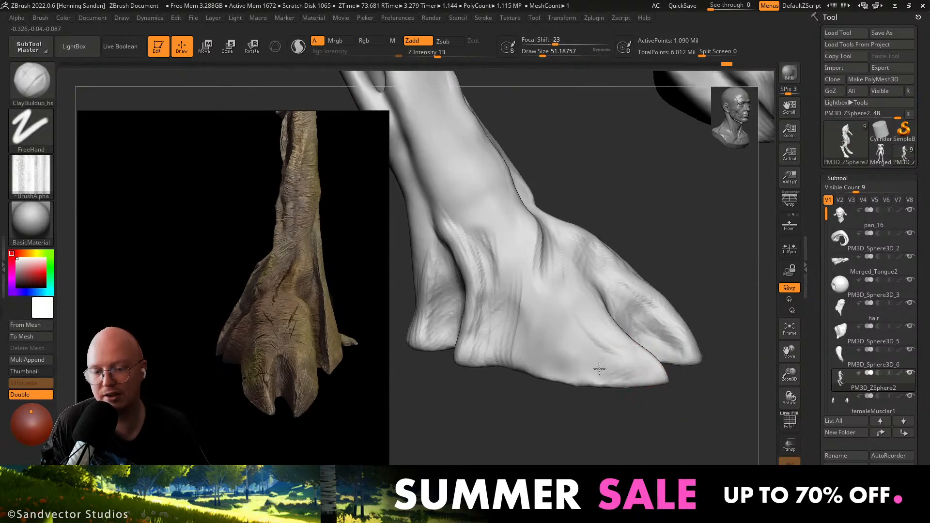
mouse_move(574, 294)
right_mouse_down()
mouse_move(566, 295)
mouse_move(575, 317)
right_mouse_up()
key("s")
left_click_drag(573, 313, 577, 312)
right_click_drag(577, 313, 600, 334)
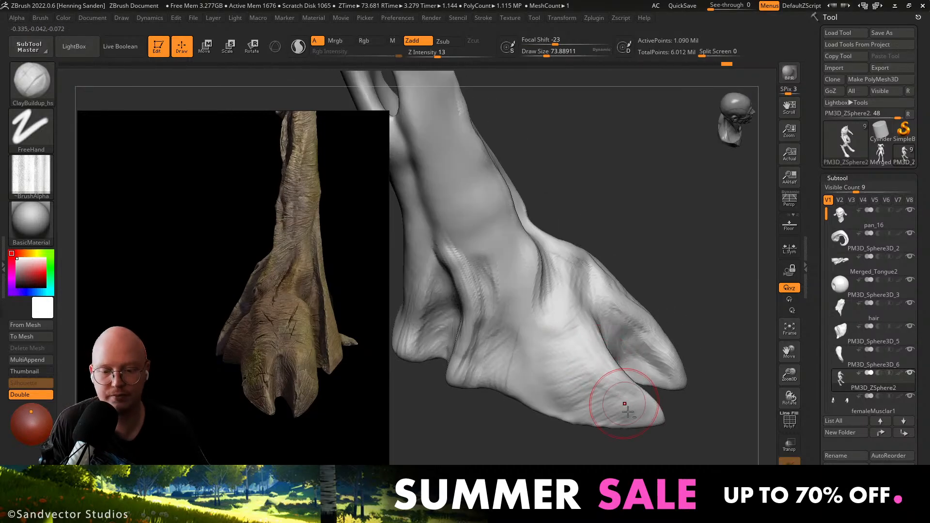
left_click_drag(628, 411, 559, 411)
left_click_drag(541, 377, 518, 361)
Sculpt the folds above and behind the hoof's side, using draw sizes between about 54 and 74.
right_click_drag(495, 343, 504, 331)
key("s")
left_click_drag(504, 331, 501, 330)
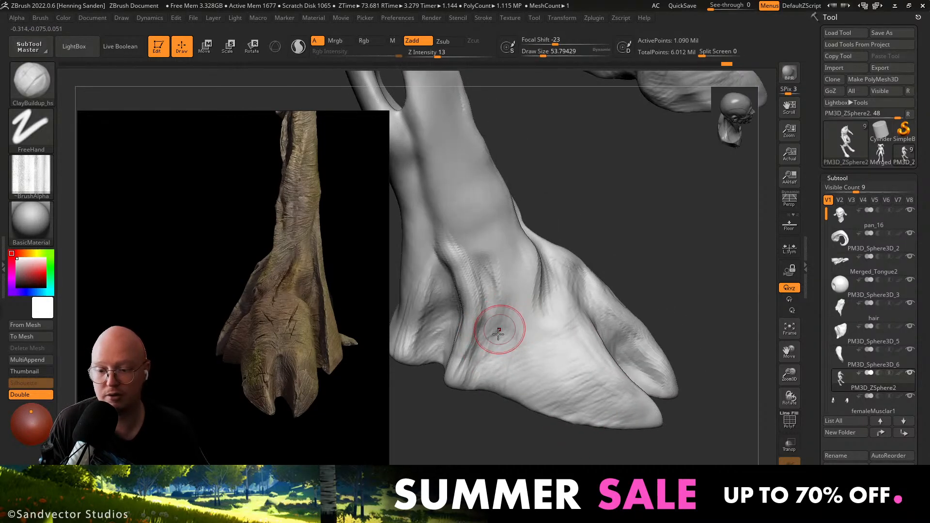
right_click_drag(501, 330, 489, 327)
left_click_drag(469, 365, 466, 381)
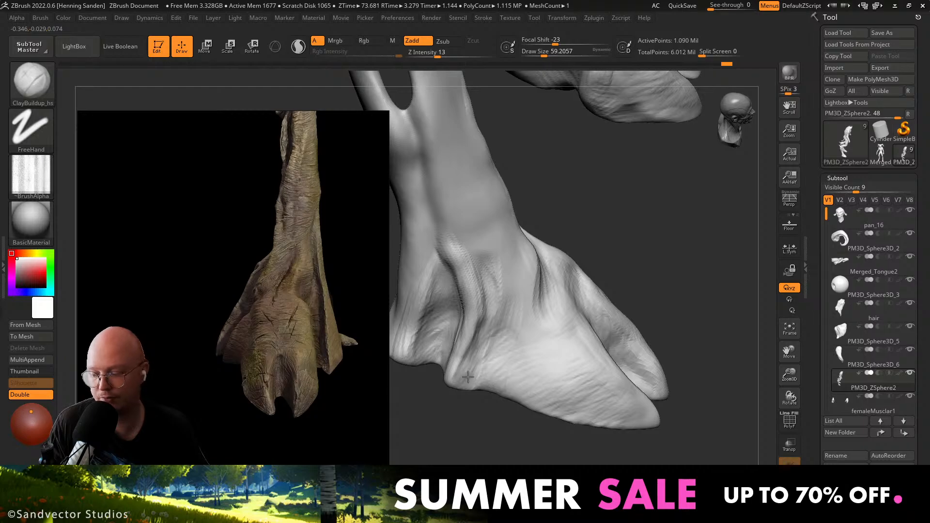
right_click_drag(468, 376, 481, 376)
key("s")
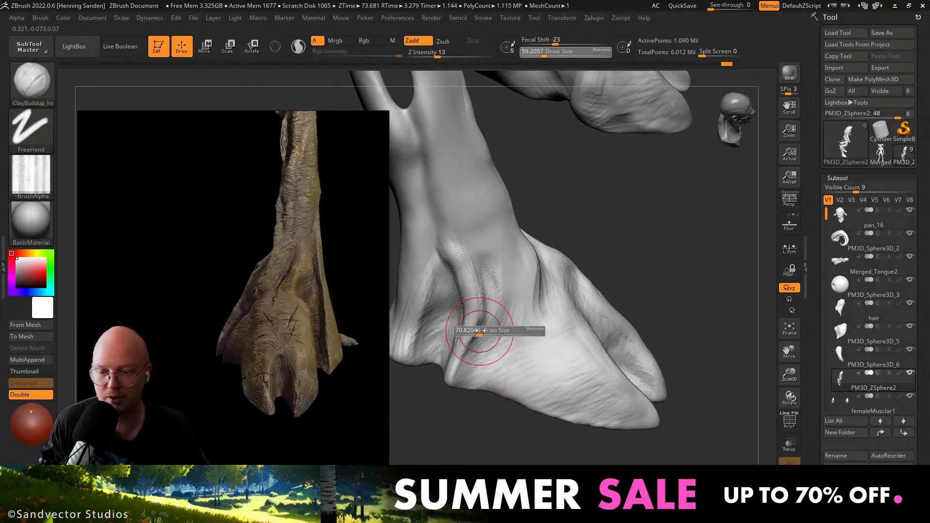
left_click_drag(479, 327, 488, 327)
left_click_drag(465, 362, 472, 292)
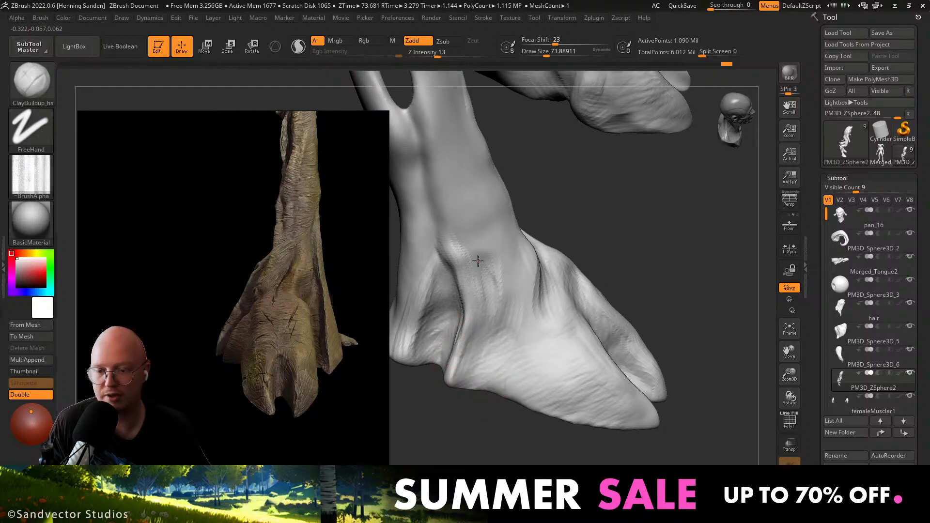
Reduce the draw size to about 33 and sculpt tendon ridges on the lower leg below the gap between its struts.
right_click_drag(499, 300, 481, 248, "ctrl")
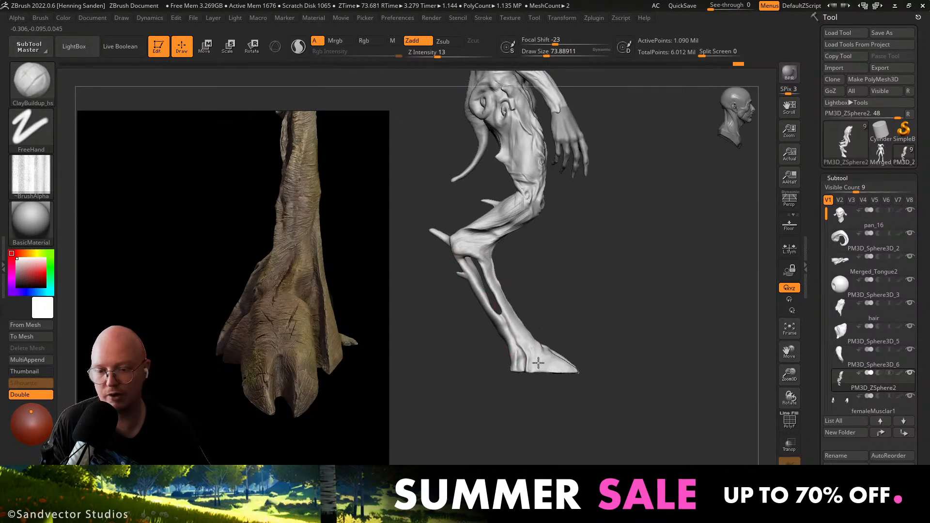
right_click_drag(537, 358, 562, 425, "ctrl")
key("[")
mouse_move(537, 379)
right_mouse_down()
mouse_move(519, 347)
mouse_move(524, 373)
right_mouse_up()
key("[")
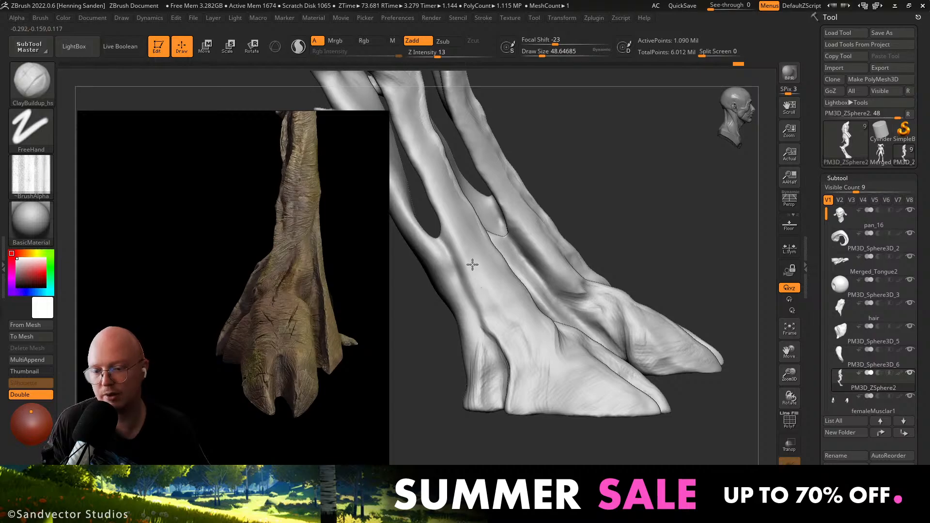
key("[")
mouse_move(472, 263)
right_mouse_down()
mouse_move(544, 365)
mouse_move(531, 398)
right_mouse_up()
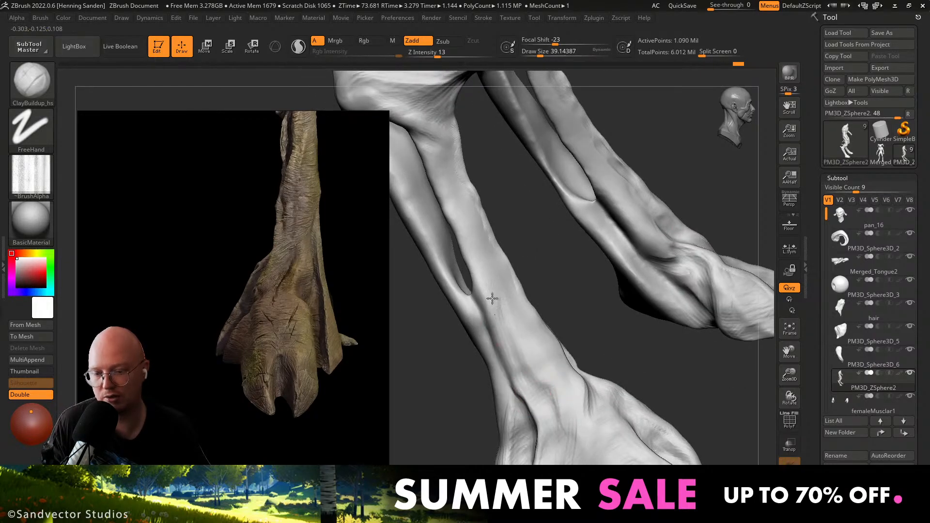
key("[")
mouse_move(492, 299)
right_mouse_down()
mouse_move(489, 279)
mouse_move(479, 289)
right_mouse_up()
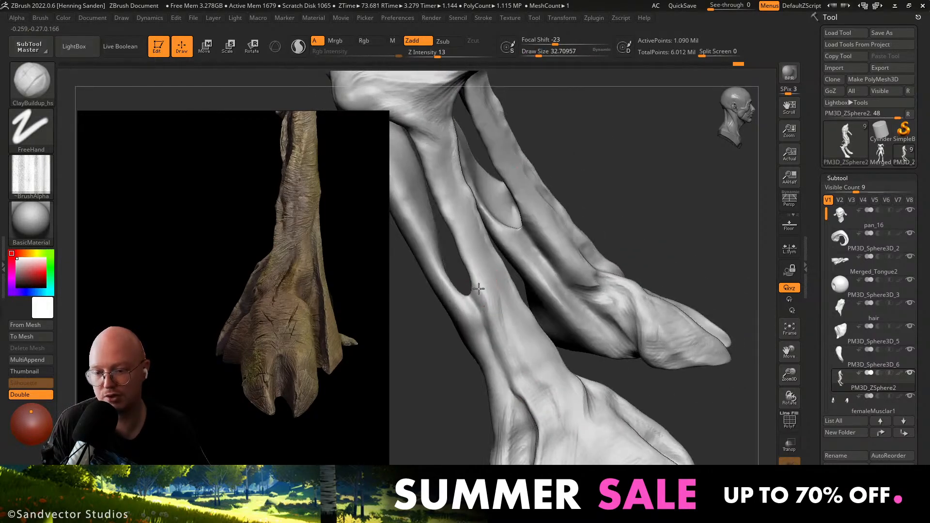
Extend the tendon ridges down the ankle towards the hoof, using a draw size of about 29 to 33.
mouse_move(522, 380)
right_mouse_down()
mouse_move(516, 388)
mouse_move(547, 346)
right_mouse_up()
key("s")
left_click(516, 388)
key("s")
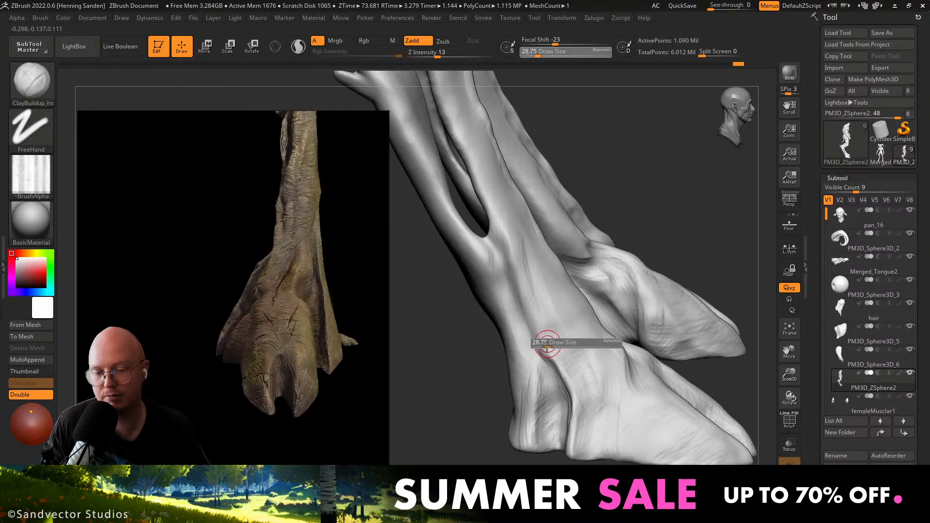
left_click_drag(546, 346, 528, 334)
right_click_drag(509, 280, 501, 265)
key("s")
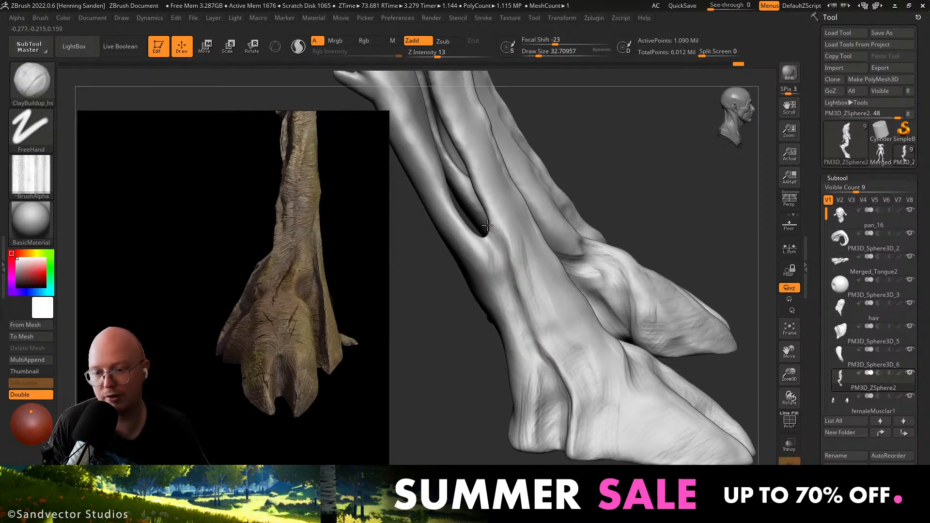
Define the fork where the lower leg's two struts join and carve a groove from it towards the ankle.
mouse_move(487, 225)
right_mouse_down()
mouse_move(500, 251)
mouse_move(491, 259)
mouse_move(526, 294)
right_mouse_up()
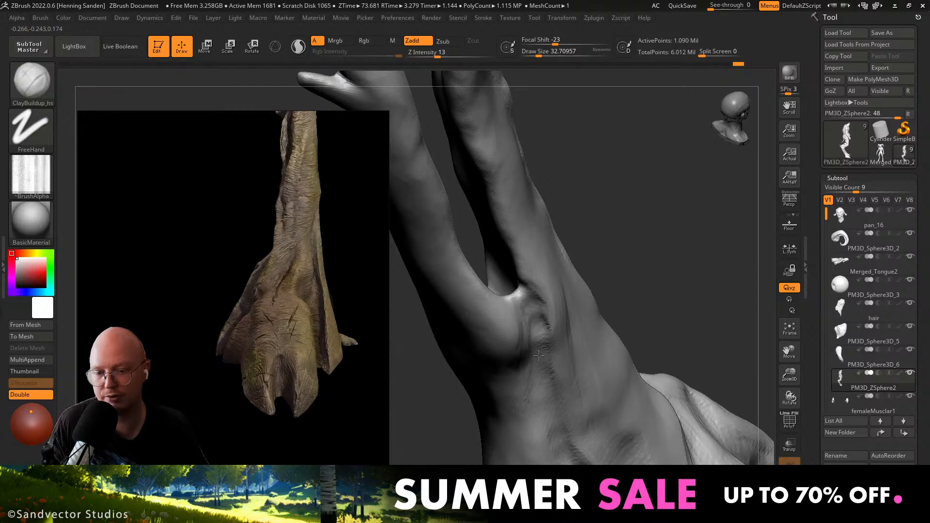
mouse_move(539, 356)
right_mouse_down()
mouse_move(557, 368)
mouse_move(556, 350)
right_mouse_up()
right_click_drag(552, 304, 583, 380, "alt")
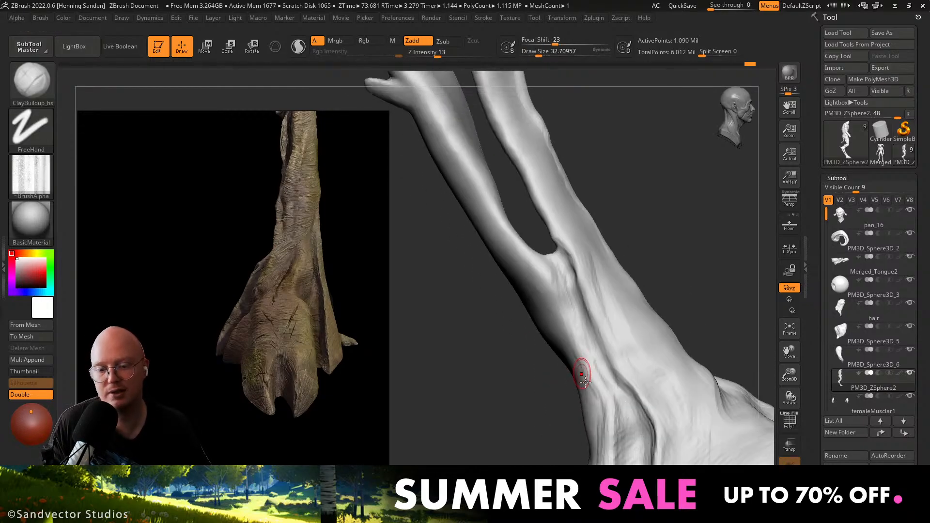
mouse_move(502, 244)
right_mouse_down("alt")
mouse_move(538, 356)
mouse_move(543, 316)
right_mouse_up("alt")
mouse_move(507, 249)
right_mouse_down()
mouse_move(557, 308)
mouse_move(528, 310)
mouse_move(573, 401)
mouse_move(571, 332)
mouse_move(585, 341)
right_mouse_up()
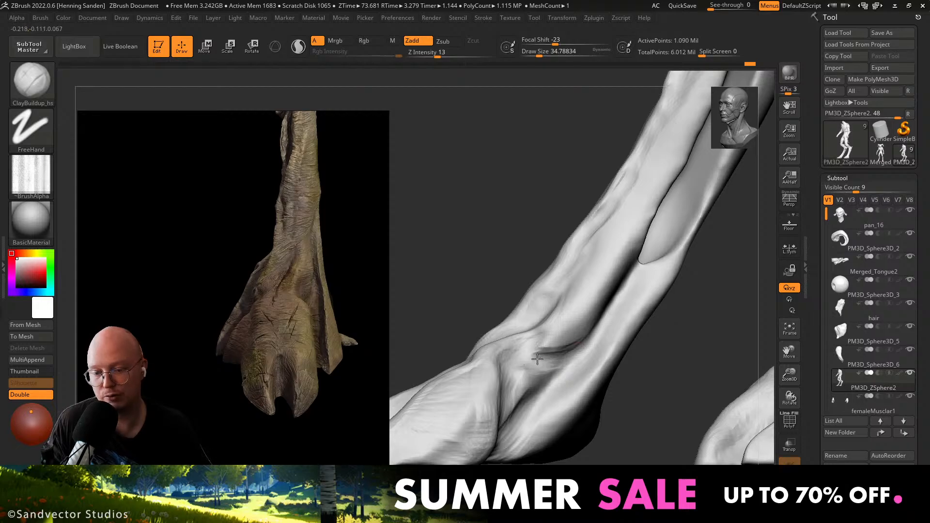
Sculpt the folds and deep crease on the inner ankle above the hoof, using draw sizes between about 33 and 54.
right_click_drag(509, 390, 516, 380)
right_click_drag(505, 423, 545, 376)
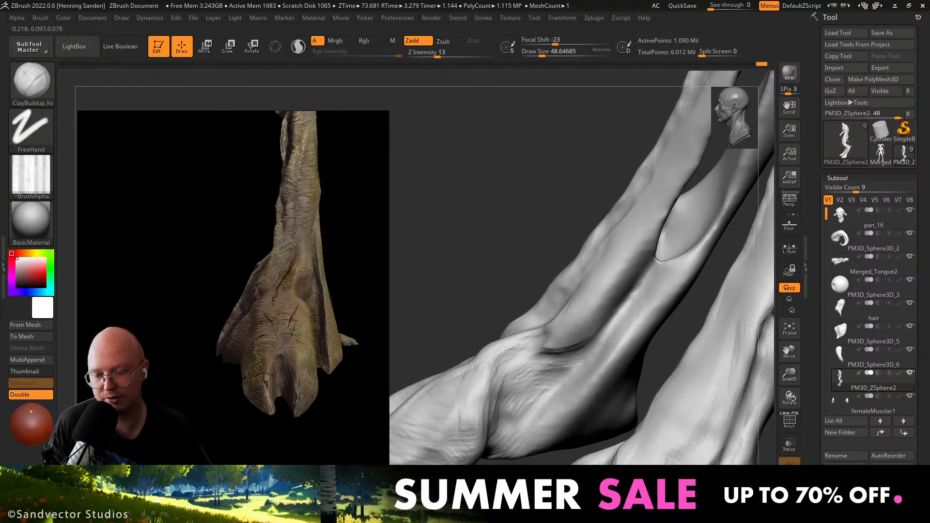
key("s")
left_click(583, 323)
left_click_drag(558, 339, 571, 339)
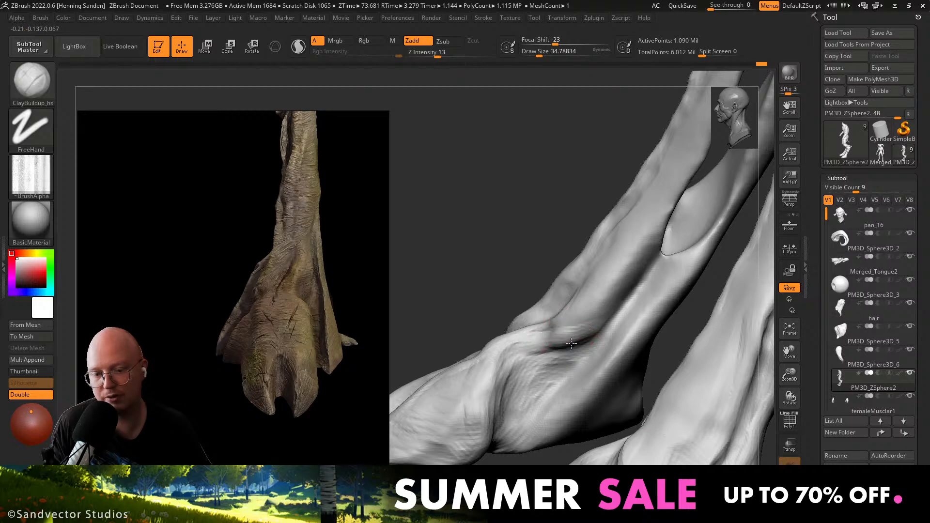
right_click_drag(571, 343, 587, 325)
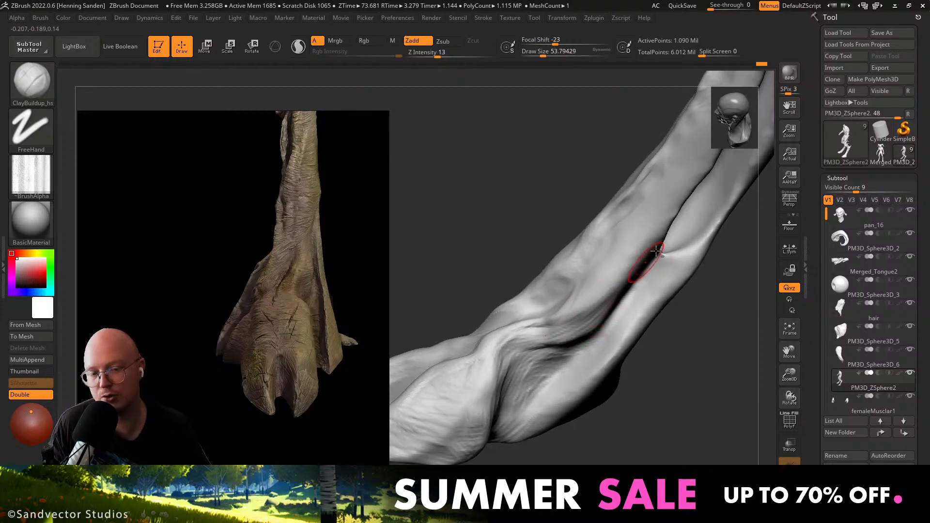
right_click_drag(613, 297, 597, 316)
left_click_drag(539, 381, 517, 386)
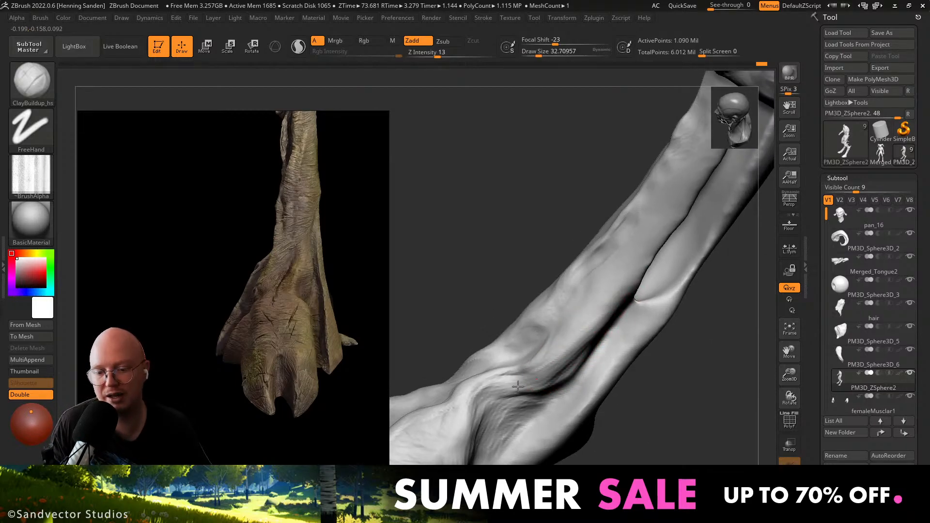
Bring the reference's whole lower leg into view and sculpt fibrous strokes on the leg section below the knee.
mouse_move(562, 318)
right_mouse_down("ctrl")
mouse_move(529, 298)
mouse_move(512, 307)
mouse_move(591, 279)
mouse_move(556, 323)
right_mouse_up("ctrl")
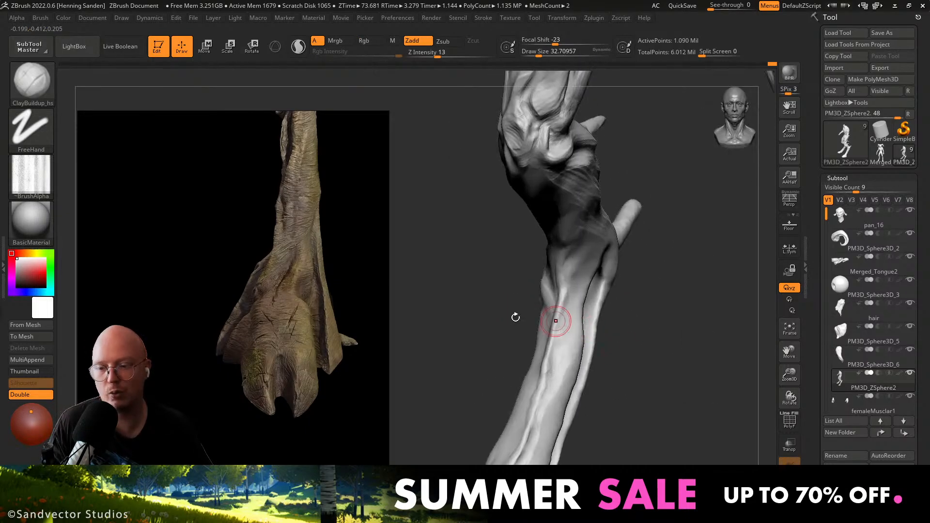
middle_click_drag(333, 218, 305, 334)
scroll(305, 334, "down", 2)
right_click_drag(631, 348, 571, 342)
left_click_drag(572, 276, 577, 347)
right_click_drag(588, 289, 601, 278)
left_click_drag(598, 268, 579, 291)
mouse_move(576, 279)
right_mouse_down()
mouse_move(553, 319)
mouse_move(554, 302)
right_mouse_up()
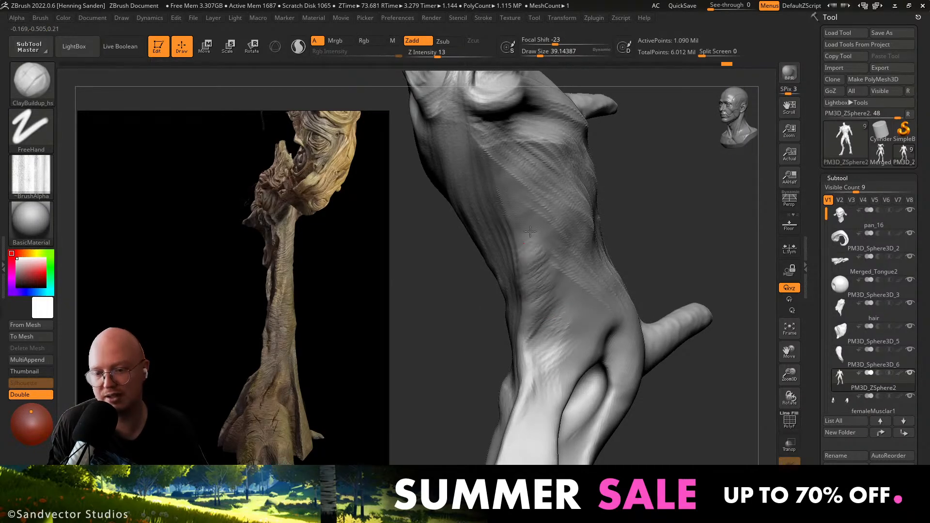
Cover the leg section below the knee with diagonal muscle strands, enlarging the draw size to about 80.
left_click_drag(505, 196, 513, 154)
mouse_move(525, 247)
right_mouse_down()
mouse_move(545, 259)
mouse_move(552, 315)
right_mouse_up()
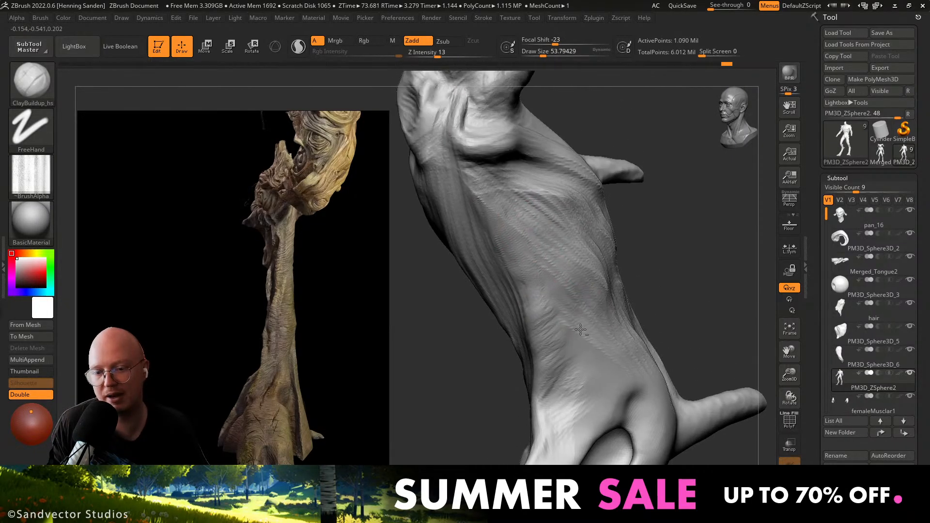
key("s")
mouse_move(566, 342)
left_mouse_down()
mouse_move(539, 259)
mouse_move(503, 204)
left_mouse_up()
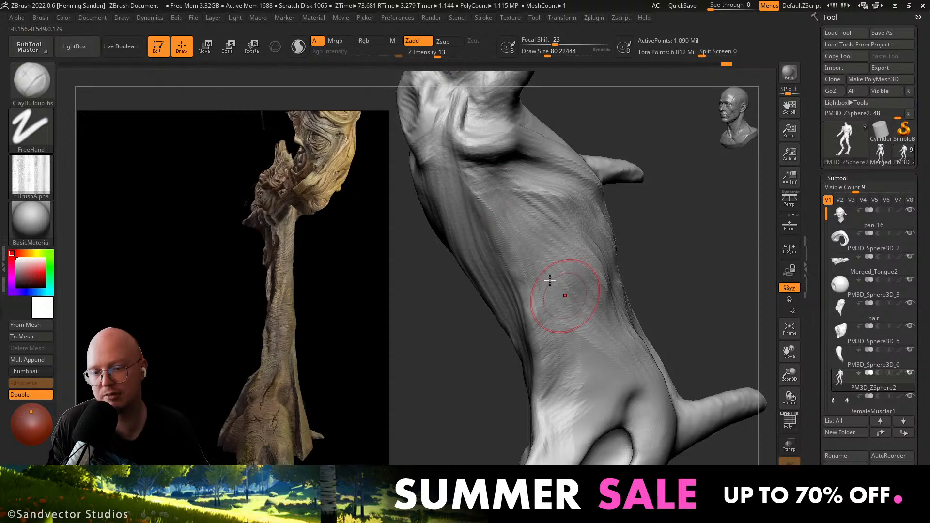
right_click_drag(501, 272, 476, 225)
Define the outer calf muscle's lower edge and surface strands from the side, using draw sizes between about 33 and 54.
mouse_move(453, 363)
right_mouse_down("ctrl")
mouse_move(437, 322)
mouse_move(487, 325)
right_mouse_up("ctrl")
left_click_drag(488, 326, 450, 366)
right_click_drag(450, 365, 470, 310, "ctrl")
left_click_drag(473, 304, 448, 332)
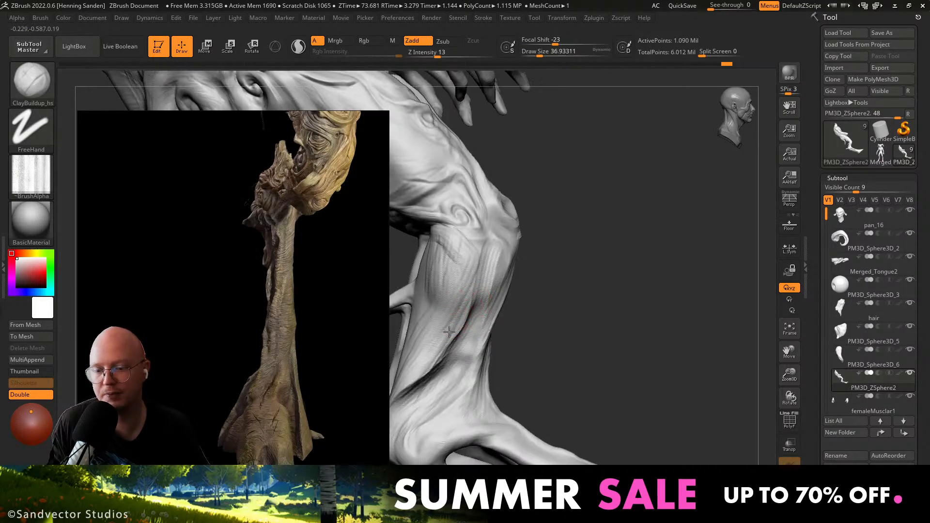
right_click_drag(449, 331, 483, 293)
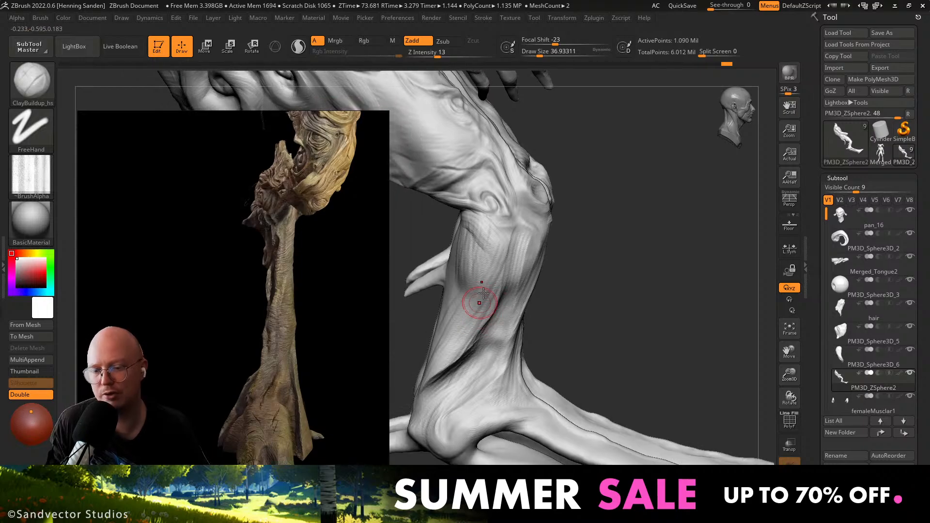
right_click_drag(471, 261, 446, 321)
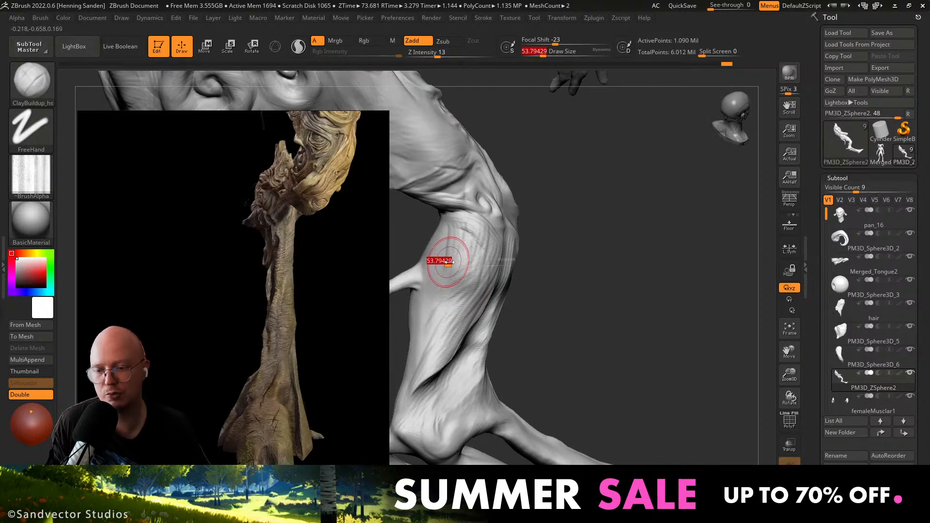
mouse_move(489, 270)
right_mouse_down()
mouse_move(476, 317)
mouse_move(508, 280)
mouse_move(494, 301)
right_mouse_up()
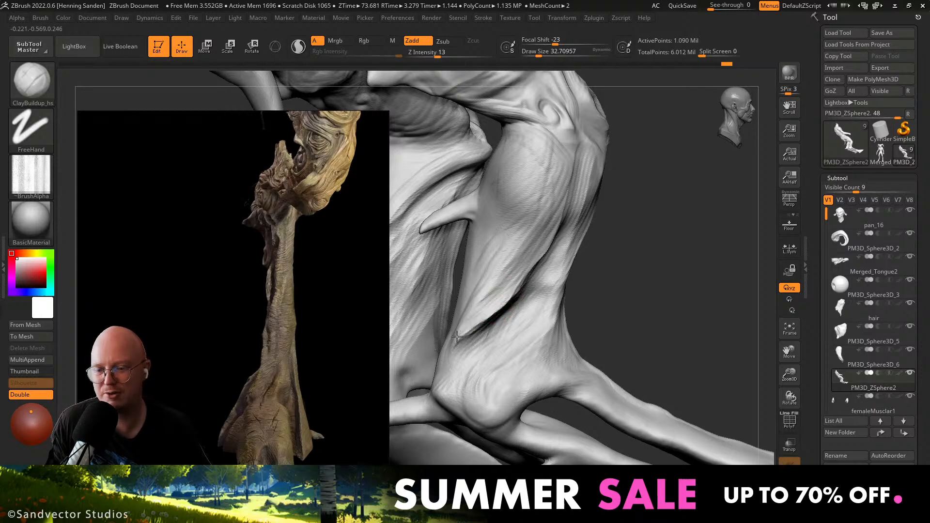
Bring the reference's hips and thighs into view and build up the inner-thigh folds beneath the belly at draw size 31.
mouse_move(468, 329)
right_mouse_down()
mouse_move(465, 262)
mouse_move(503, 309)
mouse_move(549, 290)
mouse_move(555, 329)
mouse_move(555, 288)
mouse_move(532, 266)
mouse_move(557, 312)
mouse_move(562, 298)
right_mouse_up()
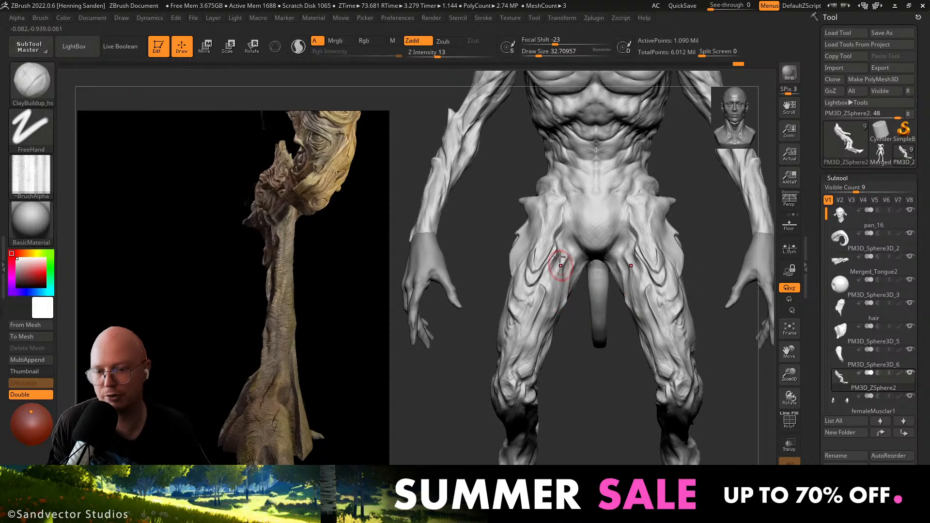
mouse_move(559, 264)
right_mouse_down("ctrl")
mouse_move(570, 275)
mouse_move(565, 297)
right_mouse_up("ctrl")
scroll(276, 348, "up", 4)
scroll(306, 258, "down", 4)
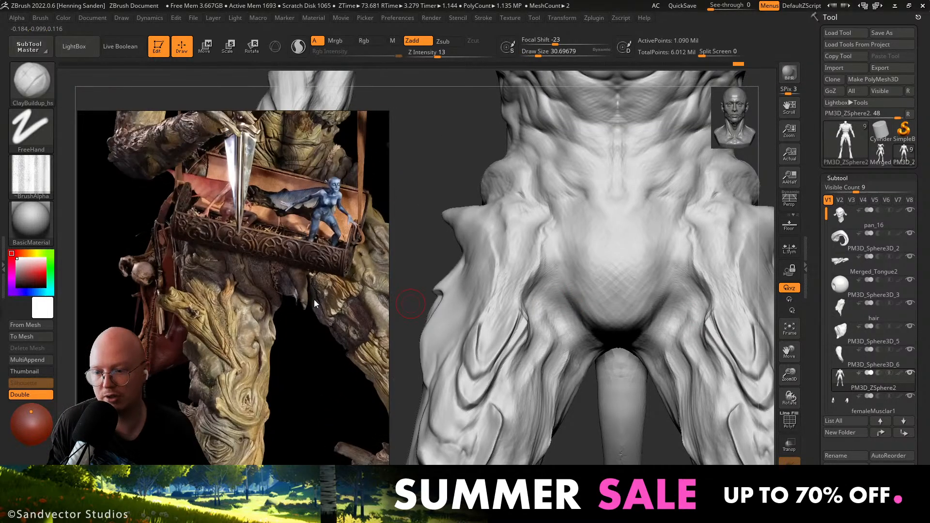
right_click_drag(554, 305, 560, 321)
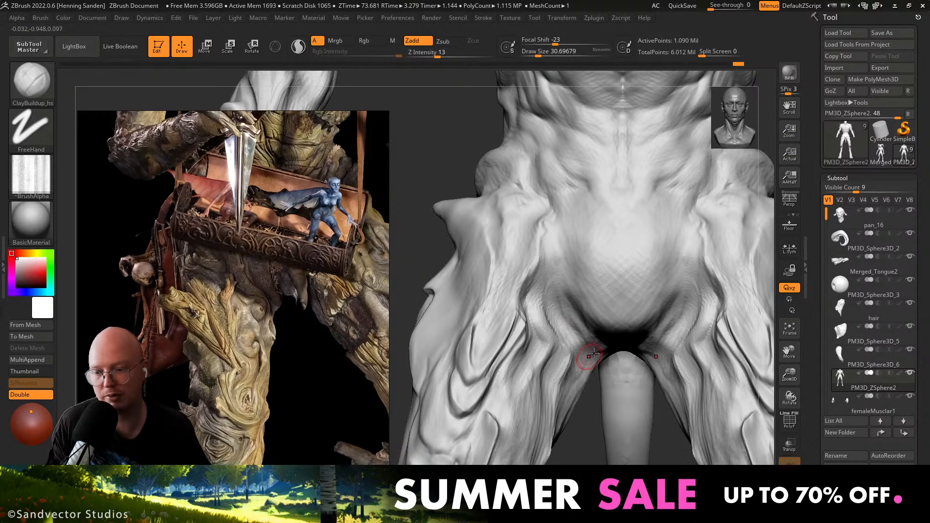
mouse_move(577, 342)
right_mouse_down()
mouse_move(584, 370)
mouse_move(593, 339)
right_mouse_up()
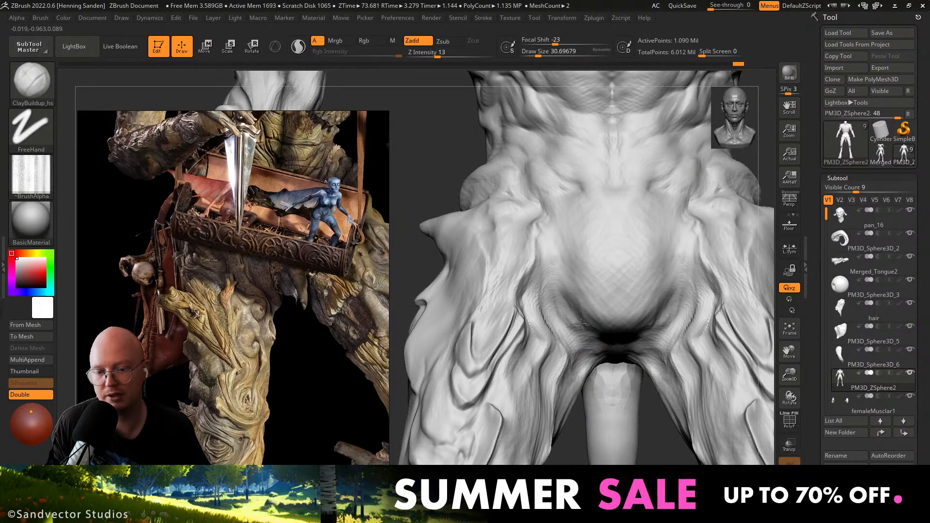
Sculpt curved folds and creases where the inner thighs meet the lower belly, using a draw size of about 31.
key("bracketright")
mouse_move(566, 303)
right_mouse_down()
mouse_move(576, 297)
mouse_move(564, 287)
mouse_move(525, 297)
mouse_move(528, 319)
mouse_move(521, 306)
right_mouse_up()
key("bracketleft")
key("bracketright")
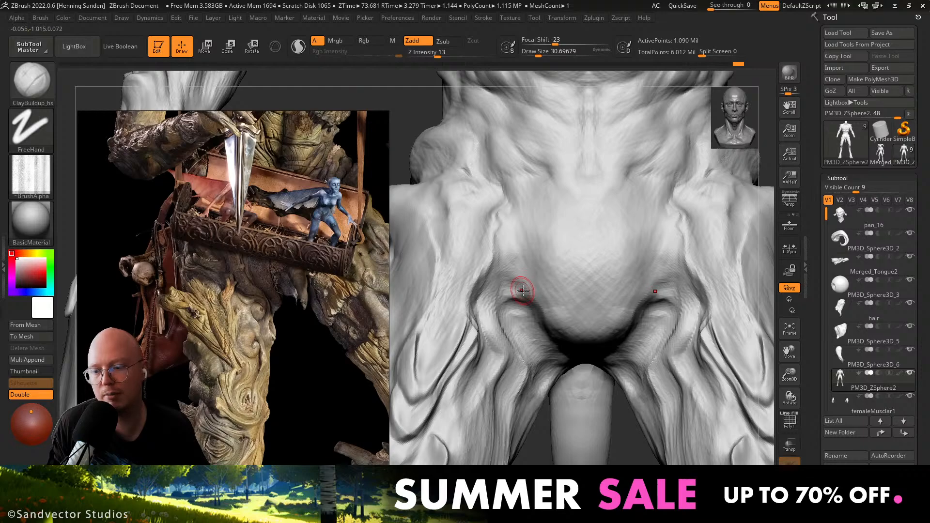
right_click_drag(523, 290, 529, 289)
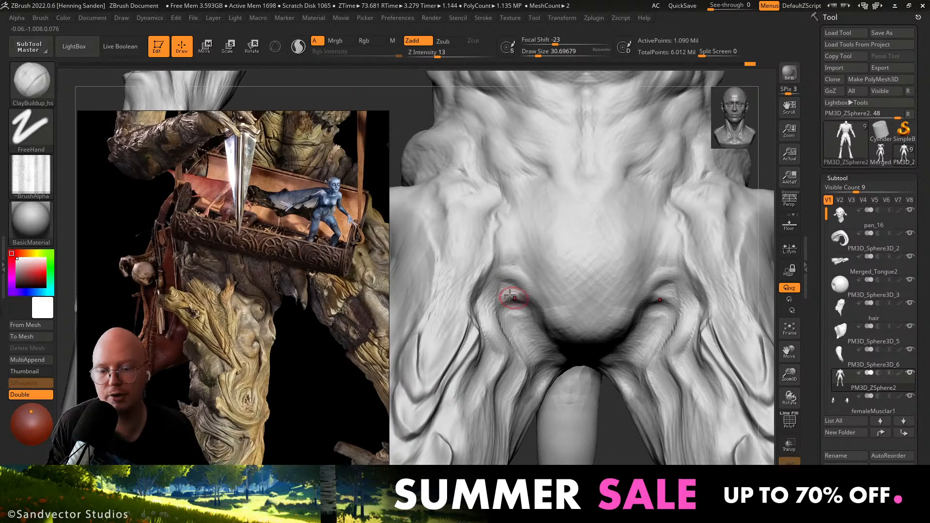
Refine the creases where the inner thighs meet the lower belly, using draw sizes between about 33 and 44.
mouse_move(505, 288)
right_mouse_down()
mouse_move(489, 307)
mouse_move(515, 319)
mouse_move(495, 321)
right_mouse_up()
key("bracketright")
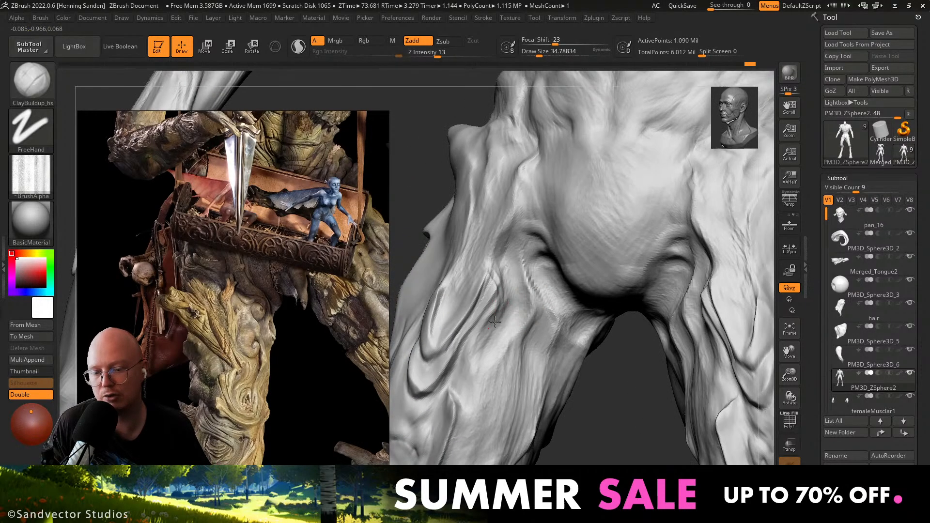
mouse_move(466, 357)
right_mouse_down()
mouse_move(452, 371)
mouse_move(481, 301)
mouse_move(518, 328)
right_mouse_up()
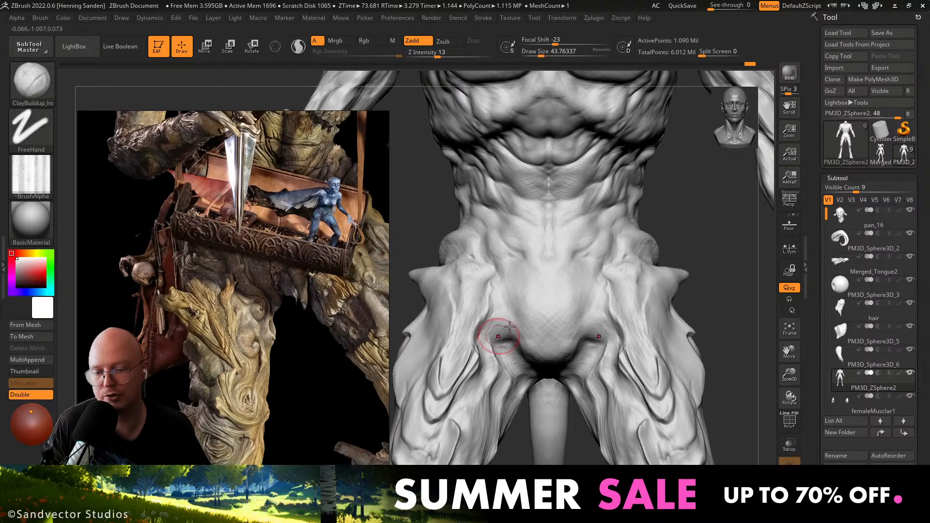
key("s")
mouse_move(503, 337)
left_mouse_down()
mouse_move(506, 323)
mouse_move(498, 342)
left_mouse_up()
left_click_drag(506, 318, 501, 334)
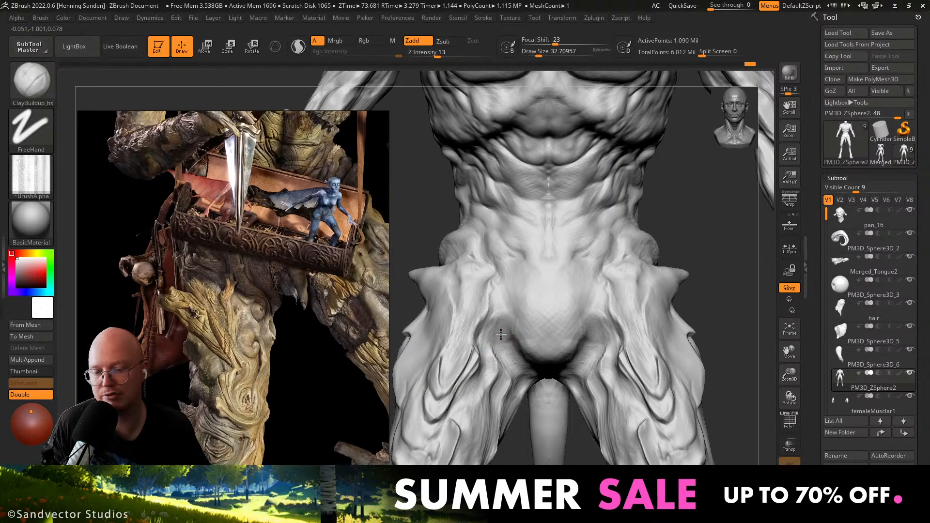
Build up the lower belly surface toward the hips, using a draw size of about 51 to 56.
mouse_move(500, 334)
right_mouse_down()
mouse_move(504, 324)
mouse_move(552, 329)
mouse_move(557, 321)
right_mouse_up()
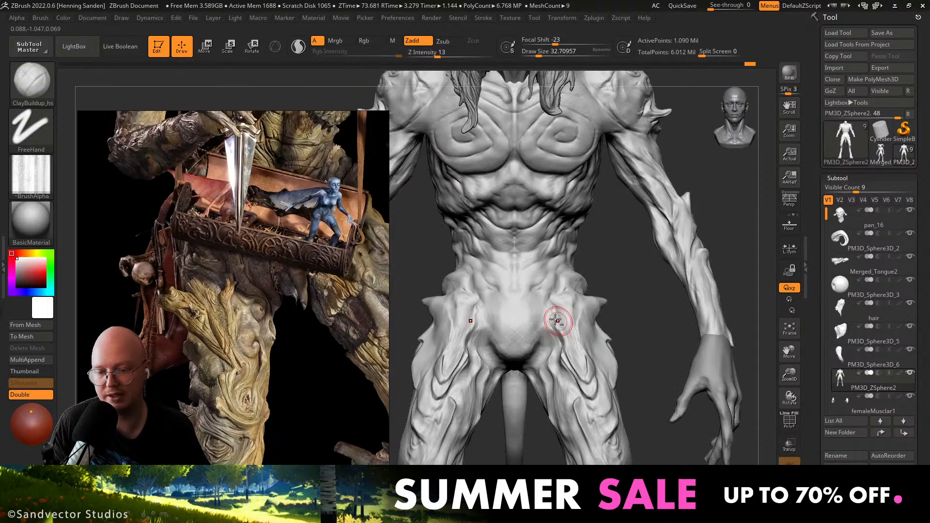
mouse_move(545, 376)
right_mouse_down()
mouse_move(536, 339)
mouse_move(538, 364)
mouse_move(490, 389)
mouse_move(508, 352)
mouse_move(461, 322)
mouse_move(515, 322)
mouse_move(504, 342)
right_mouse_up()
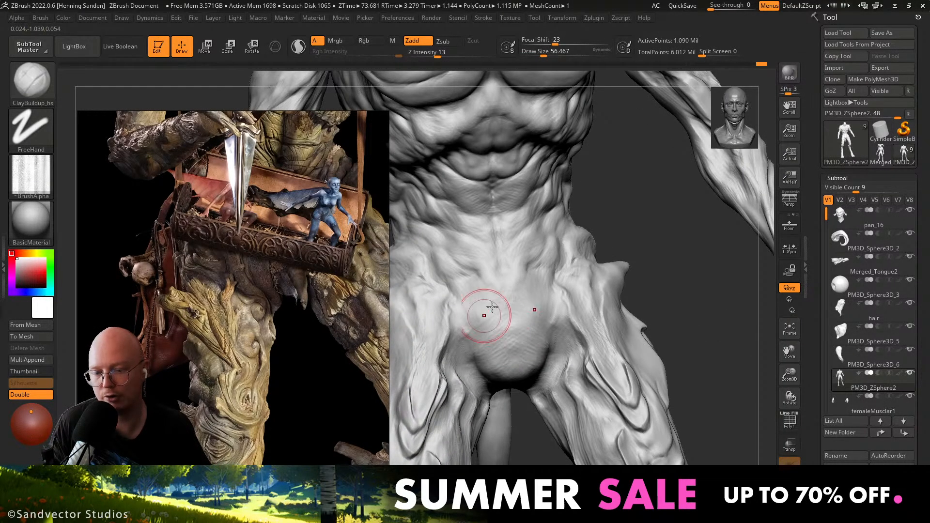
right_click_drag(492, 306, 466, 285)
mouse_move(503, 319)
right_mouse_down("ctrl")
mouse_move(498, 297)
mouse_move(530, 293)
right_mouse_up("ctrl")
right_click_drag(598, 339, 562, 341)
right_click_drag(562, 341, 561, 396, "ctrl")
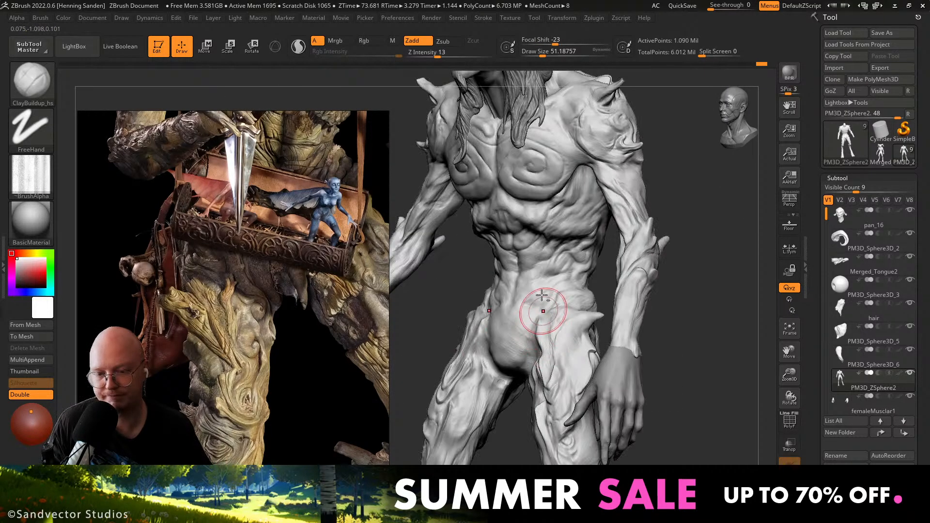
Shape the upper abdominal muscles at the centre beneath the chest, using draw sizes between about 22 and 46.
right_click_drag(551, 232, 544, 254, "alt")
right_click_drag(544, 253, 547, 285, "ctrl")
mouse_move(547, 285)
right_mouse_down()
mouse_move(564, 259)
mouse_move(546, 310)
mouse_move(554, 299)
mouse_move(528, 263)
mouse_move(599, 267)
right_mouse_up()
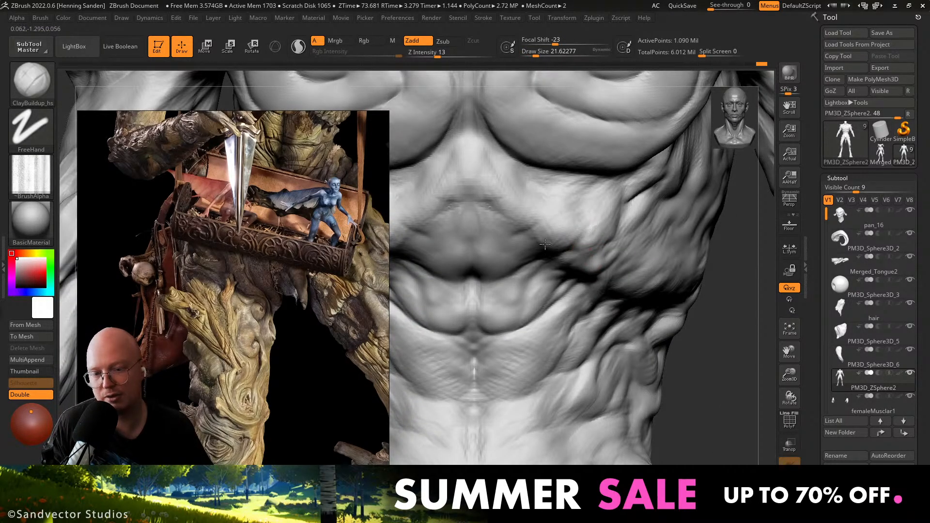
key("bracketright")
right_click_drag(512, 224, 565, 265)
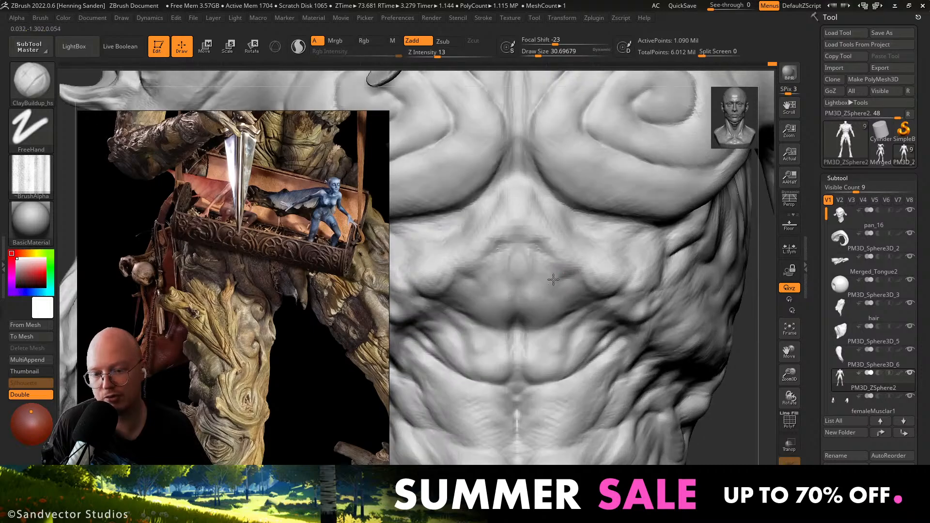
key("bracketright")
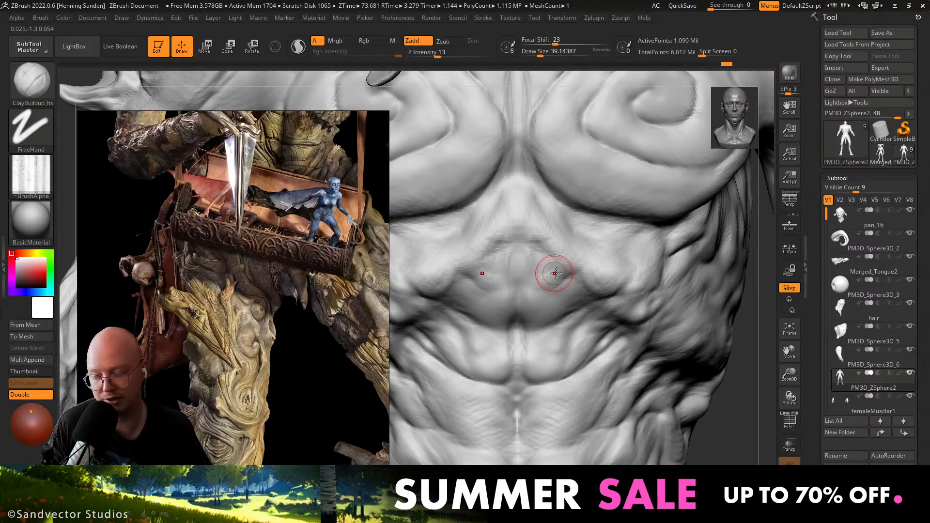
left_click_drag(558, 274, 552, 275)
key("bracketright")
key("bracketright")
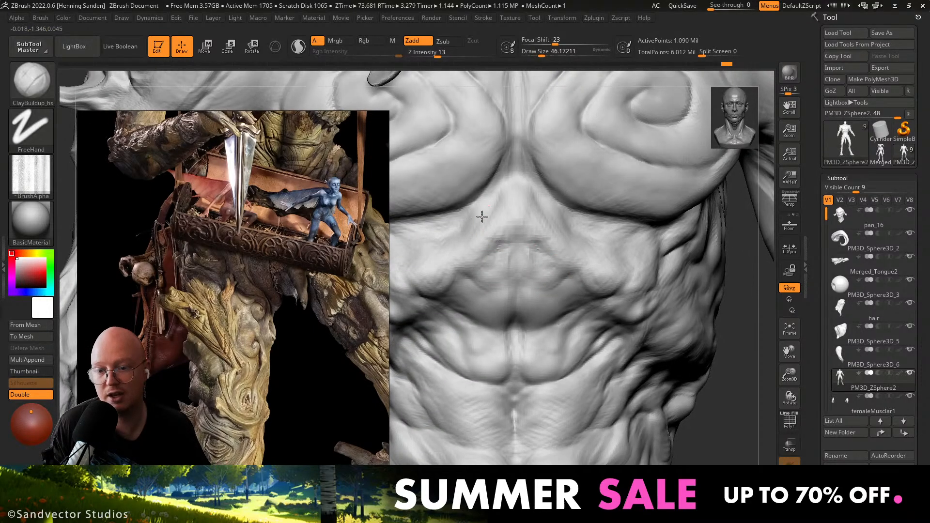
Sculpt folds across the ribs directly beneath the spiral chest muscle, using draw sizes between about 35 and 54.
mouse_move(442, 232)
right_mouse_down()
mouse_move(608, 295)
mouse_move(614, 265)
mouse_move(581, 295)
right_mouse_up()
key("s")
left_click_drag(553, 290, 492, 305)
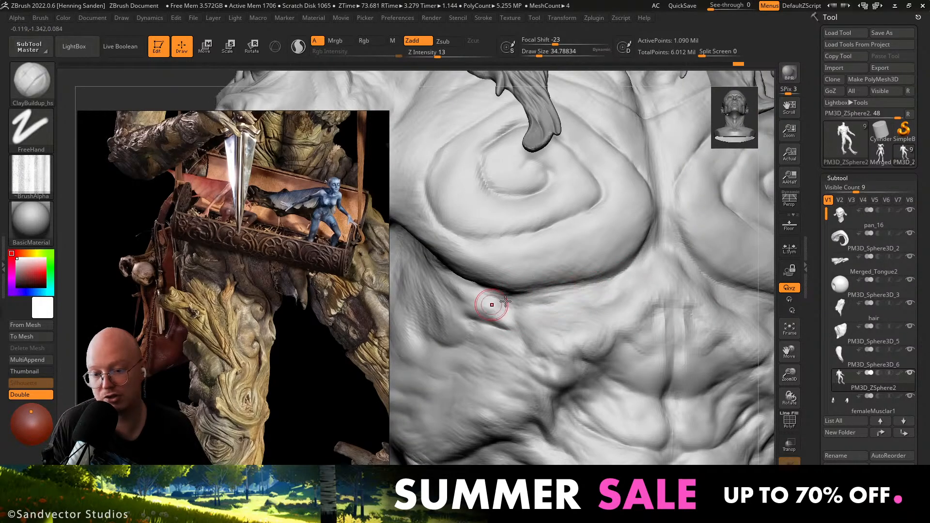
mouse_move(491, 305)
right_mouse_down()
mouse_move(463, 294)
mouse_move(610, 305)
mouse_move(537, 288)
right_mouse_up()
key("bracketright")
key("bracketright")
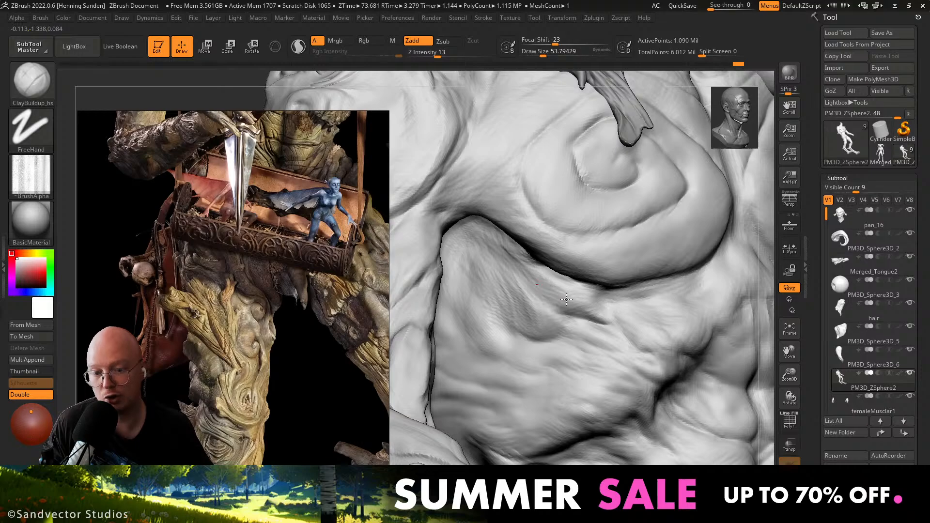
left_click_drag(566, 299, 600, 317)
right_click_drag(600, 317, 579, 311)
Build up the broad muscle mass below the armpit beside the chest, enlarging the draw size to about 74.
key("bracketright")
key("bracketright")
left_click_drag(515, 264, 520, 277)
mouse_move(520, 276)
right_mouse_down()
mouse_move(537, 276)
mouse_move(527, 261)
right_mouse_up()
left_click_drag(476, 246, 467, 245)
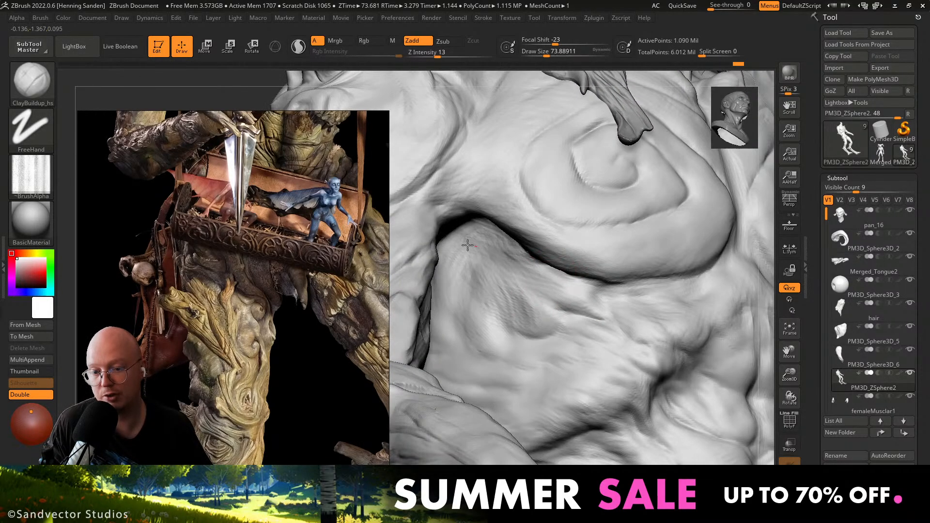
Extend the organic folds along the side ribs and flank beneath the armpit, varying the draw size.
mouse_move(468, 245)
right_mouse_down()
mouse_move(478, 244)
mouse_move(489, 276)
mouse_move(556, 299)
mouse_move(590, 272)
mouse_move(530, 234)
mouse_move(591, 297)
mouse_move(616, 257)
right_mouse_up()
key("s")
mouse_move(616, 257)
left_mouse_down()
mouse_move(607, 297)
mouse_move(637, 251)
mouse_move(542, 363)
left_mouse_up()
key("s")
right_click_drag(542, 364, 588, 360)
key("s")
left_click_drag(588, 361, 579, 361)
left_click_drag(535, 321, 495, 368)
right_click_drag(495, 369, 515, 343)
mouse_move(515, 344)
right_mouse_down("alt")
mouse_move(527, 318)
mouse_move(508, 332)
mouse_move(518, 314)
right_mouse_up("alt")
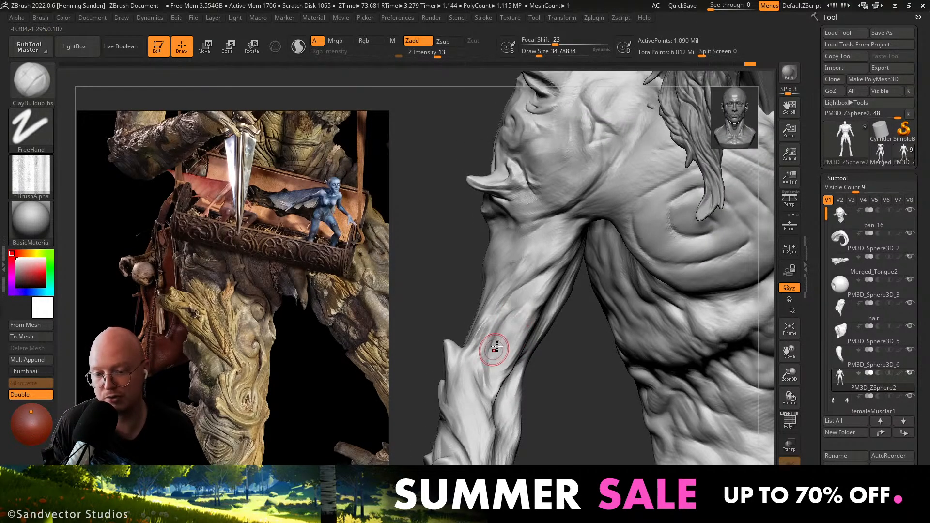
Sculpt elongated muscle strands from the upper arm down to the spiked elbow, using draw sizes between about 23 and 33.
mouse_move(497, 346)
right_mouse_down()
mouse_move(487, 336)
mouse_move(496, 292)
right_mouse_up()
key("s")
left_click_drag(496, 292, 491, 292)
right_click_drag(490, 339, 482, 278)
right_click_drag(486, 309, 468, 327)
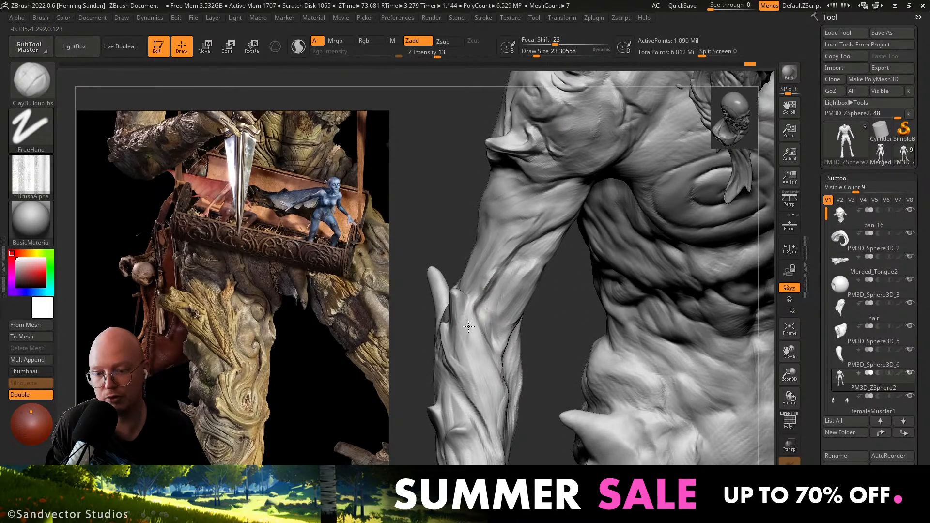
mouse_move(486, 359)
right_mouse_down()
mouse_move(482, 343)
mouse_move(494, 391)
mouse_move(501, 267)
right_mouse_up()
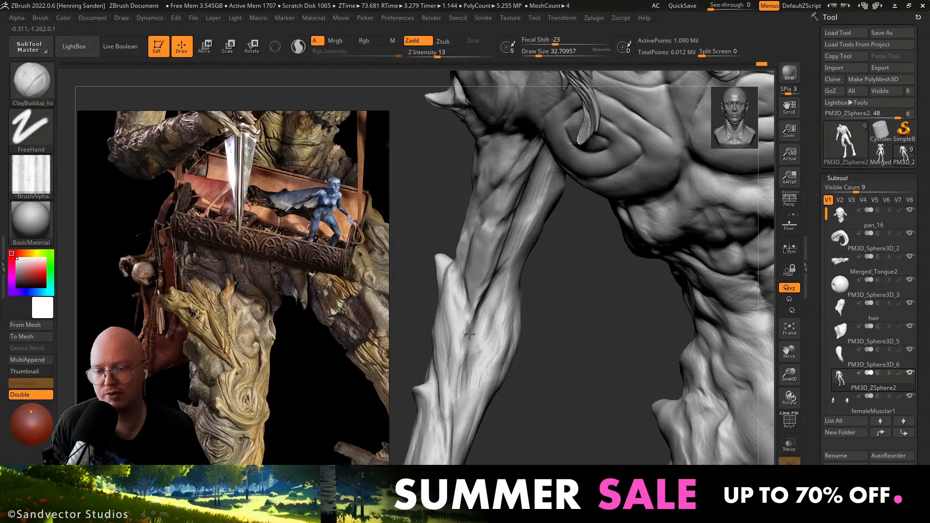
Add surface strands to the underside of the arm at a draw size of about 37.
mouse_move(483, 304)
right_mouse_down()
mouse_move(474, 315)
mouse_move(521, 199)
mouse_move(519, 254)
mouse_move(533, 230)
mouse_move(512, 259)
mouse_move(501, 235)
mouse_move(508, 278)
right_mouse_up()
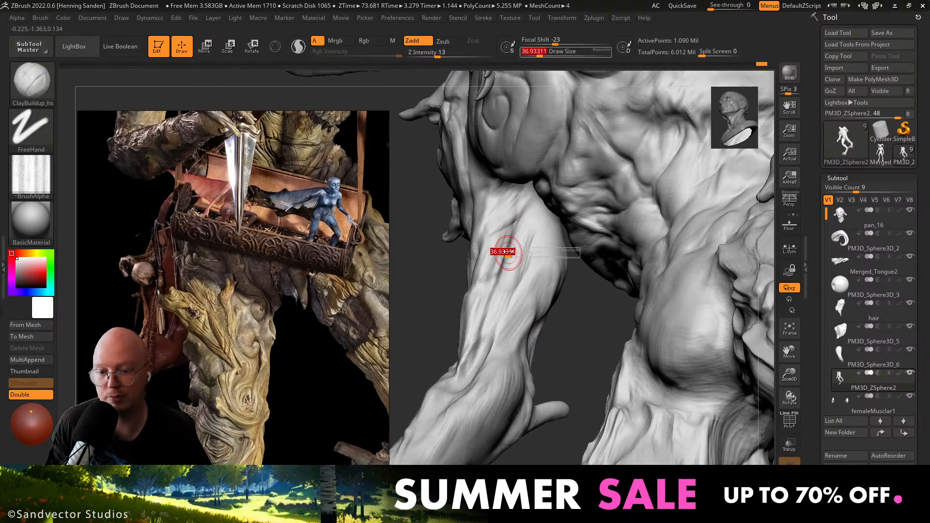
right_click_drag(460, 211, 505, 262, "ctrl")
mouse_move(525, 305)
right_mouse_down("alt")
mouse_move(557, 286)
mouse_move(544, 284)
mouse_move(511, 310)
right_mouse_up("alt")
key("s")
left_click_drag(499, 302, 514, 290)
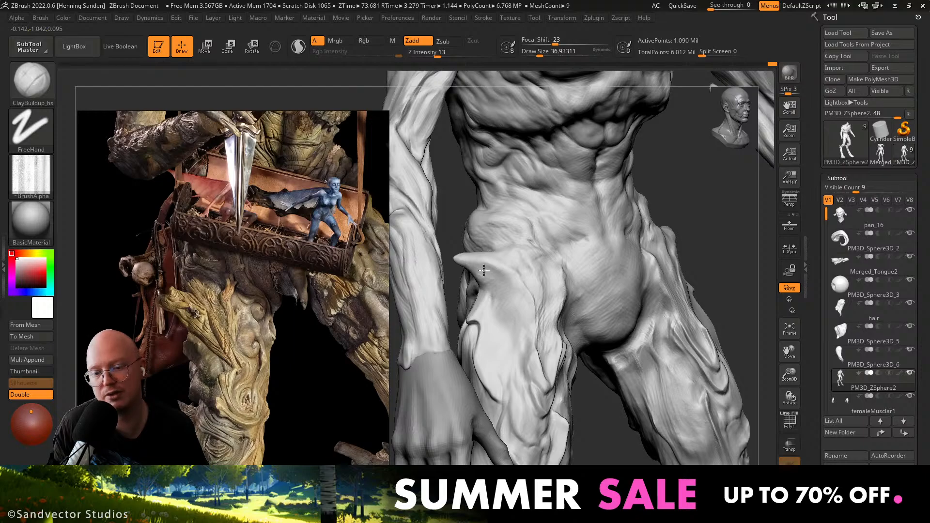
Bring the reference's hips and thighs into view and hide the model's lower arms to expose the hip spikes.
middle_click_drag(217, 313, 238, 321)
scroll(238, 322, "down", 3)
mouse_move(546, 324)
right_mouse_down()
mouse_move(579, 310)
mouse_move(542, 286)
right_mouse_up()
mouse_move(542, 286)
right_mouse_down("ctrl")
mouse_move(530, 297)
mouse_move(552, 333)
right_mouse_up("ctrl")
right_click_drag(513, 304, 475, 251, "ctrl")
mouse_move(576, 300)
right_mouse_down("shift")
mouse_move(536, 295)
mouse_move(510, 313)
mouse_move(425, 234)
mouse_move(456, 291)
right_mouse_up("shift")
left_click_drag(431, 348, 523, 165, "ctrl+alt+shift")
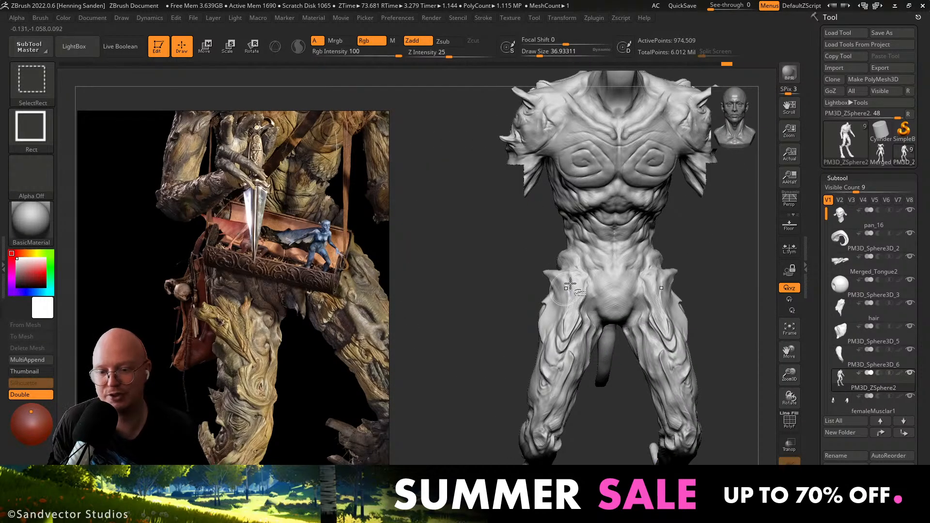
right_click_drag(571, 280, 573, 295, "ctrl")
mouse_move(485, 290)
right_mouse_down()
mouse_move(521, 297)
mouse_move(541, 355)
right_mouse_up()
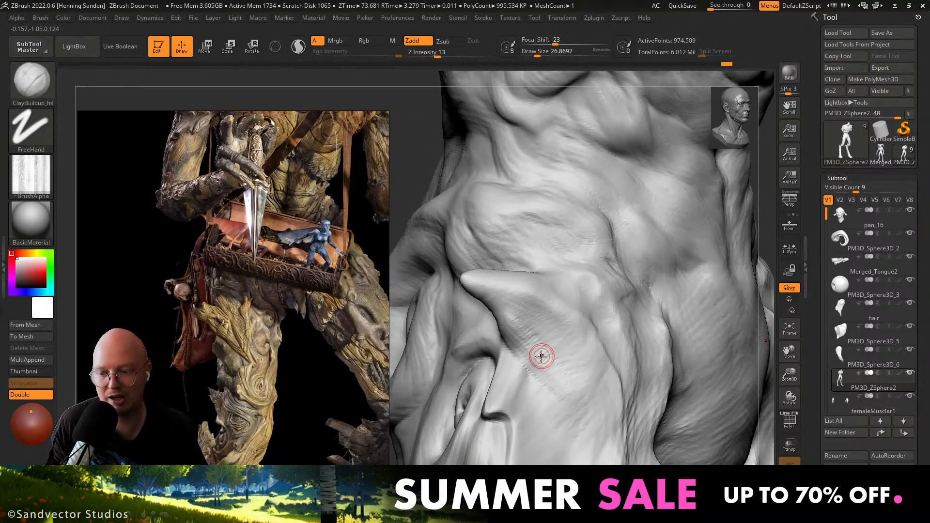
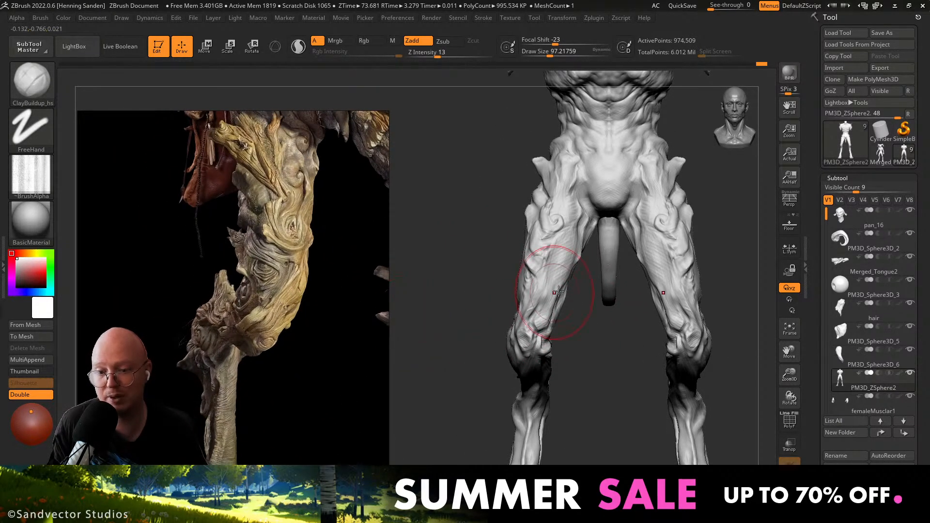
Bring the reference's lower leg into view and smooth the front of the shin at draw size 41.
right_click_drag(558, 291, 550, 371, "alt")
scroll(254, 315, "down", 5)
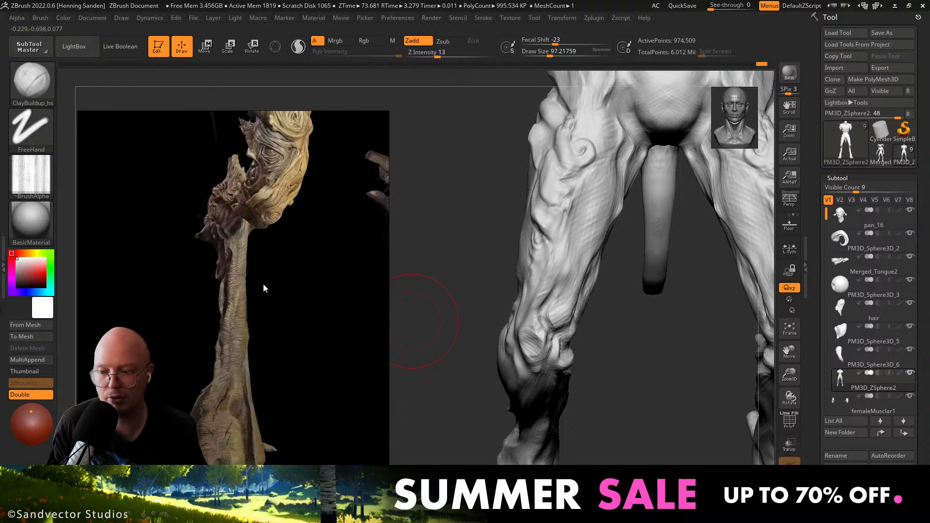
mouse_move(588, 374)
left_mouse_down()
mouse_move(520, 313)
mouse_move(549, 325)
mouse_move(518, 266)
left_mouse_up()
key("s")
left_click_drag(548, 196, 549, 208, "shift")
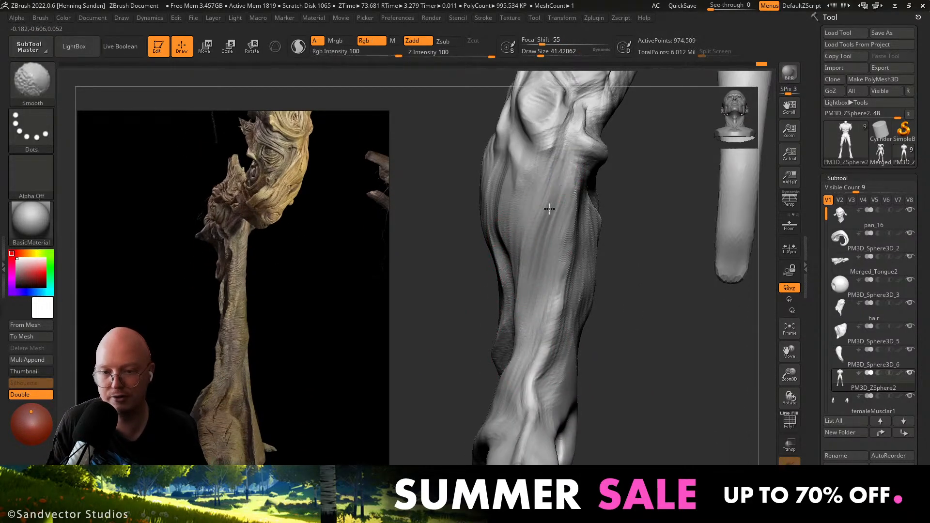
Sculpt long vertical strands down the front of the shin at a draw size of about 31.
right_click_drag(526, 338, 557, 310)
right_click_drag(523, 218, 519, 238)
key("s")
mouse_move(527, 245)
left_mouse_down()
mouse_move(518, 246)
mouse_move(530, 232)
left_mouse_up()
right_click_drag(525, 233, 508, 274, "alt")
key("s")
left_click_drag(509, 274, 513, 274)
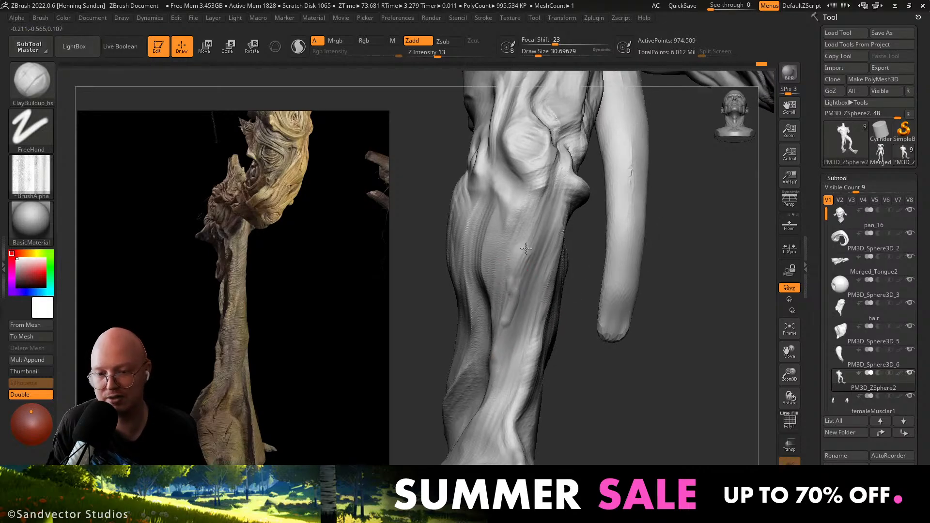
right_click_drag(531, 207, 520, 257, "alt")
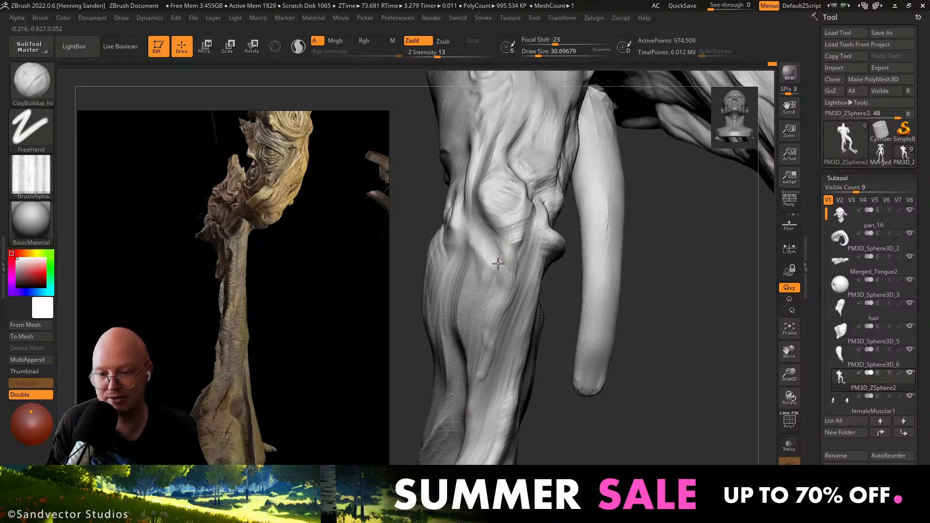
Build up ridges connecting the lower edge of the kneecap to the shin, using draw sizes of about 31 to 35.
left_click_drag(479, 334, 476, 359)
key("s")
left_click_drag(477, 324, 481, 323)
right_click_drag(502, 303, 519, 297)
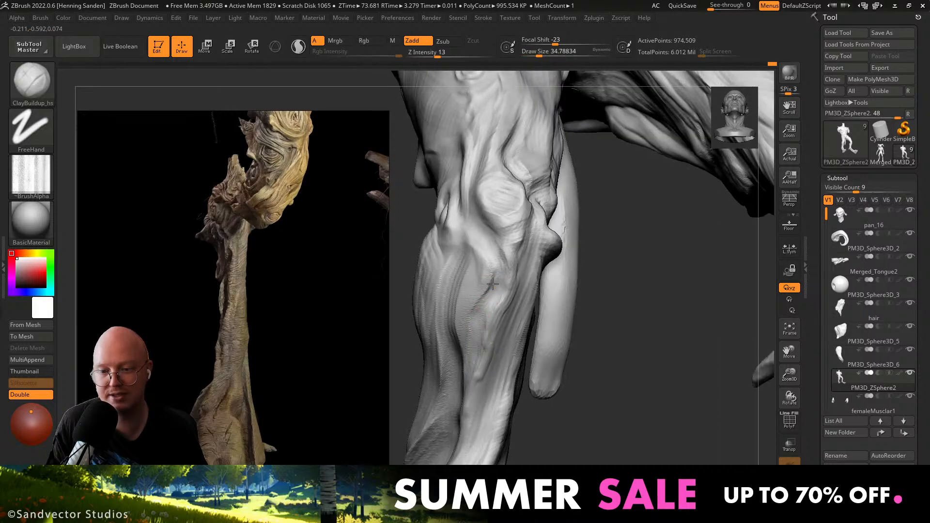
mouse_move(495, 286)
left_mouse_down()
mouse_move(468, 237)
mouse_move(488, 245)
left_mouse_up()
key("s")
Sculpt rounded folds around the kneecap at a draw size of about 37.
right_click_drag(469, 213, 512, 200)
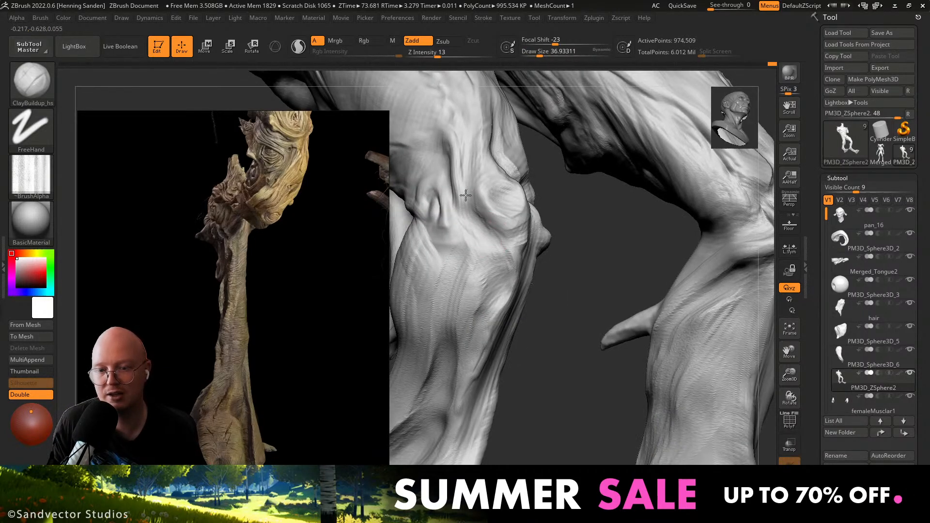
left_click_drag(503, 212, 507, 203)
right_click_drag(507, 204, 517, 209)
key("s")
left_click_drag(517, 210, 514, 210)
left_click_drag(515, 210, 504, 203)
right_click_drag(504, 203, 514, 213)
left_click_drag(514, 213, 495, 196)
mouse_move(493, 187)
right_mouse_down("alt")
mouse_move(499, 250)
mouse_move(482, 236)
right_mouse_up("alt")
Carve a curved ridge along the kneecap's outer edge and up into the thigh, starting at draw size 33.
key("s")
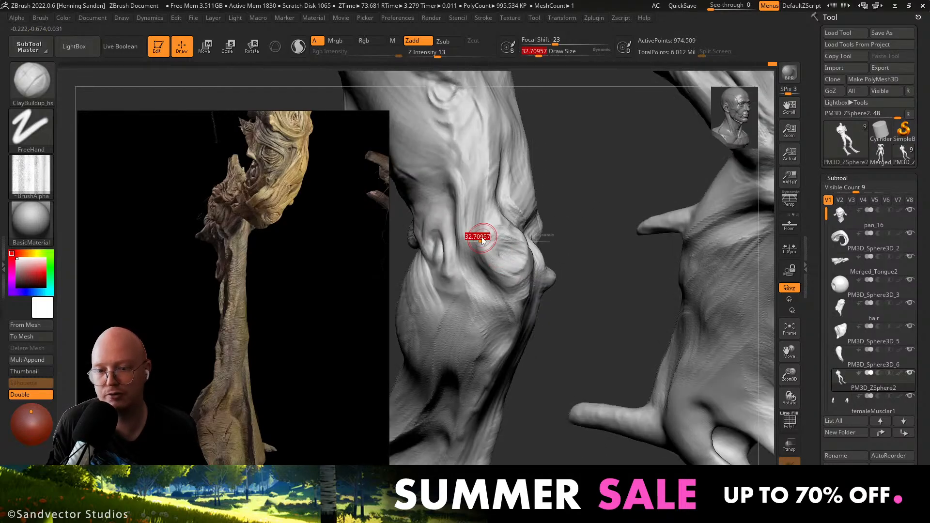
left_click_drag(475, 228, 468, 268)
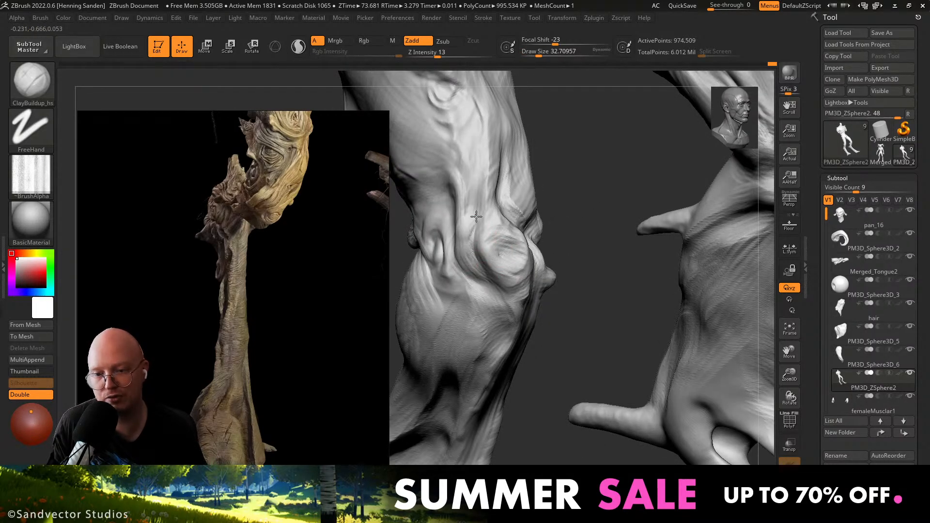
key("s")
left_click_drag(476, 217, 479, 217)
right_click_drag(484, 182, 498, 187)
mouse_move(494, 194)
left_mouse_down()
mouse_move(461, 251)
mouse_move(472, 288)
left_mouse_up()
Detail the narrow creases beside and below the kneecap, using a draw size of about 18 to 22.
right_click_drag(497, 304, 523, 368, "alt")
mouse_move(469, 291)
right_mouse_down("ctrl")
mouse_move(481, 232)
mouse_move(515, 278)
mouse_move(470, 276)
right_mouse_up("ctrl")
right_click_drag(479, 237, 498, 290, "ctrl")
key("s")
left_click_drag(498, 289, 462, 305)
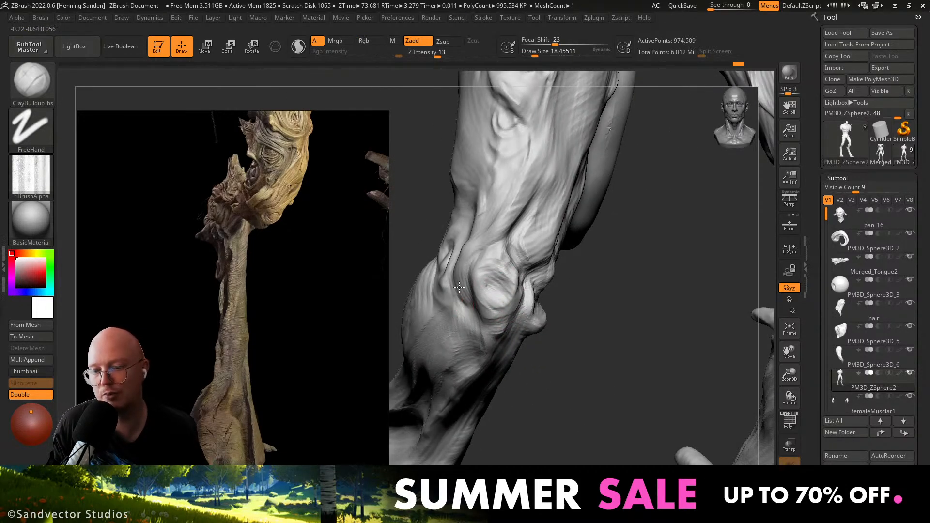
right_click_drag(458, 287, 470, 307)
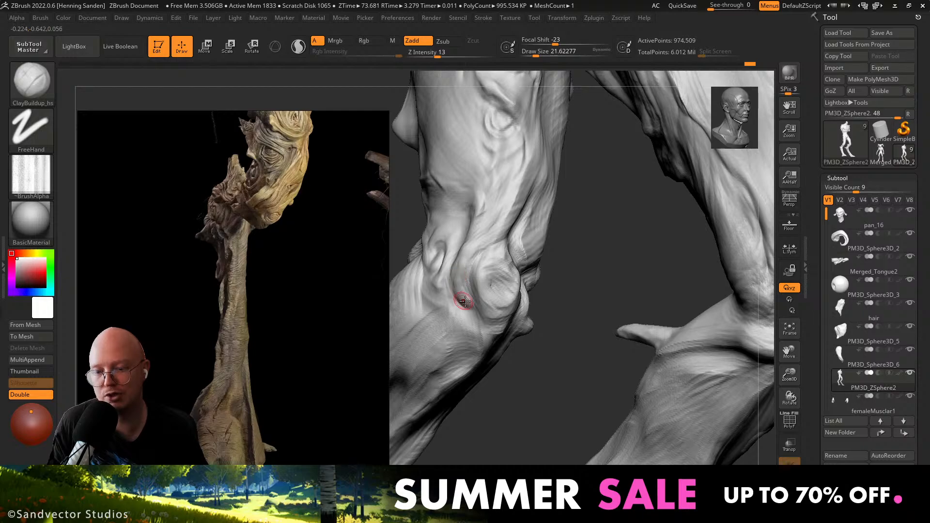
Sculpt flowing strands from the outer knee's curled fold down the calf, using draw sizes between about 27 and 46.
mouse_move(460, 269)
right_mouse_down()
mouse_move(461, 301)
mouse_move(547, 291)
right_mouse_up()
key("s")
left_click_drag(547, 289, 549, 290)
right_click_drag(549, 289, 544, 291)
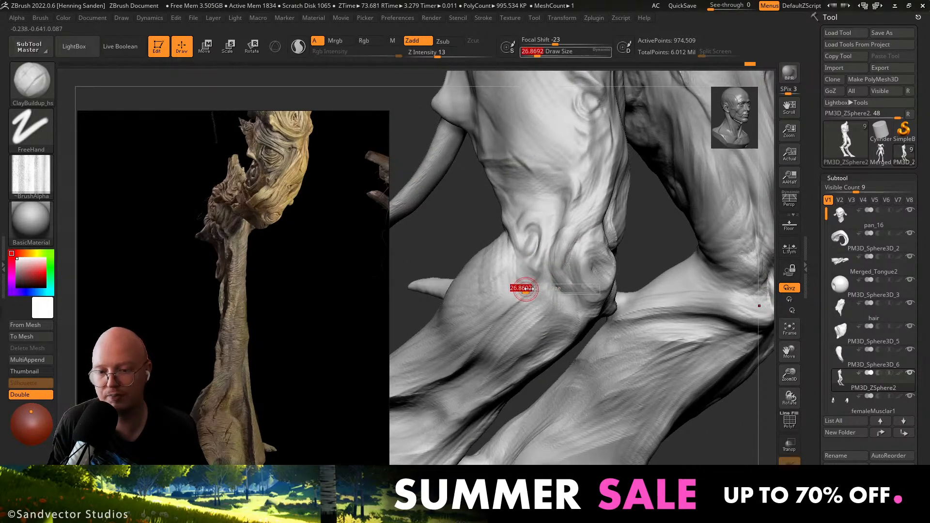
left_click_drag(526, 288, 517, 264)
right_click_drag(492, 334, 539, 335)
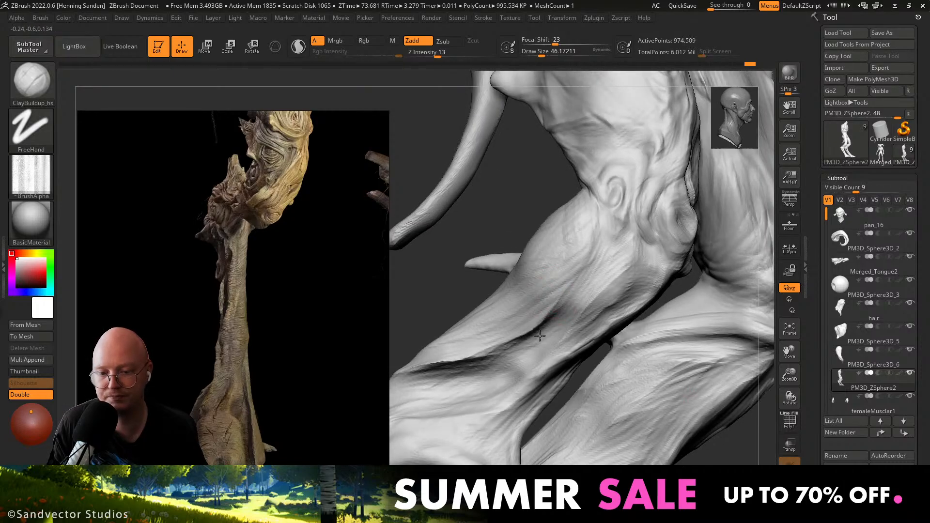
mouse_move(466, 368)
right_mouse_down()
mouse_move(473, 290)
mouse_move(541, 311)
right_mouse_up()
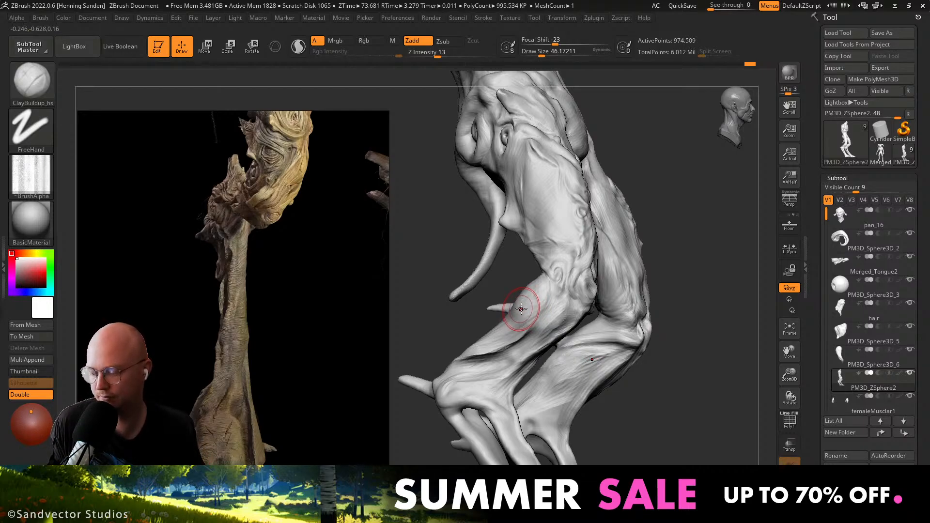
right_click_drag(560, 291, 514, 256)
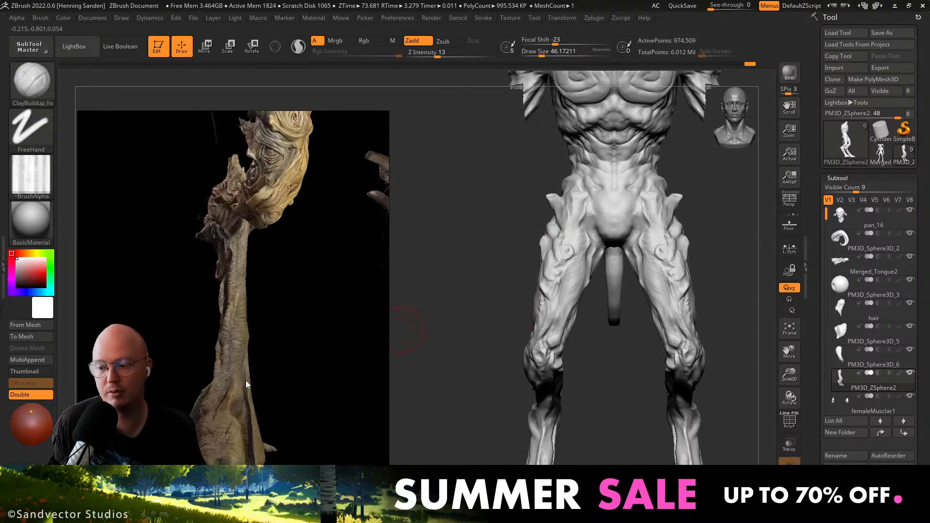
Reshape the hoof's rear edge and its side from below with the Move brush, using draw sizes between about 77 and 116.
left_click_drag(247, 384, 250, 382)
right_click_drag(554, 398, 577, 252, "alt")
right_click_drag(576, 289, 571, 347, "ctrl")
key("b")
key("m")
key("v")
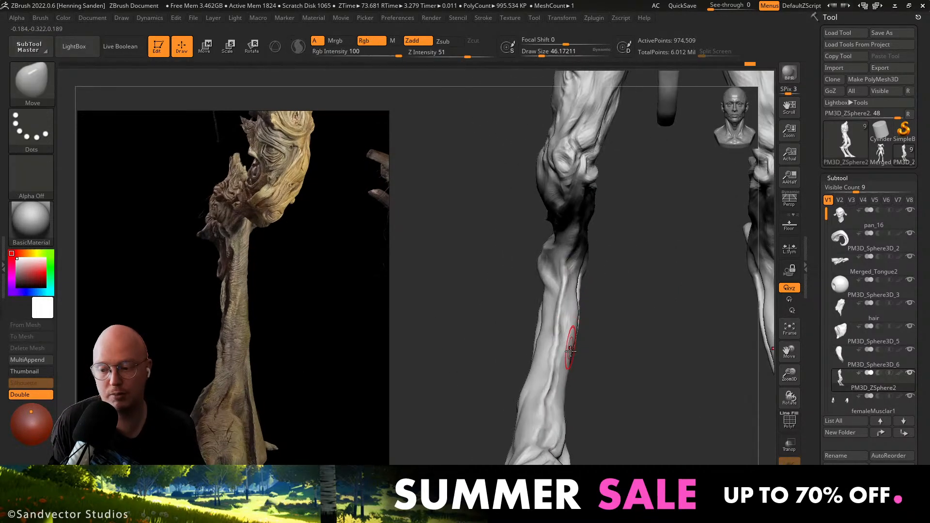
key("s")
left_click_drag(570, 346, 573, 373)
mouse_move(573, 374)
right_mouse_down()
mouse_move(560, 327)
mouse_move(549, 395)
mouse_move(520, 434)
mouse_move(529, 345)
right_mouse_up()
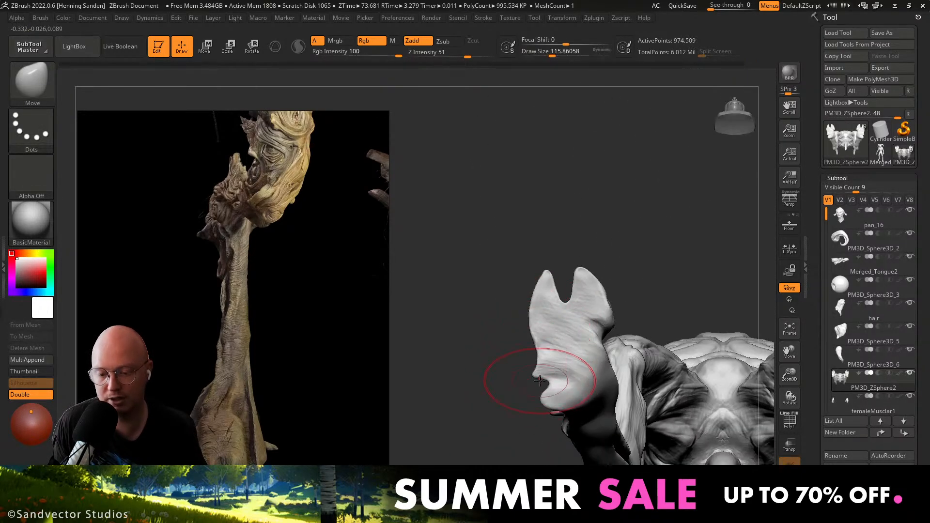
key("s")
left_click_drag(521, 368, 538, 338)
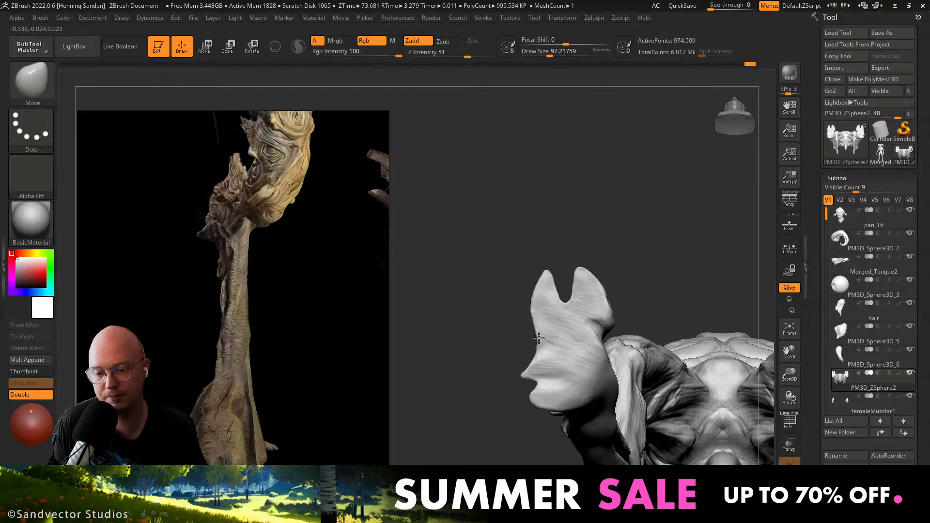
left_click_drag(598, 336, 593, 349)
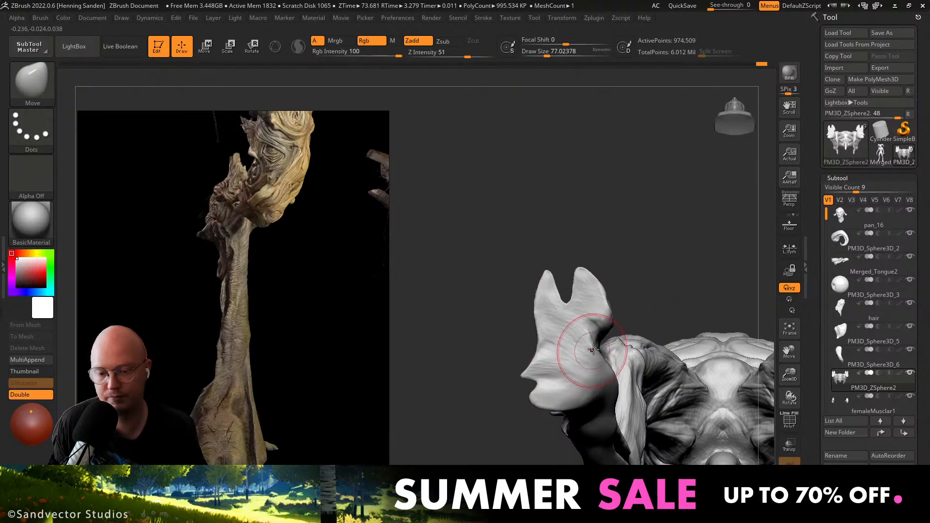
Adjust the hoof's flared outer silhouette from the front with the Move brush at a draw size of about 51.
mouse_move(575, 310)
right_mouse_down()
mouse_move(545, 221)
mouse_move(581, 286)
right_mouse_up()
mouse_move(581, 285)
right_mouse_down("alt")
mouse_move(562, 239)
mouse_move(583, 376)
right_mouse_up("alt")
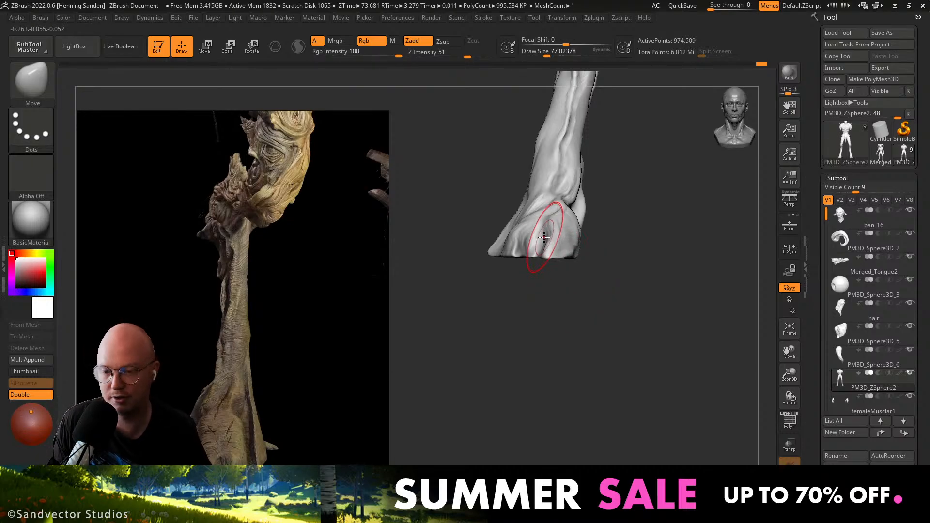
right_click_drag(544, 239, 446, 295, "alt")
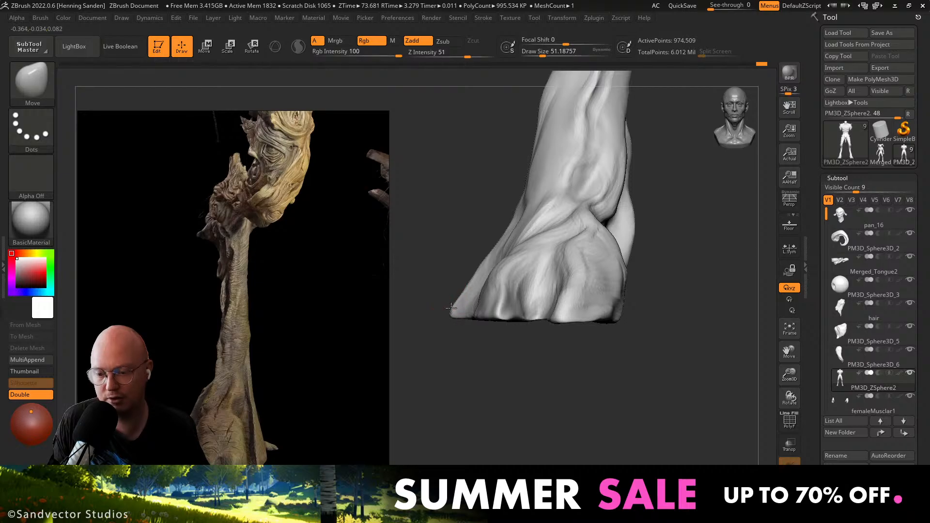
right_click_drag(531, 318, 528, 228, "ctrl")
right_click_drag(529, 228, 492, 284, "alt")
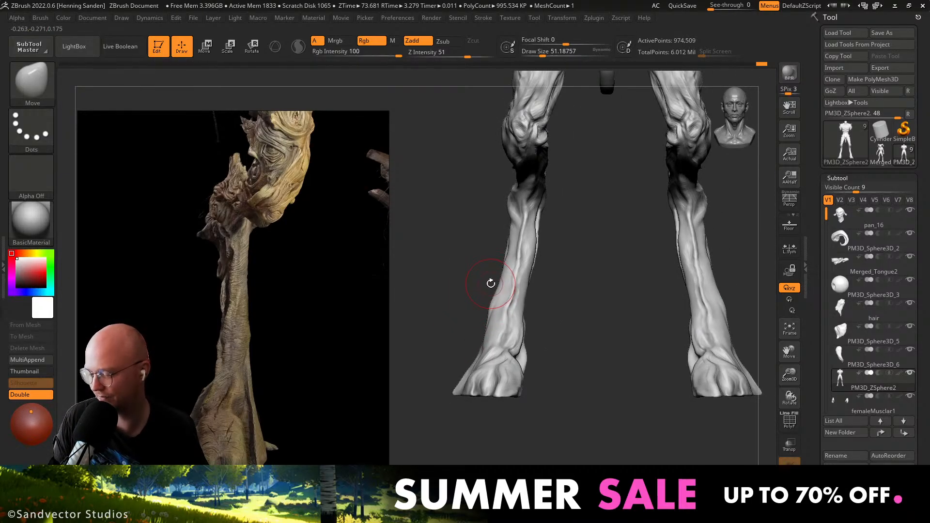
Refine the lower leg's outer silhouette just below the knee with the Move brush, using a draw size of about 124 to 90.
mouse_move(493, 282)
right_mouse_down("ctrl")
mouse_move(535, 274)
mouse_move(519, 255)
mouse_move(524, 285)
right_mouse_up("ctrl")
right_click_drag(523, 285, 526, 258, "ctrl")
key("s")
left_click_drag(517, 263, 504, 255)
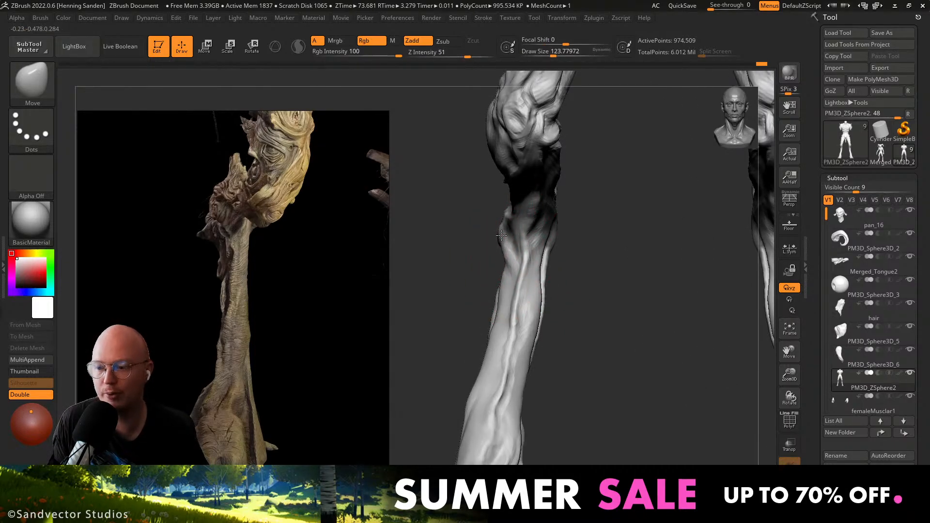
right_click_drag(501, 235, 508, 234)
key("s")
left_click_drag(508, 235, 502, 234)
Adjust the forked struts and the opening below the hock with the Move brush.
right_click_drag(480, 235, 504, 242)
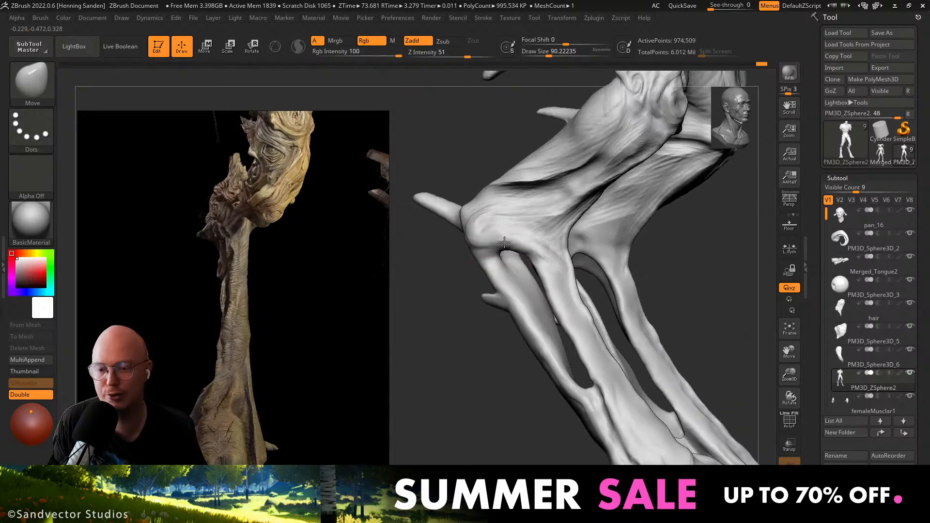
key("s")
left_click_drag(504, 242, 501, 242)
right_click_drag(500, 278, 503, 294)
left_click_drag(503, 295, 506, 297)
right_click_drag(500, 280, 615, 283)
Bring up the forked-leg reference and reshape the rear strut around its small spike with the Move brush at about 132 draw size.
scroll(237, 315, "down", 5)
mouse_move(310, 278)
middle_mouse_down()
mouse_move(228, 292)
mouse_move(310, 277)
middle_mouse_up()
scroll(228, 290, "down", 4)
scroll(247, 272, "up", 10)
right_click_drag(575, 278, 515, 292)
key("s")
left_click_drag(513, 297, 519, 297)
right_click_drag(528, 293, 513, 292)
key("s")
left_click_drag(513, 293, 516, 294)
right_click_drag(490, 292, 509, 295)
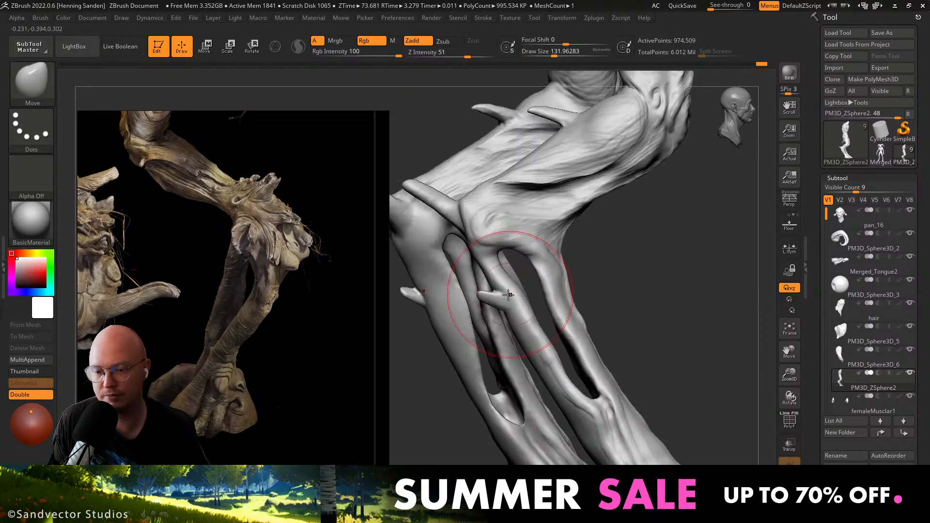
left_click_drag(510, 293, 499, 299)
Build up curved folds around the base of the large hock spike with ClayBuildup, using a draw size of about 71 to 51.
mouse_move(552, 291)
right_mouse_down()
mouse_move(484, 286)
mouse_move(518, 290)
mouse_move(477, 271)
mouse_move(532, 289)
mouse_move(619, 278)
mouse_move(611, 286)
mouse_move(573, 266)
right_mouse_up()
key("b")
key("c")
key("b")
key("s")
left_click_drag(573, 265, 568, 266)
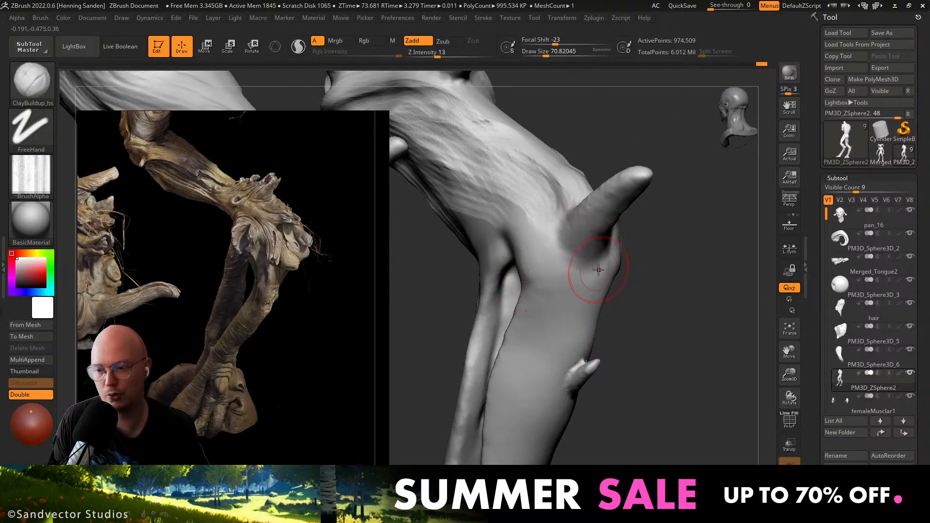
right_click_drag(596, 270, 605, 269)
key("s")
left_click_drag(606, 267, 600, 267)
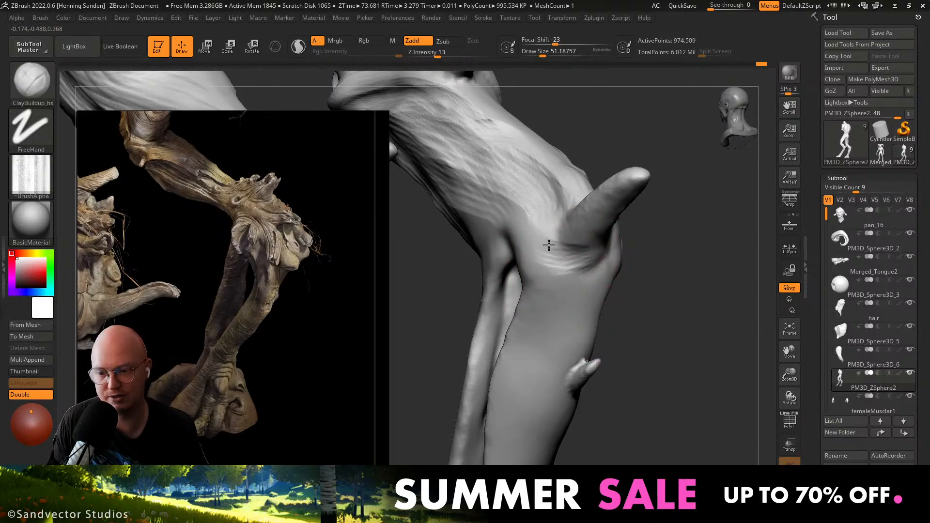
Sculpt strands running past the hock spike's base onto the rear strut, using a draw size of about 37.
mouse_move(548, 245)
right_mouse_down()
mouse_move(557, 230)
mouse_move(587, 302)
right_mouse_up()
key("s")
left_click_drag(587, 302, 583, 302)
left_click_drag(589, 372, 544, 259)
right_click_drag(557, 275, 559, 290)
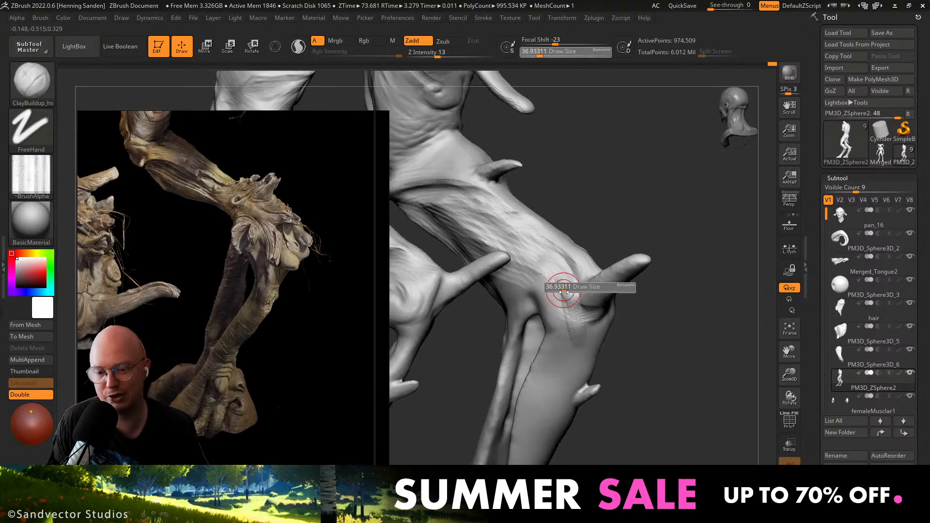
mouse_move(535, 258)
right_mouse_down()
mouse_move(550, 300)
mouse_move(586, 328)
right_mouse_up()
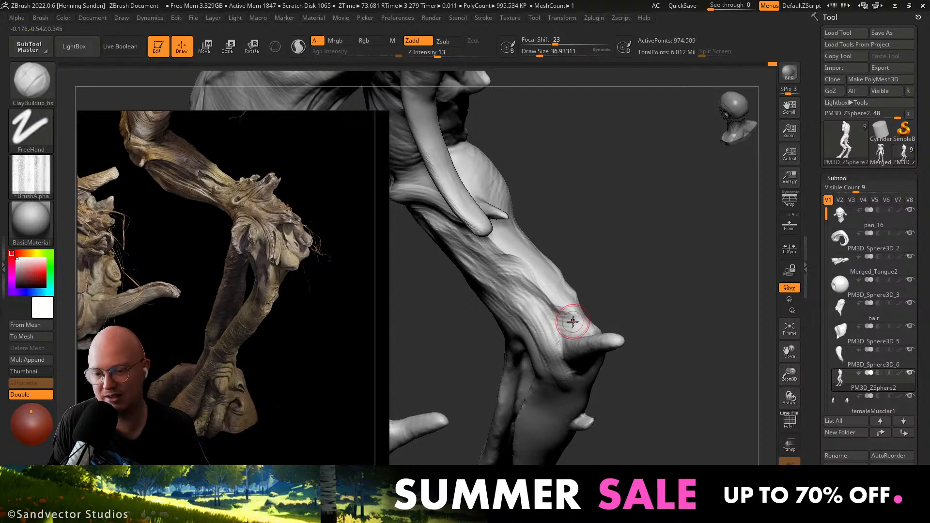
Sculpt flowing bark-like strands along the calf toward the hock spike, using draw sizes between about 39 and 49.
right_click_drag(542, 302, 545, 310)
key("s")
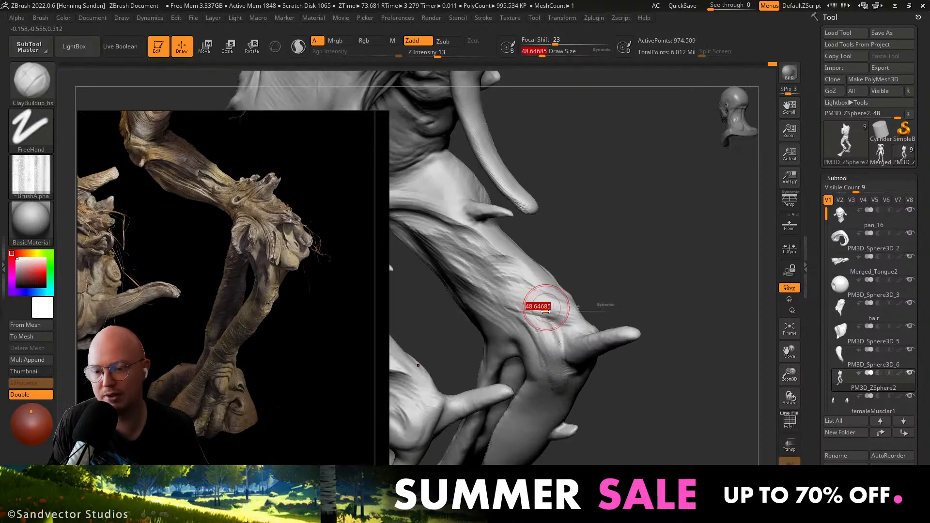
key("s")
left_click_drag(515, 306, 513, 307)
mouse_move(481, 303)
right_mouse_down()
mouse_move(512, 314)
mouse_move(468, 299)
mouse_move(532, 305)
right_mouse_up()
key("s")
left_click_drag(537, 306, 542, 306)
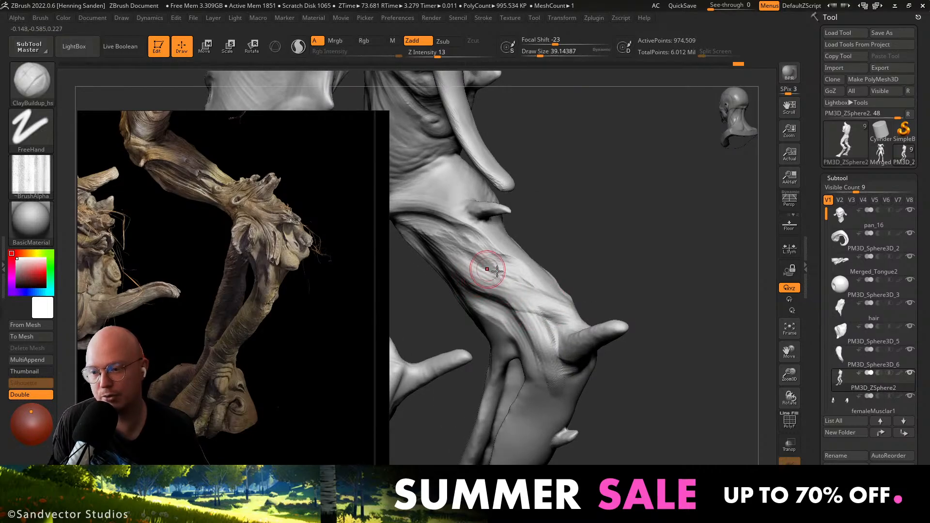
mouse_move(497, 271)
right_mouse_down()
mouse_move(554, 297)
mouse_move(516, 298)
mouse_move(503, 286)
right_mouse_up()
key("s")
left_click_drag(528, 300, 523, 300)
right_click_drag(583, 308, 552, 309)
Pull out a small rounded knob on the calf just above the hock spike with the Move brush.
key("b")
key("m")
key("v")
key("s")
left_click_drag(544, 310, 535, 310)
right_click_drag(535, 313, 542, 325)
key("s")
left_click_drag(542, 326, 549, 326)
right_click_drag(533, 315, 533, 307)
key("s")
mouse_move(478, 308)
left_mouse_down()
mouse_move(489, 309)
mouse_move(480, 321)
left_mouse_up()
right_click_drag(556, 325, 512, 338)
Carve a crease beside the hock spike with DamStandard at a draw size of about 49, and clear the mask painted there.
key("b")
key("d")
key("s")
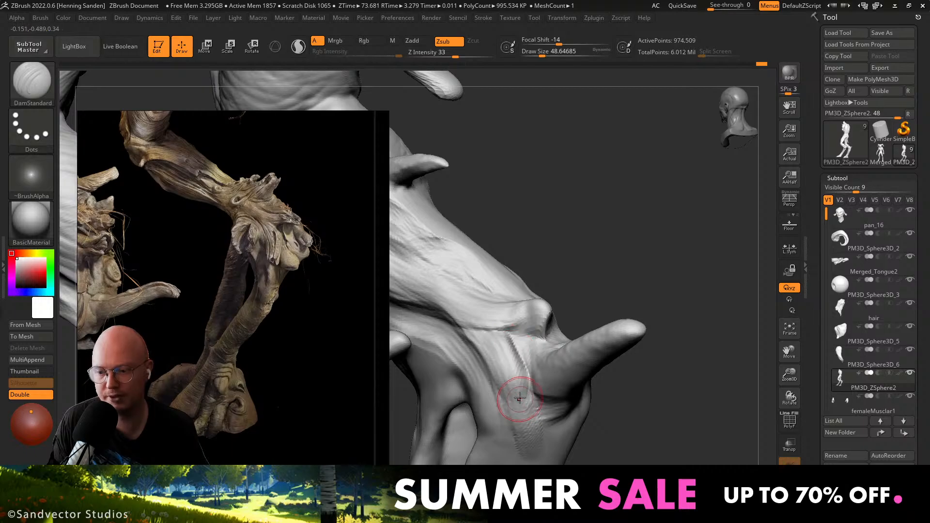
key("b")
key("r")
key("a")
right_click_drag(523, 390, 510, 376)
left_click_drag(517, 416, 520, 407, "ctrl")
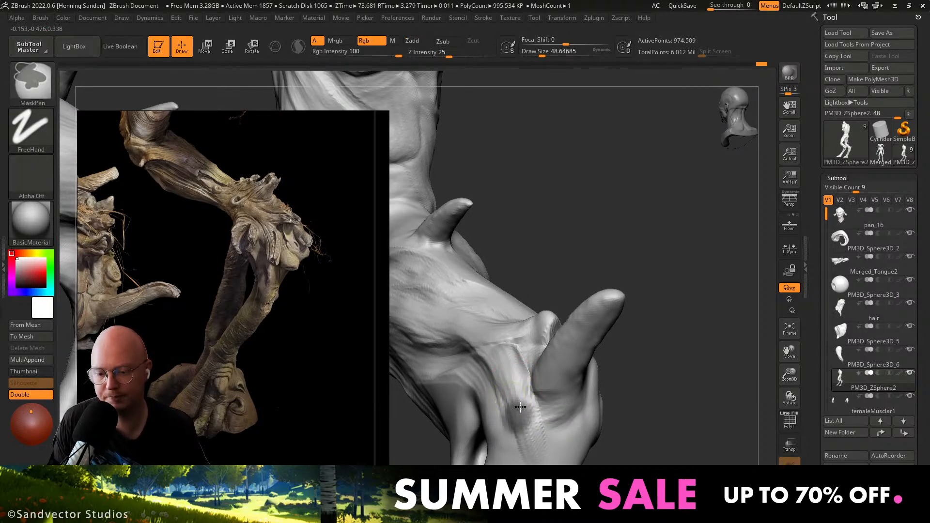
left_click(630, 392, "ctrl")
right_click_drag(610, 395, 523, 412)
Pull a stubby knob out of the hock beneath the spike and shape its base with the Move brush at about 80 to 83 draw size.
key("b")
key("m")
key("v")
key("s")
left_click_drag(534, 413, 548, 413)
left_click_drag(524, 417, 508, 422)
mouse_move(508, 418)
right_mouse_down()
mouse_move(604, 391)
mouse_move(575, 367)
mouse_move(523, 389)
right_mouse_up()
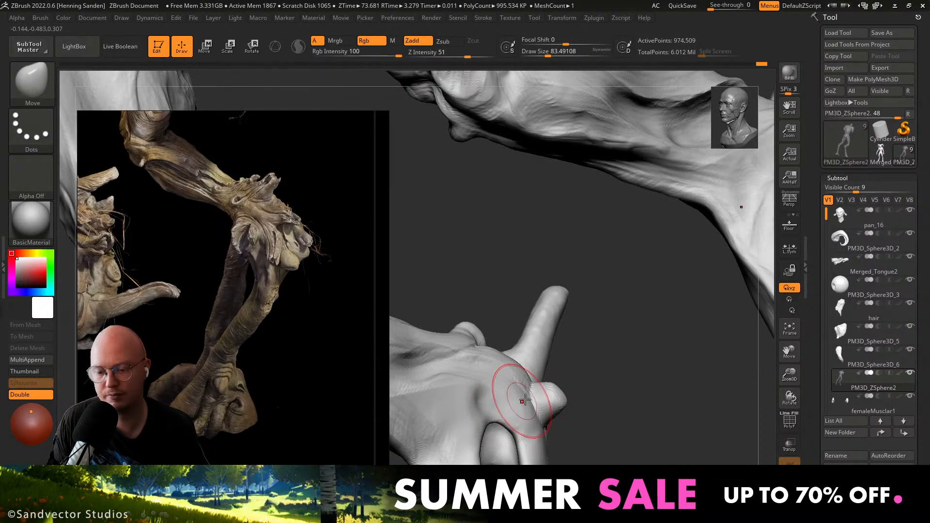
key("s")
left_click_drag(527, 396, 529, 396)
left_click_drag(544, 406, 536, 384)
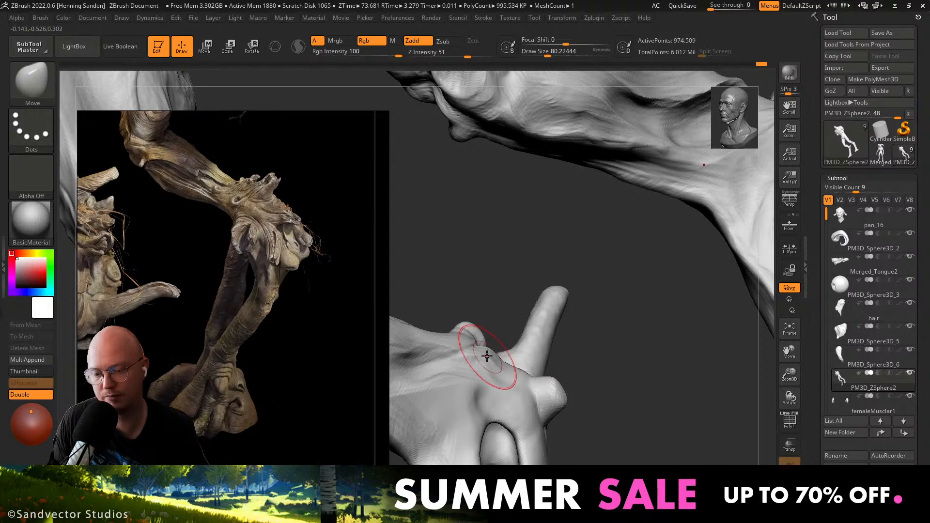
left_click_drag(484, 358, 485, 364)
Build up folds around the hock's knobs with ClayBuildup, using a draw size of about 68 to 49.
mouse_move(484, 364)
right_mouse_down()
mouse_move(516, 395)
mouse_move(524, 389)
right_mouse_up()
key("b")
key("c")
key("b")
key("s")
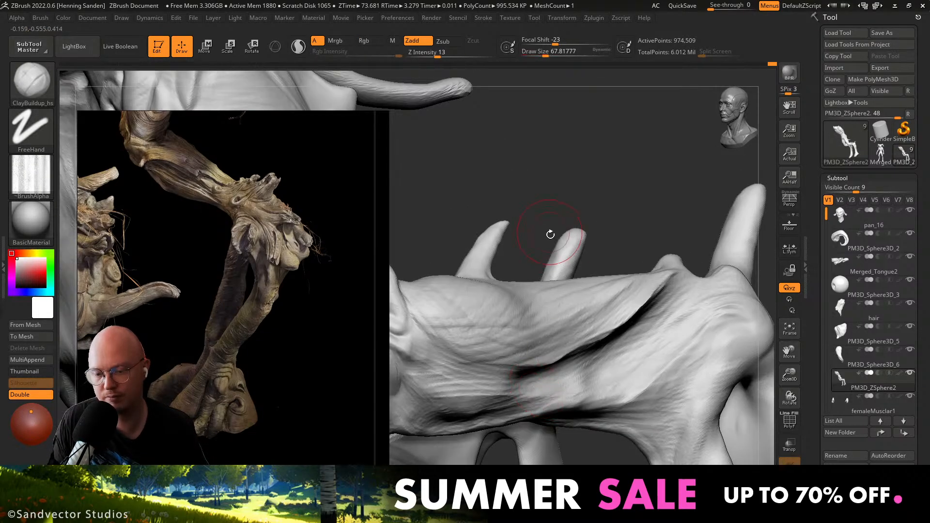
right_click_drag(550, 232, 550, 383)
mouse_move(493, 360)
left_mouse_down()
mouse_move(527, 398)
mouse_move(471, 380)
left_mouse_up()
right_click_drag(471, 380, 485, 370)
mouse_move(485, 370)
right_mouse_down("ctrl")
mouse_move(490, 347)
mouse_move(475, 307)
mouse_move(494, 312)
mouse_move(469, 324)
mouse_move(504, 269)
mouse_move(534, 352)
right_mouse_up("ctrl")
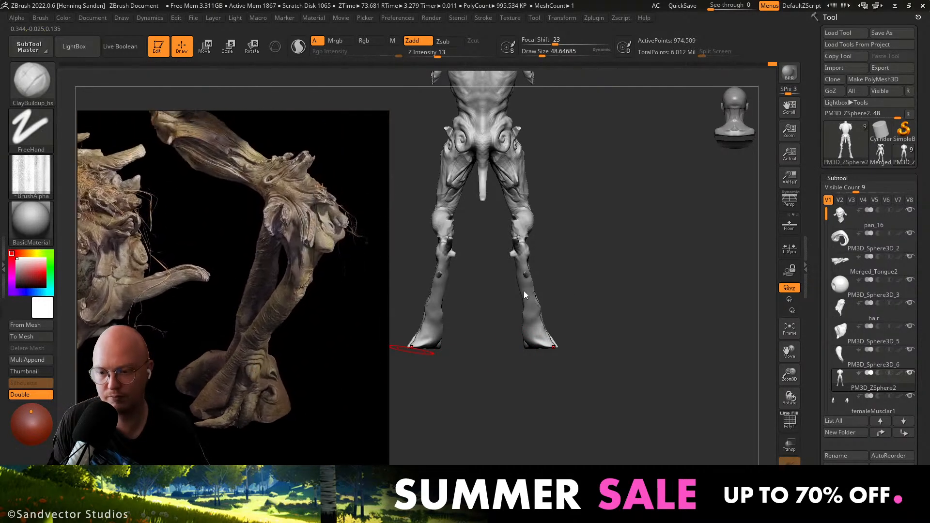
Sculpt curved horizontal wrinkles across the back of the rear strut below its small spike at a draw size of about 44.
mouse_move(524, 290)
right_mouse_down()
mouse_move(542, 271)
mouse_move(508, 318)
mouse_move(507, 298)
mouse_move(547, 286)
right_mouse_up()
key("[")
left_click_drag(507, 278, 519, 267)
right_click_drag(567, 278, 638, 322)
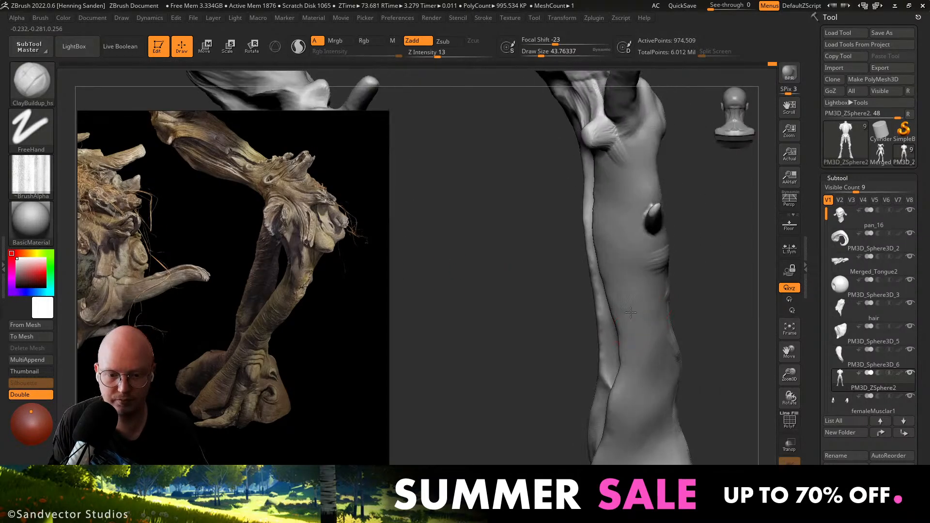
left_click_drag(630, 313, 626, 275)
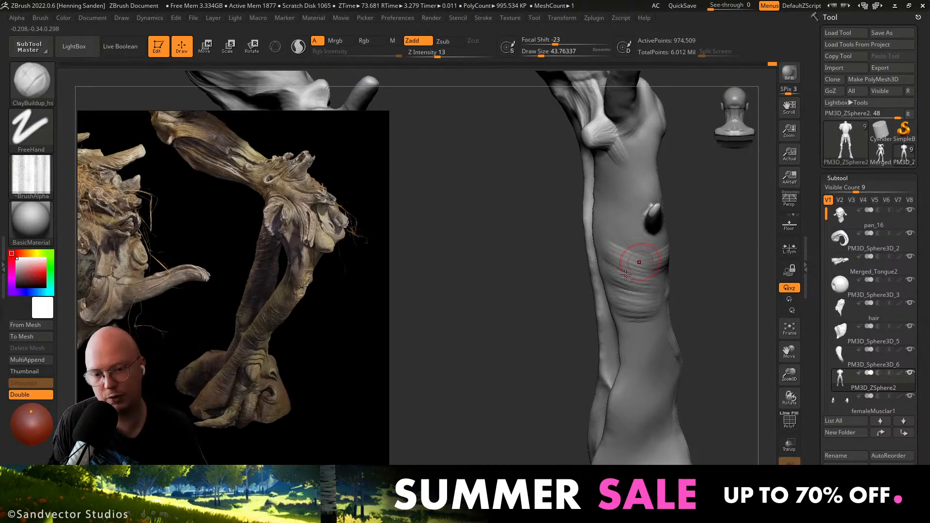
right_click_drag(626, 275, 574, 277, "alt")
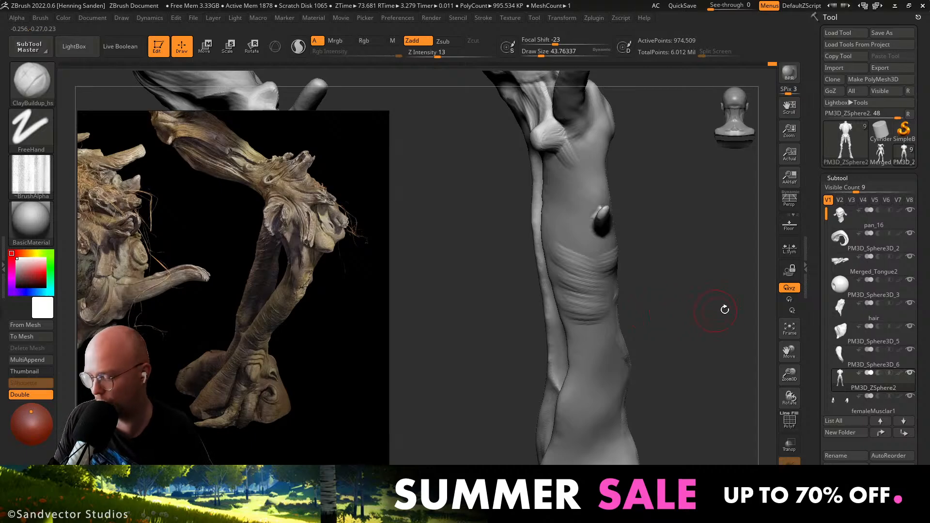
Sketch curved guide lines across the back of the lower leg to plan the wrinkle direction.
key("ctrl+shift")
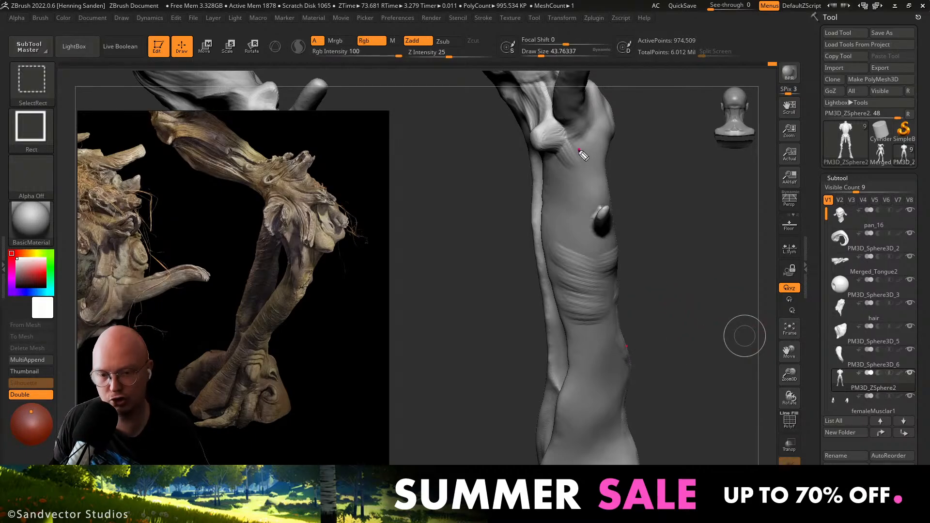
left_click_drag(579, 150, 617, 439)
left_click_drag(621, 367, 576, 373)
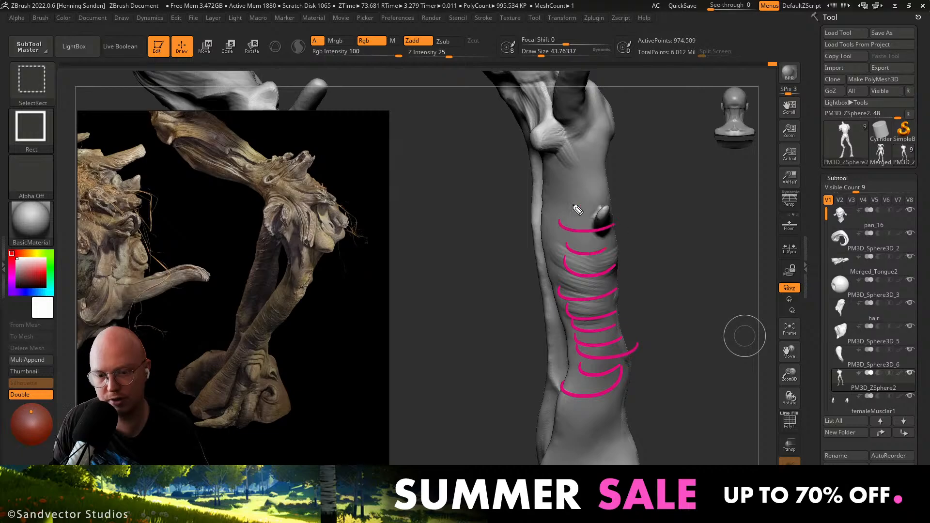
Extend the wrapping wrinkles down the back of the rear strut, using a draw size of about 46 to 41.
left_click_drag(639, 303, 589, 323)
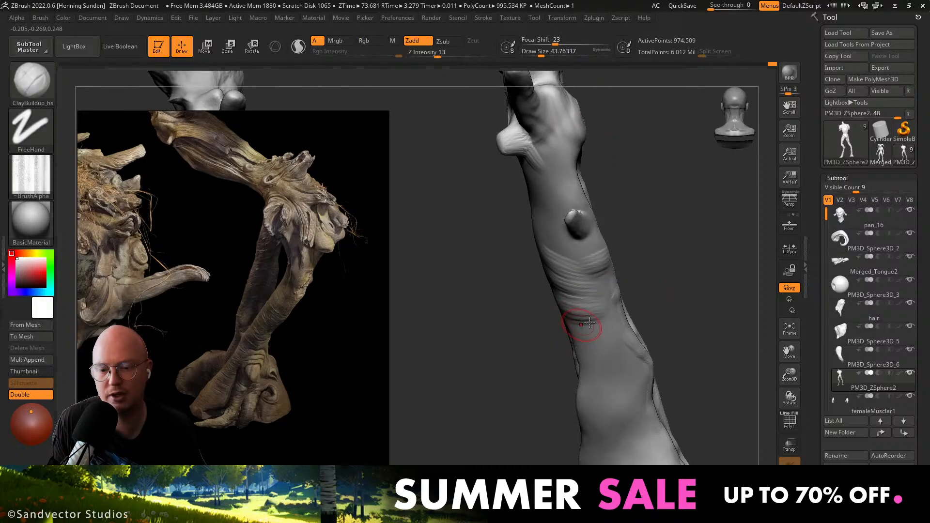
key("s")
left_click(614, 329)
right_click_drag(614, 333, 628, 368)
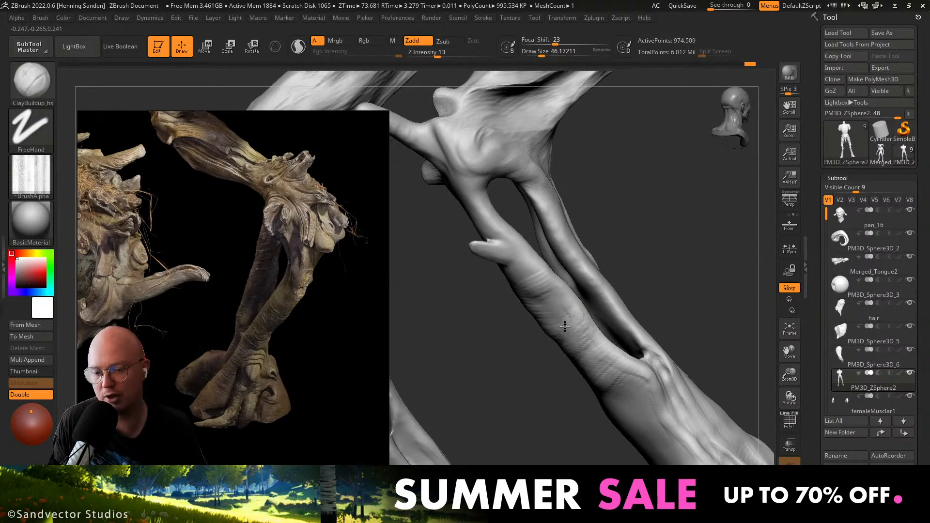
mouse_move(541, 283)
right_mouse_down()
mouse_move(537, 268)
mouse_move(519, 269)
right_mouse_up()
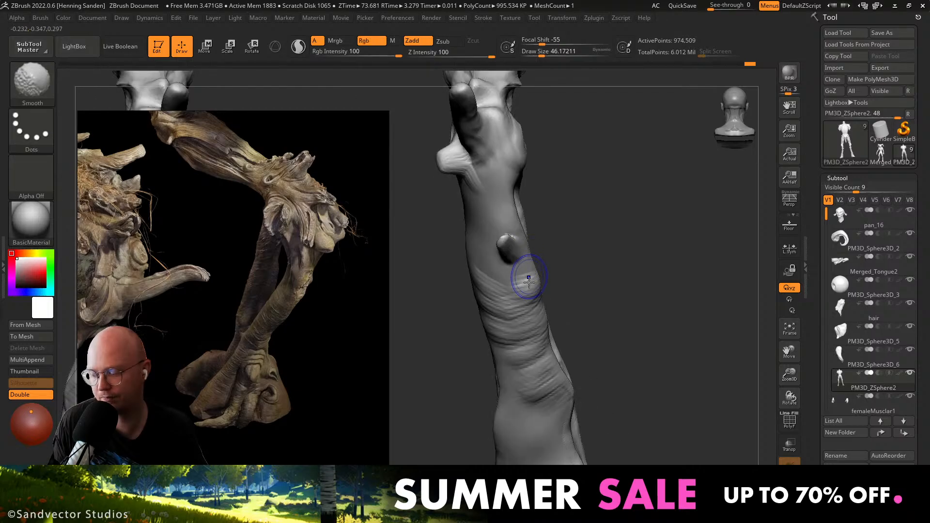
right_click_drag(526, 308, 573, 311)
key("s")
left_click_drag(575, 312, 569, 314)
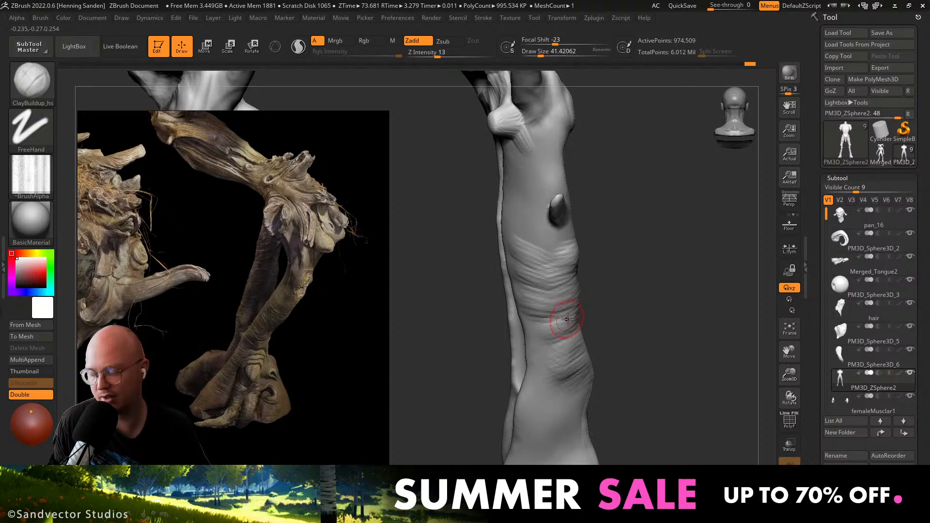
Continue the skin folds onto the rear strut's inner side and up toward the hock, using draw sizes between about 44 and 59.
mouse_move(561, 319)
right_mouse_down()
mouse_move(552, 322)
mouse_move(530, 241)
right_mouse_up()
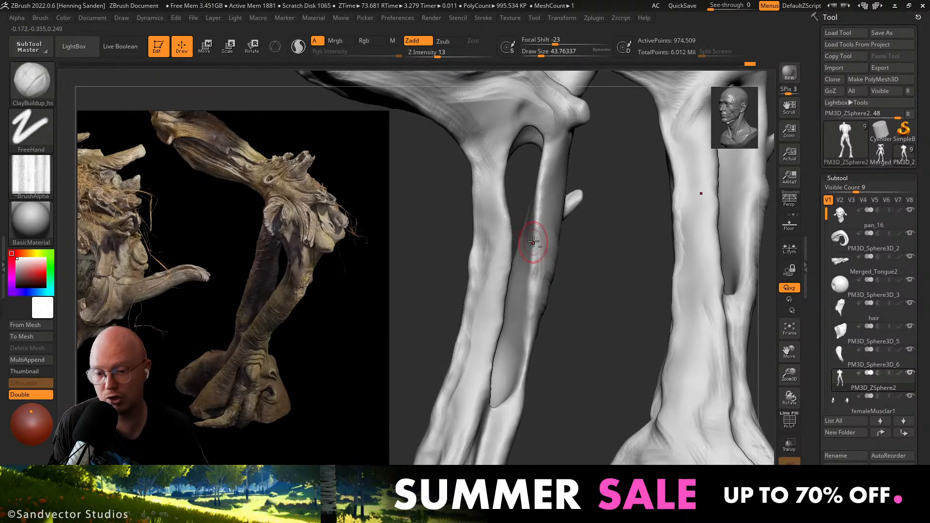
mouse_move(522, 361)
right_mouse_down()
mouse_move(539, 266)
mouse_move(523, 188)
right_mouse_up()
key("s")
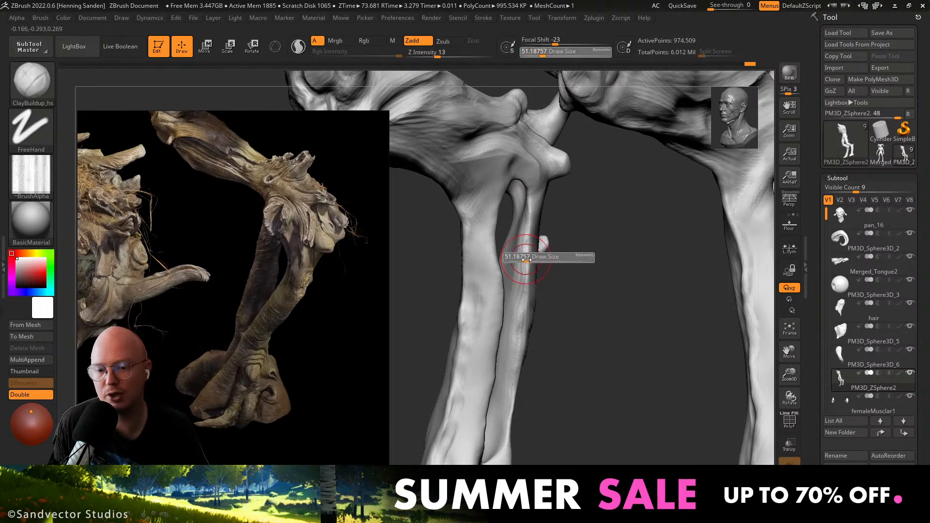
left_click_drag(523, 274, 524, 271)
mouse_move(524, 278)
right_mouse_down()
mouse_move(538, 290)
mouse_move(495, 211)
right_mouse_up()
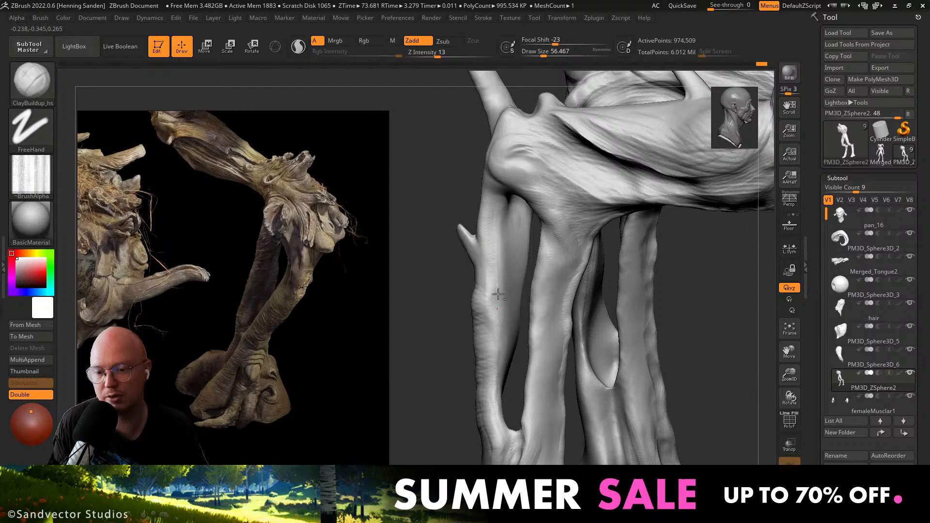
mouse_move(504, 282)
right_mouse_down()
mouse_move(514, 325)
mouse_move(565, 251)
mouse_move(518, 270)
mouse_move(535, 270)
mouse_move(604, 339)
mouse_move(581, 218)
mouse_move(565, 208)
mouse_move(565, 172)
mouse_move(556, 255)
right_mouse_up()
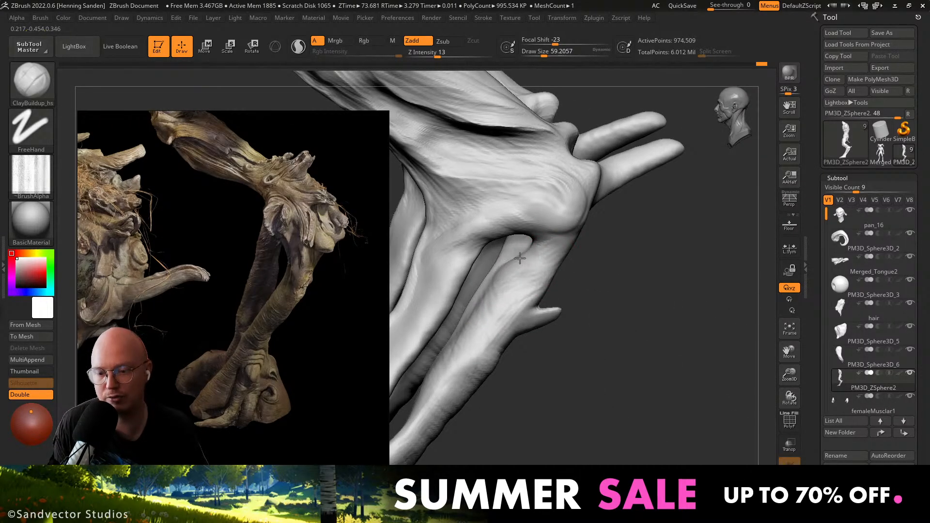
Sculpt wrapping wrinkles down the rear strut's inner side below the small spike, using a draw size of about 94.
right_click_drag(482, 295, 527, 267, "alt")
key("s")
left_click_drag(529, 269, 534, 269)
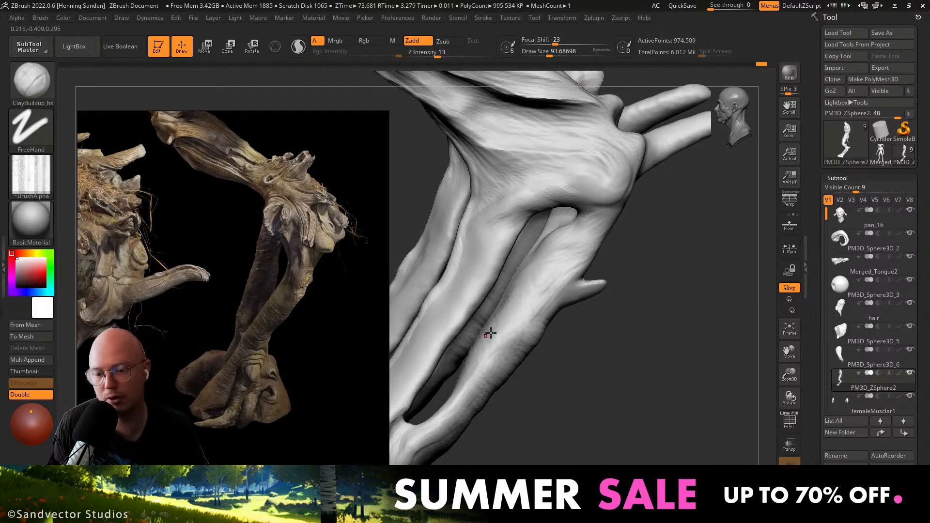
mouse_move(490, 333)
right_mouse_down()
mouse_move(515, 307)
mouse_move(529, 318)
mouse_move(490, 359)
mouse_move(544, 277)
mouse_move(600, 332)
mouse_move(591, 330)
right_mouse_up()
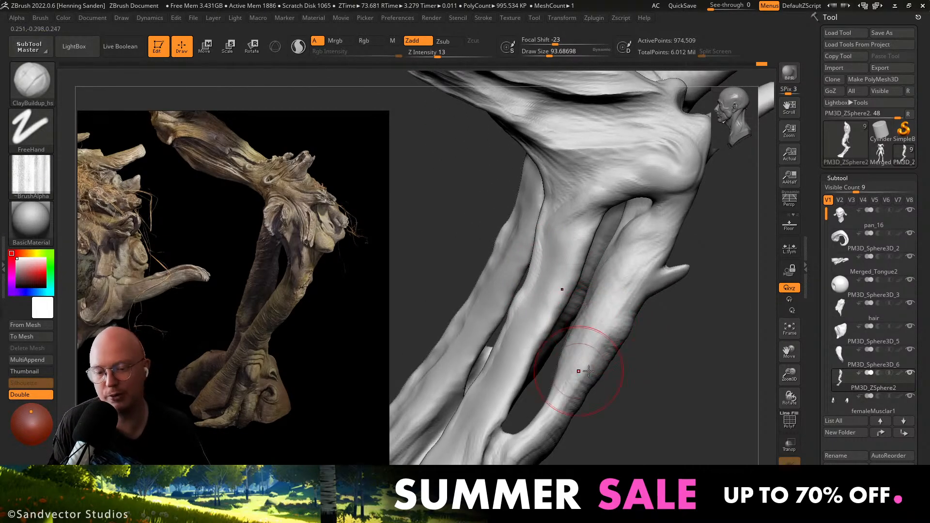
right_click_drag(589, 371, 595, 328)
left_click_drag(625, 310, 623, 356)
right_click_drag(623, 356, 618, 278, "alt")
mouse_move(605, 300)
left_mouse_down()
mouse_move(624, 297)
mouse_move(599, 382)
mouse_move(569, 399)
left_mouse_up()
Extend the curved wrinkles down the back of the lower leg toward the hoof, using draw sizes from about 90 to 68.
right_click_drag(601, 407, 604, 321, "alt")
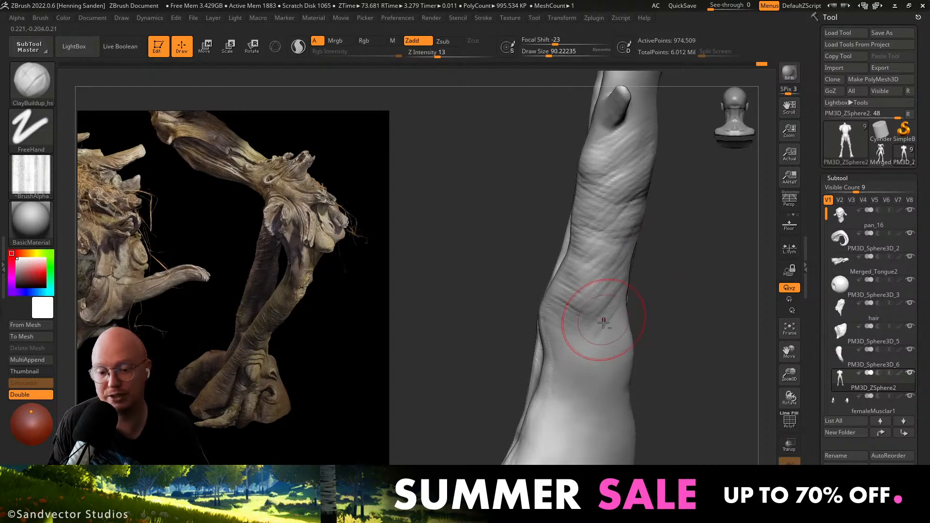
mouse_move(620, 318)
left_mouse_down()
mouse_move(564, 353)
mouse_move(609, 338)
mouse_move(583, 385)
left_mouse_up()
right_click_drag(591, 373, 595, 318, "ctrl")
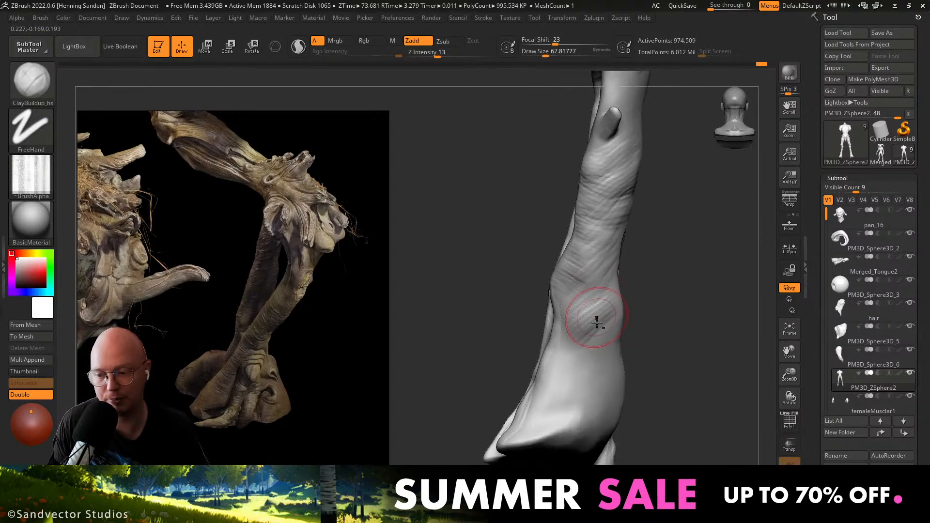
mouse_move(608, 331)
left_mouse_down()
mouse_move(574, 342)
mouse_move(584, 317)
mouse_move(574, 276)
left_mouse_up()
Sculpt skin folds around the small spike and up the back of the strut toward the hock.
right_click_drag(617, 215, 552, 317, "alt")
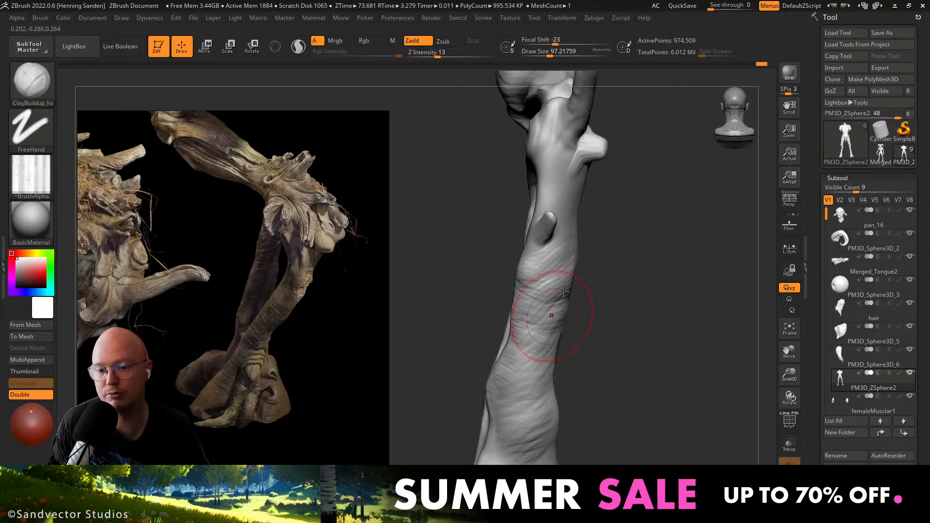
key("s")
left_click(558, 272)
left_click_drag(569, 247, 548, 220)
mouse_move(557, 213)
right_mouse_down()
mouse_move(576, 202)
mouse_move(557, 274)
mouse_move(576, 201)
mouse_move(564, 264)
right_mouse_up()
key("s")
left_click(543, 240)
mouse_move(535, 241)
left_mouse_down()
mouse_move(538, 254)
mouse_move(518, 272)
left_mouse_up()
right_click_drag(521, 267, 542, 264)
mouse_move(529, 259)
left_mouse_down()
mouse_move(517, 283)
mouse_move(502, 242)
mouse_move(510, 227)
mouse_move(499, 213)
left_mouse_up()
Build up flowing folds along the deep crease on the side of the hock, using draw sizes between about 39 and 62.
right_click_drag(505, 207, 570, 281, "alt")
key("s")
left_click(569, 286)
left_click_drag(581, 313, 562, 304)
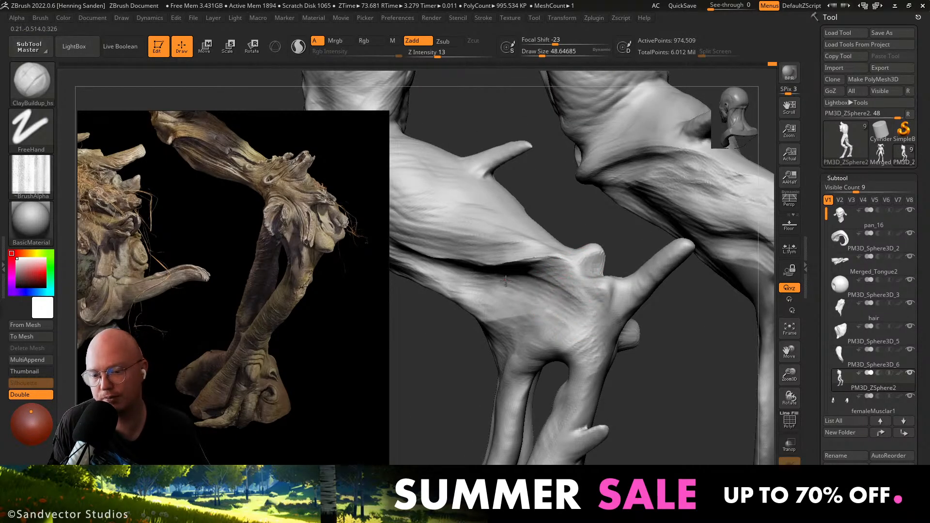
right_click_drag(550, 289, 573, 300)
left_click_drag(567, 283, 506, 277)
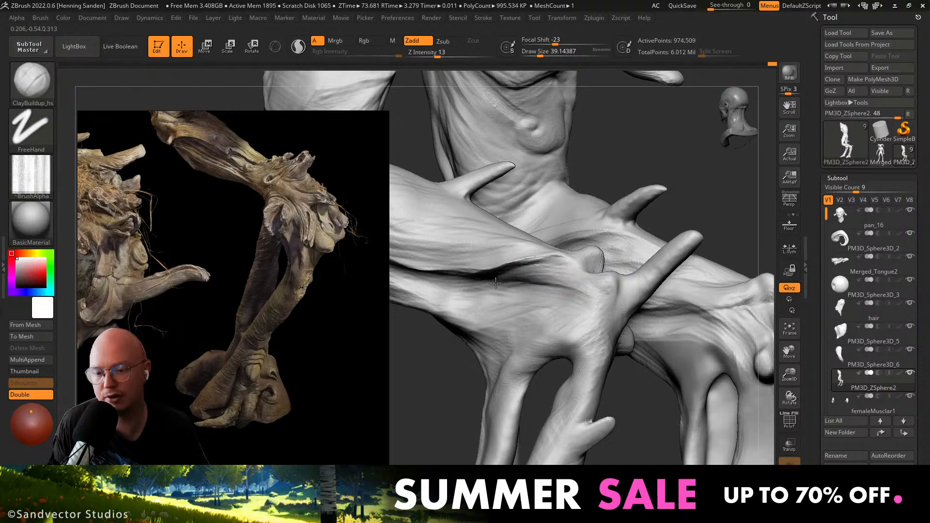
mouse_move(512, 283)
right_mouse_down()
mouse_move(619, 301)
mouse_move(582, 275)
right_mouse_up()
key("bracketright")
key("bracketright")
left_click_drag(617, 296, 491, 290)
Mask a small round patch on the side of the hock beside the large spike, then invert the mask.
mouse_move(552, 286)
right_mouse_down("ctrl")
mouse_move(559, 255)
mouse_move(521, 272)
mouse_move(574, 300)
right_mouse_up("ctrl")
mouse_move(575, 301)
right_mouse_down("ctrl")
mouse_move(575, 276)
mouse_move(583, 319)
right_mouse_up("ctrl")
right_click_drag(594, 282, 472, 265)
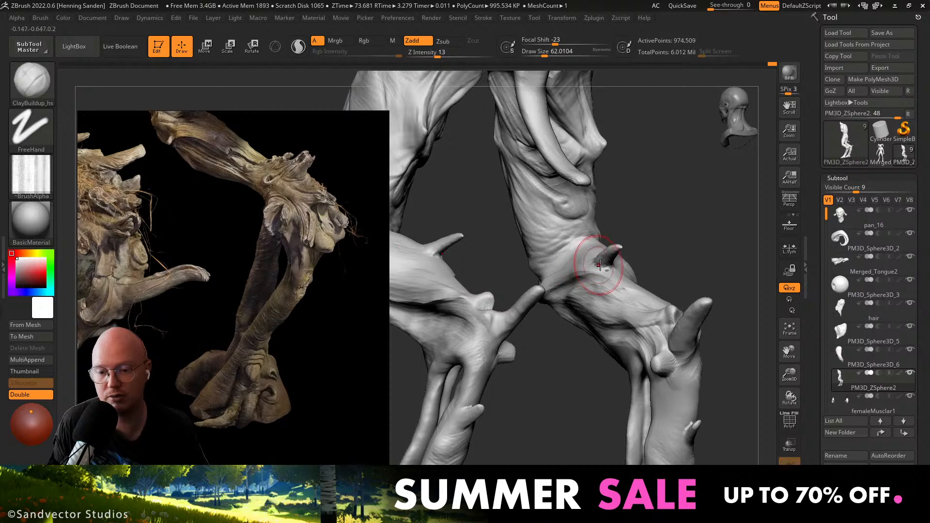
mouse_move(598, 265)
right_mouse_down("alt")
mouse_move(587, 326)
mouse_move(523, 312)
right_mouse_up("alt")
mouse_move(512, 280)
right_mouse_down()
mouse_move(523, 277)
mouse_move(503, 273)
mouse_move(535, 257)
mouse_move(406, 211)
right_mouse_up()
scroll(294, 293, "down", 5)
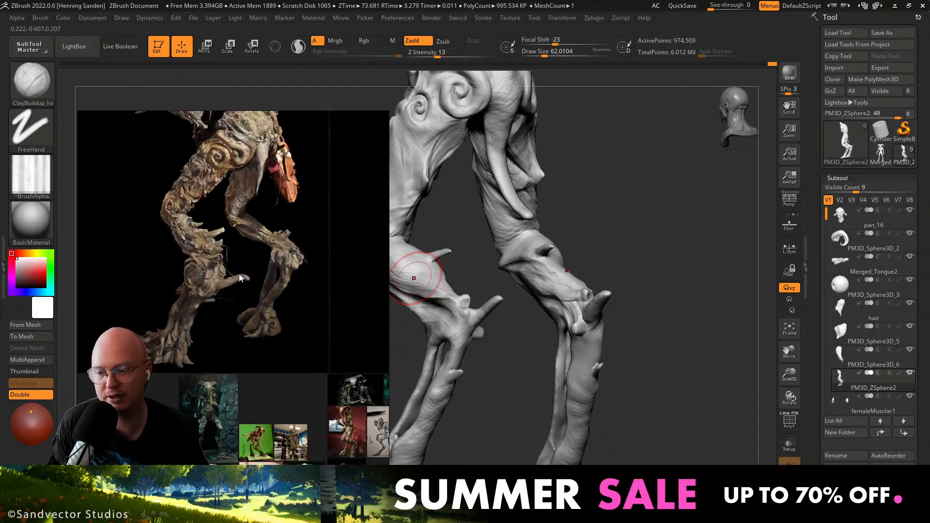
scroll(279, 267, "up", 4)
right_click_drag(597, 312, 533, 296, "ctrl")
key("ctrl")
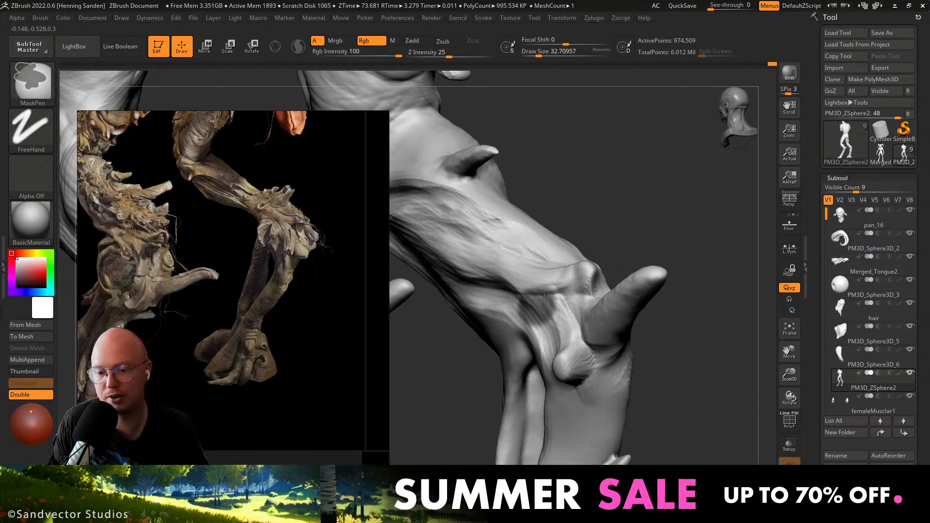
left_click(746, 300, "ctrl")
mouse_move(746, 300)
right_mouse_down()
mouse_move(611, 294)
mouse_move(605, 286)
right_mouse_up()
Pull the unmasked patch outward into a rounded knob with the Move brush at a draw size of about 44, and clear the mask.
key("w")
key("q")
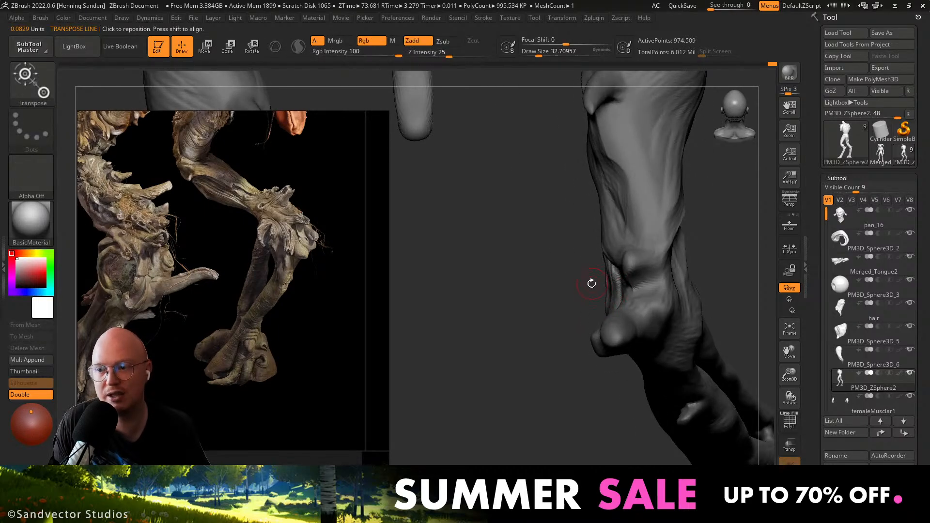
right_click_drag(558, 308, 550, 318)
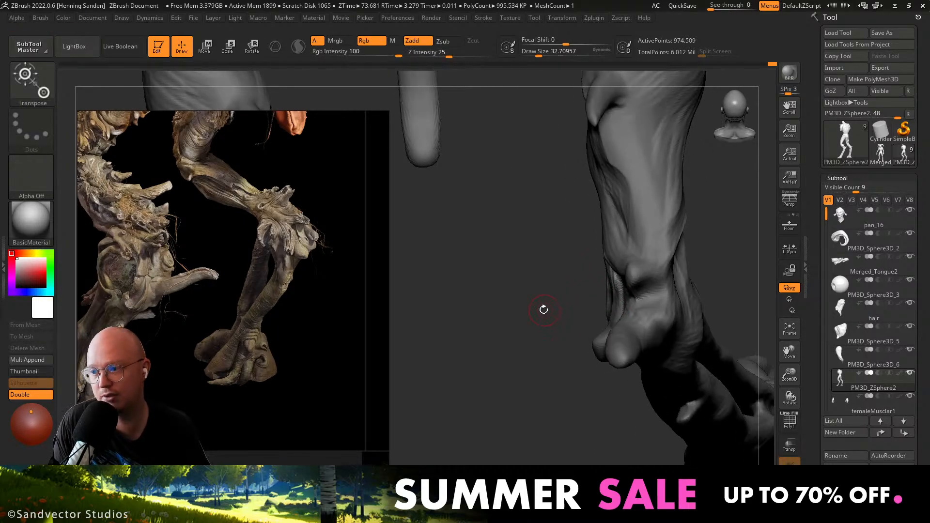
key("b")
key("m")
key("v")
key("s")
left_click_drag(585, 275, 601, 275)
mouse_move(602, 276)
right_mouse_down()
mouse_move(618, 283)
mouse_move(602, 291)
mouse_move(620, 289)
right_mouse_up()
key("s")
left_click_drag(605, 286, 591, 286)
right_click_drag(591, 286, 599, 291)
left_click_drag(602, 292, 598, 283)
right_click_drag(597, 283, 595, 270)
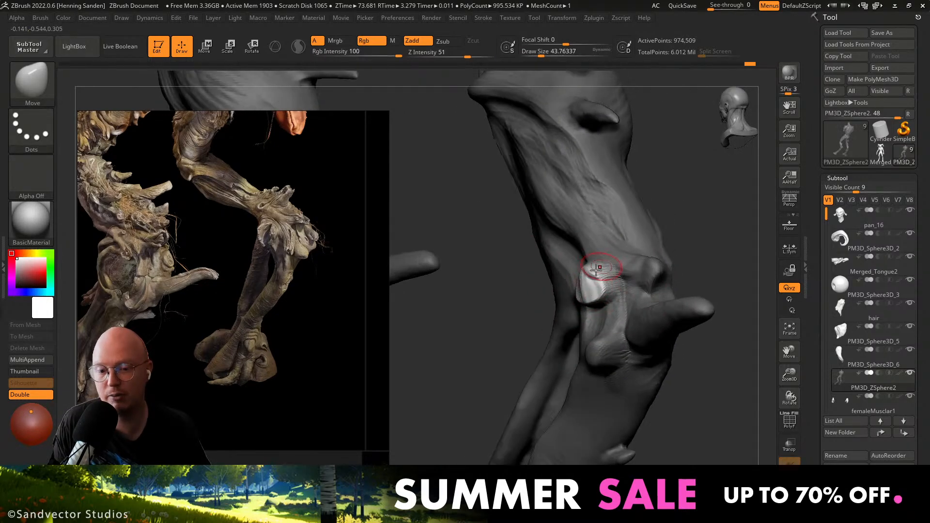
left_click_drag(705, 225, 741, 206)
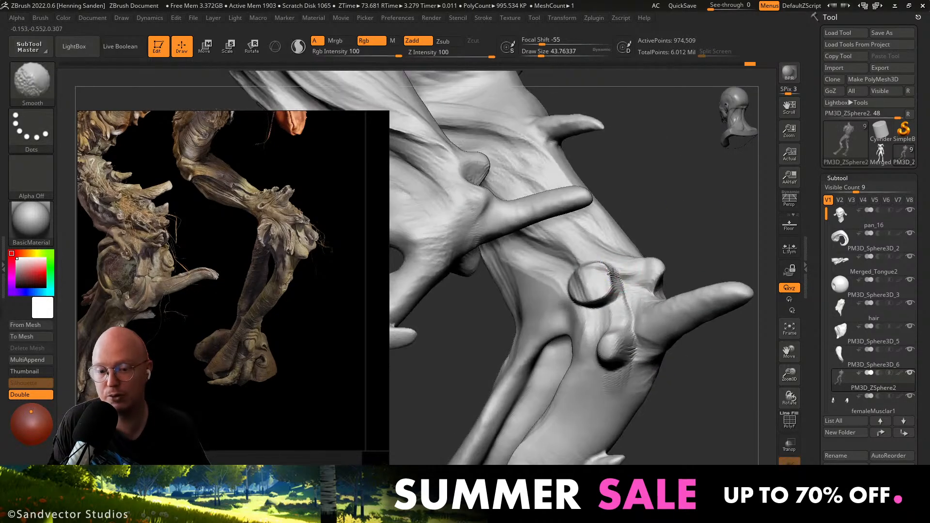
Smooth the new knob and push its face inward with the Move brush at a draw size of about 51.
right_click_drag(591, 272, 597, 285)
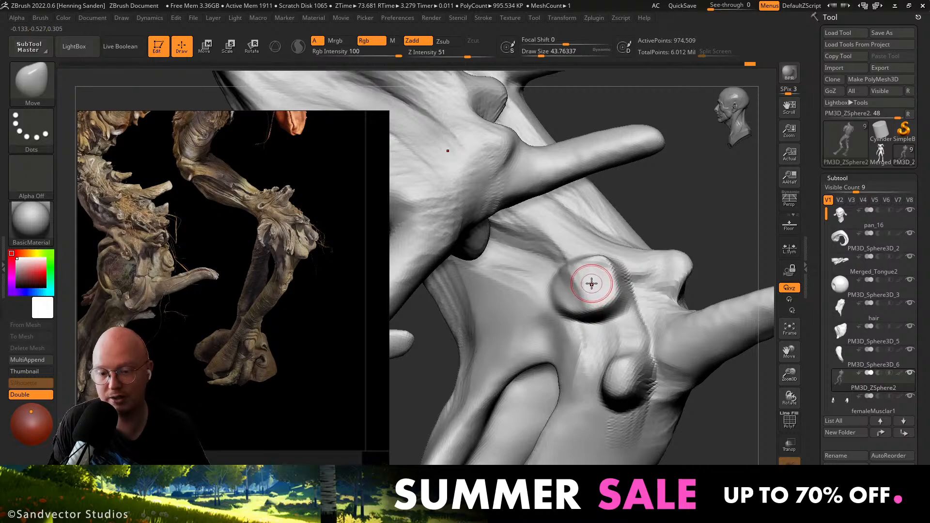
left_click_drag(591, 284, 576, 286, "ctrl")
mouse_move(668, 217)
left_mouse_down("ctrl")
mouse_move(678, 209)
mouse_move(625, 221)
left_mouse_up("ctrl")
key("s")
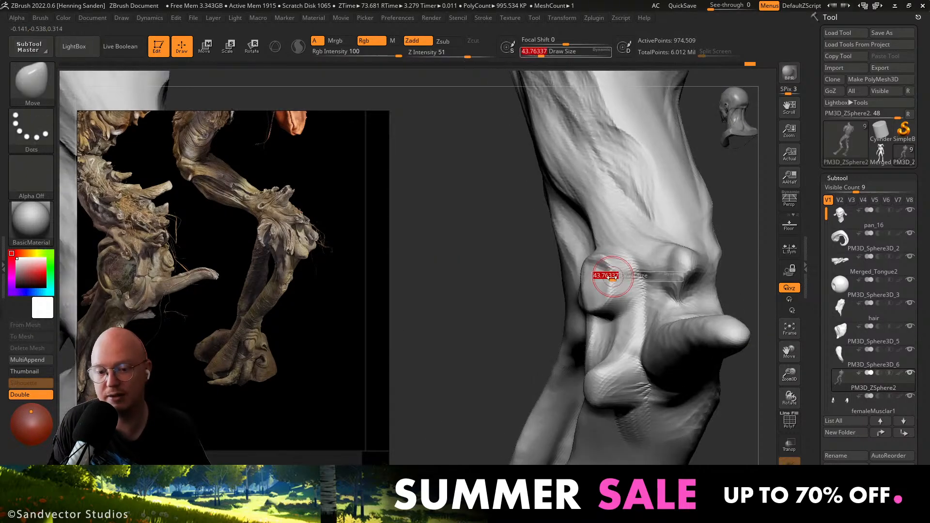
left_click_drag(612, 278, 614, 277)
right_click_drag(617, 278, 592, 301)
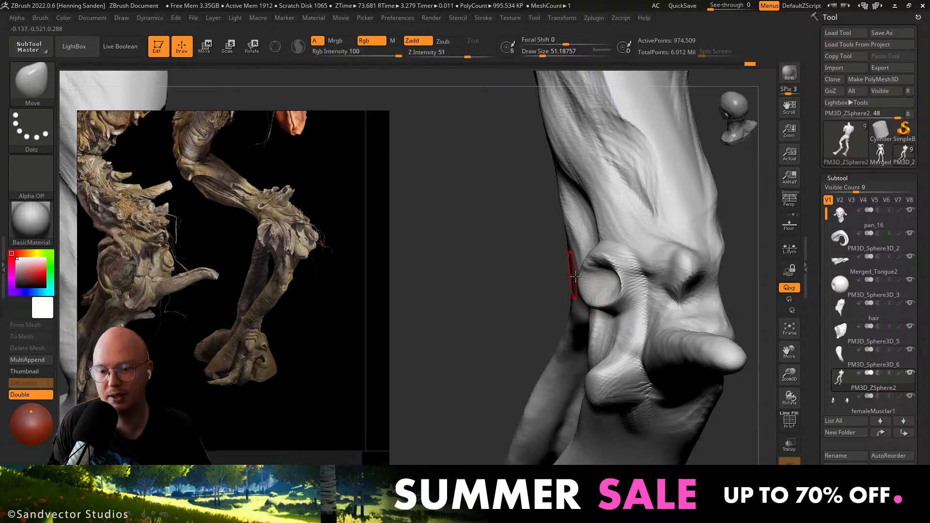
left_click_drag(592, 263, 597, 267)
right_click_drag(597, 267, 625, 262)
Carve grooves along the ridge and into the lower knob with DamStandard at a draw size of about 39, following the enlarged hock reference.
middle_click_drag(279, 262, 275, 283)
scroll(275, 282, "up", 5)
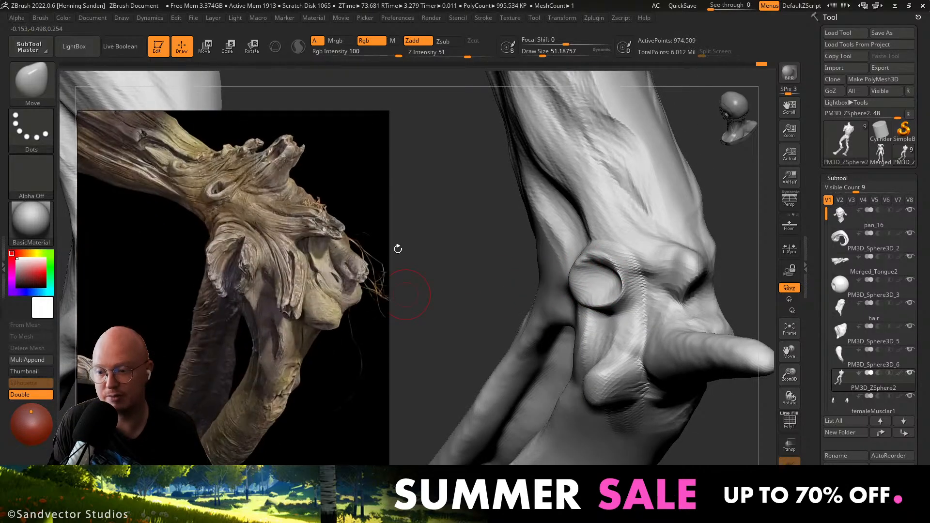
mouse_move(605, 278)
right_mouse_down()
mouse_move(620, 273)
mouse_move(644, 296)
right_mouse_up()
key("b")
key("d")
key("s")
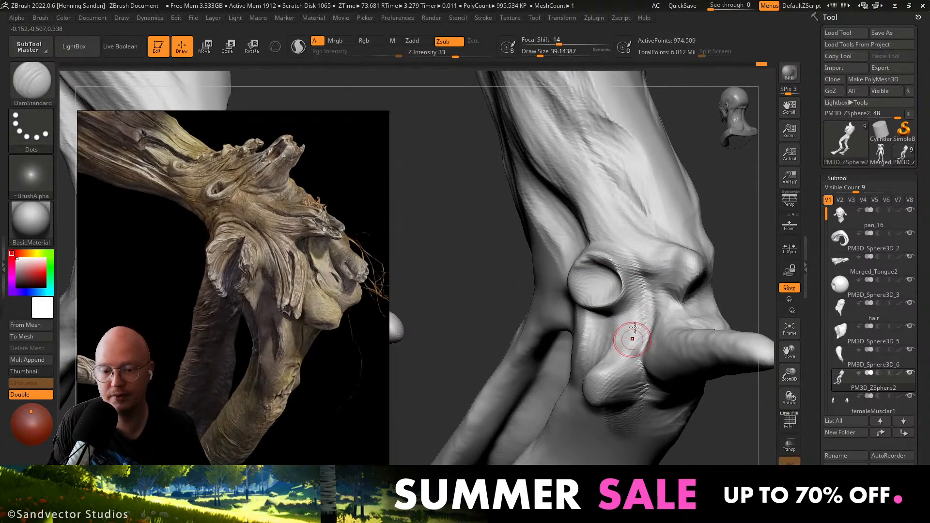
left_click_drag(635, 327, 626, 349)
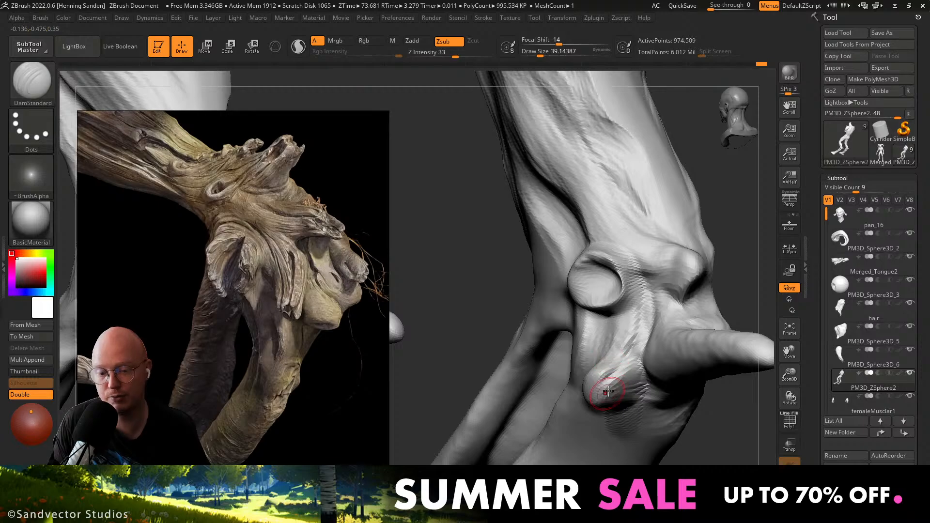
right_click_drag(592, 383, 622, 310)
Carve a crease around the rim of the round knob on the hock with DamStandard.
right_click_drag(617, 276, 612, 270)
key("s")
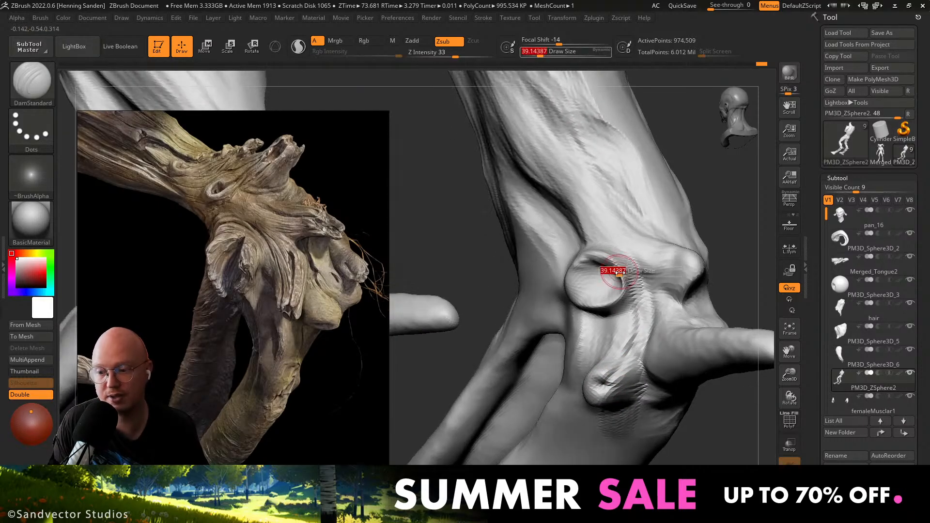
left_click_drag(612, 271, 616, 271)
mouse_move(597, 233)
right_mouse_down()
mouse_move(619, 254)
mouse_move(595, 265)
mouse_move(600, 274)
right_mouse_up()
left_click_drag(600, 274, 561, 290)
Build up curved folds around the round knob's outer edge with the ClayBuildup brush.
right_click_drag(565, 288, 602, 262)
key("b")
key("c")
key("b")
key("s")
mouse_move(576, 266)
left_mouse_down()
mouse_move(556, 292)
mouse_move(554, 259)
mouse_move(557, 272)
left_mouse_up()
key("s")
mouse_move(557, 267)
left_mouse_down()
mouse_move(547, 243)
mouse_move(539, 271)
left_mouse_up()
right_click_drag(545, 247, 550, 234)
key("s")
left_click_drag(551, 234, 549, 234)
mouse_move(546, 257)
left_mouse_down()
mouse_move(542, 280)
mouse_move(553, 292)
left_mouse_up()
key("s")
Add finer folds beneath the round knob and across the neighbouring hock surface, using draw sizes of about 31 to 37.
mouse_move(556, 294)
right_mouse_down()
mouse_move(596, 319)
mouse_move(638, 310)
mouse_move(641, 291)
right_mouse_up()
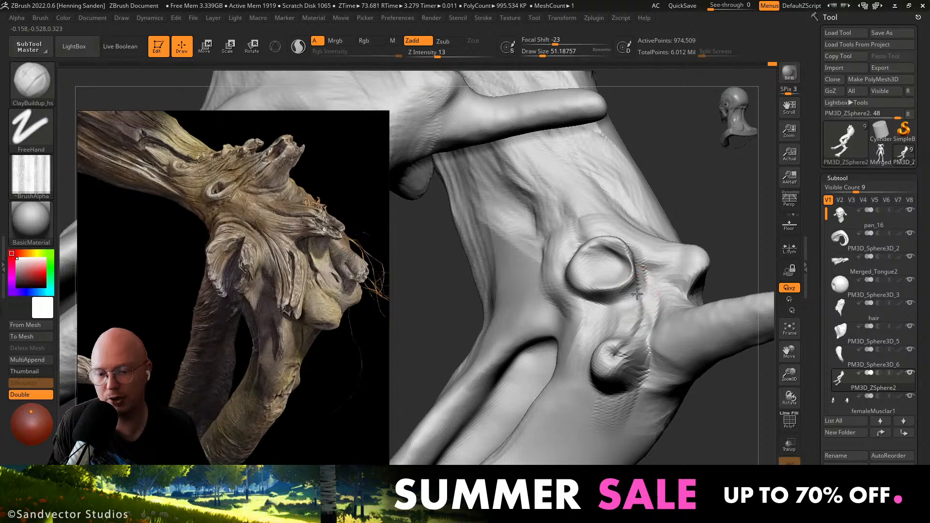
key("s")
left_click_drag(637, 294, 580, 295)
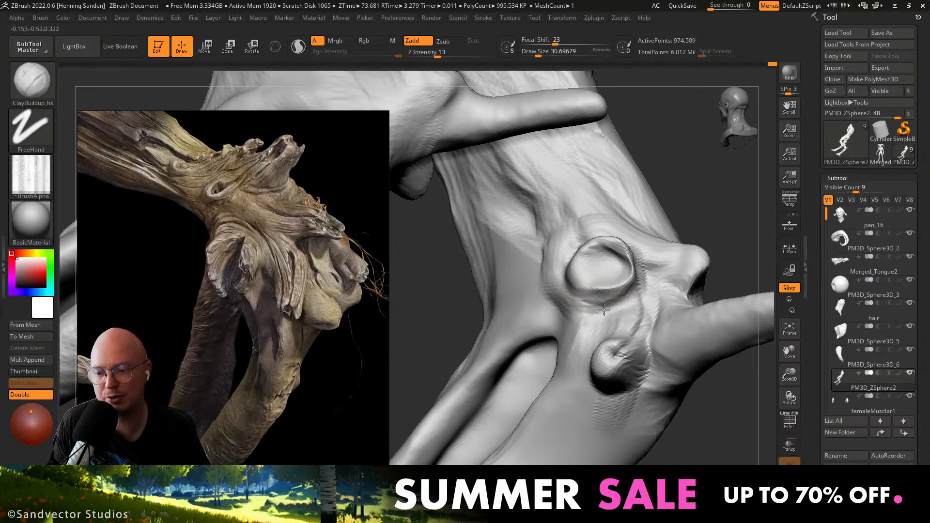
mouse_move(590, 315)
right_mouse_down()
mouse_move(585, 325)
mouse_move(580, 262)
right_mouse_up()
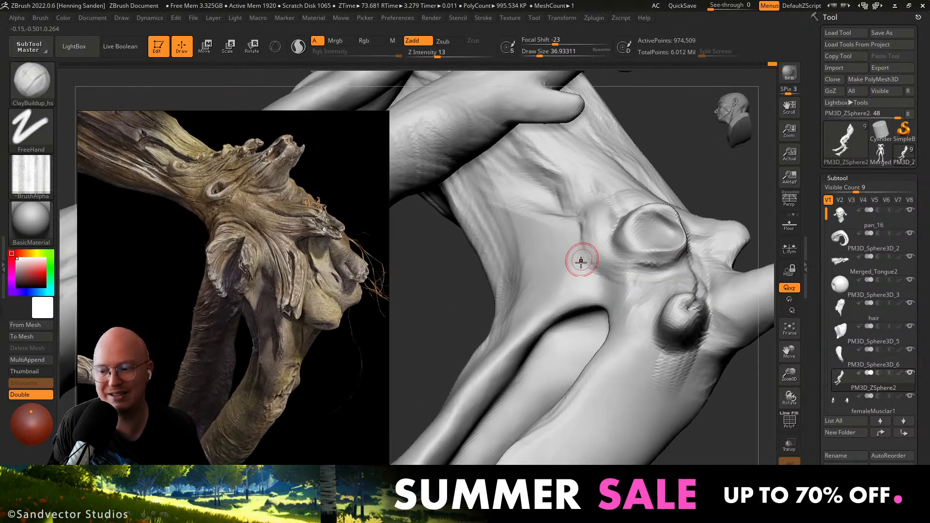
mouse_move(522, 288)
left_mouse_down()
mouse_move(552, 261)
mouse_move(532, 260)
mouse_move(515, 235)
left_mouse_up()
Sculpt folds running from below the lower knob and large spike down onto the rear strut, starting at a draw size of about 62.
mouse_move(525, 242)
right_mouse_down("ctrl")
mouse_move(591, 275)
mouse_move(629, 317)
right_mouse_up("ctrl")
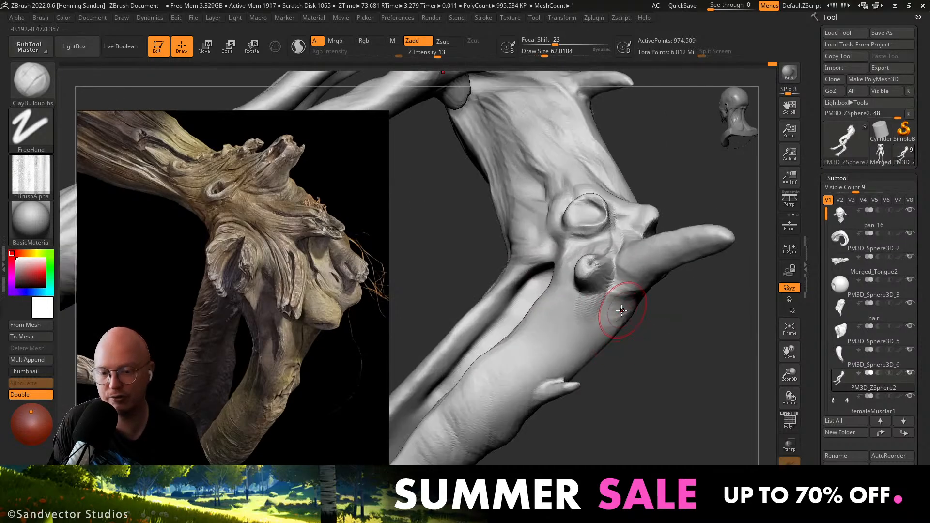
mouse_move(623, 312)
left_mouse_down()
mouse_move(564, 315)
mouse_move(571, 337)
mouse_move(562, 322)
left_mouse_up()
key("s")
left_click_drag(566, 295, 544, 355)
left_click_drag(571, 292, 542, 346)
right_click_drag(552, 359, 594, 290, "alt")
Switch to Blender, examine the horned figure scene's render settings, and return to ZBrush.
key("alt+Tab")
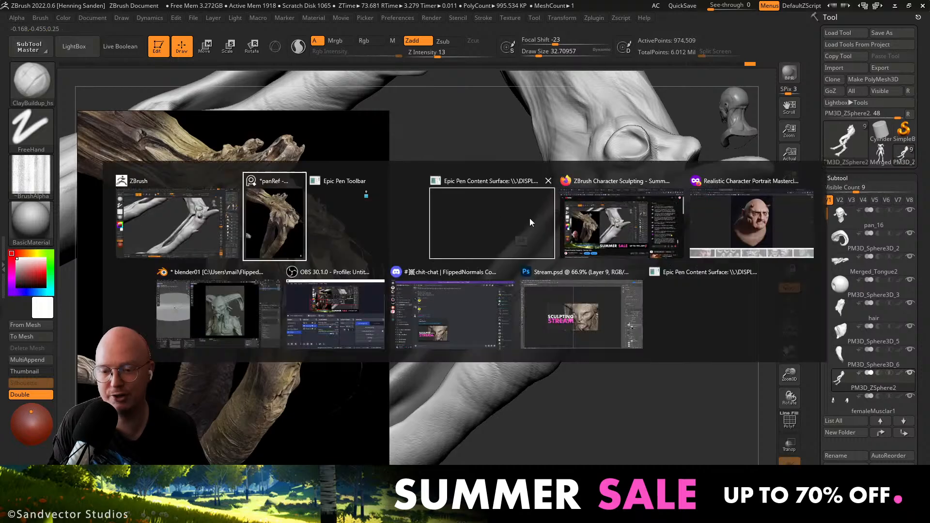
left_click(242, 322)
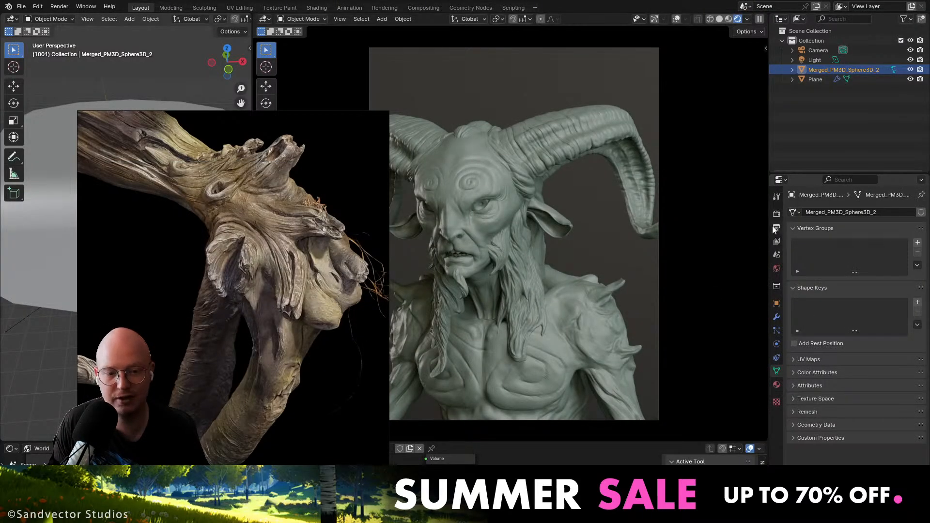
left_click(777, 213)
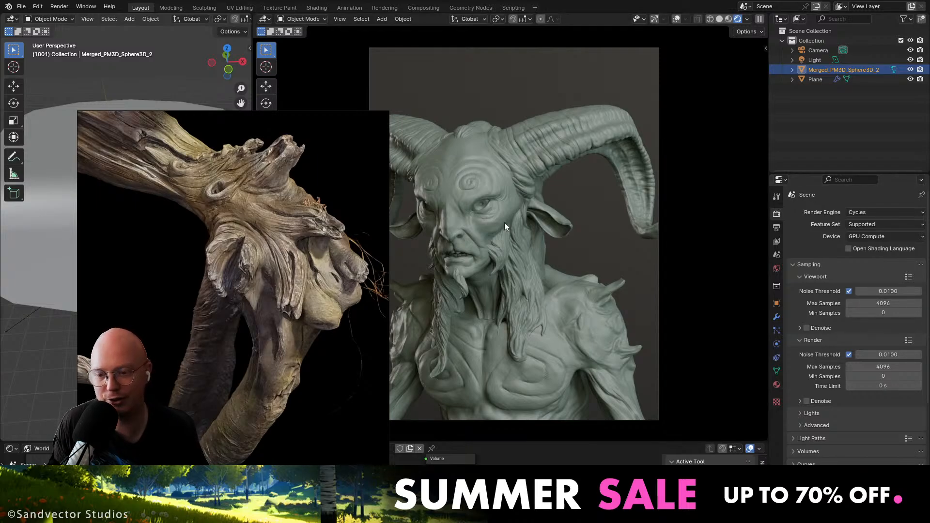
key("alt+Tab")
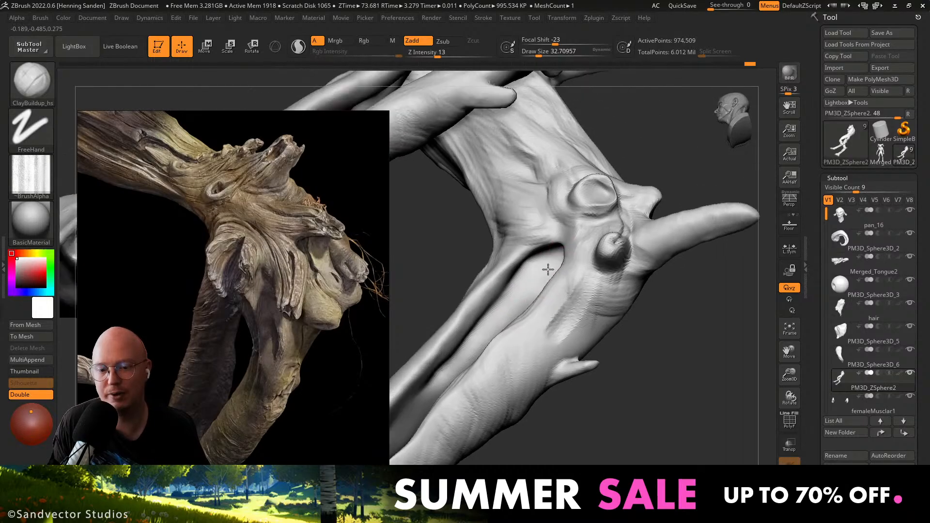
Add fine fold strokes down the strut beneath the lower knob at a draw size of about 33.
right_click_drag(548, 269, 589, 285)
left_click_drag(560, 290, 545, 322)
mouse_move(541, 328)
right_mouse_down("alt")
mouse_move(562, 203)
mouse_move(543, 195)
right_mouse_up("alt")
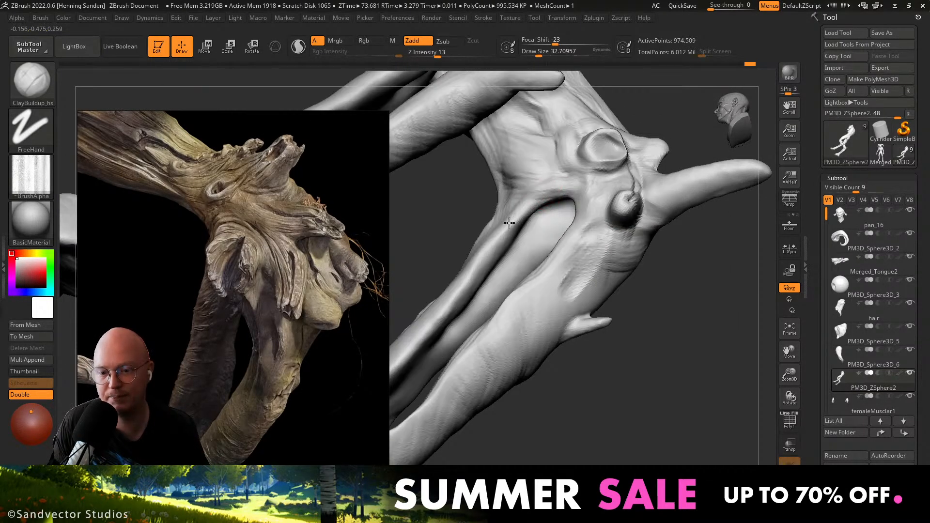
Reshape the upper rim of the hock's hollow knob with the Move brush, starting from a draw size of about 39.
right_click_drag(542, 226, 432, 187, "alt")
right_click_drag(524, 245, 550, 240, "shift")
mouse_move(533, 194)
right_mouse_down("alt")
mouse_move(557, 295)
mouse_move(539, 234)
right_mouse_up("alt")
right_click_drag(569, 172, 565, 262)
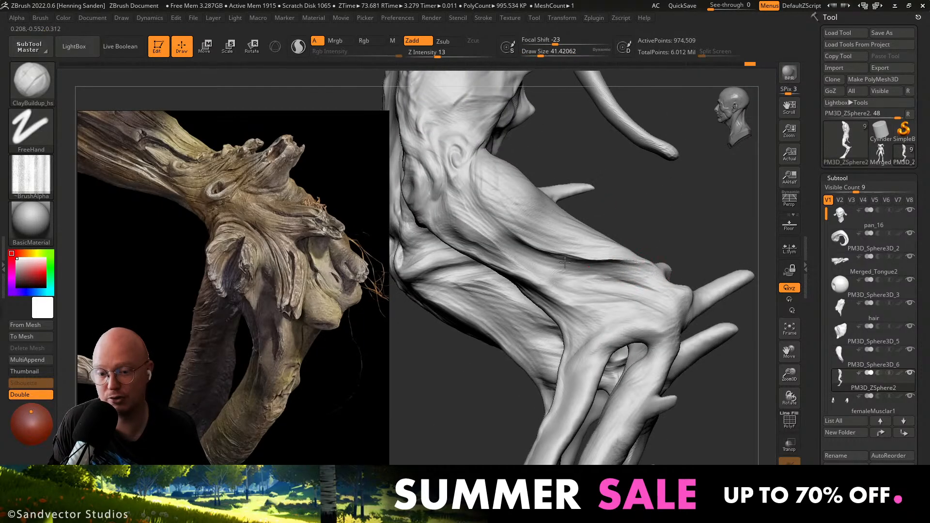
key("s")
left_click(505, 246)
mouse_move(474, 221)
right_mouse_down()
mouse_move(523, 251)
mouse_move(611, 212)
mouse_move(576, 207)
mouse_move(612, 240)
mouse_move(624, 320)
mouse_move(653, 300)
mouse_move(640, 364)
mouse_move(648, 355)
mouse_move(625, 327)
right_mouse_up()
key("b")
key("m")
key("v")
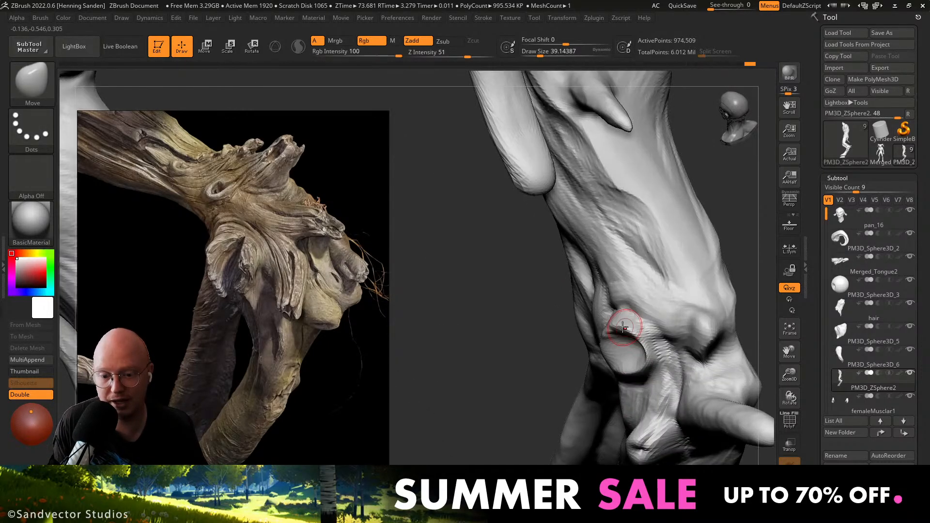
key("s")
left_click_drag(613, 335, 627, 339)
right_click_drag(627, 339, 632, 351)
left_click_drag(632, 351, 623, 353)
Examine the whole lower body and both legs from the front.
mouse_move(624, 334)
right_mouse_down()
mouse_move(405, 223)
mouse_move(552, 289)
mouse_move(512, 258)
mouse_move(410, 330)
right_mouse_up()
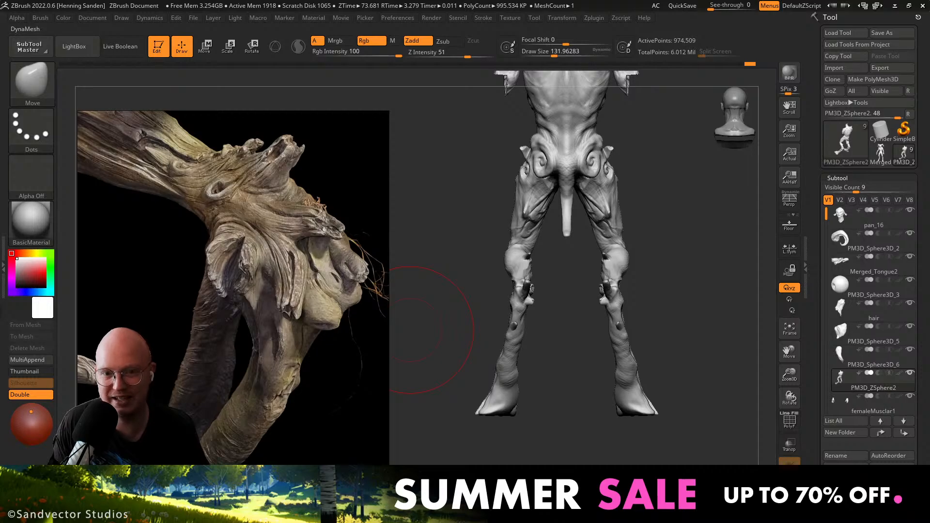
left_click_drag(423, 351, 349, 374, "ctrl")
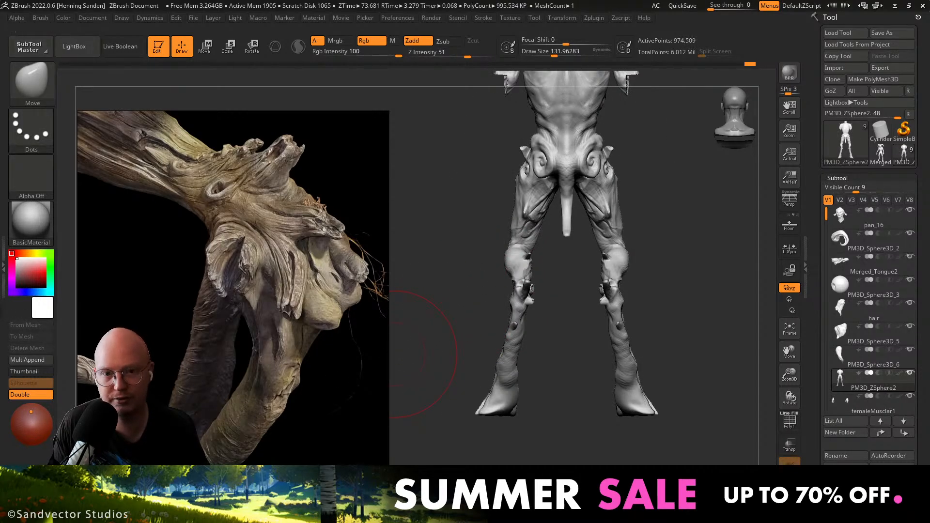
mouse_move(452, 321)
left_mouse_down()
mouse_move(472, 292)
mouse_move(426, 342)
left_mouse_up()
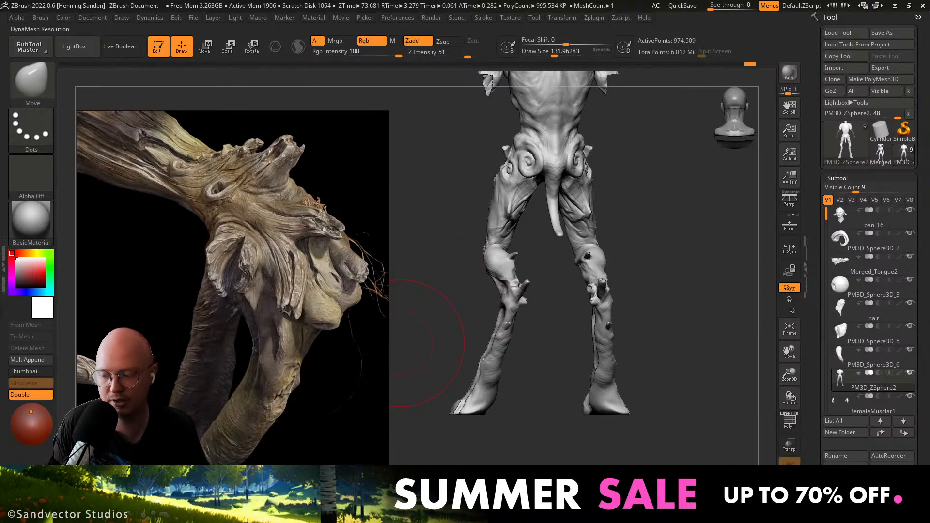
Remesh the hooved body with DynaMesh at a higher resolution.
mouse_move(457, 268)
left_mouse_down()
mouse_move(457, 255)
mouse_move(481, 249)
mouse_move(456, 252)
left_mouse_up()
key("s")
mouse_move(562, 210)
left_mouse_down("alt")
mouse_move(614, 245)
mouse_move(557, 280)
mouse_move(582, 266)
left_mouse_up("alt")
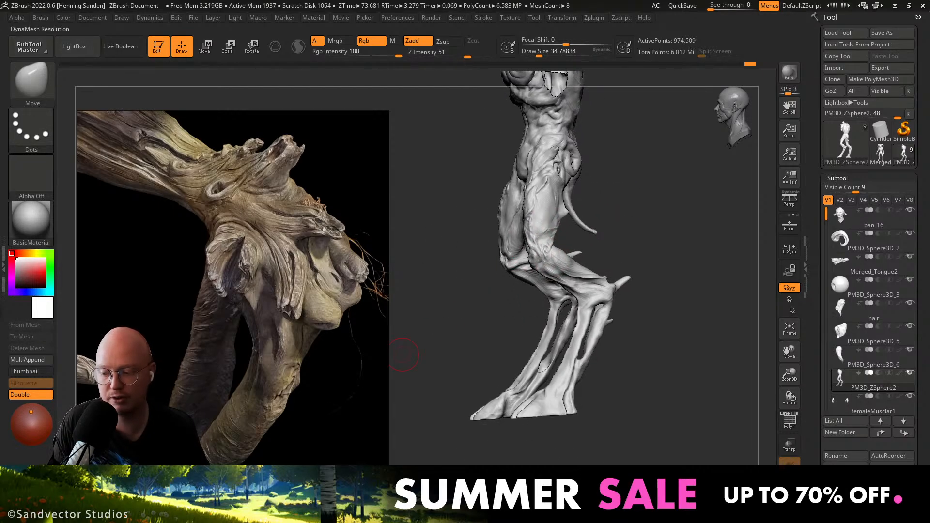
key("ctrl+z")
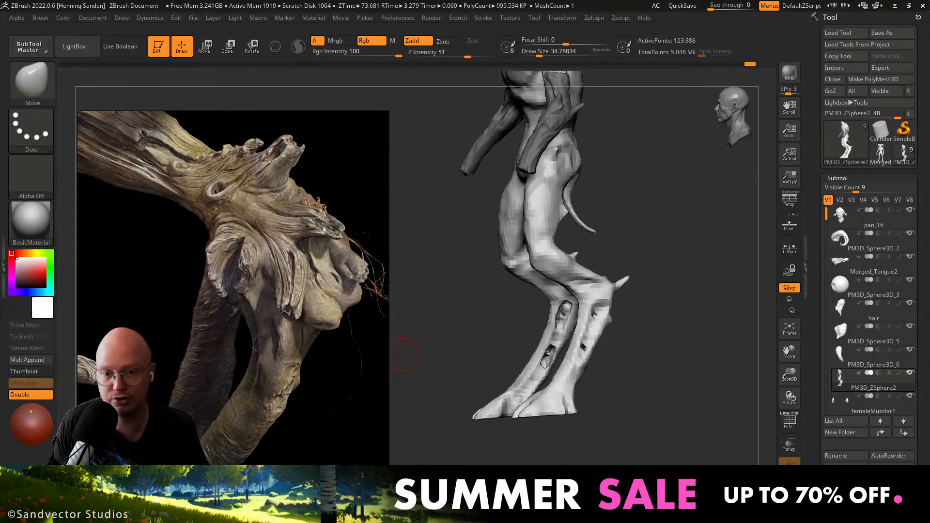
key("ctrl+shift+z")
mouse_move(405, 356)
left_mouse_down()
mouse_move(417, 367)
mouse_move(525, 299)
left_mouse_up()
left_click_drag(620, 237, 606, 315, "alt")
left_click(607, 315, "ctrl+shift")
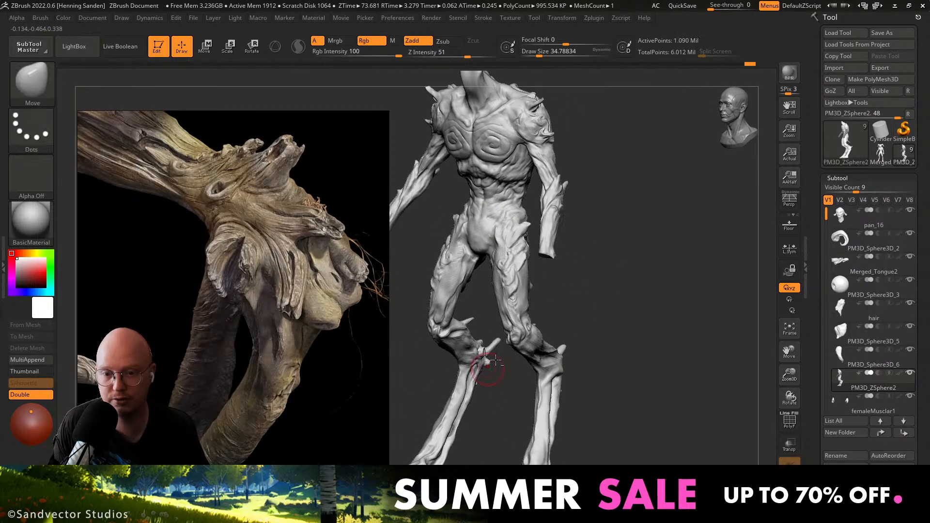
left_click_drag(493, 364, 528, 325, "alt")
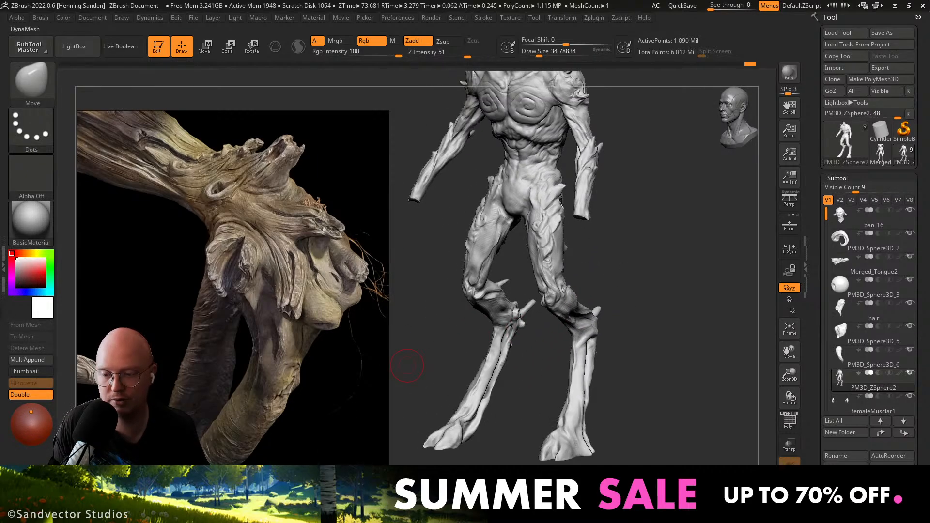
key("ctrl+z")
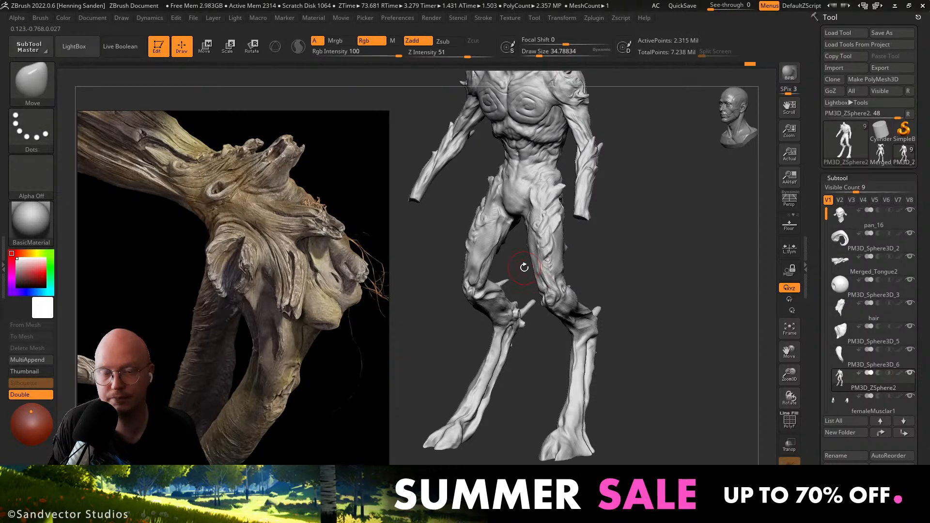
Deepen the inner rim of the hock's hollow knob with the DamStandard brush at a draw size of about 37.
mouse_move(567, 229)
right_mouse_down("ctrl")
mouse_move(578, 294)
mouse_move(547, 254)
mouse_move(558, 230)
right_mouse_up("ctrl")
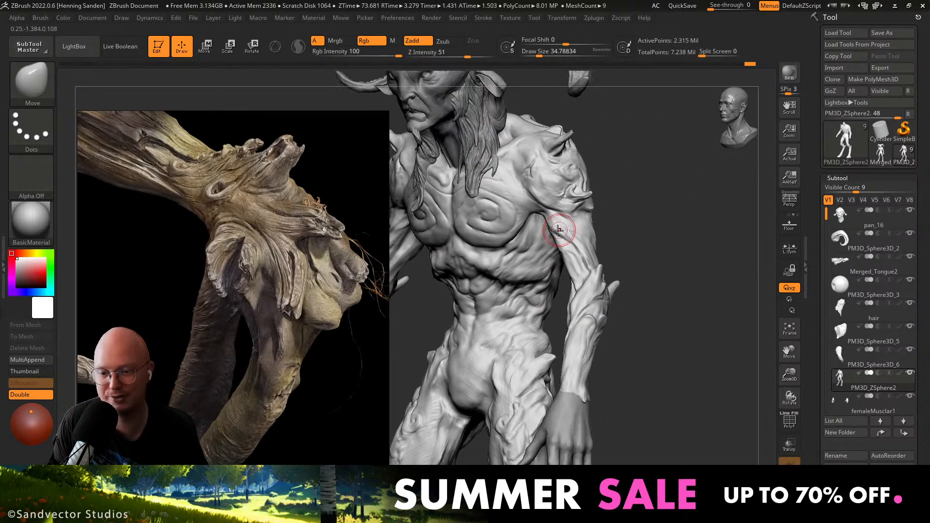
right_click_drag(495, 328, 526, 260, "alt")
right_click_drag(619, 281, 475, 293, "alt")
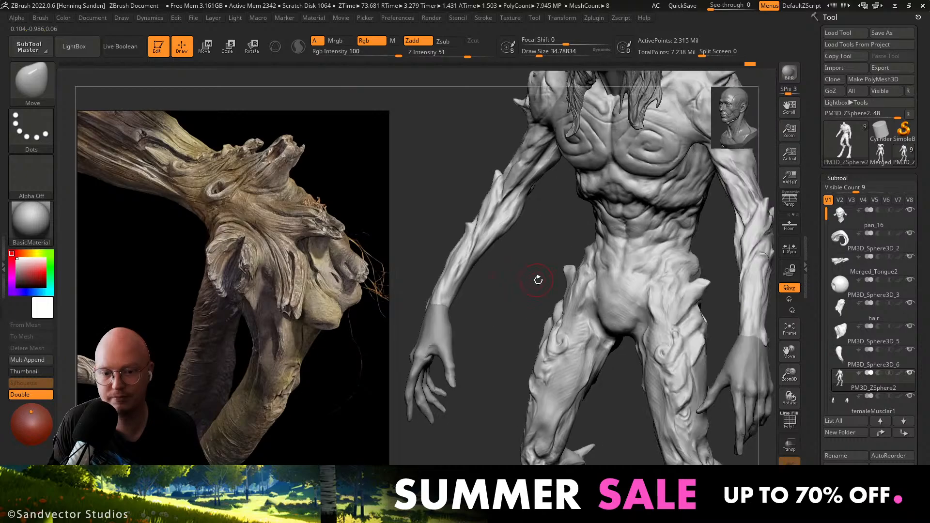
right_click_drag(538, 280, 569, 303)
right_click_drag(562, 281, 595, 293)
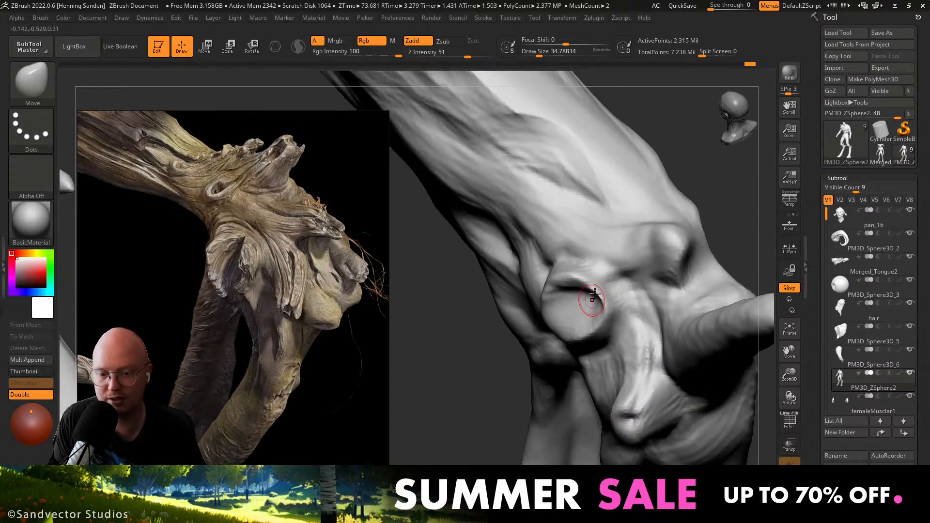
key("b")
key("d")
key("s")
key("s")
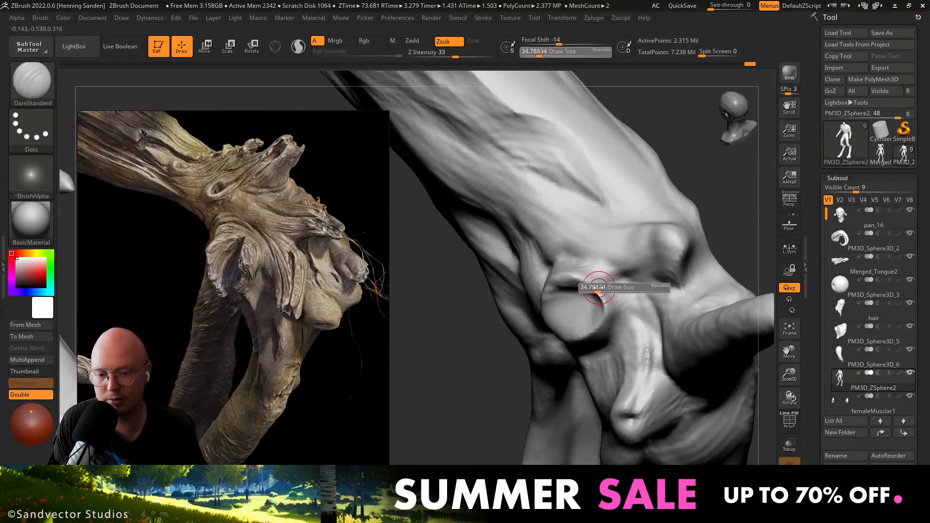
left_click(592, 290)
left_click_drag(604, 308, 586, 293)
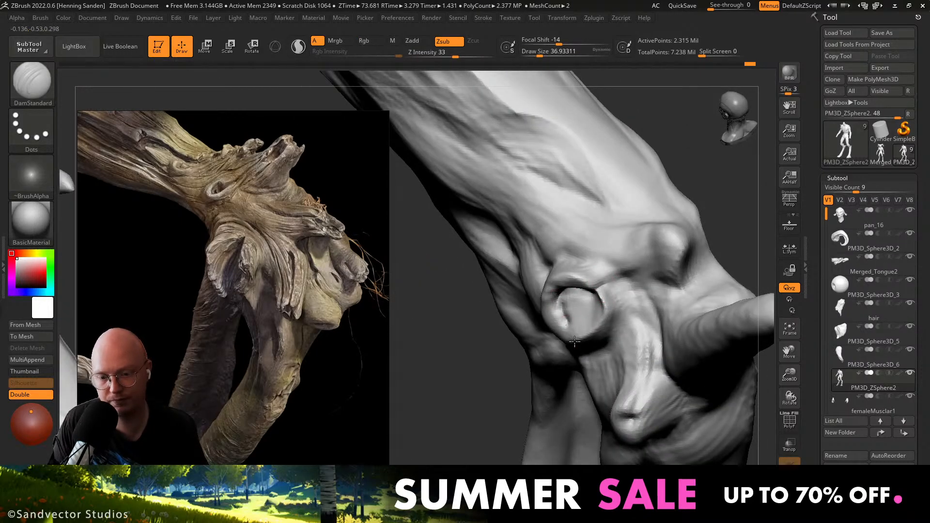
Reshape the opening of the hock's hollow knob with the Move brush.
mouse_move(574, 342)
right_mouse_down()
mouse_move(614, 291)
mouse_move(548, 287)
mouse_move(552, 322)
mouse_move(591, 301)
mouse_move(579, 318)
mouse_move(595, 312)
right_mouse_up()
key("b")
key("m")
key("v")
key("s")
right_click_drag(538, 334, 554, 319)
Build up the inside of the hollow knob with ClayBuildup strokes at a draw size of about 33.
key("b")
key("c")
key("b")
key("s")
left_click_drag(555, 319, 548, 320)
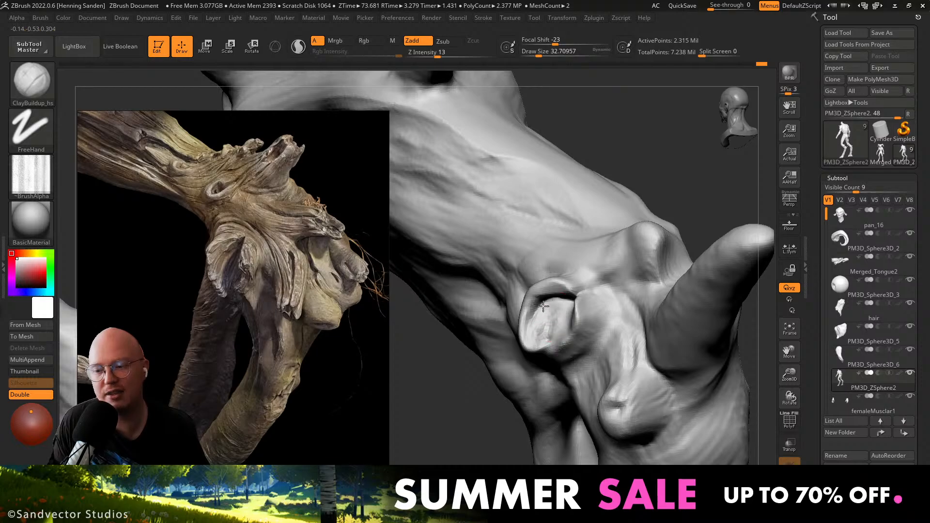
key("shift")
mouse_move(535, 316)
right_mouse_down()
mouse_move(555, 317)
mouse_move(564, 305)
mouse_move(566, 274)
mouse_move(557, 259)
right_mouse_up()
key("bracketleft")
key("bracketleft")
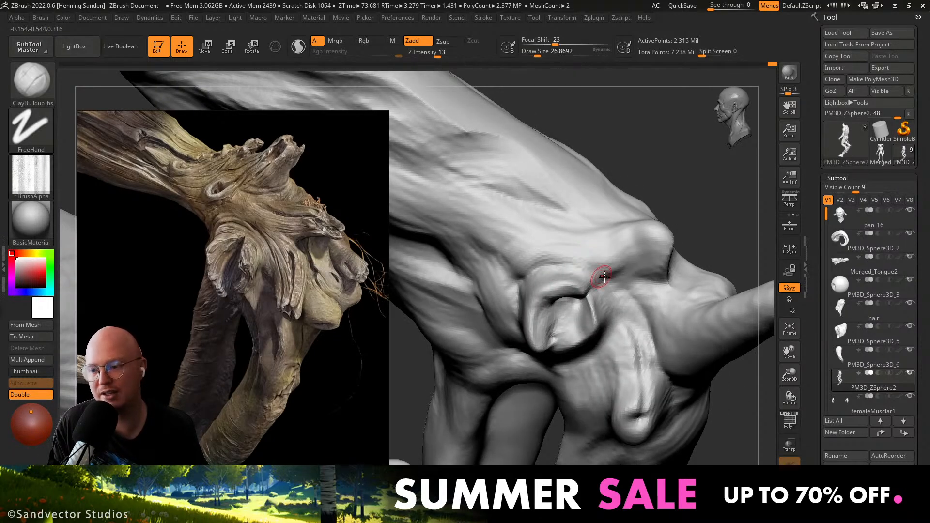
Add fold strokes along the upper edge of the hollow knob with ClayBuildup.
key("s")
mouse_move(612, 281)
left_mouse_down()
mouse_move(575, 247)
mouse_move(533, 253)
left_mouse_up()
right_click_drag(532, 253, 618, 269, "alt")
key("s")
left_click_drag(618, 273, 616, 272)
mouse_move(583, 290)
right_mouse_down()
mouse_move(616, 274)
mouse_move(610, 283)
right_mouse_up()
Layer curved folds from the hollow knob toward the upper knob with ClayBuildup, enlarging the draw size from about 31 to 44.
key("s")
left_click_drag(610, 283, 667, 268)
right_click_drag(667, 267, 677, 278)
key("s")
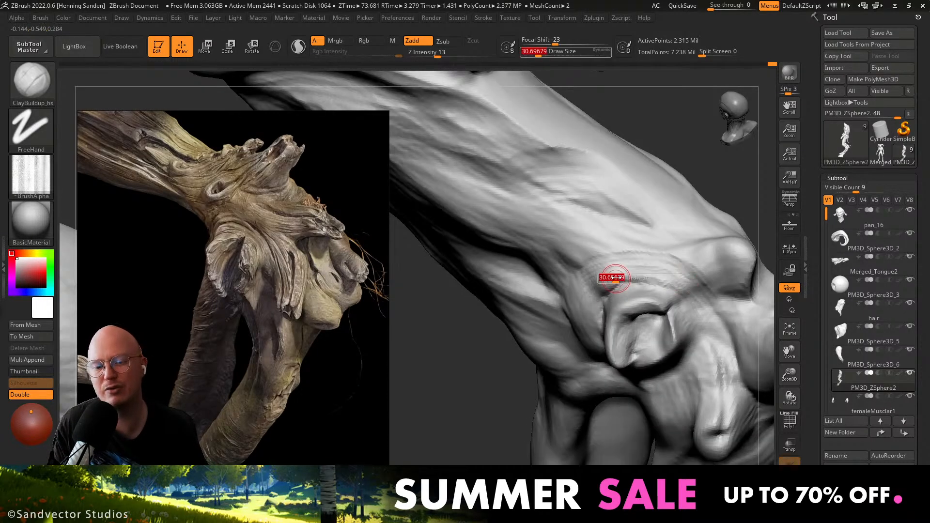
left_click_drag(612, 278, 614, 279)
mouse_move(611, 281)
left_mouse_down()
mouse_move(598, 289)
mouse_move(691, 256)
left_mouse_up()
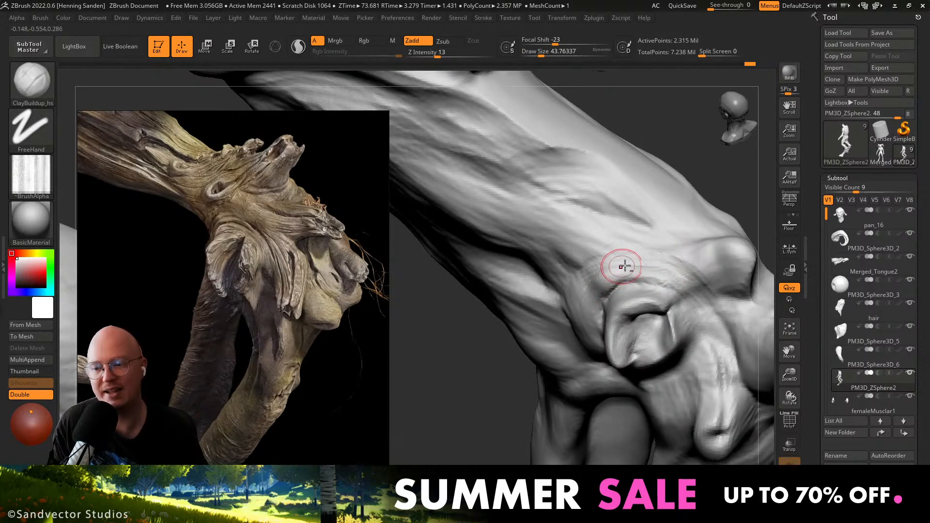
Pull the hock's upper knob outward into a longer tip with the Move brush, starting from a draw size of about 59.
mouse_move(625, 266)
right_mouse_down()
mouse_move(660, 269)
mouse_move(674, 291)
mouse_move(690, 286)
mouse_move(686, 267)
mouse_move(679, 276)
right_mouse_up()
key("b")
key("m")
key("v")
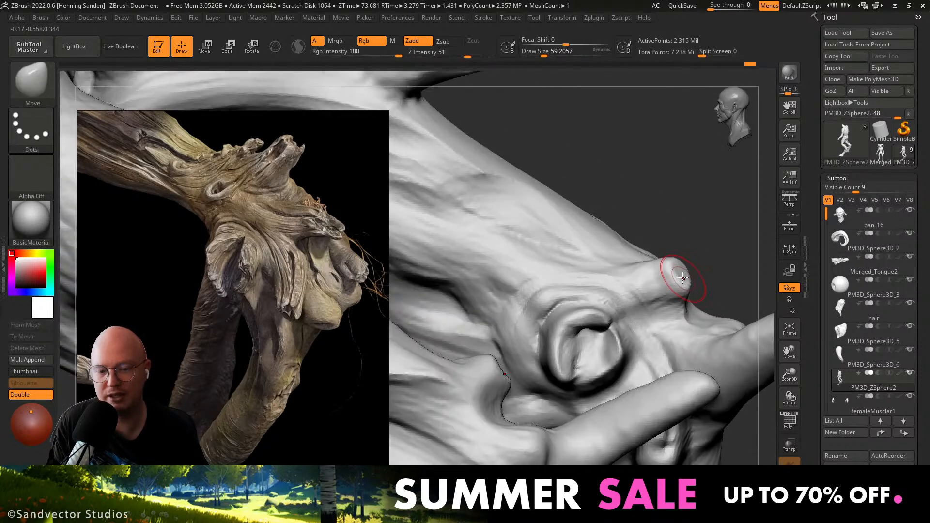
key("bracketright")
key("bracketright")
left_click_drag(670, 278, 701, 304)
right_click_drag(700, 304, 695, 291)
Add ClayBuildup strokes from the upper knob down the strut to the lower knob, starting from a draw size of about 41.
key("b")
key("c")
key("b")
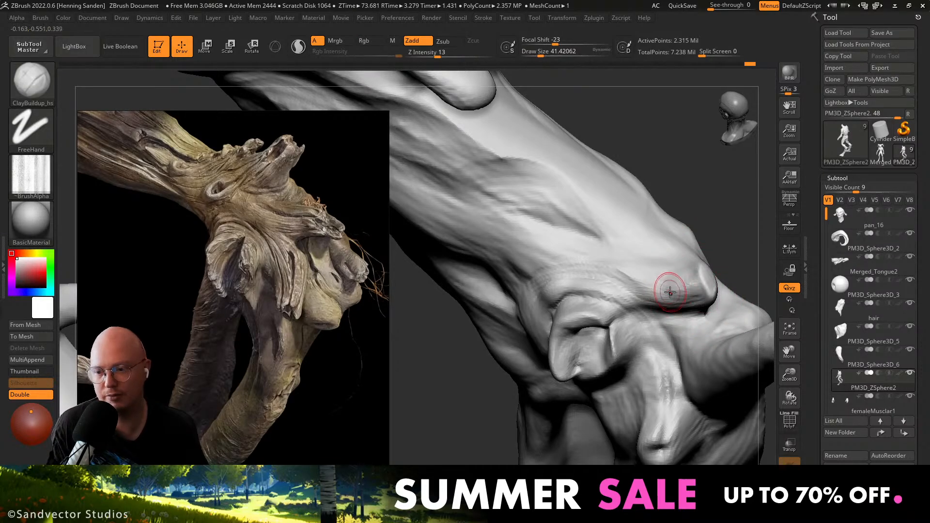
key("bracketright")
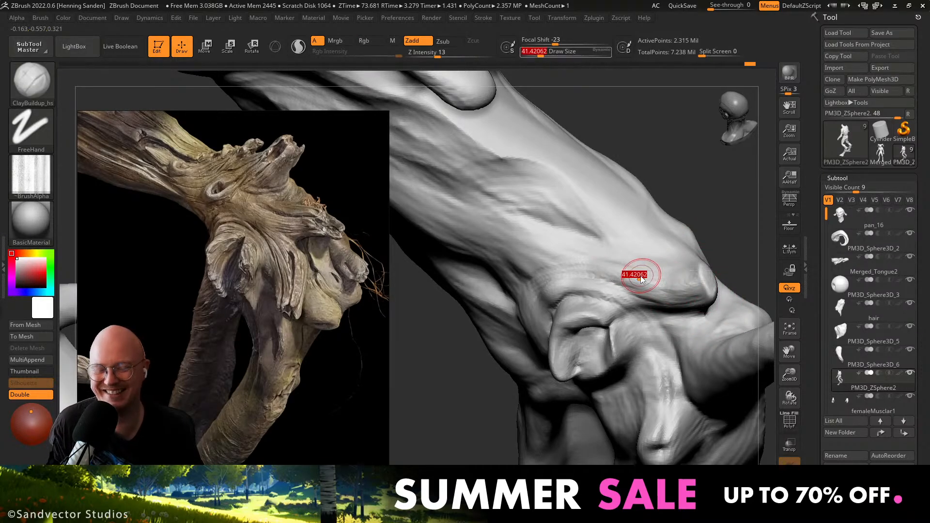
mouse_move(653, 283)
right_mouse_down()
mouse_move(644, 298)
mouse_move(660, 342)
right_mouse_up()
left_click_drag(666, 319, 695, 384)
right_click_drag(660, 337, 620, 286, "alt")
left_click_drag(648, 285, 657, 387)
Reshape the tip of the hock's lower knob with the Move brush at draw sizes of about 25 to 37.
key("b")
key("m")
key("v")
right_click_drag(657, 387, 602, 374)
key("bracketright")
key("s")
left_click_drag(604, 369, 597, 371)
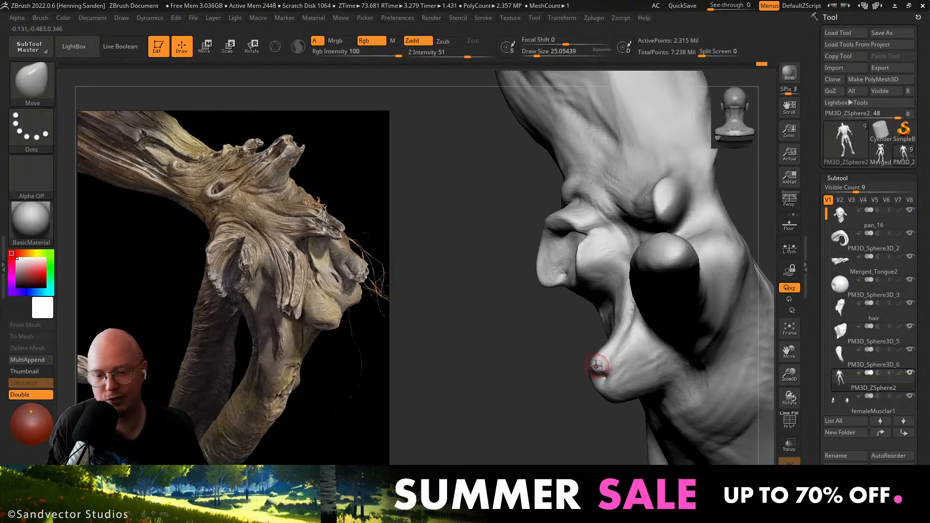
right_click_drag(599, 370, 611, 386)
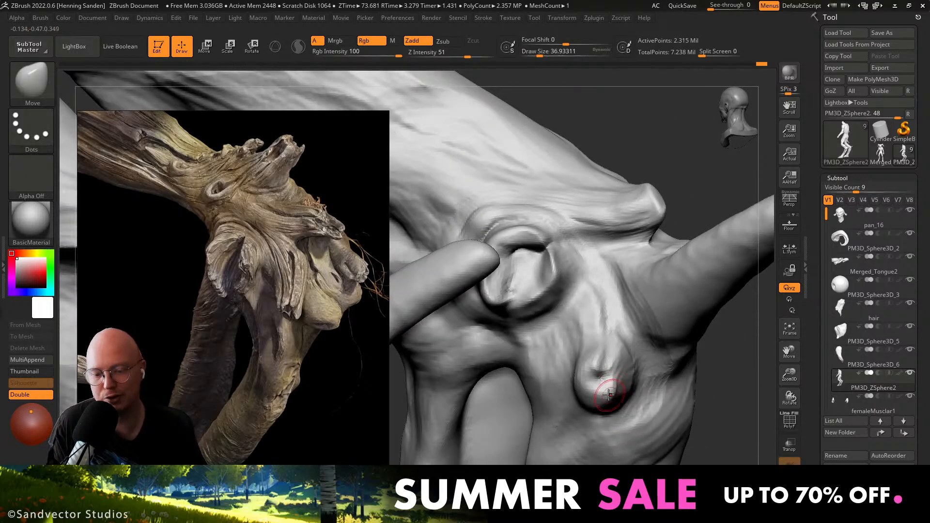
Adjust the form around the hock's knobs and large spike with the Move brush.
mouse_move(581, 413)
right_mouse_down("ctrl")
mouse_move(553, 316)
mouse_move(620, 338)
mouse_move(634, 376)
mouse_move(613, 376)
mouse_move(681, 374)
mouse_move(576, 323)
mouse_move(593, 382)
mouse_move(623, 390)
mouse_move(623, 416)
right_mouse_up("ctrl")
key("1")
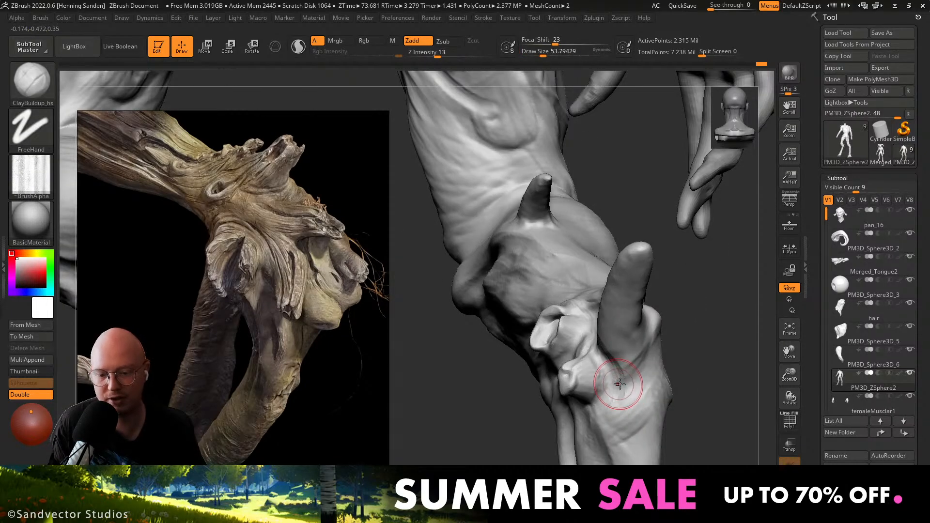
mouse_move(617, 380)
right_mouse_down()
mouse_move(668, 322)
mouse_move(603, 304)
right_mouse_up()
key("2")
key("s")
left_click_drag(631, 289, 643, 289)
left_click_drag(591, 318, 584, 310)
mouse_move(591, 335)
right_mouse_down()
mouse_move(634, 322)
mouse_move(647, 301)
right_mouse_up()
Bend and reshape the hock's large spike with the Move brush, reducing the draw size from about 197 to 132.
key("s")
left_click_drag(638, 310, 645, 310)
right_click_drag(641, 322, 589, 321)
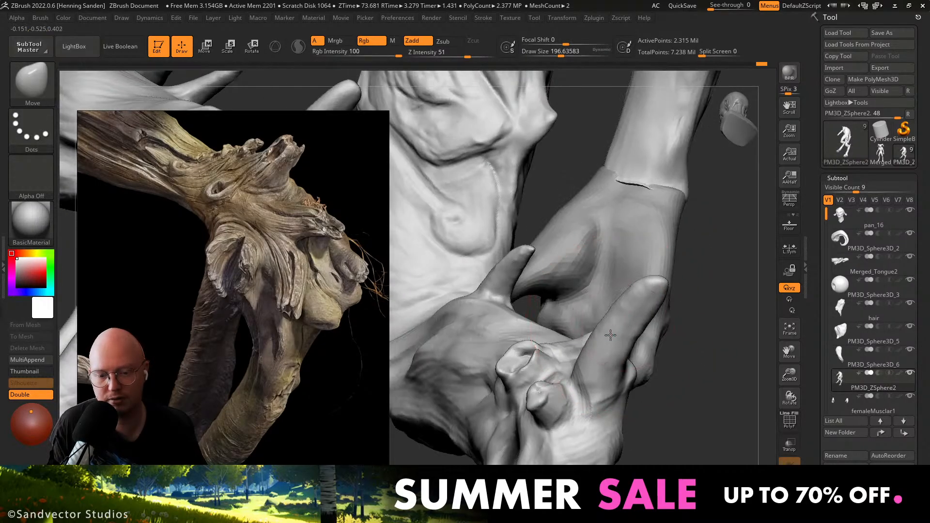
left_click_drag(632, 320, 642, 318)
right_click_drag(642, 317, 671, 302)
left_click_drag(657, 298, 646, 317)
right_click_drag(647, 324, 630, 339)
key("s")
left_click_drag(630, 341, 616, 362)
mouse_move(610, 340)
right_mouse_down()
mouse_move(595, 311)
mouse_move(561, 332)
mouse_move(550, 321)
right_mouse_up()
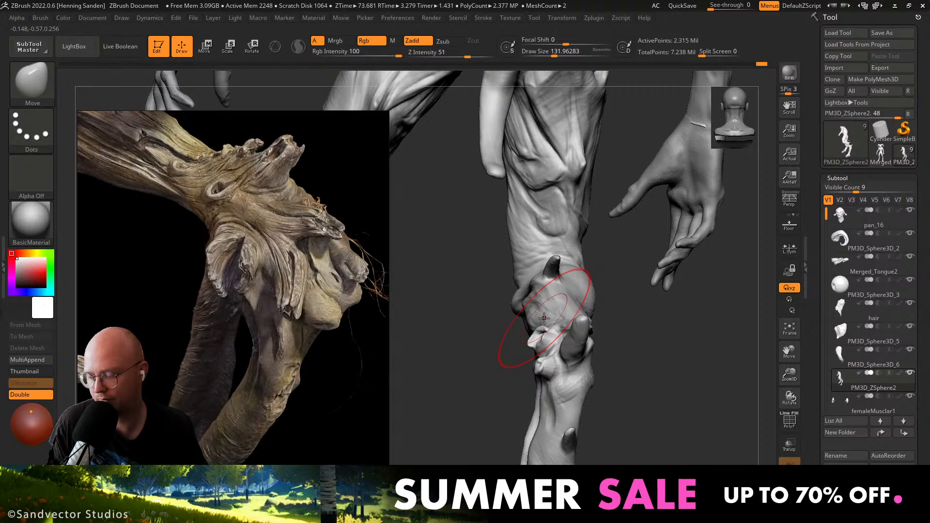
Build up lengthwise strokes along the hock's large spike with ClayBuildup at a draw size of about 56.
mouse_move(543, 317)
right_mouse_down()
mouse_move(605, 339)
mouse_move(628, 373)
right_mouse_up()
key("1")
key("s")
left_click_drag(628, 372, 617, 372)
right_click_drag(628, 372, 663, 359)
left_click_drag(664, 358, 627, 379)
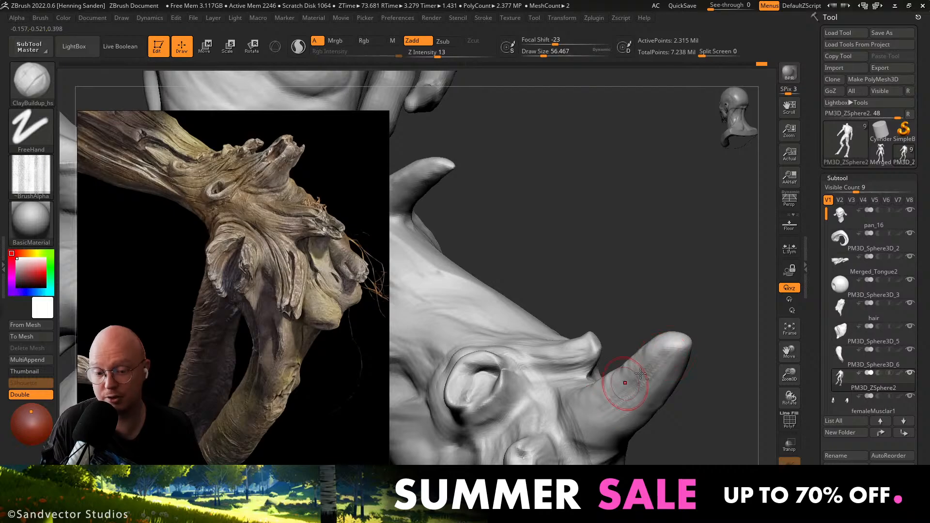
right_click_drag(626, 380, 692, 332)
left_click_drag(693, 332, 573, 378)
Add fine fold strokes around the base of the large spike with ClayBuildup at a draw size of about 29.
right_click_drag(634, 373, 603, 349)
key("s")
left_click_drag(603, 348, 597, 349)
right_click_drag(601, 339, 582, 324)
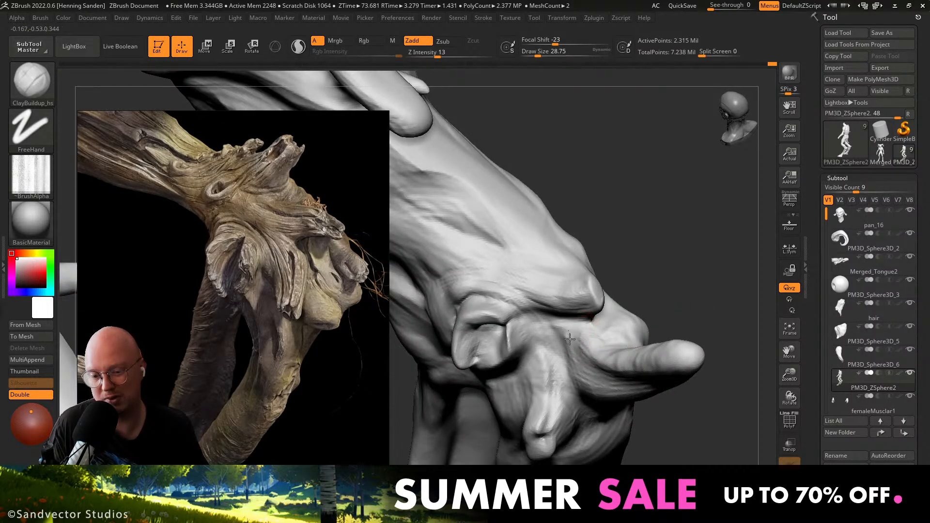
right_click_drag(626, 366, 650, 360)
left_click_drag(639, 379, 567, 372)
right_click_drag(566, 372, 600, 341)
Build up strokes around the back of the hock and the spike's base with ClayBuildup at a draw size of about 41.
key("s")
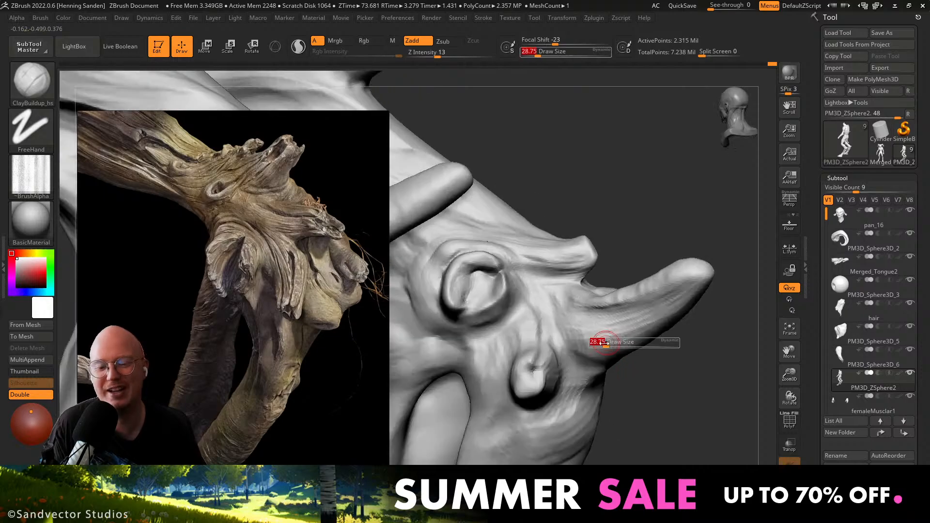
left_click_drag(600, 341, 598, 341)
mouse_move(590, 340)
right_mouse_down()
mouse_move(645, 311)
mouse_move(596, 333)
mouse_move(622, 353)
mouse_move(622, 338)
mouse_move(636, 329)
mouse_move(615, 344)
mouse_move(588, 321)
mouse_move(614, 269)
mouse_move(600, 317)
mouse_move(614, 320)
right_mouse_up()
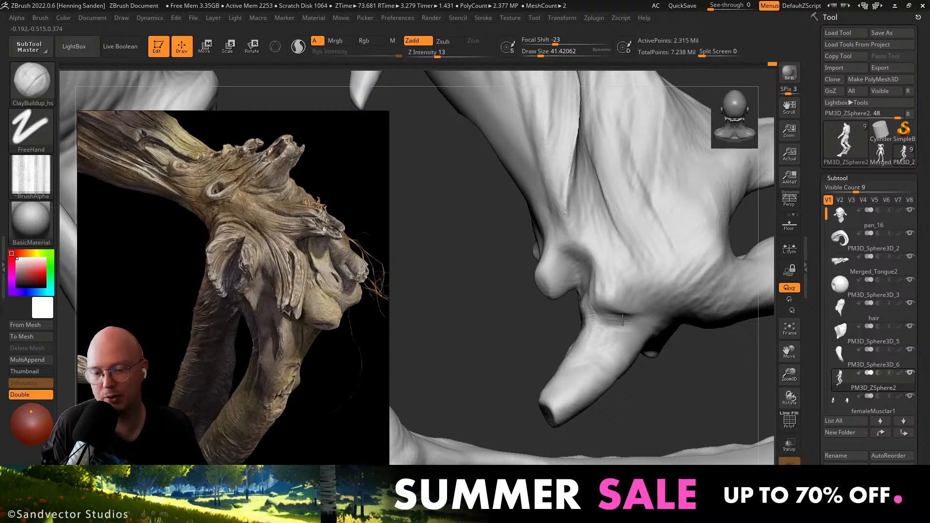
mouse_move(622, 320)
left_mouse_down()
mouse_move(591, 337)
mouse_move(597, 345)
left_mouse_up()
right_click_drag(576, 349, 594, 339)
mouse_move(625, 318)
left_mouse_down()
mouse_move(595, 305)
mouse_move(566, 242)
left_mouse_up()
mouse_move(575, 231)
right_mouse_down()
mouse_move(571, 203)
mouse_move(567, 226)
right_mouse_up()
left_click_drag(568, 226, 549, 317)
mouse_move(549, 317)
right_mouse_down()
mouse_move(493, 267)
mouse_move(583, 291)
mouse_move(539, 312)
mouse_move(535, 296)
right_mouse_up()
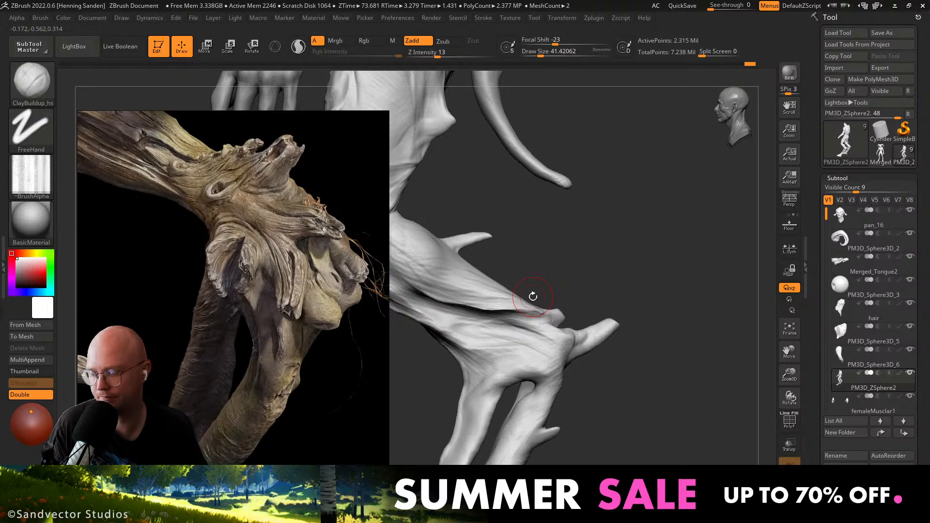
Sculpt wrinkle strokes over the calf muscle below the knee with ClayBuildup at draw sizes of about 59 to 74.
right_click_drag(533, 299, 577, 296, "alt")
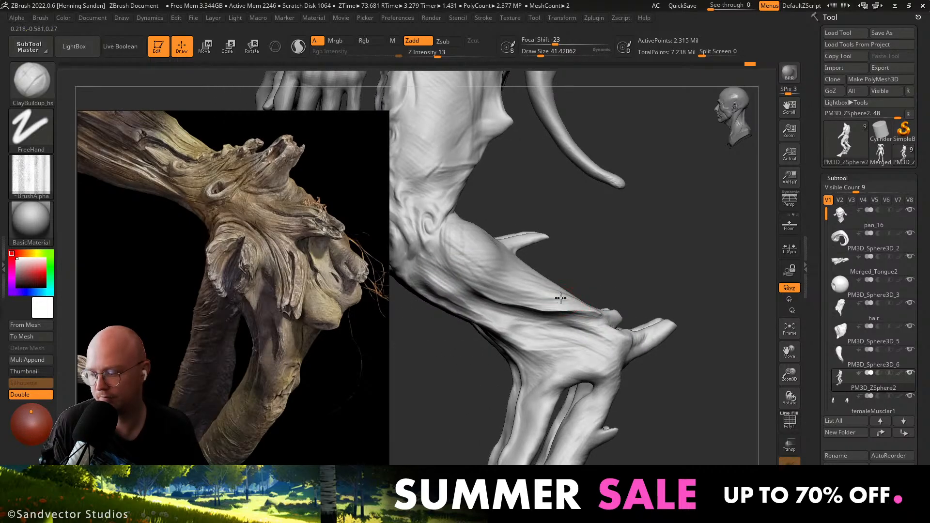
mouse_move(560, 297)
right_mouse_down()
mouse_move(565, 305)
mouse_move(533, 316)
mouse_move(599, 340)
right_mouse_up()
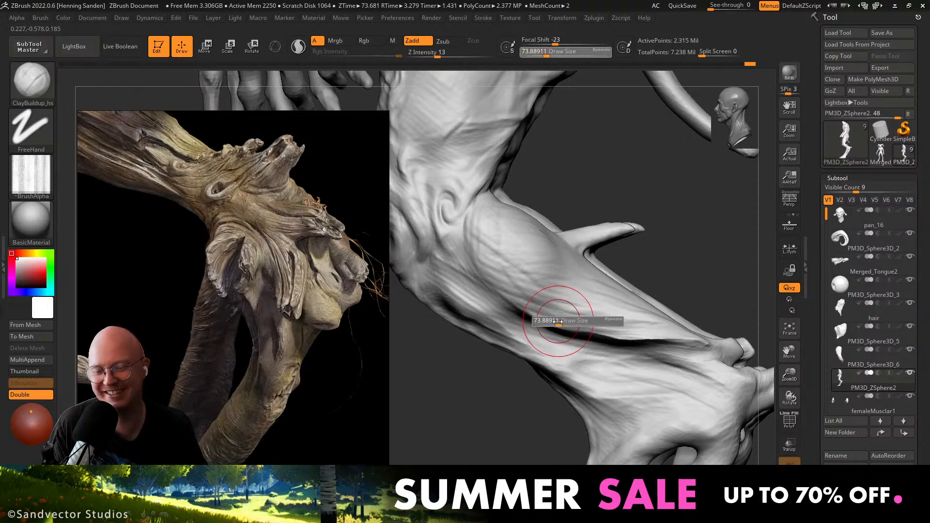
right_click_drag(482, 231, 488, 200)
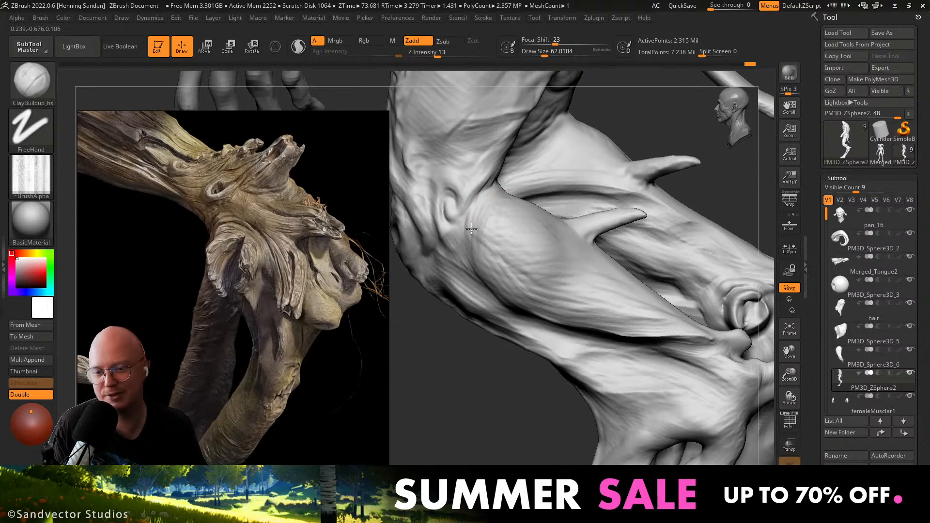
right_click_drag(480, 237, 499, 262, "alt")
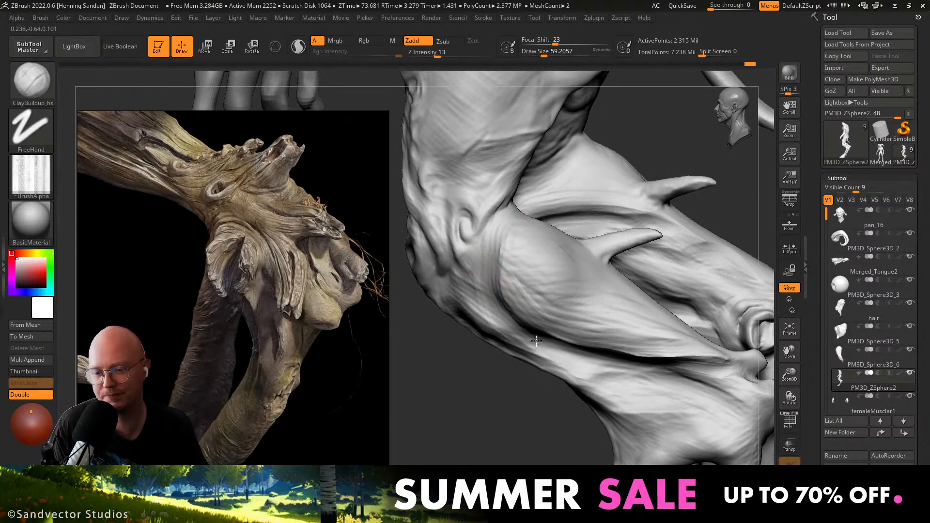
right_click_drag(536, 341, 555, 336)
Detail the folds around the swirl behind the knee with ClayBuildup at draw sizes of about 29 to 35.
key("s")
left_click_drag(478, 263, 473, 263)
key("s")
left_click_drag(449, 217, 474, 214)
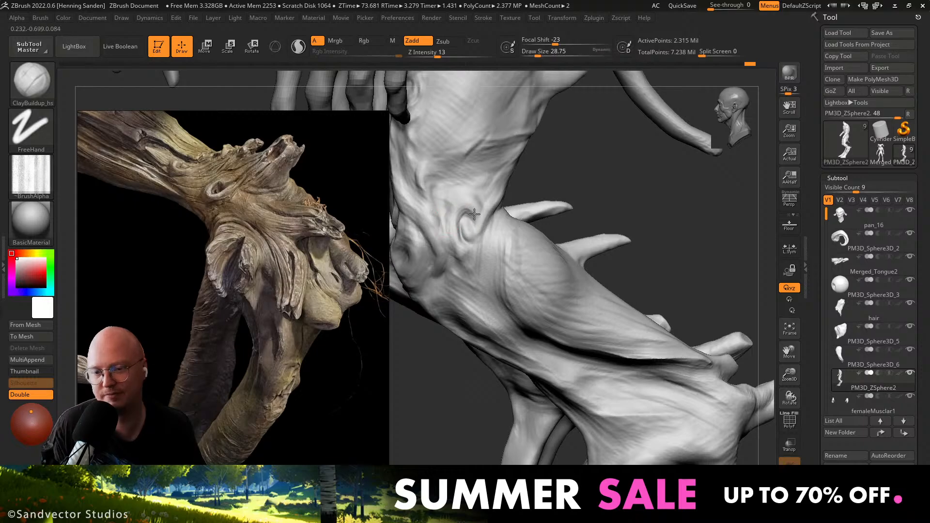
mouse_move(461, 212)
right_mouse_down("ctrl")
mouse_move(479, 201)
mouse_move(467, 159)
mouse_move(462, 186)
right_mouse_up("ctrl")
mouse_move(462, 186)
right_mouse_down("ctrl")
mouse_move(523, 274)
mouse_move(580, 262)
right_mouse_up("ctrl")
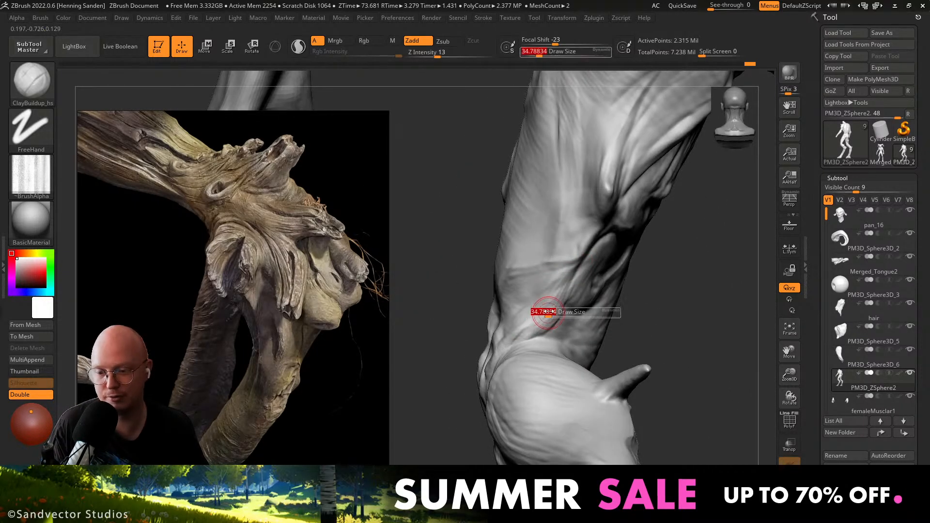
right_click_drag(525, 315, 495, 252, "ctrl")
Sculpt fold strokes over the calf muscle and the groove beneath the knee swirl with ClayBuildup at draw sizes of about 54 to 59.
mouse_move(495, 252)
right_mouse_down()
mouse_move(582, 311)
mouse_move(611, 310)
mouse_move(614, 358)
right_mouse_up()
scroll(339, 303, "down", 5)
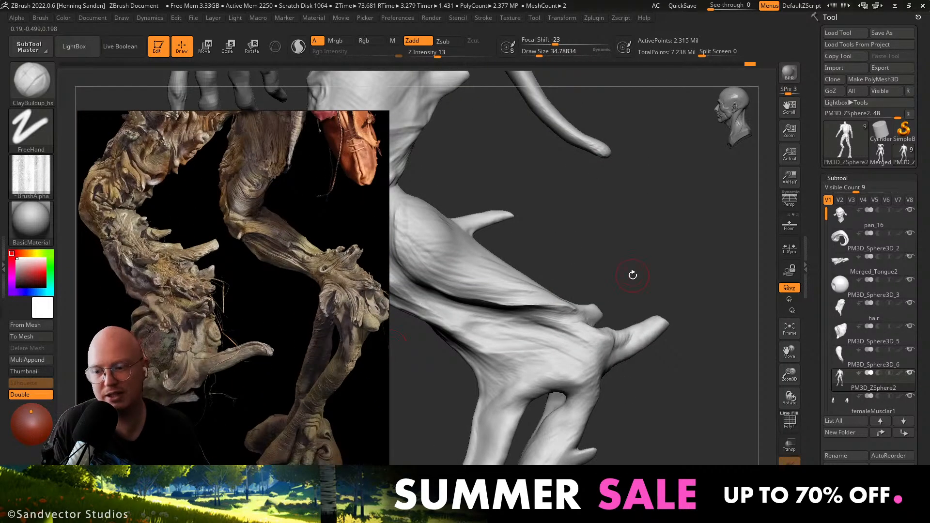
mouse_move(582, 330)
right_mouse_down("alt")
mouse_move(585, 343)
mouse_move(633, 312)
mouse_move(565, 290)
right_mouse_up("alt")
key("s")
left_click_drag(565, 290, 572, 290)
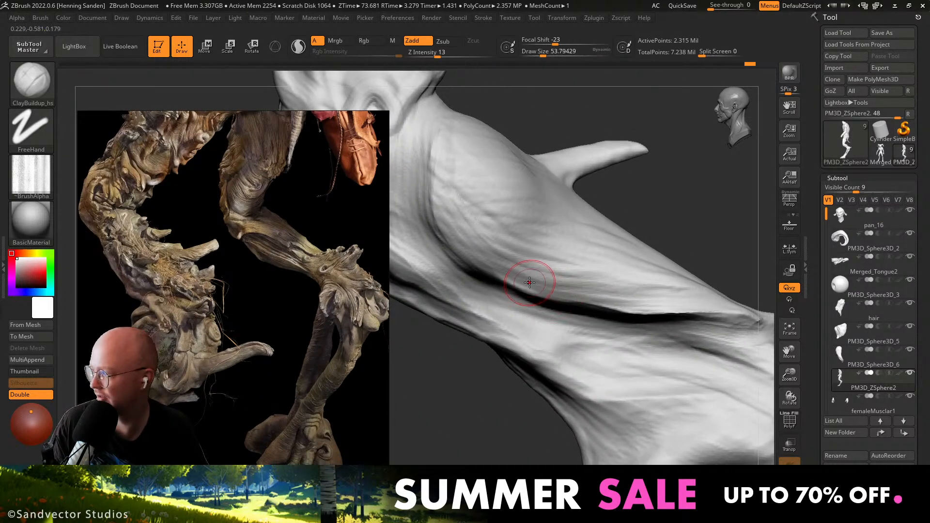
mouse_move(532, 281)
right_mouse_down()
mouse_move(544, 271)
mouse_move(562, 310)
mouse_move(557, 286)
mouse_move(566, 297)
right_mouse_up()
key("s")
left_click_drag(566, 298, 568, 298)
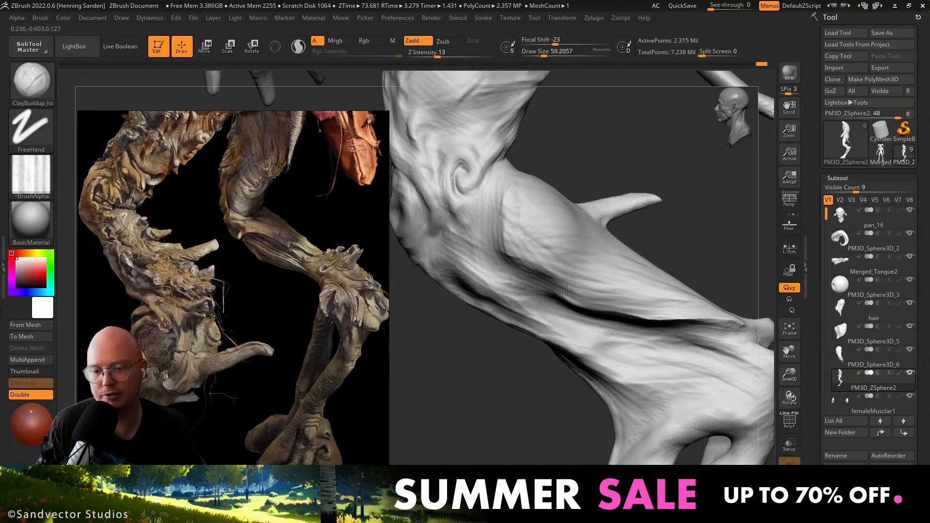
left_click_drag(507, 262, 485, 261)
right_click_drag(523, 271, 550, 264)
left_click_drag(550, 263, 477, 249)
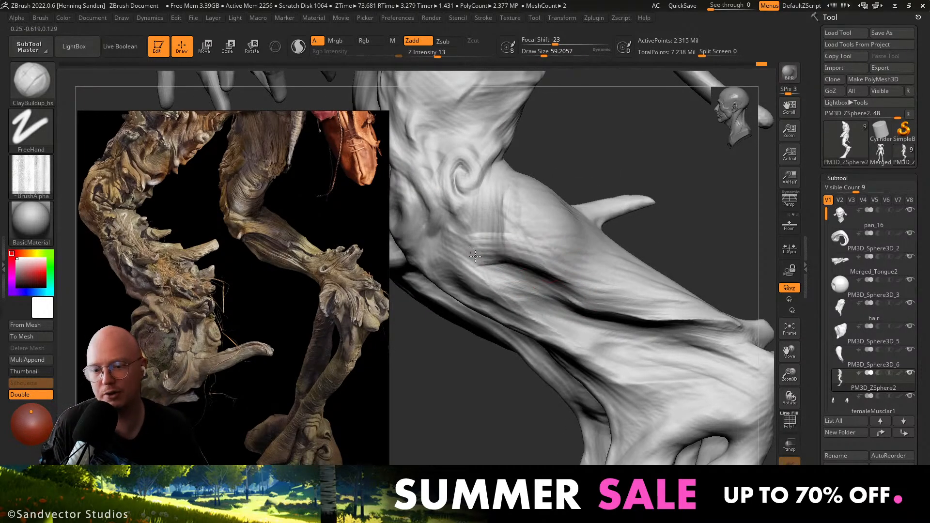
Carve and build up long muscle strands along the inner lower leg below the spike, using ClayBuildup mainly at draw sizes of about 44 to 46.
mouse_move(567, 310)
right_mouse_down("ctrl")
mouse_move(573, 278)
mouse_move(588, 286)
mouse_move(587, 254)
mouse_move(596, 318)
mouse_move(643, 294)
right_mouse_up("ctrl")
right_click_drag(624, 262, 623, 285)
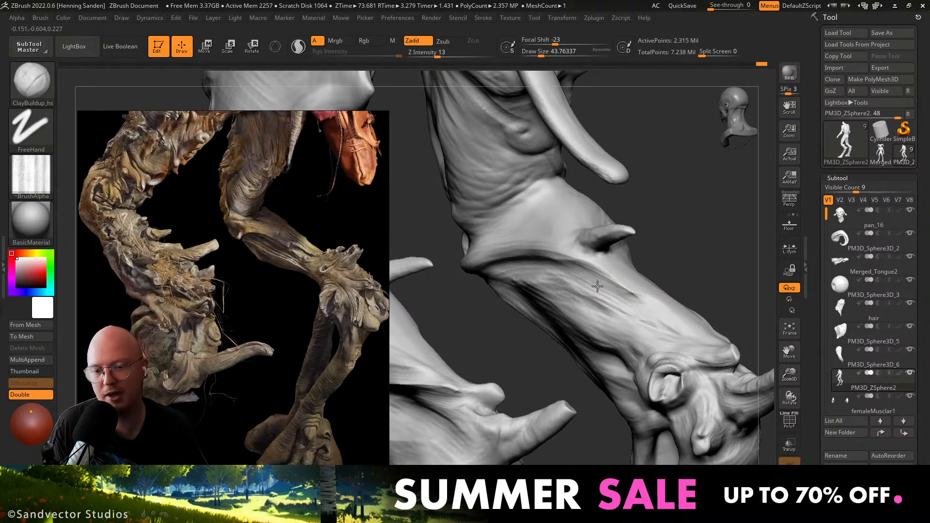
left_click_drag(617, 301, 638, 319, "alt")
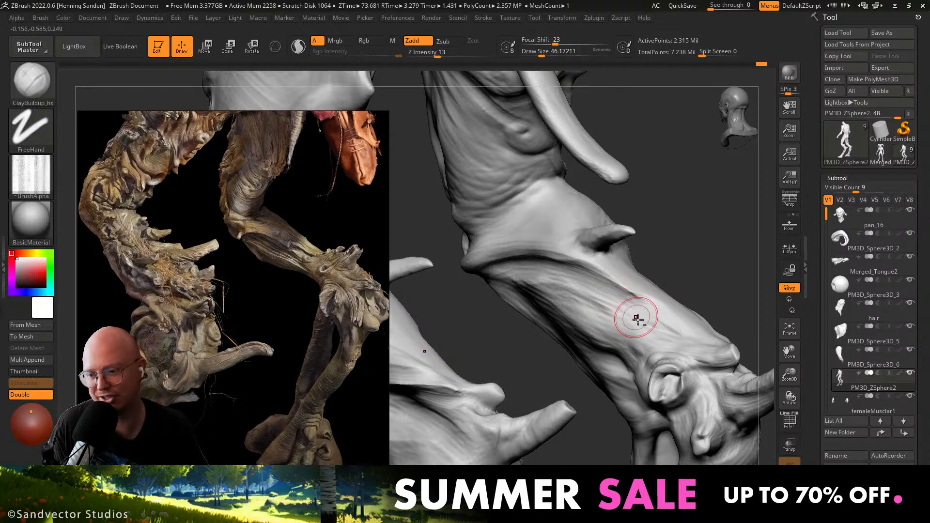
key("bracketleft")
key("bracketleft")
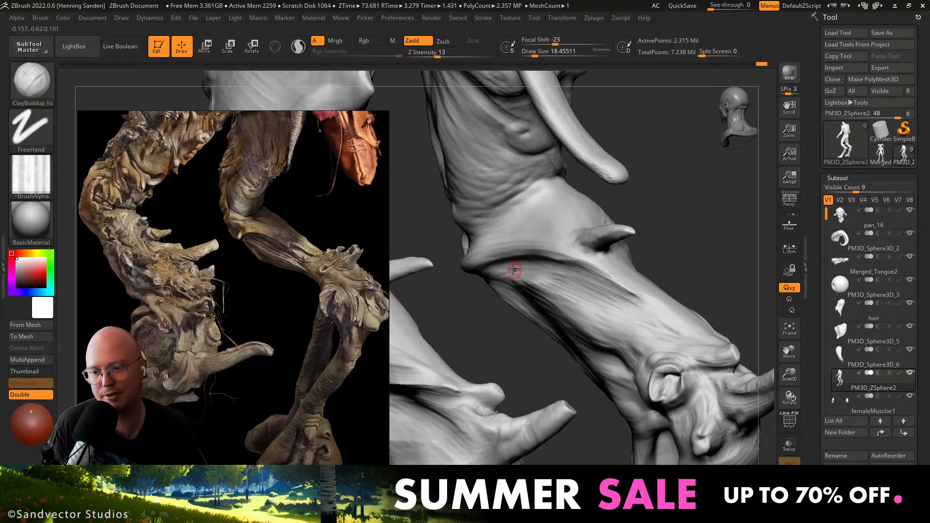
right_click_drag(582, 319, 637, 345)
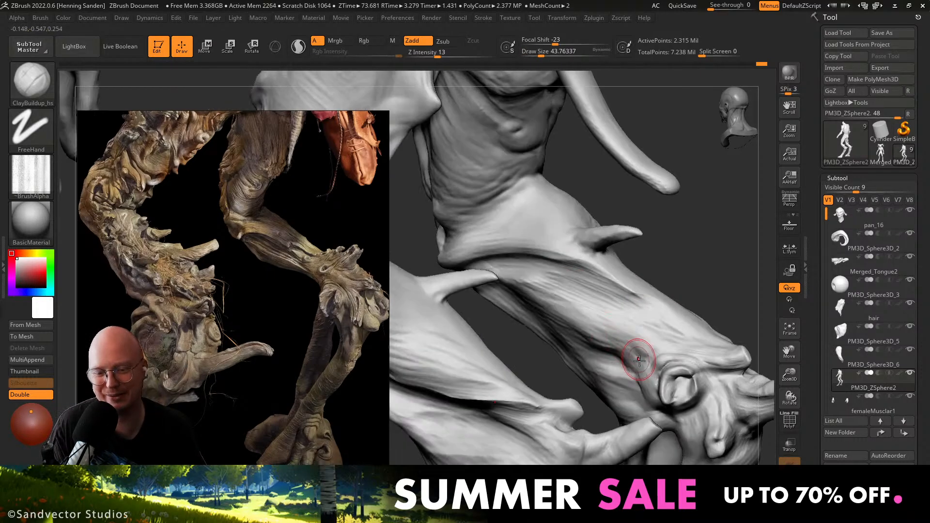
left_click_drag(638, 360, 591, 336)
right_click_drag(591, 336, 625, 341)
left_click_drag(642, 360, 594, 323)
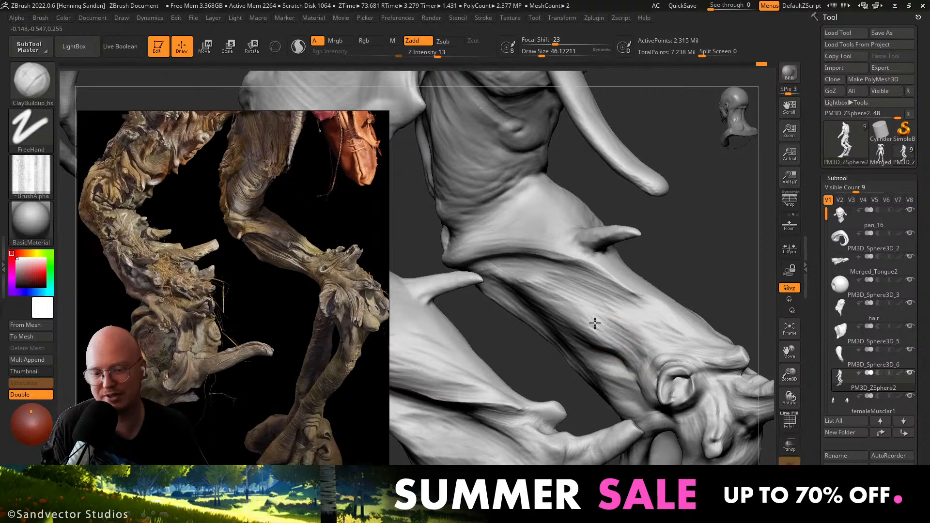
Build up broad strokes across the inner calf between the knee and the spike with ClayBuildup at a draw size of about 54.
mouse_move(527, 277)
right_mouse_down()
mouse_move(619, 313)
mouse_move(567, 274)
mouse_move(481, 276)
right_mouse_up()
left_click_drag(444, 269, 418, 274)
right_click_drag(490, 277, 542, 295)
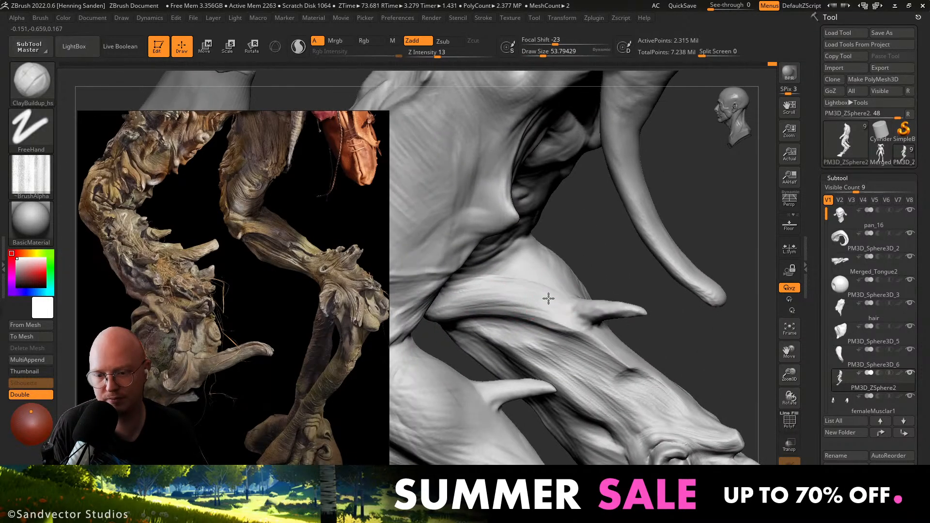
left_click_drag(548, 297, 462, 292)
right_click_drag(485, 301, 461, 306)
left_click_drag(461, 306, 518, 296)
right_click_drag(528, 286, 524, 273)
Add fine wrinkle strokes to the inner calf just below the knee crease with ClayBuildup at a draw size of about 23.
key("s")
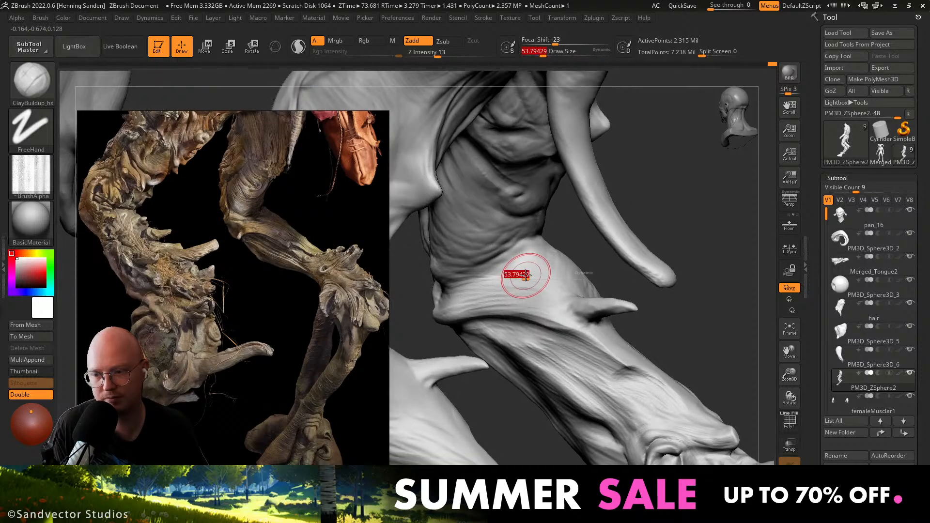
mouse_move(518, 277)
left_mouse_down()
mouse_move(464, 277)
mouse_move(503, 265)
left_mouse_up()
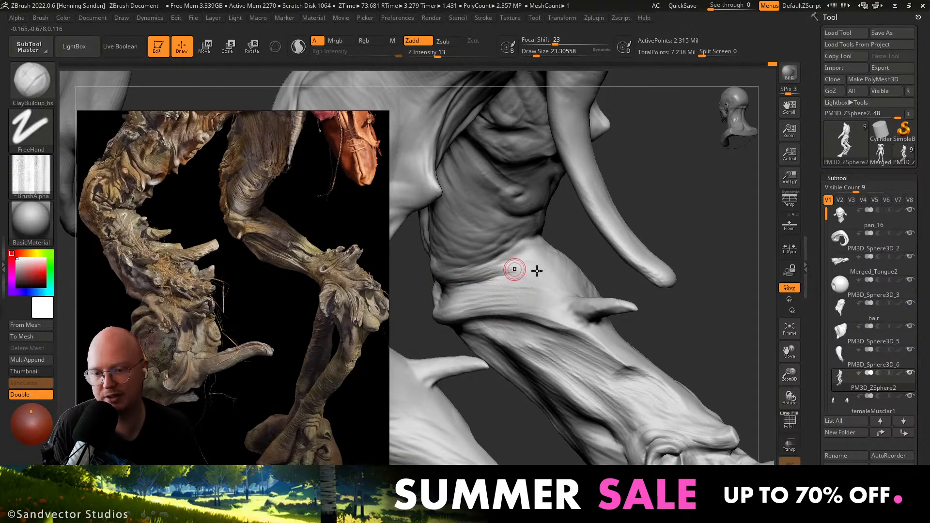
right_click_drag(536, 271, 550, 274)
key("s")
left_click_drag(543, 275, 545, 274)
Build up the folds in the hollow of the knee joint above the calf spike with ClayBuildup at a draw size of about 46.
right_click_drag(589, 267, 475, 278)
key("s")
left_click_drag(475, 278, 477, 278)
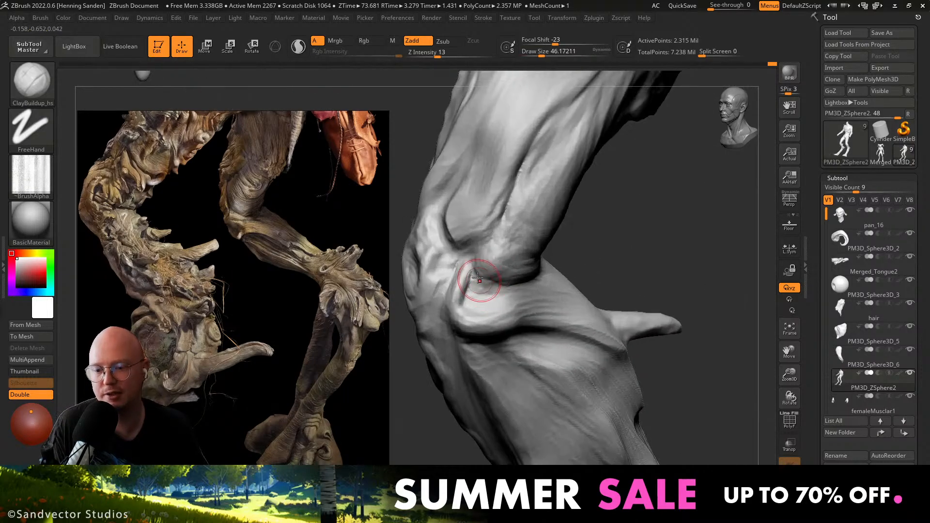
right_click_drag(468, 310, 486, 305)
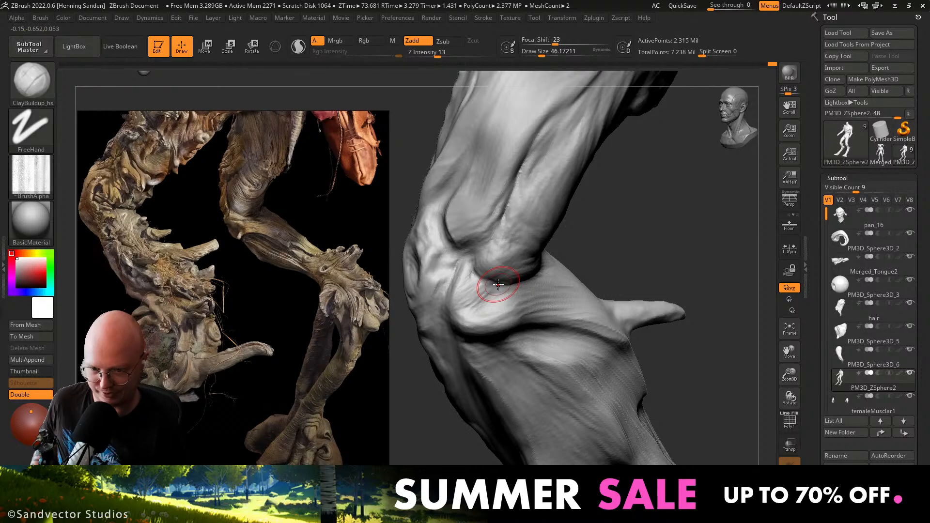
mouse_move(511, 308)
right_mouse_down()
mouse_move(508, 252)
mouse_move(523, 225)
right_mouse_up()
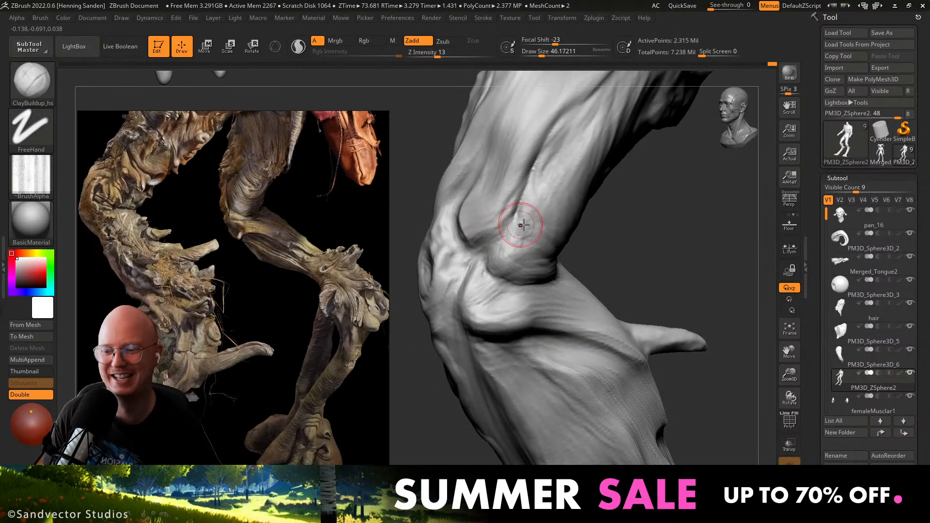
Switch to the Move brush and set its draw size to about 104.
mouse_move(545, 274)
right_mouse_down()
mouse_move(477, 262)
mouse_move(498, 311)
mouse_move(546, 330)
mouse_move(580, 311)
mouse_move(543, 328)
mouse_move(585, 323)
right_mouse_up()
key("]")
key("b")
key("m")
key("v")
key("]")
key("]")
key("]")
key("]")
key("]")
key("]")
key("]")
key("]")
key("]")
key("]")
key("s")
left_click_drag(576, 323, 555, 323)
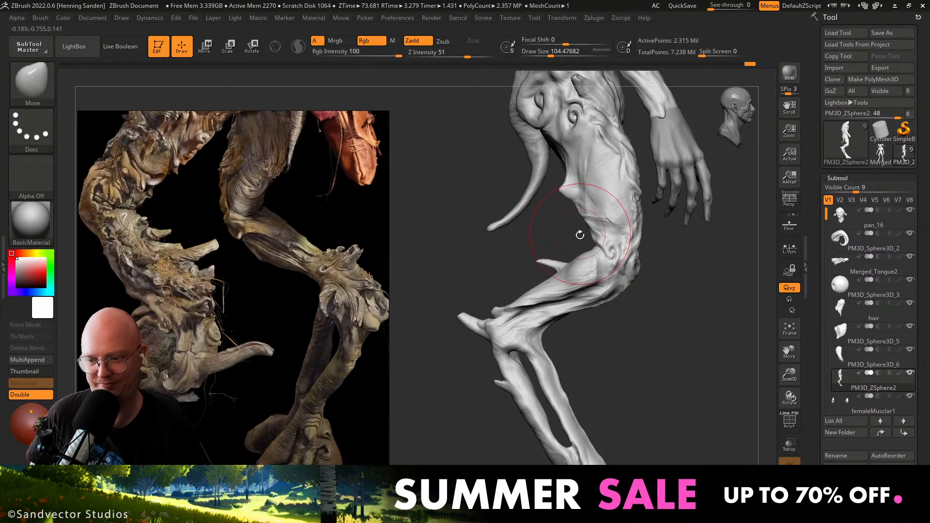
Return to ClayBuildup and detail the folds along the upper calf below the knee swirl at draw sizes of about 25 to 27.
mouse_move(591, 317)
right_mouse_down()
mouse_move(529, 297)
mouse_move(583, 280)
mouse_move(525, 301)
mouse_move(524, 279)
mouse_move(512, 361)
right_mouse_up()
key("2")
mouse_move(485, 317)
right_mouse_down()
mouse_move(531, 292)
mouse_move(519, 294)
right_mouse_up()
key("s")
left_click_drag(518, 293, 508, 294)
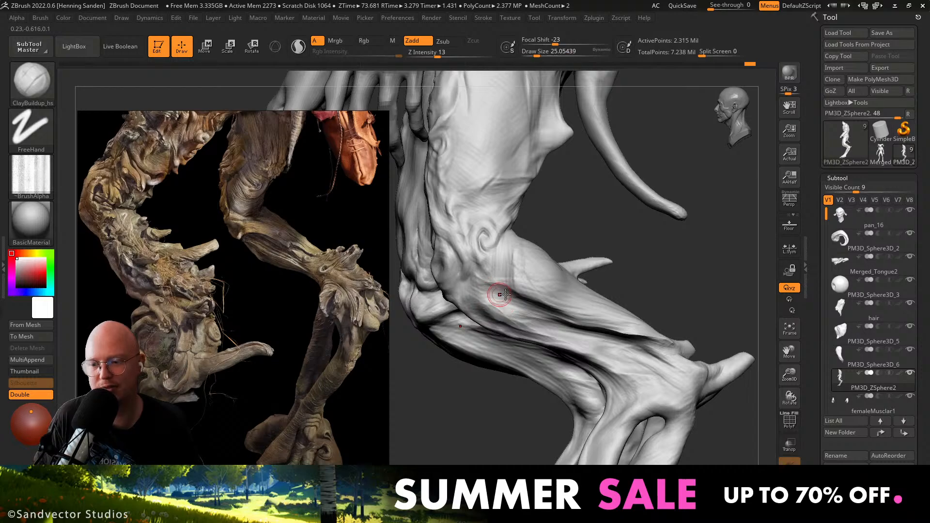
right_click_drag(519, 303, 565, 319)
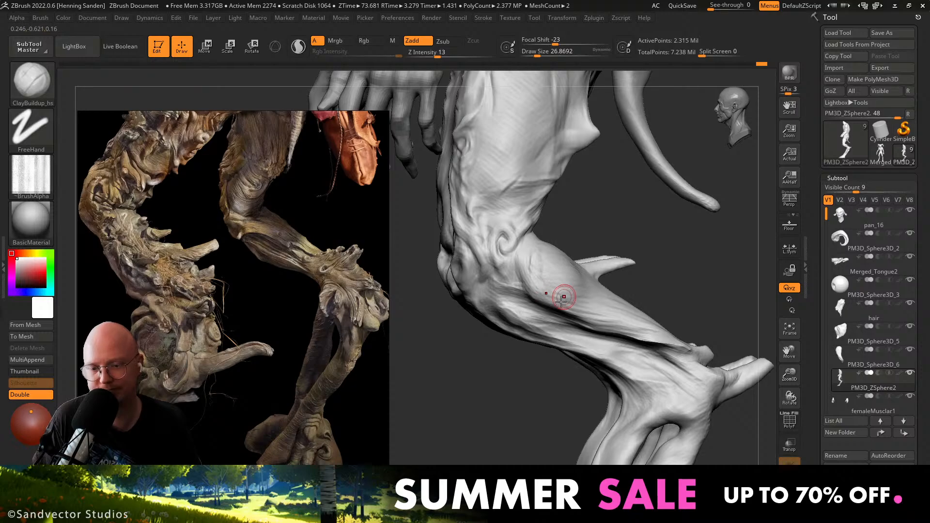
right_click_drag(561, 301, 549, 302)
Sculpt skin folds around the knee swirl and over the lower thigh above it with ClayBuildup at draw sizes of about 23 to 51.
right_click_drag(519, 274, 542, 300)
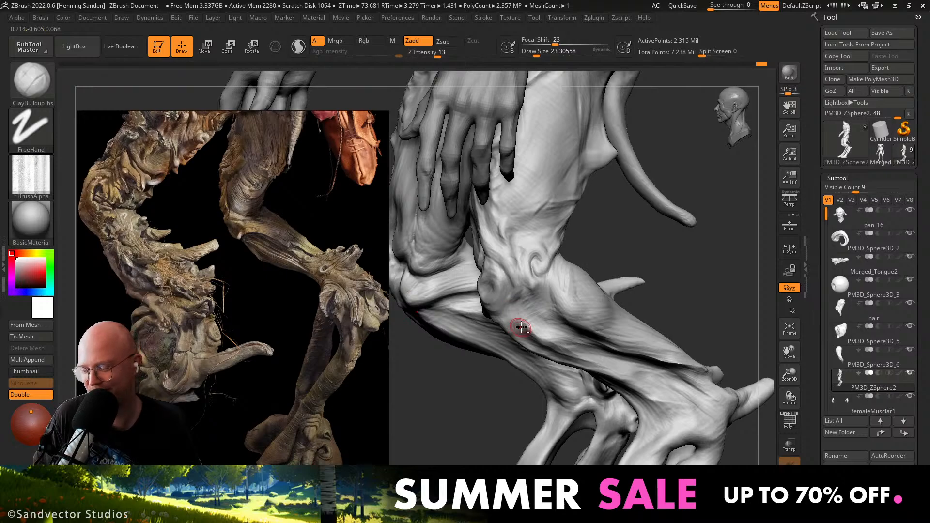
left_click_drag(508, 324, 504, 327)
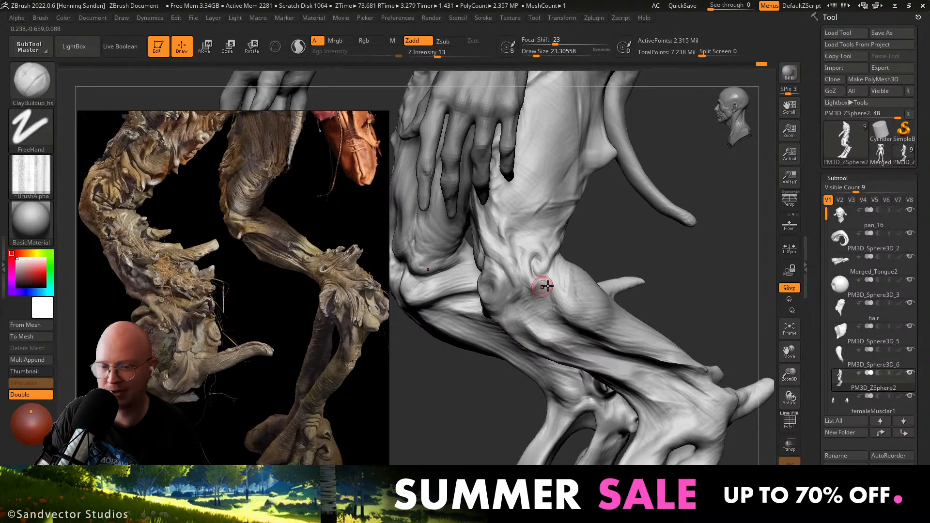
left_click_drag(554, 259, 546, 272)
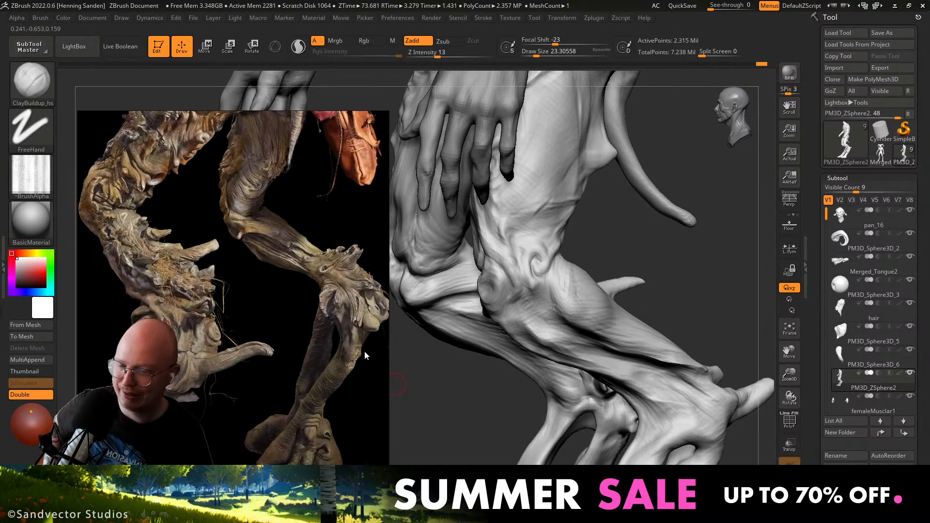
mouse_move(492, 282)
right_mouse_down()
mouse_move(554, 273)
mouse_move(542, 275)
mouse_move(550, 291)
mouse_move(553, 260)
mouse_move(560, 266)
right_mouse_up()
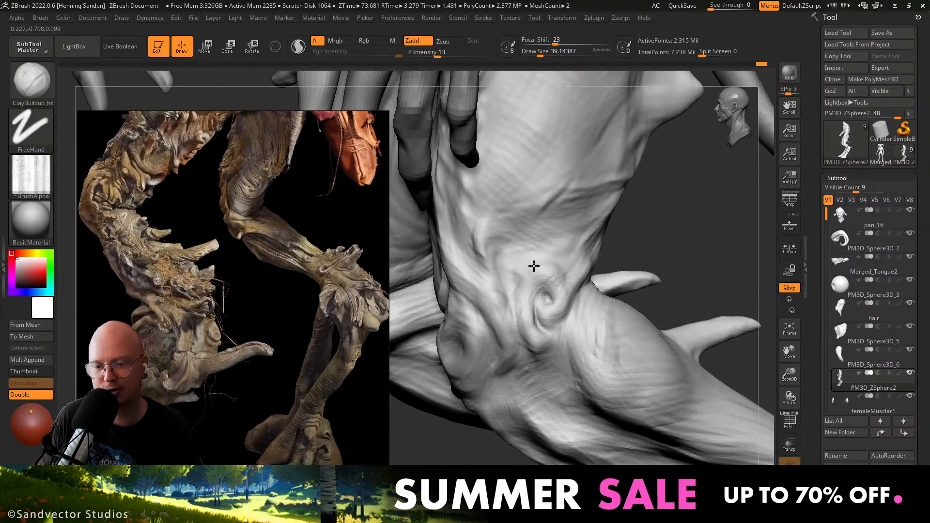
mouse_move(529, 301)
right_mouse_down()
mouse_move(557, 260)
mouse_move(529, 237)
mouse_move(531, 266)
right_mouse_up()
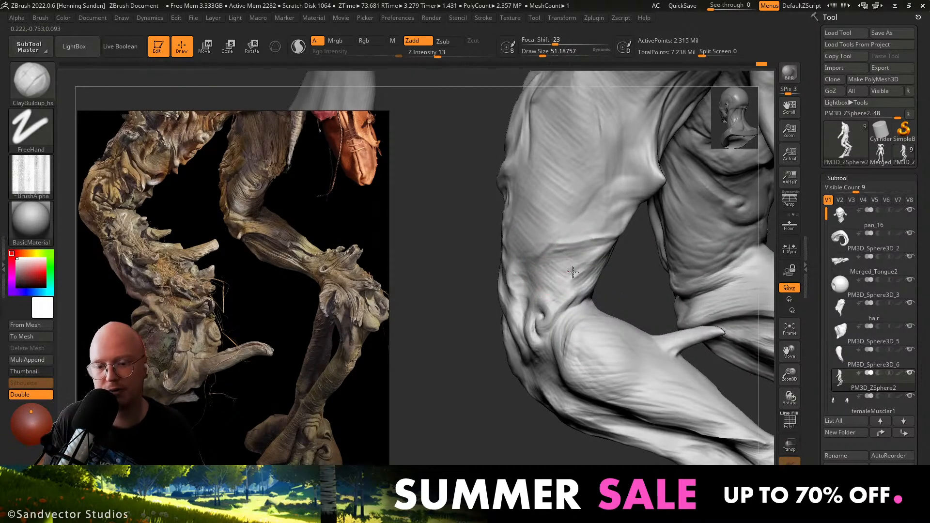
Build up diagonal wrinkles on the back of the leg just above the knee with ClayBuildup at a draw size of about 65.
mouse_move(595, 256)
right_mouse_down()
mouse_move(565, 332)
mouse_move(570, 361)
mouse_move(589, 327)
mouse_move(584, 341)
mouse_move(631, 388)
mouse_move(615, 336)
mouse_move(599, 327)
mouse_move(644, 276)
mouse_move(616, 284)
mouse_move(594, 309)
mouse_move(609, 294)
mouse_move(557, 293)
right_mouse_up()
left_click_drag(680, 296, 651, 305)
right_click_drag(670, 322, 641, 338)
key("s")
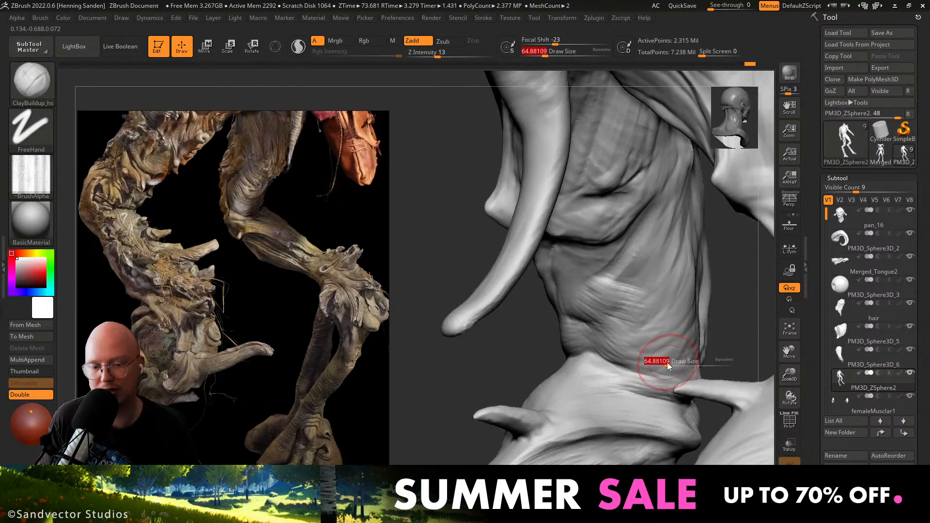
mouse_move(630, 354)
left_mouse_down()
mouse_move(652, 367)
mouse_move(620, 344)
mouse_move(640, 330)
left_mouse_up()
right_click_drag(679, 321, 667, 313)
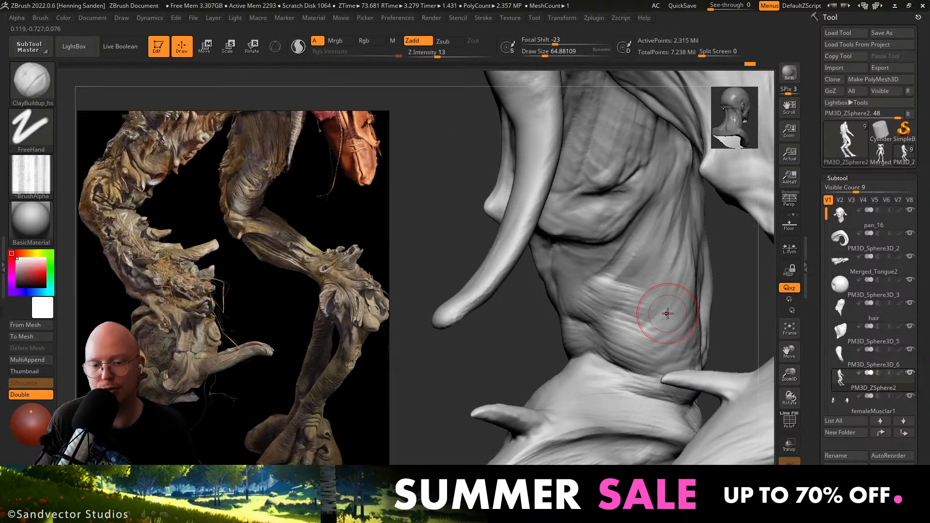
mouse_move(667, 314)
left_mouse_down()
mouse_move(623, 286)
mouse_move(631, 276)
left_mouse_up()
Sculpt strands and wrinkles over the hanging bulge on the back of the thigh with ClayBuildup at draw sizes of about 44 to 46.
right_click_drag(634, 266, 625, 206)
key("s")
left_click_drag(611, 215, 608, 215)
left_click_drag(609, 216, 574, 214)
mouse_move(574, 214)
right_mouse_down()
mouse_move(588, 245)
mouse_move(562, 304)
mouse_move(580, 318)
right_mouse_up()
key("s")
mouse_move(580, 318)
left_mouse_down()
mouse_move(543, 327)
mouse_move(532, 315)
left_mouse_up()
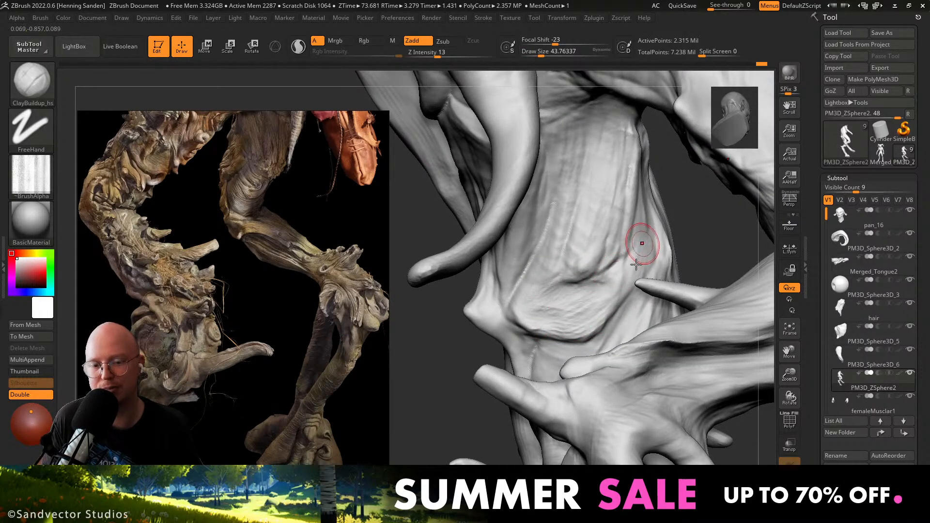
right_click_drag(639, 244, 659, 255)
mouse_move(645, 247)
left_mouse_down()
mouse_move(608, 295)
mouse_move(577, 305)
left_mouse_up()
right_click_drag(579, 303, 616, 270)
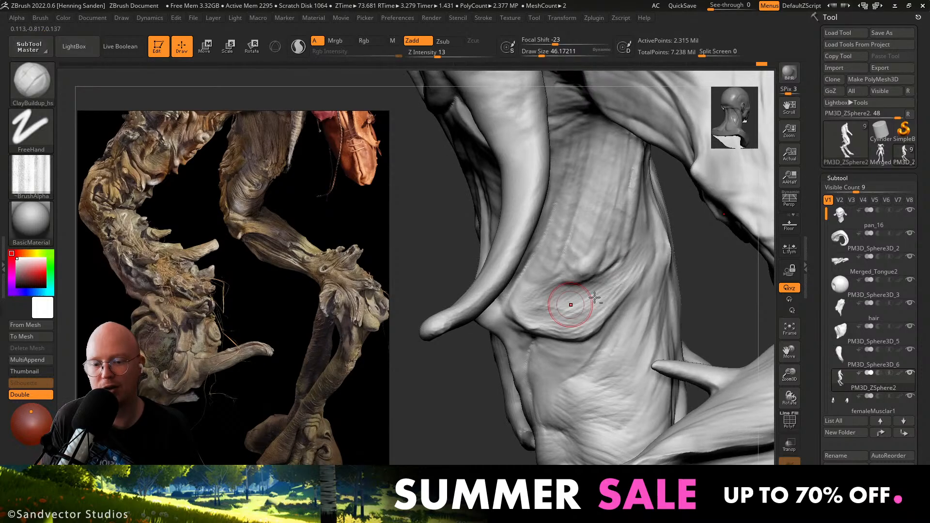
mouse_move(571, 305)
left_mouse_down()
mouse_move(602, 300)
mouse_move(550, 310)
left_mouse_up()
Extend fold strokes down the thigh beneath the two hip swirls with ClayBuildup at a draw size of about 46.
mouse_move(544, 312)
right_mouse_down("ctrl")
mouse_move(524, 280)
mouse_move(575, 274)
mouse_move(556, 330)
mouse_move(562, 378)
right_mouse_up("ctrl")
left_click_drag(544, 220, 533, 219)
right_click_drag(557, 202, 537, 253)
left_click_drag(546, 277, 549, 310)
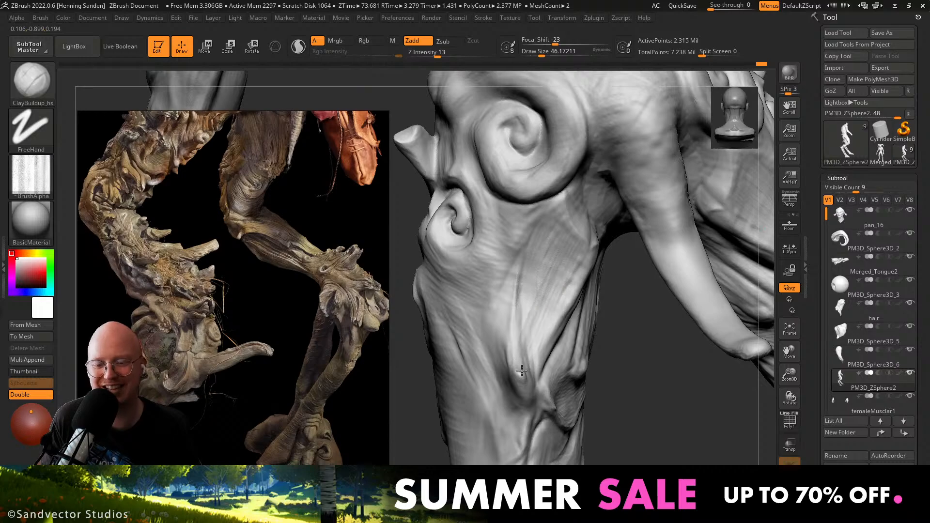
Add curved wrinkle strokes around and beneath the small hip swirl with ClayBuildup at draw sizes of about 35 to 65.
mouse_move(521, 371)
right_mouse_down("ctrl")
mouse_move(515, 301)
mouse_move(552, 301)
mouse_move(513, 327)
right_mouse_up("ctrl")
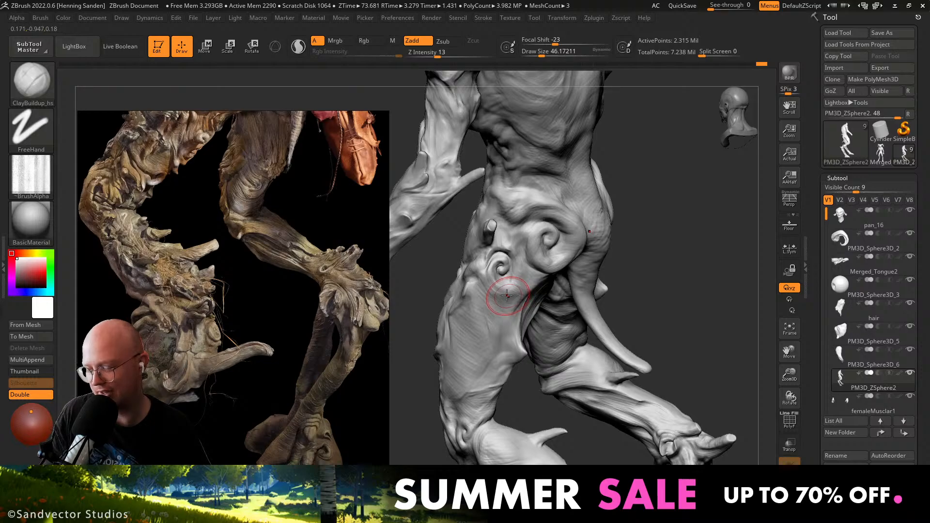
mouse_move(533, 266)
right_mouse_down("ctrl")
mouse_move(560, 319)
mouse_move(525, 292)
right_mouse_up("ctrl")
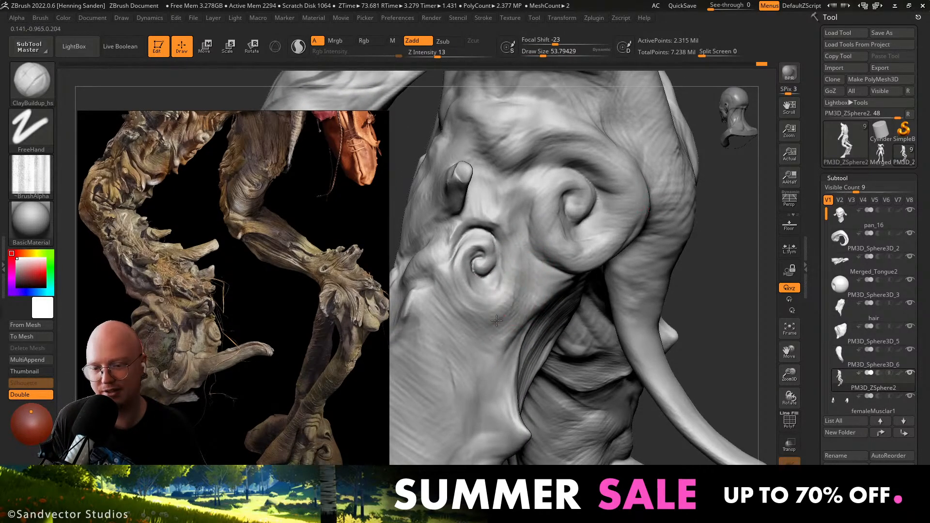
mouse_move(496, 320)
right_mouse_down("alt")
mouse_move(547, 274)
mouse_move(546, 257)
mouse_move(540, 264)
mouse_move(561, 265)
mouse_move(514, 287)
right_mouse_up("alt")
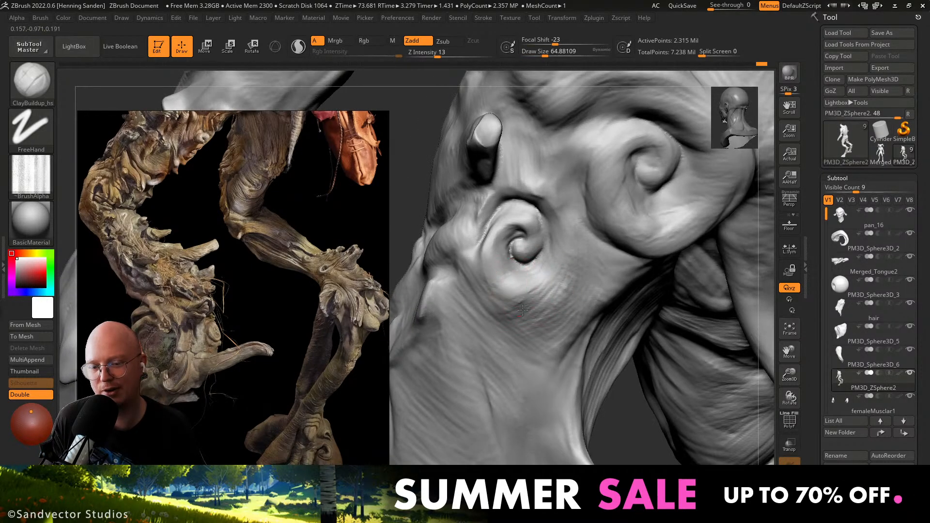
mouse_move(517, 294)
left_mouse_down()
mouse_move(550, 245)
mouse_move(521, 271)
left_mouse_up()
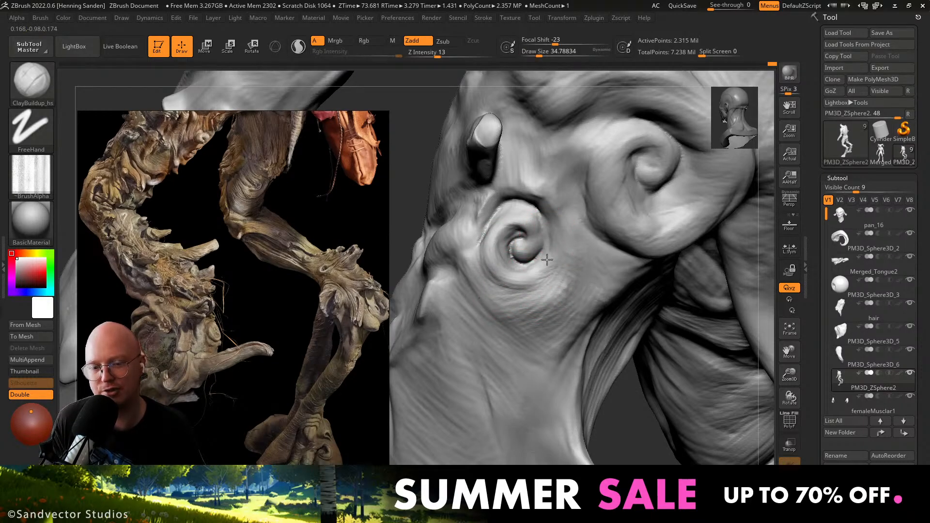
Build up the skin between the short stub and the small hip swirl with ClayBuildup at a draw size of about 77.
key("s")
mouse_move(534, 204)
left_mouse_down()
mouse_move(535, 177)
mouse_move(550, 209)
mouse_move(558, 171)
left_mouse_up()
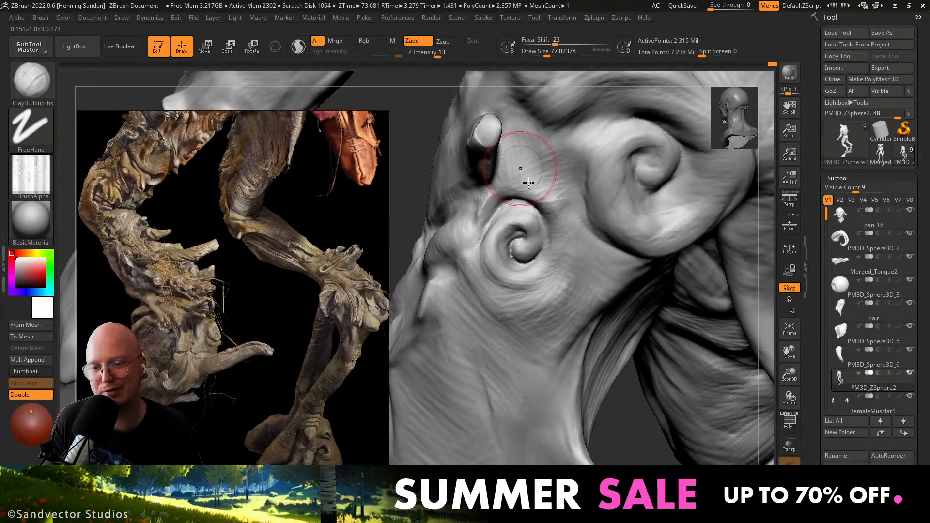
right_click_drag(526, 173, 555, 194)
left_click_drag(474, 224, 467, 243)
right_click_drag(470, 237, 479, 213)
mouse_move(484, 201)
left_mouse_down()
mouse_move(472, 230)
mouse_move(435, 252)
left_mouse_up()
mouse_move(472, 227)
right_mouse_down()
mouse_move(509, 208)
mouse_move(509, 217)
right_mouse_up()
Sculpt strokes over the ridge running away from the small hip swirl with ClayBuildup at a draw size of about 59.
key("s")
mouse_move(509, 218)
left_mouse_down()
mouse_move(519, 217)
mouse_move(474, 233)
left_mouse_up()
mouse_move(480, 223)
right_mouse_down()
mouse_move(497, 208)
mouse_move(501, 226)
right_mouse_up()
key("bracketleft")
left_click_drag(504, 216, 466, 242)
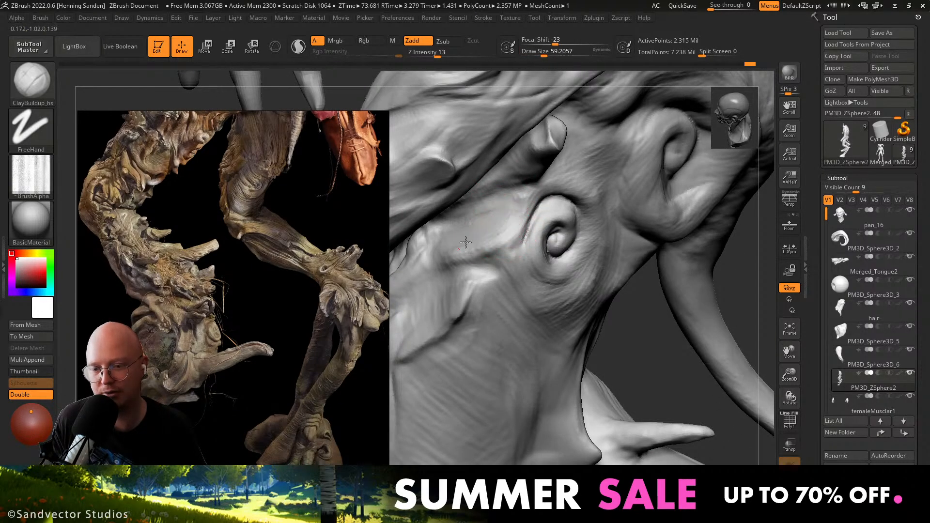
Refine the inner curl of the small hip swirl with ClayBuildup at a draw size of about 33.
key("bracketleft")
mouse_move(522, 245)
right_mouse_down()
mouse_move(504, 241)
mouse_move(547, 246)
right_mouse_up()
key("bracketleft")
key("bracketleft")
key("bracketleft")
key("bracketleft")
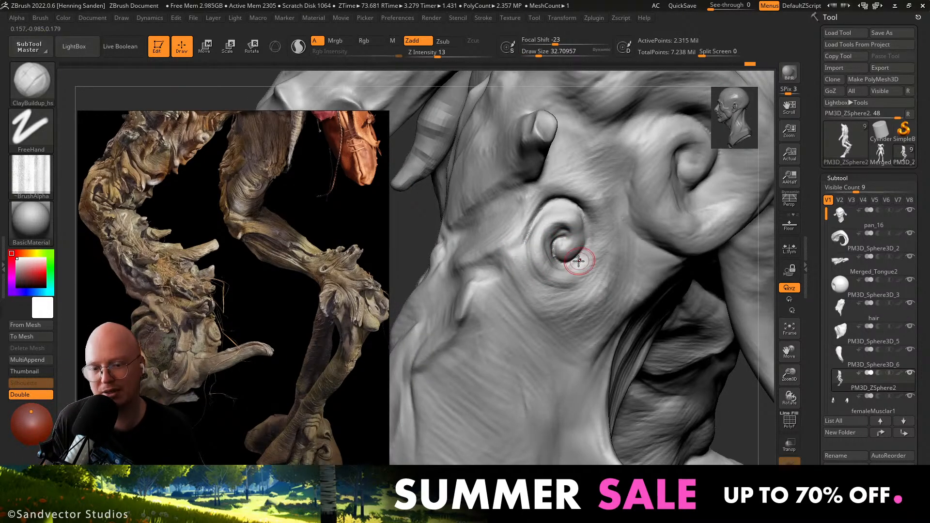
mouse_move(574, 207)
right_mouse_down()
mouse_move(562, 233)
mouse_move(588, 228)
mouse_move(557, 242)
mouse_move(596, 325)
mouse_move(602, 290)
right_mouse_up()
Build up skin strokes beneath the small hip swirl and onto the upper thigh with ClayBuildup at draw sizes of about 62 to 77.
key("bracketright")
key("bracketright")
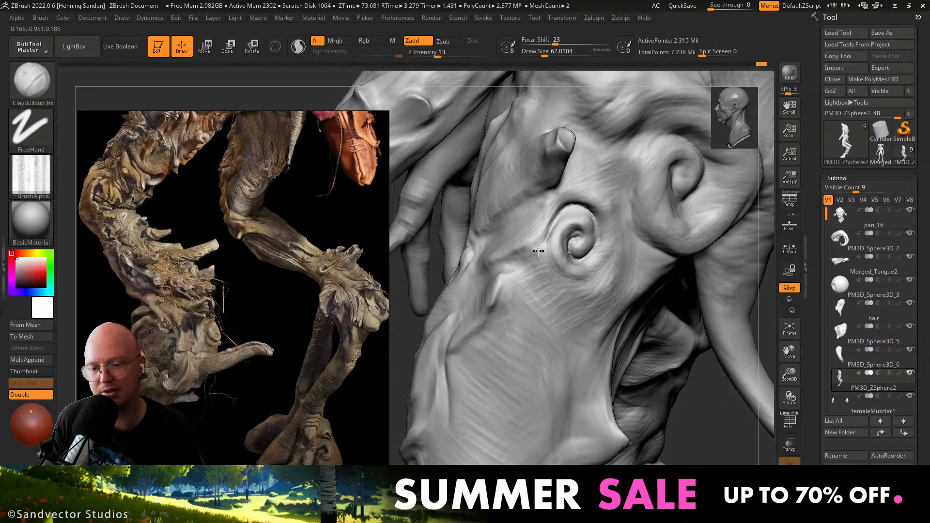
mouse_move(538, 251)
right_mouse_down()
mouse_move(543, 263)
mouse_move(533, 266)
mouse_move(551, 253)
right_mouse_up()
key("bracketright")
left_click_drag(572, 268, 561, 308)
right_click_drag(619, 301, 599, 307)
mouse_move(593, 293)
left_mouse_down()
mouse_move(566, 303)
mouse_move(552, 339)
left_mouse_up()
right_click_drag(564, 339, 562, 281)
mouse_move(569, 276)
left_mouse_down()
mouse_move(546, 281)
mouse_move(572, 319)
left_mouse_up()
right_click_drag(588, 300, 557, 292)
left_click_drag(540, 370, 514, 401)
right_click_drag(525, 382, 562, 295)
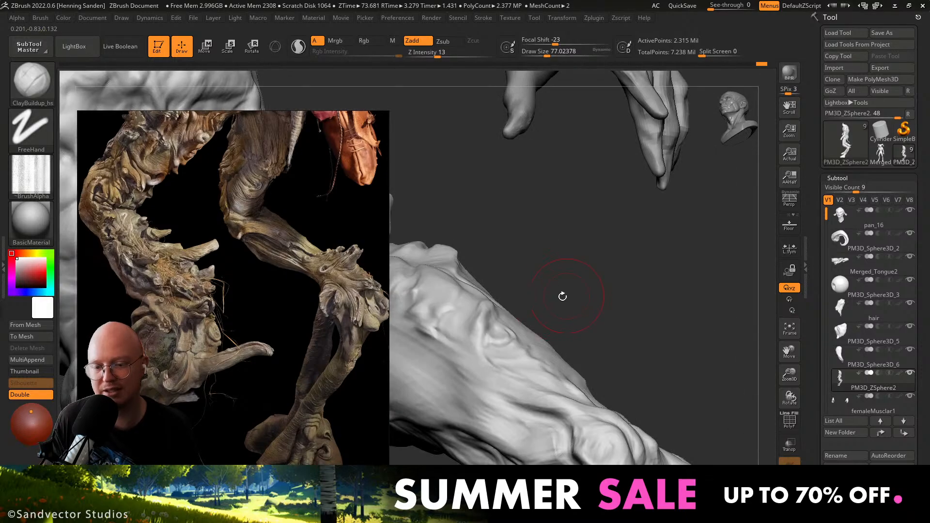
Extend fine wrinkle strokes down the outer thigh toward the knee with ClayBuildup at draw sizes of about 44 to 51.
mouse_move(506, 323)
right_mouse_down()
mouse_move(552, 364)
mouse_move(484, 348)
mouse_move(581, 351)
mouse_move(615, 290)
mouse_move(612, 262)
mouse_move(582, 310)
mouse_move(592, 306)
mouse_move(585, 266)
mouse_move(537, 279)
mouse_move(579, 251)
mouse_move(610, 258)
right_mouse_up()
left_click_drag(582, 285, 552, 297)
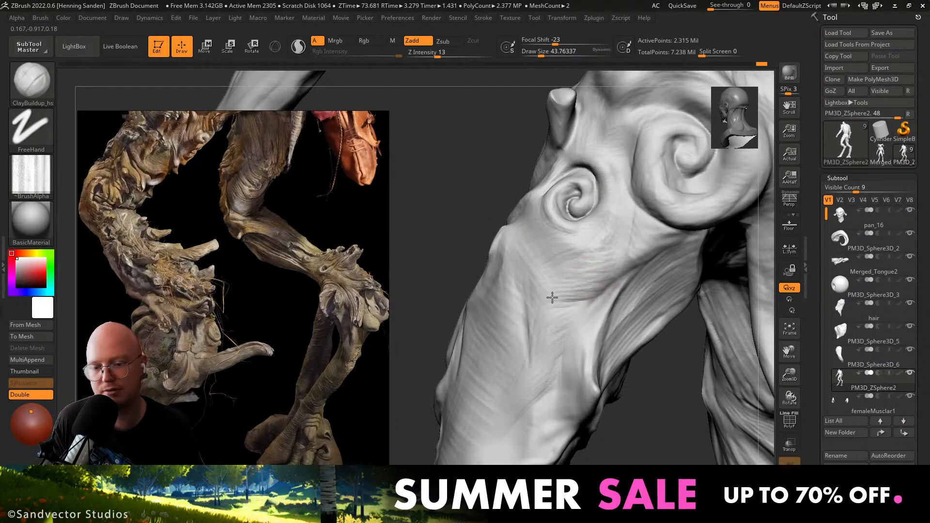
mouse_move(550, 315)
right_mouse_down()
mouse_move(567, 331)
mouse_move(523, 329)
mouse_move(527, 318)
right_mouse_up()
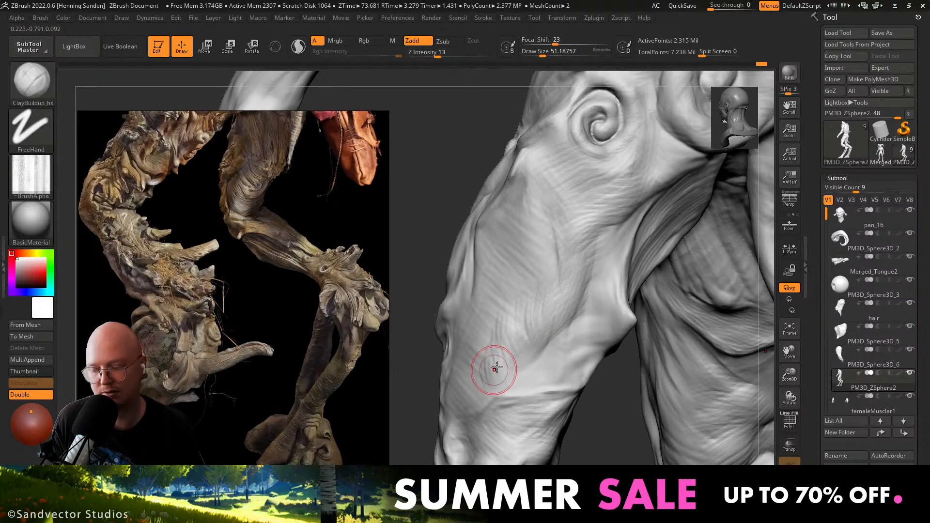
mouse_move(495, 369)
right_mouse_down()
mouse_move(495, 331)
mouse_move(550, 303)
mouse_move(509, 337)
right_mouse_up()
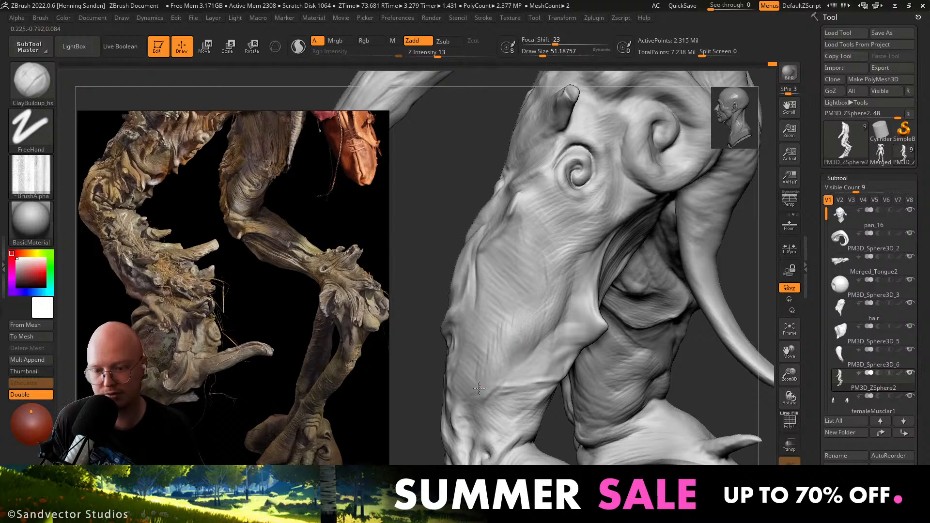
right_click_drag(479, 388, 487, 386)
left_click_drag(459, 404, 454, 429)
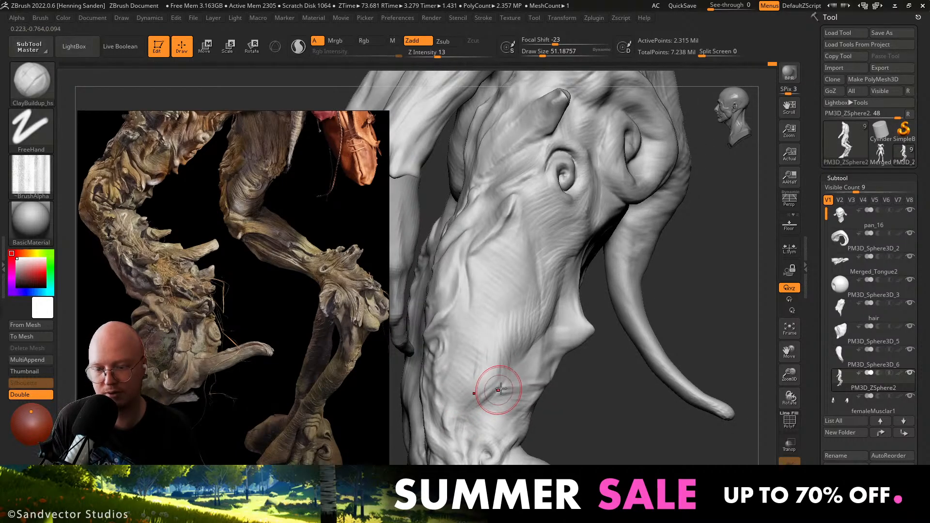
Adjust the contour of the thigh with the Move brush at a draw size of up to 112.
right_click_drag(485, 372, 607, 387)
mouse_move(506, 322)
right_mouse_down("alt")
mouse_move(519, 284)
mouse_move(500, 268)
mouse_move(599, 278)
mouse_move(533, 319)
mouse_move(610, 331)
mouse_move(541, 279)
mouse_move(548, 249)
right_mouse_up("alt")
mouse_move(590, 216)
right_mouse_down()
mouse_move(542, 209)
mouse_move(540, 271)
mouse_move(514, 266)
right_mouse_up()
key("b")
key("m")
key("v")
key("s")
left_click_drag(422, 274, 433, 285)
mouse_move(432, 284)
right_mouse_down()
mouse_move(407, 296)
mouse_move(410, 310)
mouse_move(518, 283)
mouse_move(535, 299)
right_mouse_up()
key("s")
key("s")
left_click_drag(454, 339, 456, 355)
mouse_move(469, 342)
right_mouse_down()
mouse_move(403, 260)
mouse_move(387, 264)
right_mouse_up()
right_click_drag(388, 264, 484, 310, "ctrl")
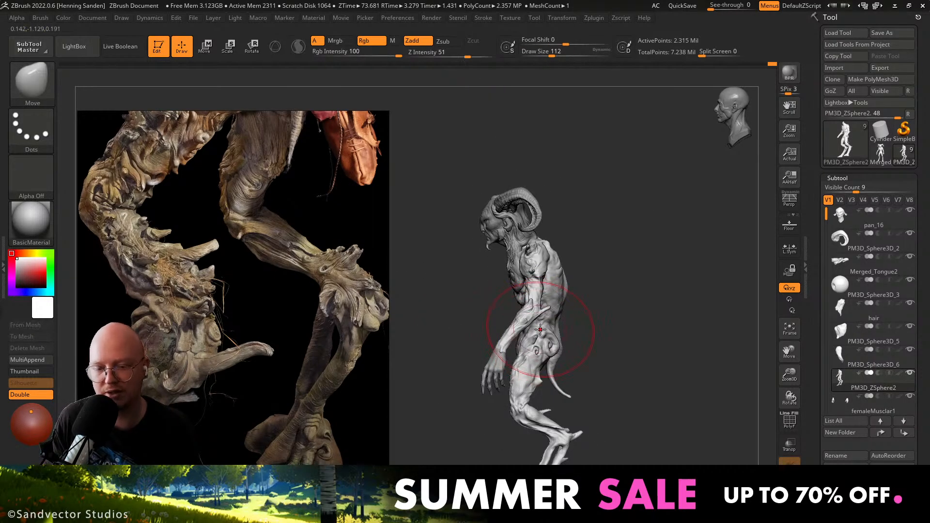
Check the creature's side-view balance by drawing an alignment line from the head to the heel and clearing it.
mouse_move(549, 343)
right_mouse_down()
mouse_move(540, 322)
mouse_move(538, 348)
right_mouse_up()
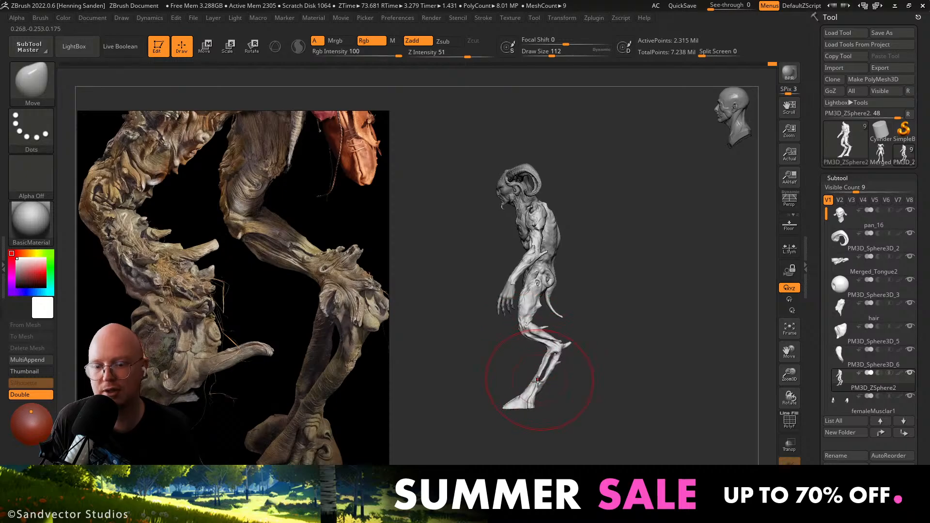
key("bracketright")
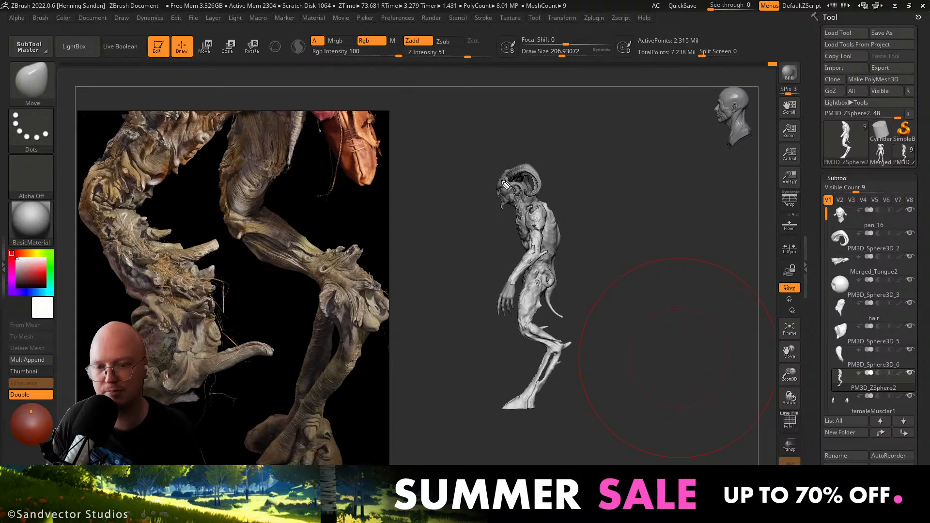
left_click_drag(530, 195, 541, 308)
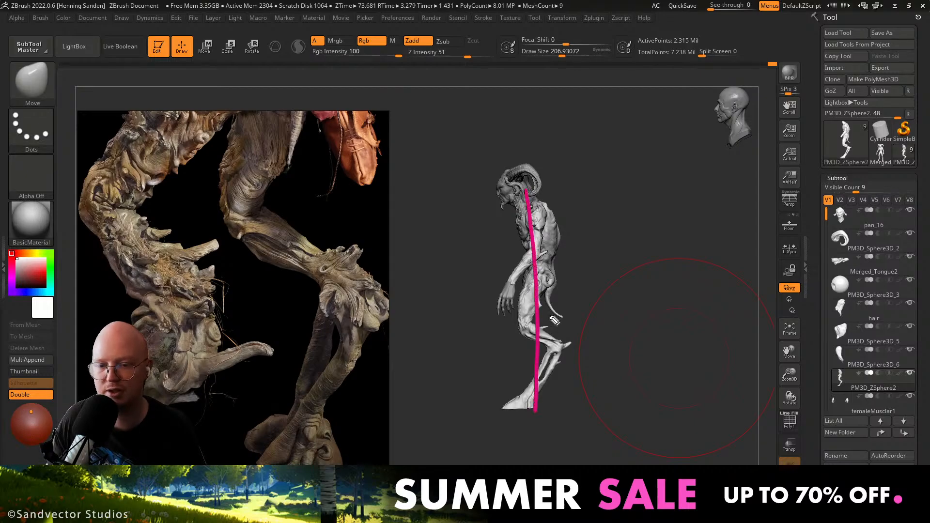
key("Escape")
Adjust the lower legs and hooves with the Move brush at draw sizes of about 274 and 154, undoing one attempt.
mouse_move(550, 388)
right_mouse_down("ctrl")
mouse_move(552, 421)
mouse_move(515, 371)
mouse_move(527, 309)
mouse_move(508, 349)
mouse_move(535, 336)
mouse_move(525, 321)
mouse_move(463, 308)
mouse_move(502, 378)
right_mouse_up("ctrl")
left_click_drag(513, 381, 523, 383)
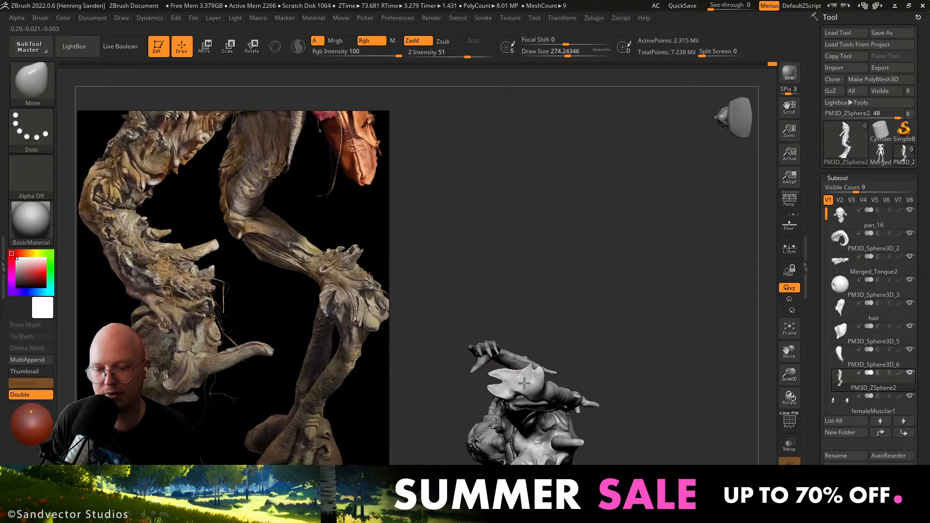
mouse_move(525, 380)
right_mouse_down()
mouse_move(548, 324)
mouse_move(530, 318)
mouse_move(522, 334)
mouse_move(520, 316)
mouse_move(521, 424)
mouse_move(525, 324)
mouse_move(522, 357)
right_mouse_up()
key("ctrl+z")
key("s")
mouse_move(521, 357)
left_mouse_down()
mouse_move(481, 355)
mouse_move(547, 361)
left_mouse_up()
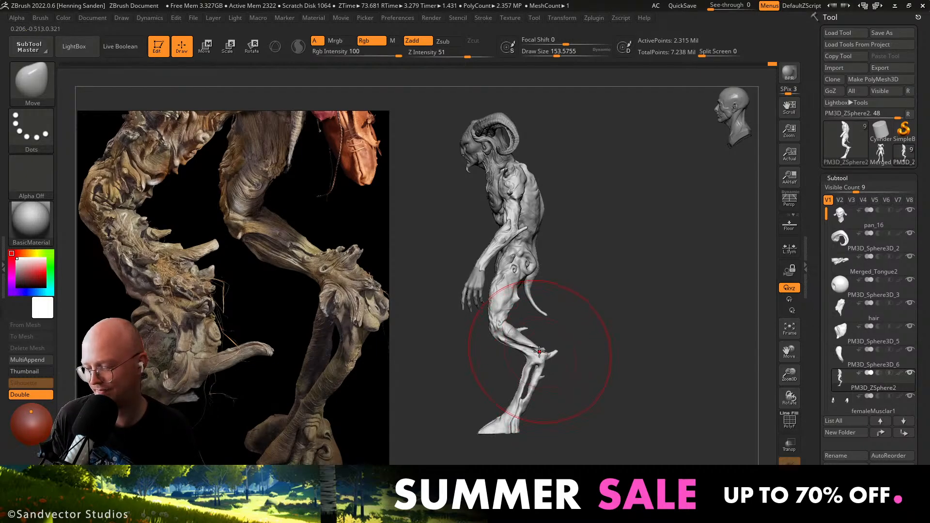
mouse_move(536, 352)
right_mouse_down()
mouse_move(598, 346)
mouse_move(543, 325)
mouse_move(561, 358)
right_mouse_up()
Adjust the leg contours around the thigh and knee from the front with the Move brush at draw sizes of about 97 and 62.
key("s")
left_click_drag(586, 355, 572, 355)
mouse_move(598, 352)
right_mouse_down()
mouse_move(610, 350)
mouse_move(600, 339)
right_mouse_up()
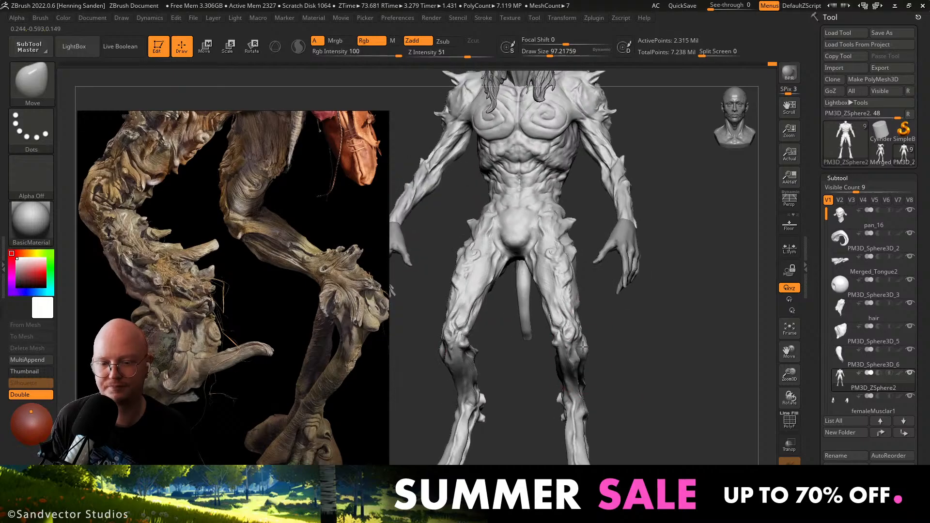
key("s")
left_click_drag(595, 353, 587, 352)
right_click_drag(586, 350, 571, 305, "ctrl")
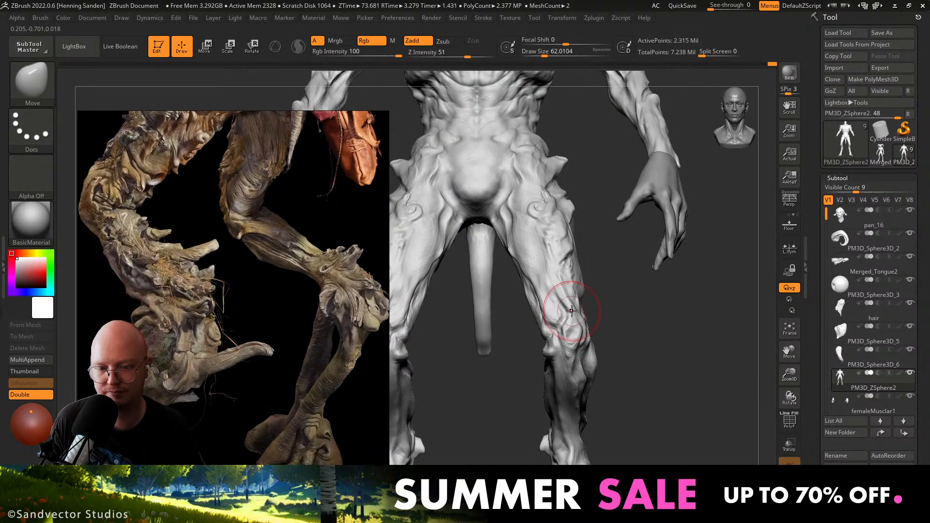
left_click_drag(540, 303, 544, 297)
right_click_drag(490, 193, 541, 265, "alt")
Return to ClayBuildup at a draw size of about 54 and render a preview of the full creature.
key("2")
key("s")
mouse_move(541, 242)
left_mouse_down()
mouse_move(530, 243)
mouse_move(537, 264)
mouse_move(507, 260)
left_mouse_up()
right_click_drag(508, 261, 573, 334, "alt")
right_click_drag(573, 334, 516, 292)
right_click_drag(562, 317, 538, 233, "alt")
key("shift+r")
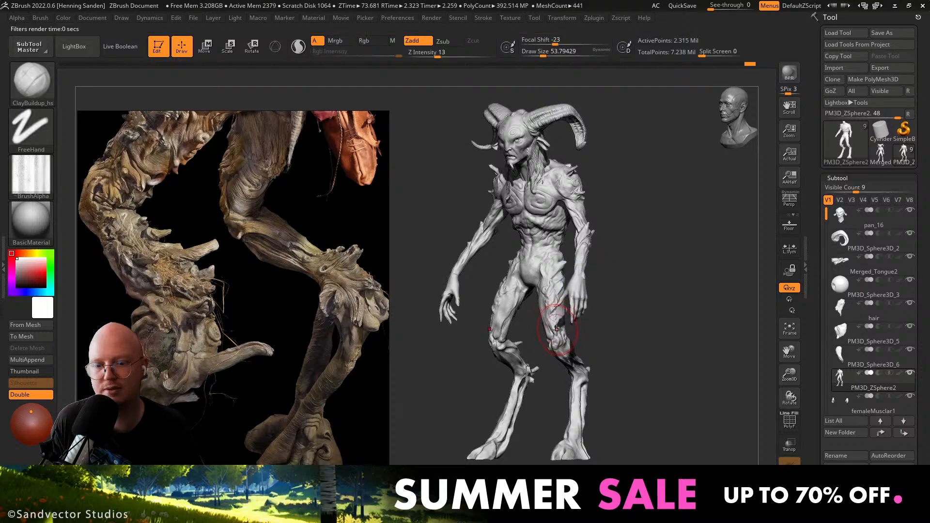
key("ctrl")
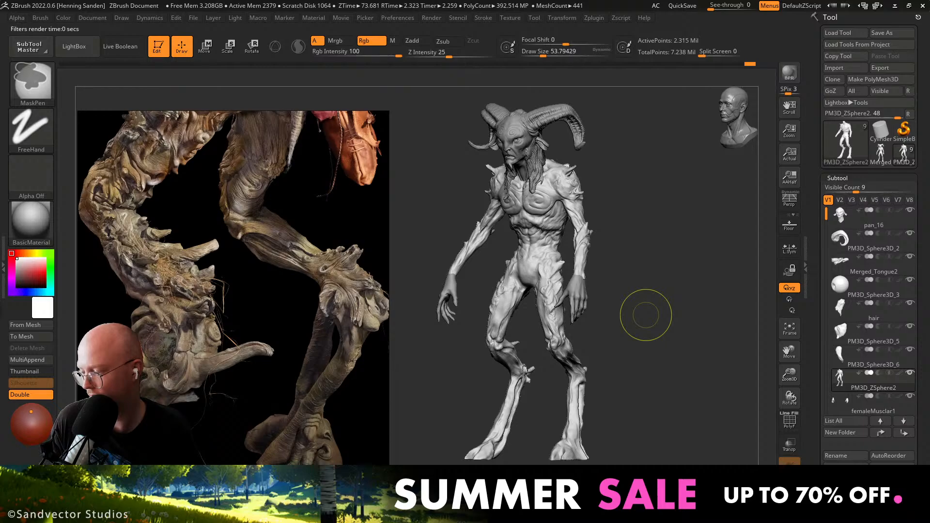
Delete the outdated merged creature tool Merged_PM3D_Sphere3D_2.
left_click(866, 154)
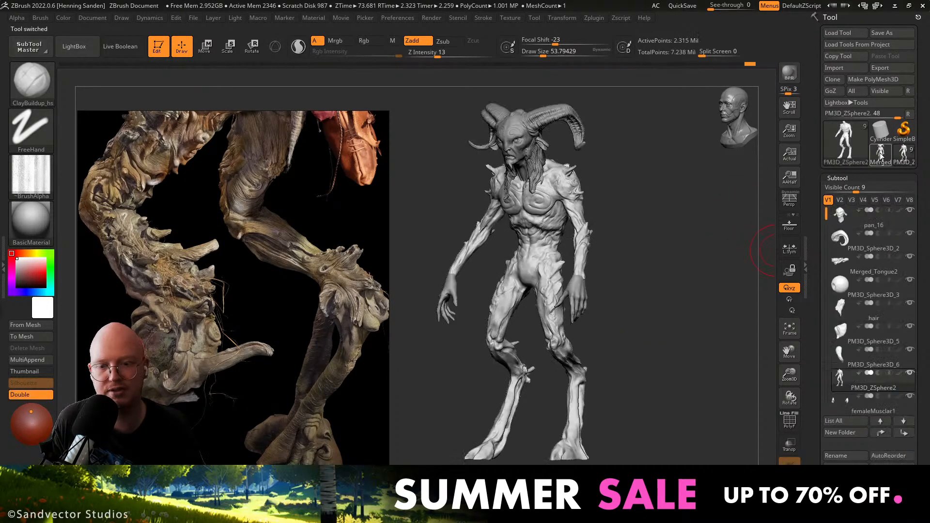
mouse_move(879, 154)
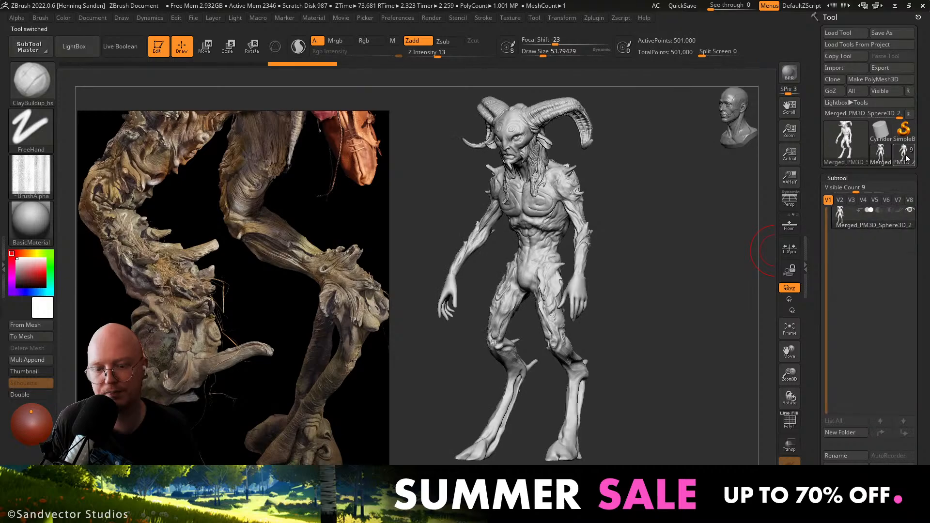
left_click(882, 153)
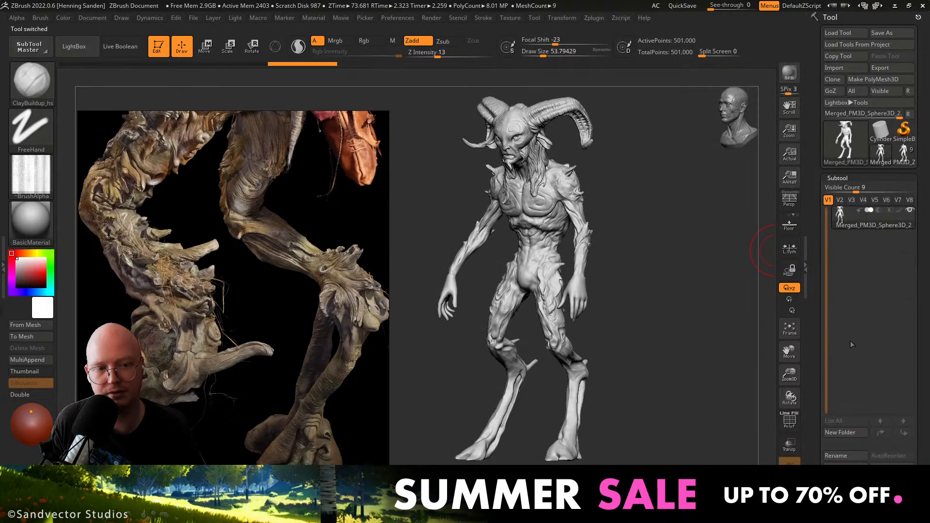
scroll(823, 387, "down", 2)
left_click(840, 446)
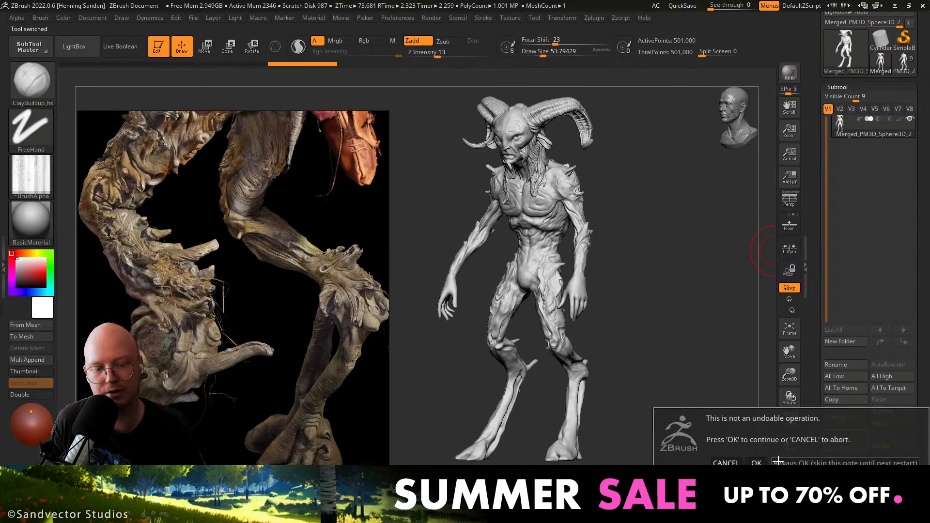
left_click(756, 462)
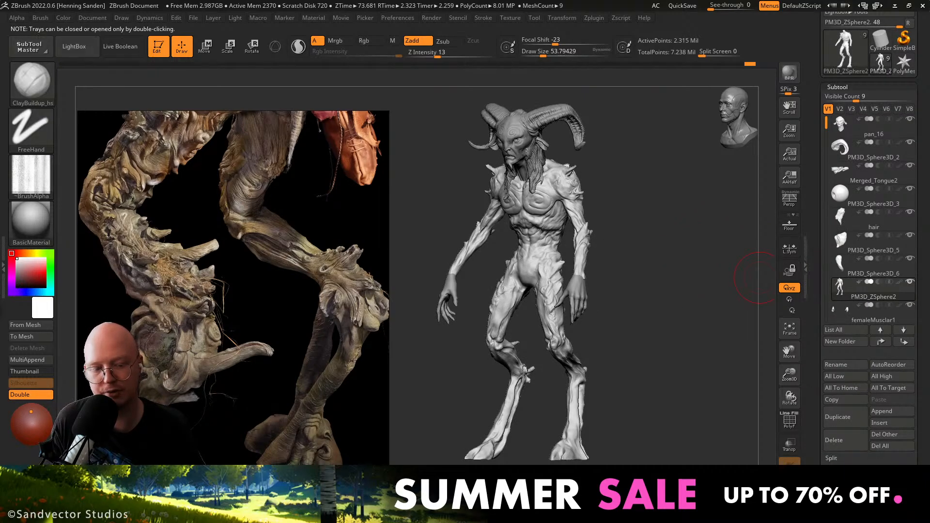
Merge all visible subtools into a new tool and decimate the merged mesh to about 501,000 points.
scroll(838, 435, "down", 2)
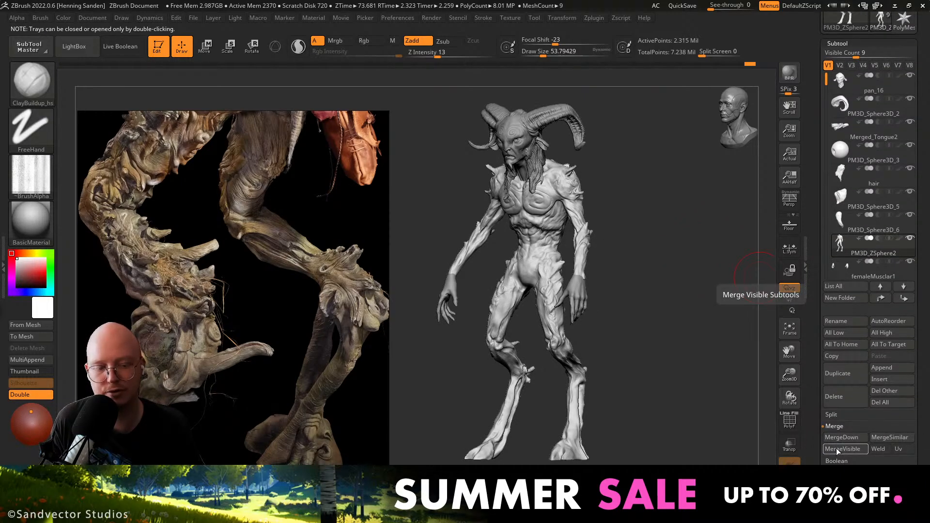
left_click(835, 449)
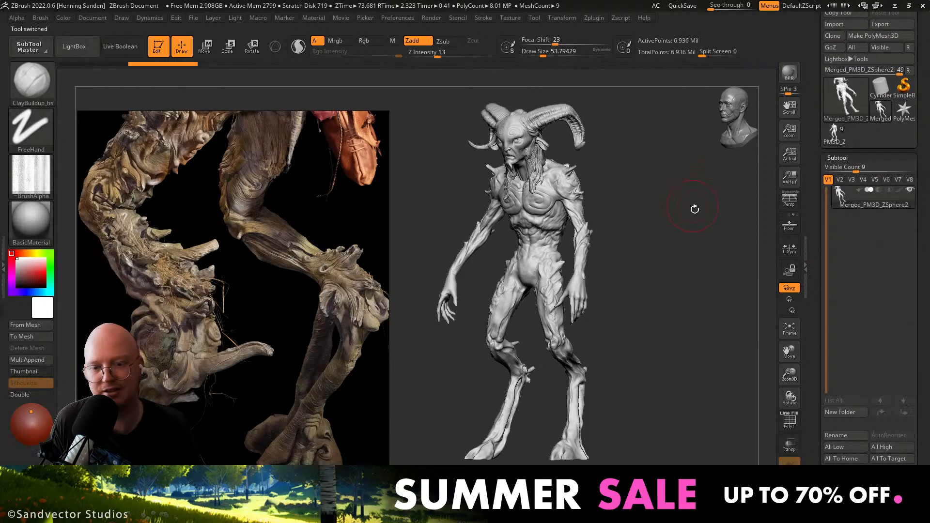
left_click(586, 17)
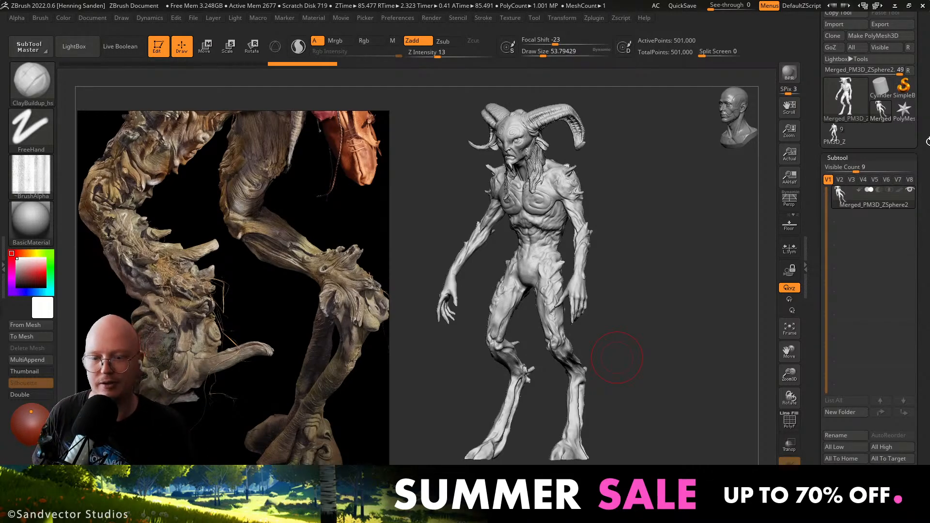
Check the decimated creature's polyframe from the front and export the mesh as Merged_PM3D_ZSphere2.obj.
mouse_move(599, 221)
left_mouse_down("shift")
mouse_move(607, 218)
mouse_move(604, 250)
left_mouse_up("shift")
key("shift+f")
mouse_move(562, 188)
right_mouse_down("alt")
mouse_move(551, 317)
mouse_move(536, 362)
right_mouse_up("alt")
key("shift+f")
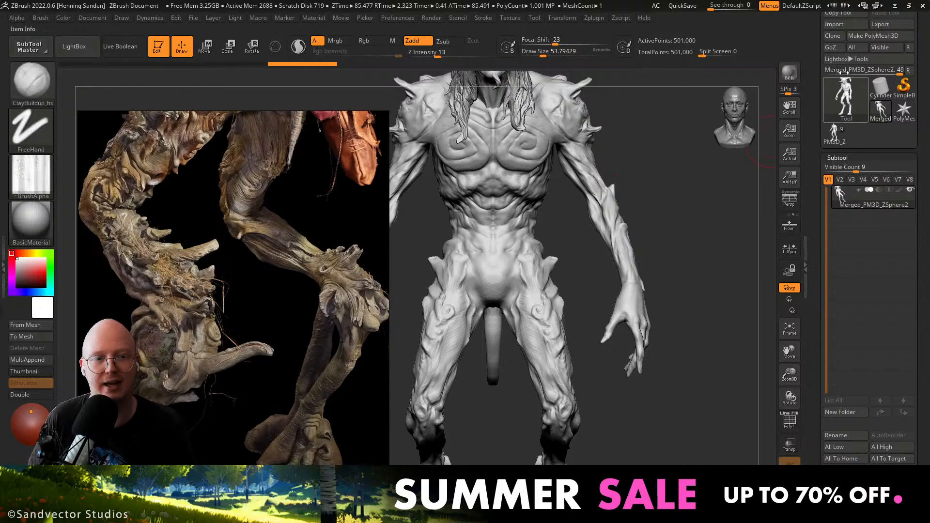
left_click(881, 28)
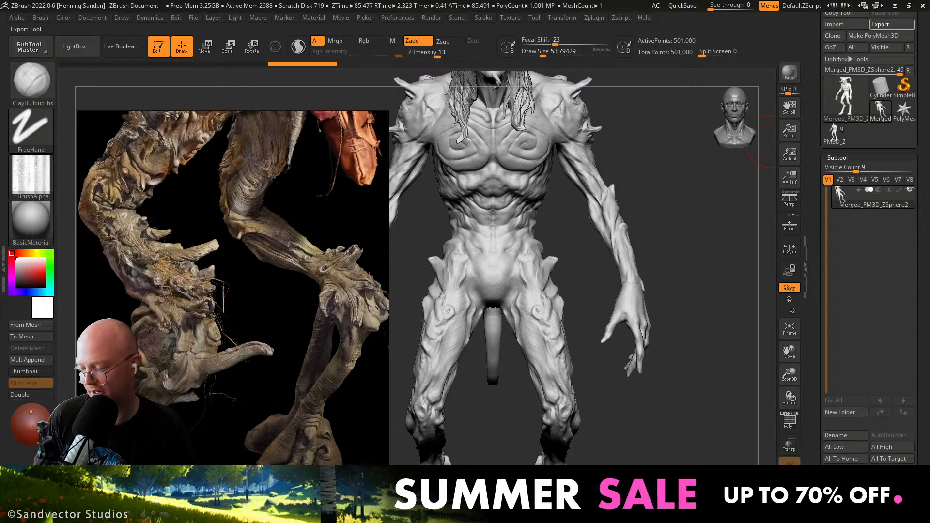
Switch to Blender and rename the existing creature's material as skin.
key("alt+Tab")
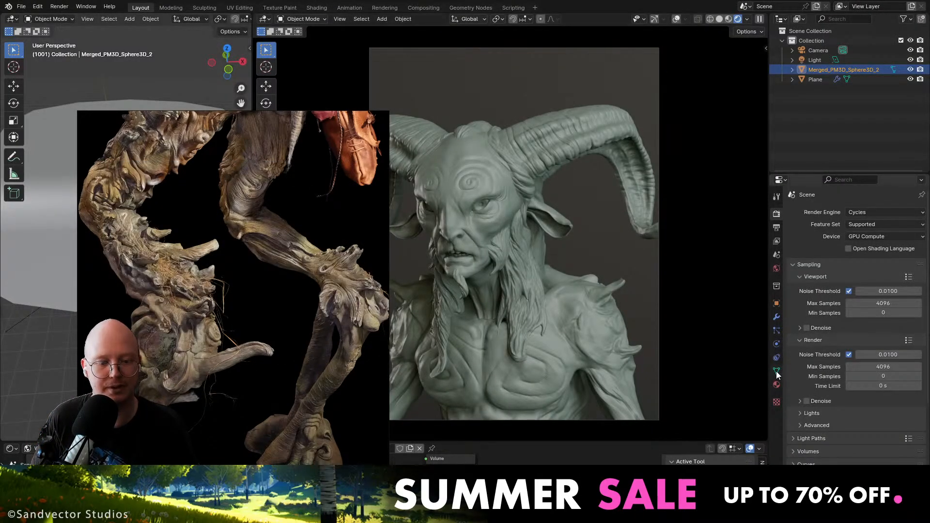
left_click(777, 384)
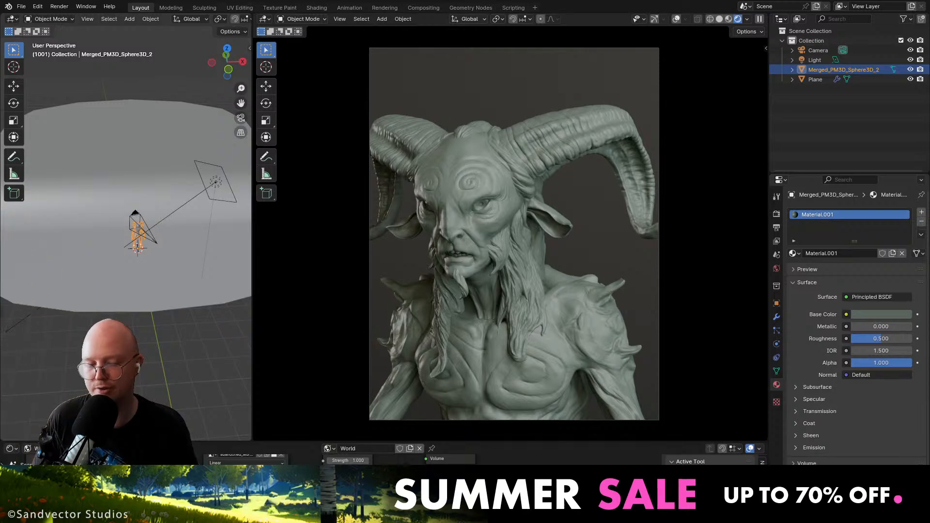
double_click(812, 213)
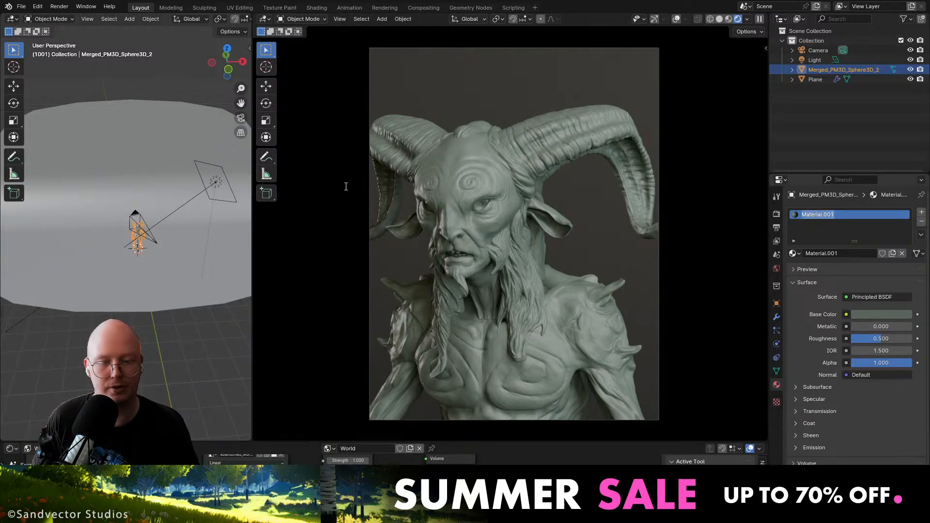
type("skin")
key("Return")
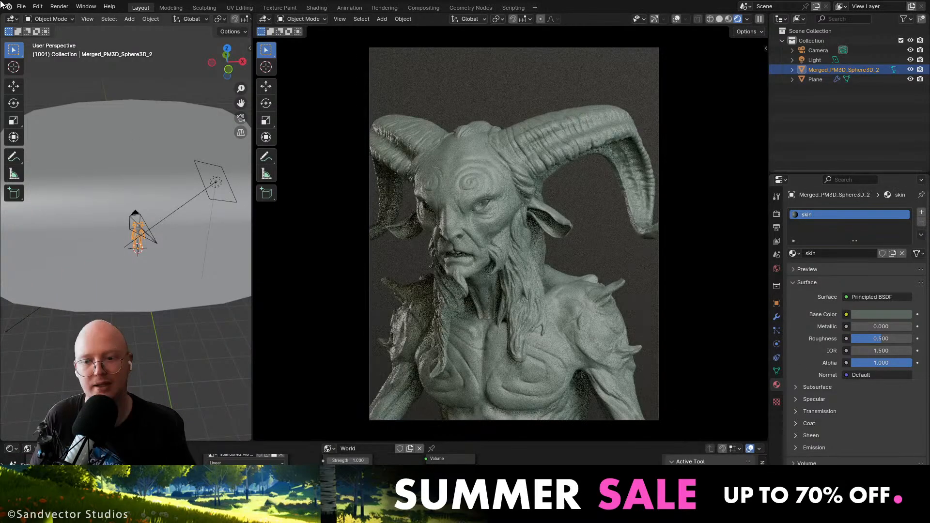
Replace the old creature mesh by importing Merged_PM3D_ZSphere2.obj and assign it the existing skin material.
key("Delete")
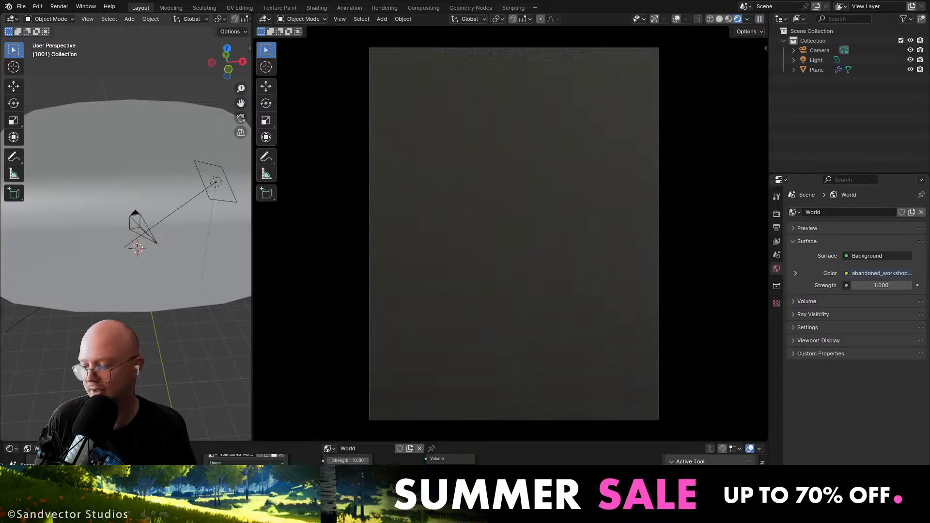
key("alt+Tab")
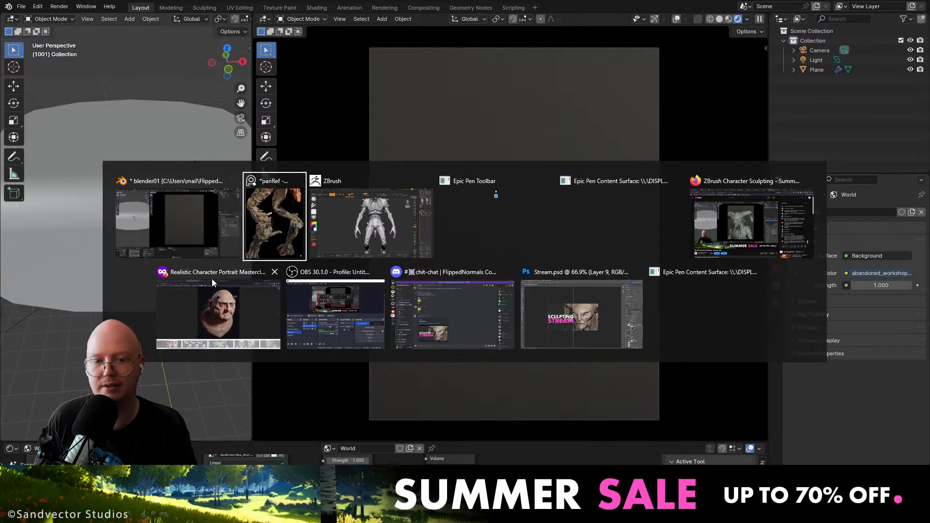
key("Escape")
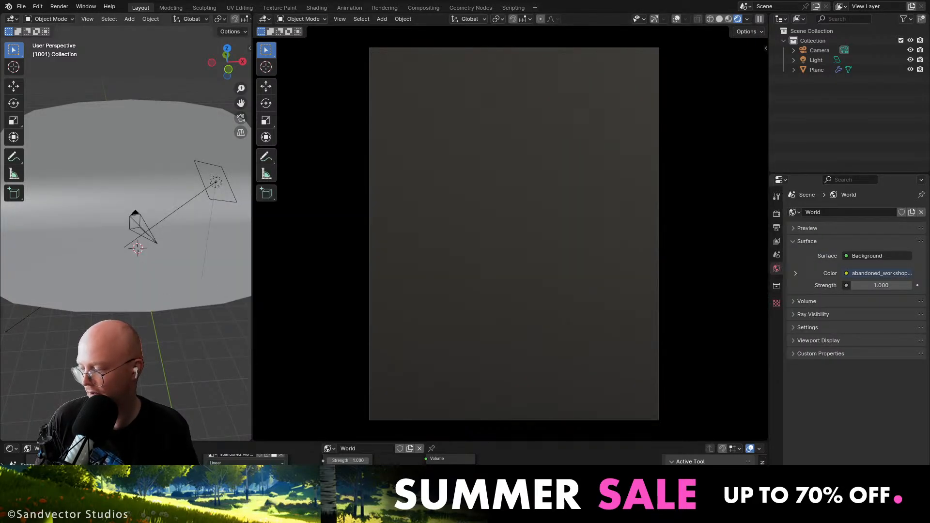
left_click_drag(252, 290, 345, 289)
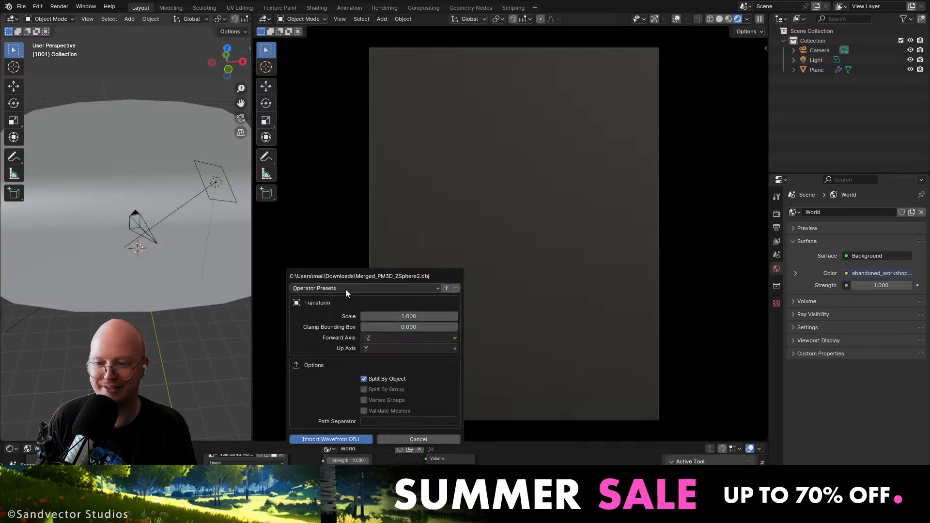
left_click(331, 439)
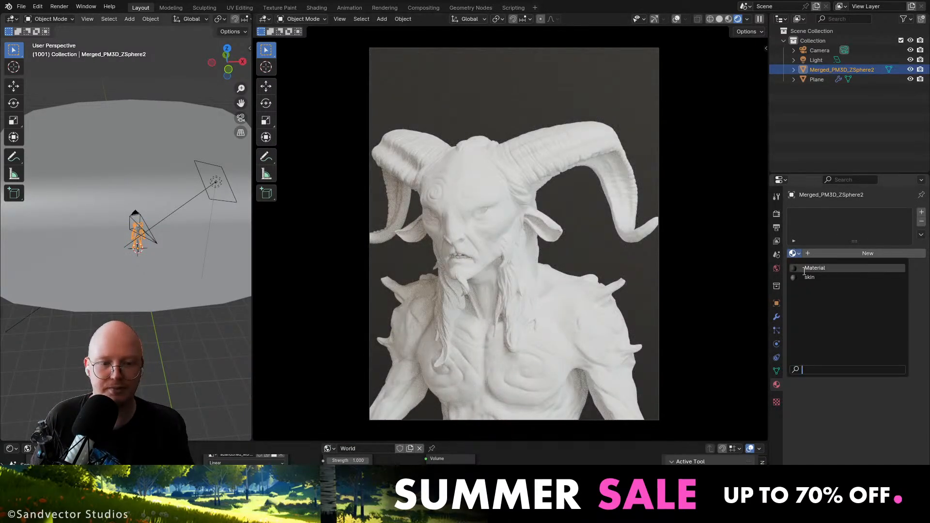
left_click(808, 277)
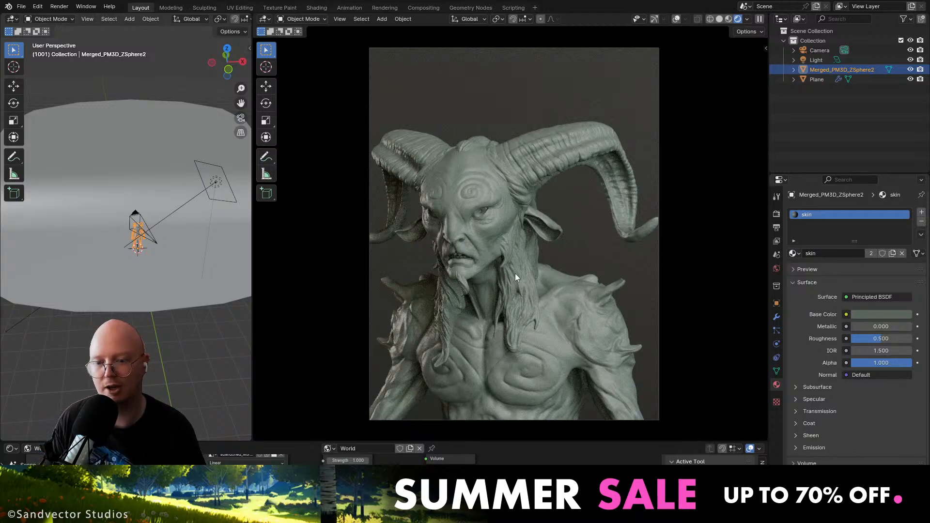
Pull the camera back to frame the creature's whole body and turn it to a side angle.
scroll(508, 286, "down", 5)
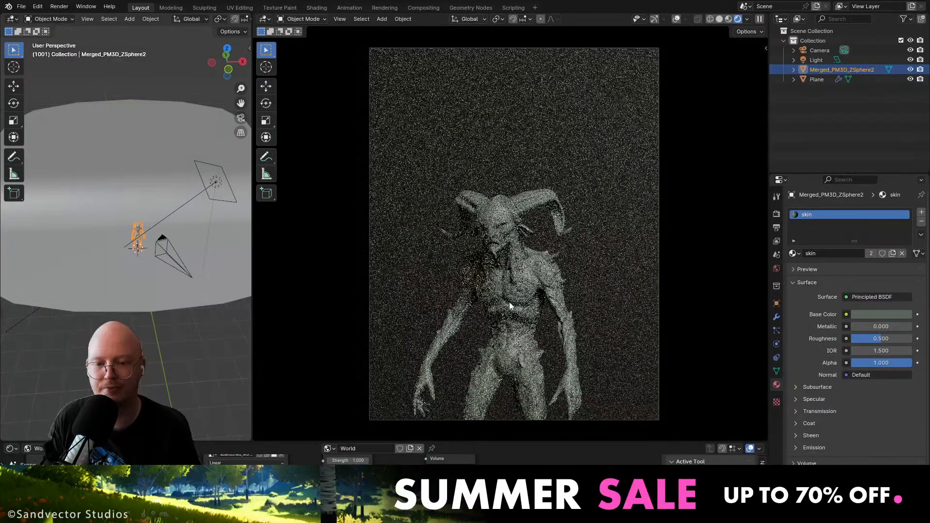
middle_click_drag(510, 301, 517, 208, "shift")
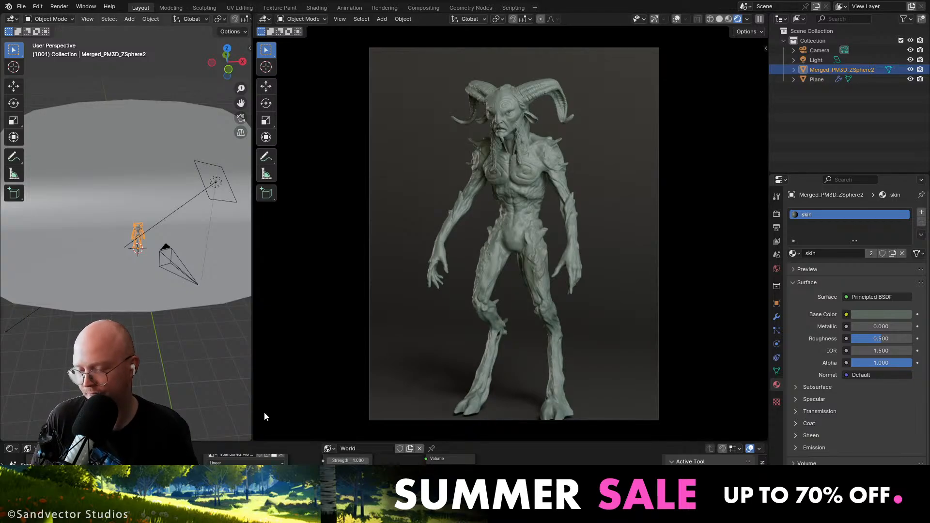
middle_click_drag(161, 287, 209, 262)
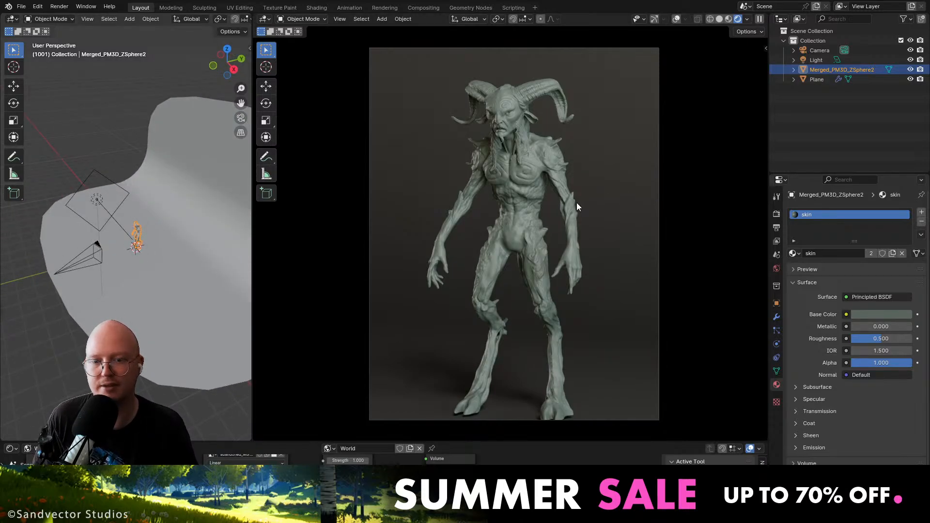
middle_click_drag(565, 193, 530, 190)
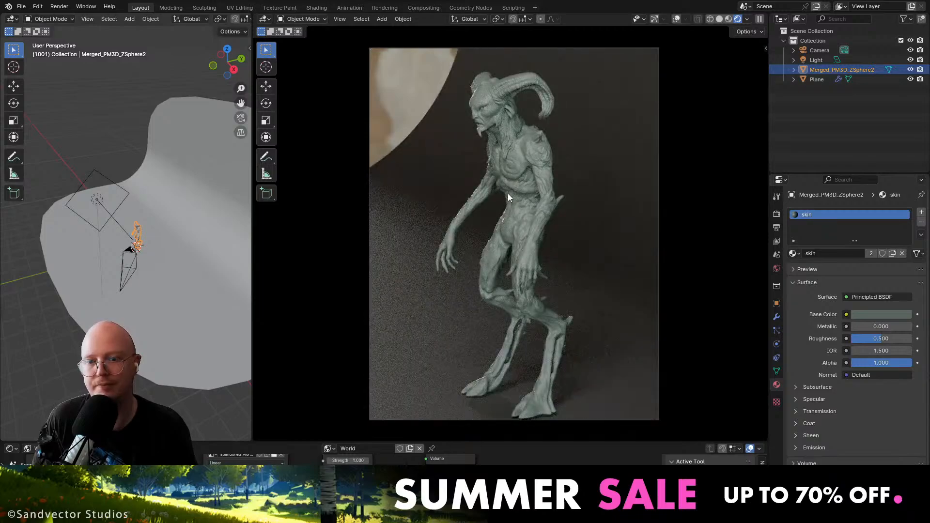
Disable the edit-mode display of the backdrop plane's Subdivision modifier and put the plane in Edit Mode.
left_click(185, 263)
scroll(184, 262, "down", 2)
middle_click_drag(144, 174, 150, 189)
left_click(776, 316)
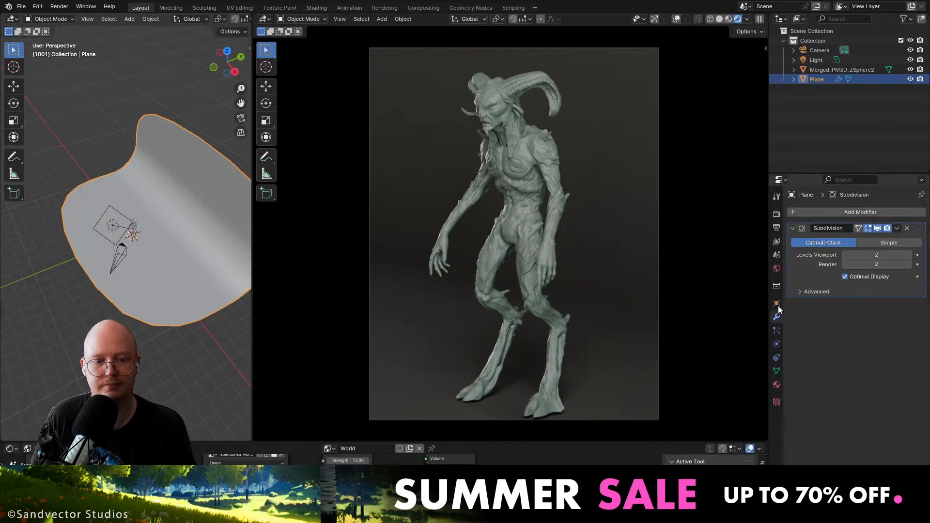
left_click(867, 228)
middle_click_drag(183, 241, 189, 244)
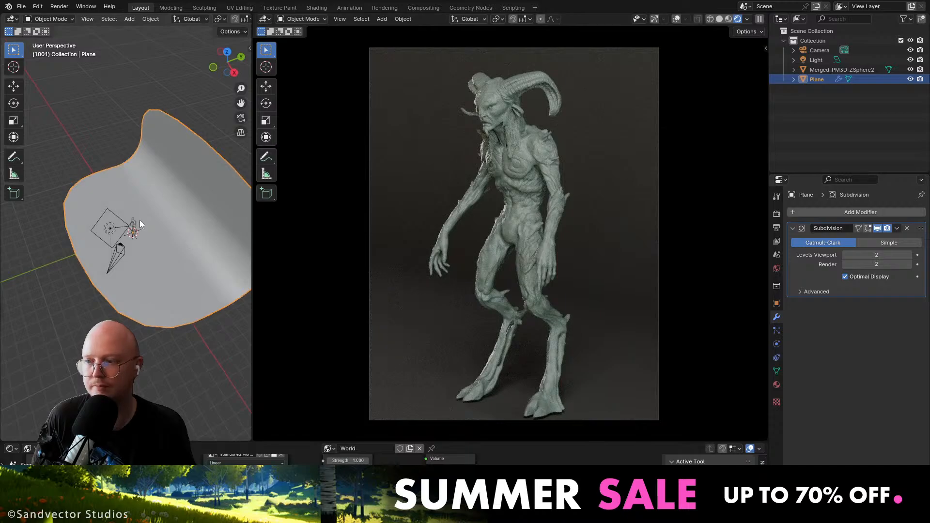
left_click(30, 20)
left_click(47, 36)
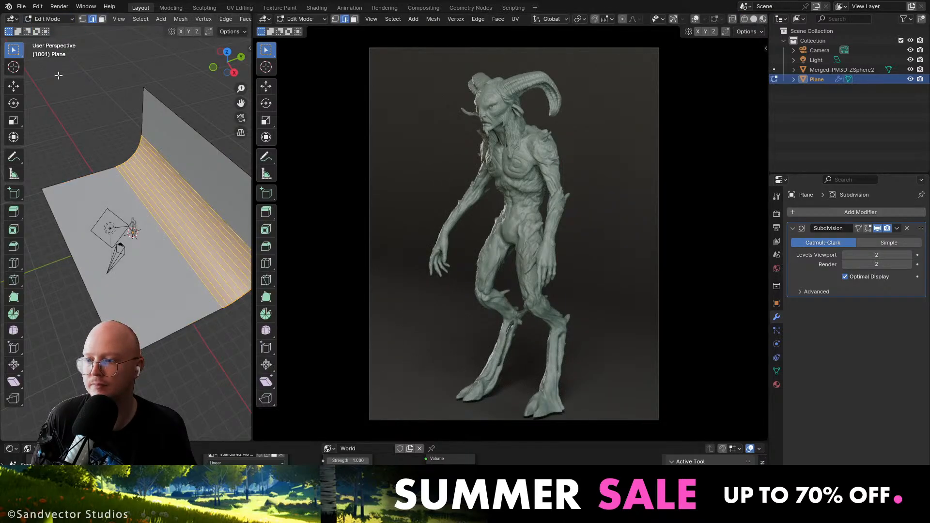
Select the edges along one side of the curved backdrop and extrude them outward along the X axis.
scroll(116, 150, "down", 2)
middle_click_drag(95, 154, 160, 174, "shift")
left_click(123, 174)
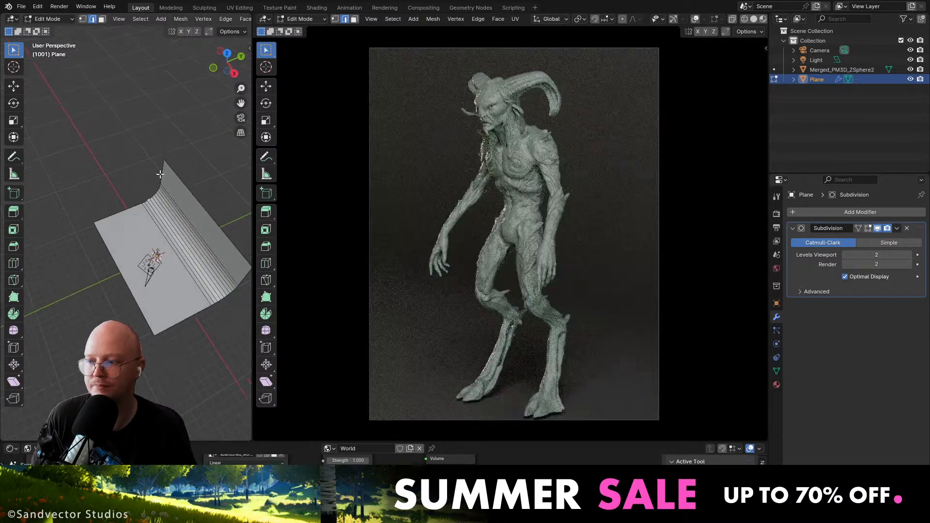
left_click_drag(197, 137, 94, 234)
middle_click_drag(167, 234, 158, 239)
left_click(118, 203, "shift")
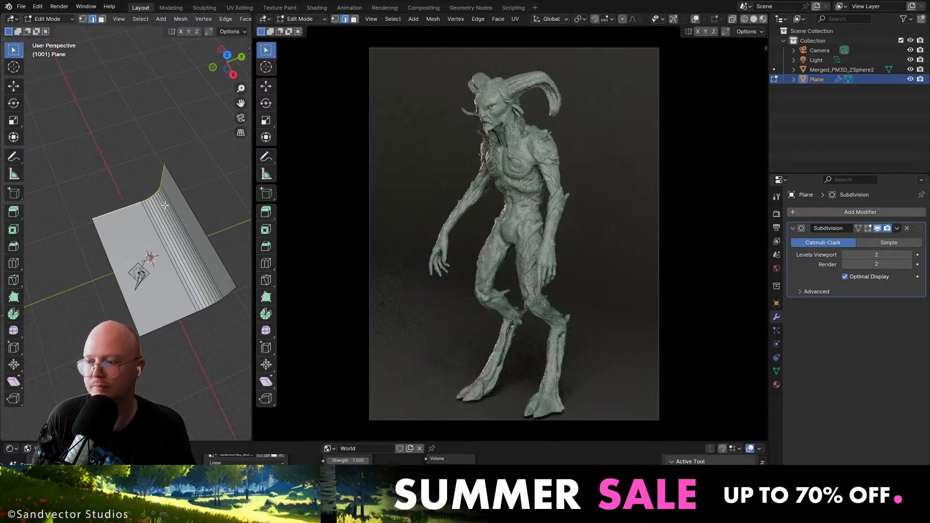
middle_click_drag(165, 205, 167, 227)
key("e")
key("x")
left_click(168, 185)
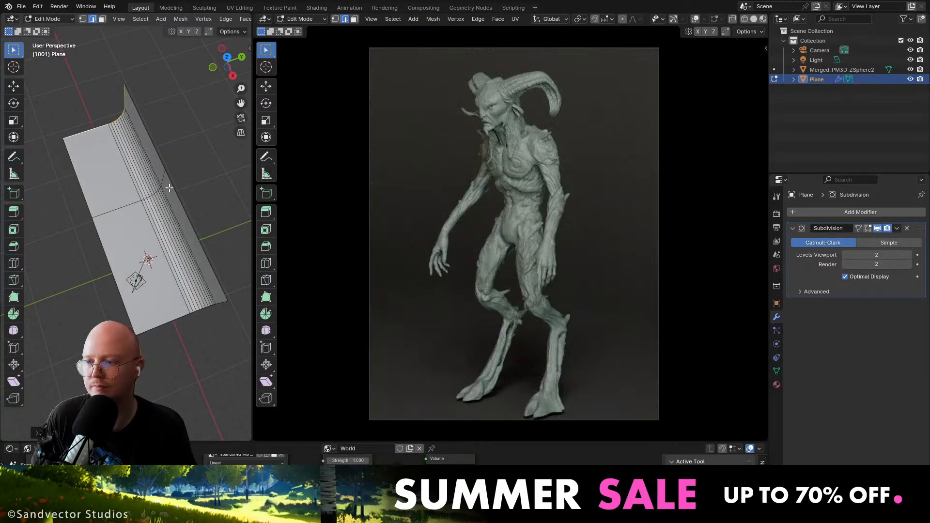
Rotate the extruded side edges about the global Z axis so the new backdrop section bends around the scene.
key("r")
key("z")
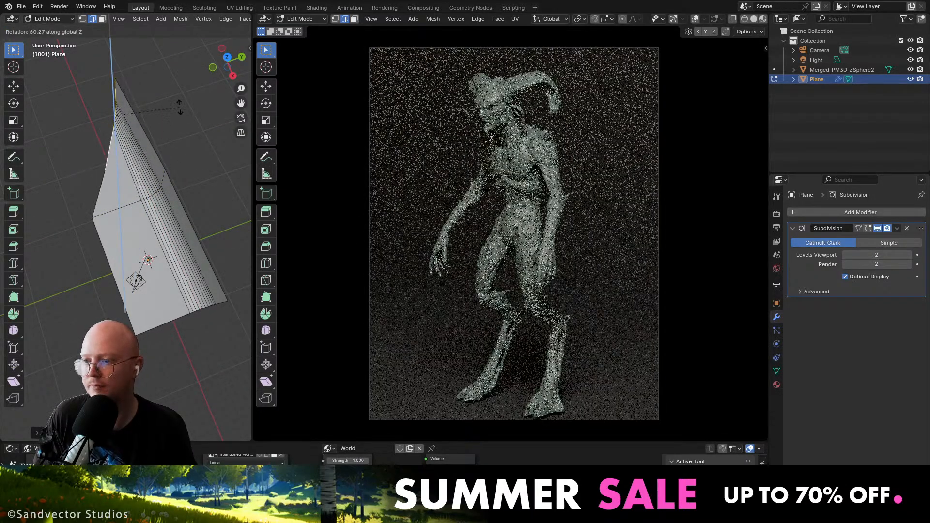
left_click(156, 192)
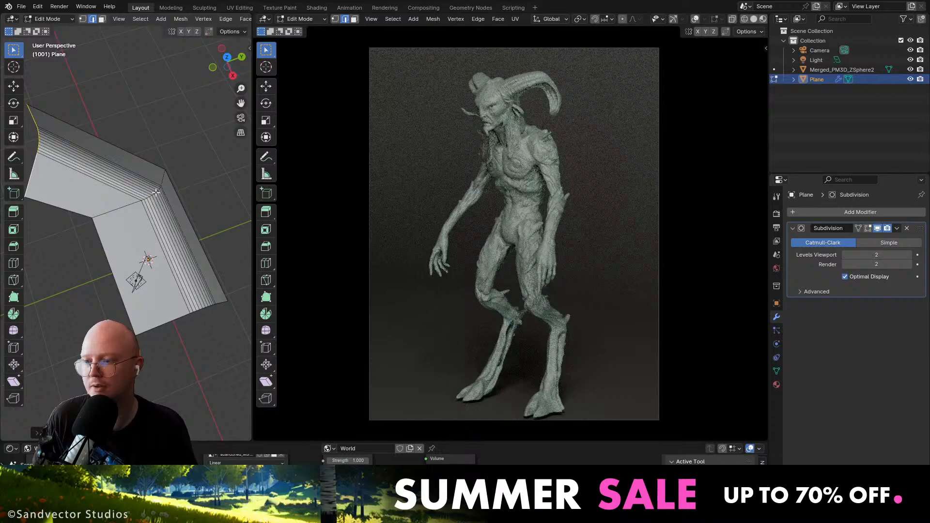
Bevel the edge loop at the backdrop's bend into a wide multi-segment curve and return to Object Mode.
left_click(114, 208, "alt")
key("ctrl+b")
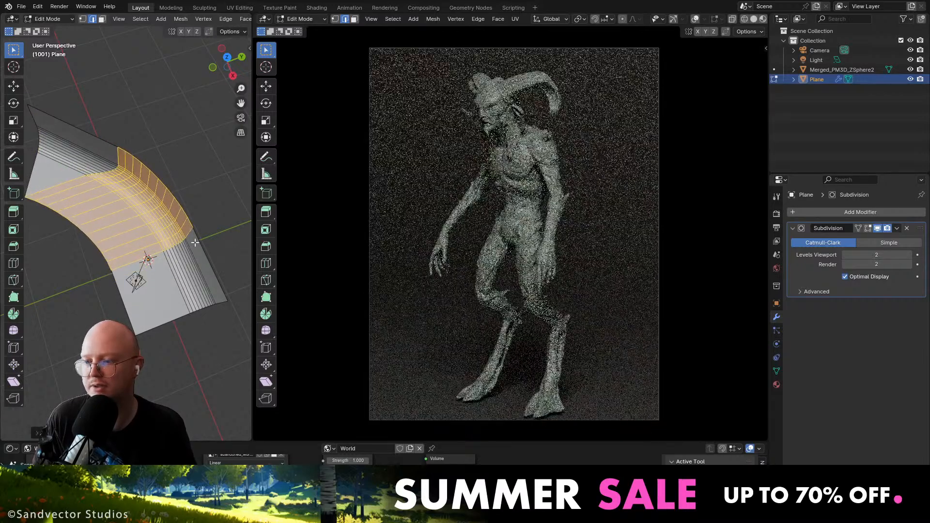
left_click(191, 214)
key("Tab")
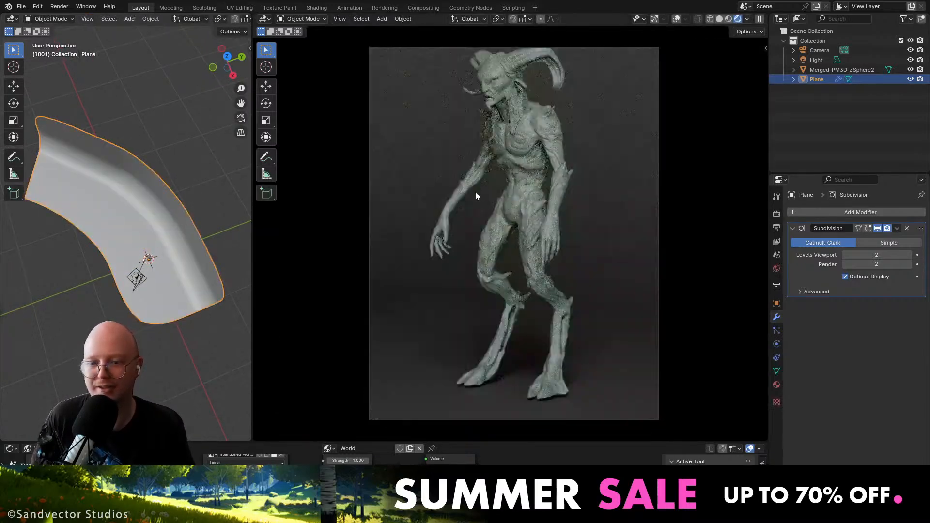
Select the creature and reframe the camera so its full body fills the shot.
left_click(509, 182)
key("KP_Decimal")
scroll(515, 154, "up", 3)
middle_click_drag(516, 153, 517, 178, "shift")
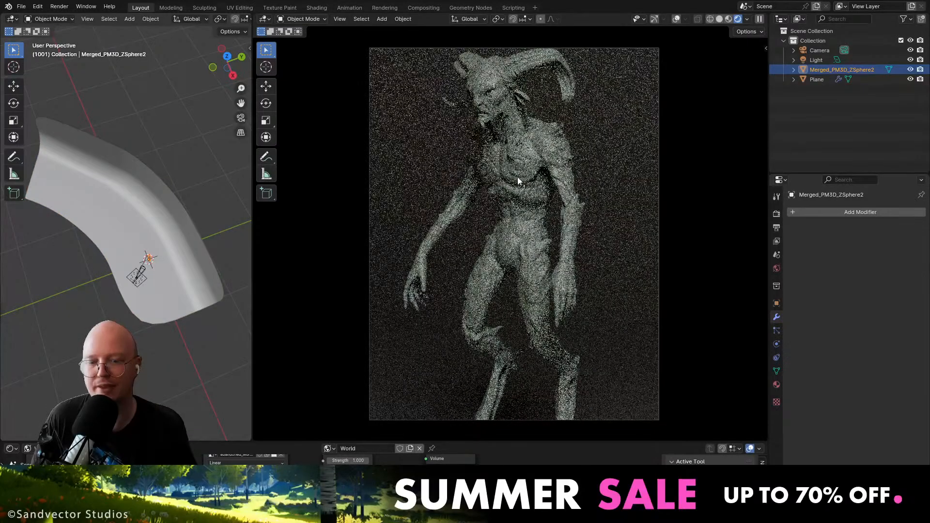
scroll(517, 181, "down", 2)
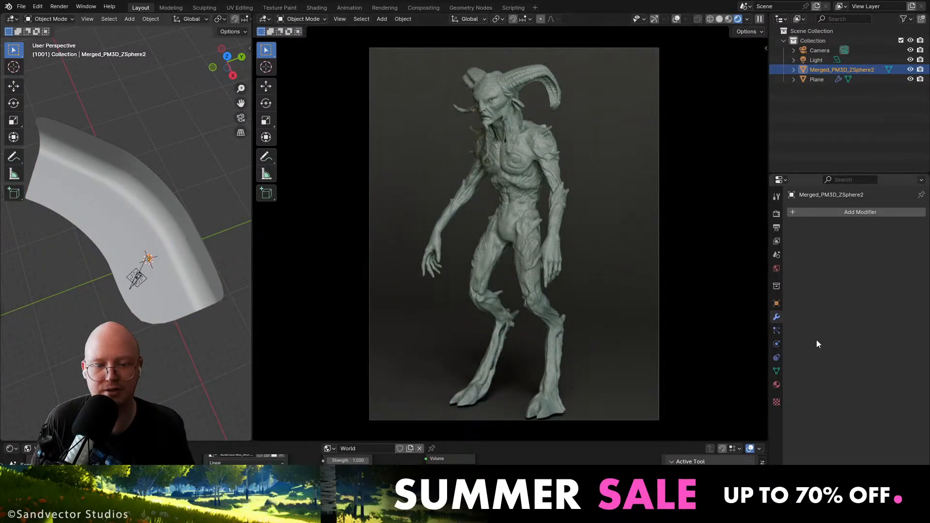
Try the skin material with Metallic at 1.000 from another angle and reset Metallic to 0.000.
left_click(776, 384)
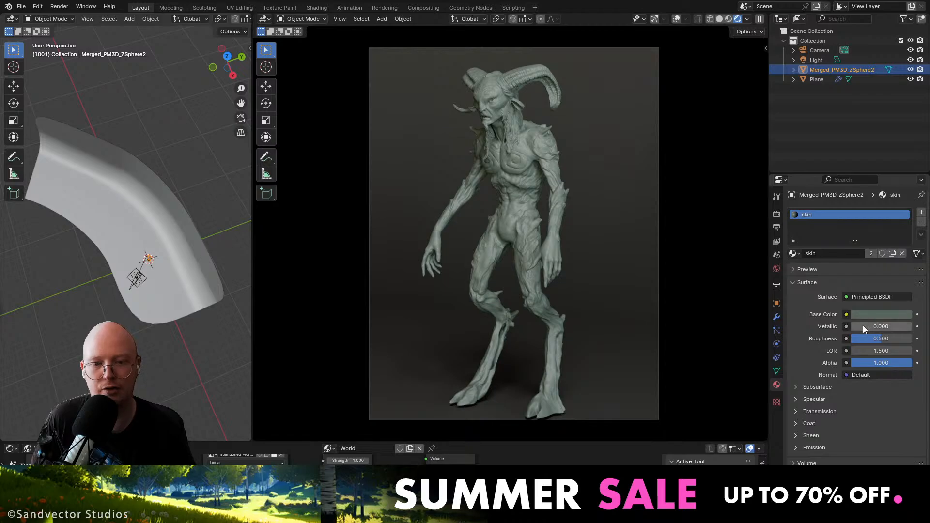
left_click_drag(863, 326, 924, 326)
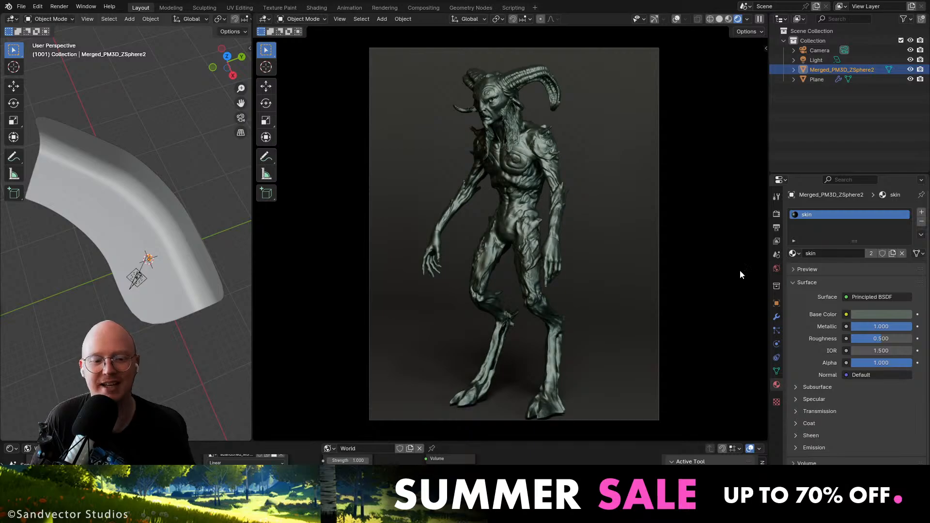
middle_click_drag(460, 213, 523, 189)
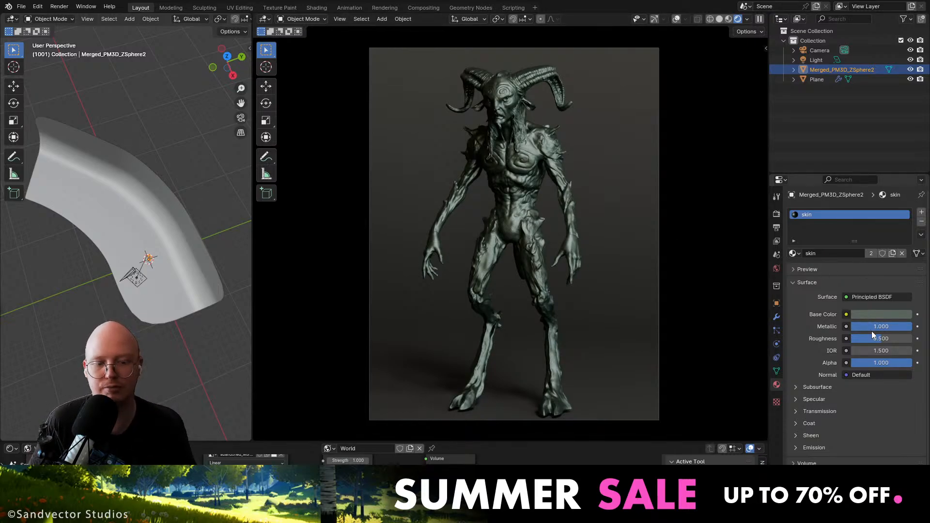
left_click_drag(882, 325, 821, 324)
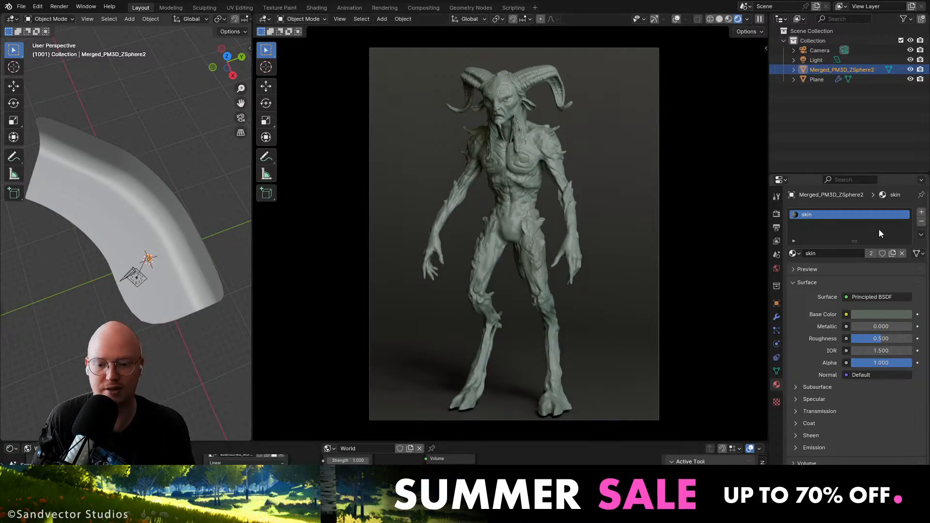
Try a Roughness of 0.287 on the skin material and check the creature's highlights from several angles.
mouse_move(878, 327)
left_mouse_down()
mouse_move(924, 327)
mouse_move(860, 327)
mouse_move(847, 341)
mouse_move(867, 341)
left_mouse_up()
middle_click_drag(605, 287, 550, 270)
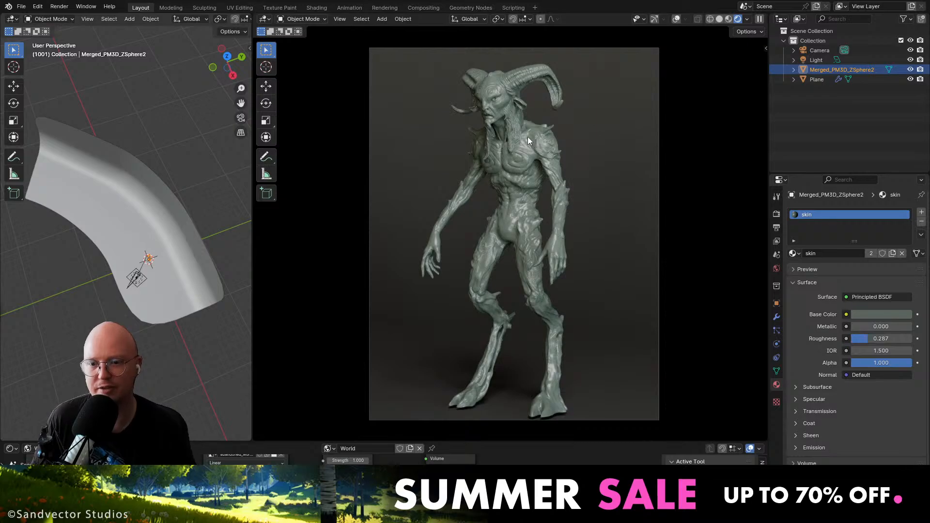
middle_click_drag(529, 136, 542, 134)
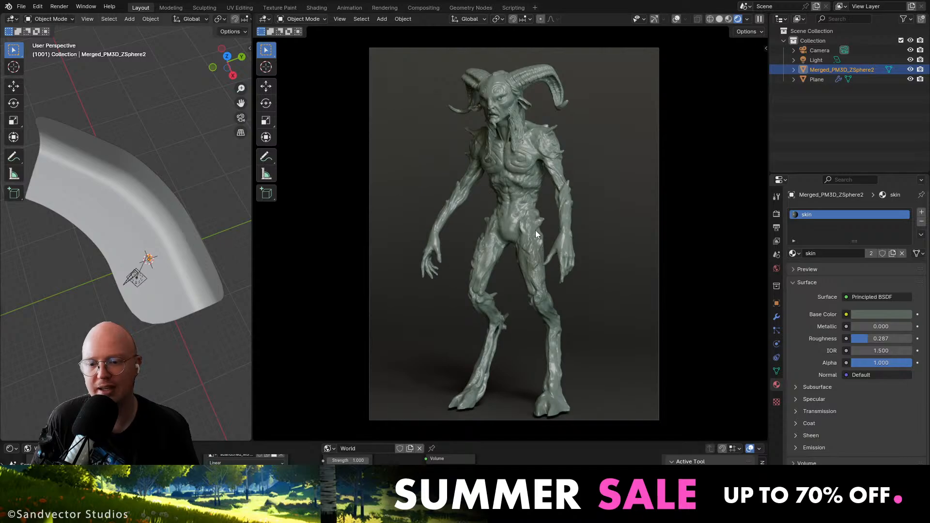
mouse_move(443, 225)
middle_mouse_down()
mouse_move(494, 205)
mouse_move(461, 227)
middle_mouse_up()
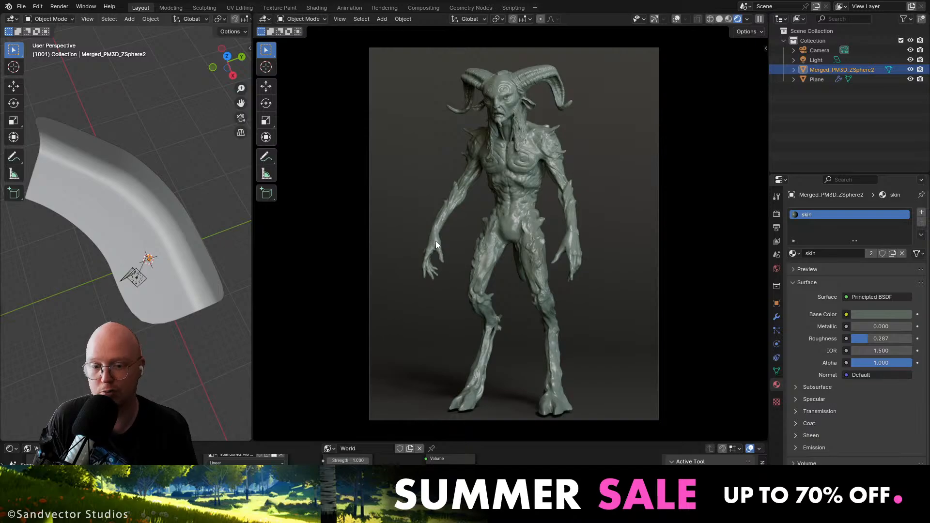
Test the skin at Metallic 1.000 and Roughness 0.177, and settle on Metallic 0.000 and Roughness 0.445.
left_click_drag(871, 326, 890, 331)
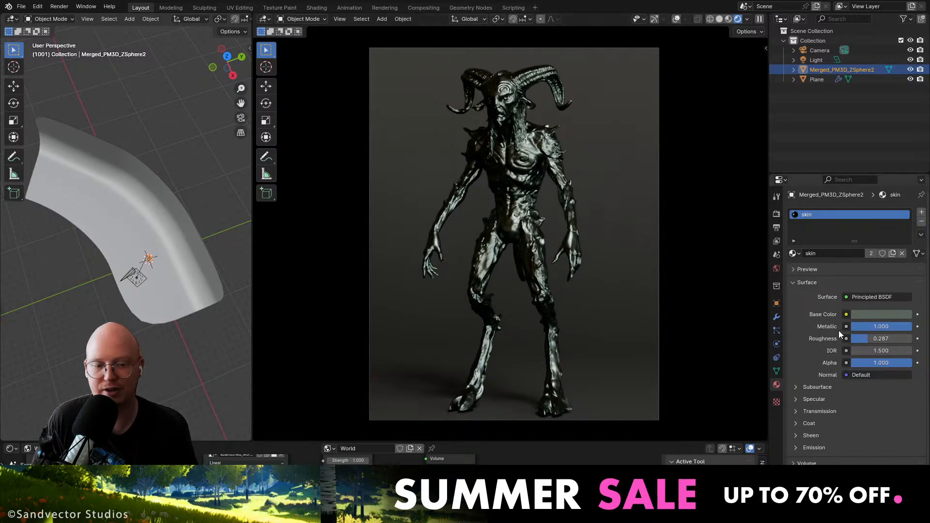
mouse_move(869, 338)
left_mouse_down()
mouse_move(857, 338)
mouse_move(867, 338)
left_mouse_up()
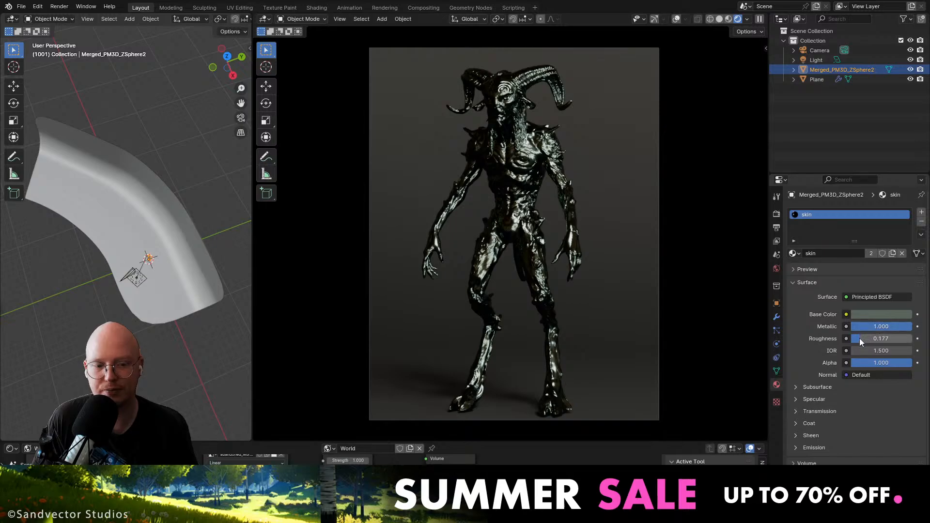
left_click_drag(859, 338, 823, 326)
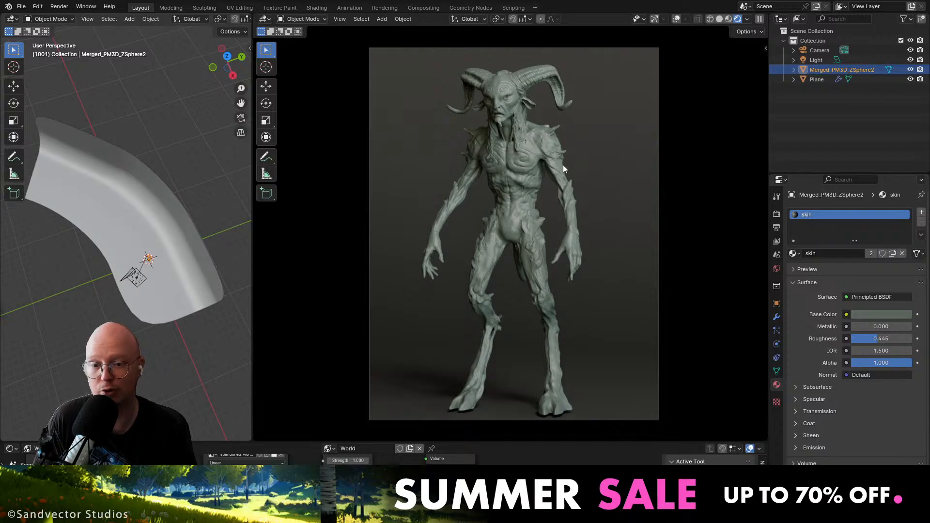
Set the skin material's subsurface method to Random Walk (Skin) with a Weight of 1.000.
left_click(816, 388)
left_click(823, 389)
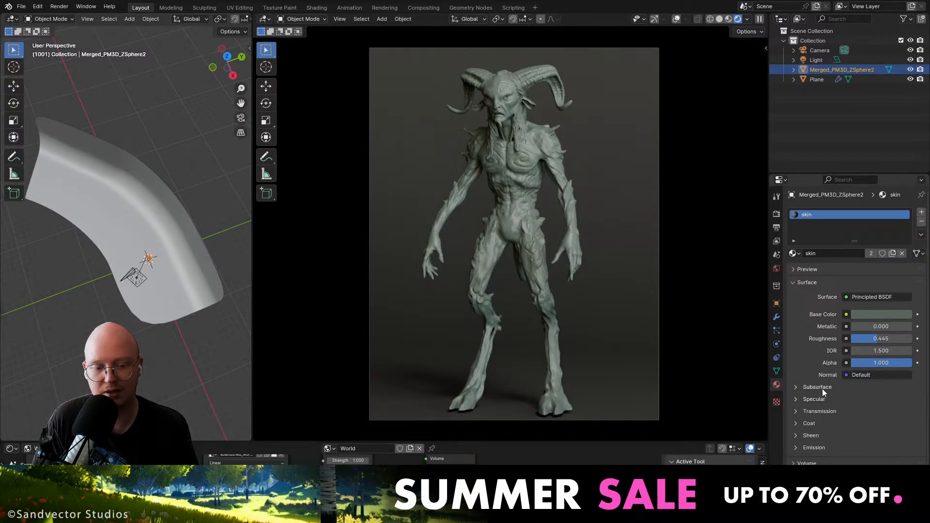
left_click(821, 387)
left_click(862, 399)
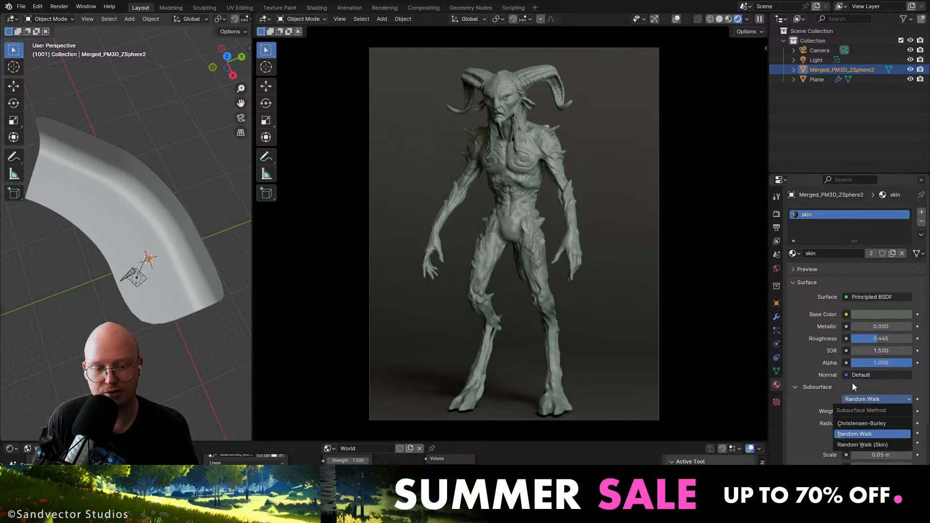
left_click(840, 444)
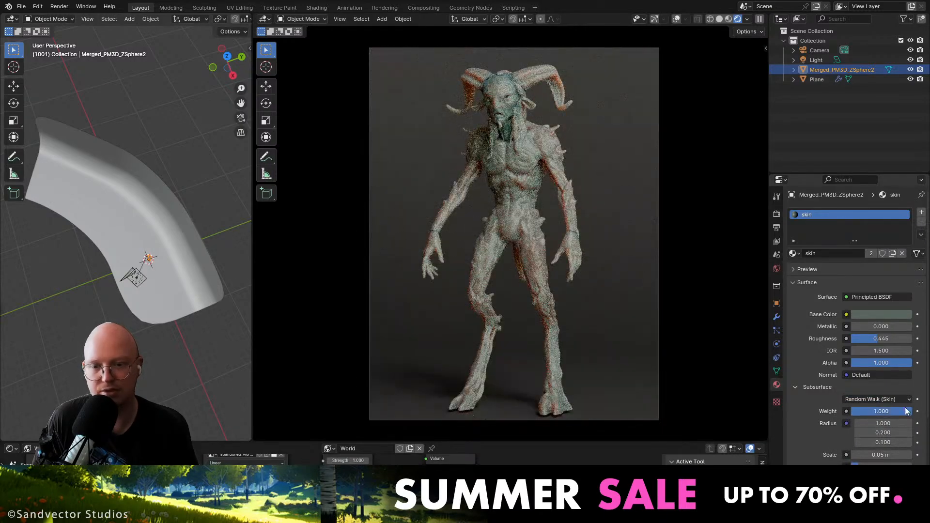
Examine the subsurface skin shading on the creature's torso, head and horns up close from several angles.
scroll(519, 73, "up", 4)
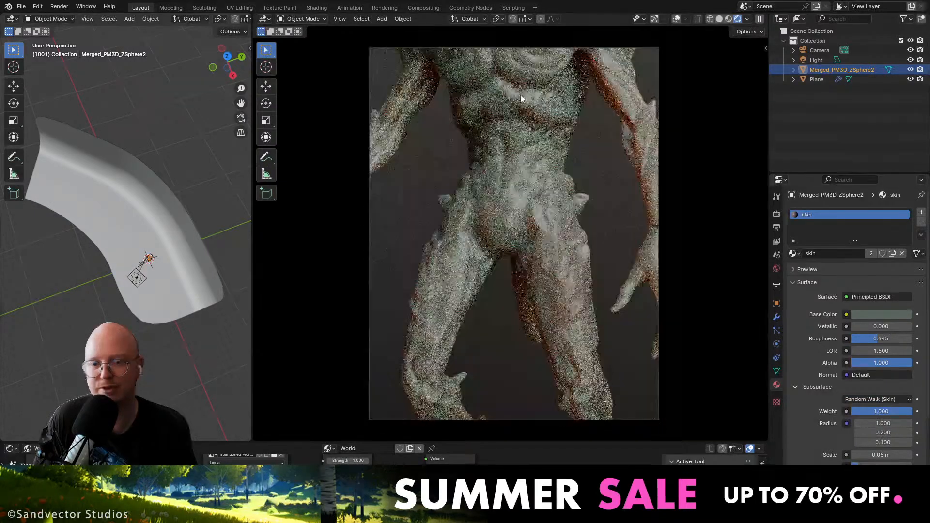
middle_click_drag(521, 95, 487, 161)
key("KP_0")
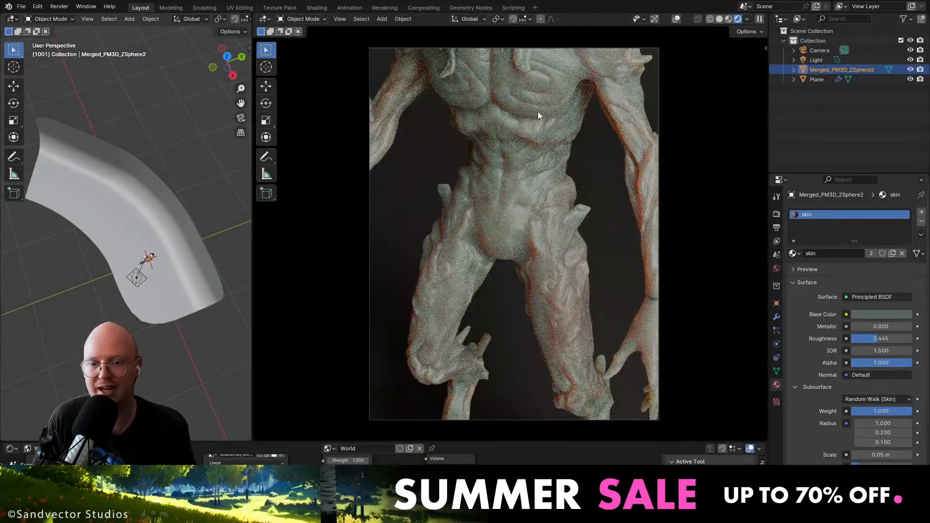
middle_click_drag(537, 111, 526, 250, "shift")
middle_click_drag(519, 218, 529, 315, "shift")
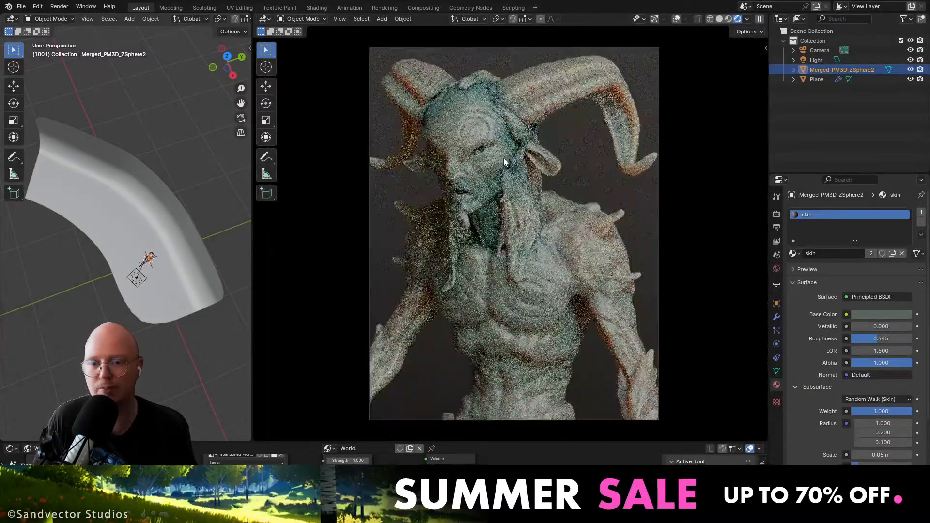
middle_click_drag(503, 156, 563, 179)
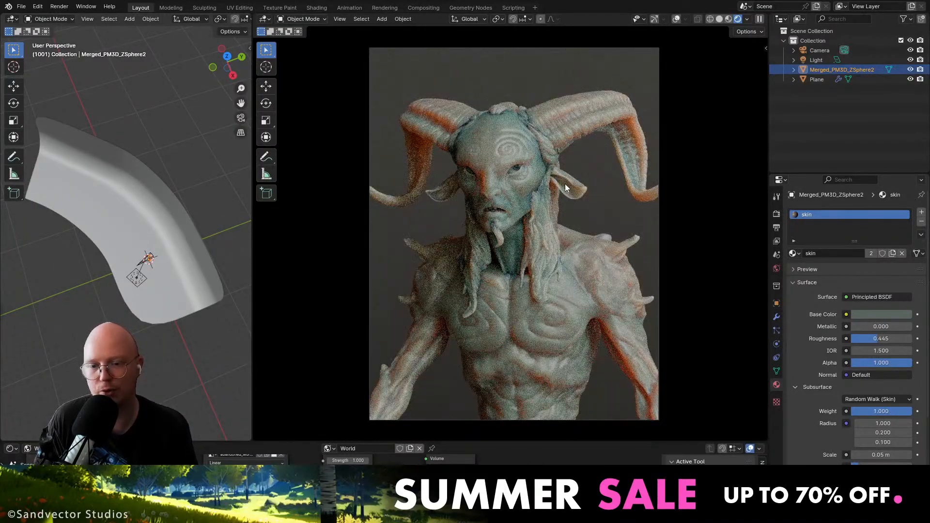
middle_click_drag(565, 188, 567, 186)
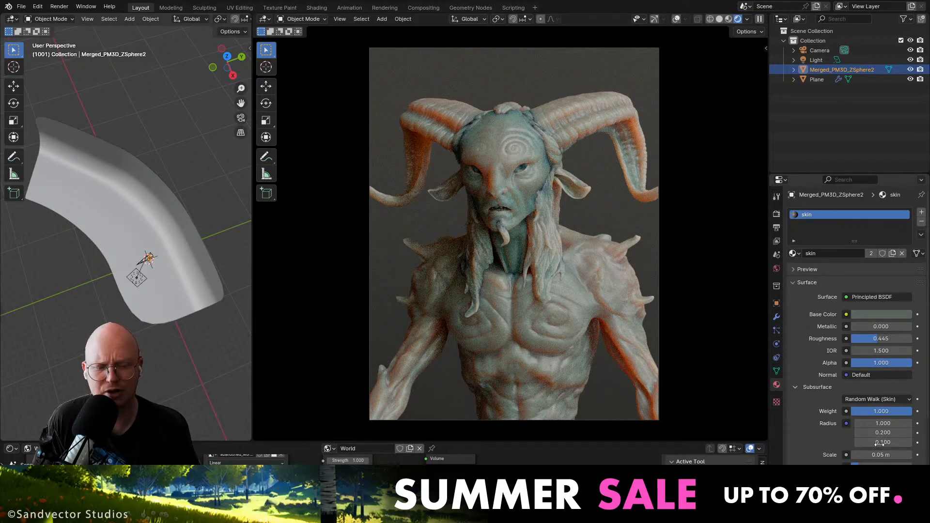
Try a uniform subsurface Radius of 1.000 on all three channels of the skin material, and undo the changes.
left_click_drag(882, 423, 842, 412)
type("1")
key("Return")
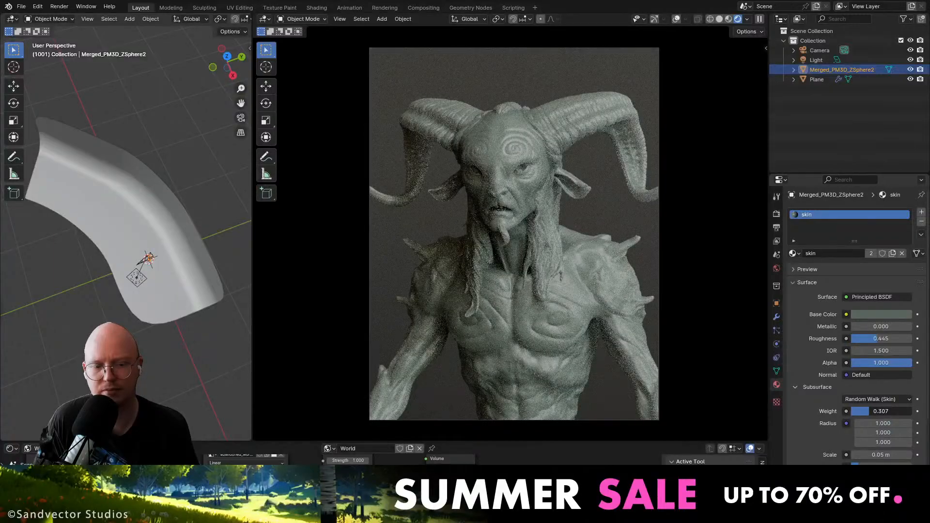
key("ctrl+z")
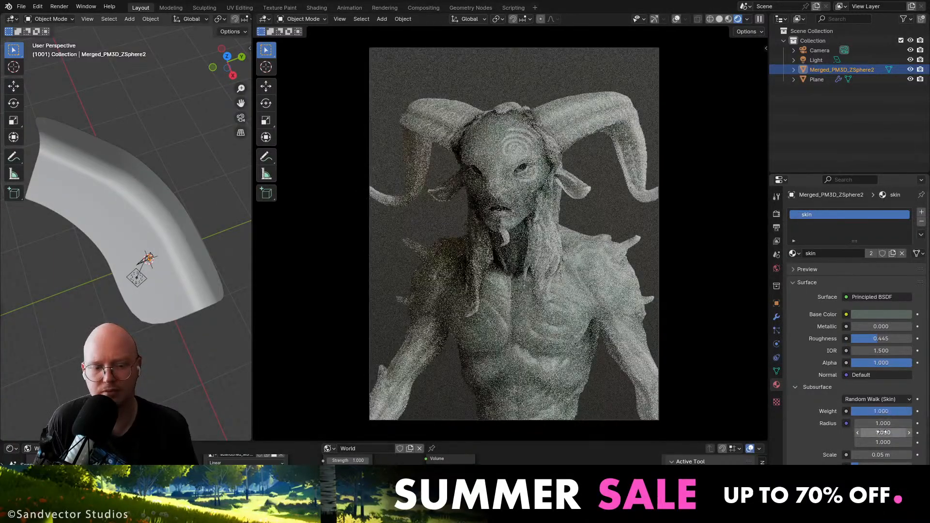
key("ctrl+z")
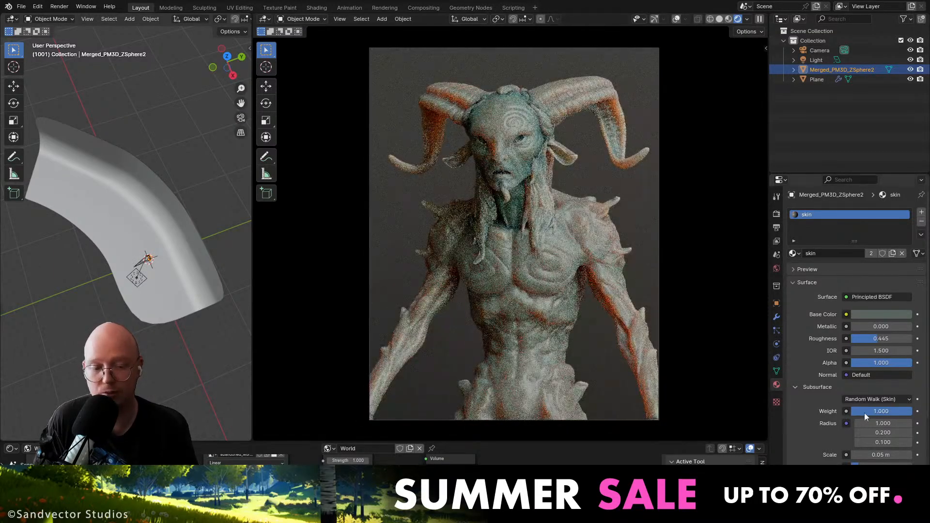
Try a subsurface Scale of 0.01 m on the skin material and inspect the creature's face and chest.
left_click(888, 454)
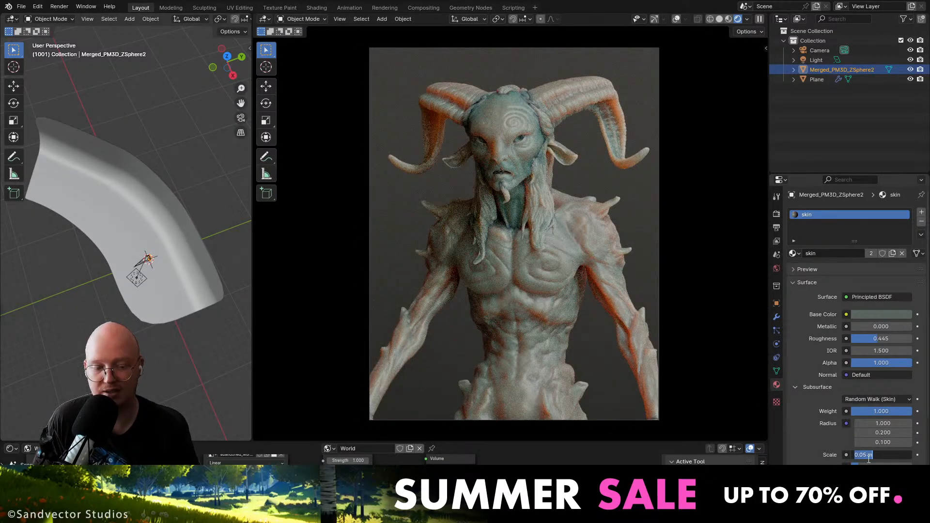
left_click(865, 455)
key("BackSpace")
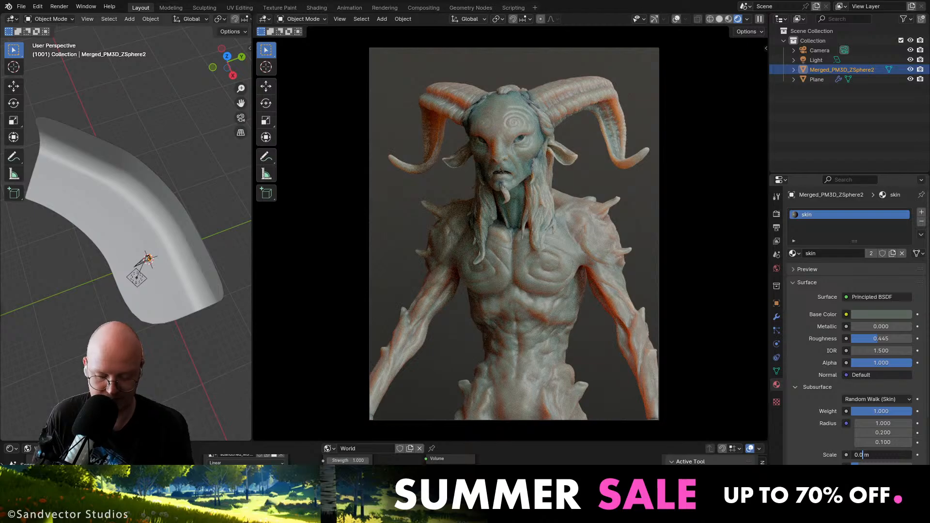
type("1")
key("Return")
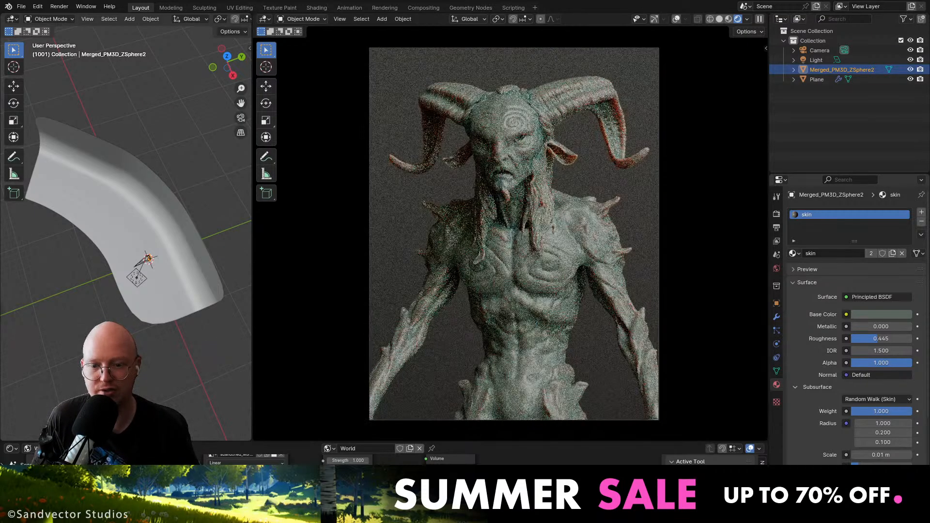
middle_click_drag(586, 271, 555, 269)
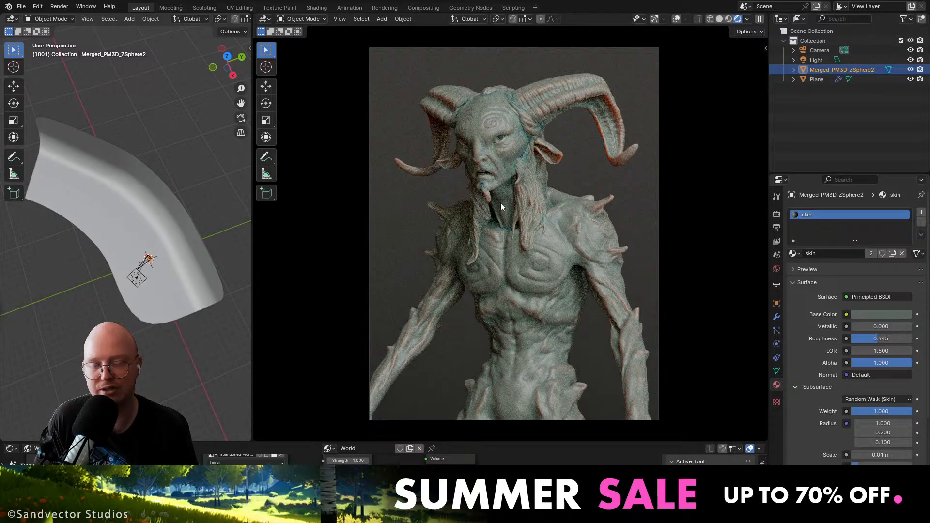
scroll(530, 266, "up", 4)
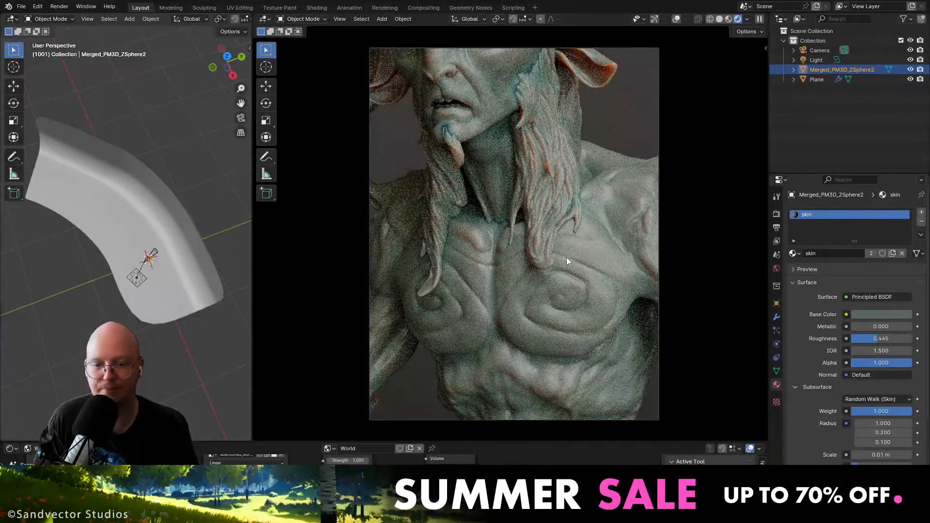
scroll(565, 257, "down", 4)
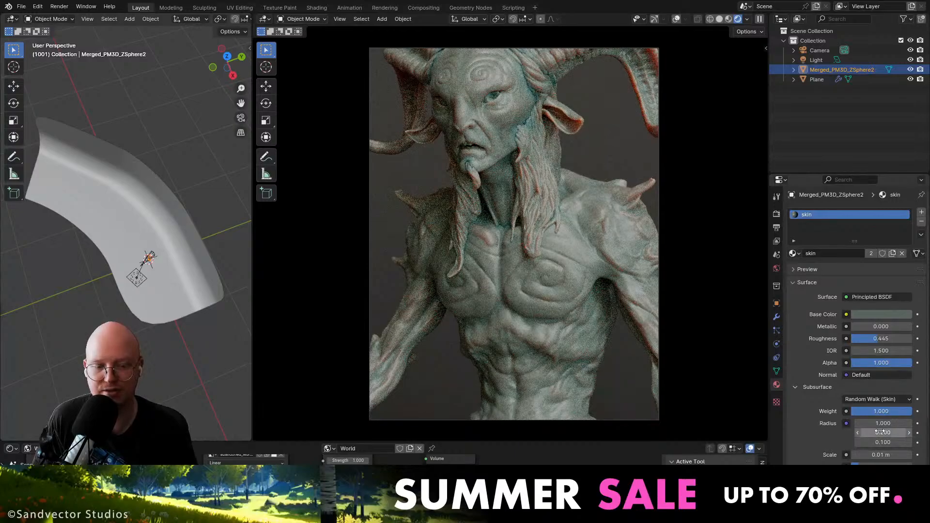
Compare the skin with subsurface Weight at 0.000 and Metallic at 1.000, and restore Metallic to 0.000 and Weight to 1.000.
left_click_drag(895, 413, 834, 413)
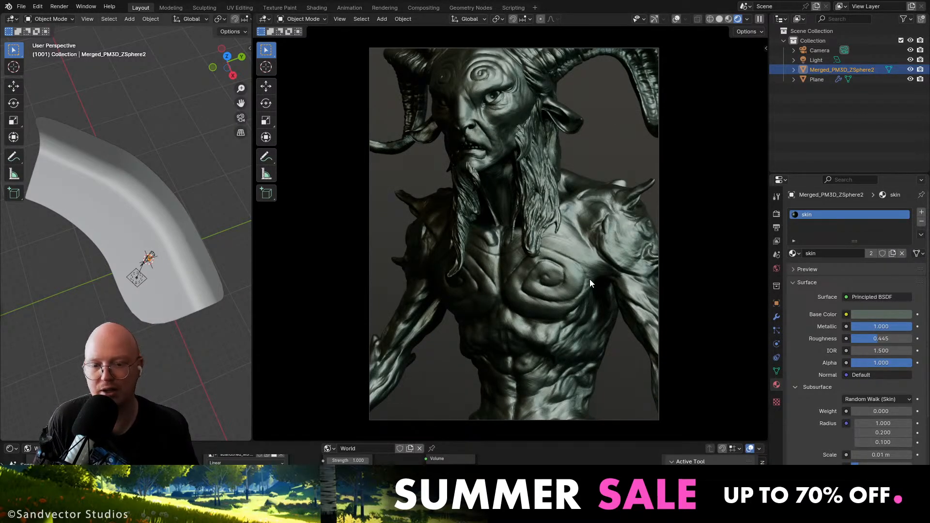
left_click_drag(890, 327, 825, 327)
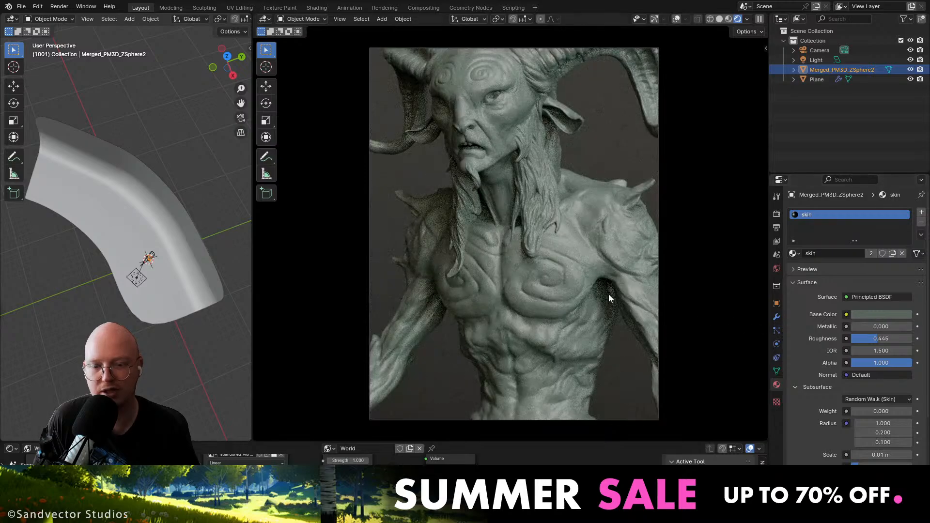
left_click_drag(864, 411, 910, 411)
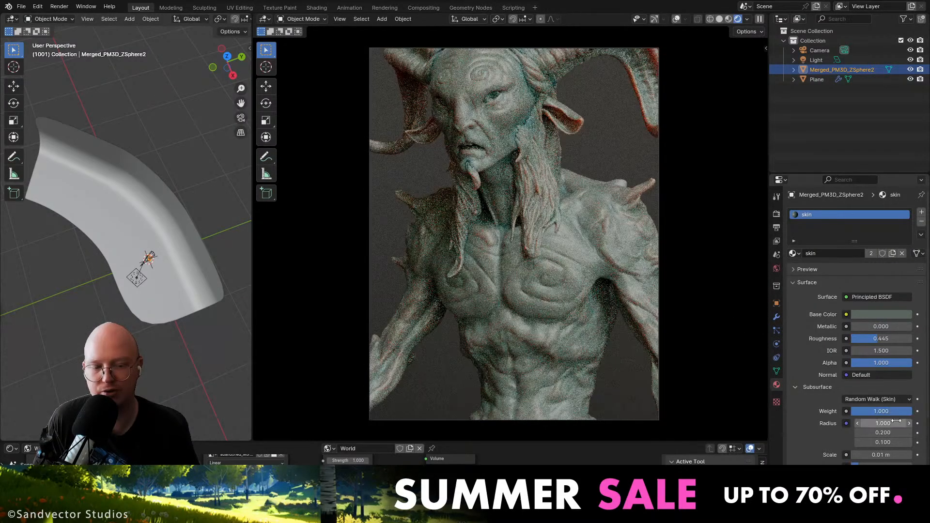
Set the skin material's subsurface Scale to 0.05 m.
left_click(874, 455)
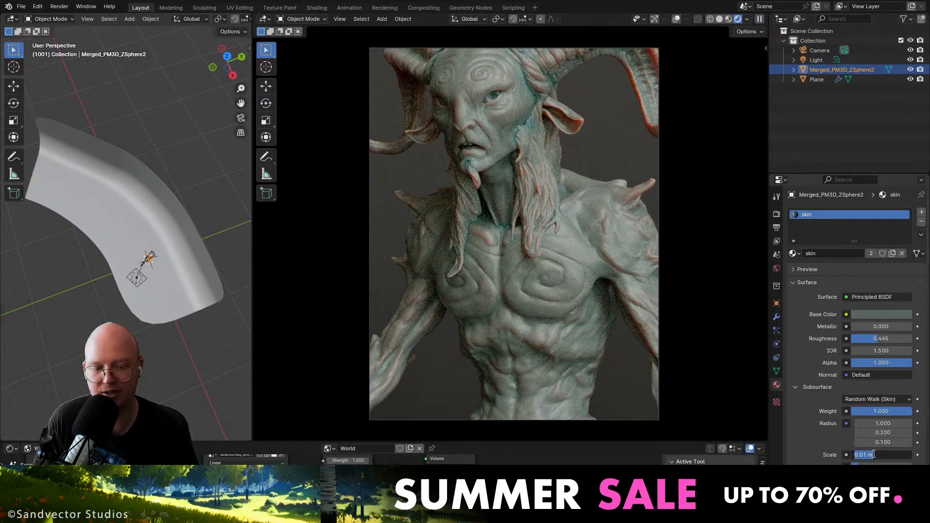
left_click(859, 454)
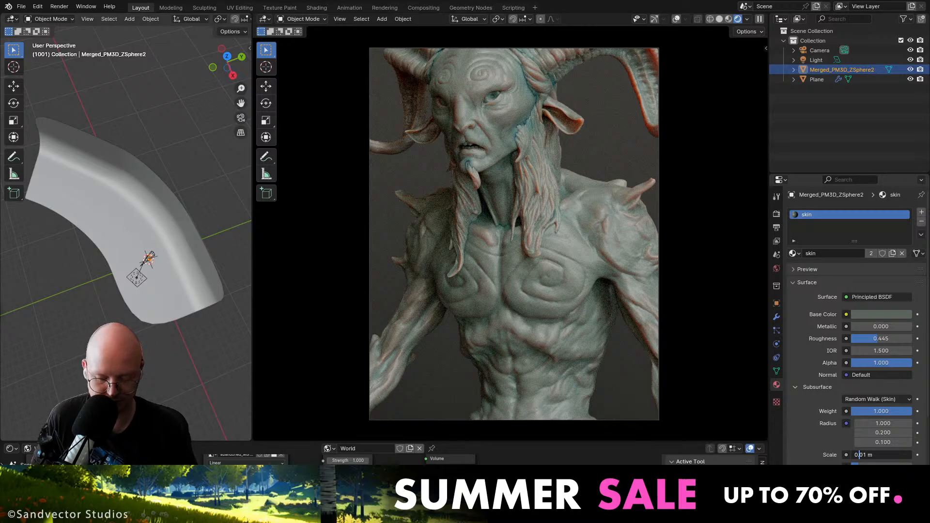
key("Delete")
key("Delete")
type("05")
key("Return")
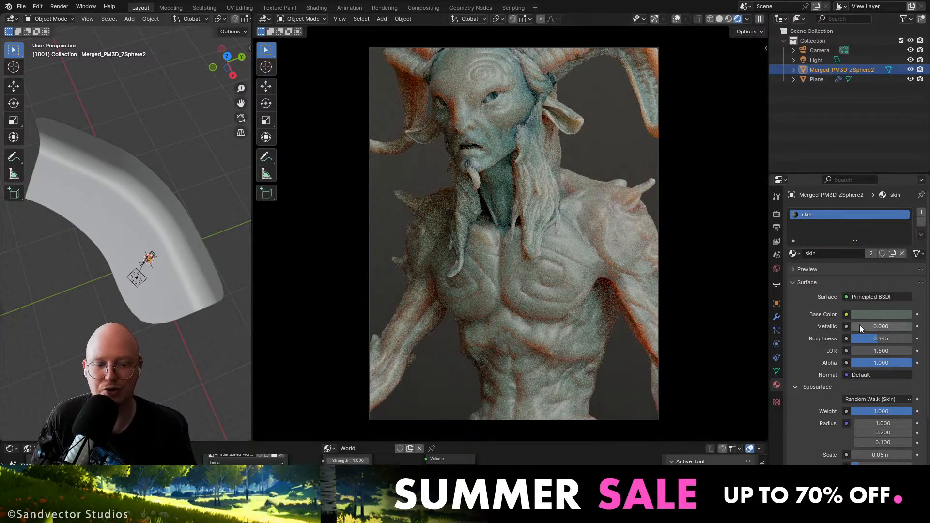
Turn off the skin's subsurface scattering with a Weight of 0.000, keeping Metallic at 0.000.
mouse_move(859, 326)
left_mouse_down()
mouse_move(912, 326)
mouse_move(851, 326)
left_mouse_up()
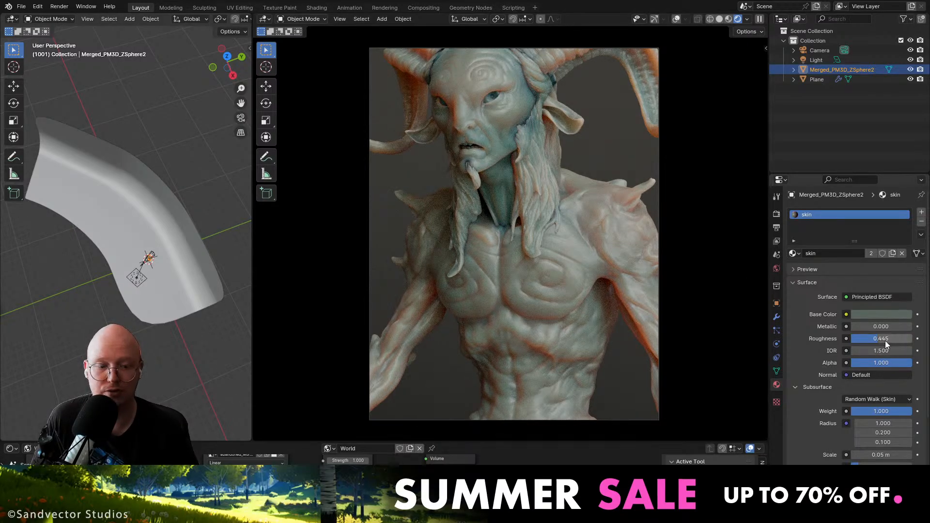
left_click_drag(897, 411, 805, 412)
left_click(886, 326)
left_click(861, 412)
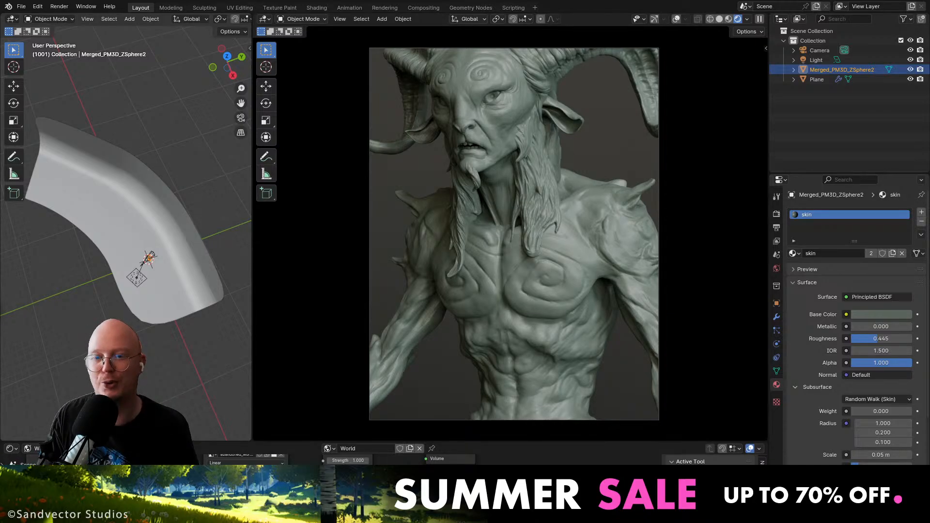
Examine the skin without subsurface on the creature's body from farther back and on its upper body.
scroll(424, 104, "down", 2)
mouse_move(503, 198)
middle_mouse_down()
mouse_move(519, 205)
mouse_move(487, 220)
mouse_move(483, 197)
mouse_move(513, 192)
middle_mouse_up()
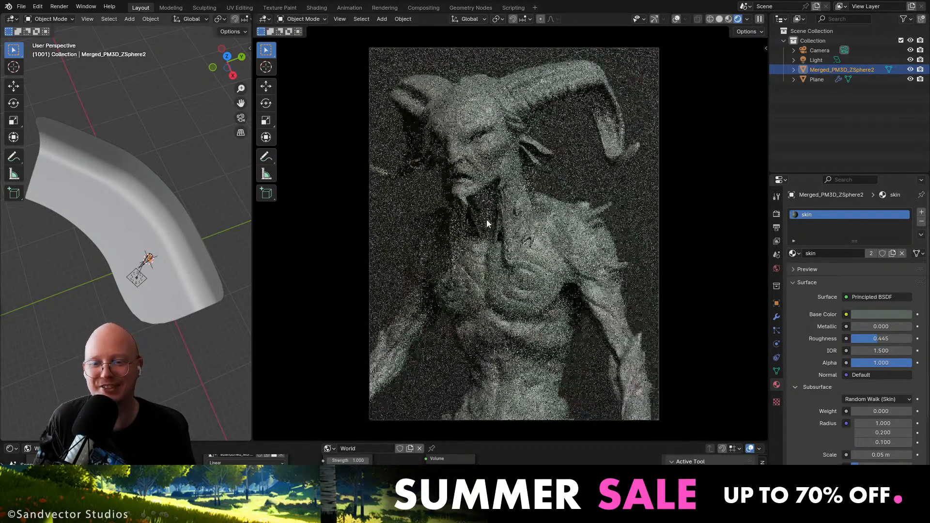
scroll(468, 245, "down", 2)
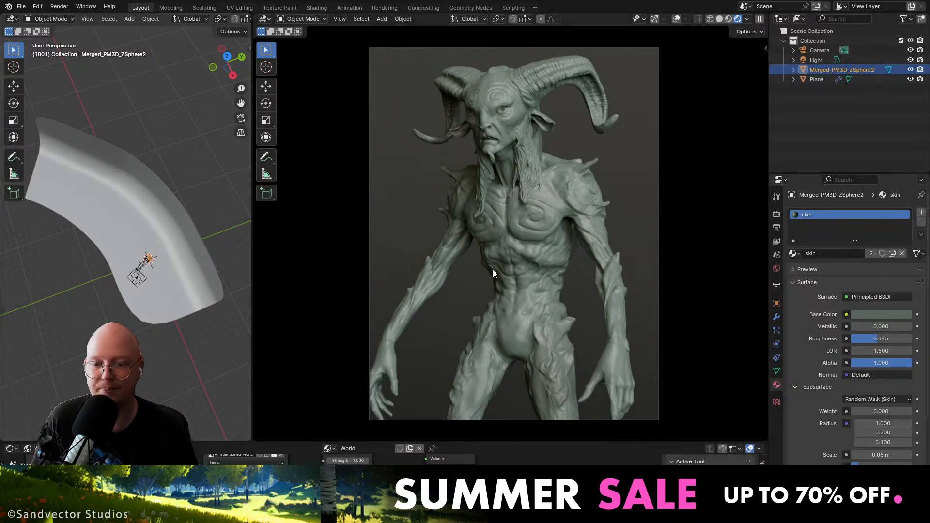
middle_click_drag(493, 270, 515, 278)
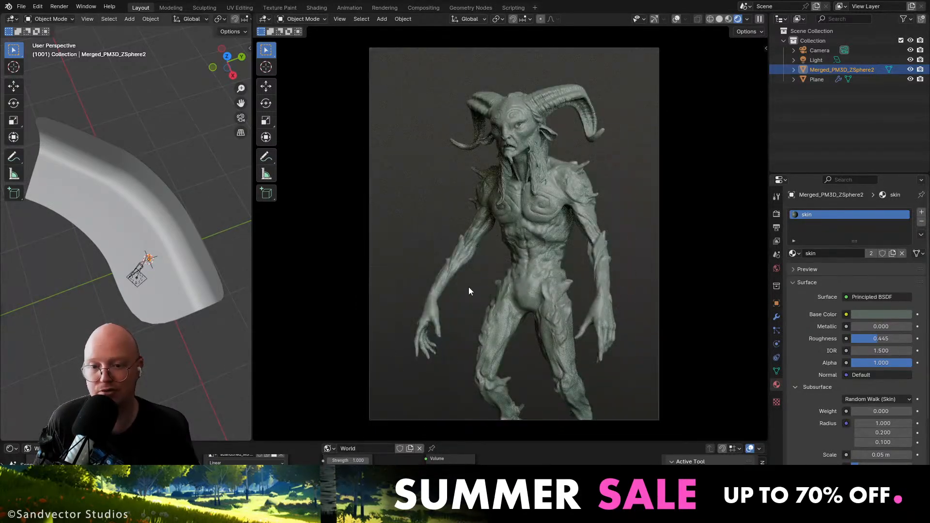
scroll(477, 275, "up", 3)
middle_click_drag(538, 203, 515, 260, "shift")
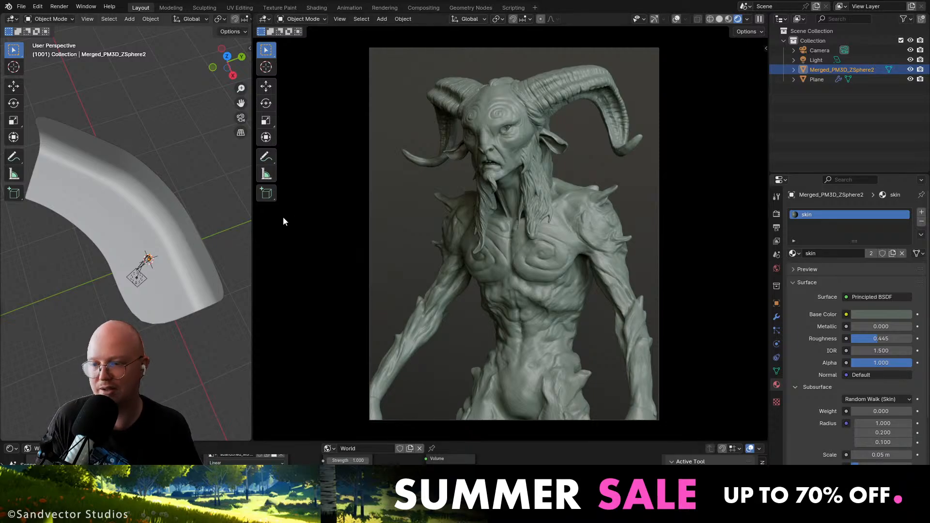
Switch to the browser and open the "Creating a Full Character in ZBrush" page from the FlippedNormals Exclusives listing.
key("alt+Tab")
left_click(671, 268)
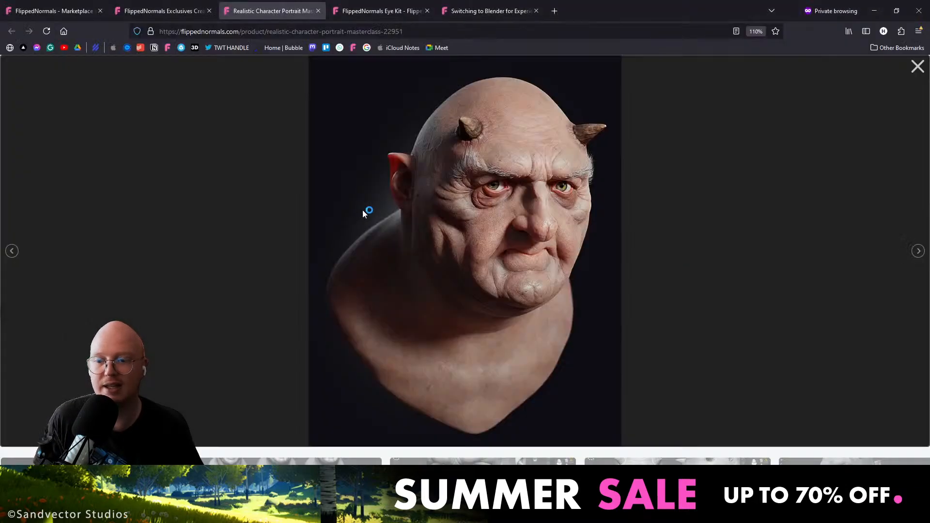
left_click(160, 10)
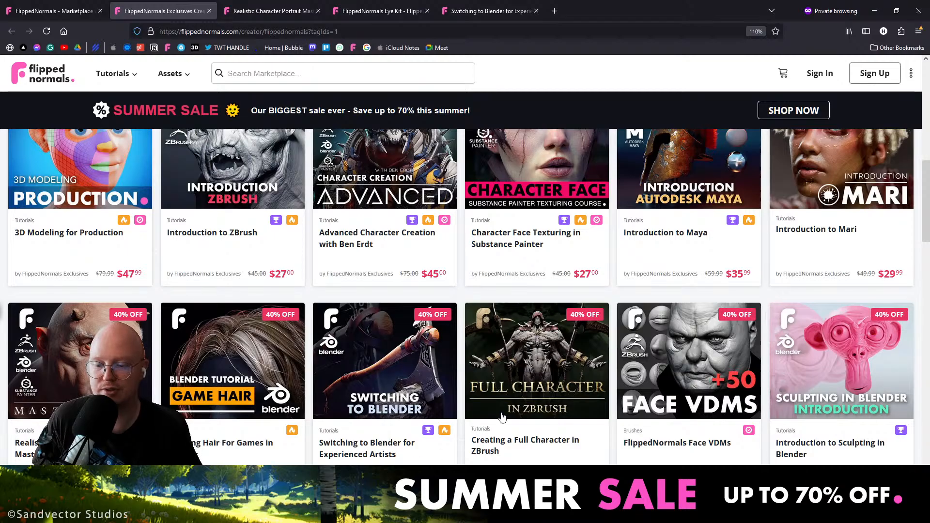
middle_click(536, 353)
scroll(532, 290, "down", 4)
scroll(527, 233, "up", 4)
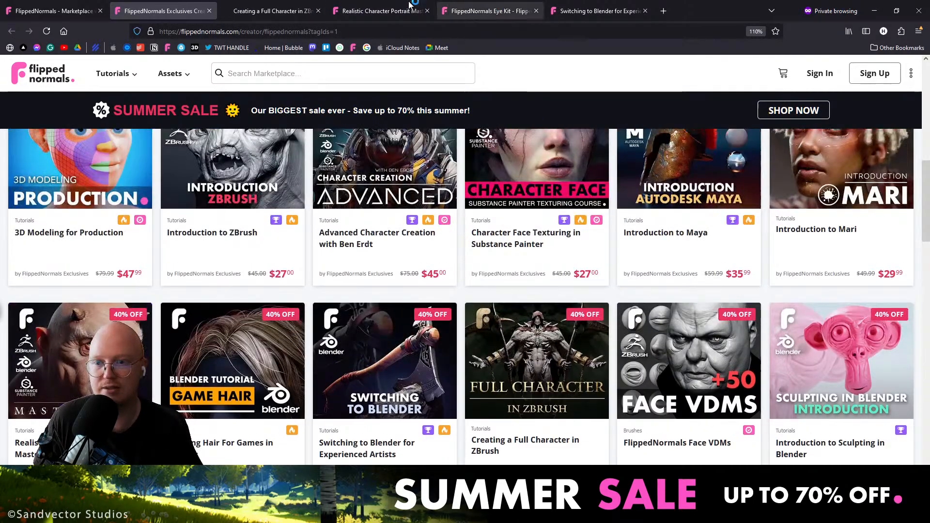
left_click(271, 10)
Select the web address of the "Creating a Full Character in ZBrush" product page.
left_click(351, 31)
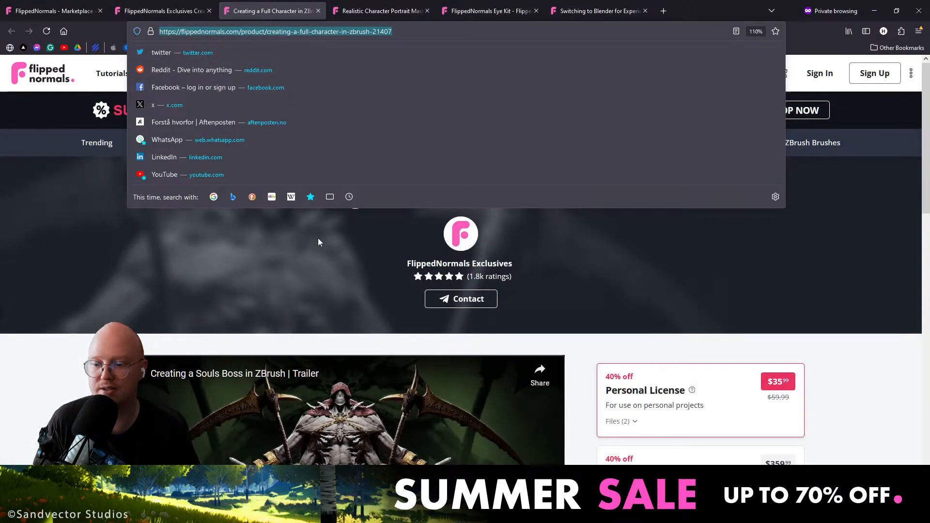
scroll(286, 209, "down", 2)
key("alt+Tab")
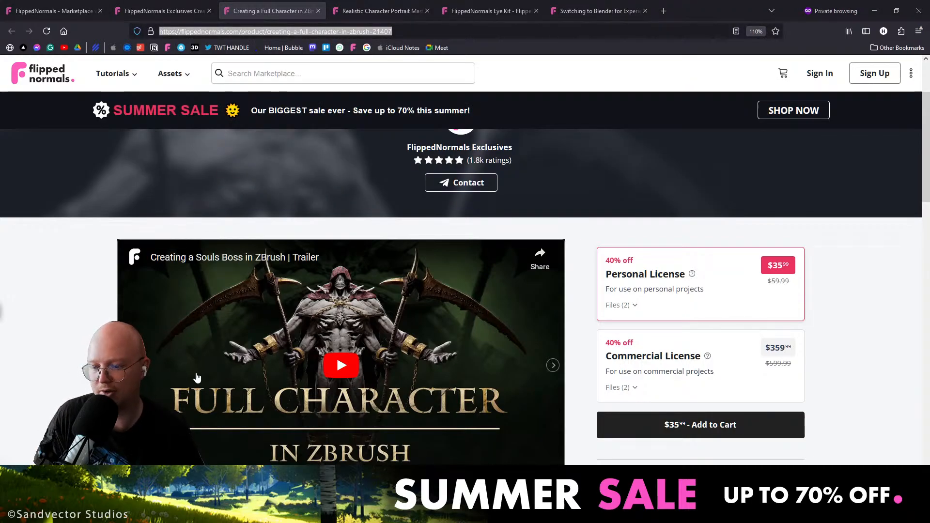
Enlarge the full-character tutorial's gallery images and go through its hooded scythe character renders.
scroll(196, 377, "down", 2)
left_click(257, 429)
left_click(339, 271)
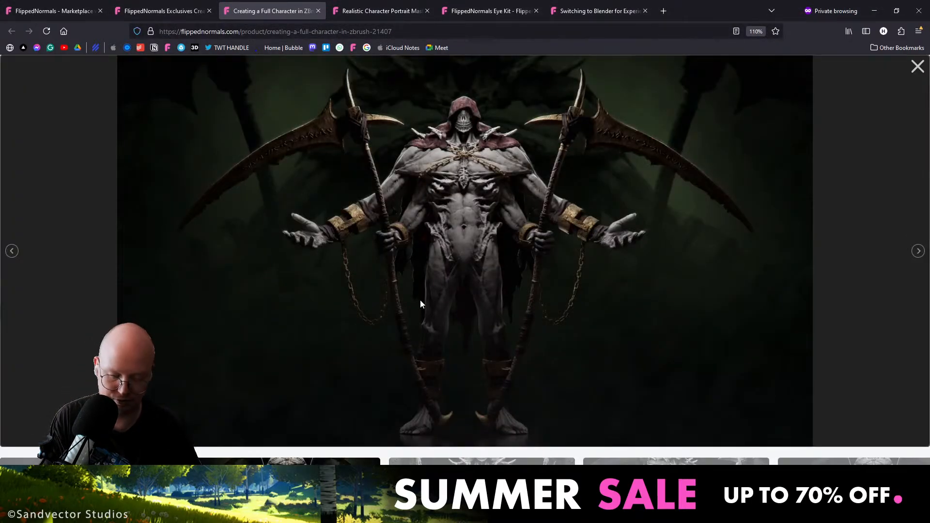
key("Right")
key("Right")
key("Right")
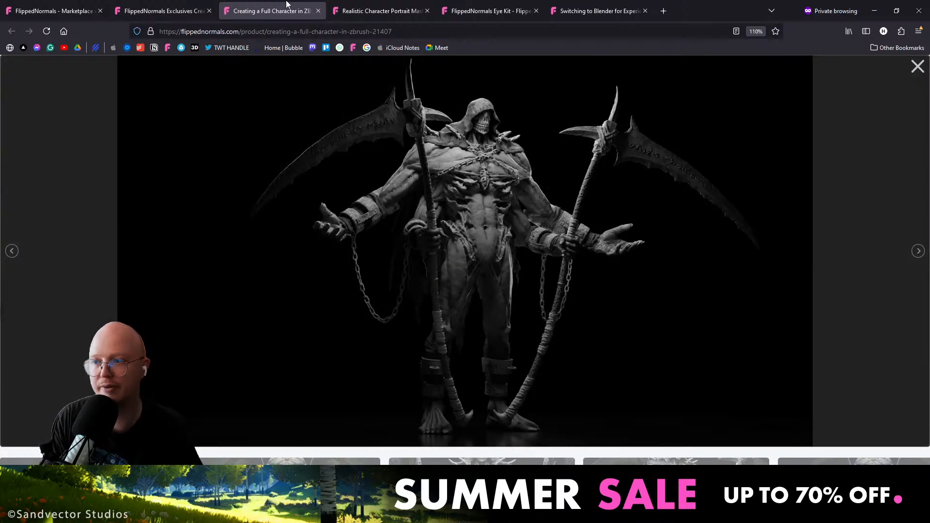
Close the full-character tutorial page and open another FlippedNormals Exclusives listing in a new tab, sorted by Latest.
middle_click(286, 4)
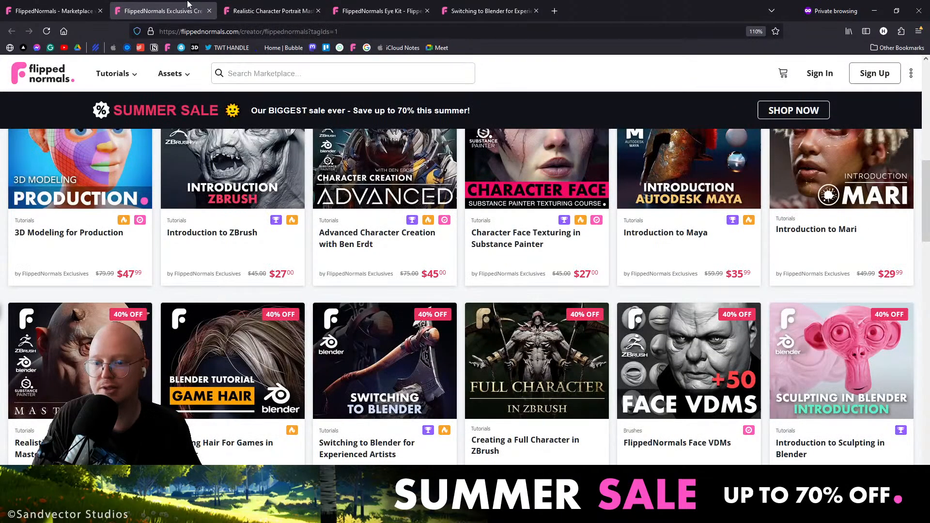
middle_click(207, 484)
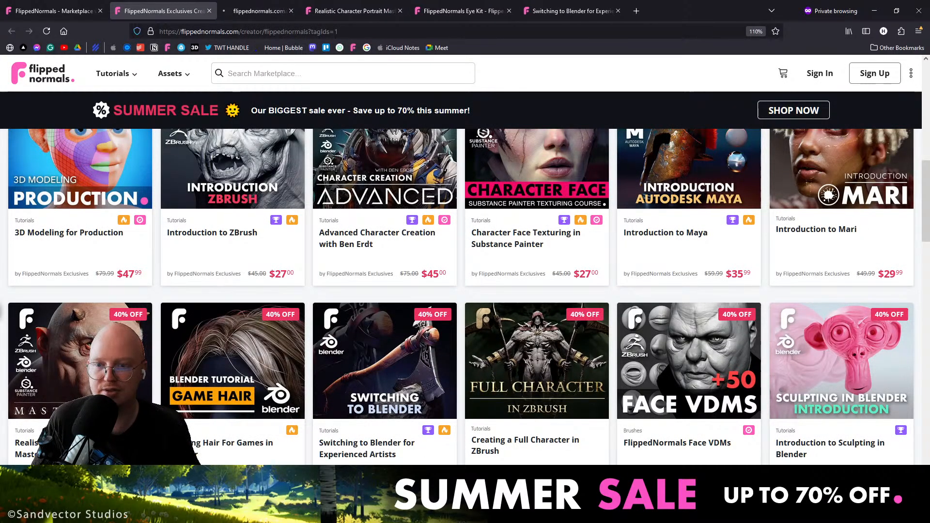
left_click(259, 12)
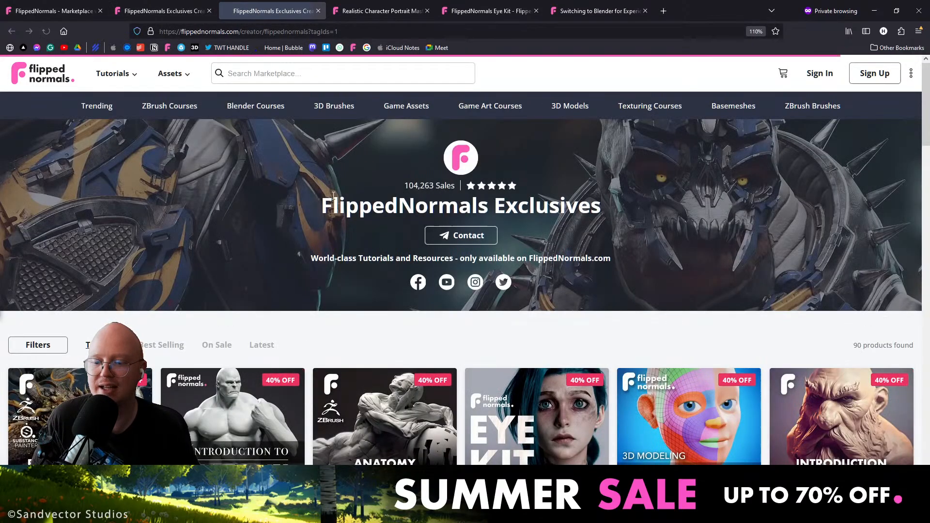
scroll(233, 170, "down", 2)
left_click(264, 229)
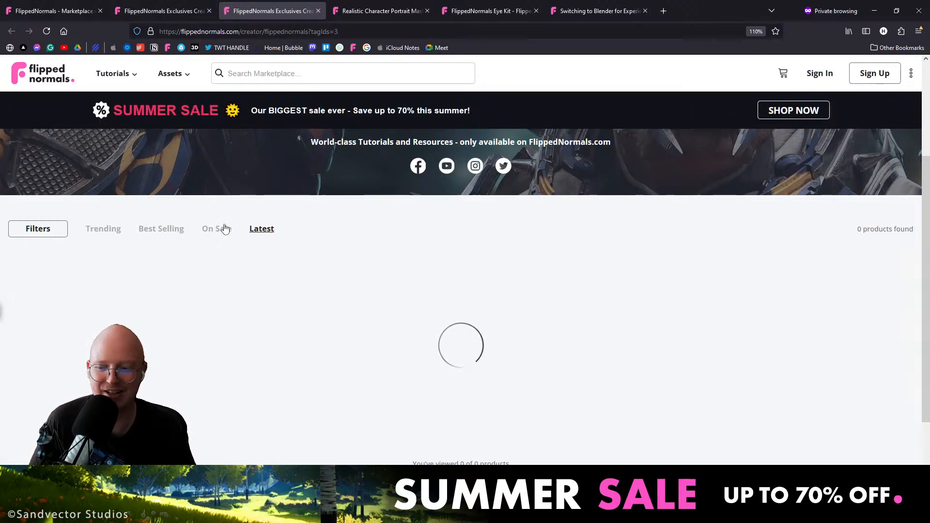
Open the "Character Concept Sculpting in ZBrush" product from the latest listing in a new tab and select its web address.
scroll(401, 219, "down", 3)
scroll(401, 219, "down", 4)
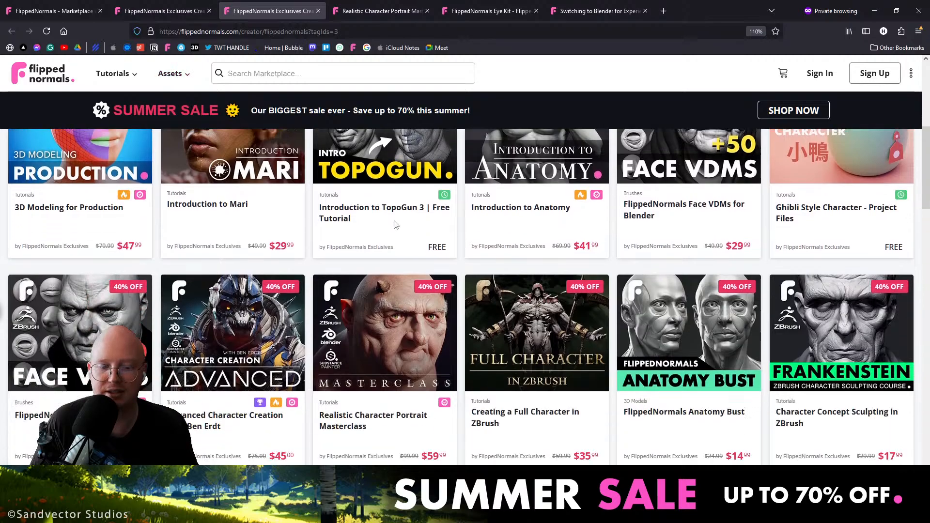
middle_click(401, 219)
left_click(379, 16)
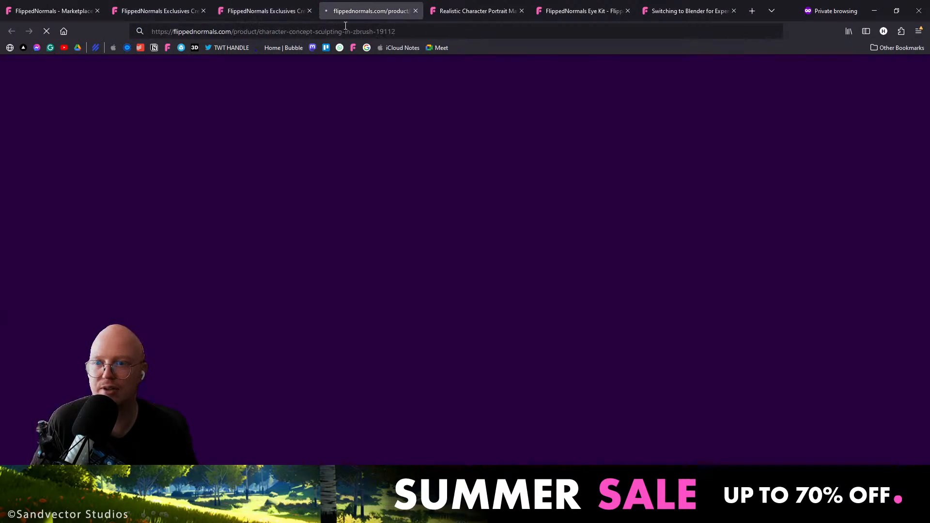
key("ctrl+l")
key("alt+Tab")
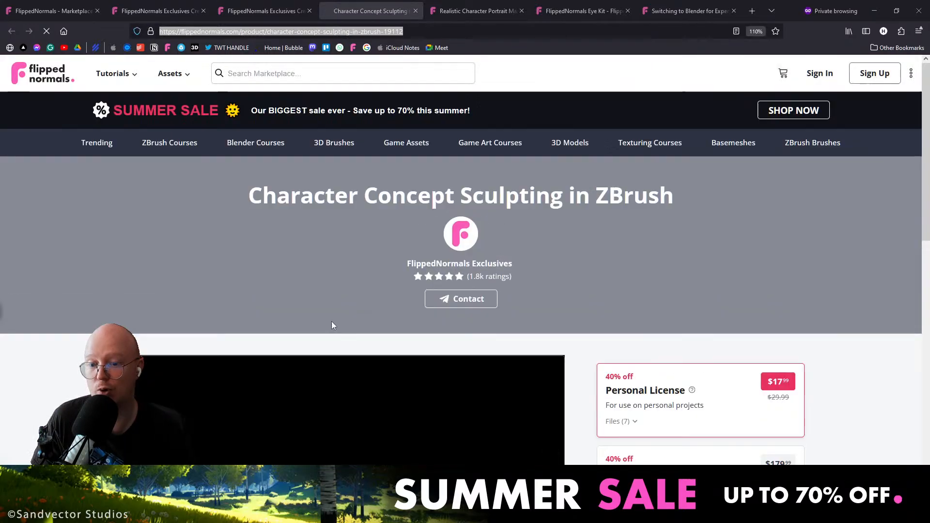
Enlarge the Character Concept Sculpting gallery, go through its Frankenstein sculpt images, and return to the product page.
scroll(530, 411, "down", 6)
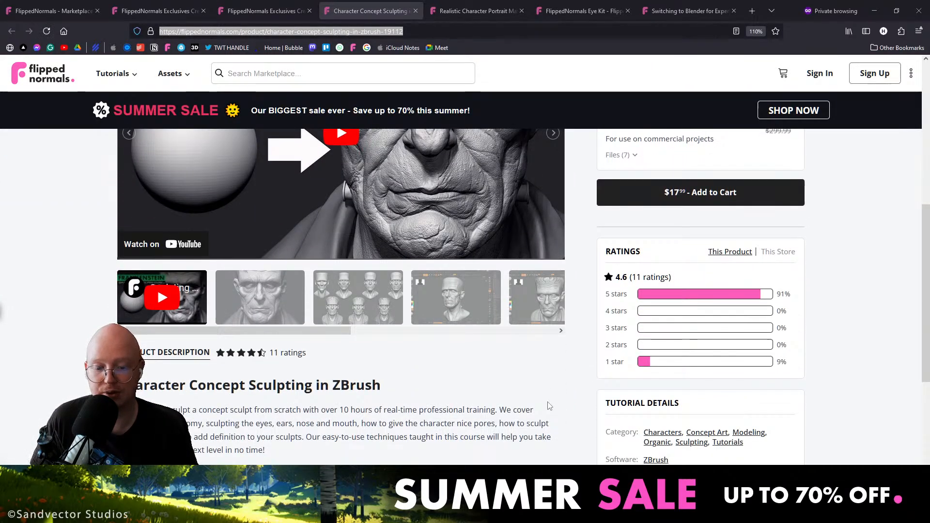
left_click(279, 287)
left_click(284, 225)
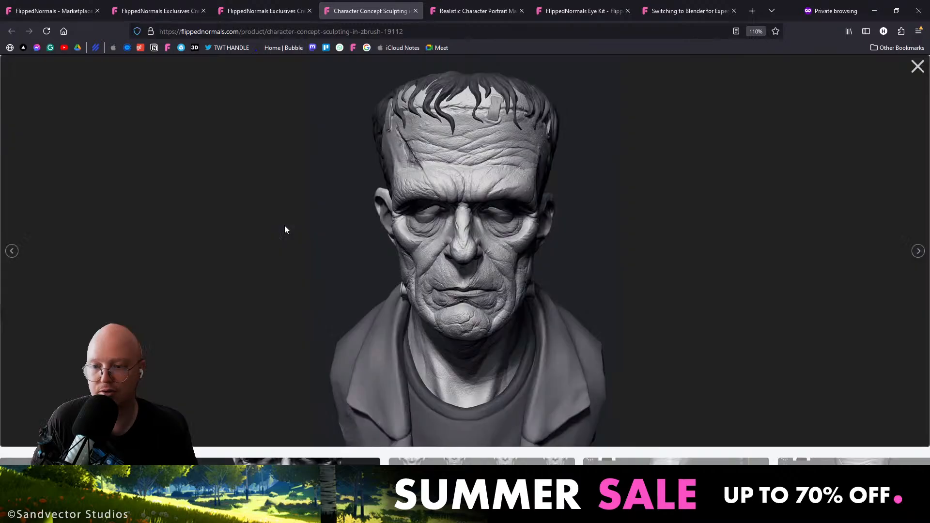
key("Right")
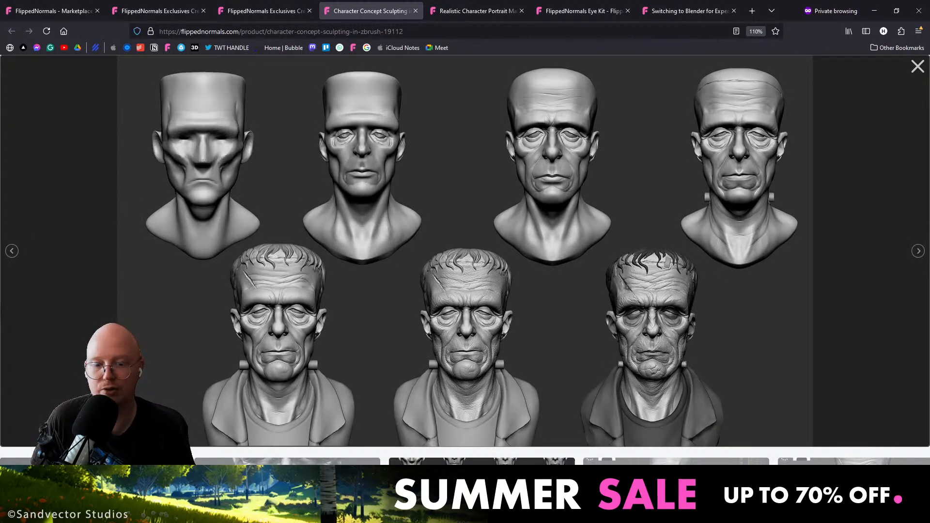
key("Right")
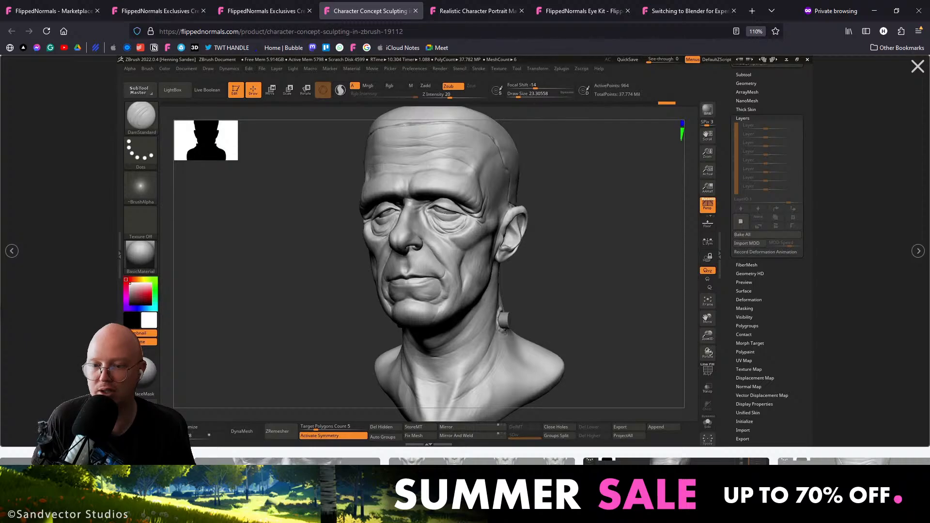
key("Right")
key("Right")
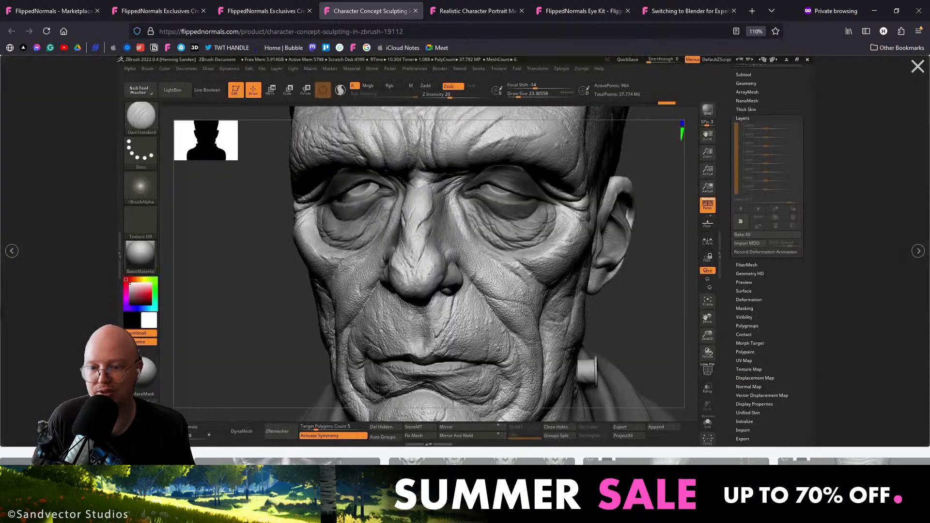
key("Right")
key("Left")
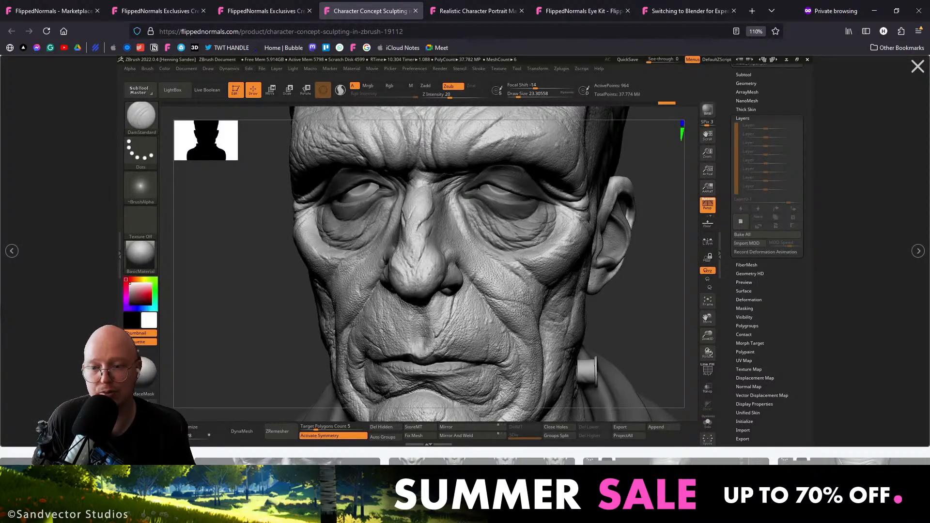
key("Right")
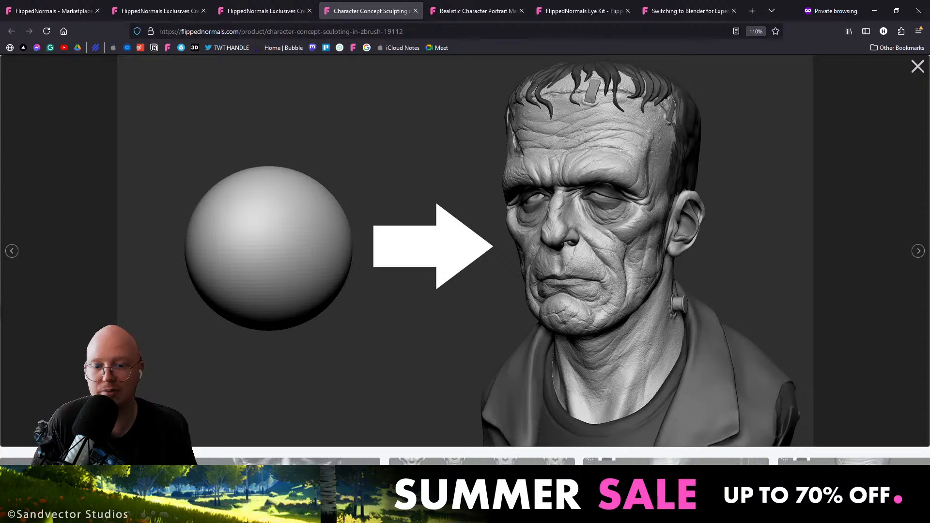
key("Right")
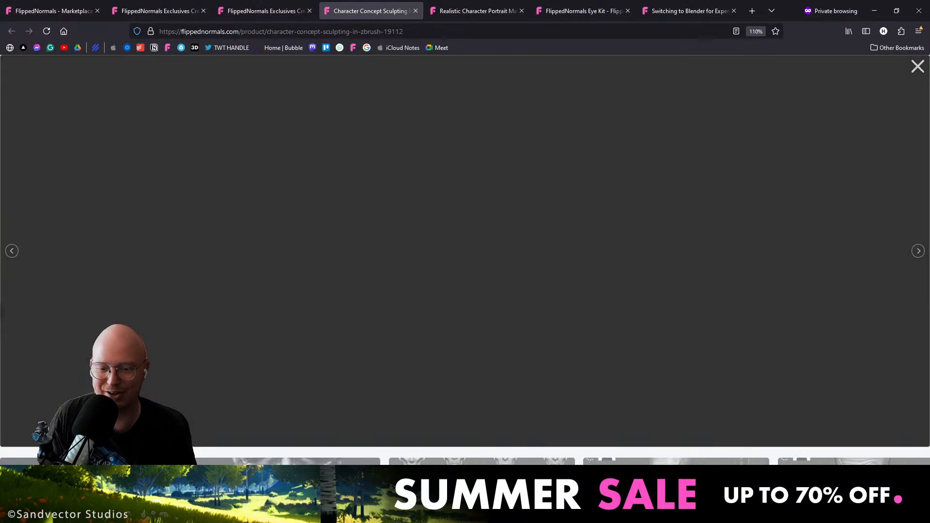
key("Right")
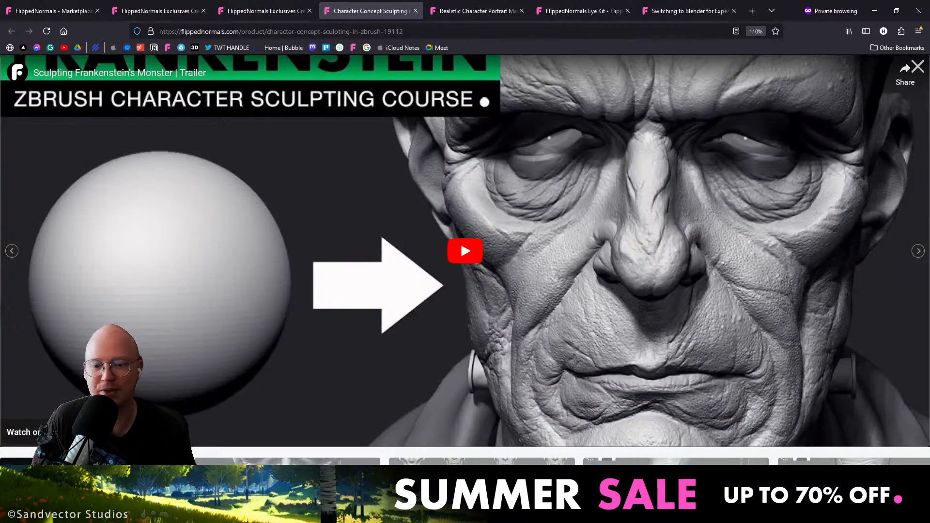
key("Escape")
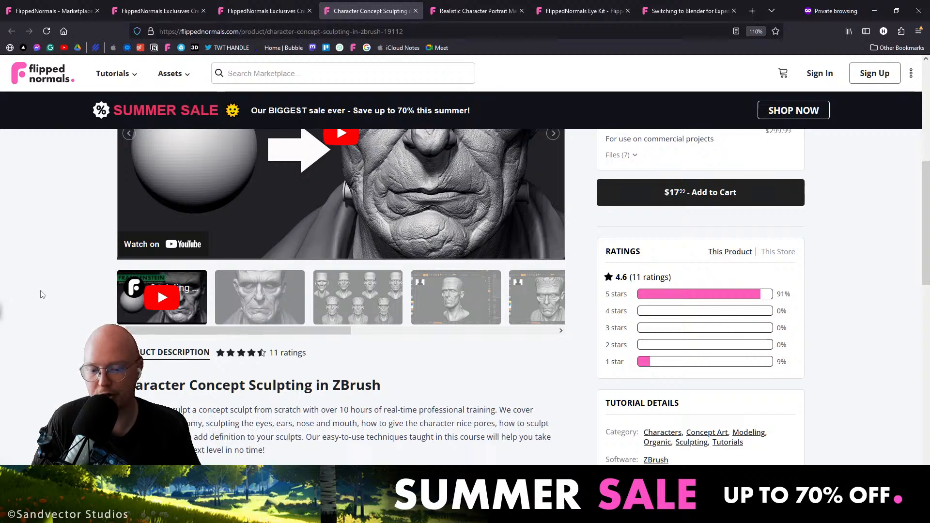
scroll(41, 294, "up", 6)
scroll(37, 278, "down", 3)
scroll(58, 261, "up", 1)
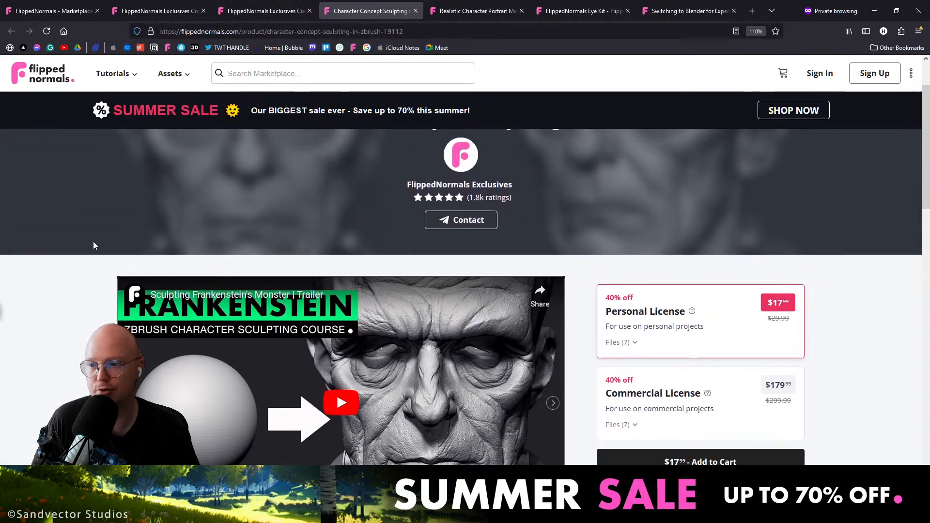
Return to the FlippedNormals Exclusives listing sorted by Trending and select its web address.
left_click(234, 9)
left_click(191, 9)
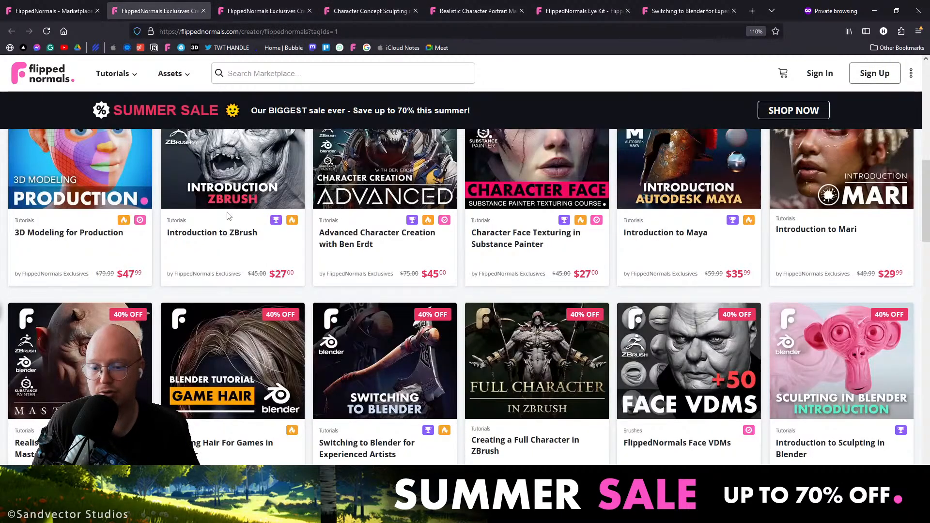
scroll(228, 215, "down", 6)
scroll(261, 136, "up", 1)
left_click(312, 32)
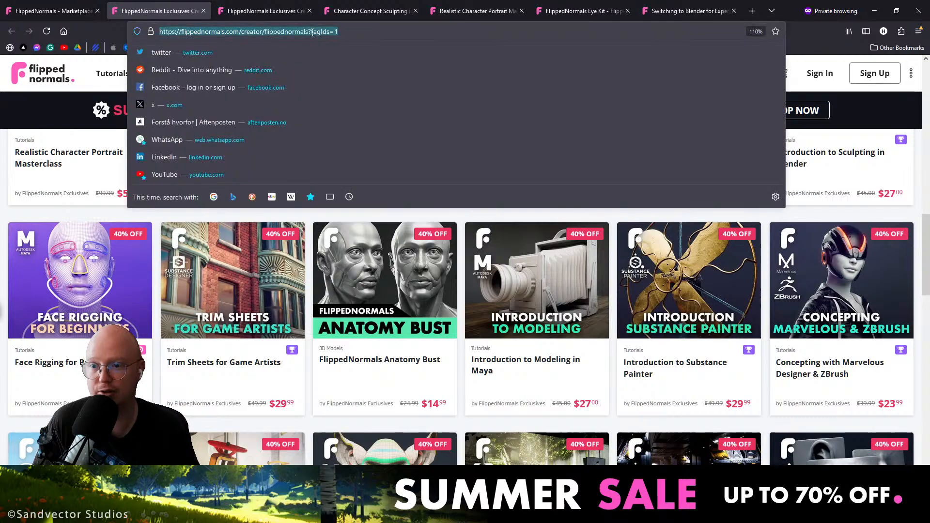
left_click(217, 367)
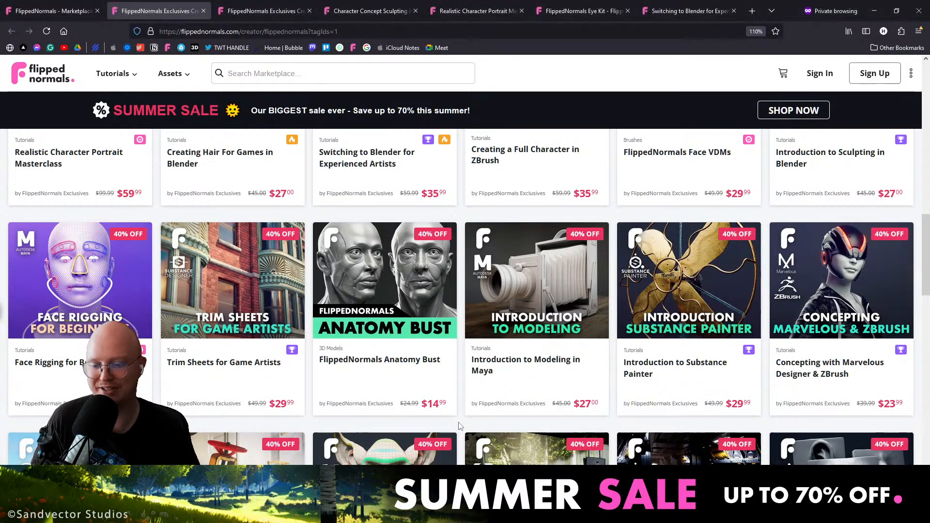
Look through the trending FlippedNormals Exclusives products from the store banner down to the Blender and ZBrush tutorials.
scroll(457, 423, "up", 14)
scroll(425, 266, "down", 4)
scroll(425, 256, "up", 4)
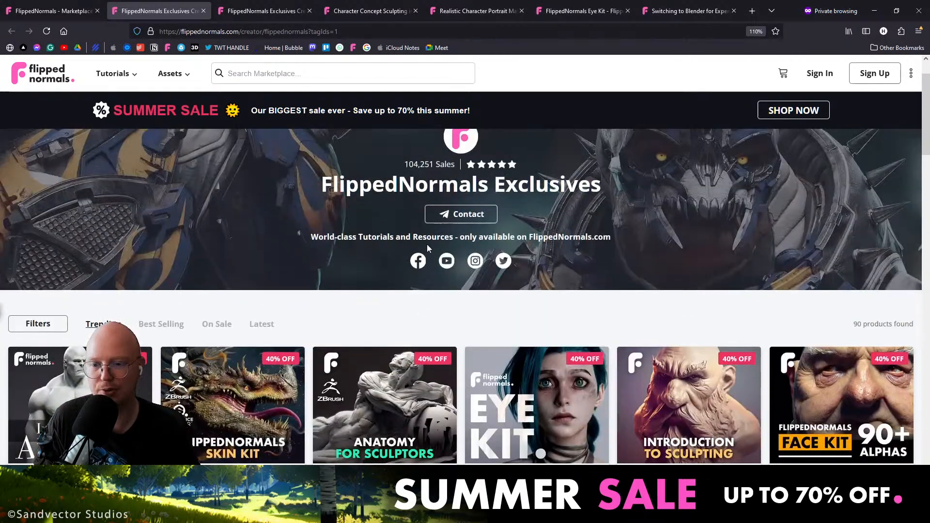
scroll(388, 252, "down", 3)
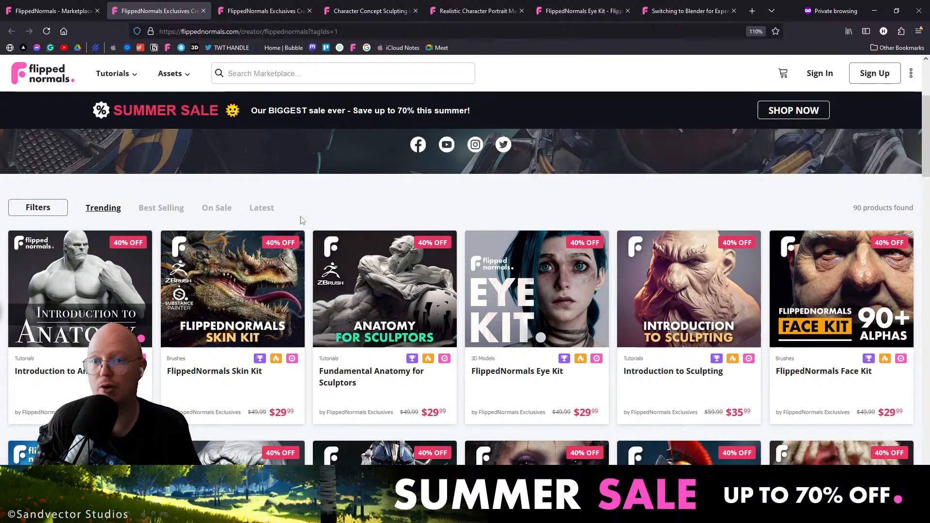
scroll(340, 241, "down", 10)
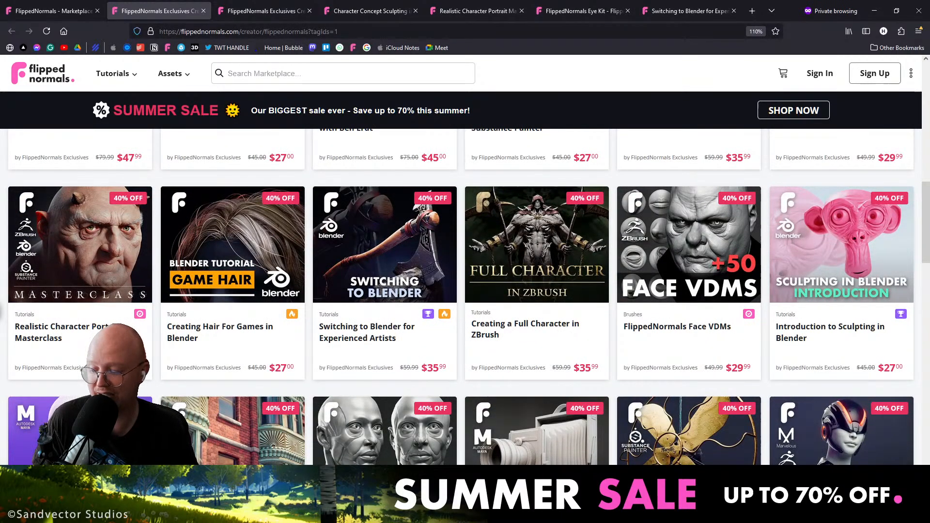